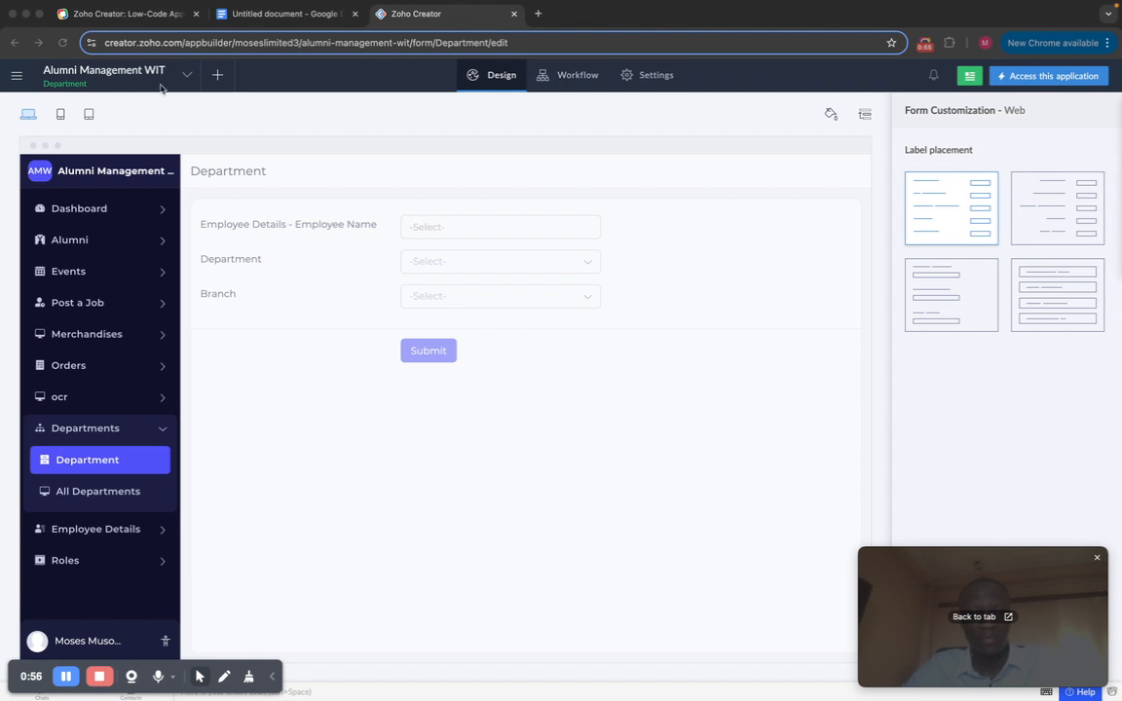
# Step: Go to the Solutions dashboard from the side menu, then switch to the zoho.com/creator tab
pyautogui.click(15, 80)
pyautogui.click(15, 80)
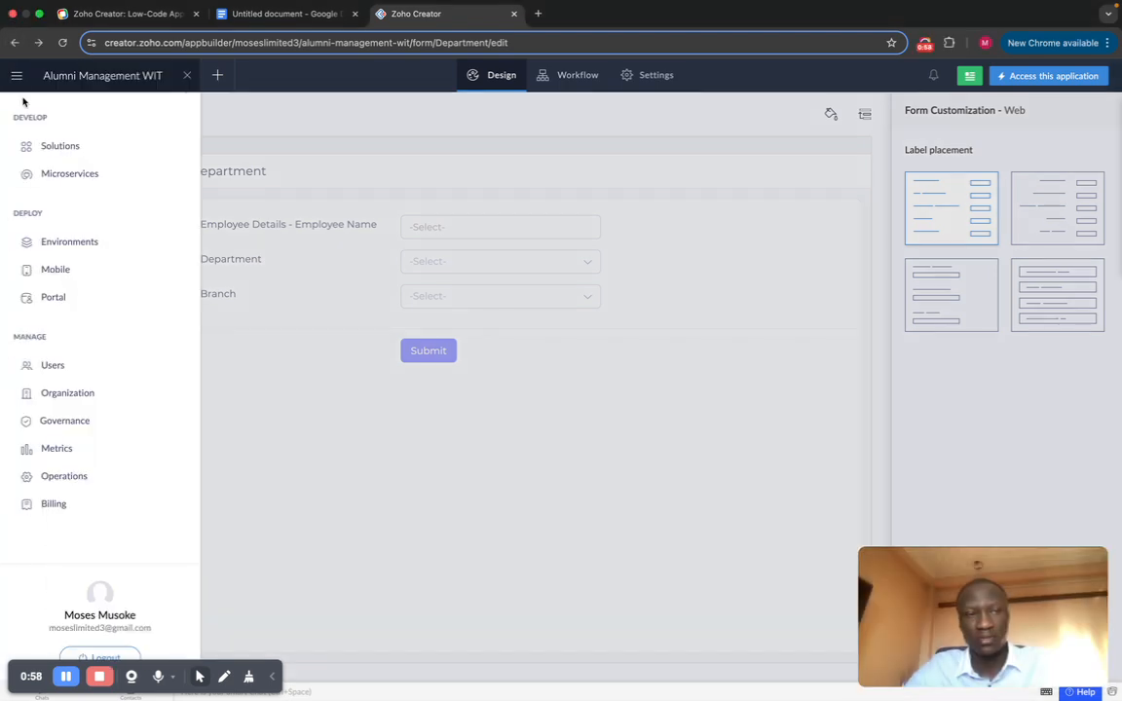
pyautogui.click(49, 148)
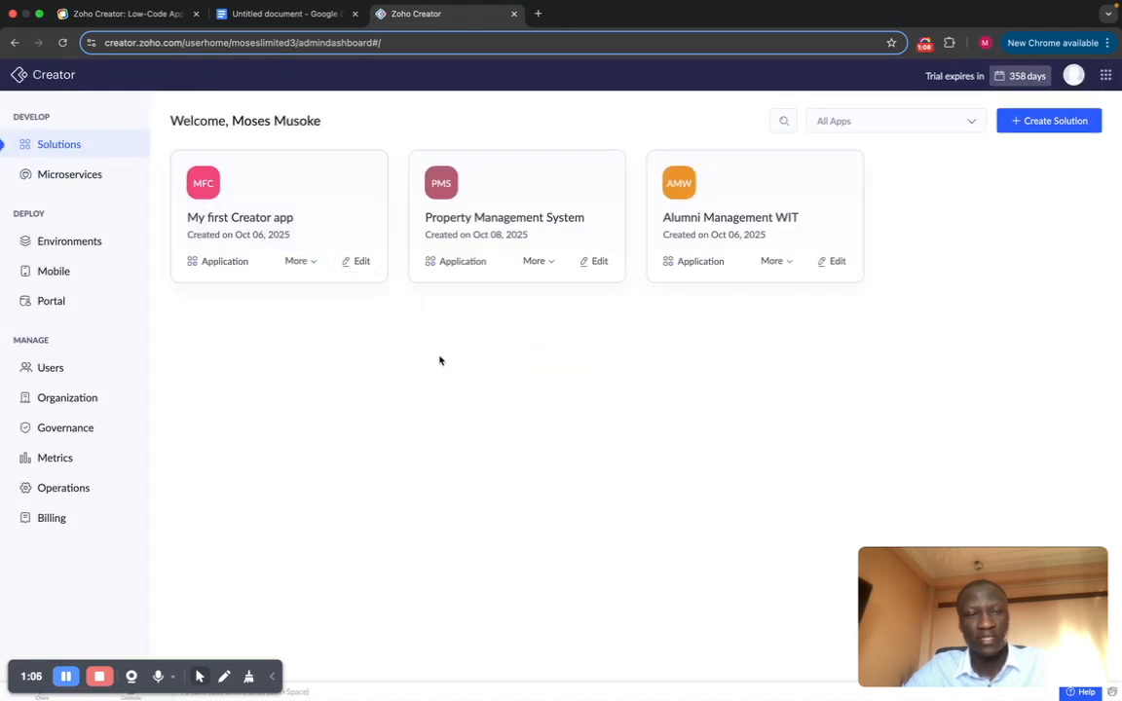
pyautogui.click(127, 14)
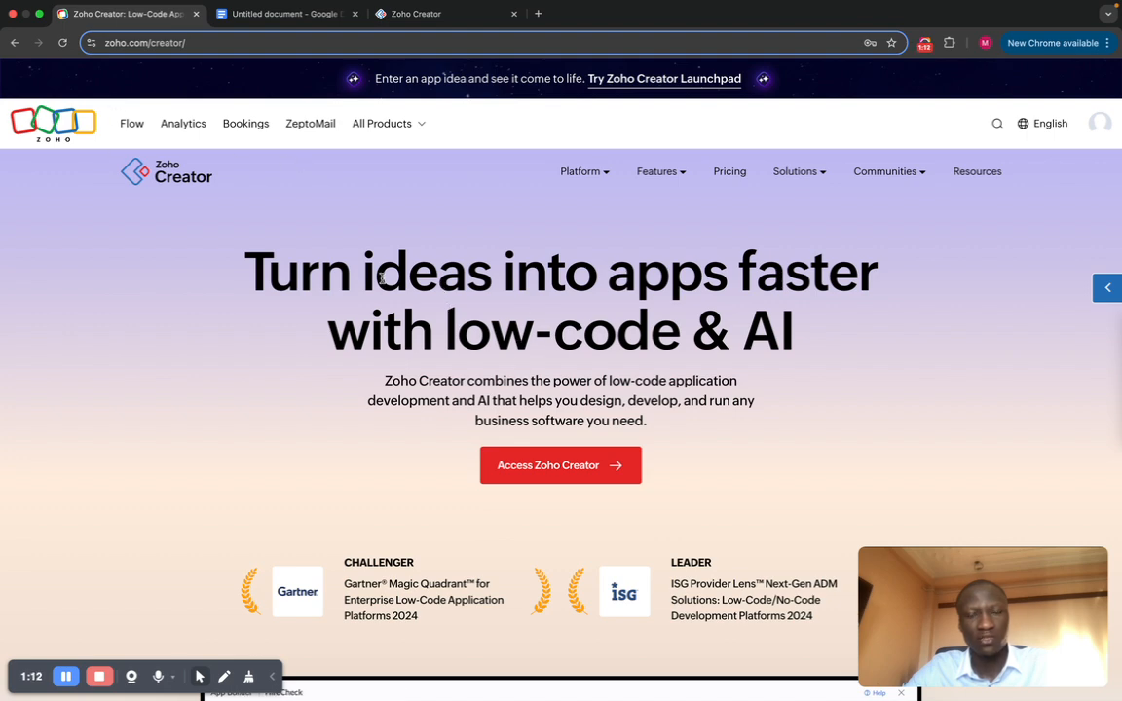
# Step: Scroll through the Zoho Creator landing page, then enter the Creator account dashboard
pyautogui.scroll(-3, 448, 409)
pyautogui.scroll(-6, 460, 421)
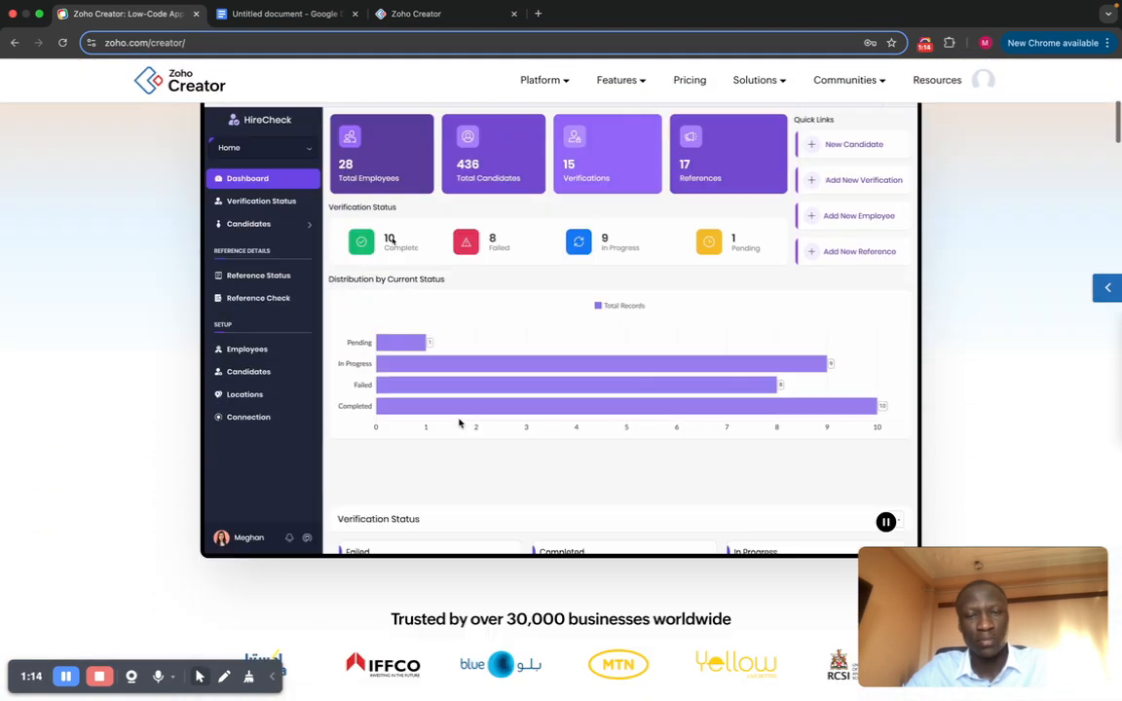
pyautogui.scroll(10, 503, 485)
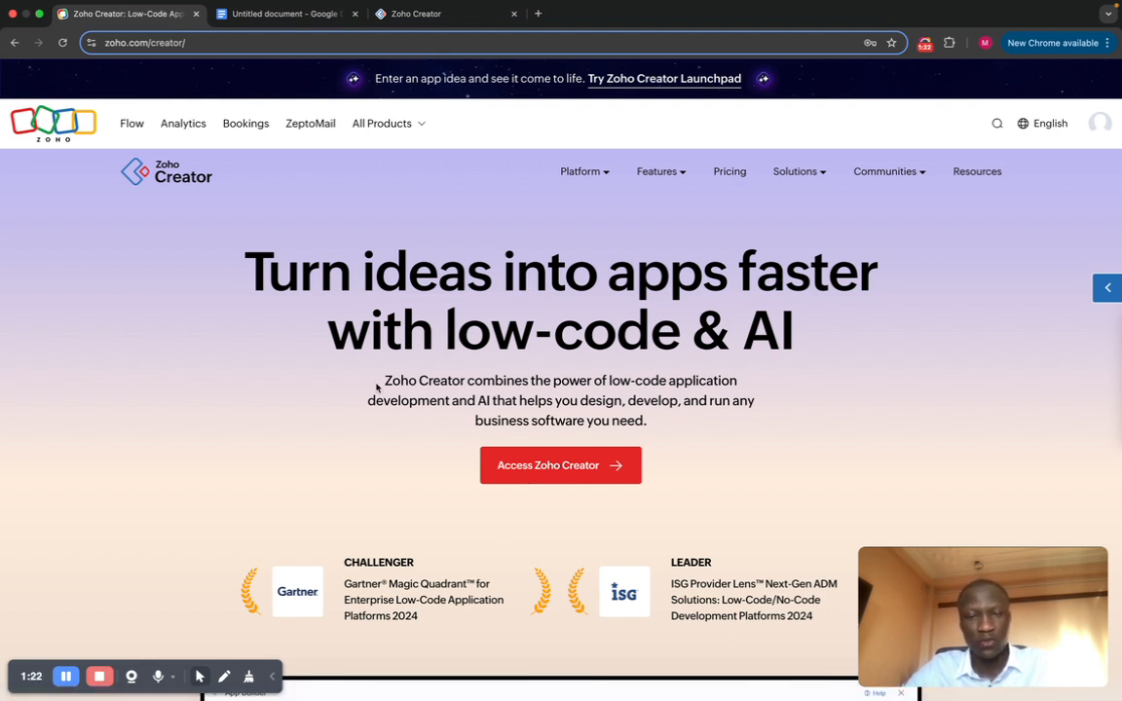
pyautogui.click(517, 468)
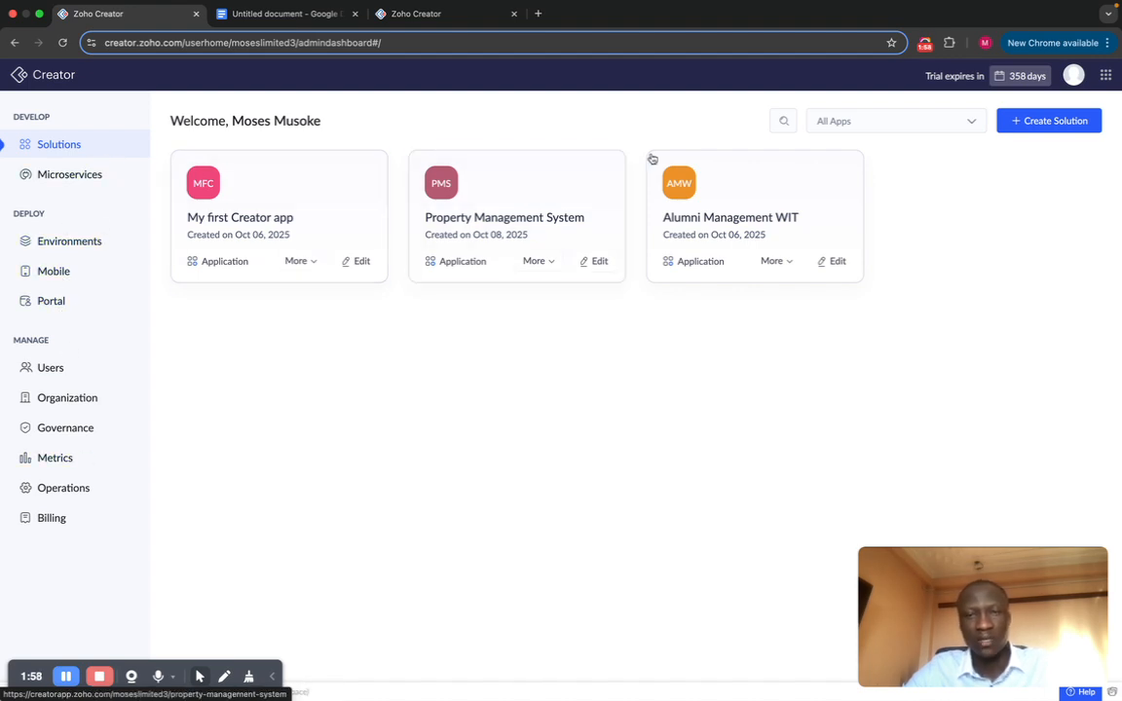
# Step: Start a new solution and preview the BI & Analytics option
pyautogui.click(1022, 127)
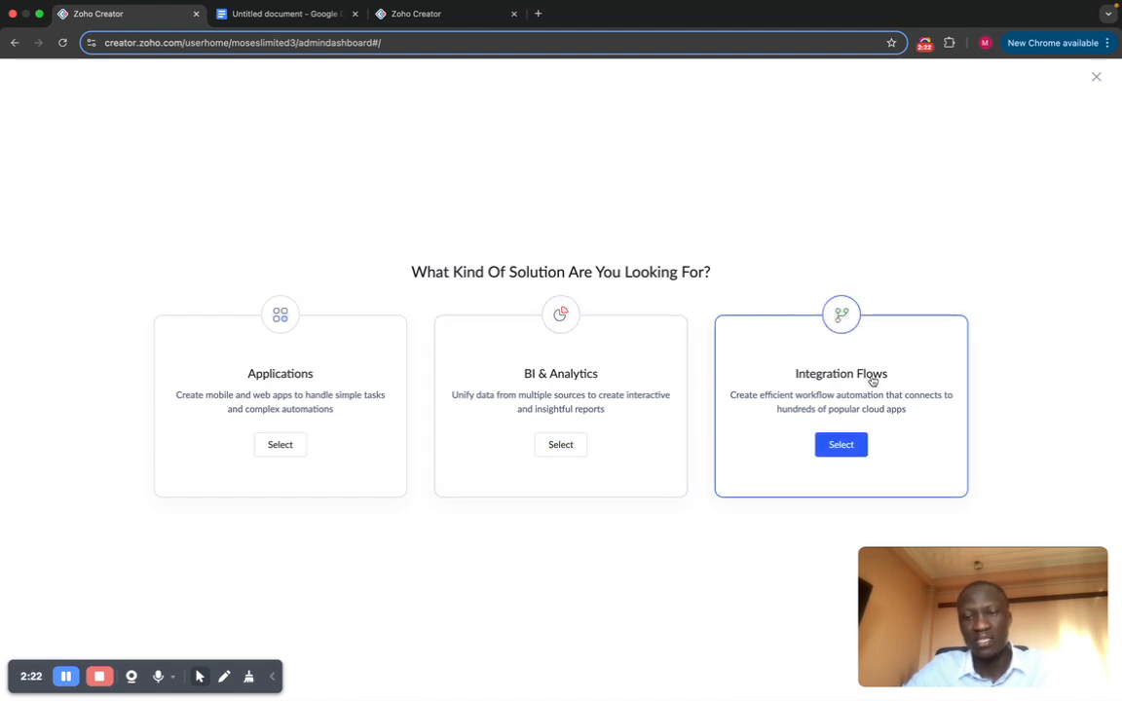
pyautogui.click(558, 446)
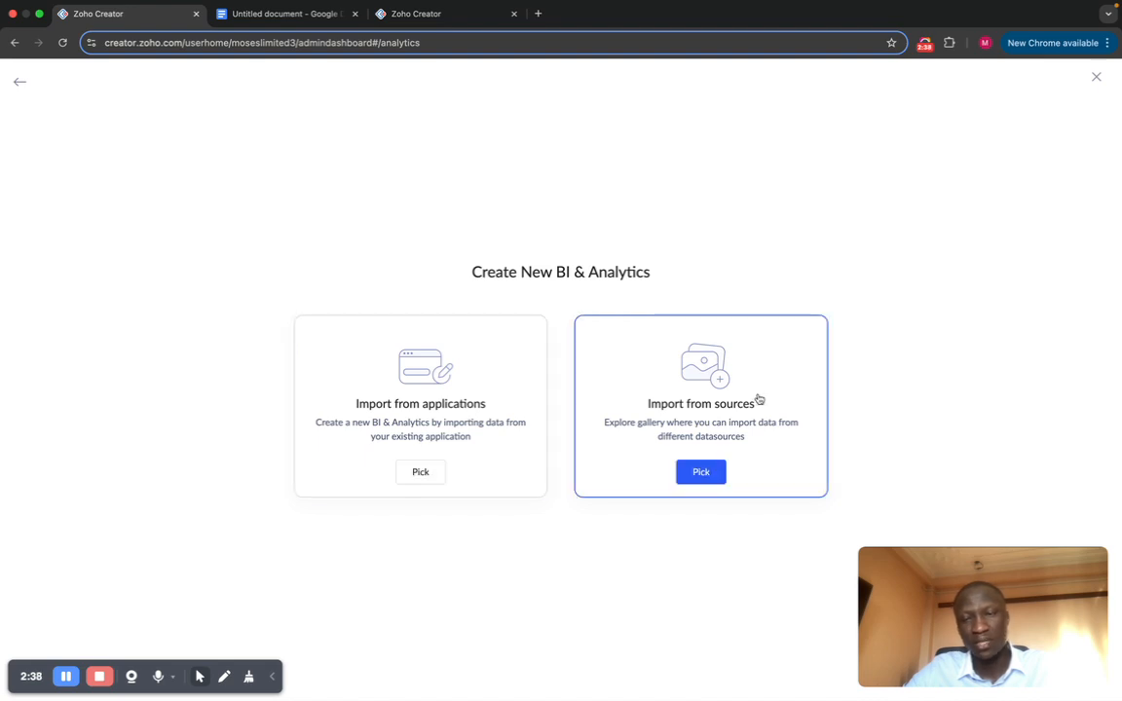
pyautogui.click(21, 84)
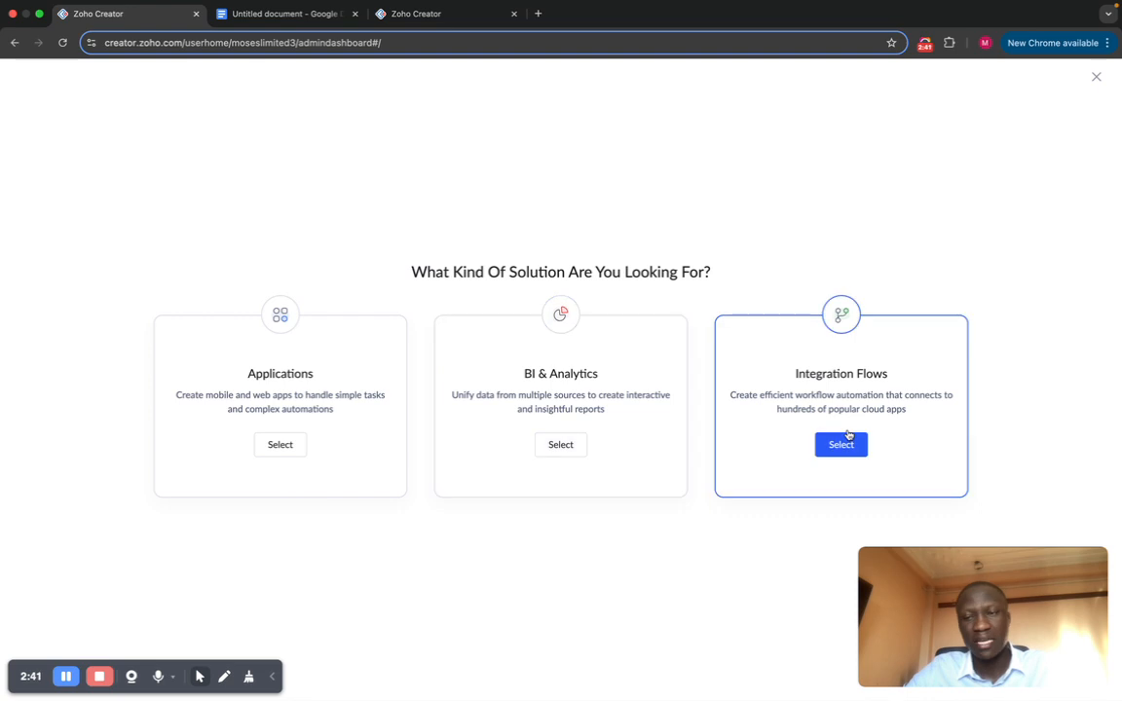
# Step: Preview an Integration Flows solution from scratch, then return to the solution types
pyautogui.click(841, 444)
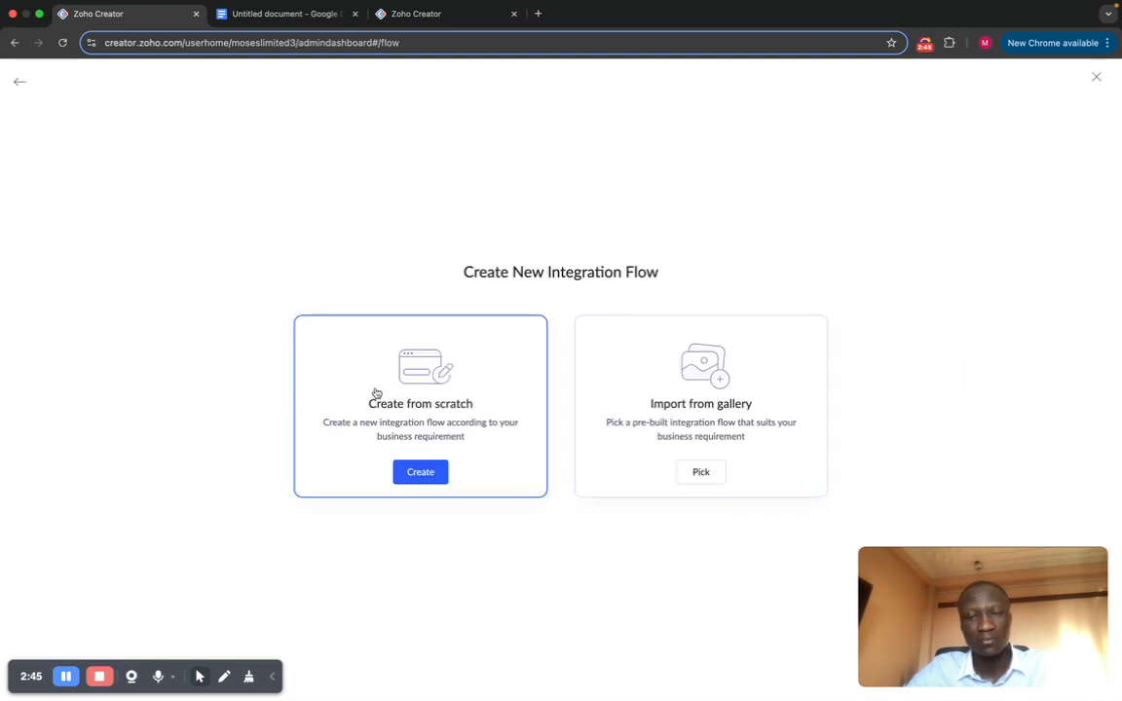
pyautogui.click(377, 393)
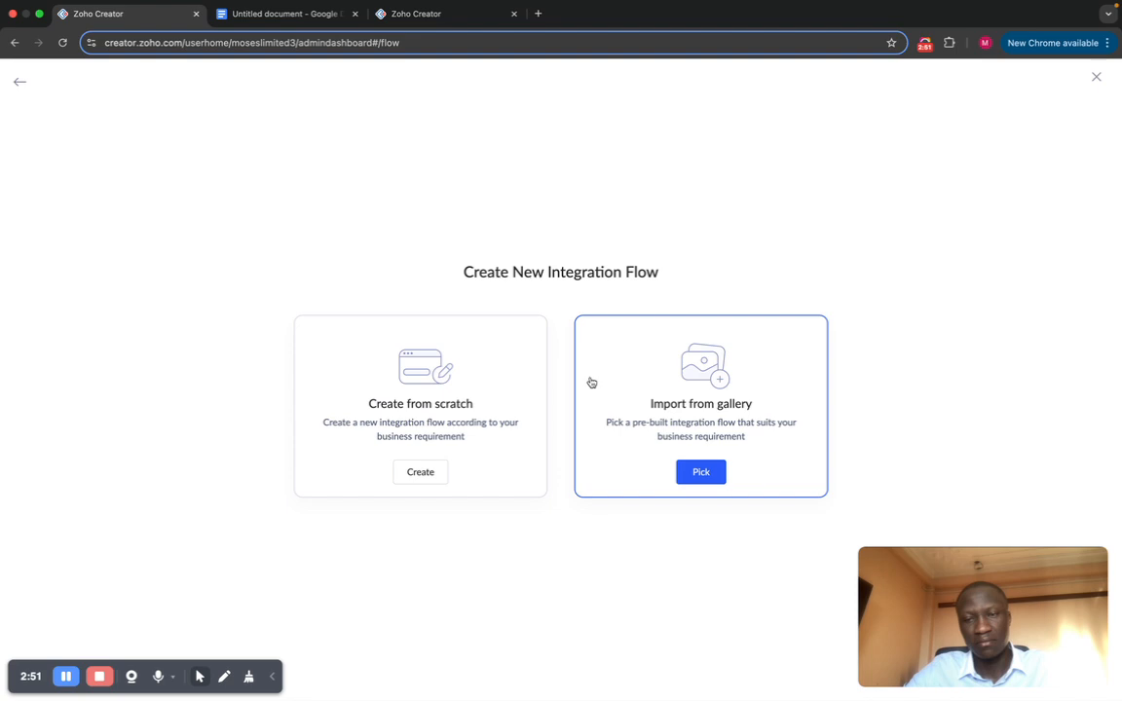
pyautogui.click(20, 87)
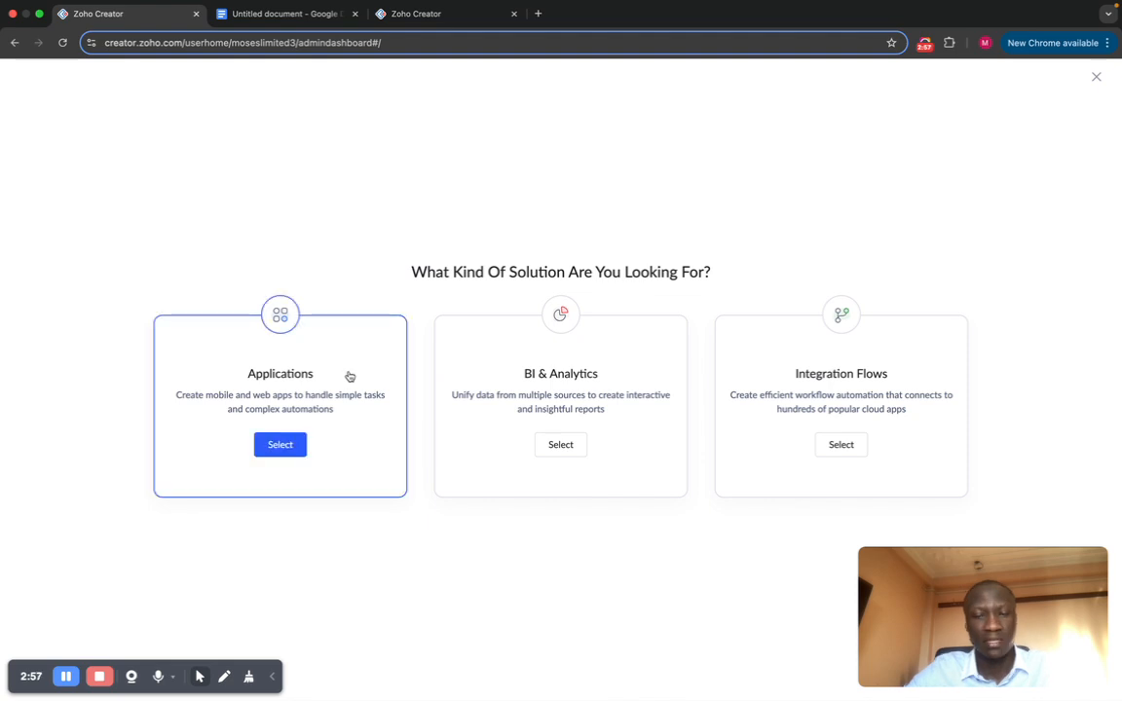
# Step: Choose Applications, preview the Zia AI builder, then open the Create from gallery templates
pyautogui.click(298, 448)
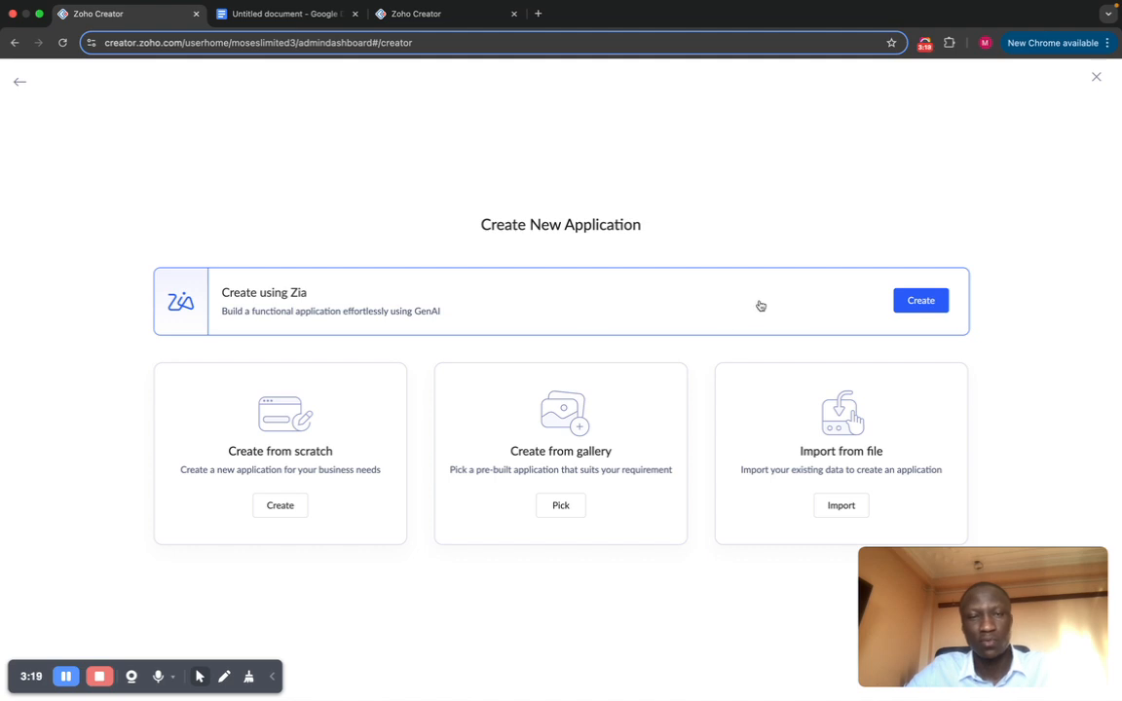
pyautogui.click(915, 304)
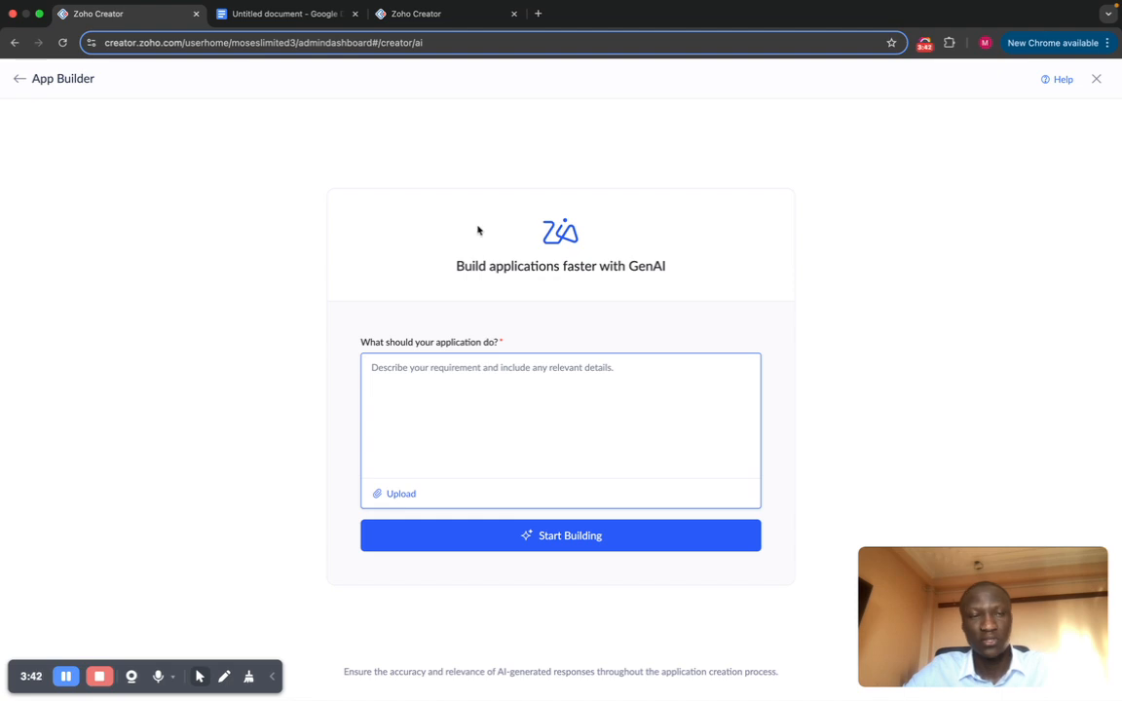
pyautogui.click(19, 80)
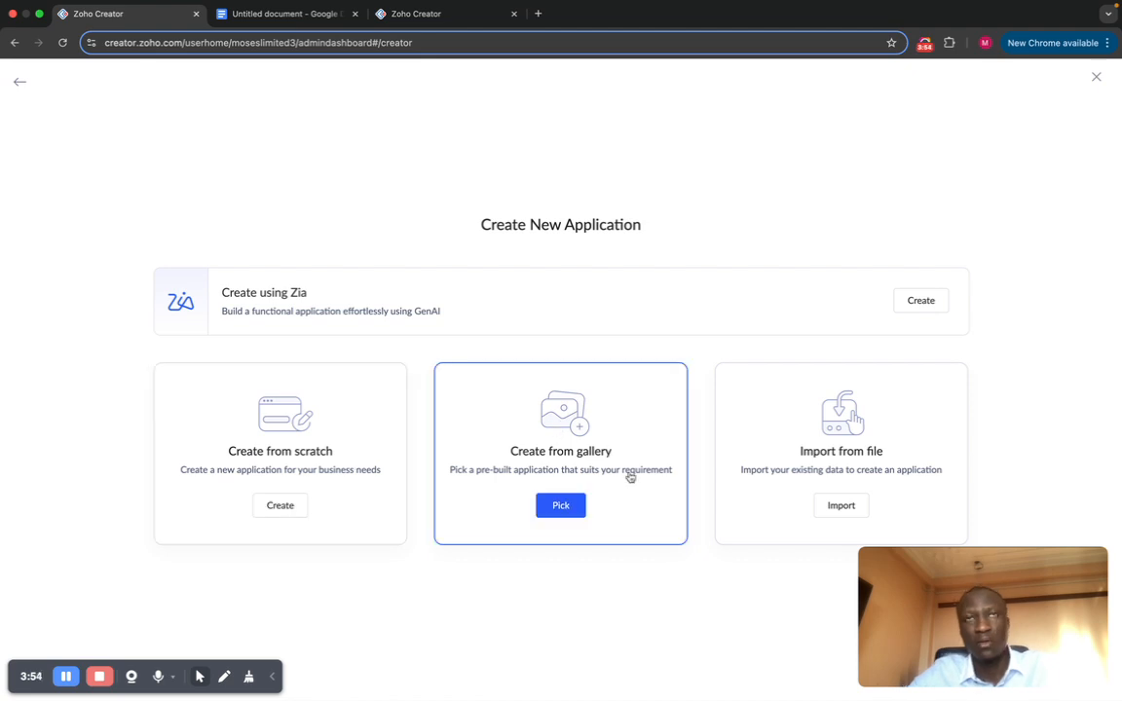
pyautogui.click(570, 512)
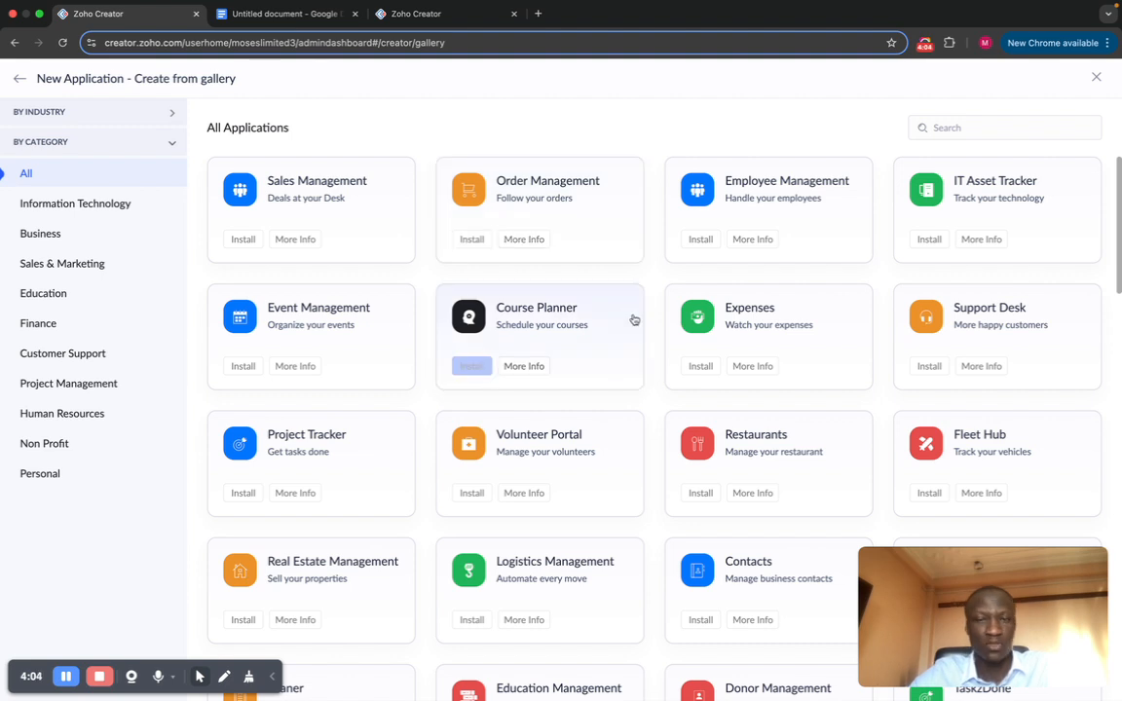
# Step: Filter the gallery by Information Technology, Business, Sales & Marketing, Education, Finance and Customer Support
pyautogui.scroll(-5, 696, 441)
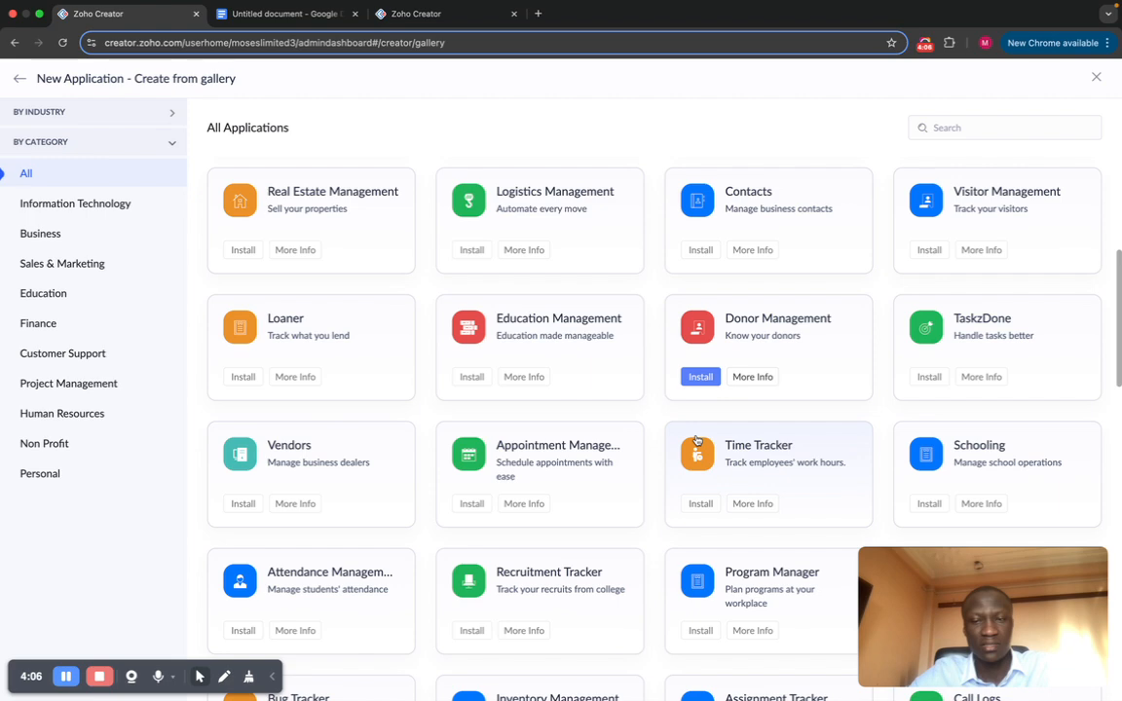
pyautogui.scroll(-8, 697, 441)
pyautogui.scroll(-5, 696, 441)
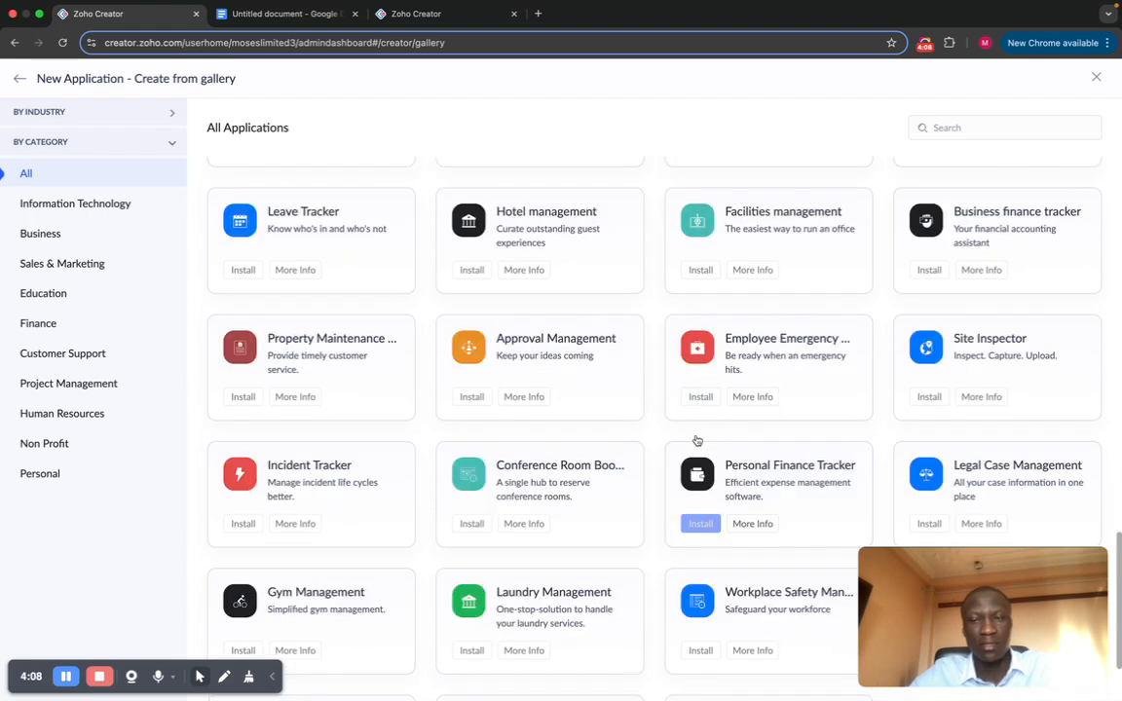
pyautogui.scroll(-2, 697, 441)
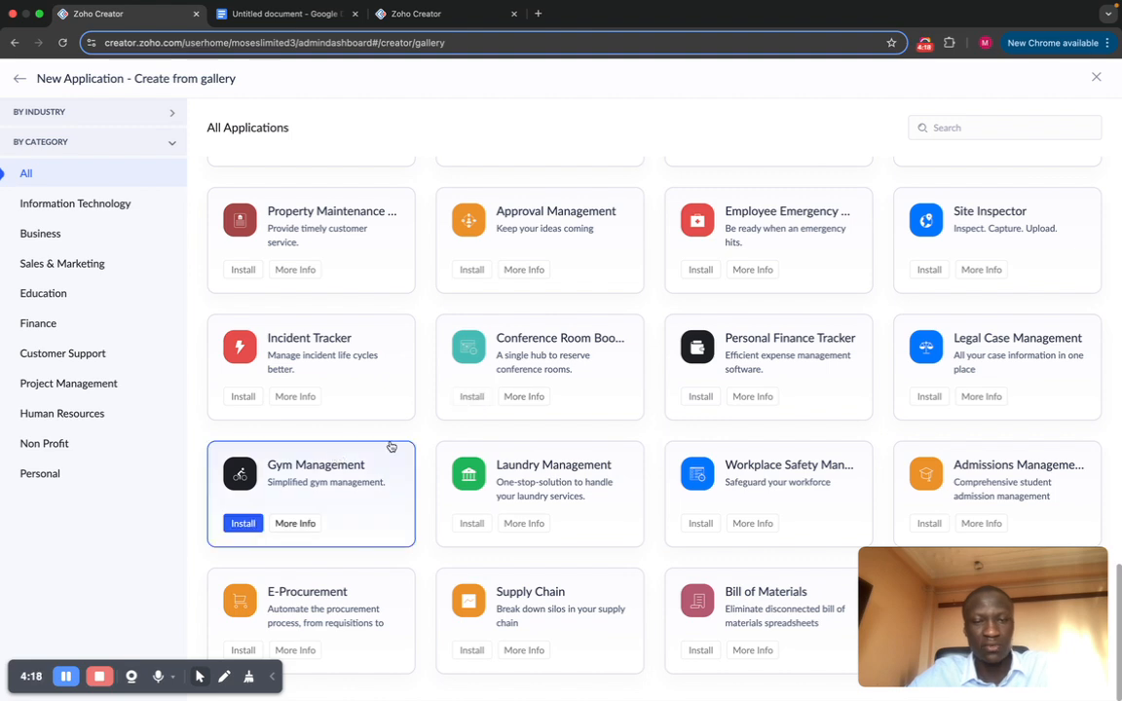
pyautogui.scroll(1, 612, 433)
pyautogui.scroll(10, 671, 396)
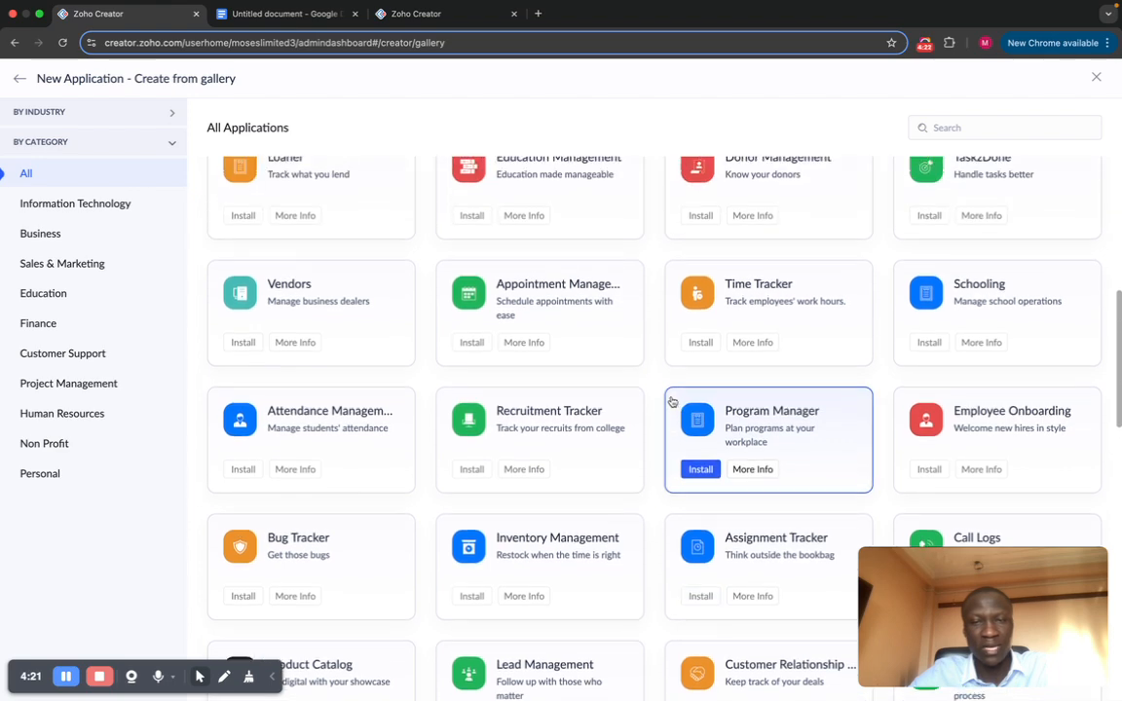
pyautogui.click(30, 204)
pyautogui.click(51, 236)
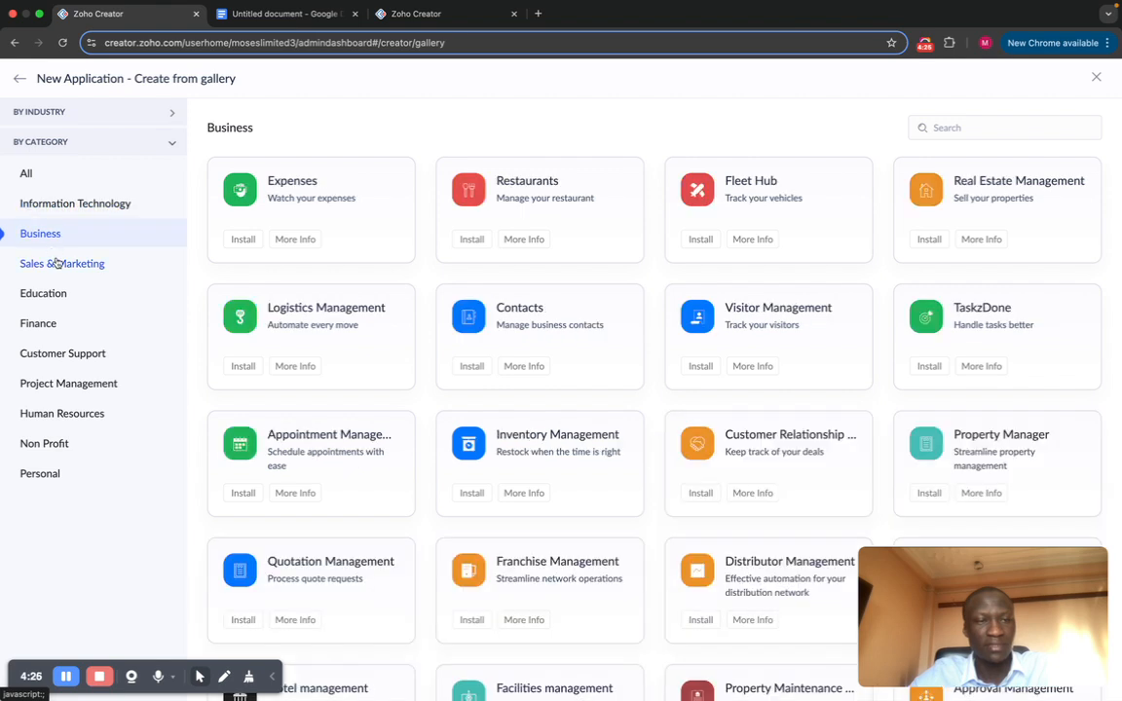
pyautogui.click(55, 262)
pyautogui.click(62, 300)
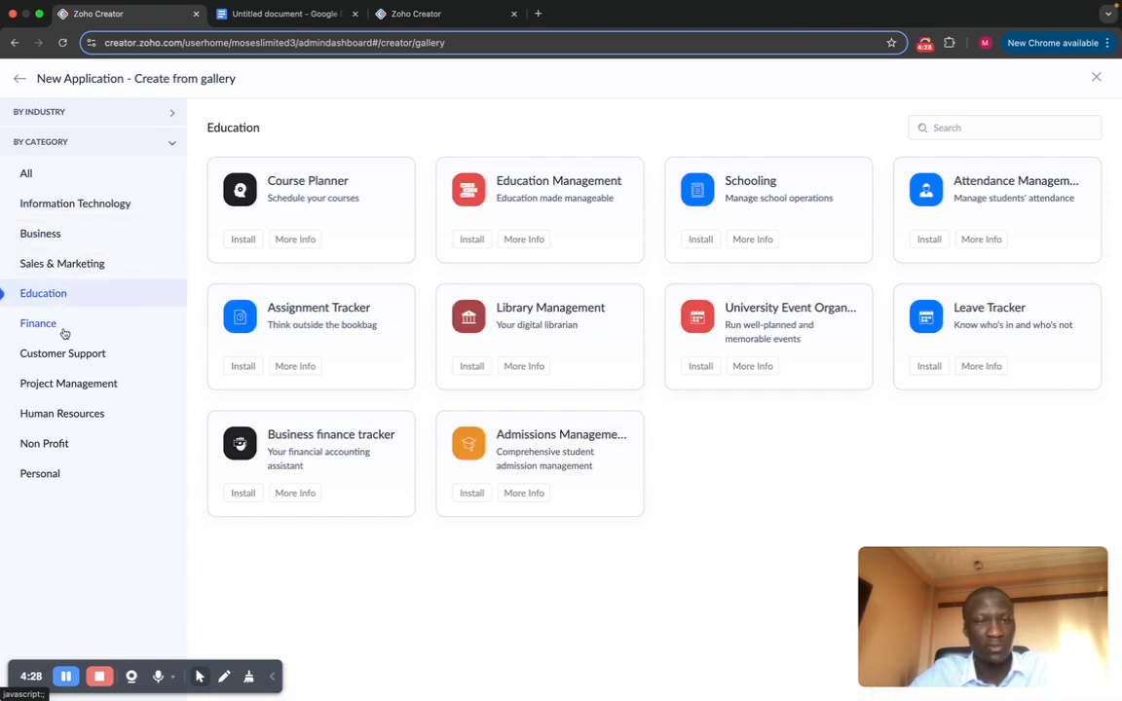
pyautogui.click(46, 324)
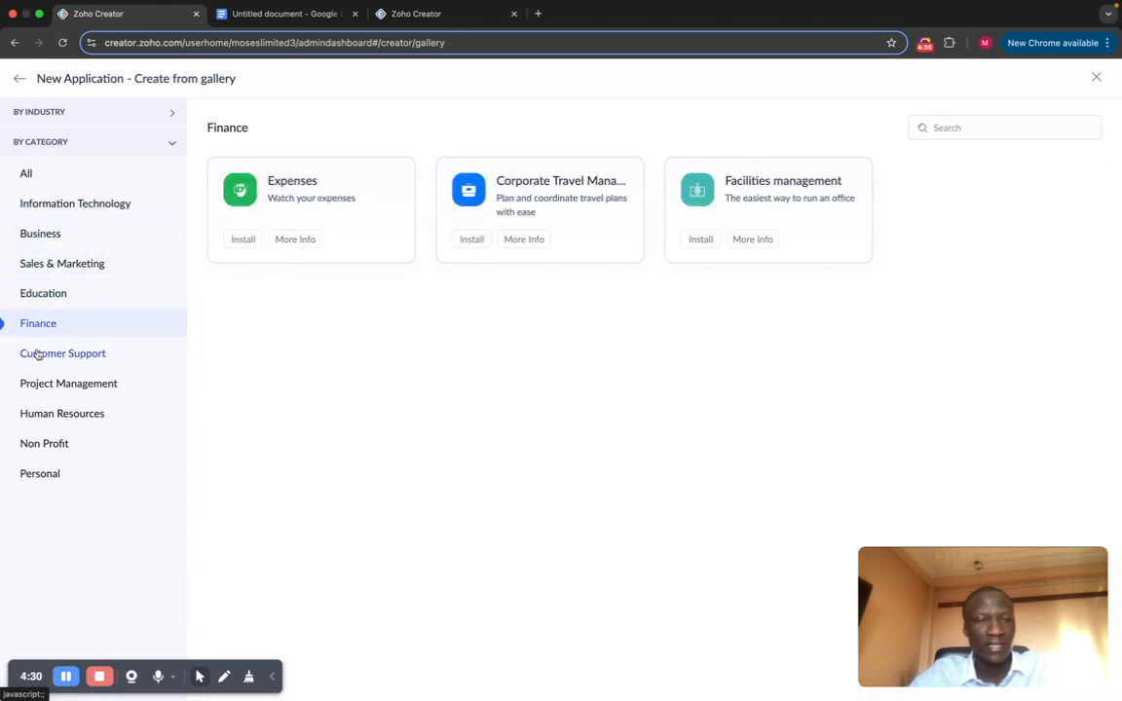
pyautogui.click(47, 353)
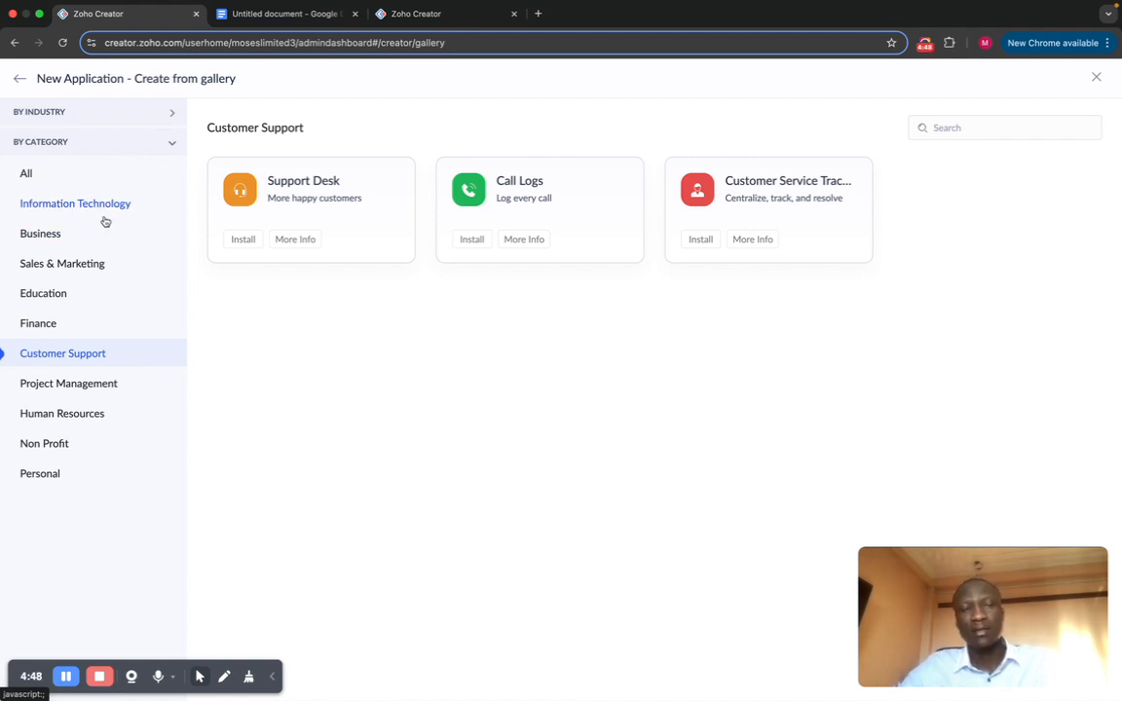
# Step: Filter the gallery by Healthcare and Manufacturing industries, then return to Create New Application
pyautogui.click(171, 114)
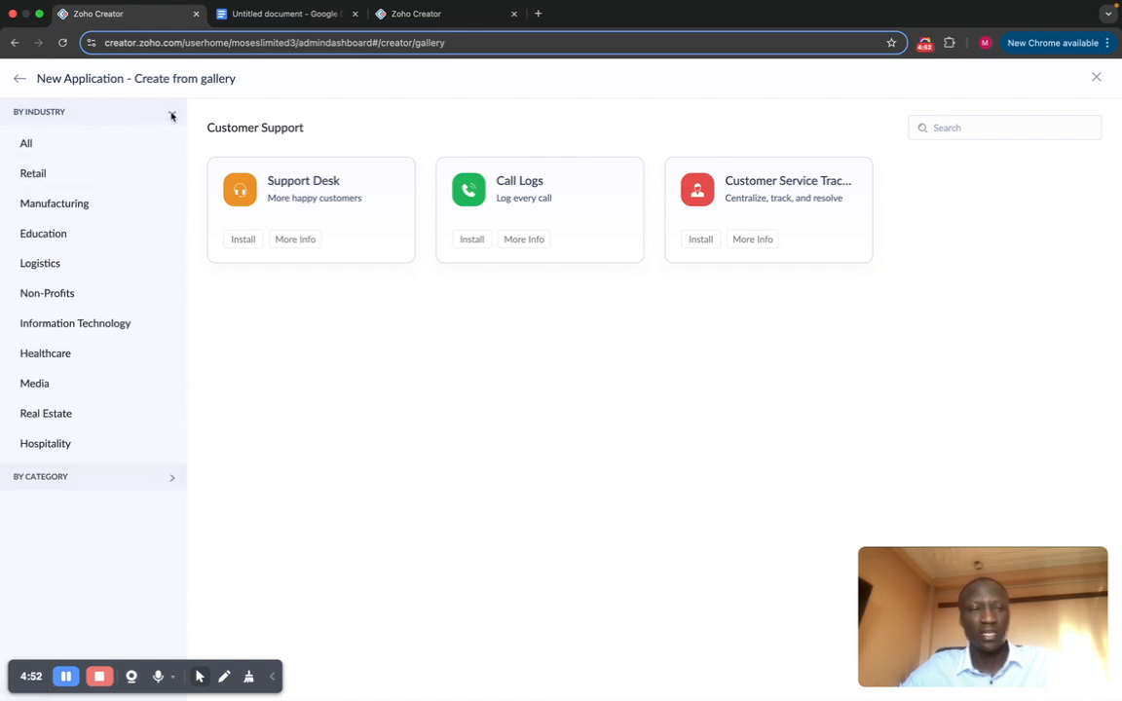
pyautogui.click(48, 355)
pyautogui.click(50, 204)
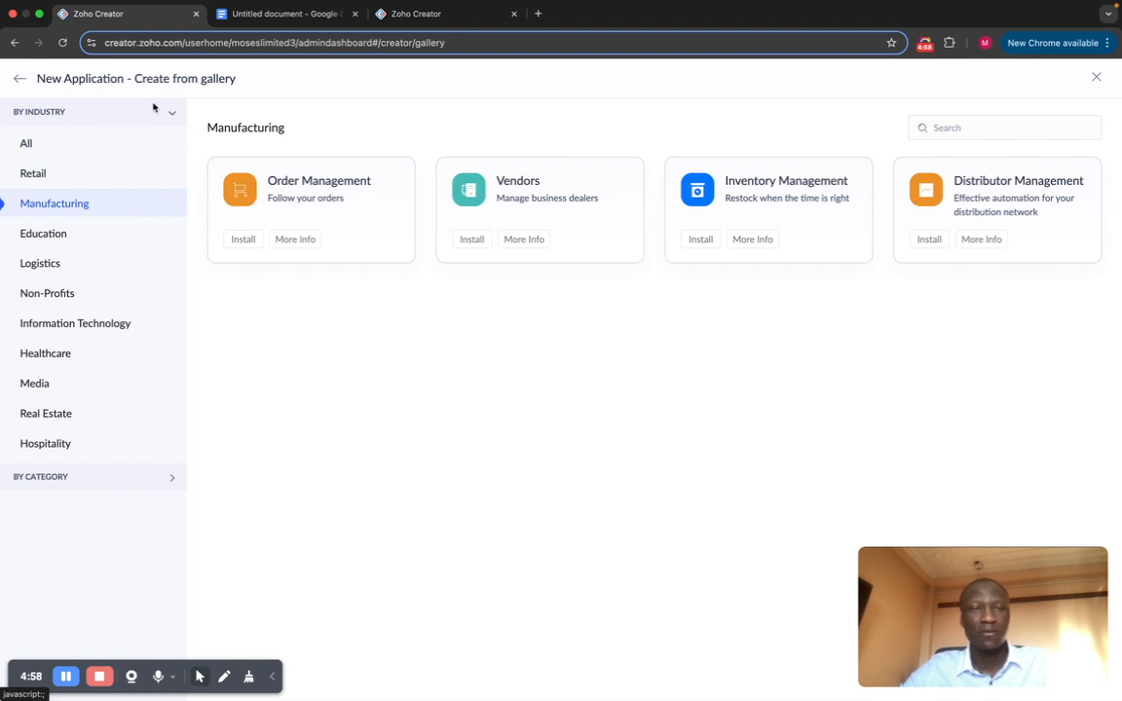
pyautogui.click(14, 78)
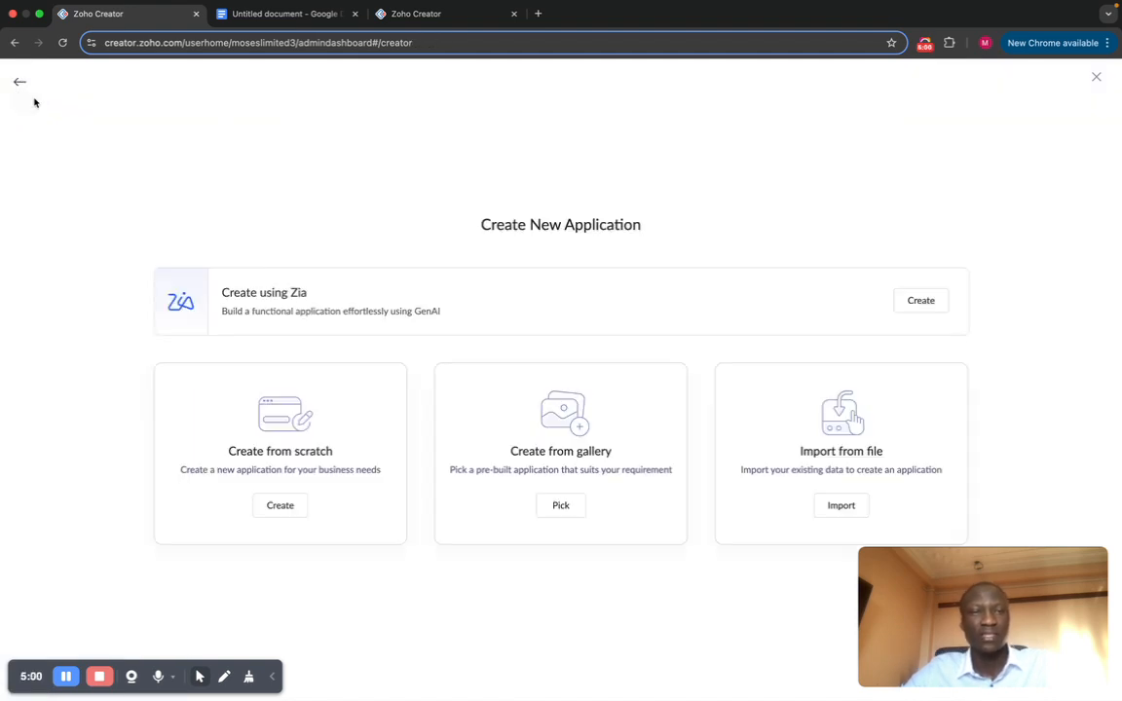
# Step: Create an application from scratch named 'Student Management System'
pyautogui.click(343, 465)
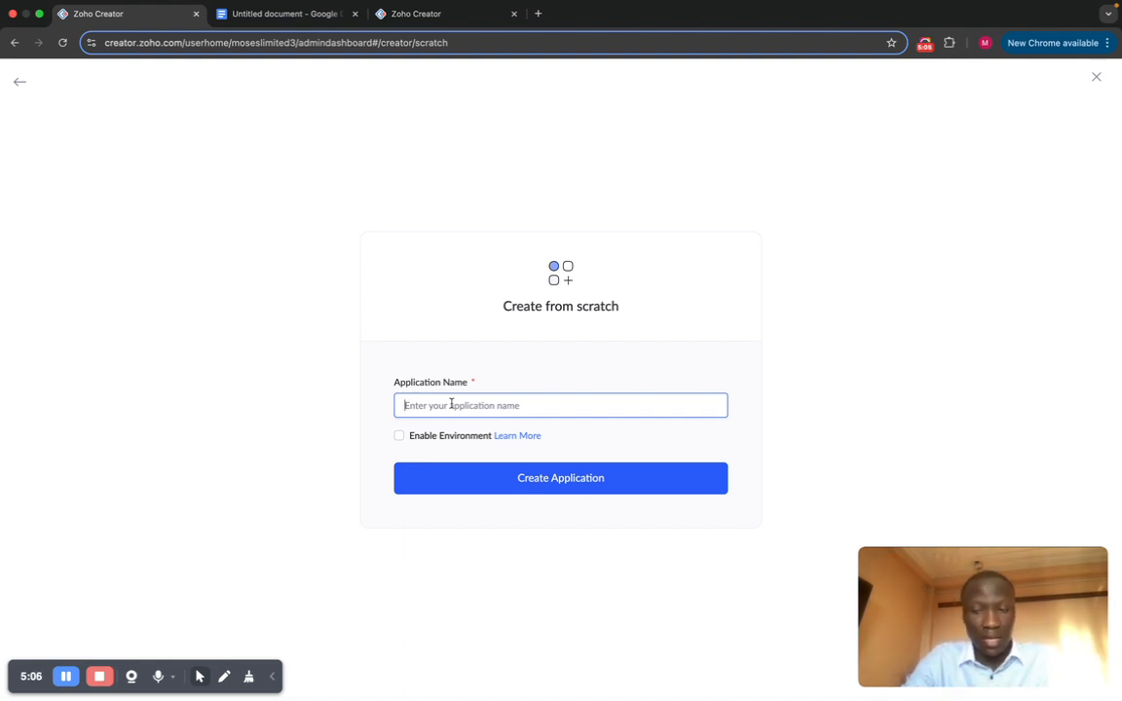
pyautogui.write('S')
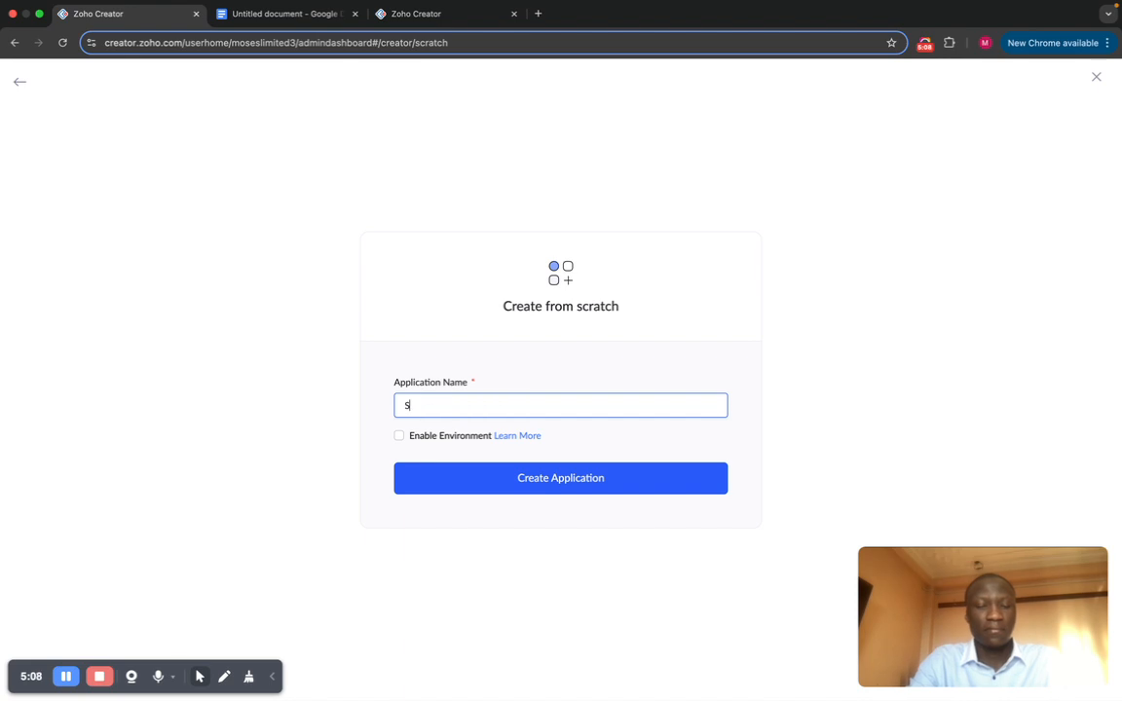
pyautogui.write('tudent Mna')
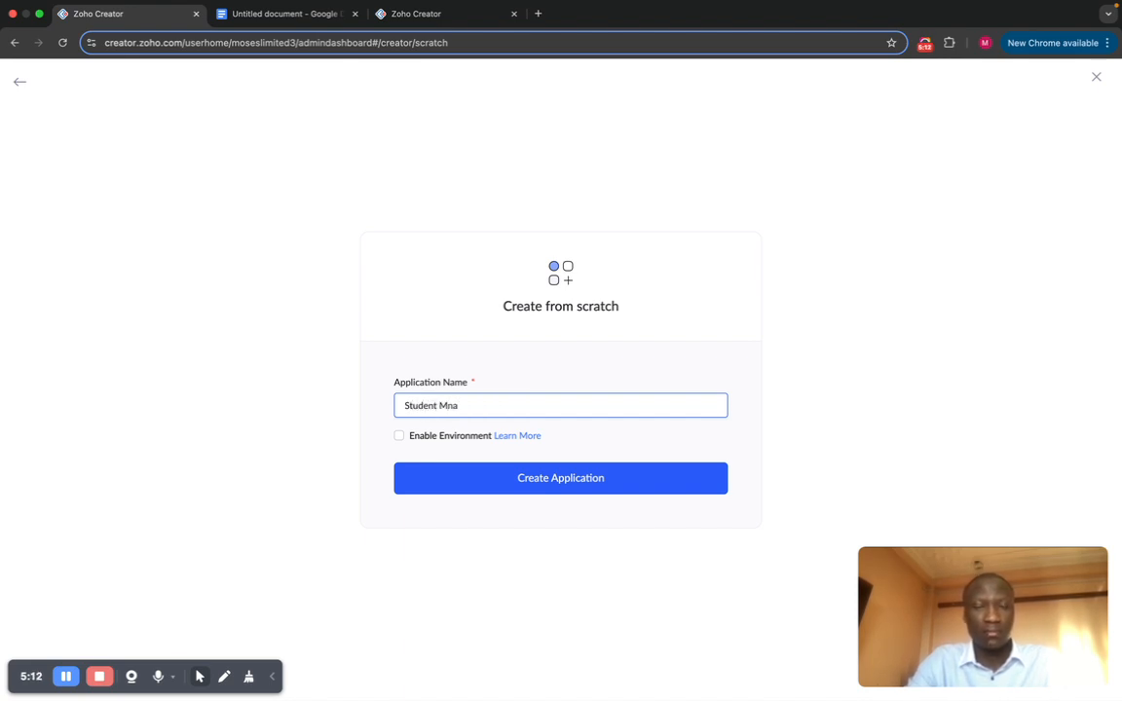
pyautogui.press('BackSpace')
pyautogui.press('BackSpace')
pyautogui.write('anage')
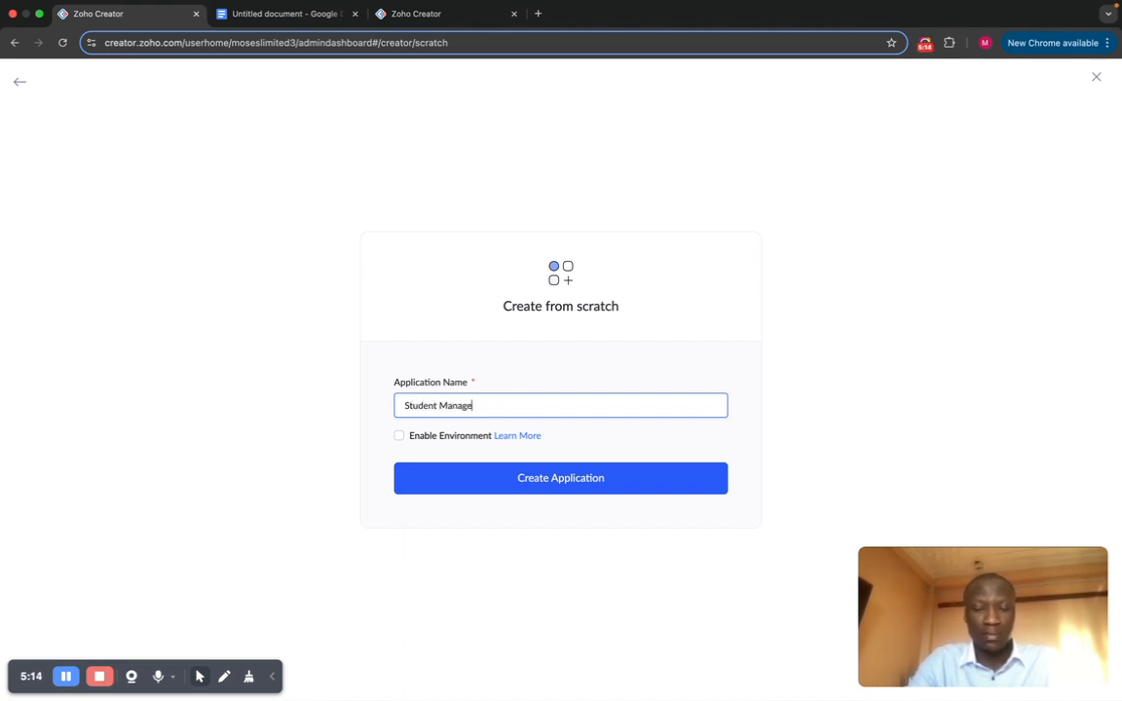
pyautogui.write('ment System')
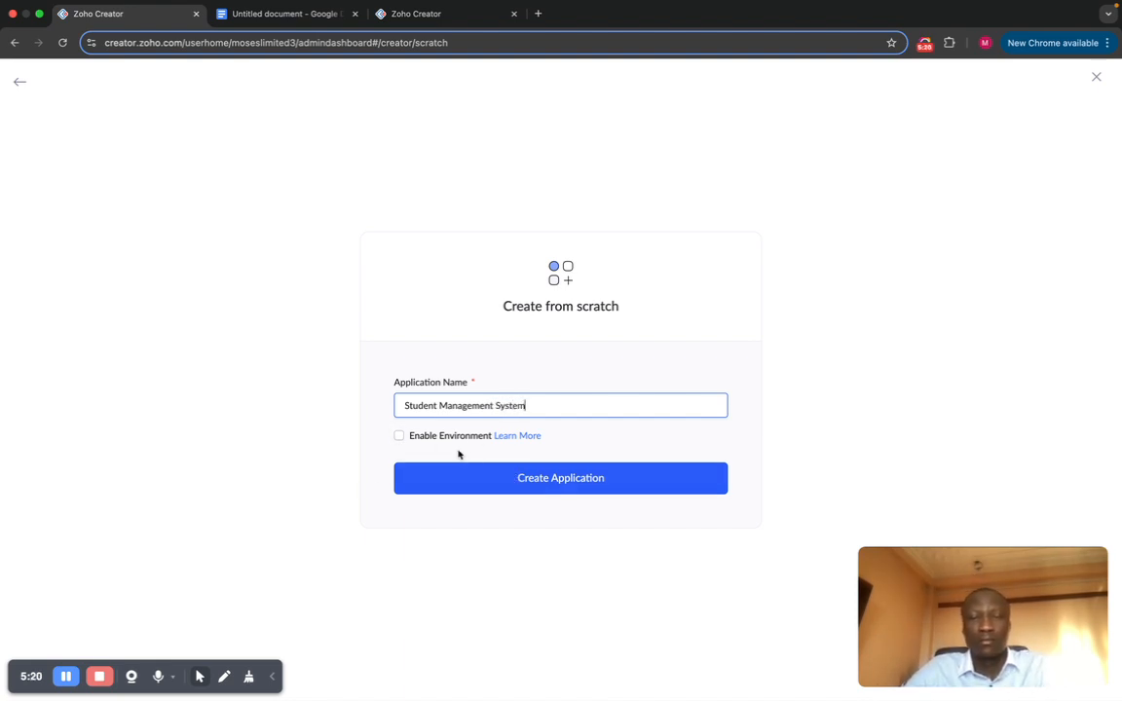
pyautogui.click(545, 481)
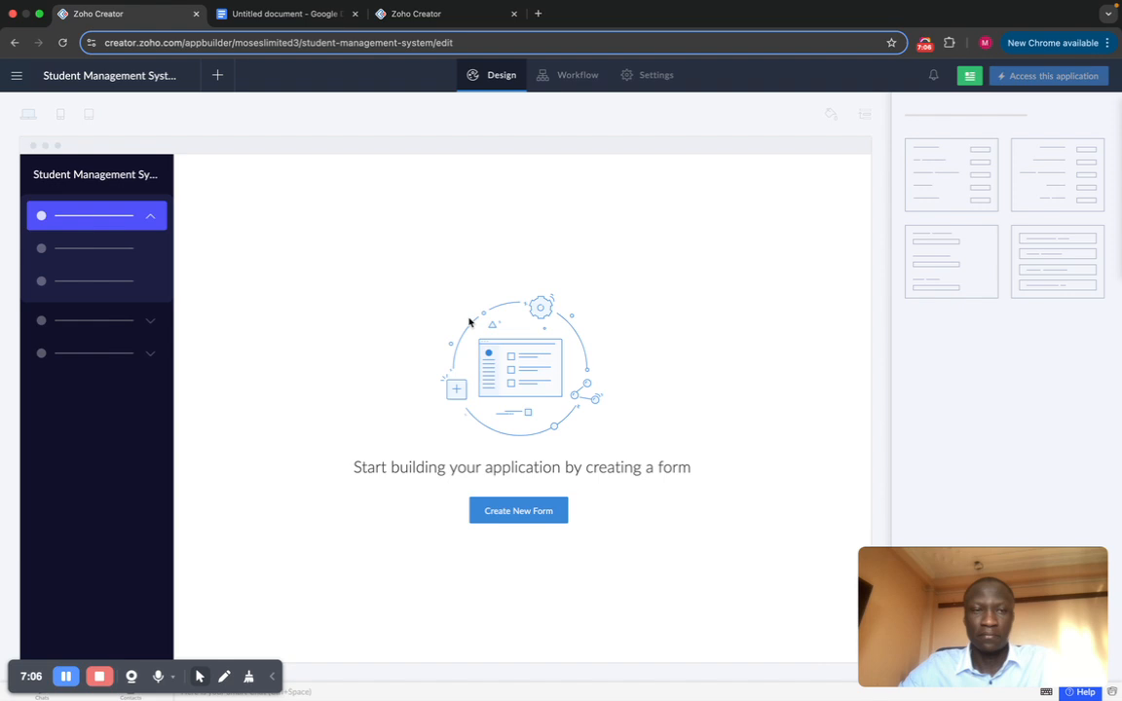
# Step: Choose Create New Form on the empty Student Management System canvas
pyautogui.click(503, 513)
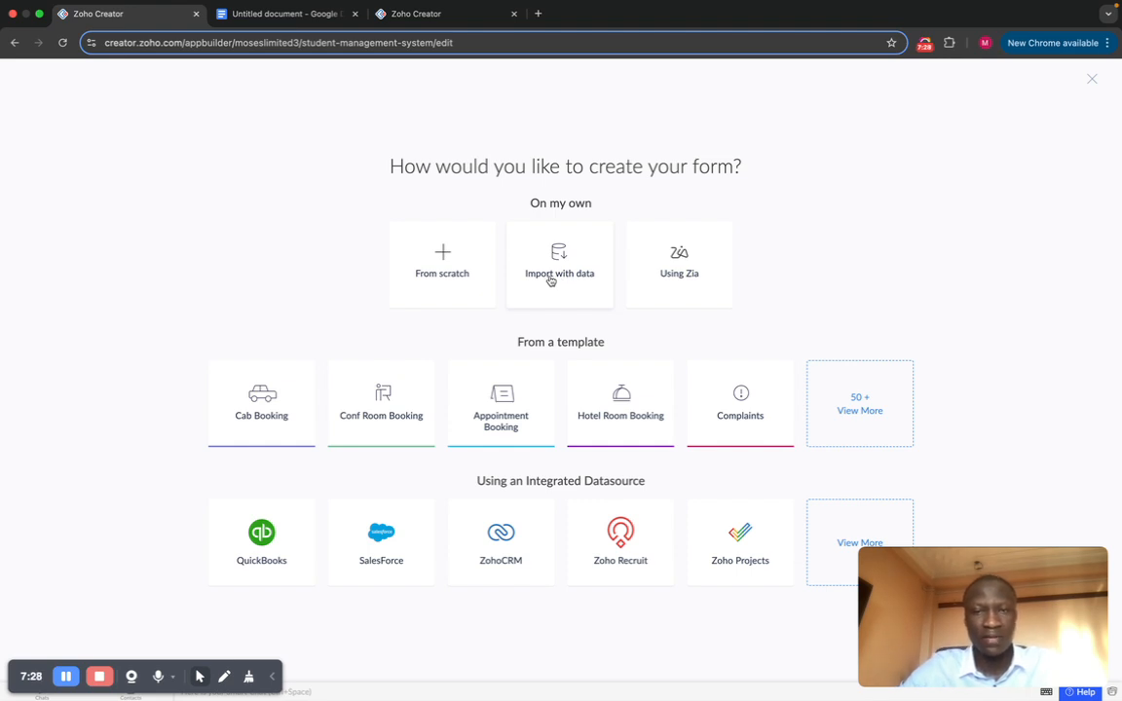
pyautogui.click(654, 275)
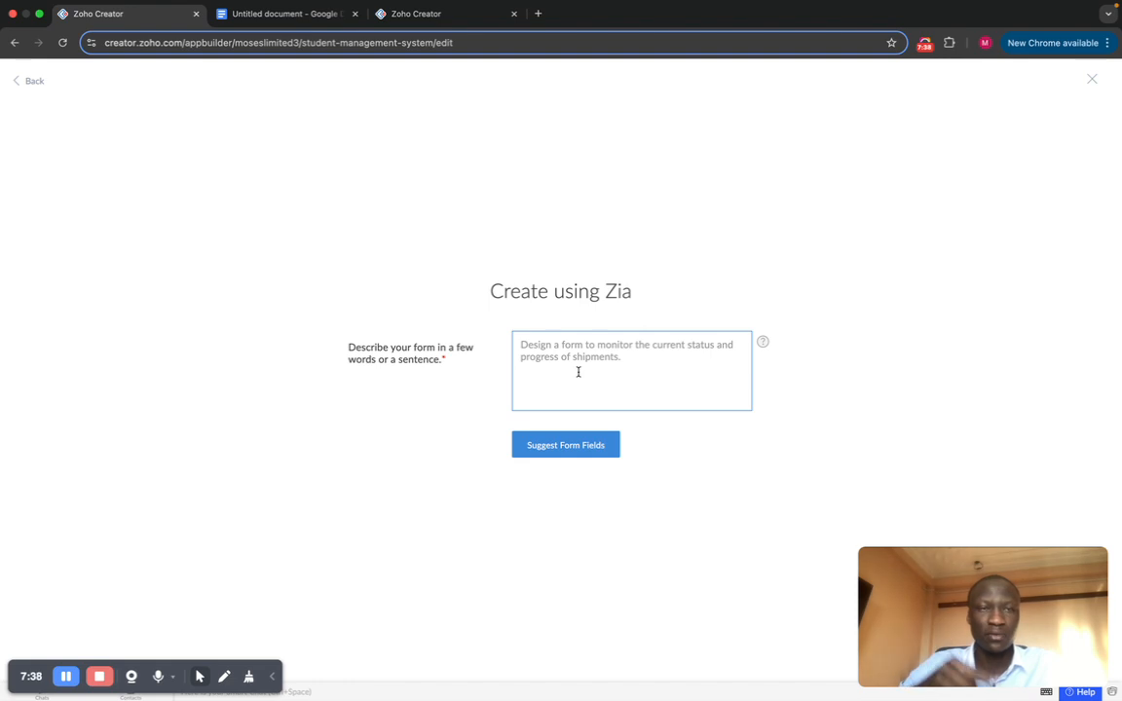
pyautogui.click(14, 82)
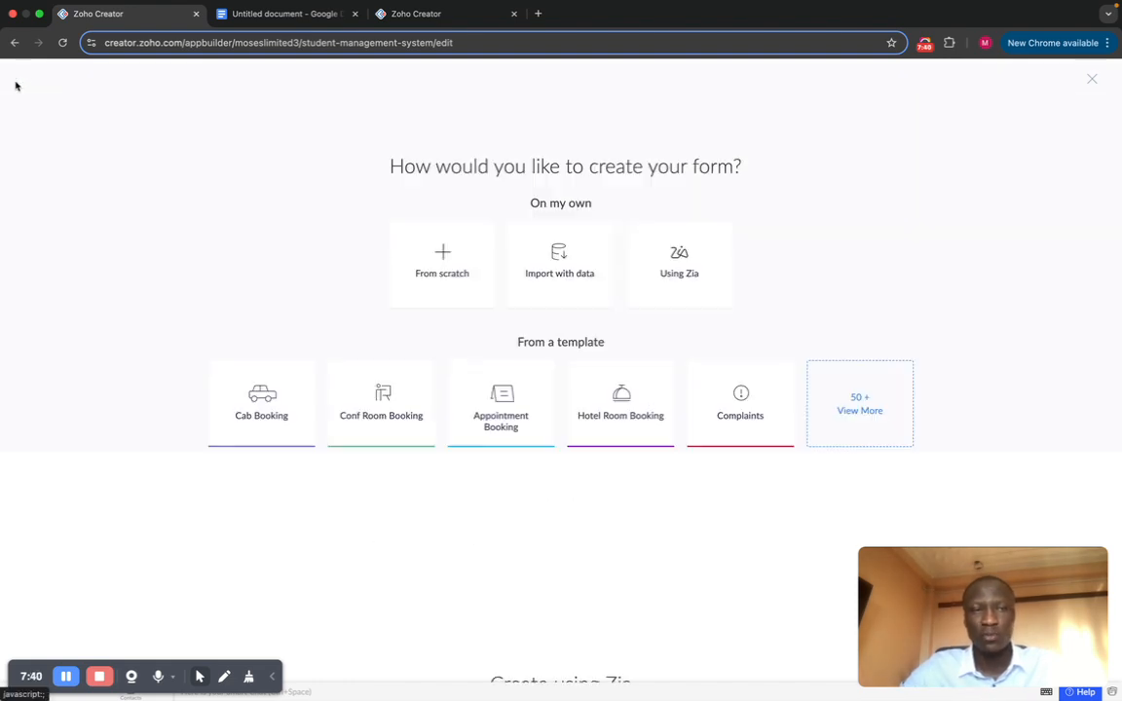
pyautogui.click(533, 269)
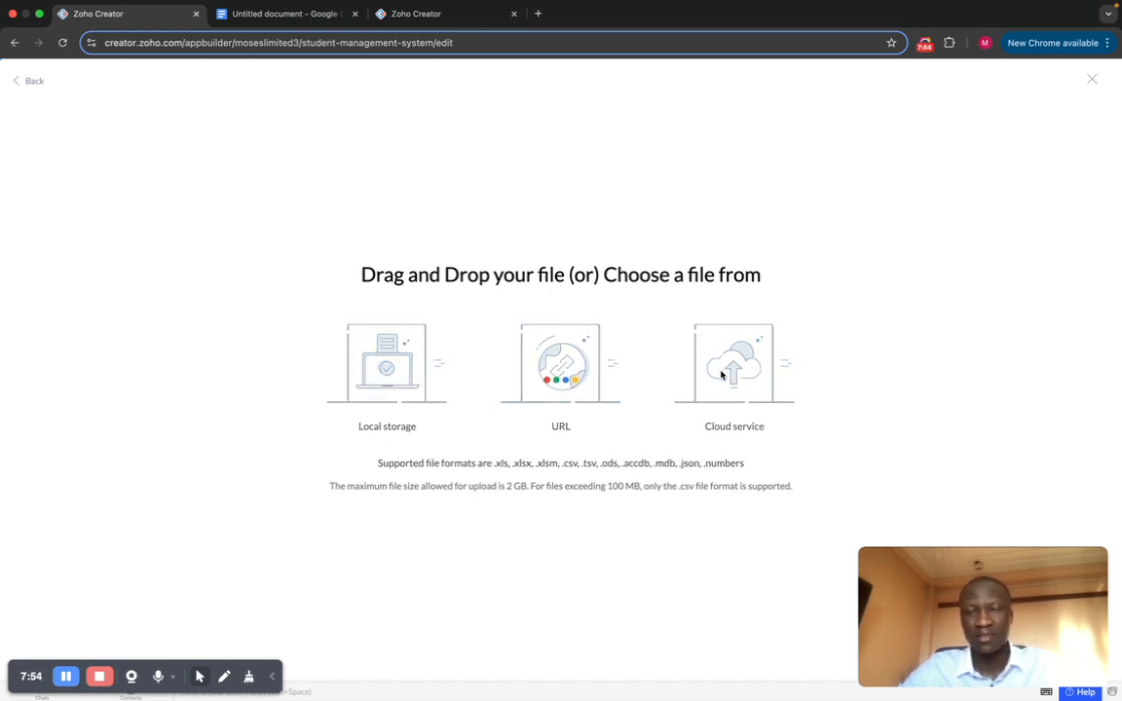
pyautogui.click(722, 375)
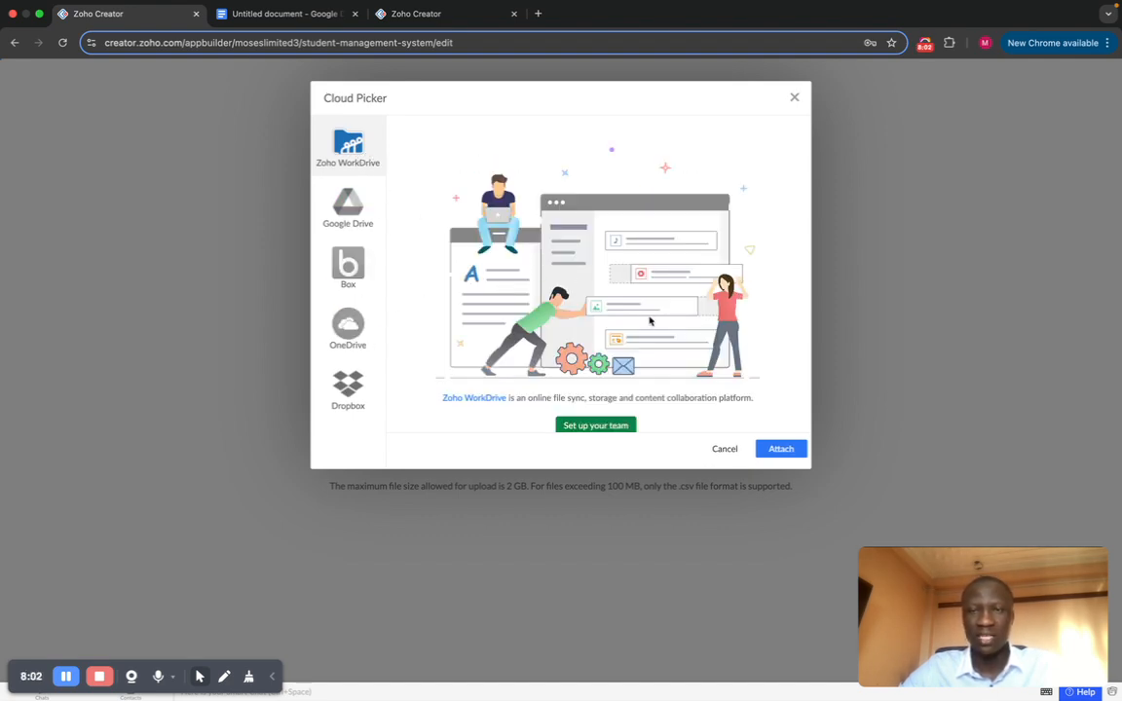
pyautogui.click(794, 98)
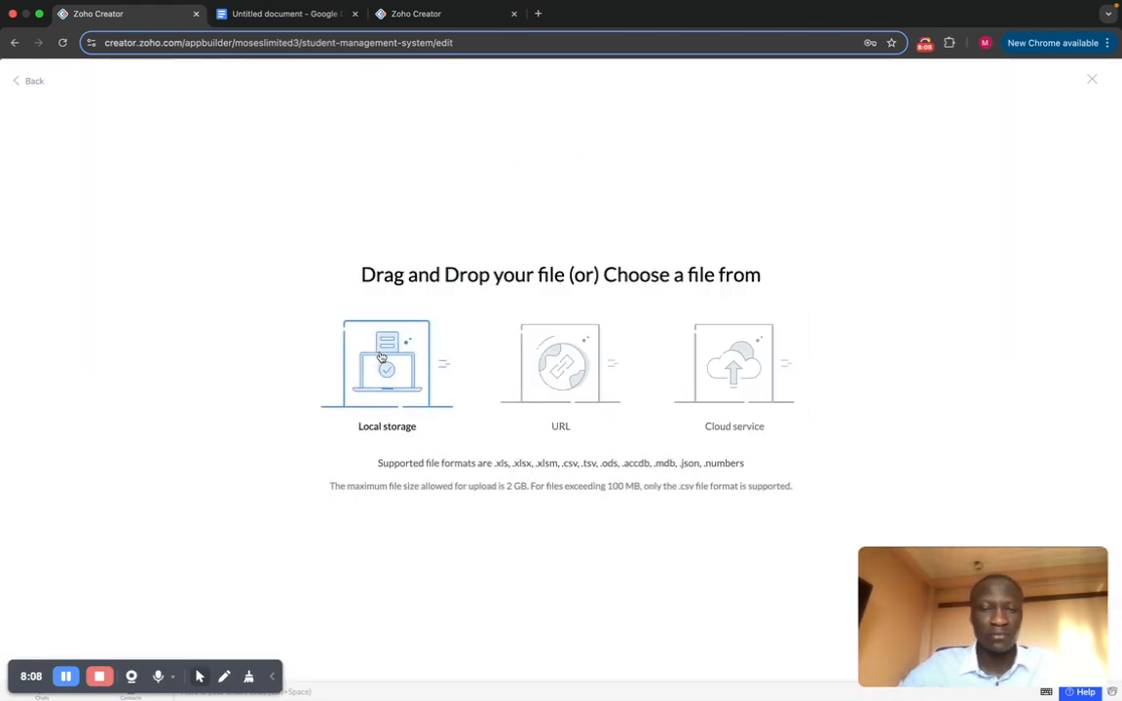
pyautogui.click(24, 81)
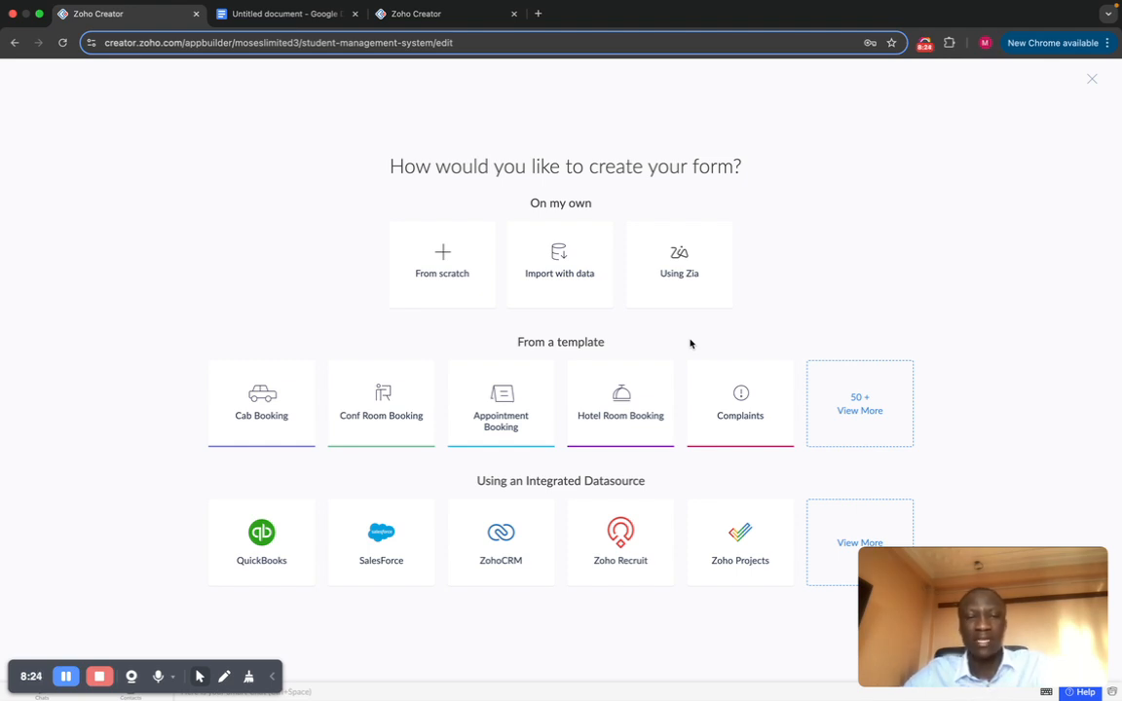
pyautogui.moveTo(551, 393)
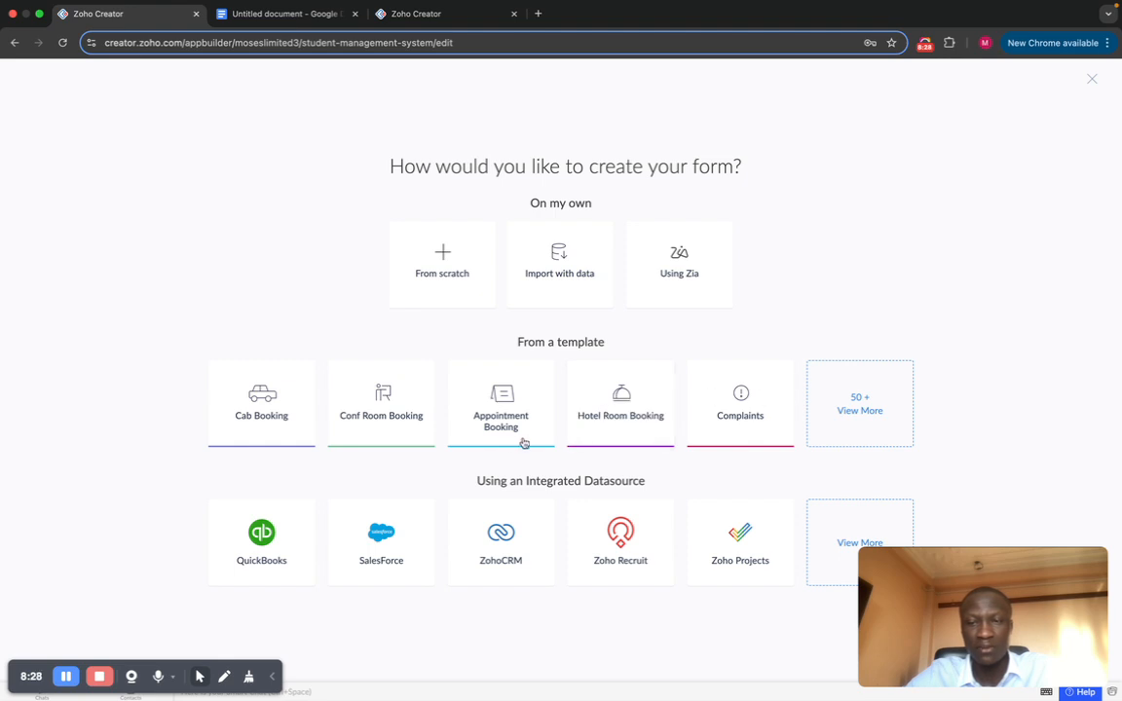
pyautogui.click(880, 405)
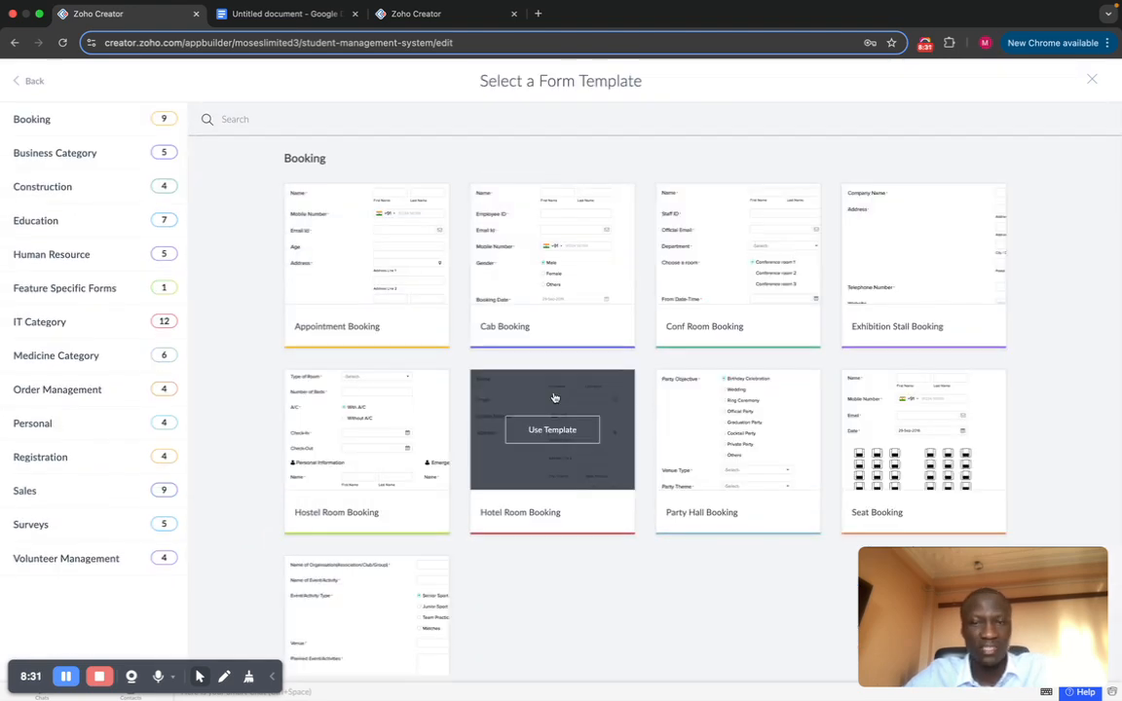
pyautogui.scroll(-3, 554, 398)
pyautogui.scroll(-4, 555, 397)
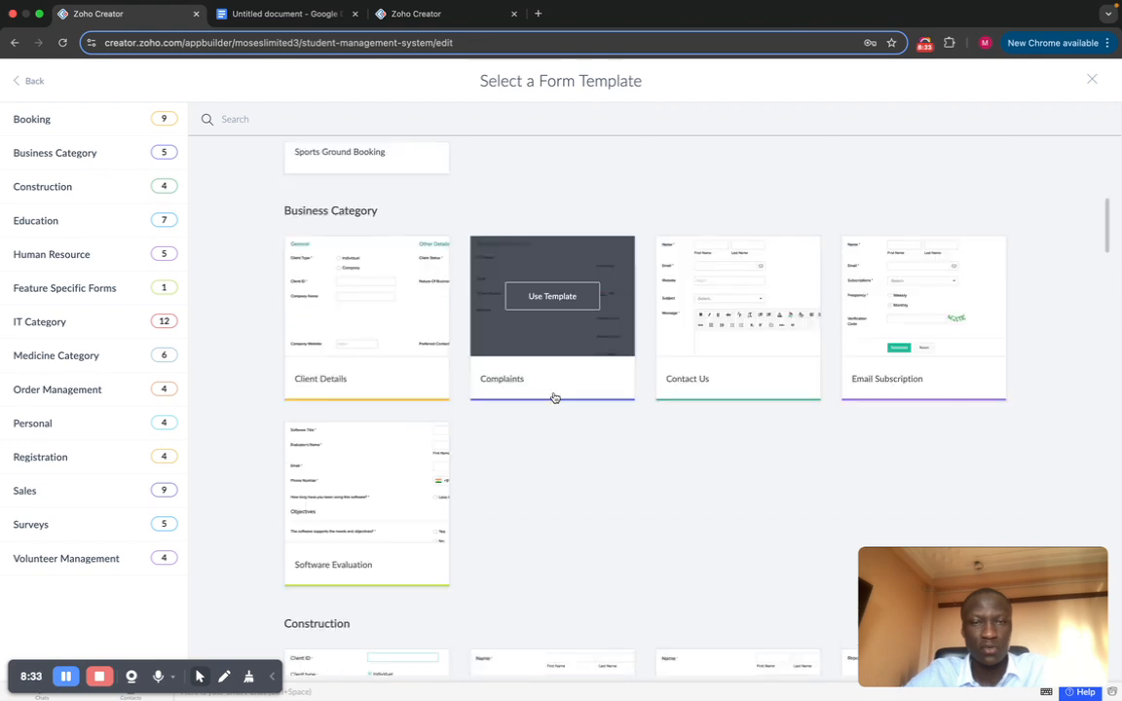
pyautogui.scroll(-1, 554, 397)
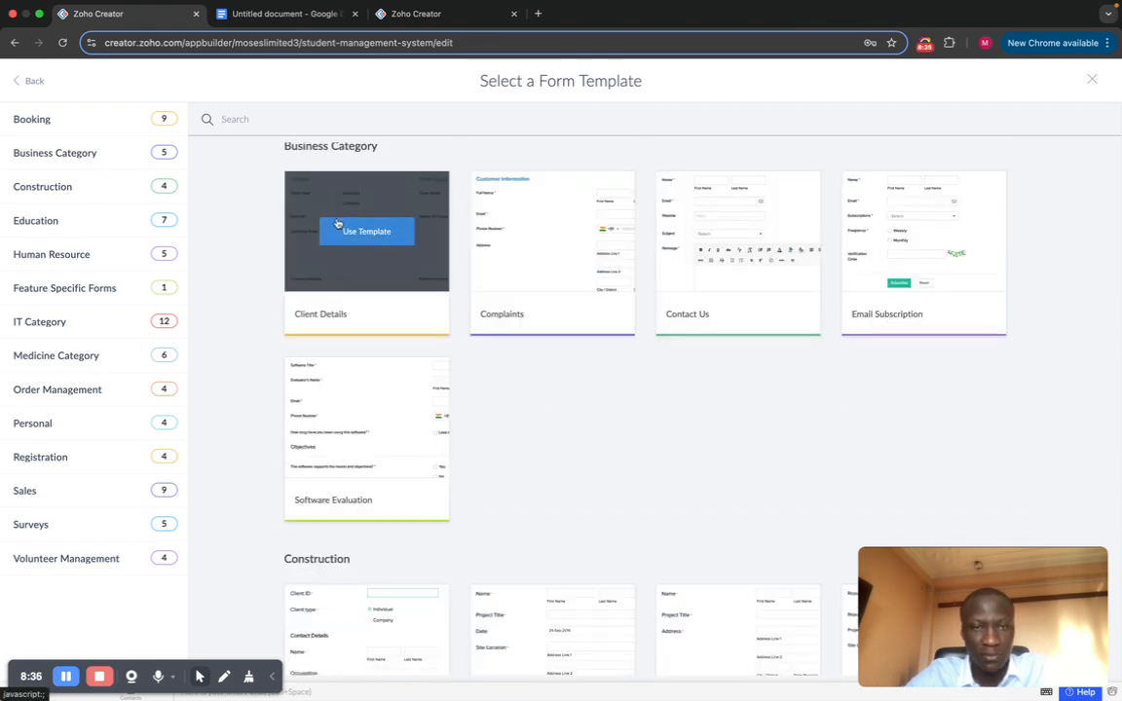
pyautogui.scroll(-3, 556, 371)
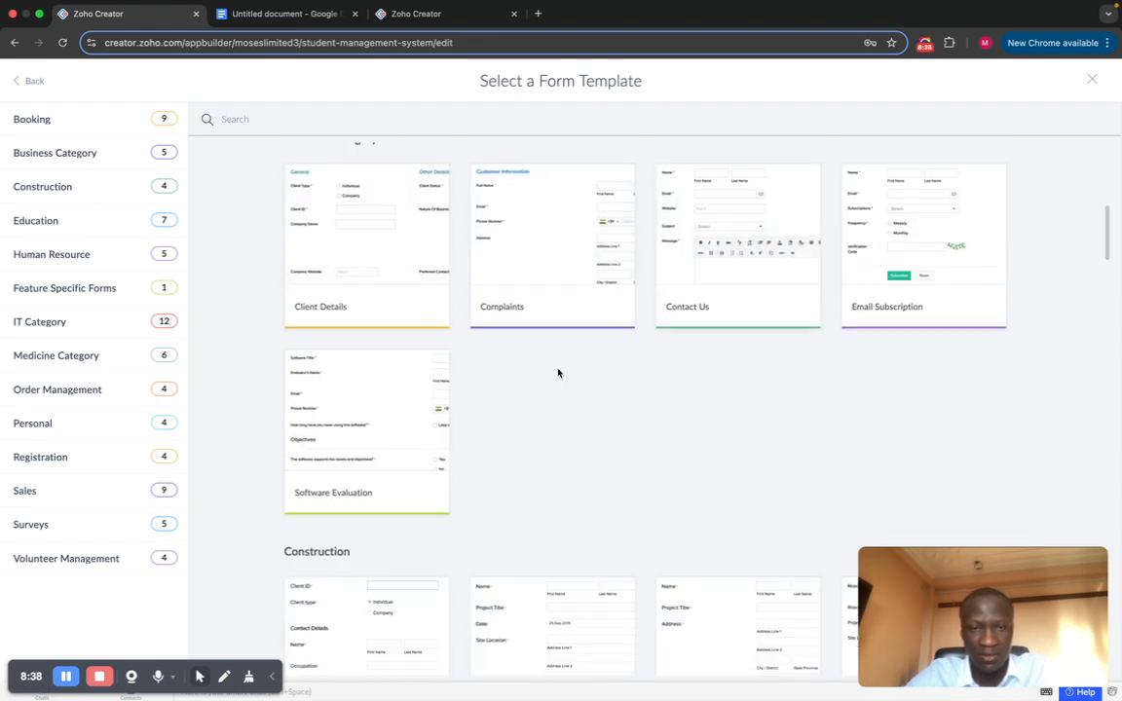
pyautogui.scroll(-1, 558, 374)
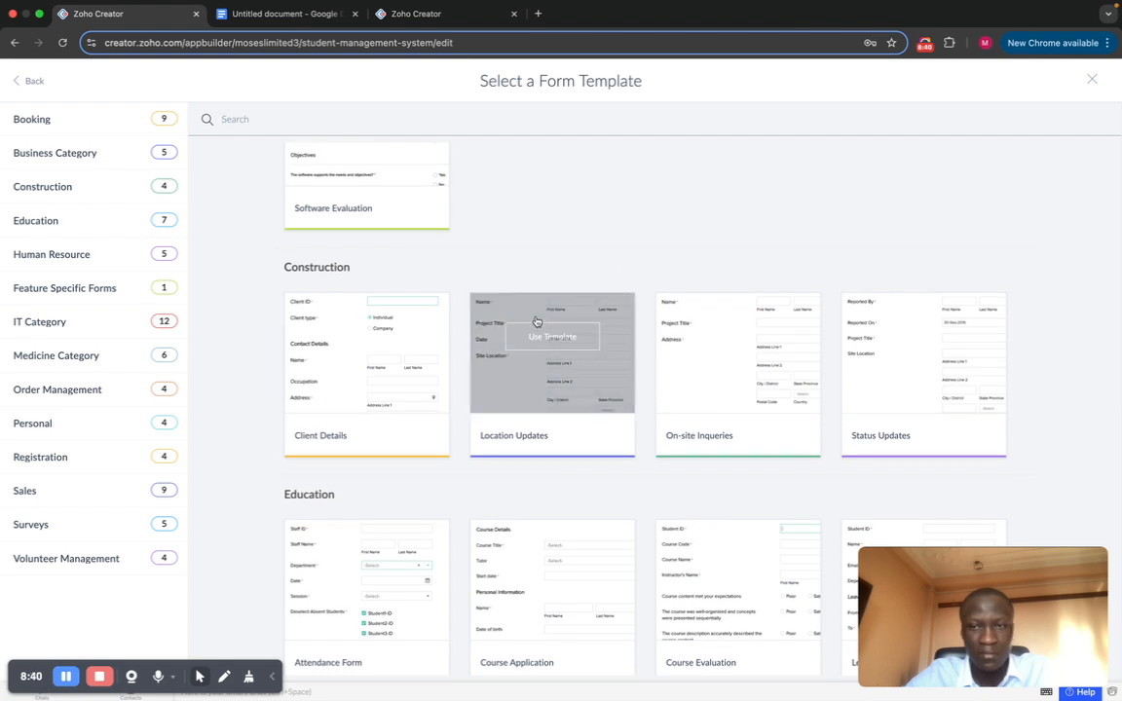
pyautogui.scroll(-3, 583, 331)
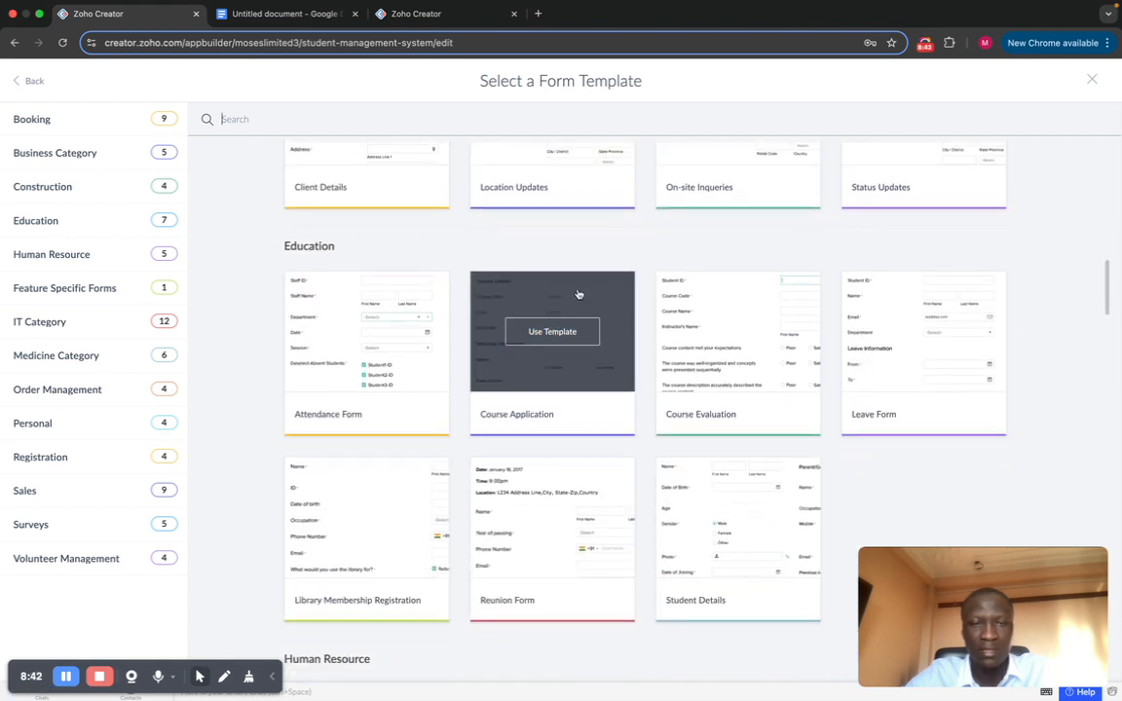
pyautogui.scroll(-1, 576, 312)
pyautogui.scroll(10, 577, 310)
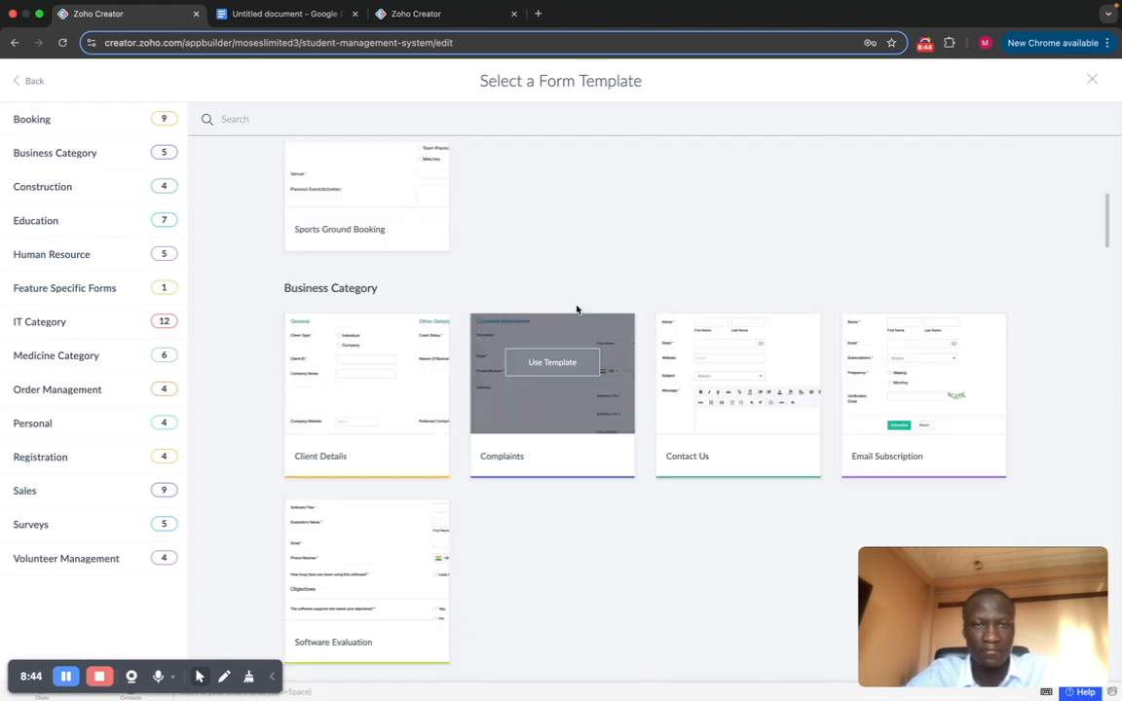
pyautogui.click(30, 81)
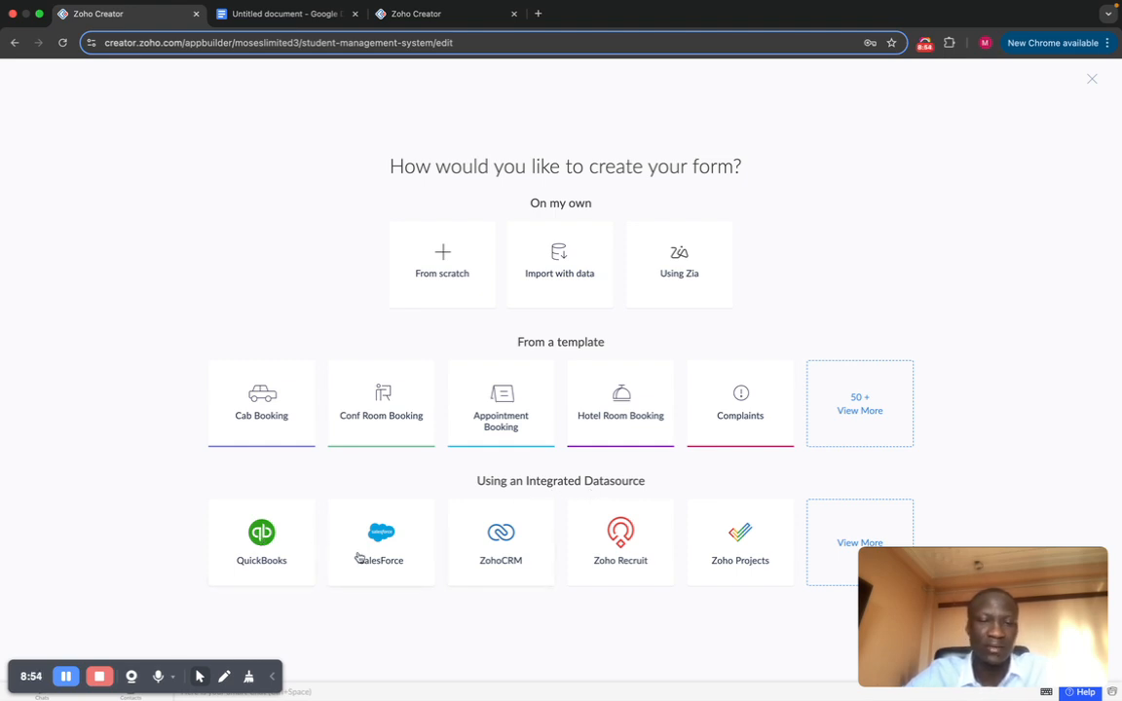
pyautogui.click(847, 541)
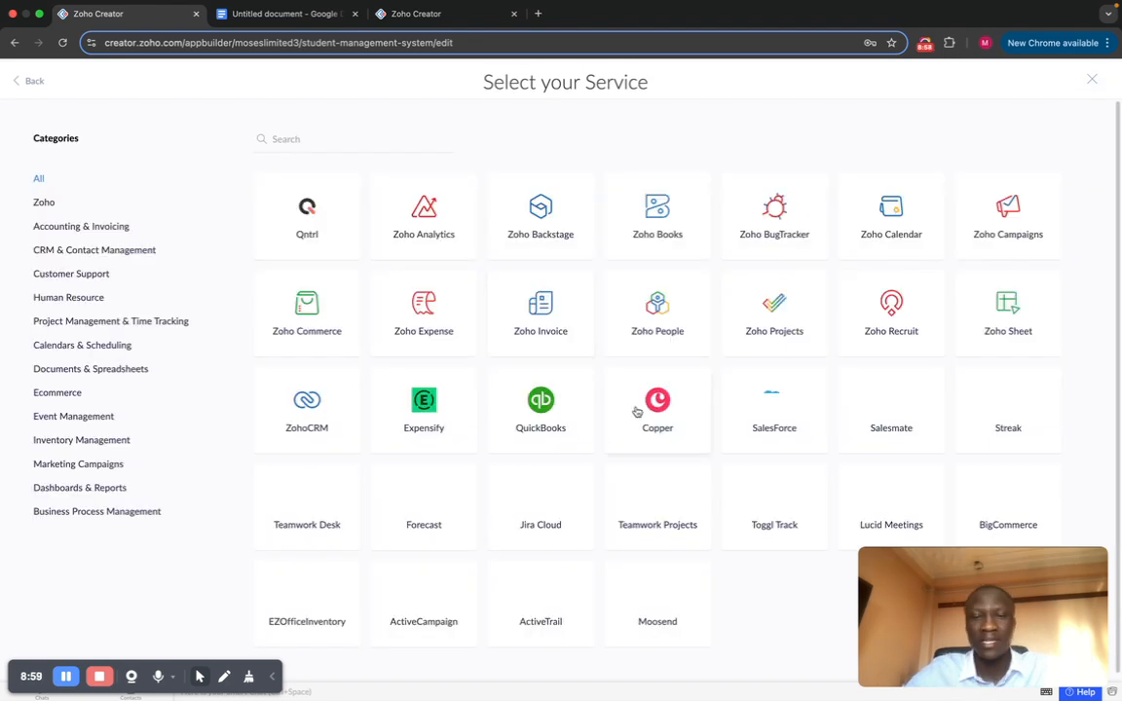
pyautogui.scroll(-1, 520, 411)
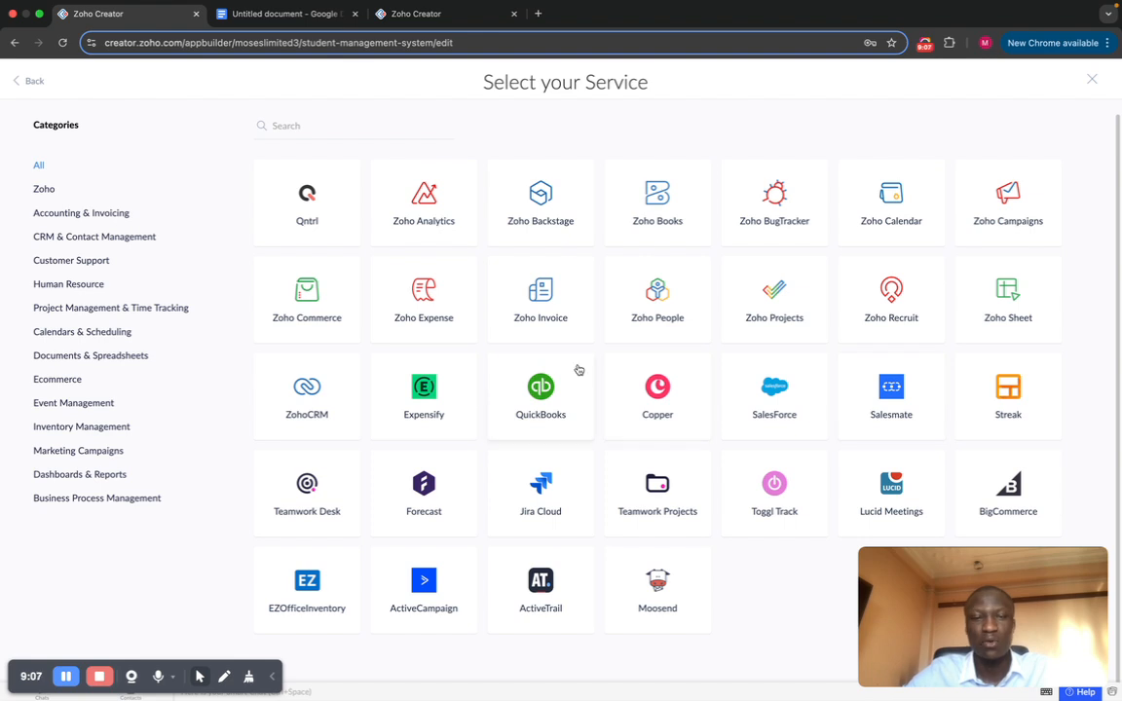
pyautogui.scroll(1, 580, 365)
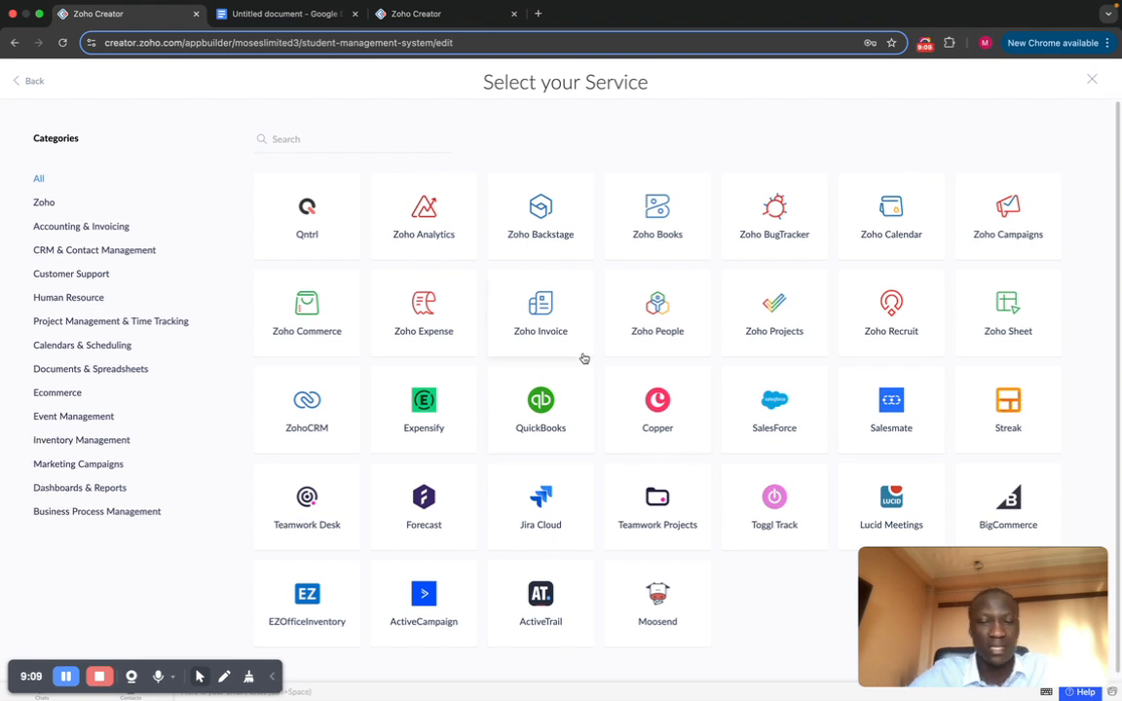
pyautogui.click(17, 83)
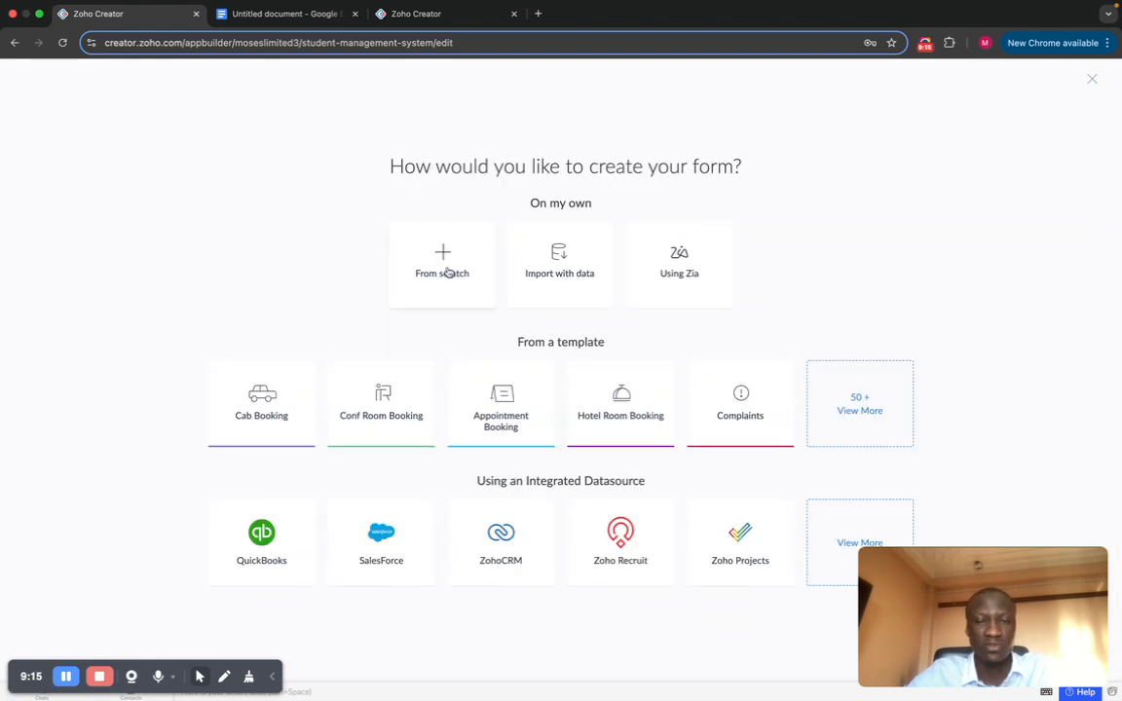
# Step: Create a blank form from scratch named 'Student'
pyautogui.click(449, 274)
pyautogui.click(581, 371)
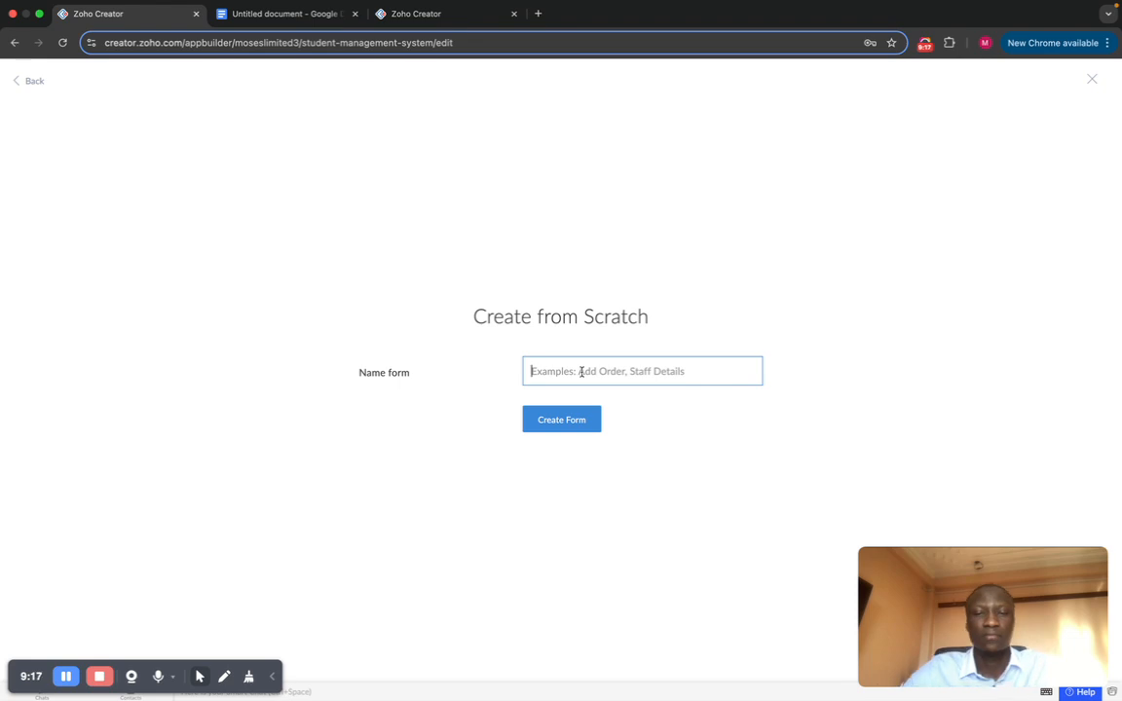
pyautogui.write('S')
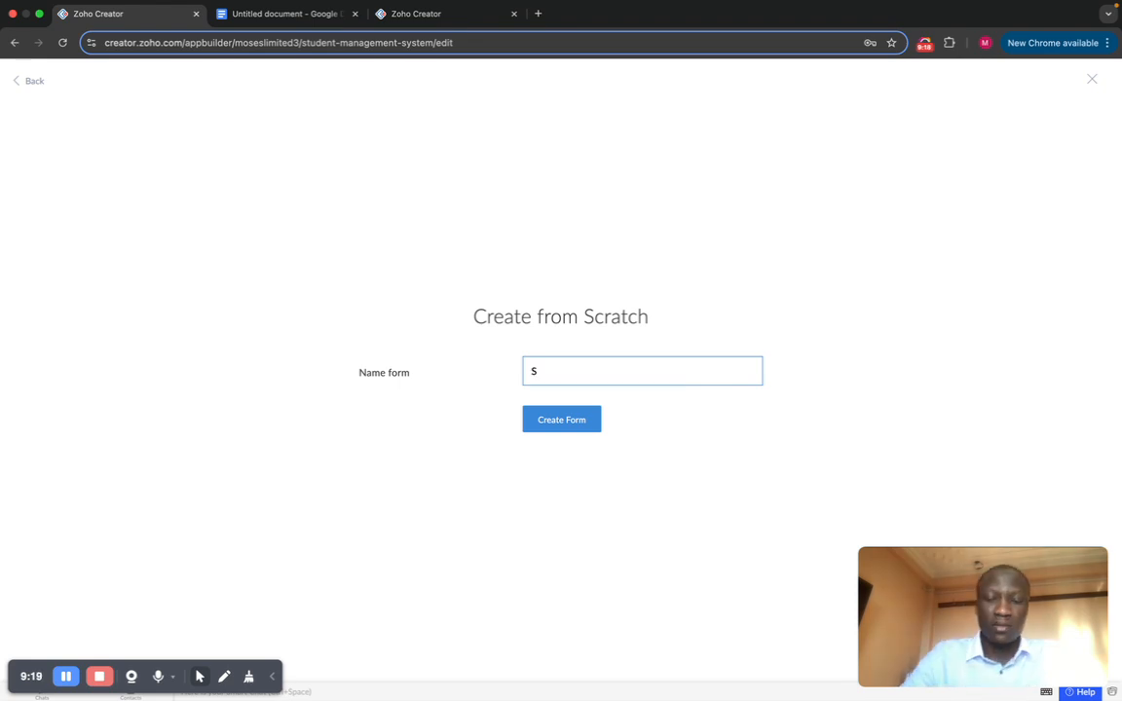
pyautogui.press('BackSpace')
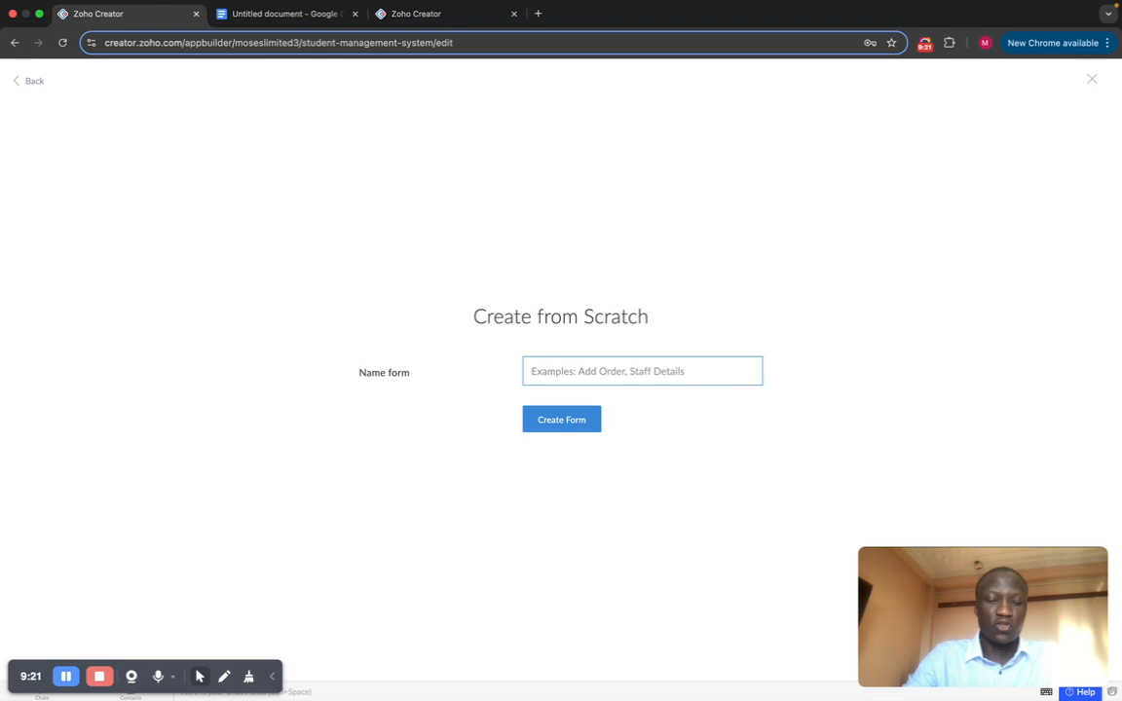
pyautogui.write('Student')
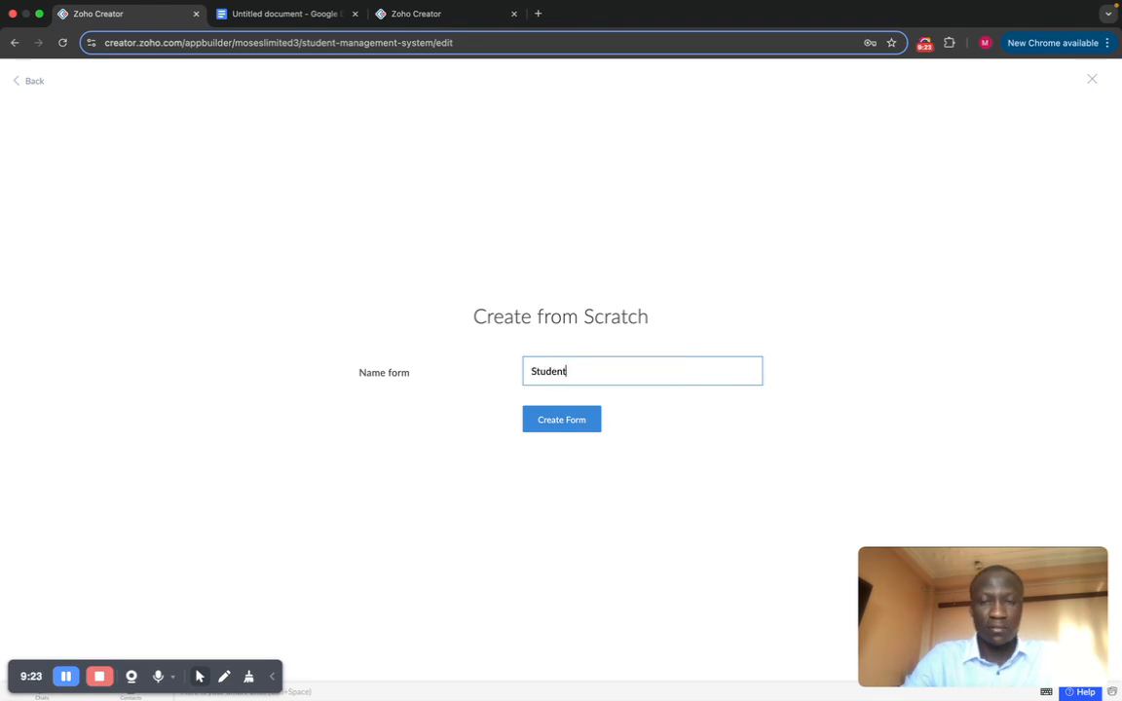
pyautogui.click(561, 422)
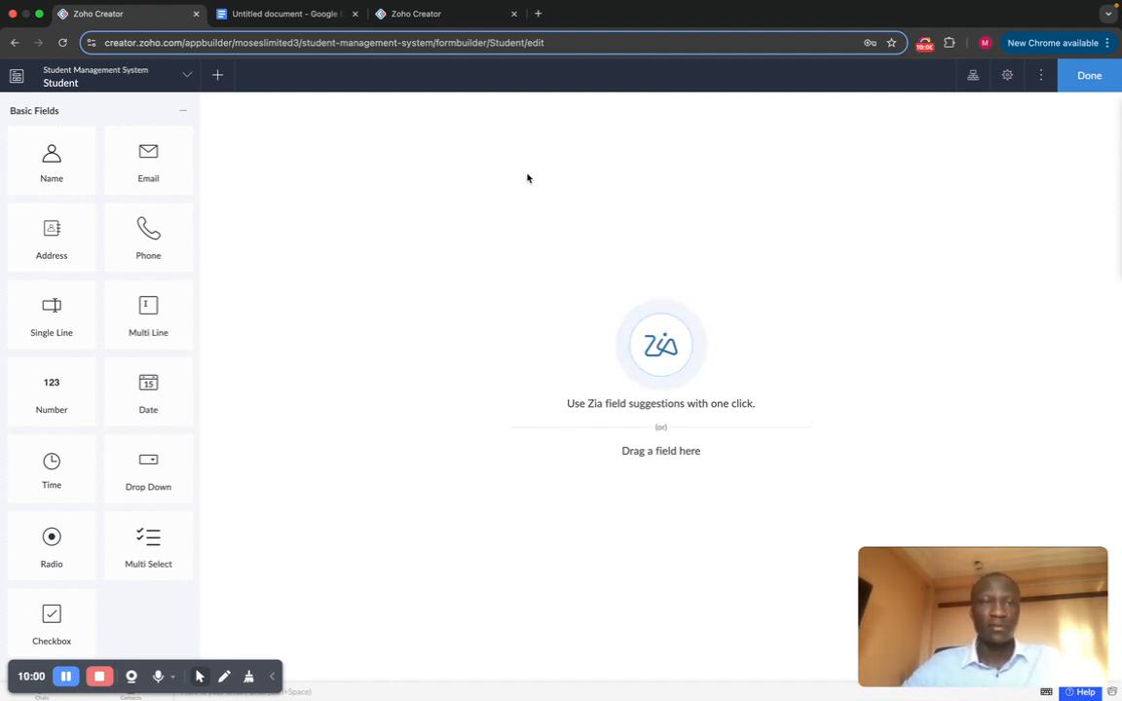
pyautogui.scroll(-15, 120, 339)
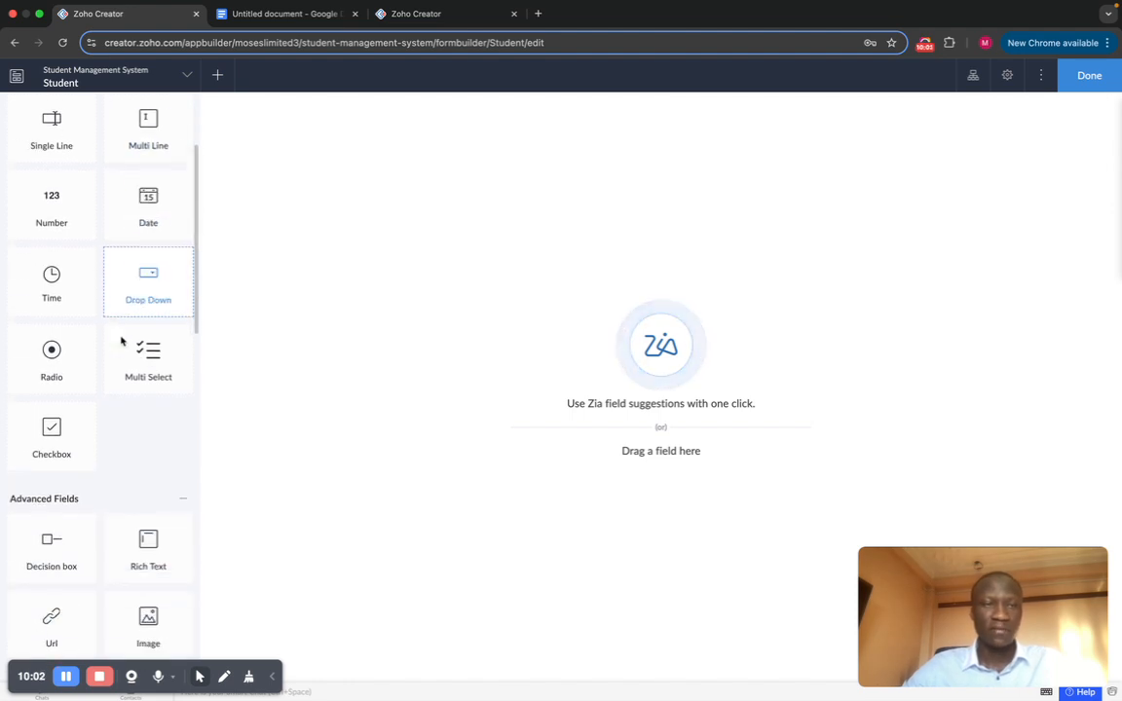
pyautogui.scroll(15, 121, 339)
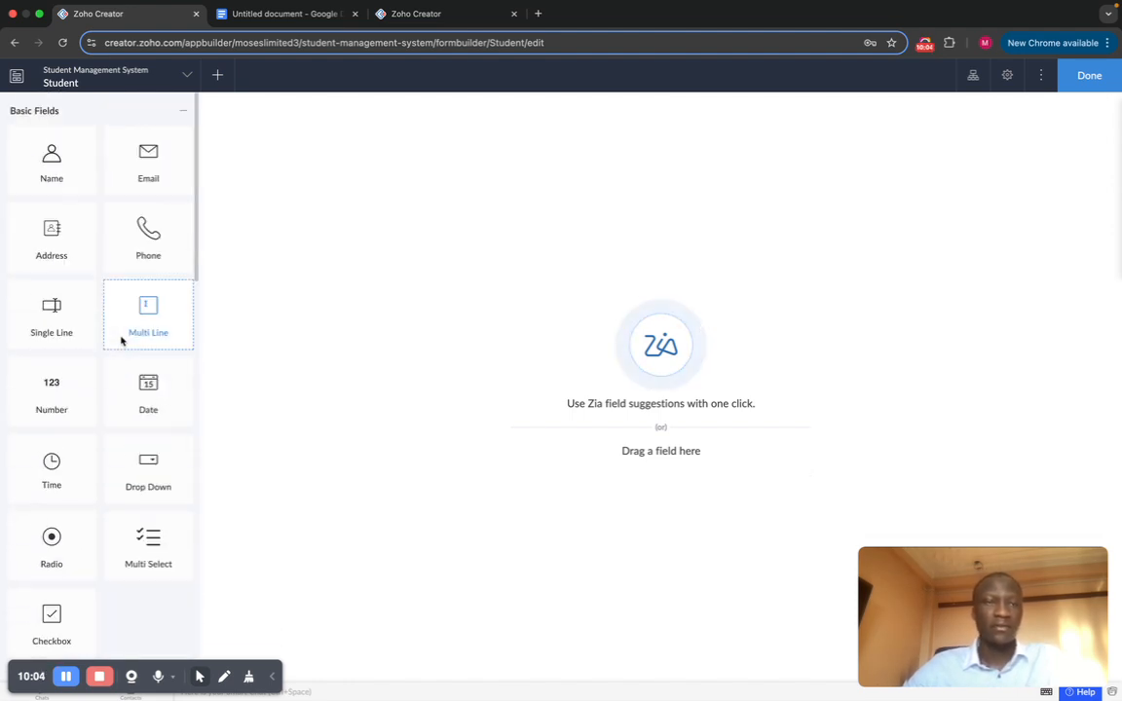
pyautogui.scroll(-10, 136, 365)
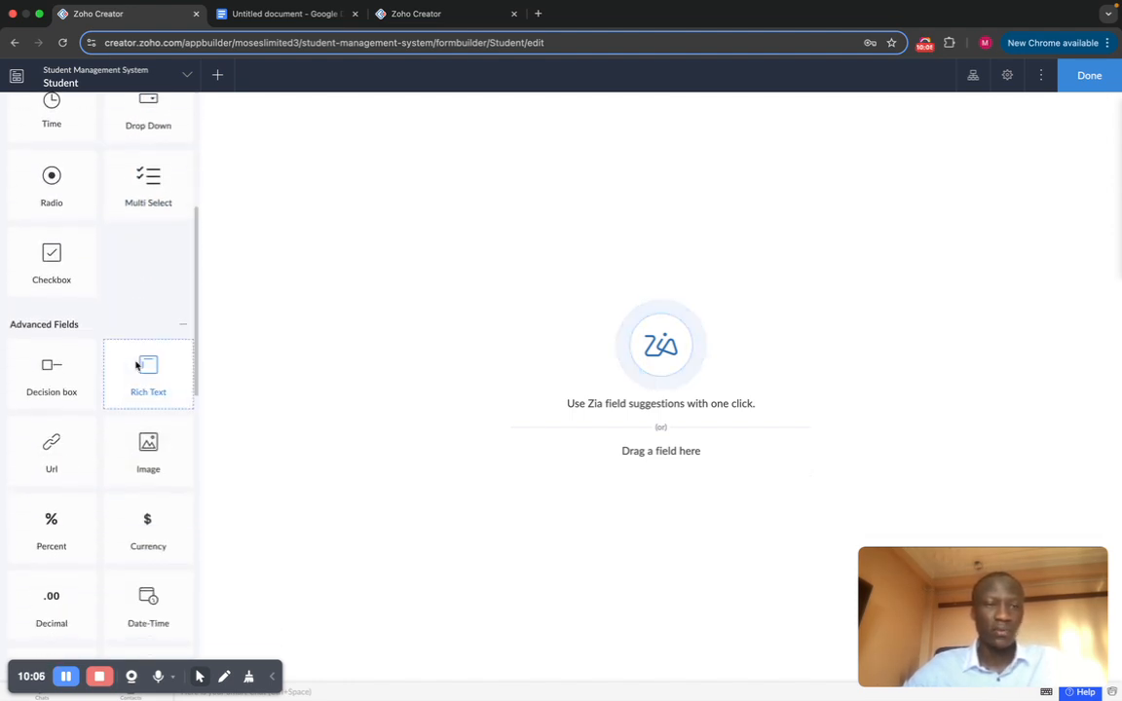
pyautogui.scroll(-5, 127, 302)
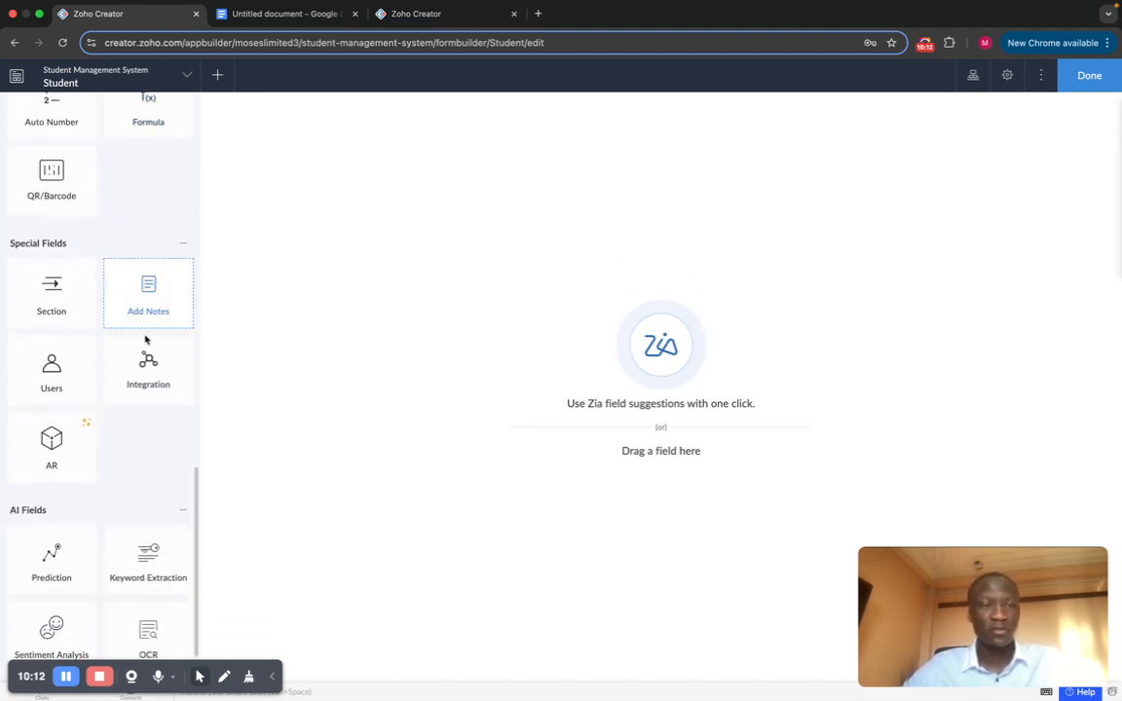
pyautogui.scroll(-2, 151, 360)
pyautogui.scroll(10, 128, 416)
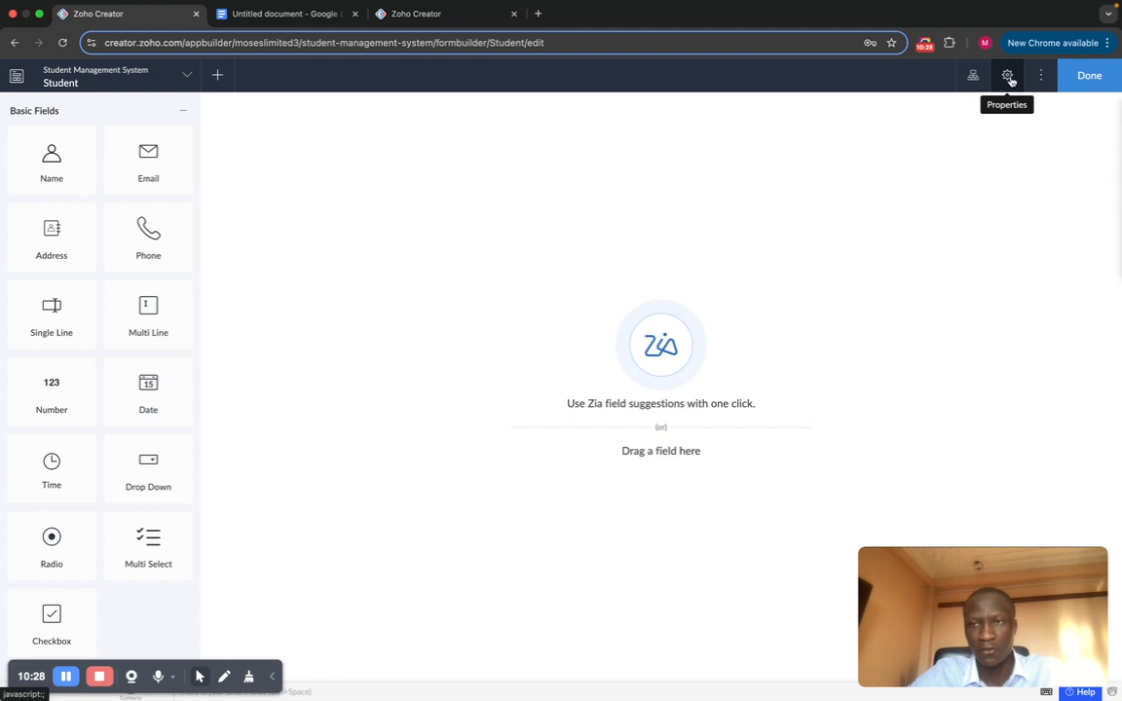
pyautogui.click(1044, 80)
pyautogui.click(1043, 81)
pyautogui.click(1039, 81)
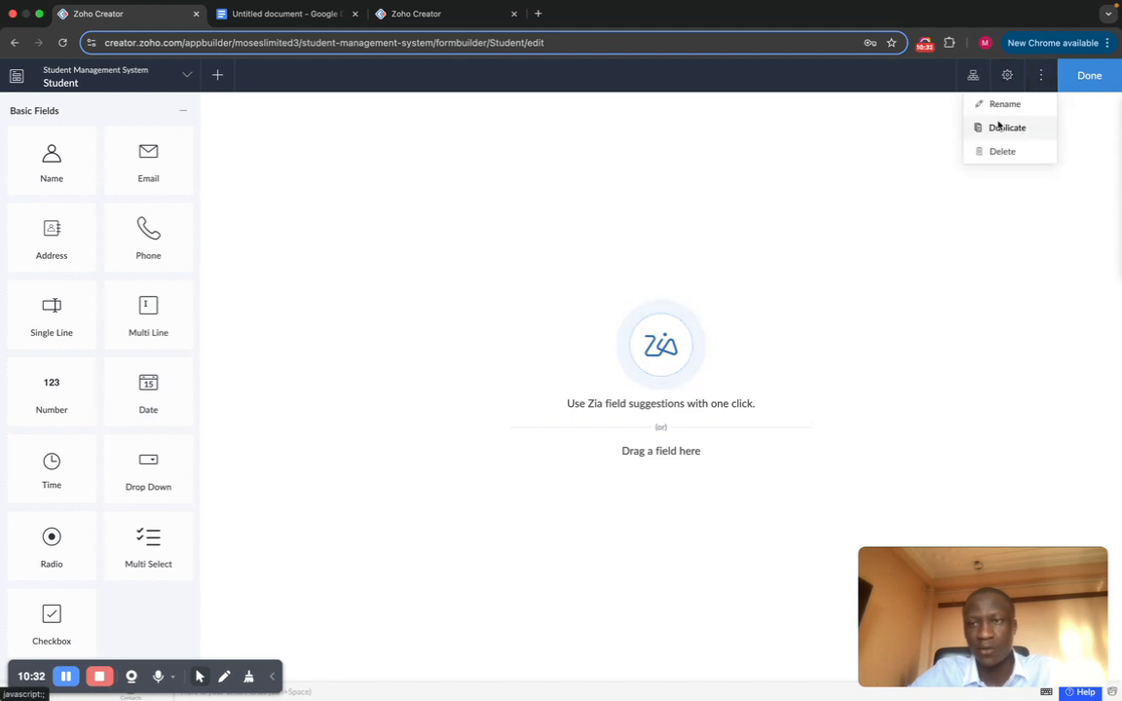
pyautogui.click(900, 145)
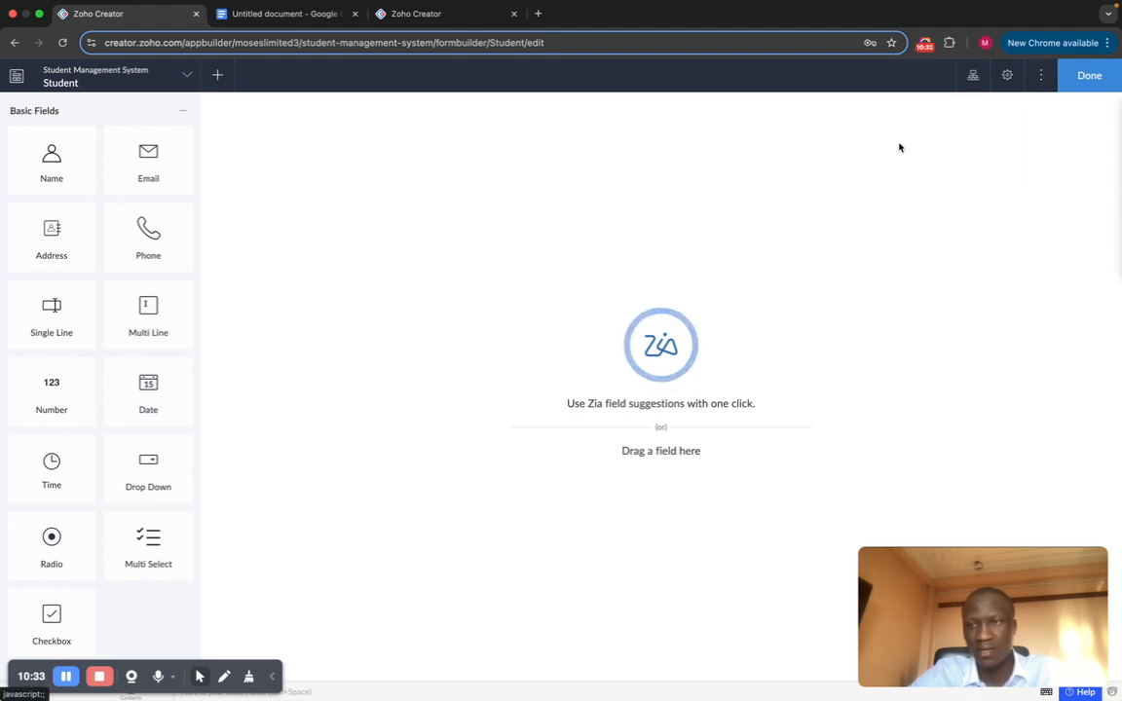
pyautogui.click(1006, 75)
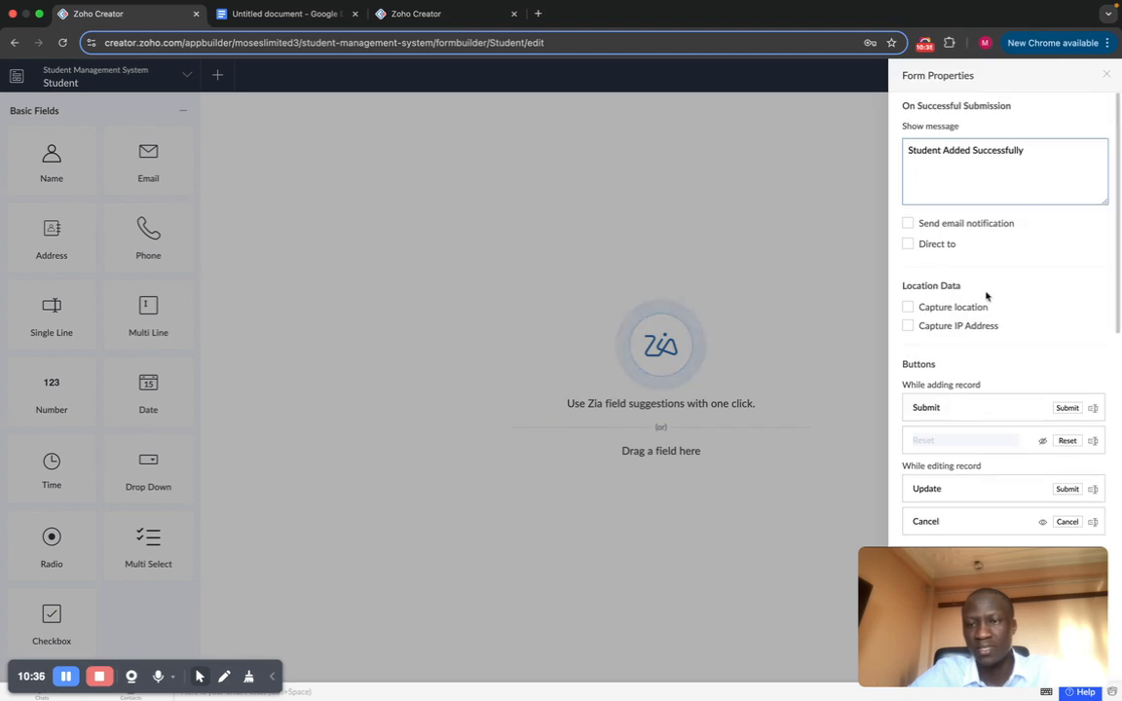
pyautogui.scroll(-10, 984, 295)
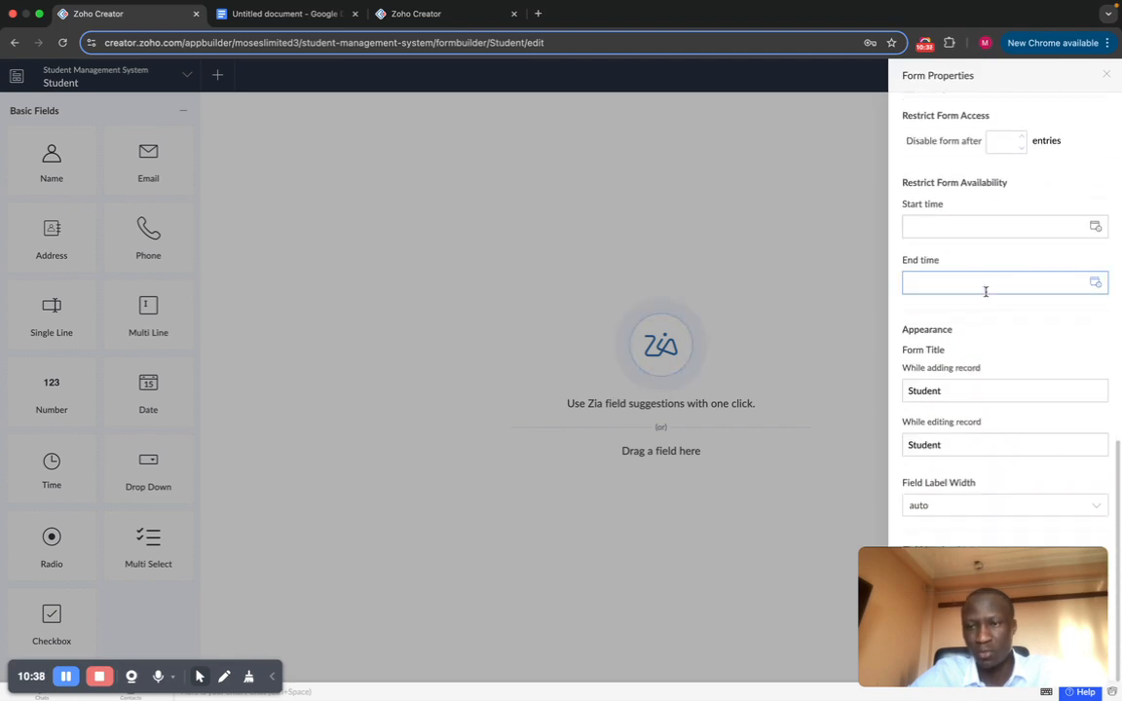
pyautogui.scroll(10, 984, 293)
pyautogui.click(815, 210)
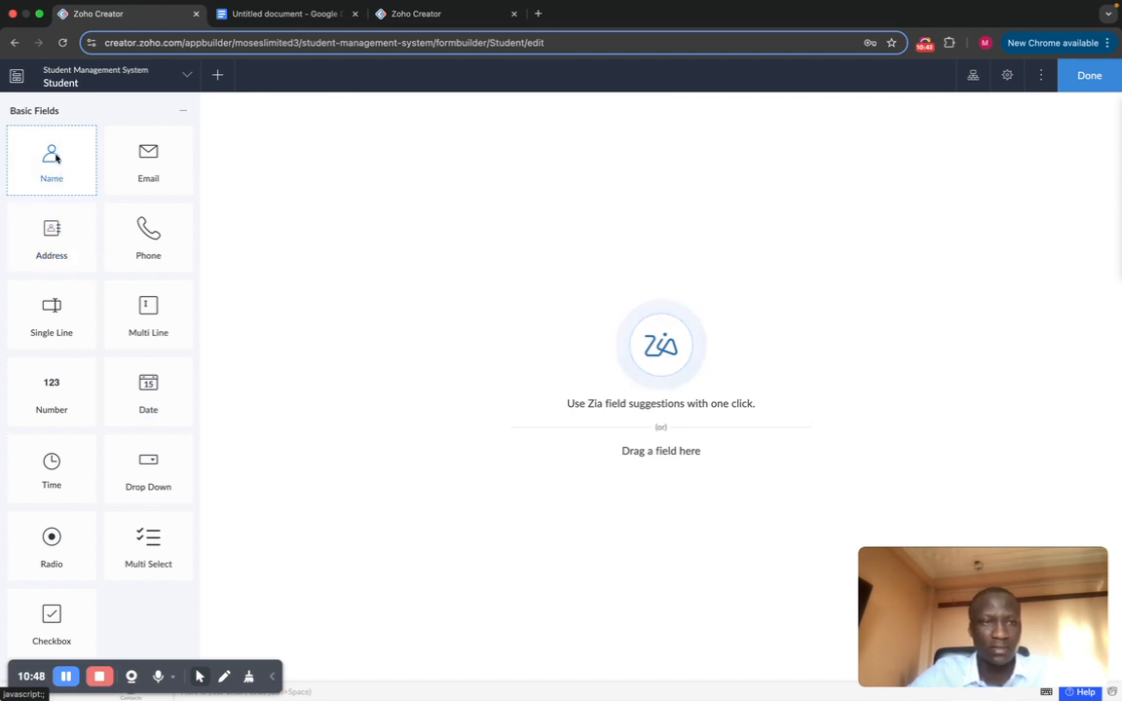
# Step: Drag a Name field onto the Student form, dismissing the Delete Field prompt to keep it
pyautogui.moveTo(55, 157); pyautogui.dragTo(430, 208)
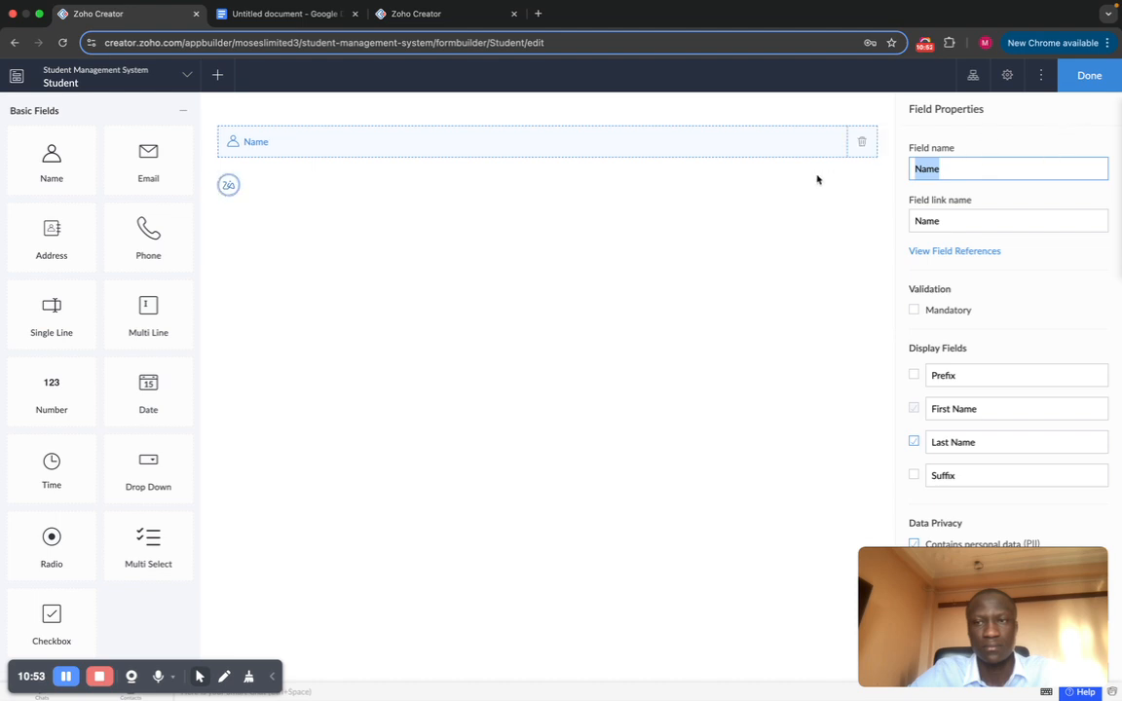
pyautogui.click(862, 145)
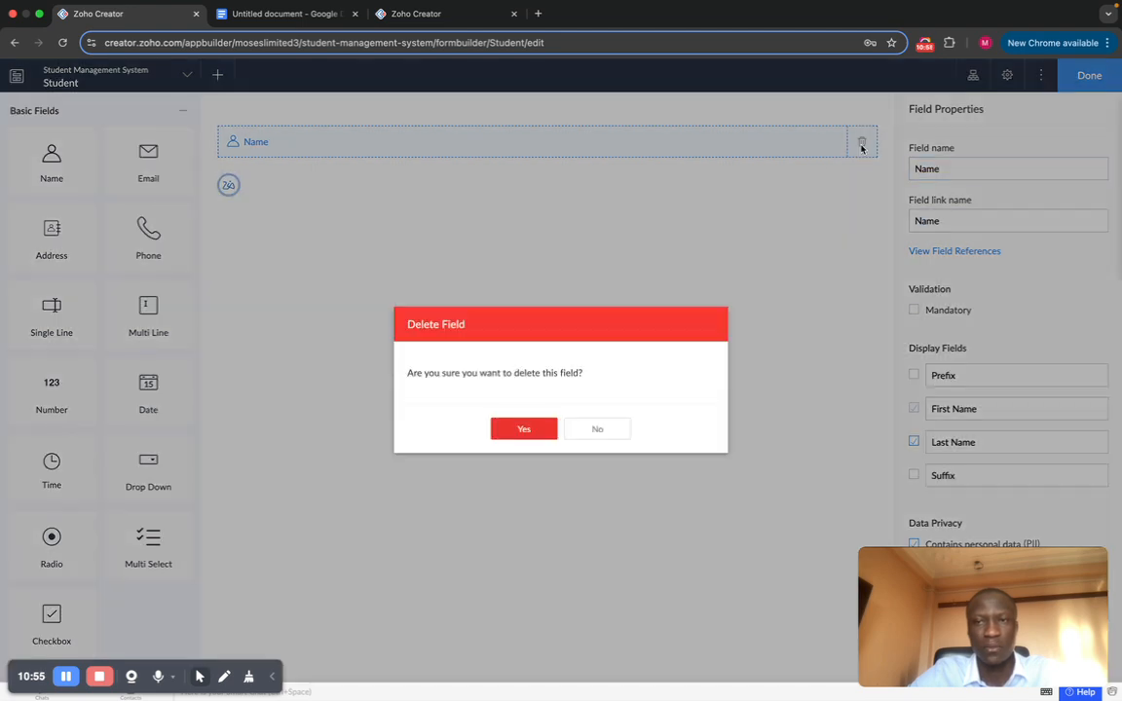
pyautogui.click(508, 434)
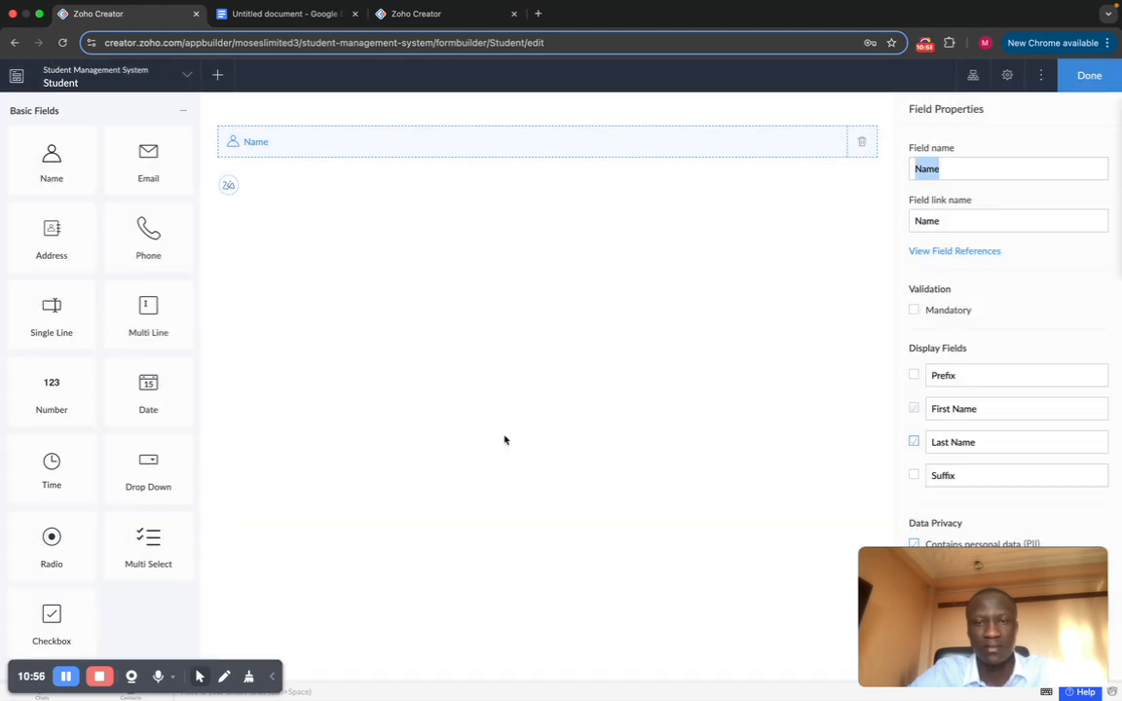
pyautogui.click(49, 175)
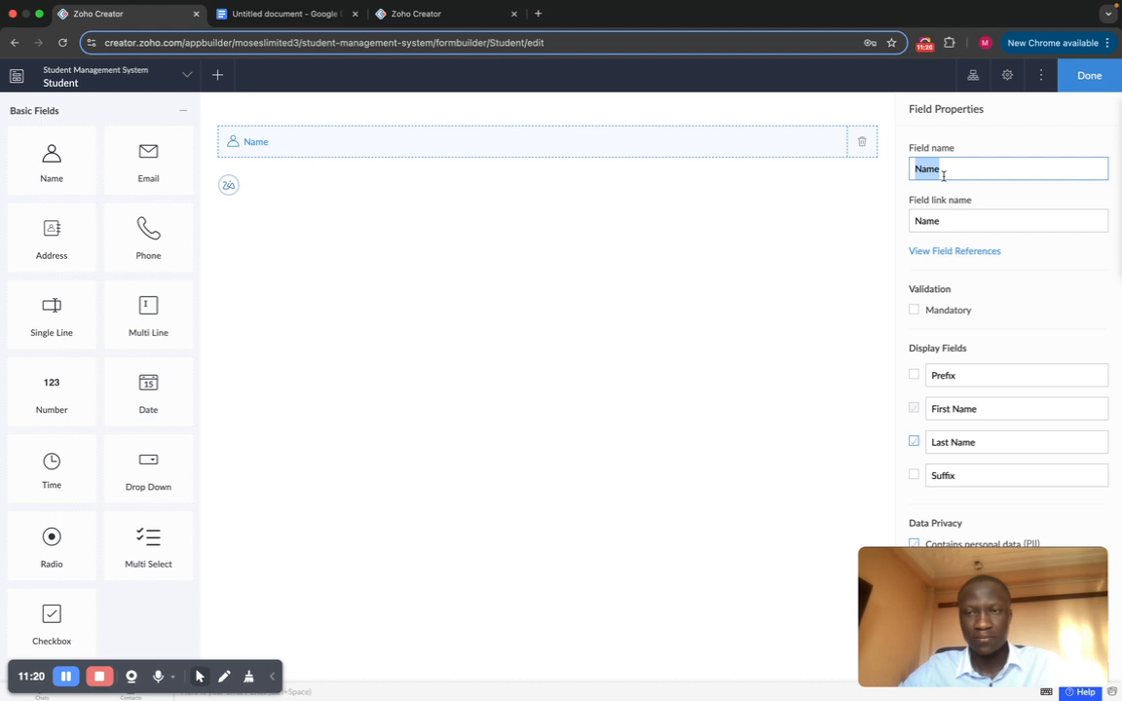
# Step: Finish the Student form, open the live app, and select the First Name input
pyautogui.click(1089, 75)
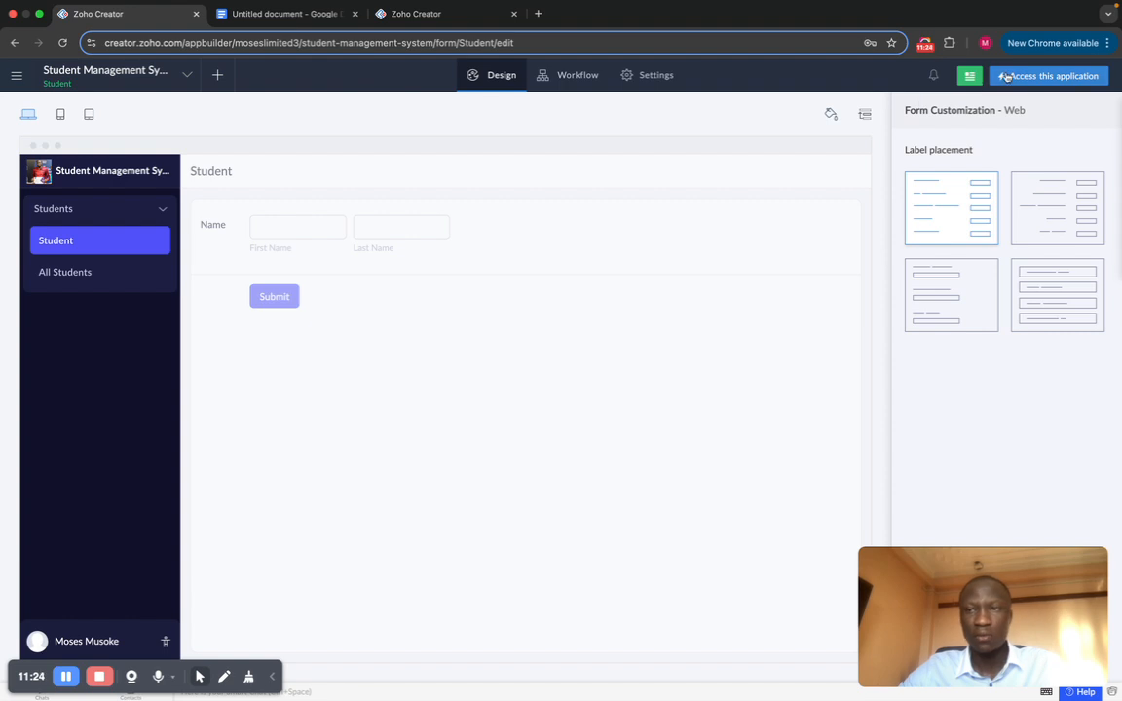
pyautogui.click(1011, 76)
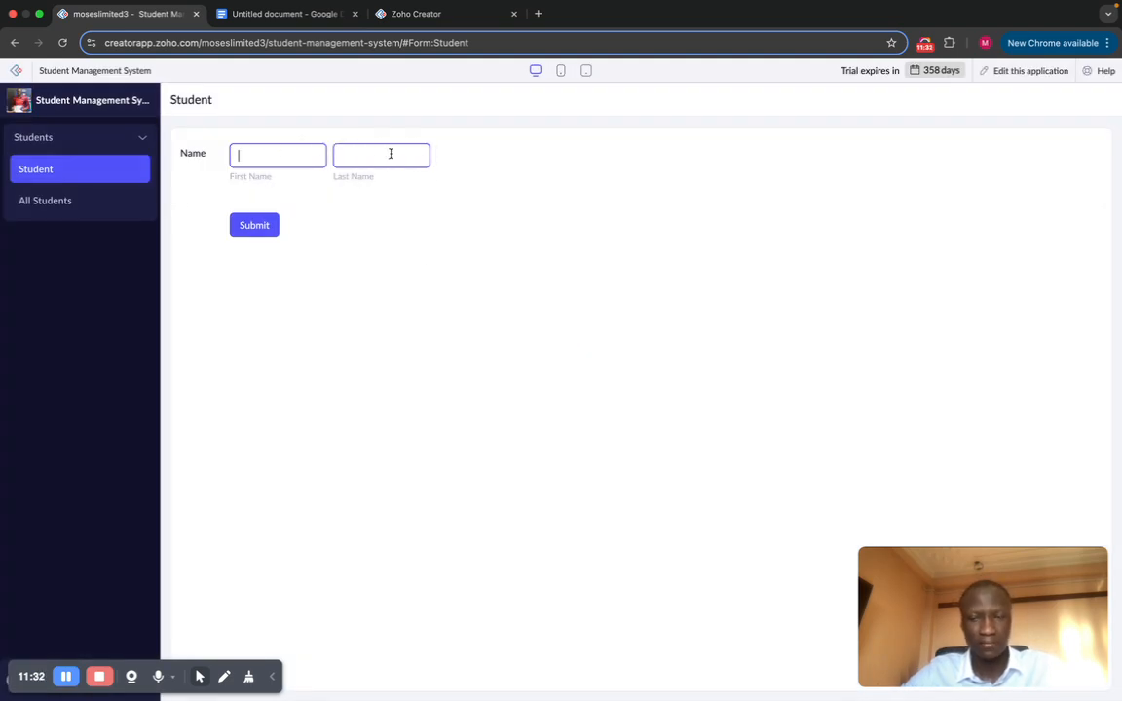
pyautogui.click(278, 157)
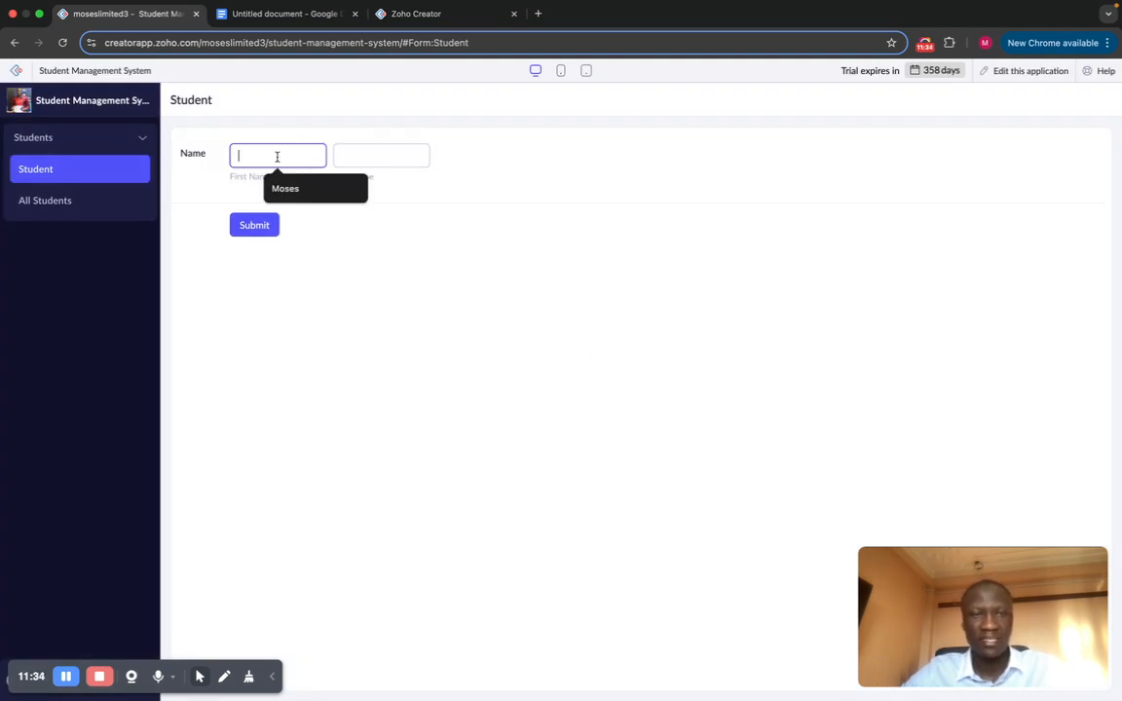
# Step: Autofill the student's first and last name, then check the All Students report
pyautogui.click(282, 187)
pyautogui.click(343, 159)
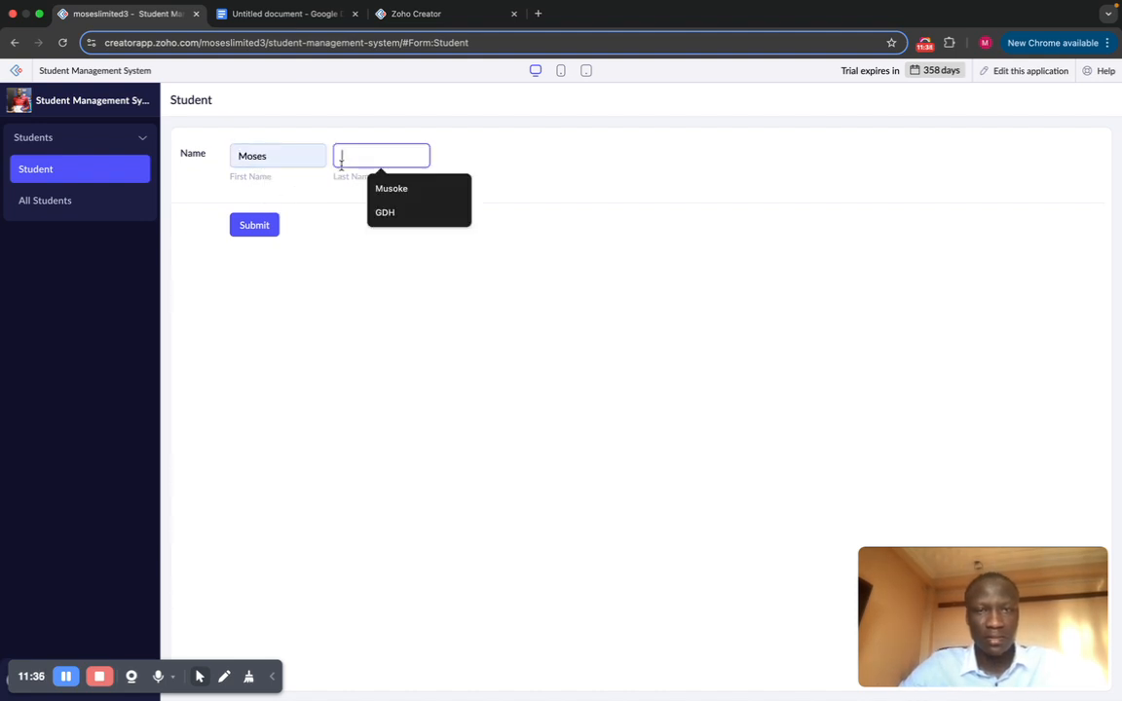
pyautogui.click(413, 198)
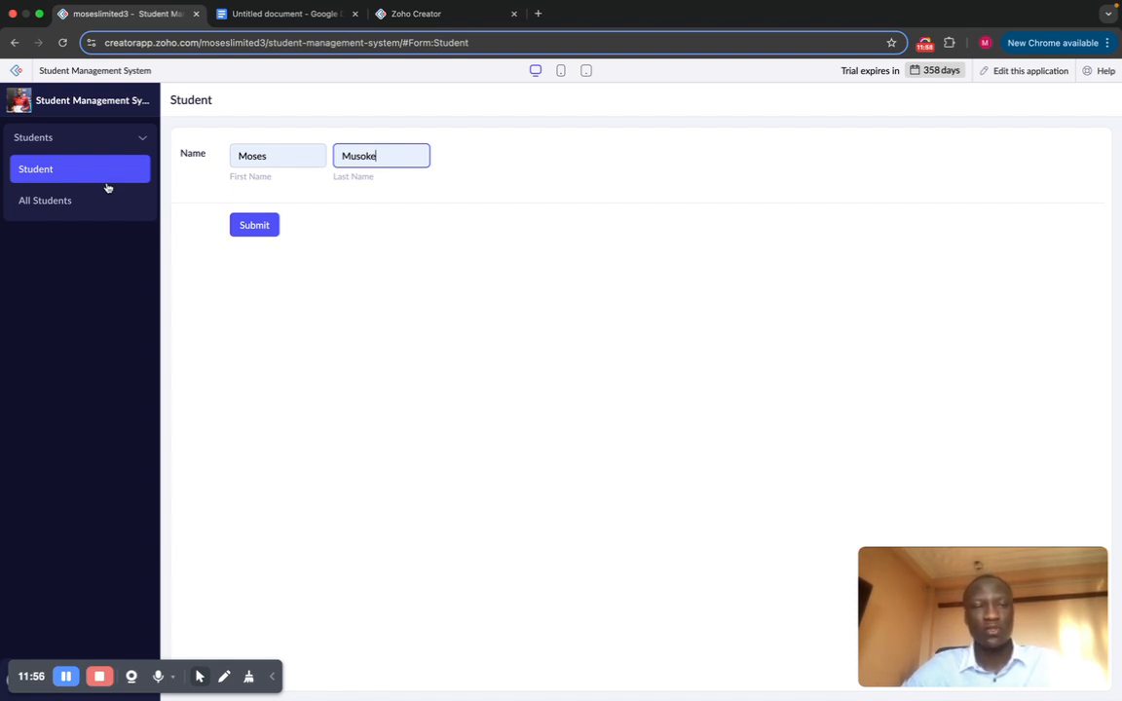
pyautogui.click(70, 200)
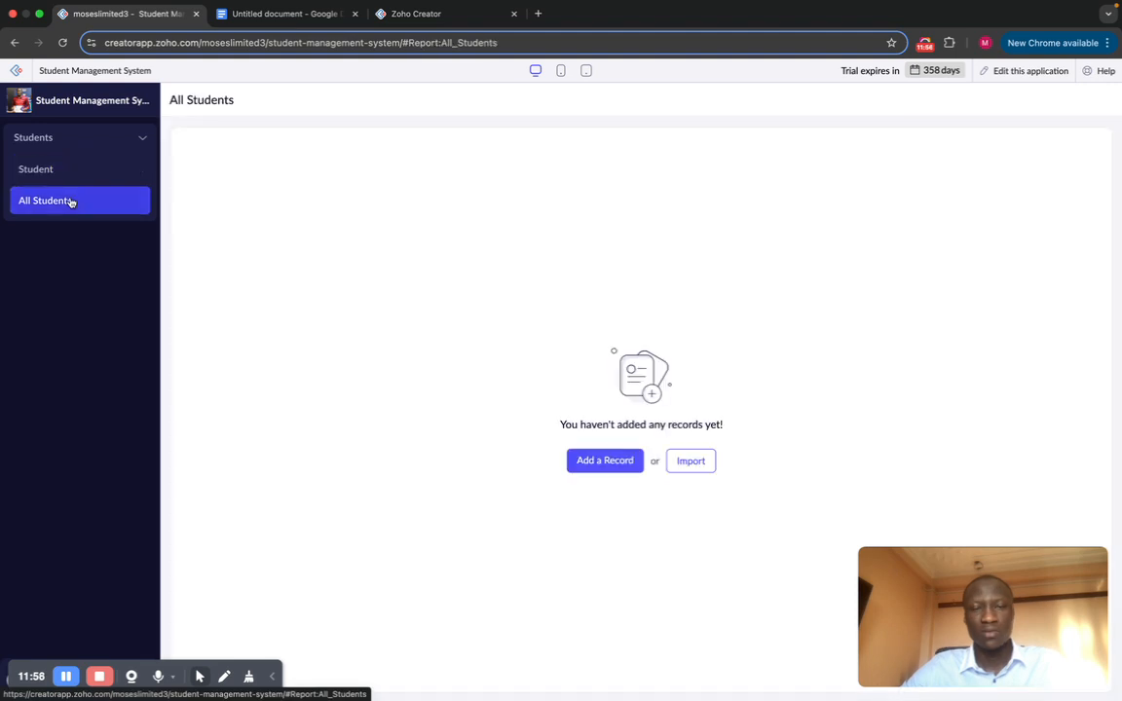
# Step: Refill both names from autofill, submit the record, and view it in All Students
pyautogui.click(54, 171)
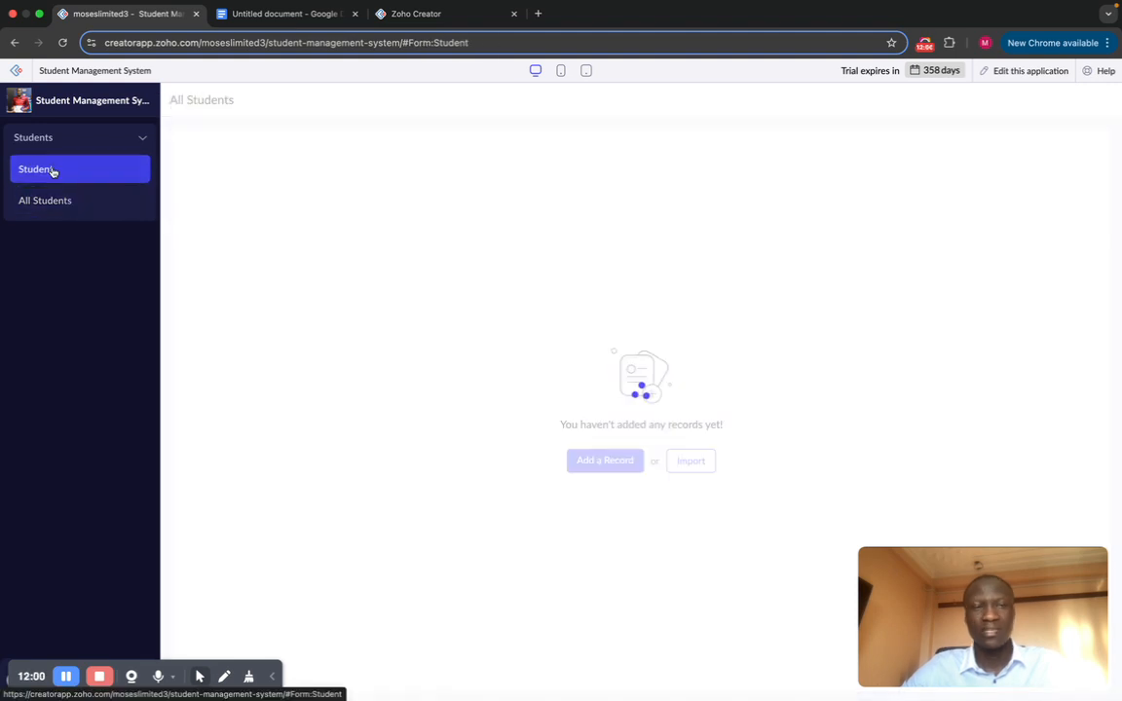
pyautogui.click(276, 158)
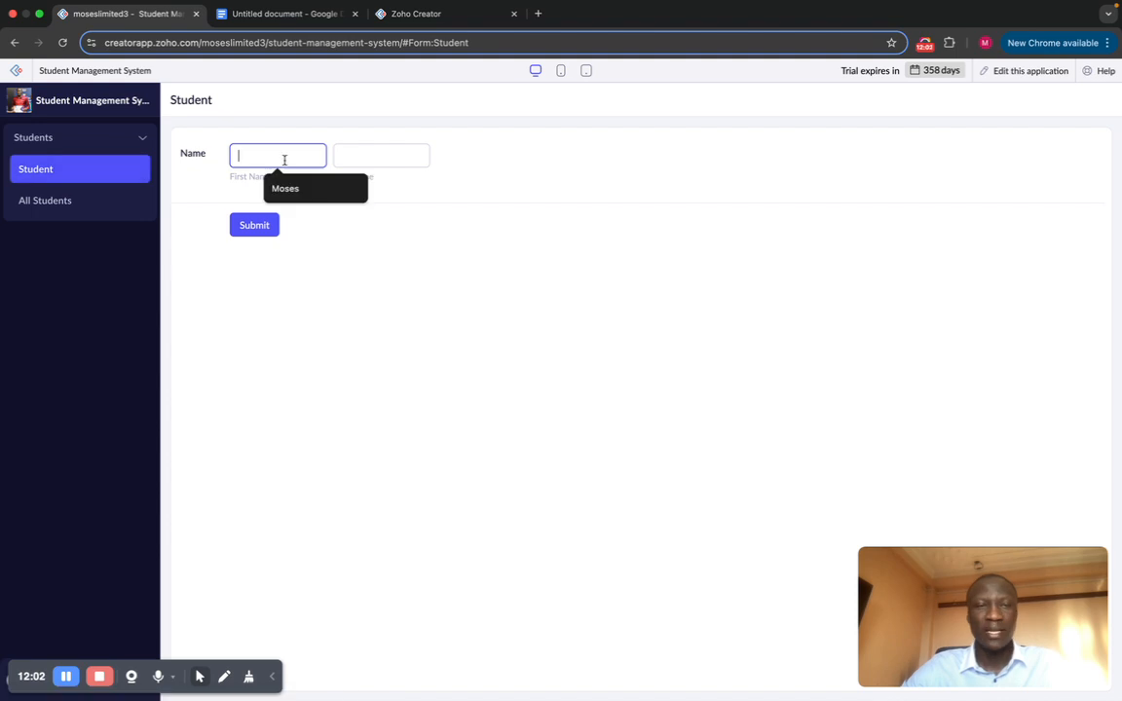
pyautogui.click(284, 185)
pyautogui.click(362, 151)
pyautogui.click(390, 188)
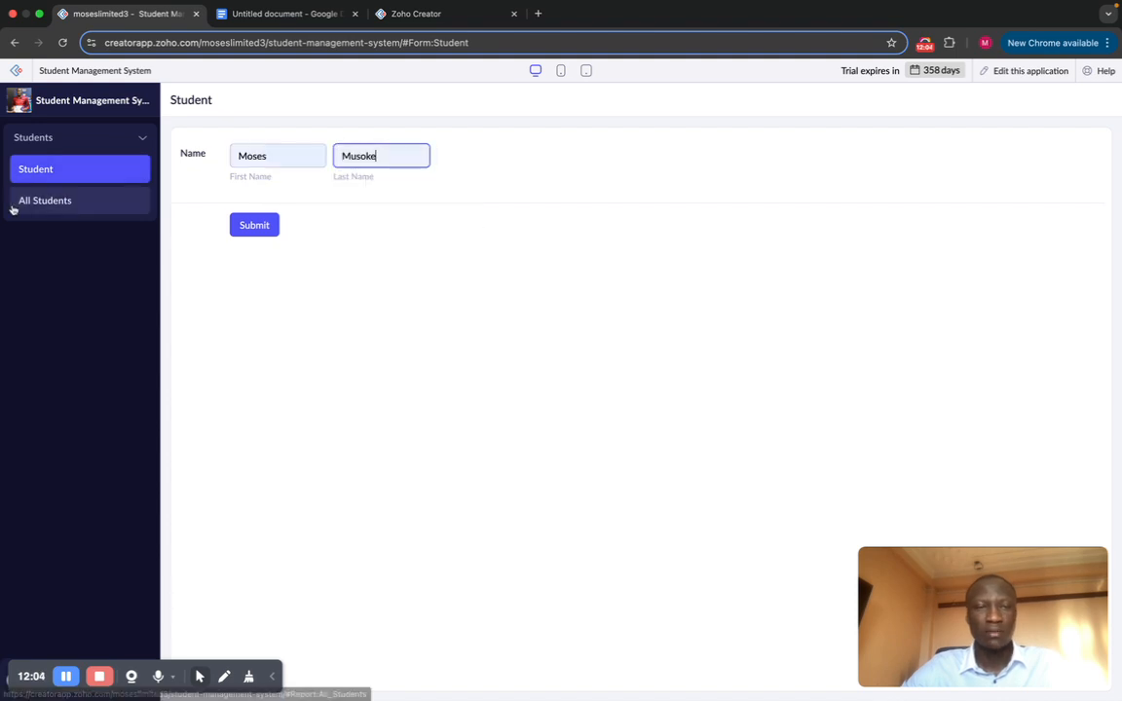
pyautogui.click(254, 225)
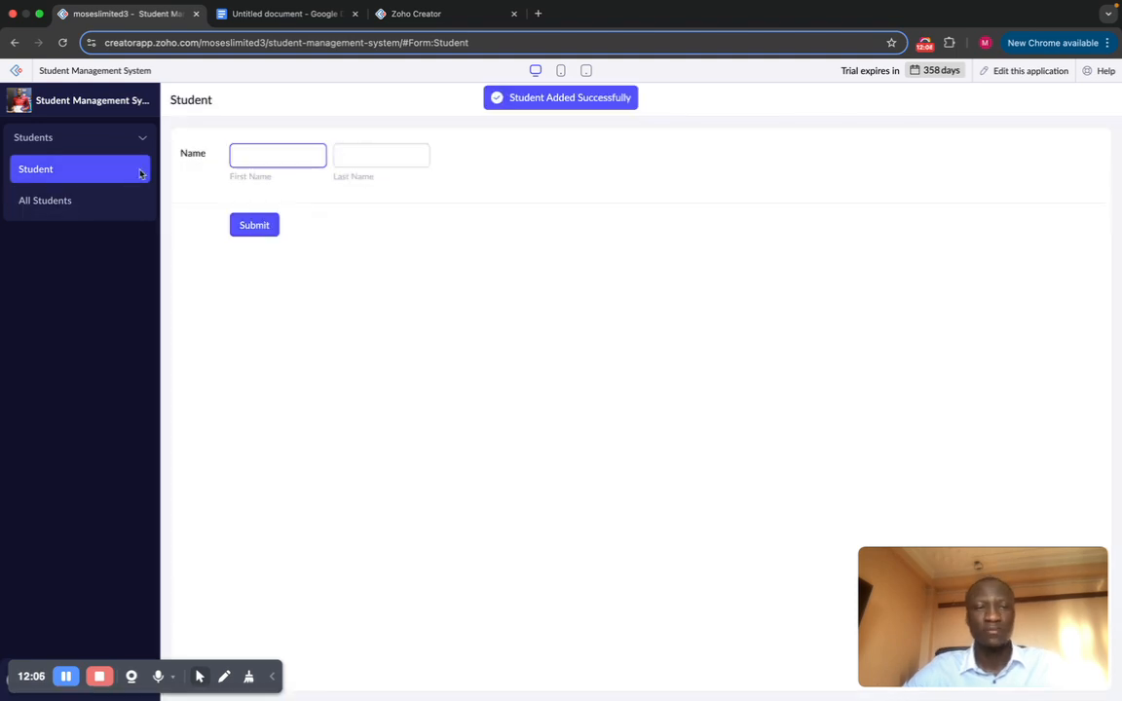
pyautogui.click(58, 201)
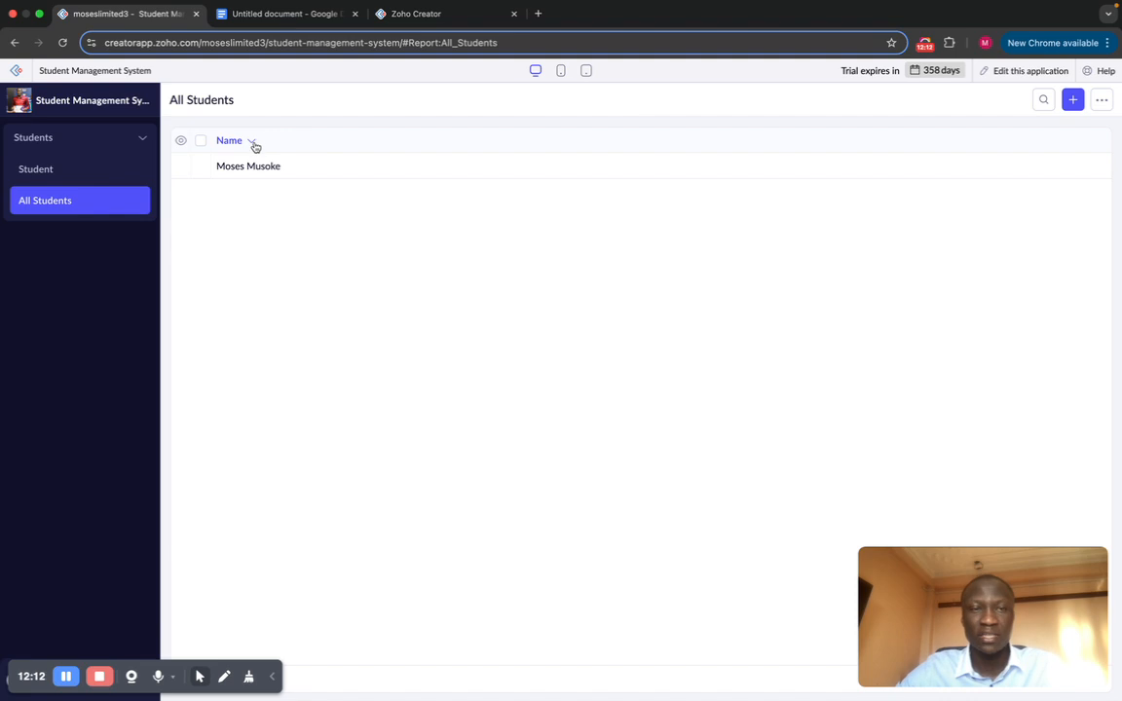
# Step: Glance at the Name column options in All Students, then go back to the Student form
pyautogui.click(253, 144)
pyautogui.click(386, 241)
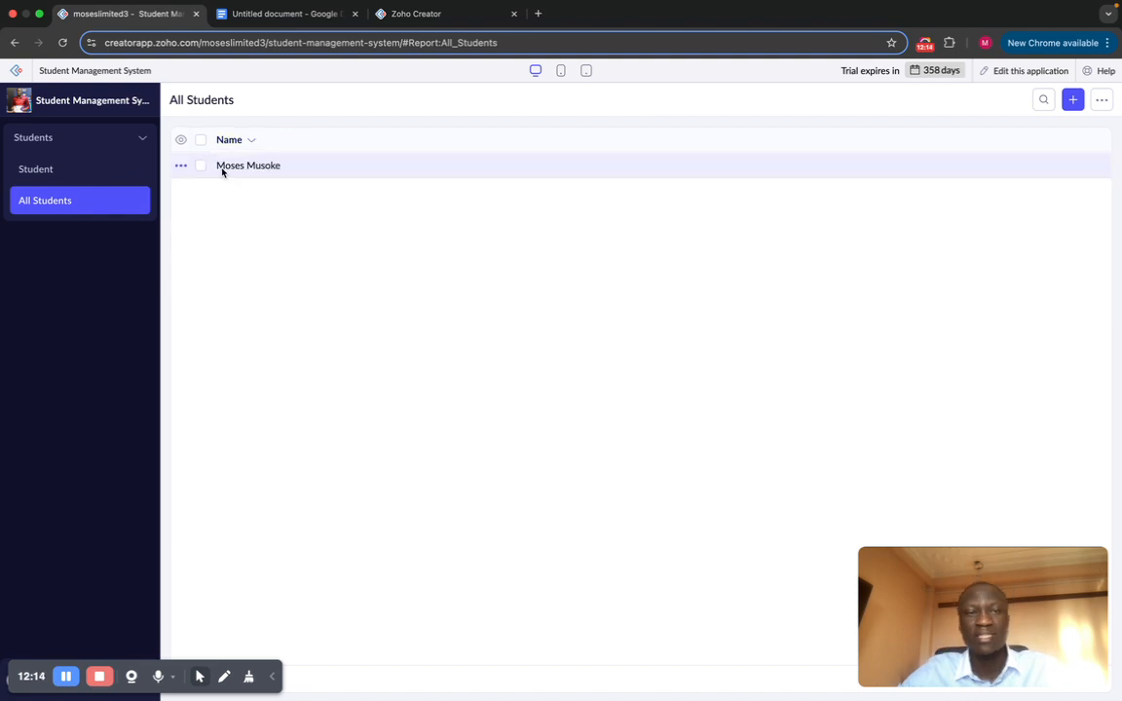
pyautogui.click(85, 171)
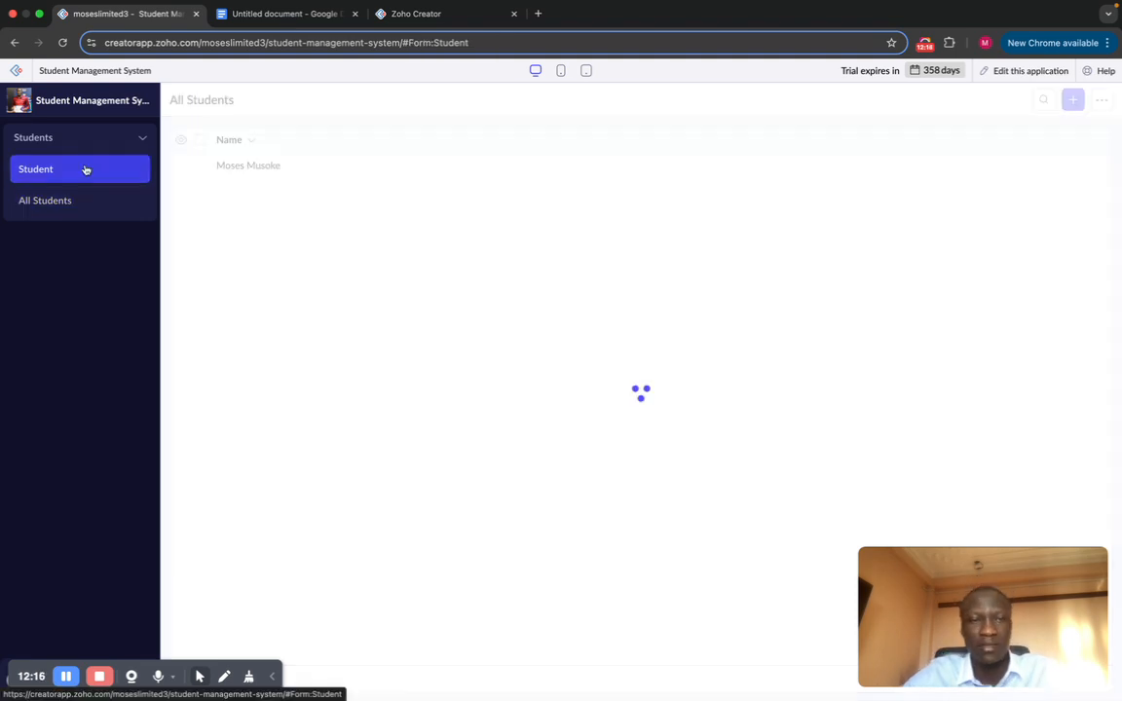
# Step: Type a second student's first name, pick the last name from suggestions, and submit
pyautogui.click(285, 160)
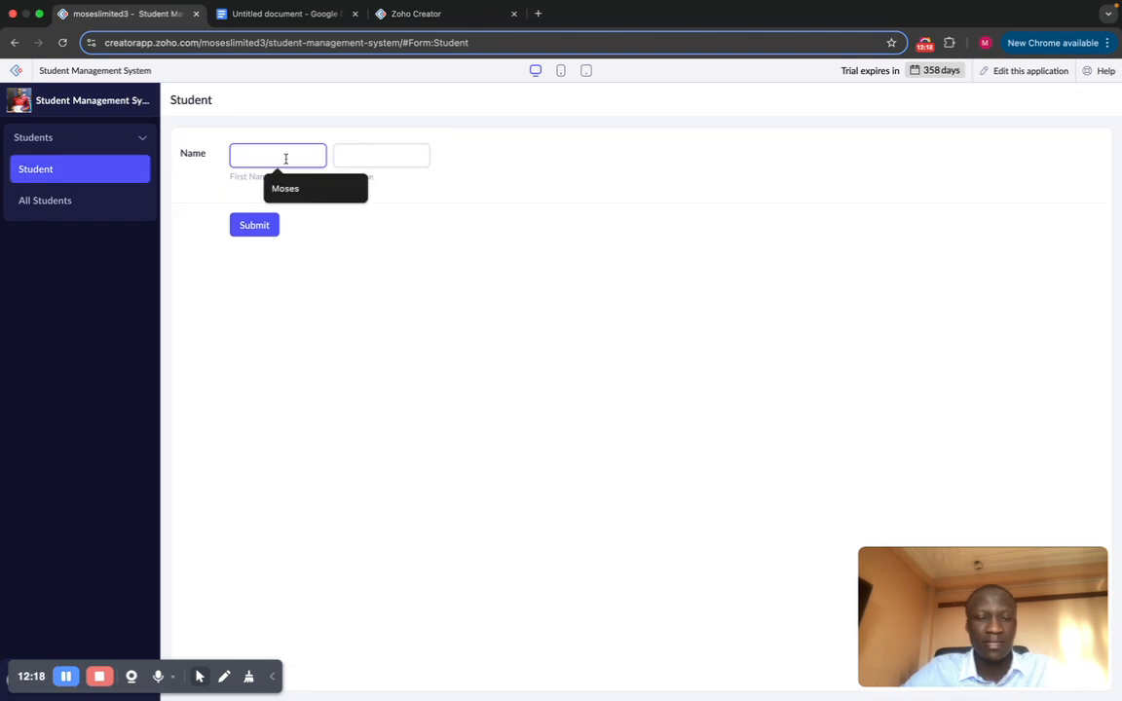
pyautogui.write('Andre')
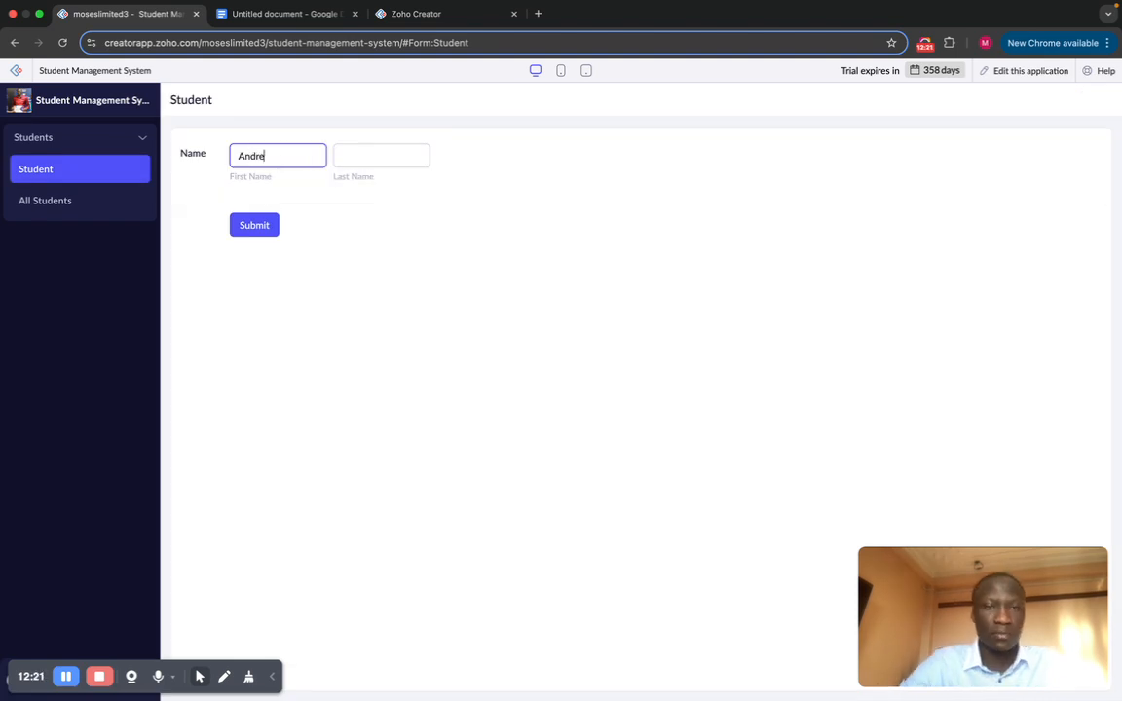
pyautogui.click(364, 161)
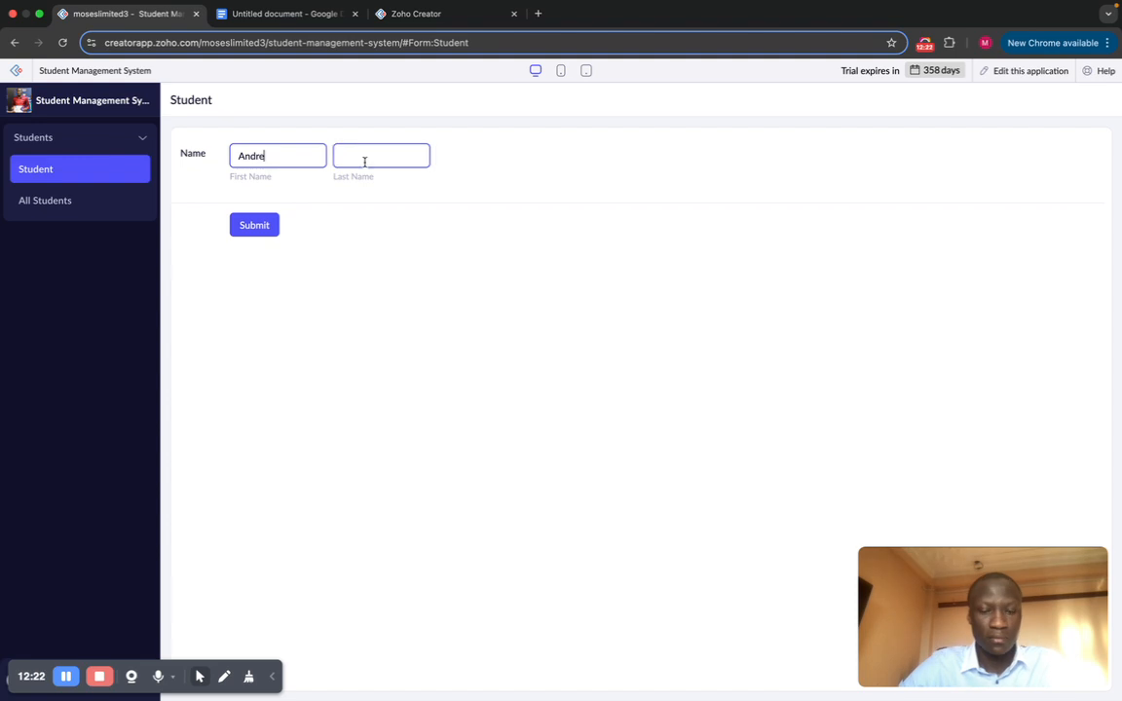
pyautogui.write('w')
pyautogui.click(380, 160)
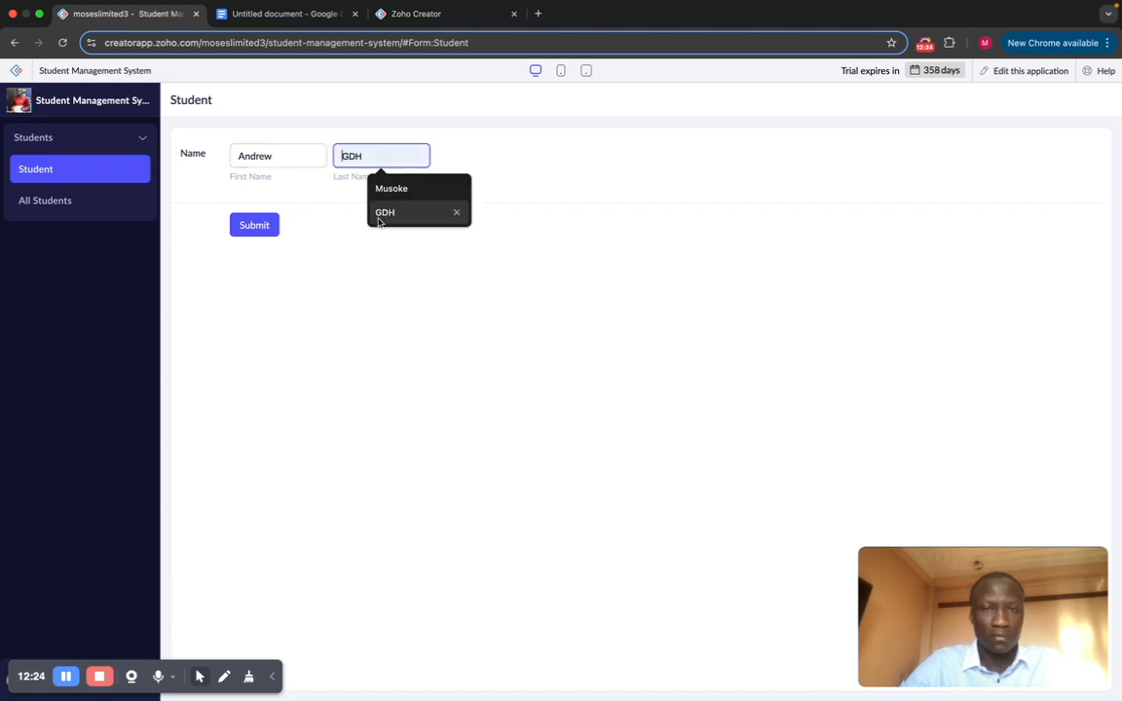
pyautogui.click(382, 214)
pyautogui.click(252, 227)
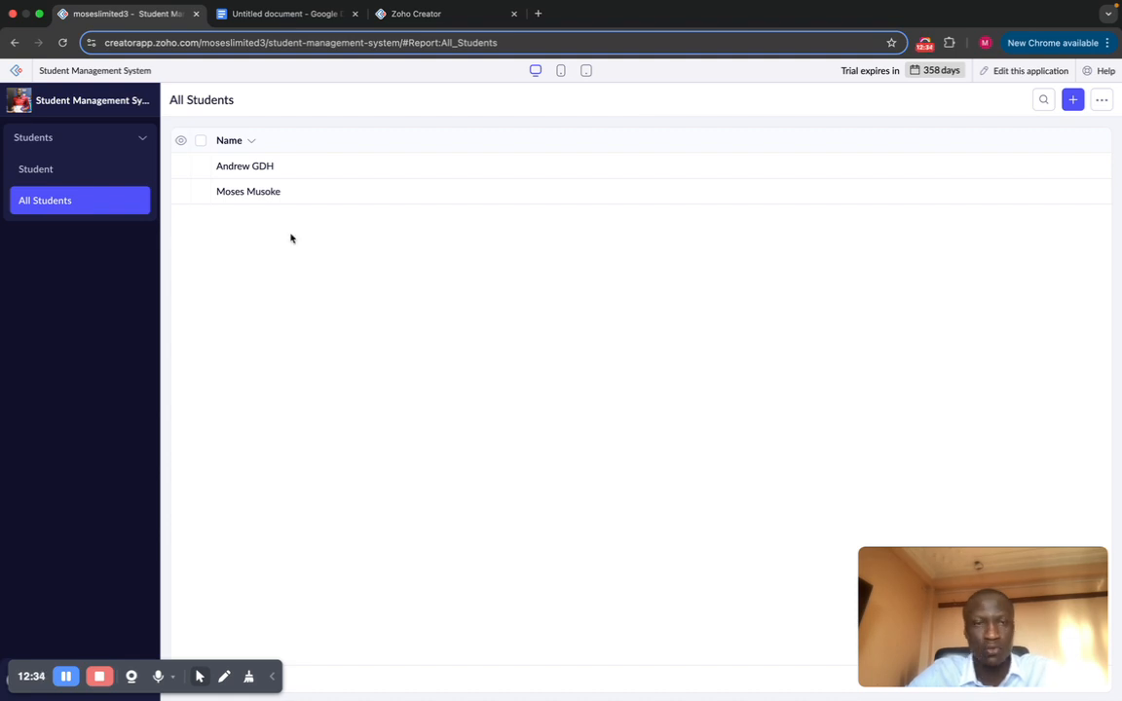
# Step: Open the Student form in the Design builder via Edit this application and Open Form Builder
pyautogui.click(80, 180)
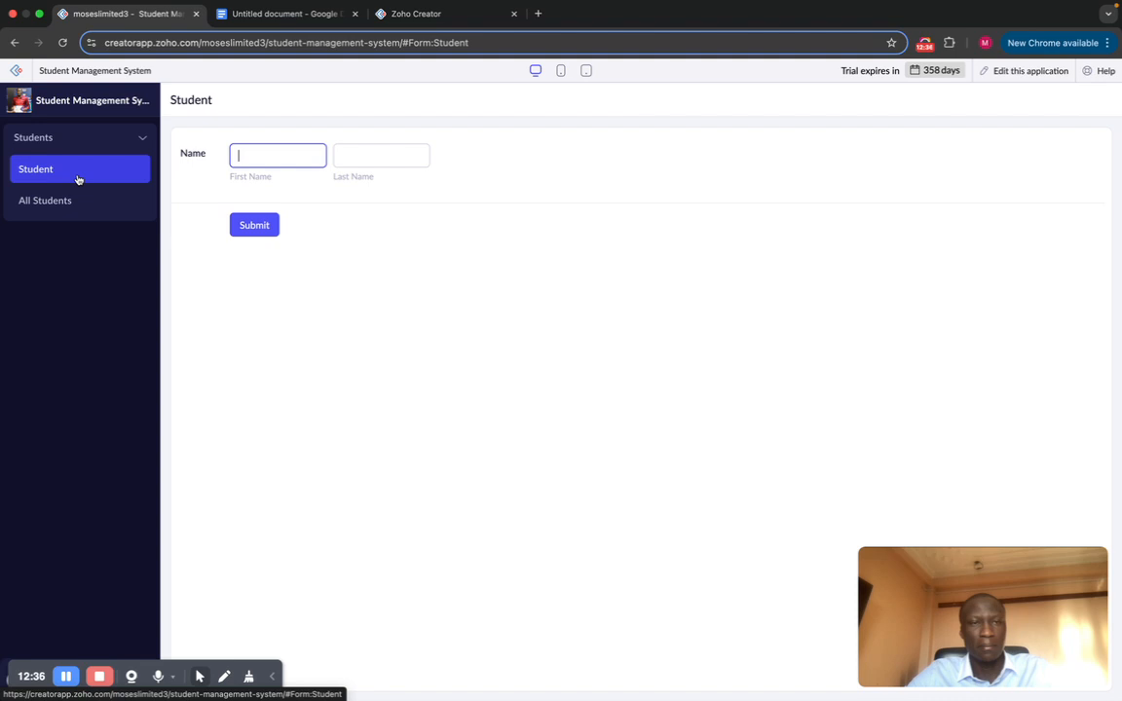
pyautogui.click(1030, 72)
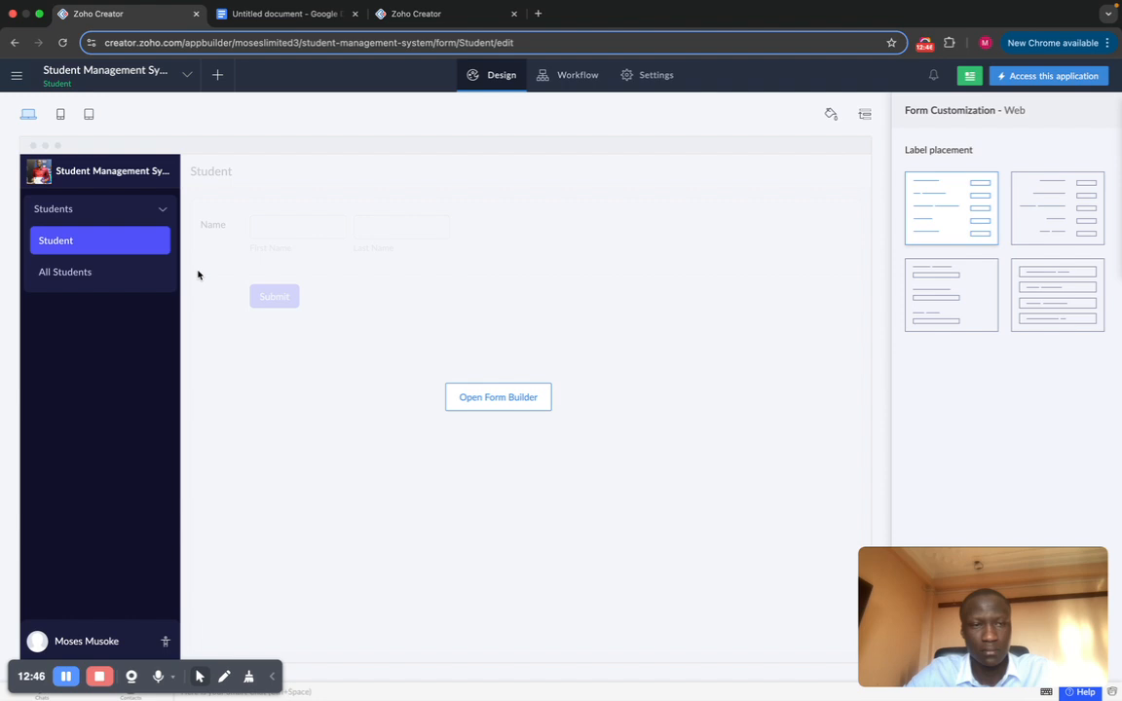
pyautogui.click(497, 397)
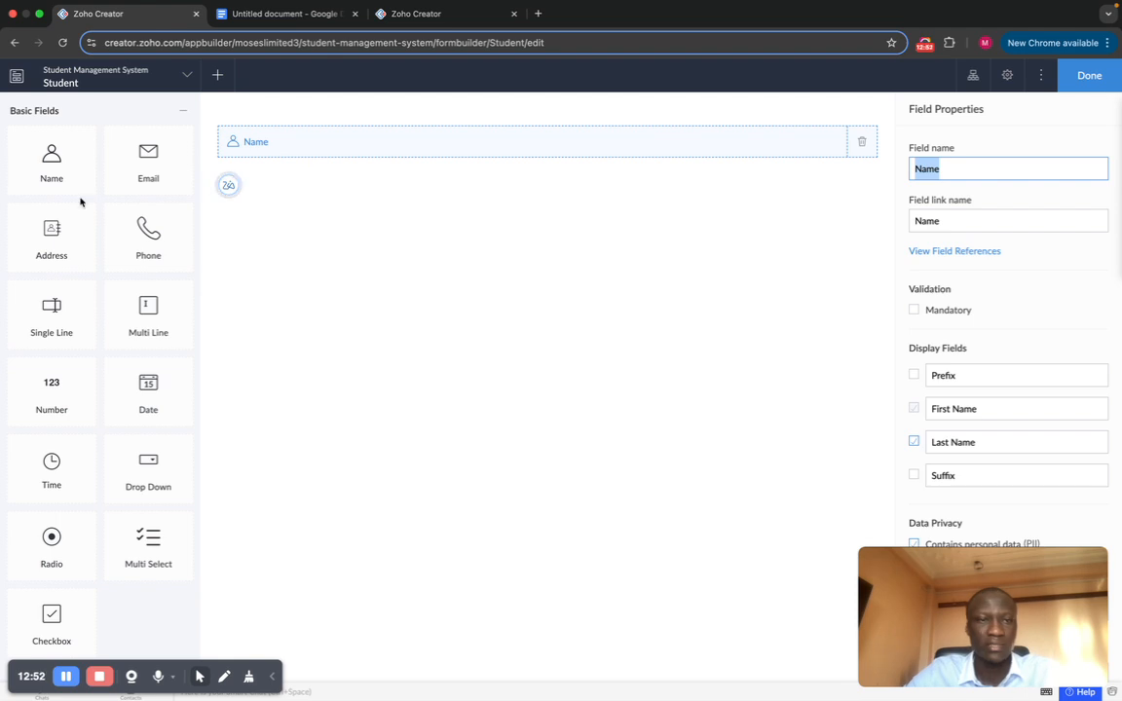
# Step: Place Address and Phone fields under Name, then reload the builder to clear the stuck placeholder
pyautogui.moveTo(135, 171); pyautogui.dragTo(379, 244)
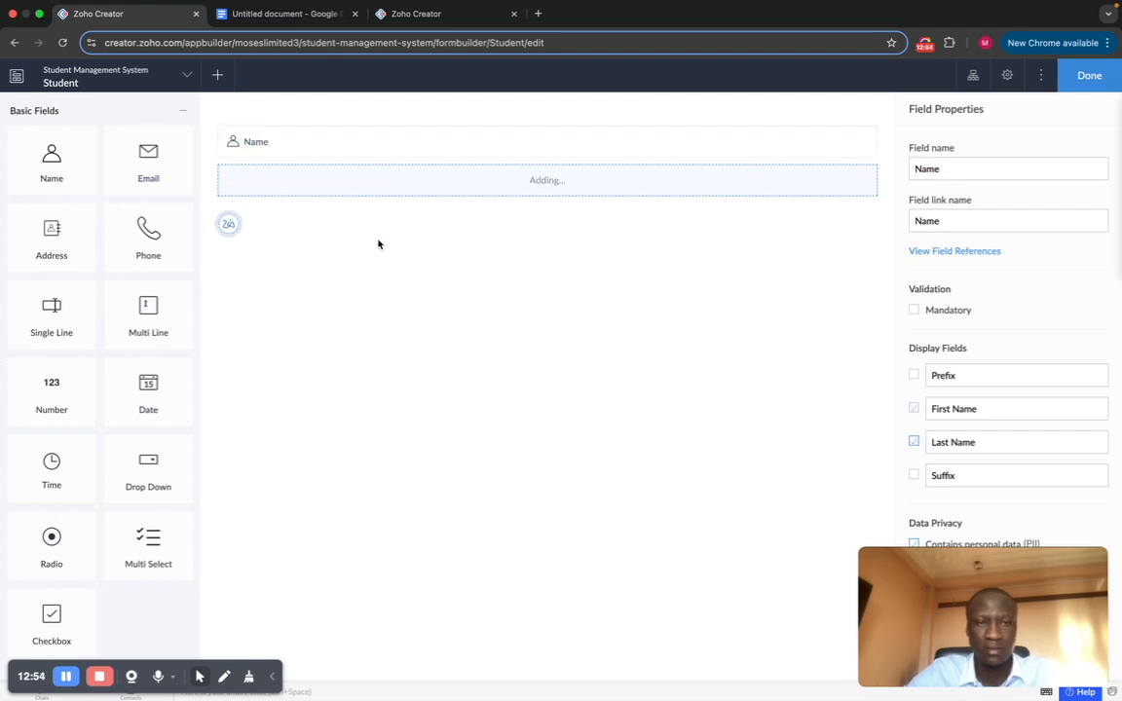
pyautogui.click(48, 244)
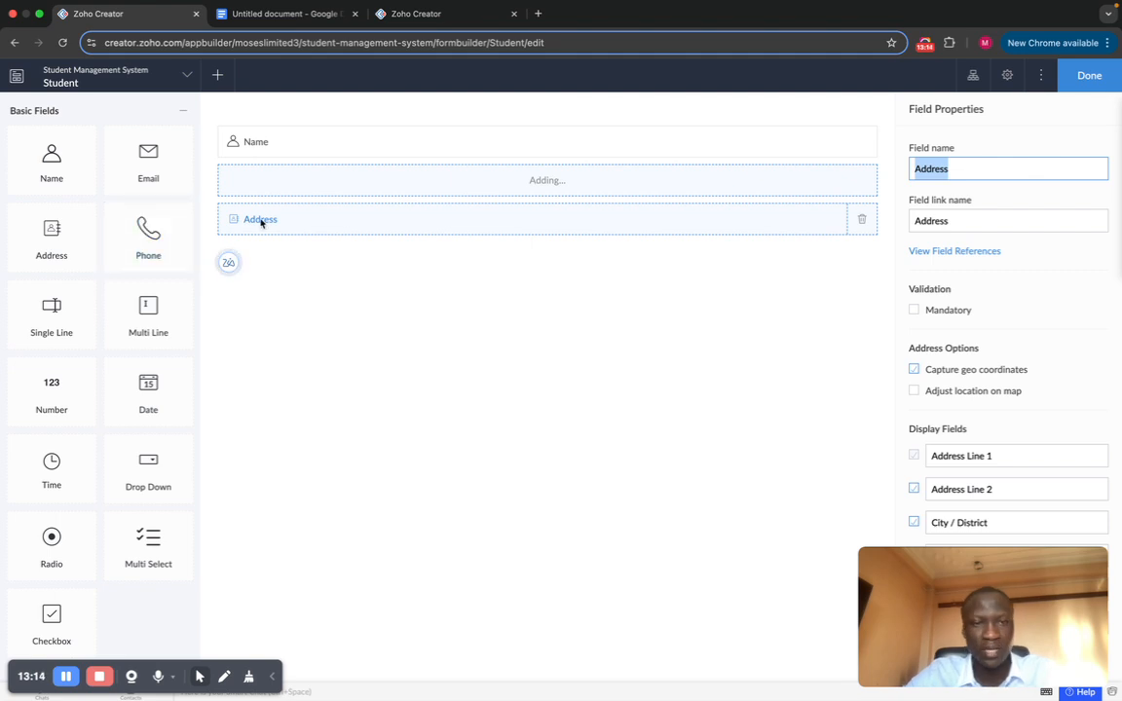
pyautogui.moveTo(261, 223); pyautogui.dragTo(477, 311)
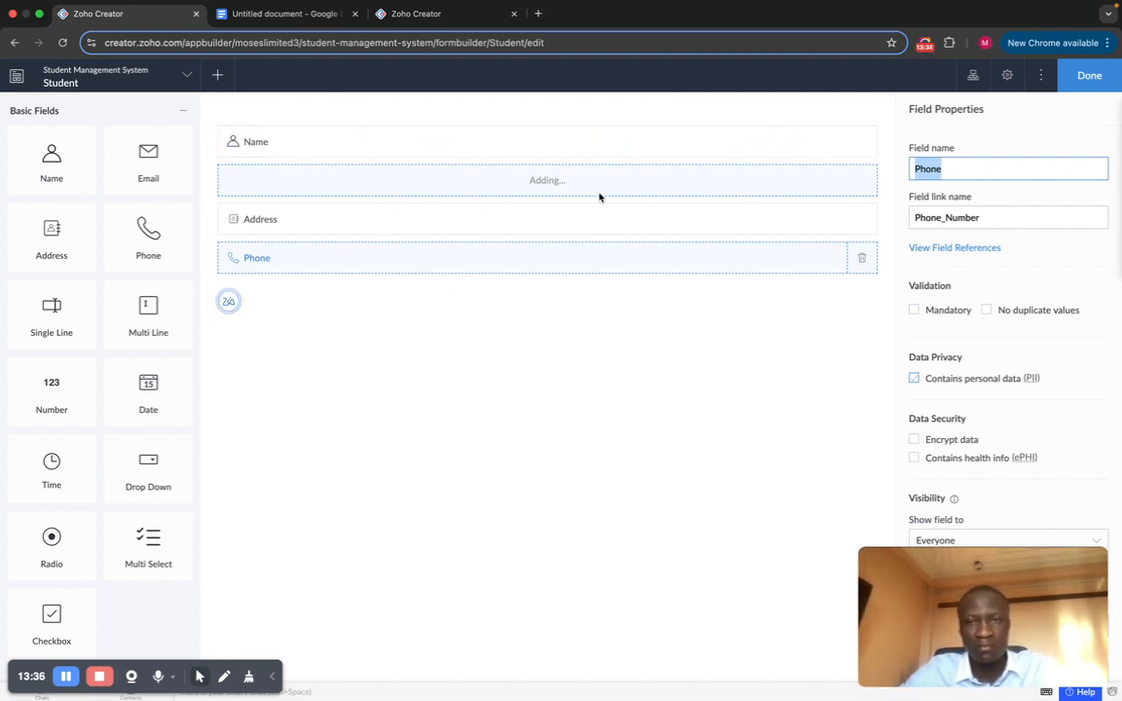
pyautogui.click(246, 136)
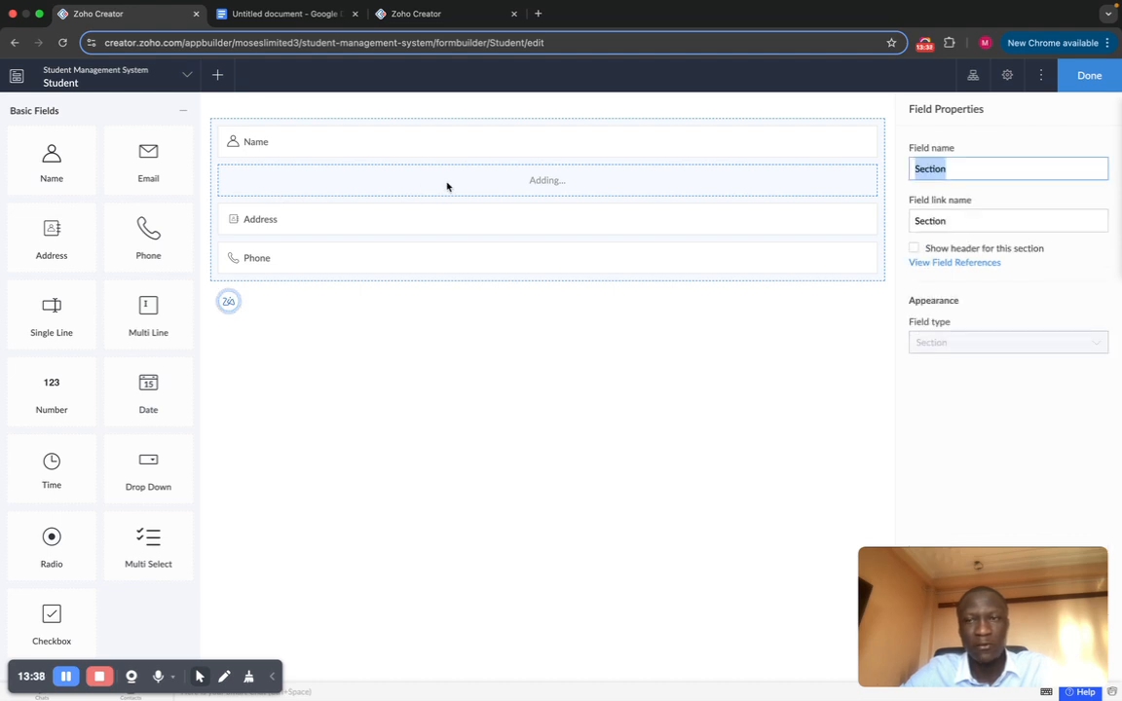
pyautogui.click(62, 42)
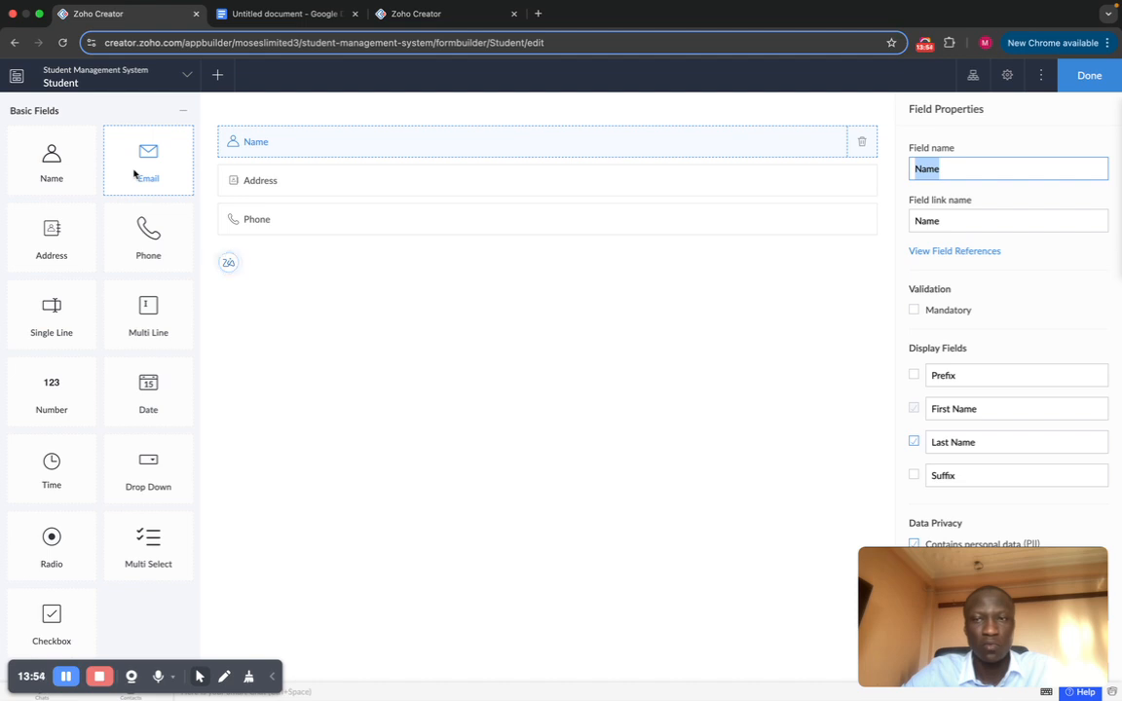
# Step: Add an Email field below Phone with duplicate values allowed, then finish with Done
pyautogui.moveTo(134, 171); pyautogui.dragTo(483, 355)
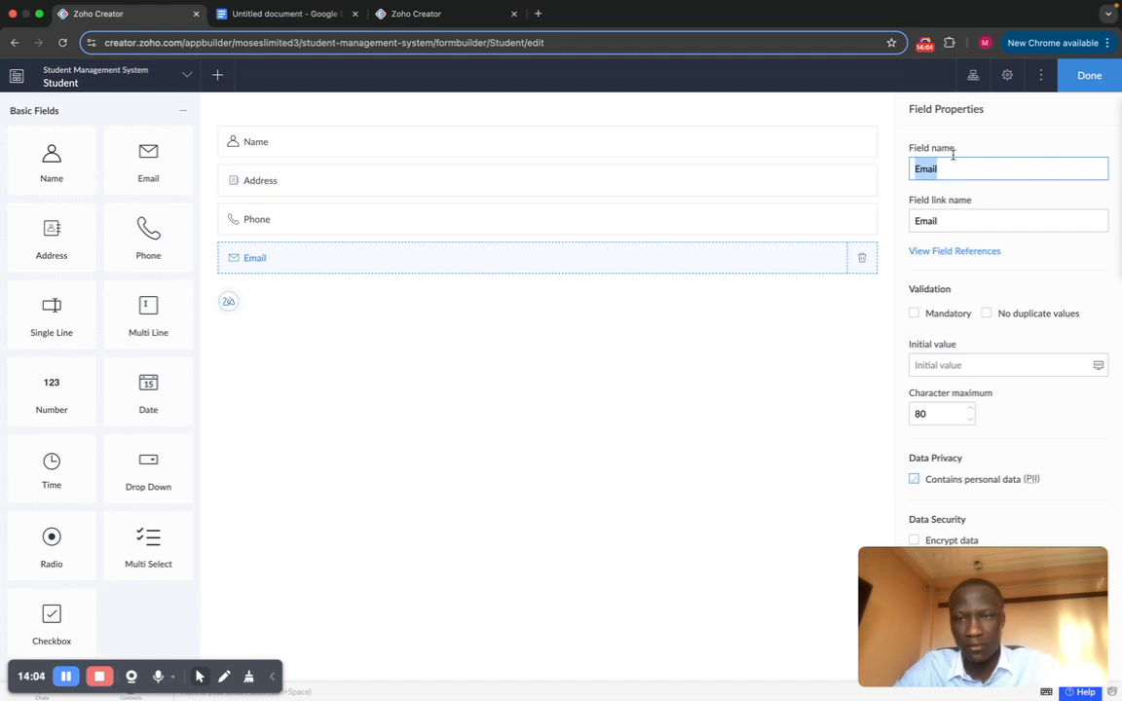
pyautogui.scroll(-5, 1027, 285)
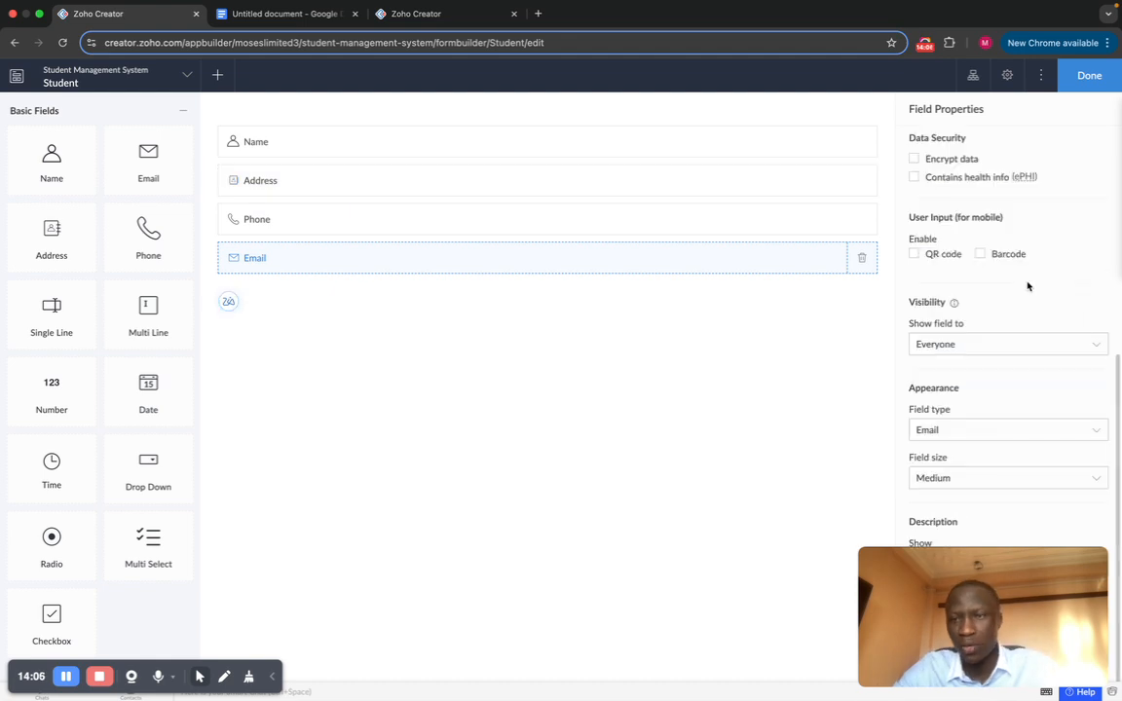
pyautogui.moveTo(1031, 571)
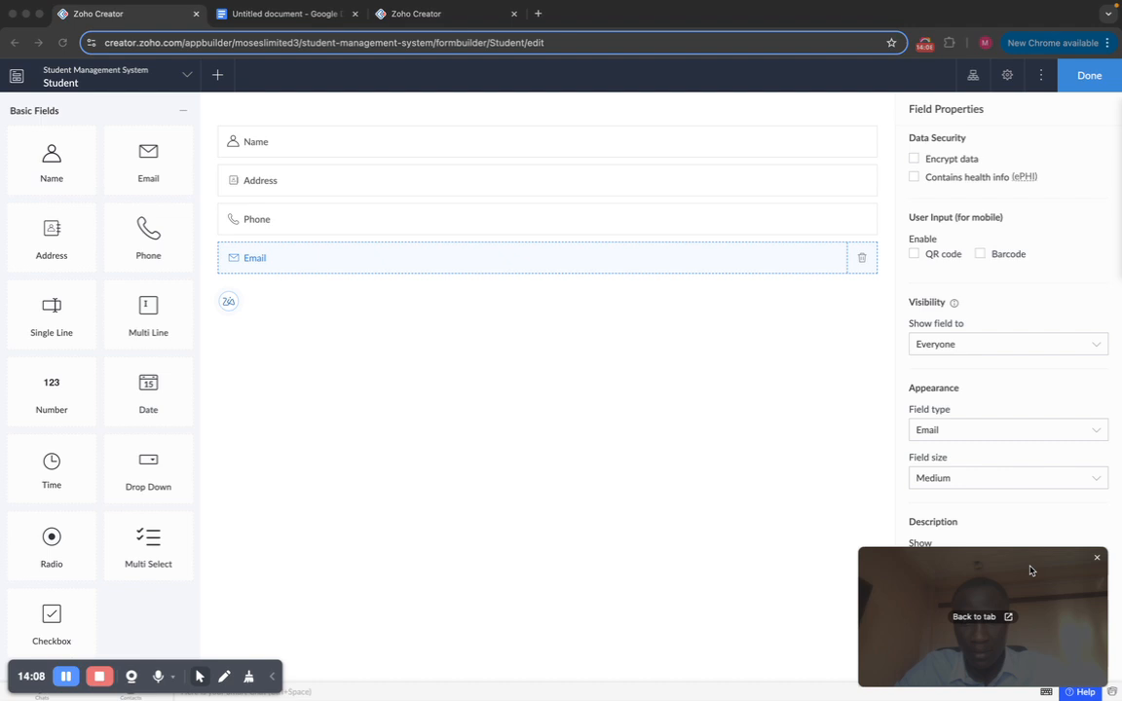
pyautogui.moveTo(1032, 572); pyautogui.dragTo(639, 588)
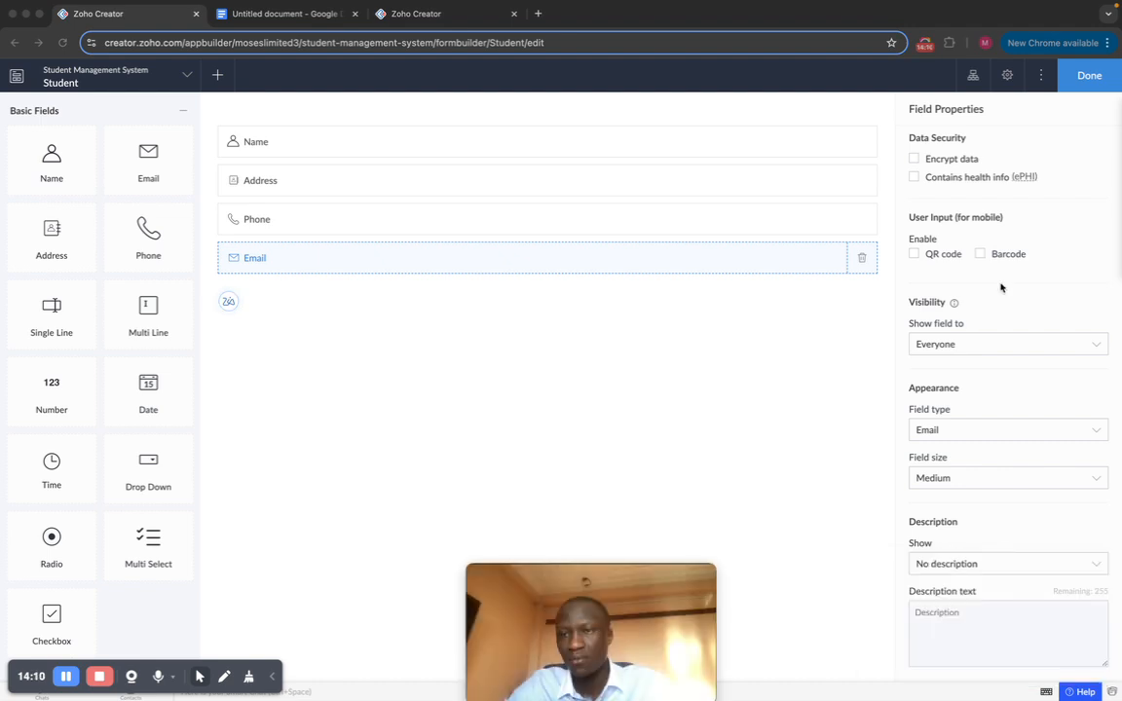
pyautogui.scroll(5, 1001, 288)
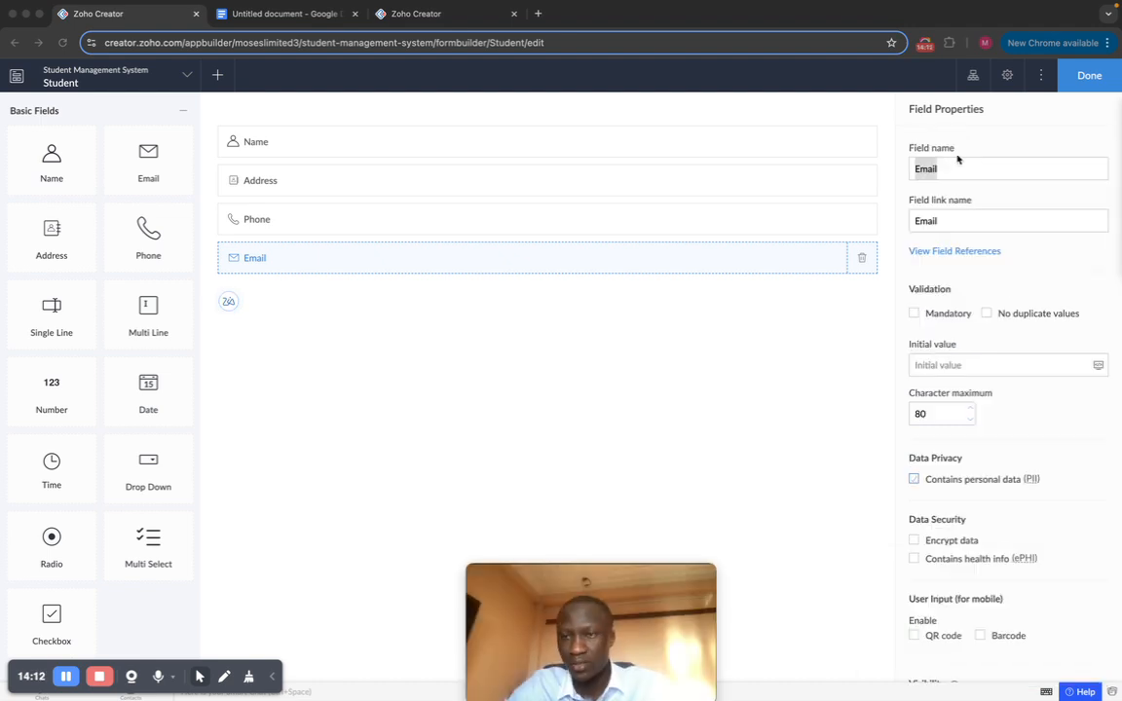
pyautogui.click(969, 150)
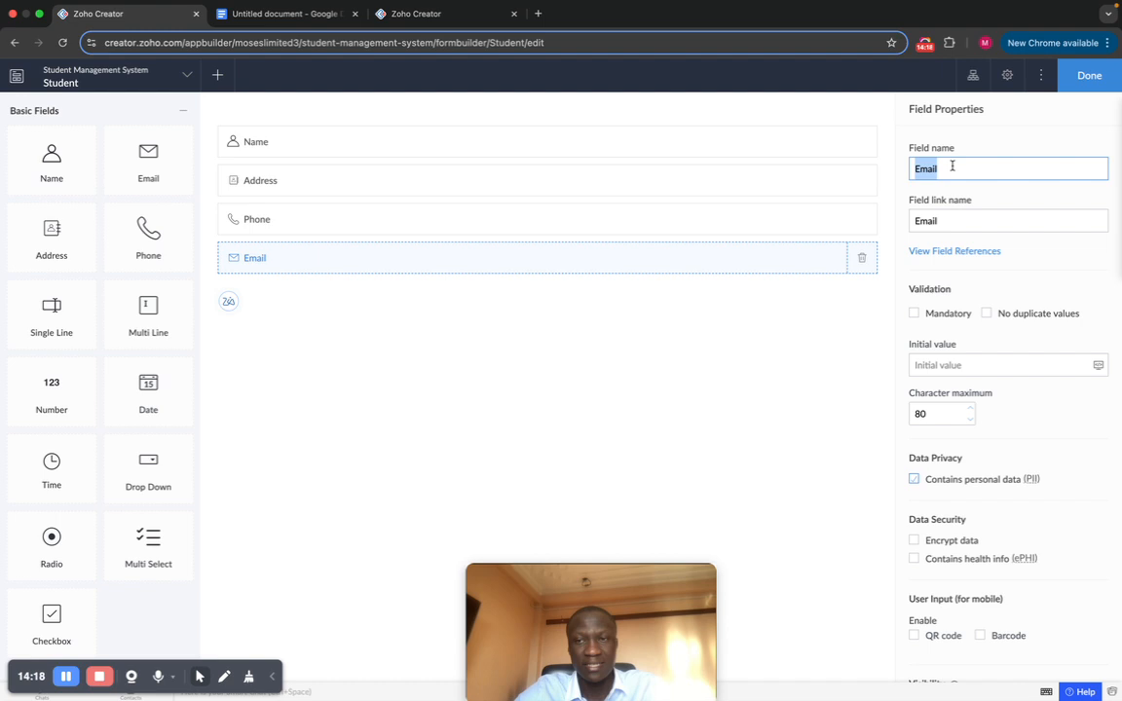
pyautogui.click(1082, 89)
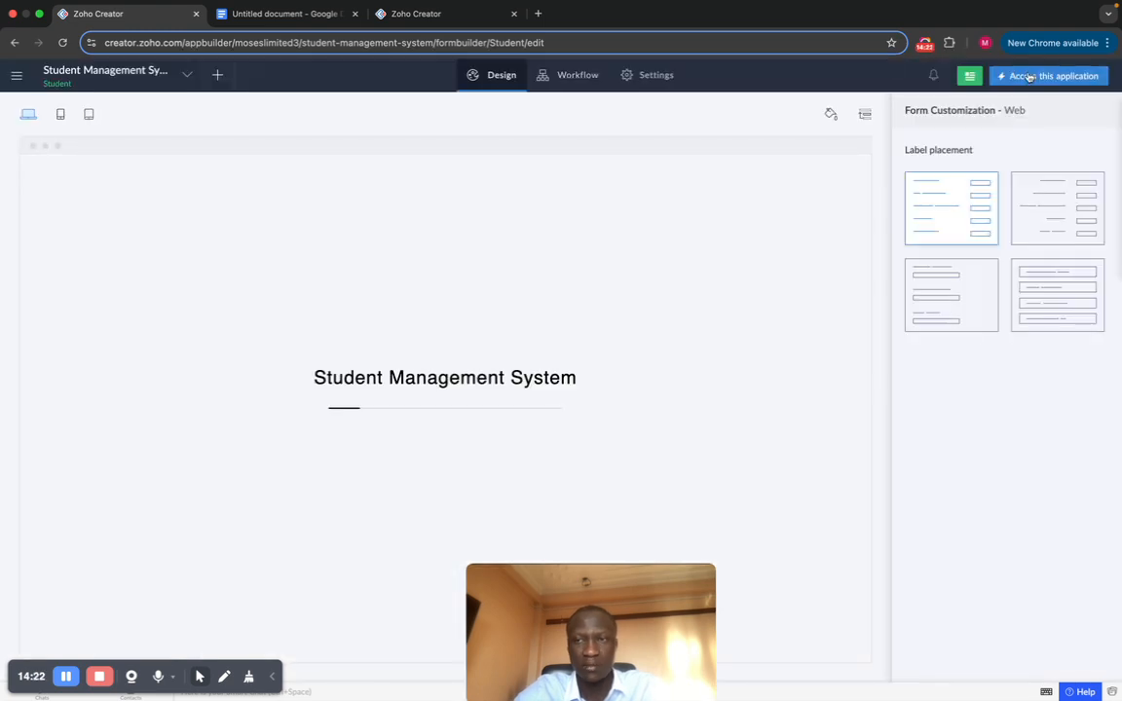
pyautogui.click(1030, 76)
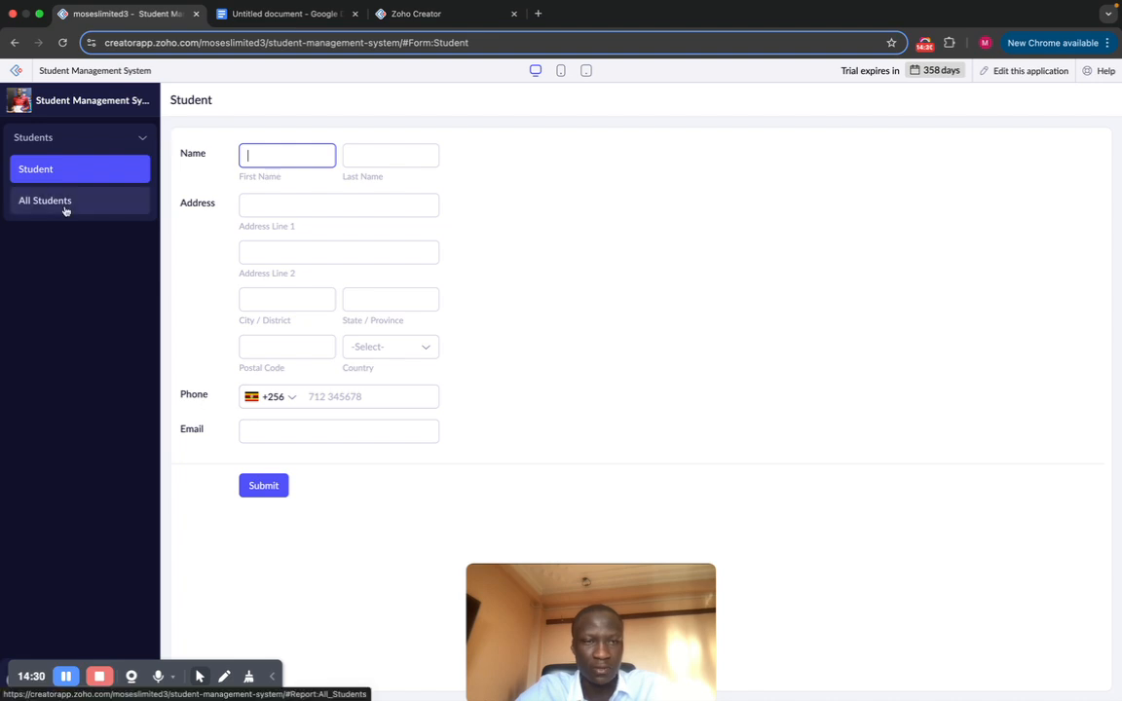
pyautogui.click(1017, 80)
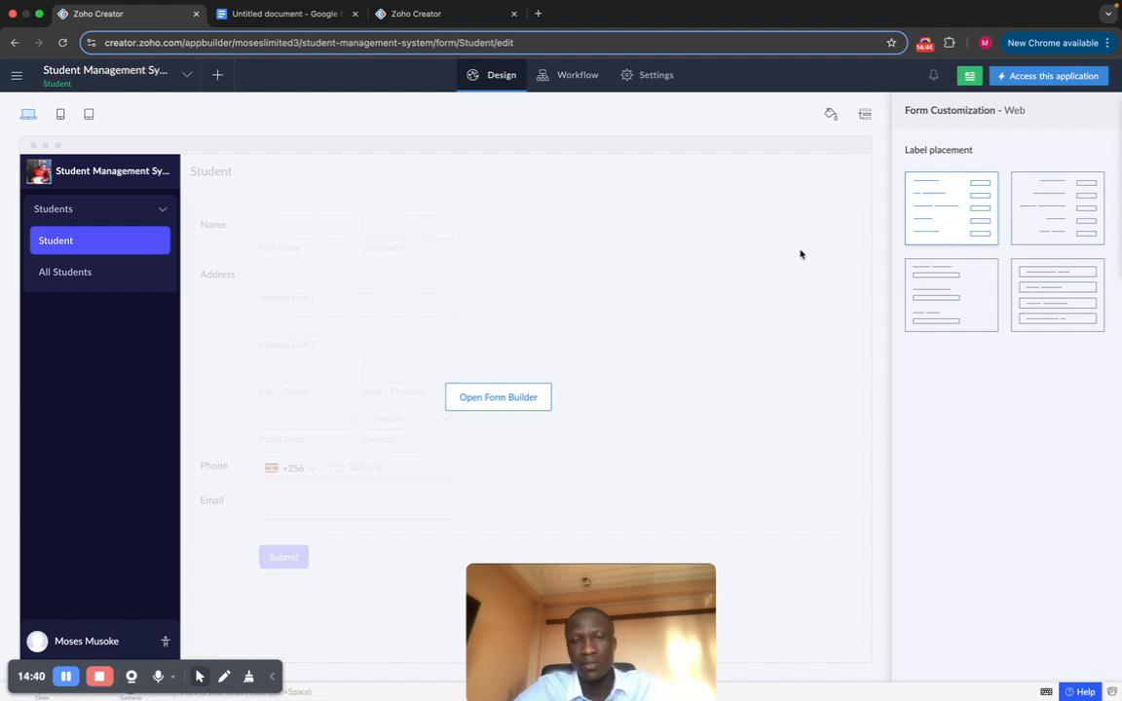
# Step: Reopen the form builder and tick Mandatory for the Name field
pyautogui.click(617, 270)
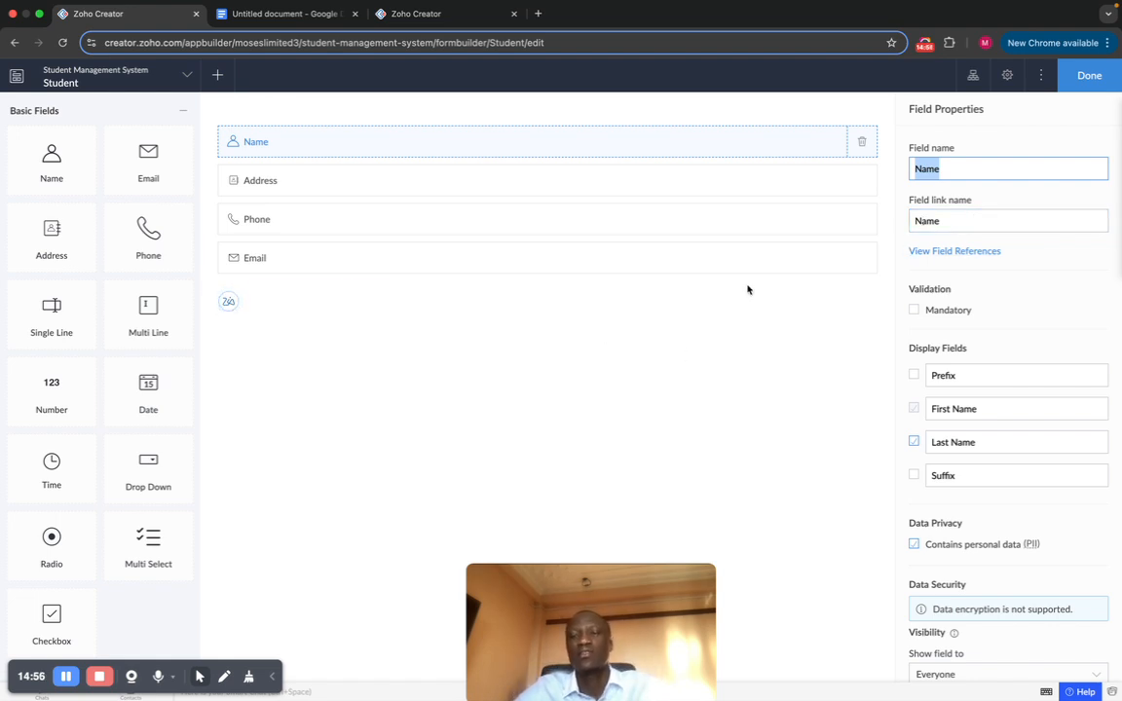
pyautogui.scroll(-1, 1017, 258)
pyautogui.scroll(-1, 1018, 259)
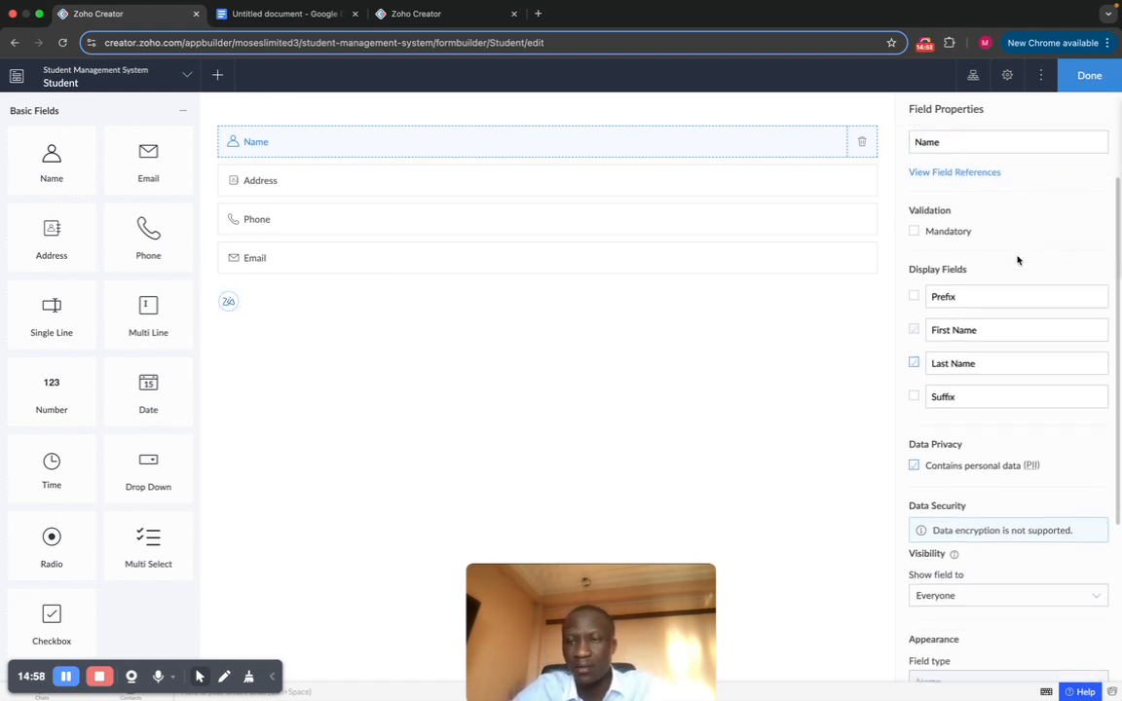
pyautogui.click(914, 232)
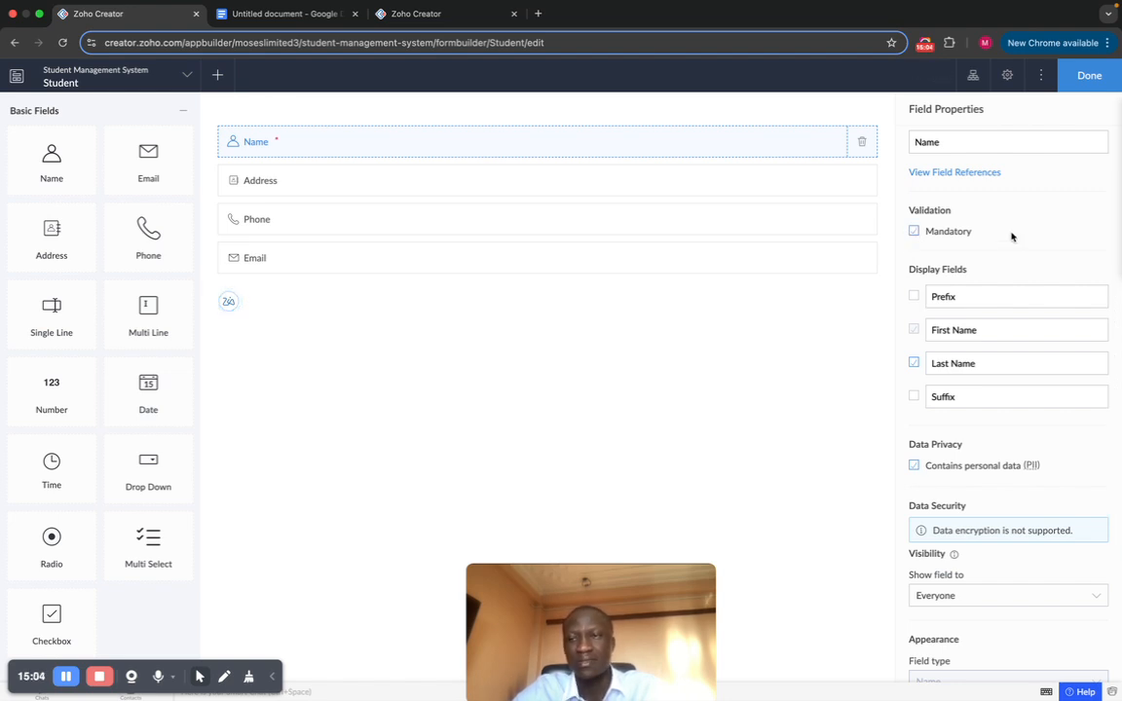
# Step: Select the Address field and highlight its field name in Field Properties
pyautogui.scroll(-2, 1013, 236)
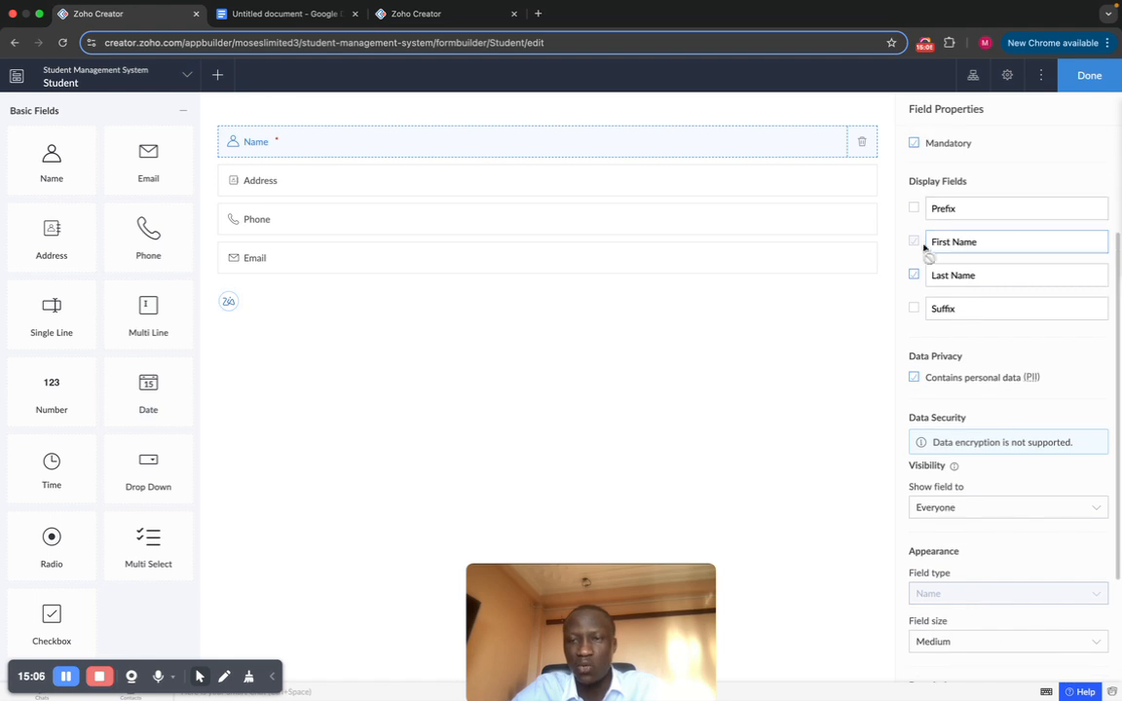
pyautogui.scroll(-1, 977, 265)
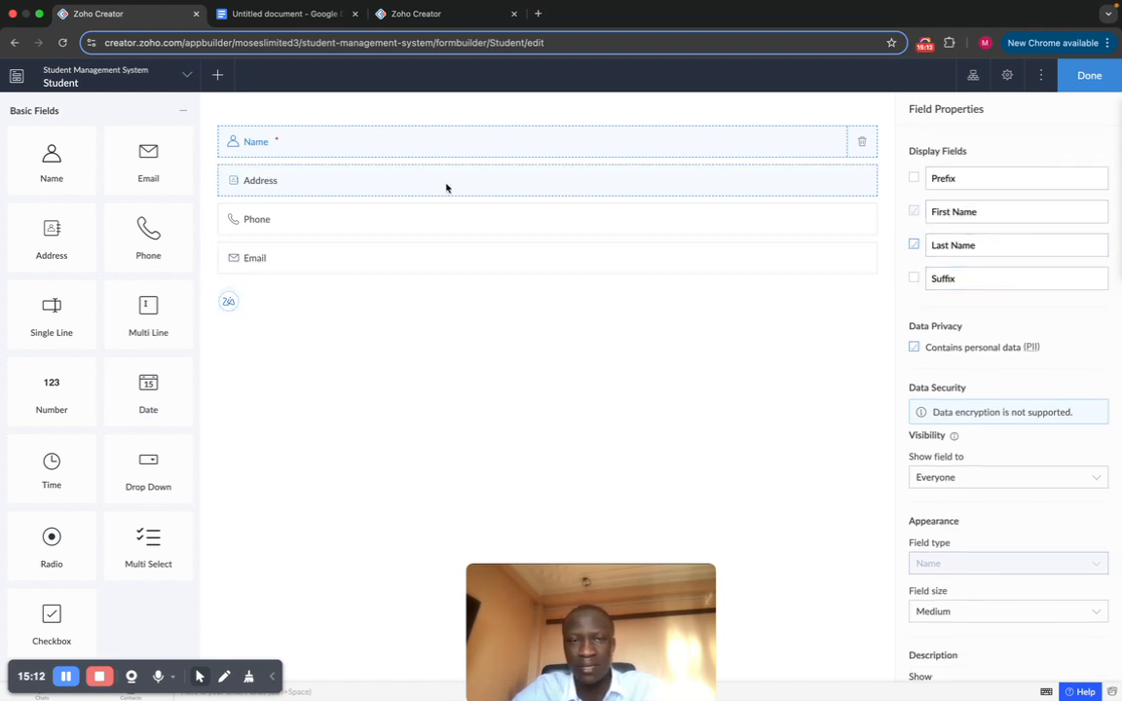
pyautogui.click(383, 185)
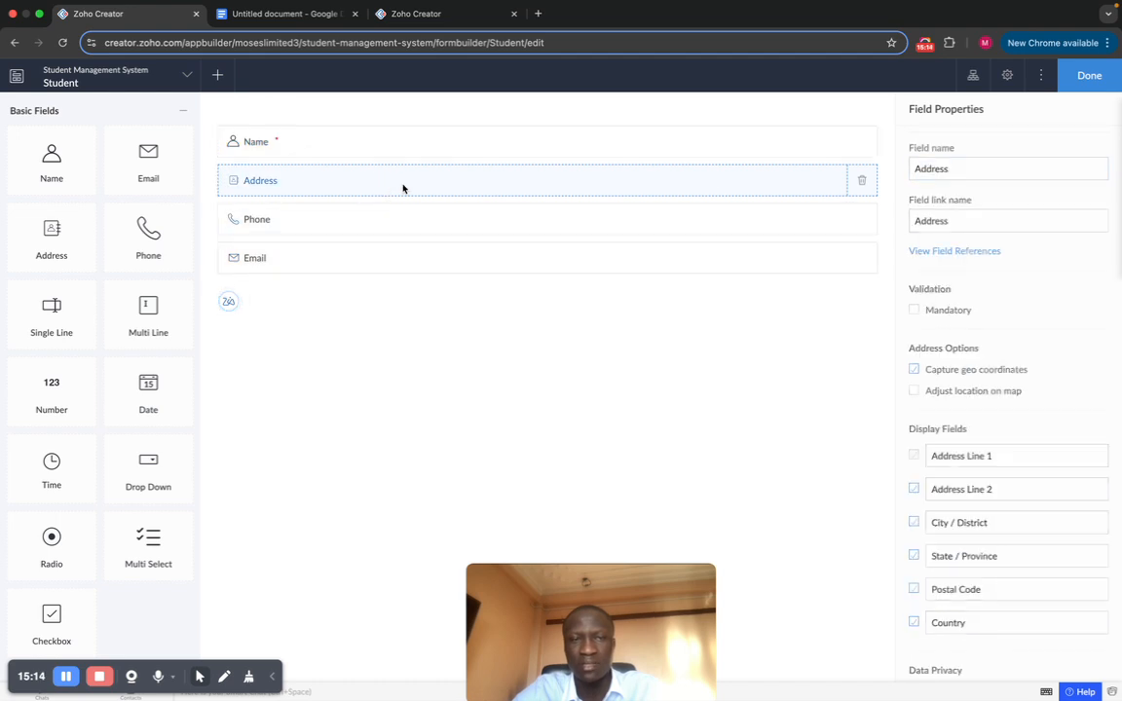
pyautogui.doubleClick(972, 170)
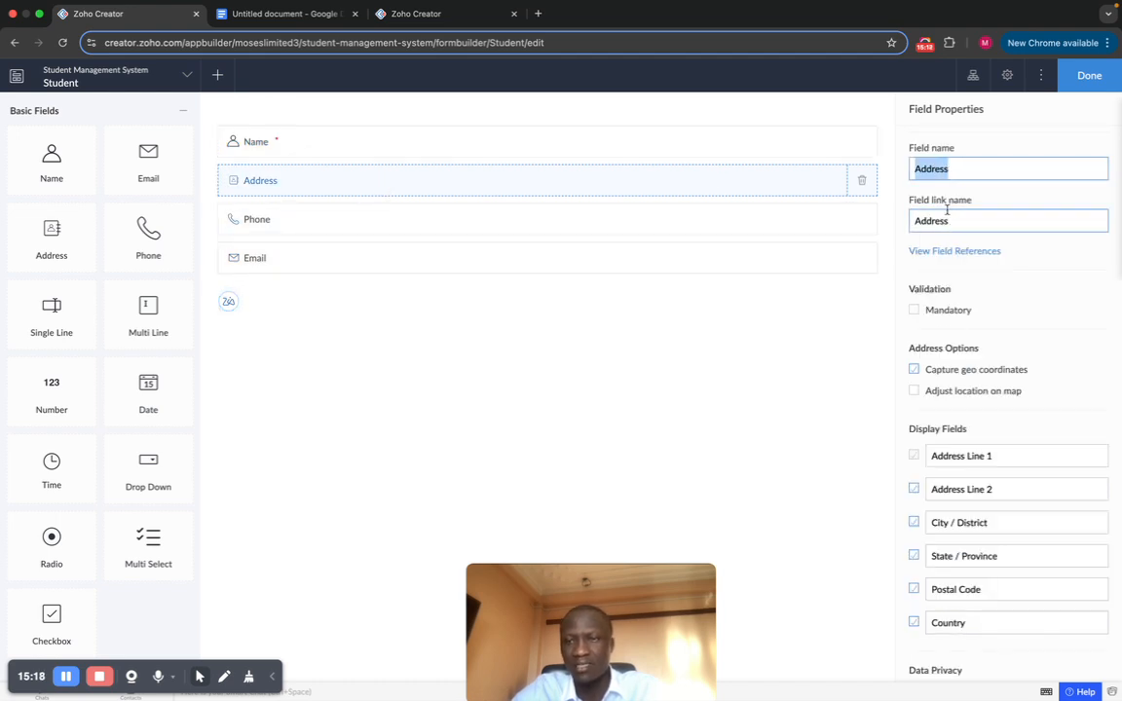
# Step: Keep Address Line 2 shown and hide State / Province and Postal Code in Address display fields
pyautogui.scroll(-4, 975, 331)
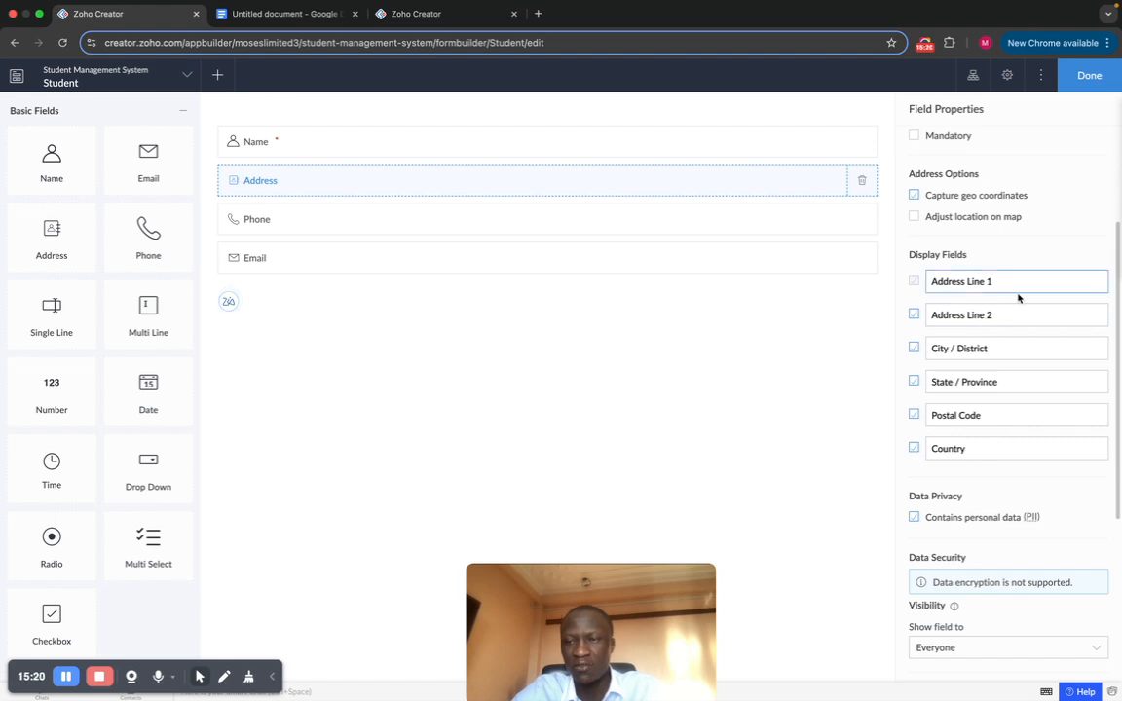
pyautogui.click(913, 315)
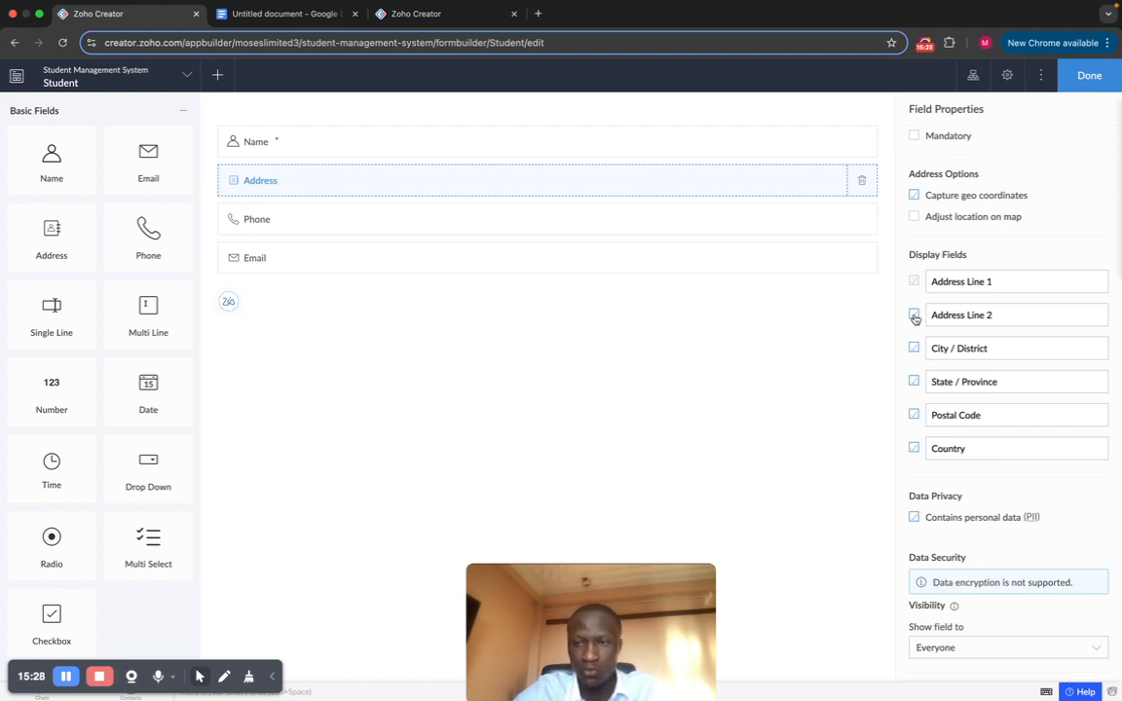
pyautogui.click(914, 315)
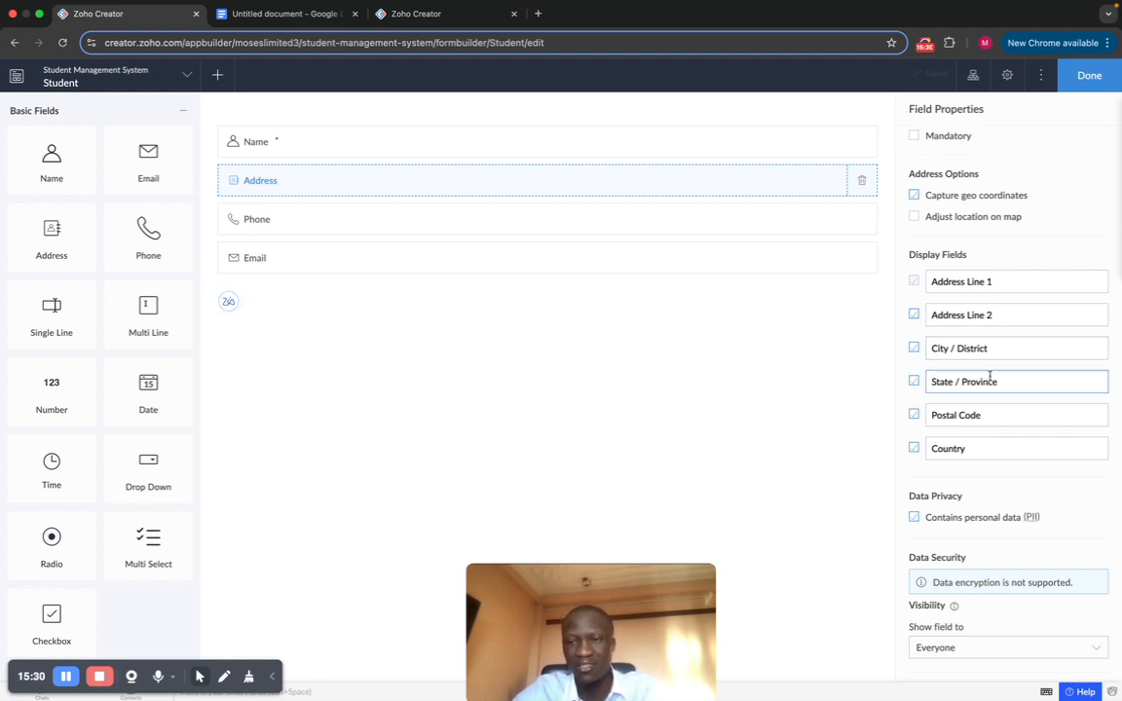
pyautogui.click(913, 382)
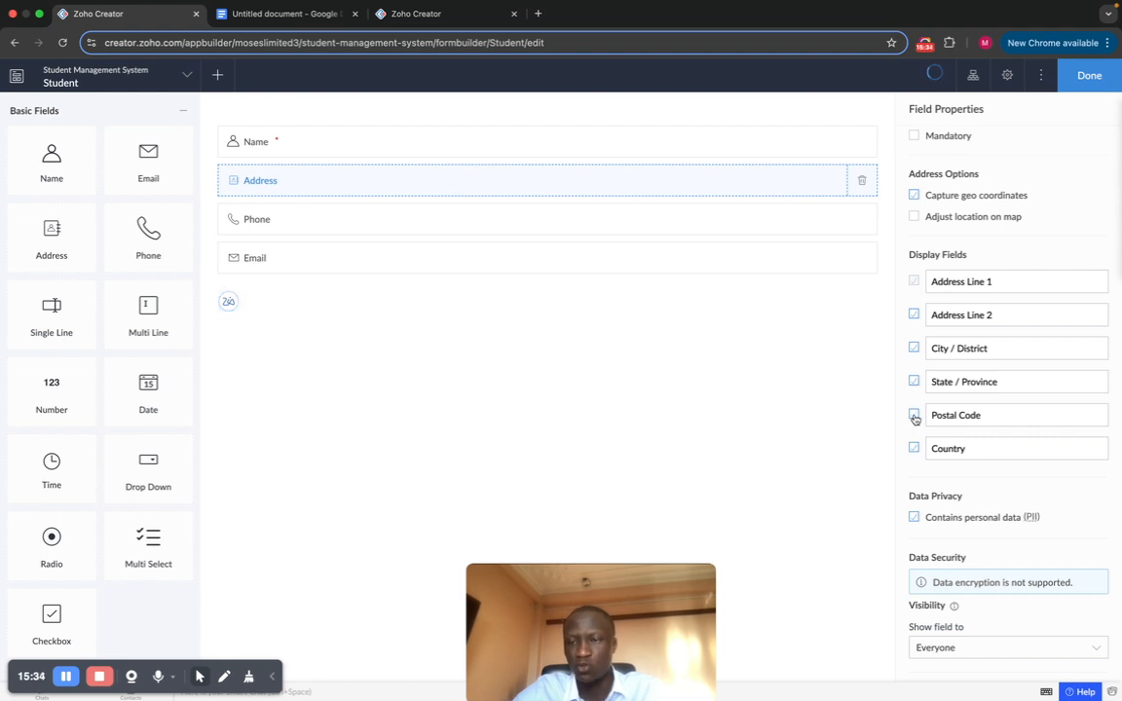
pyautogui.click(915, 416)
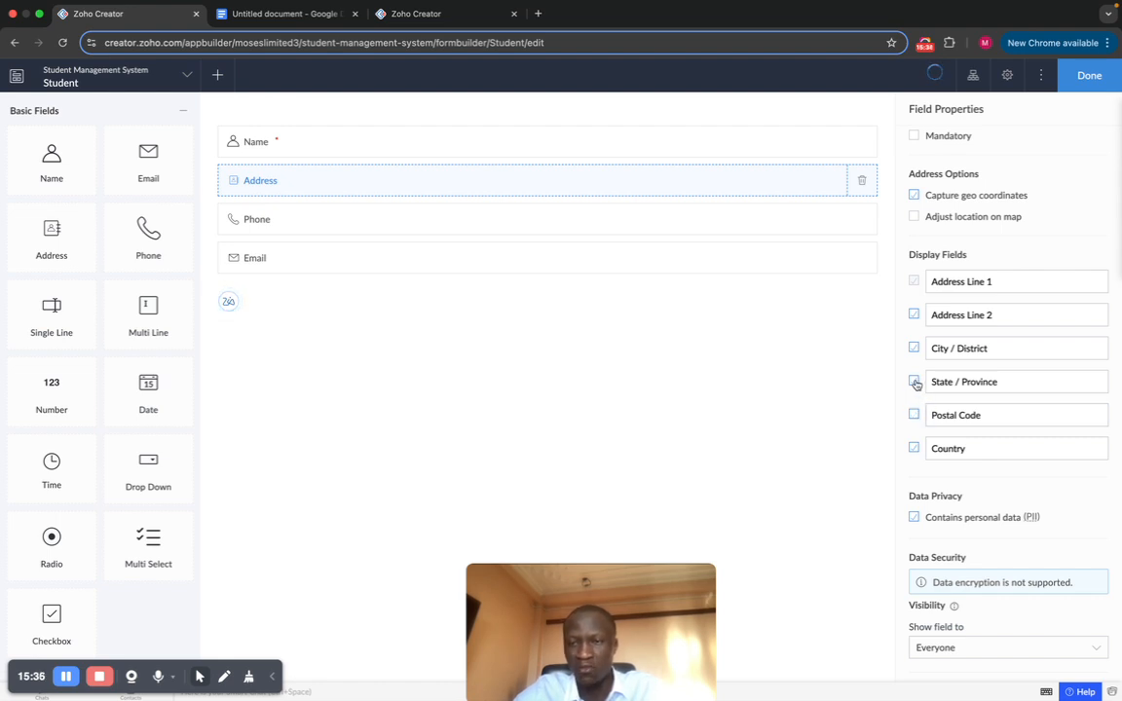
pyautogui.click(915, 383)
pyautogui.scroll(1, 1011, 361)
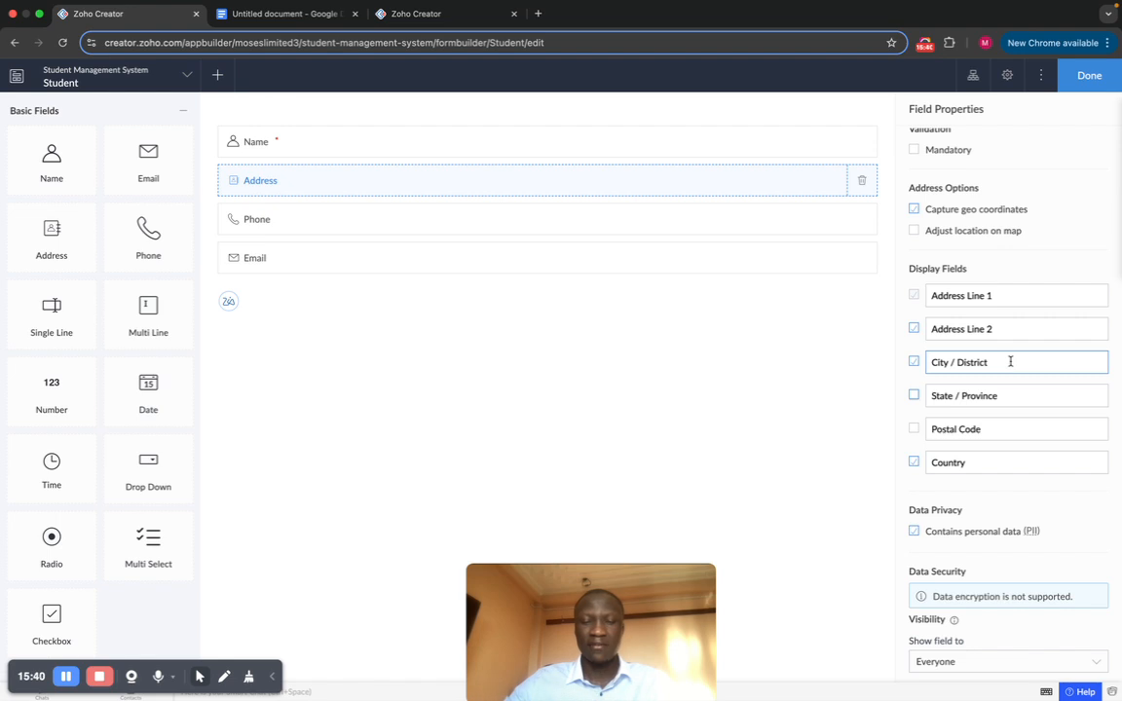
pyautogui.scroll(3, 994, 385)
pyautogui.scroll(-2, 1009, 341)
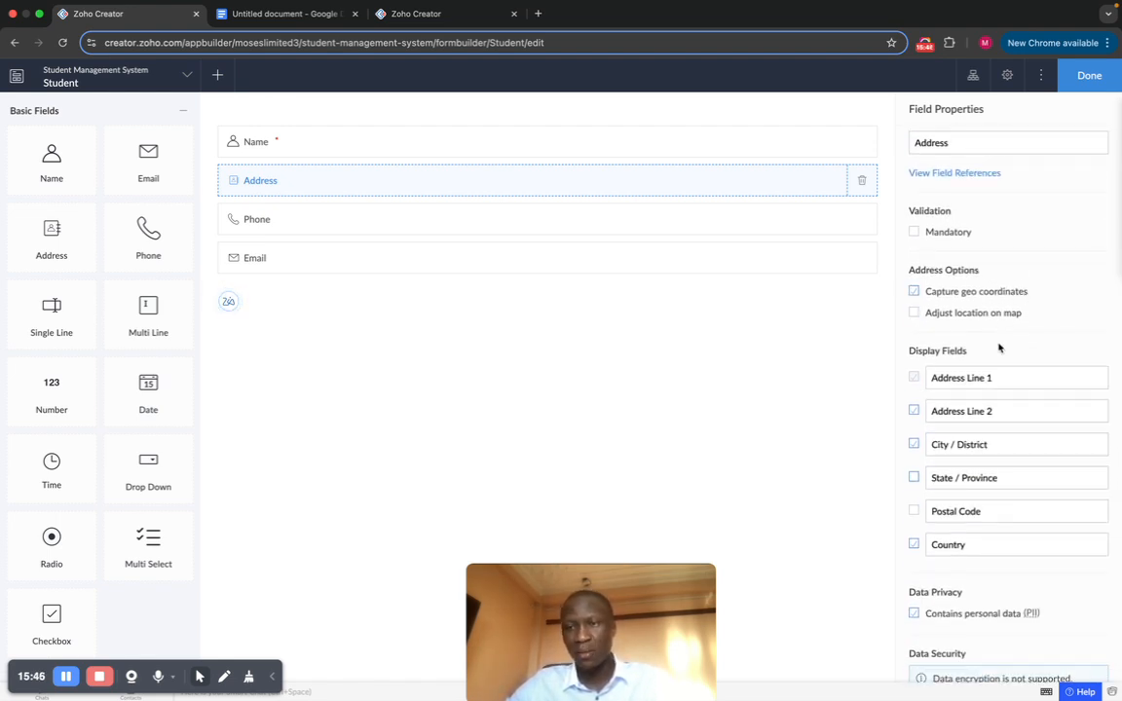
pyautogui.scroll(-1, 1003, 322)
pyautogui.scroll(3, 935, 214)
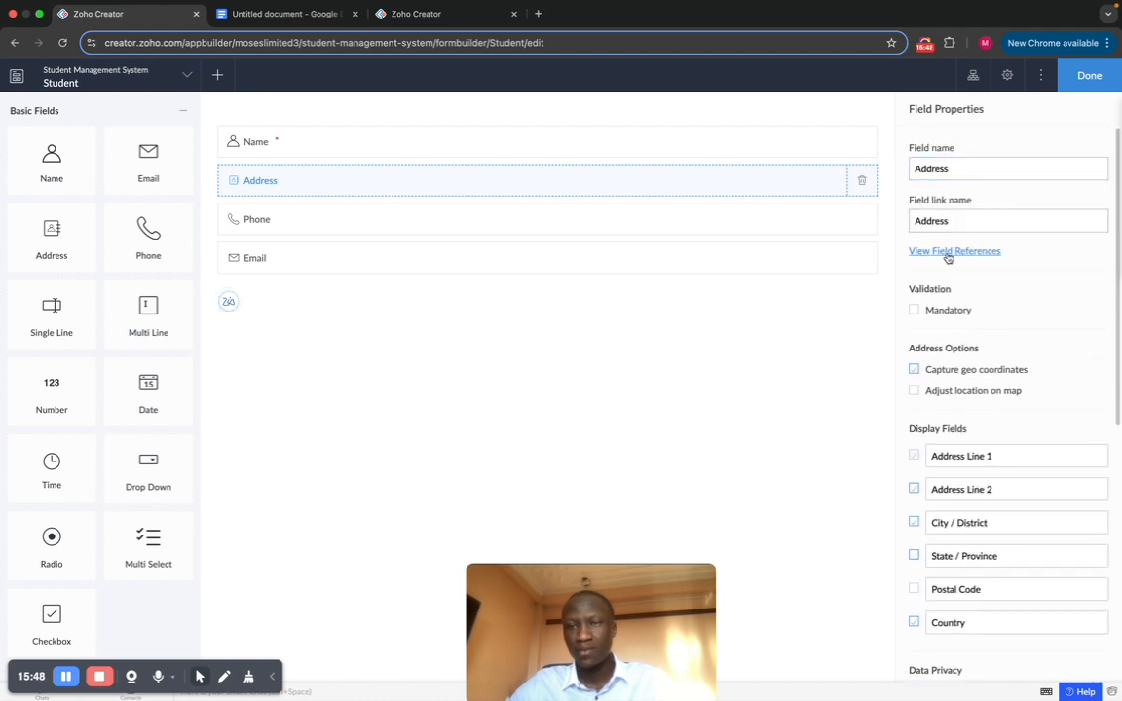
pyautogui.scroll(-5, 976, 349)
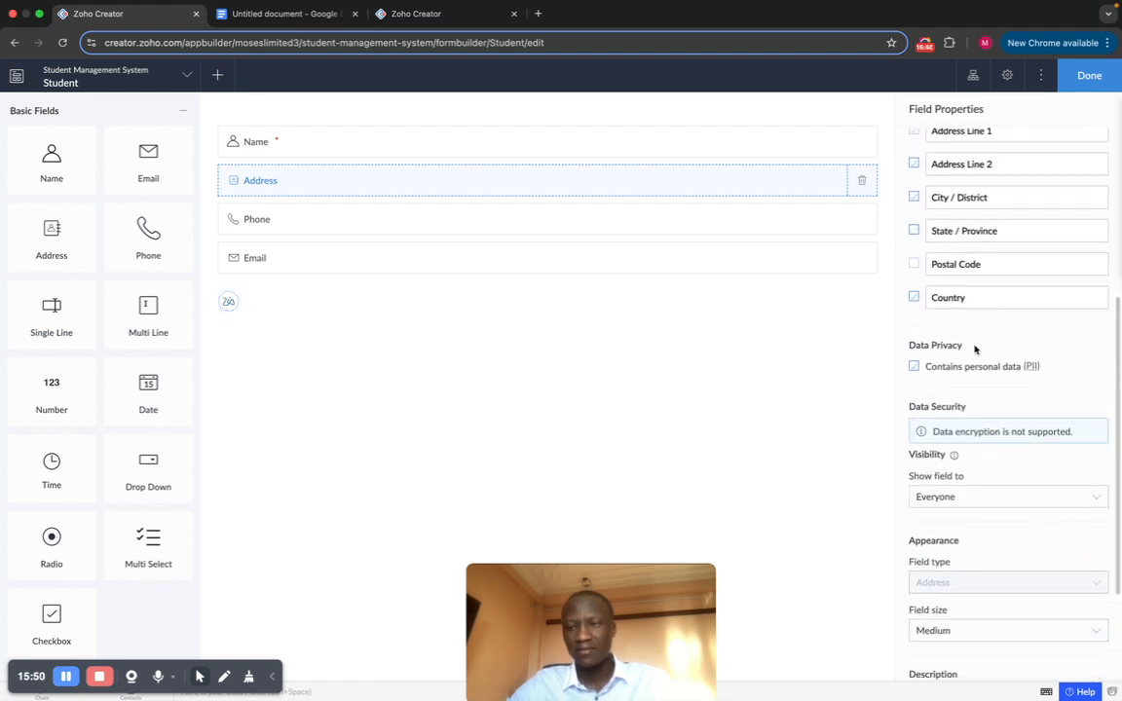
pyautogui.click(1025, 256)
pyautogui.scroll(-1, 1015, 266)
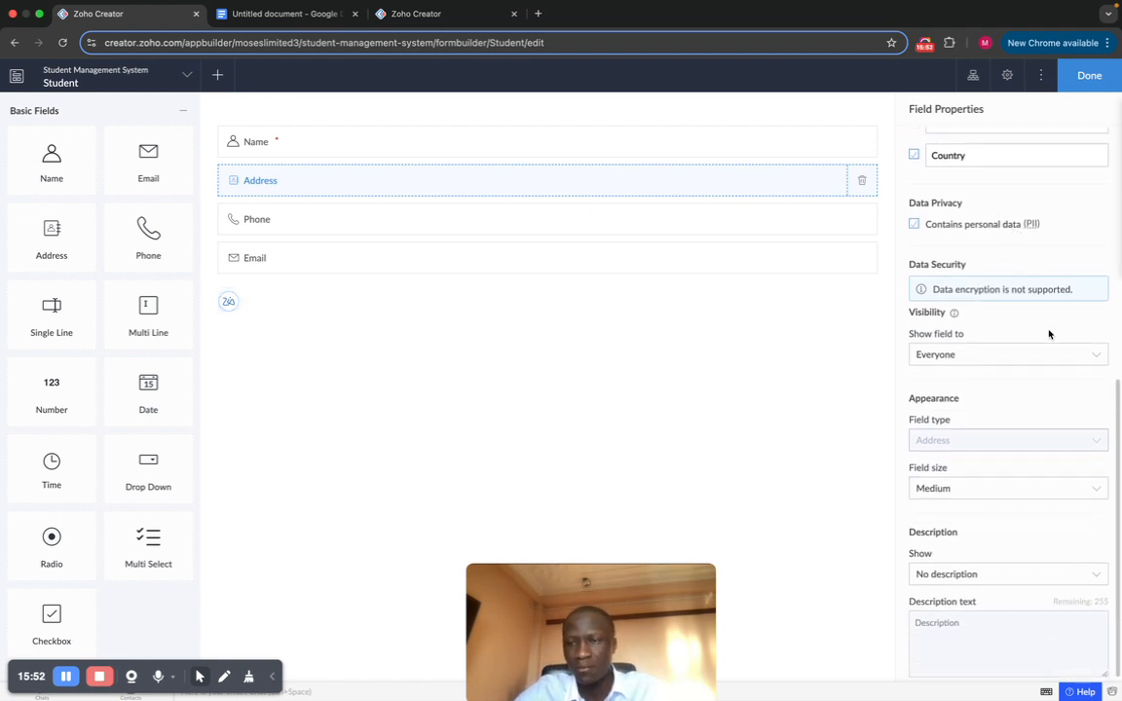
pyautogui.click(1009, 356)
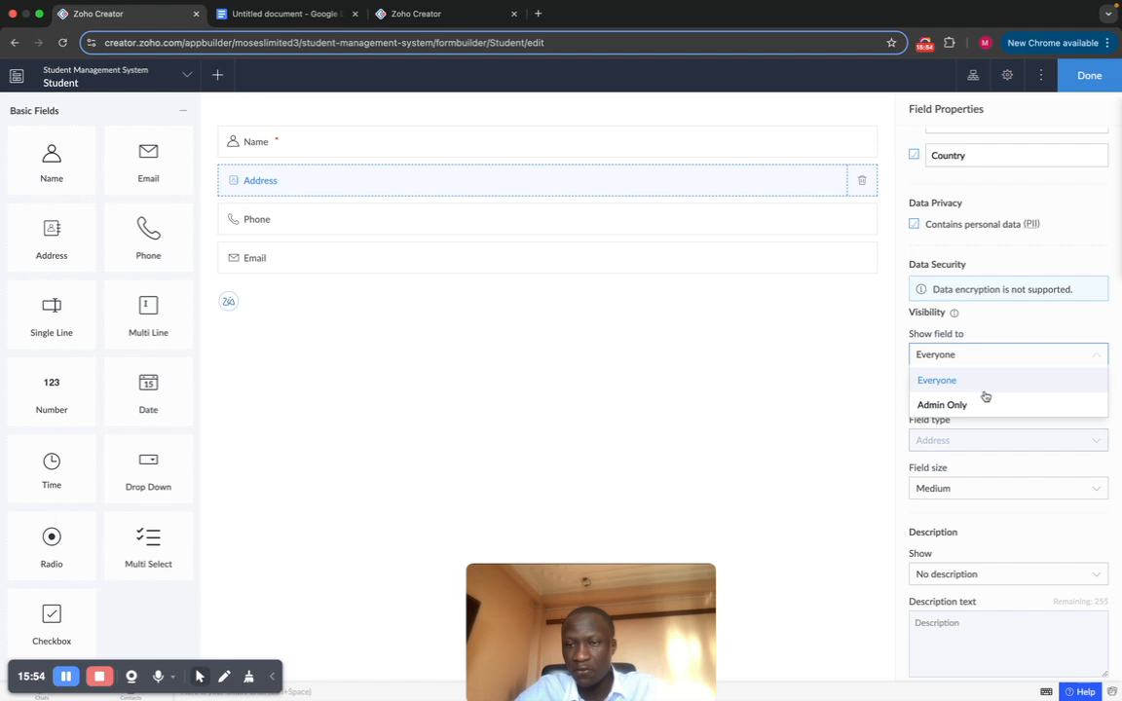
pyautogui.click(989, 370)
pyautogui.scroll(-1, 994, 356)
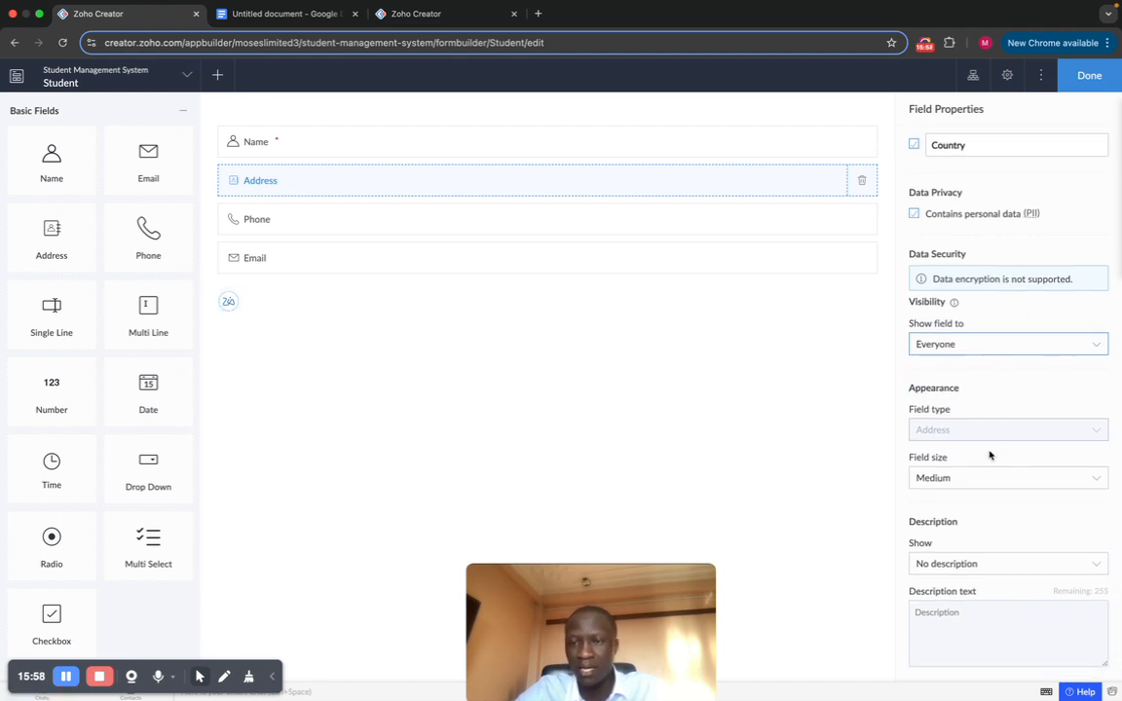
pyautogui.scroll(10, 995, 521)
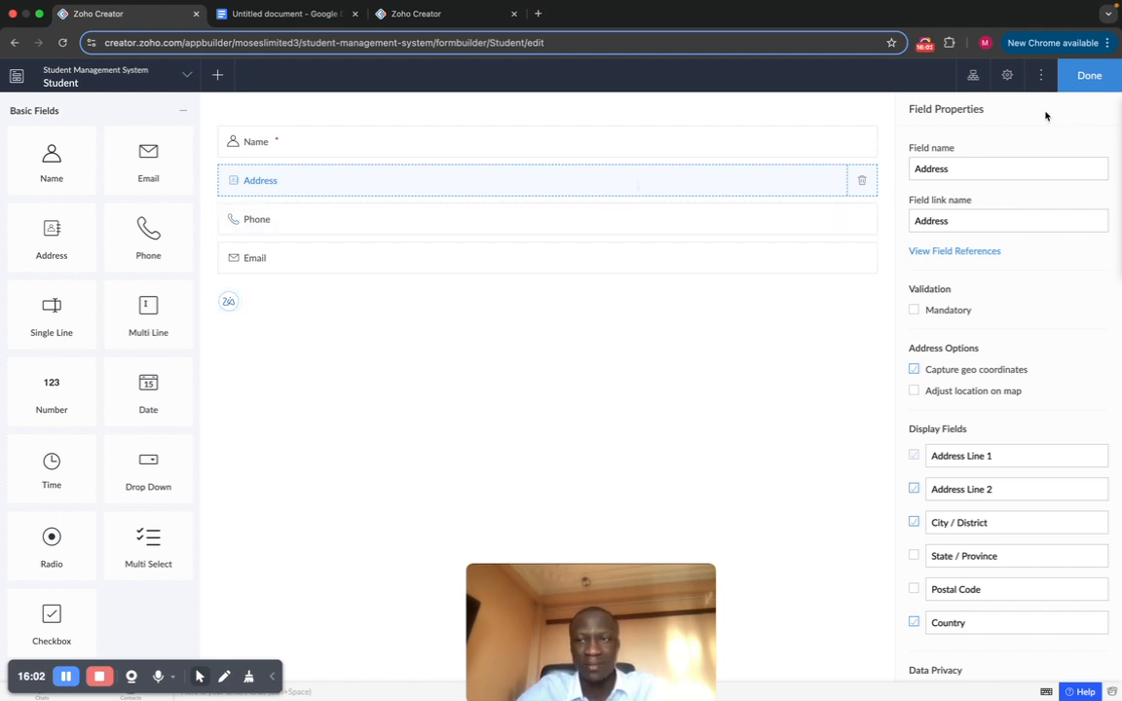
# Step: Leave the form builder with Done and open the live Student Management System app
pyautogui.click(1090, 75)
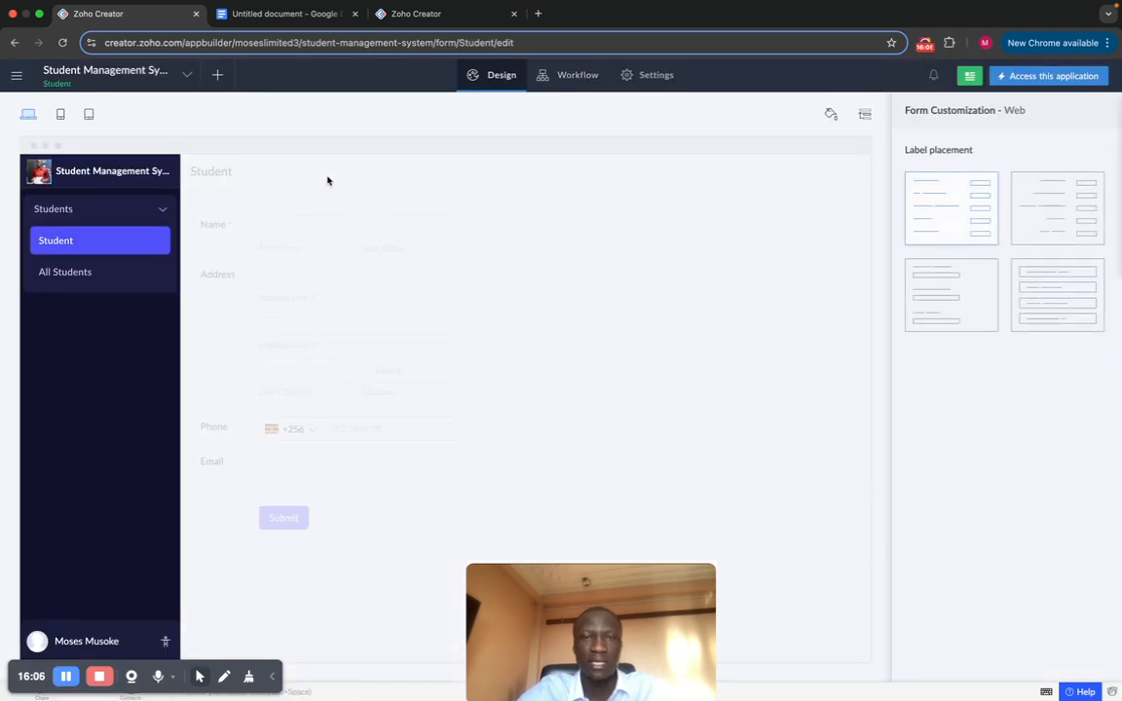
pyautogui.click(1047, 76)
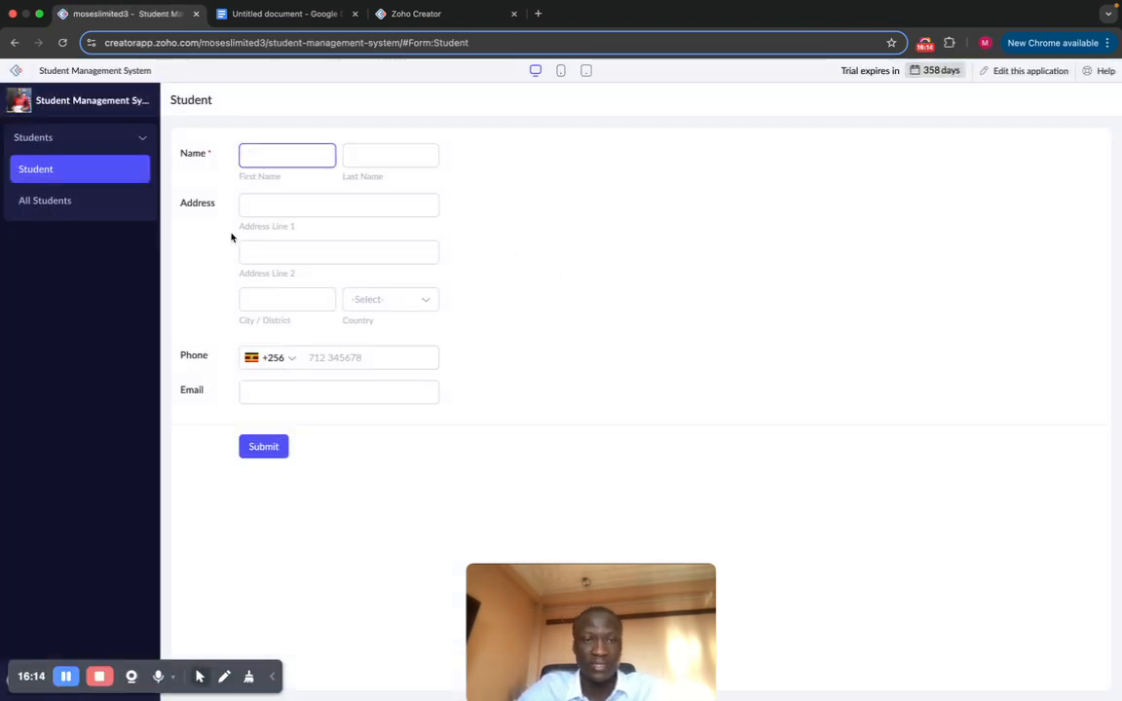
# Step: Autofill Address Line 1, Line 2 and City / District, and choose Afghanistan as country
pyautogui.click(293, 208)
pyautogui.click(321, 260)
pyautogui.click(285, 255)
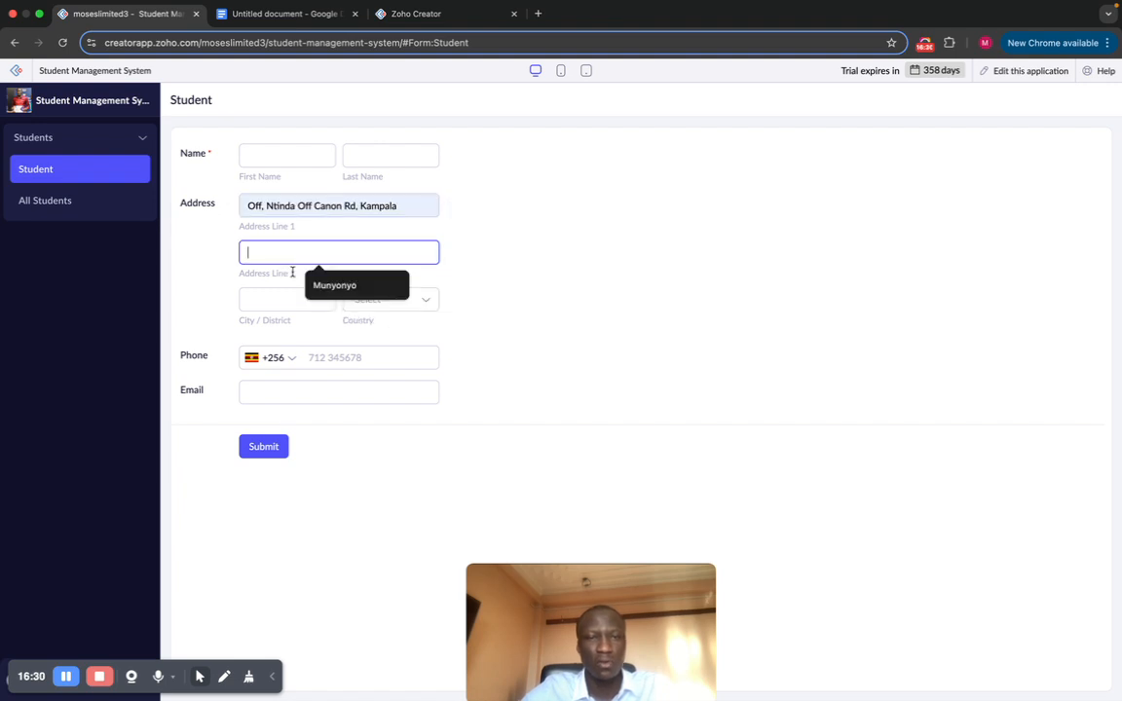
pyautogui.click(308, 286)
pyautogui.click(306, 299)
pyautogui.click(292, 331)
pyautogui.click(416, 298)
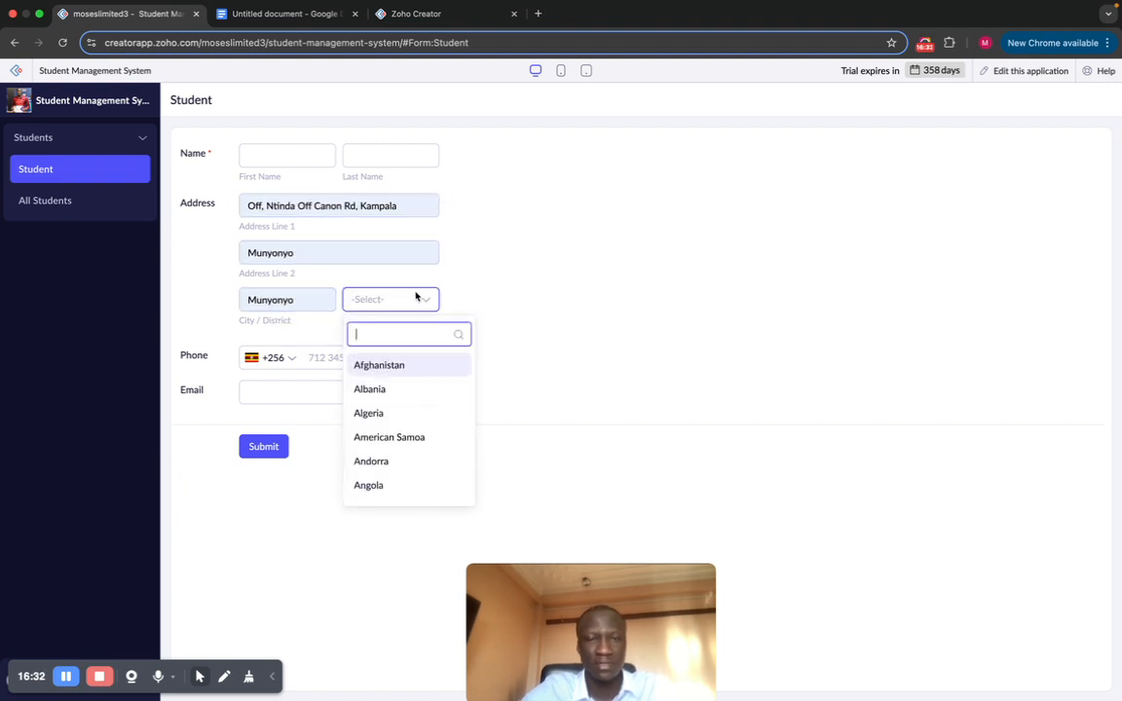
pyautogui.click(396, 365)
# Step: Enter a phone number in the Phone field and move on to Email
pyautogui.click(346, 356)
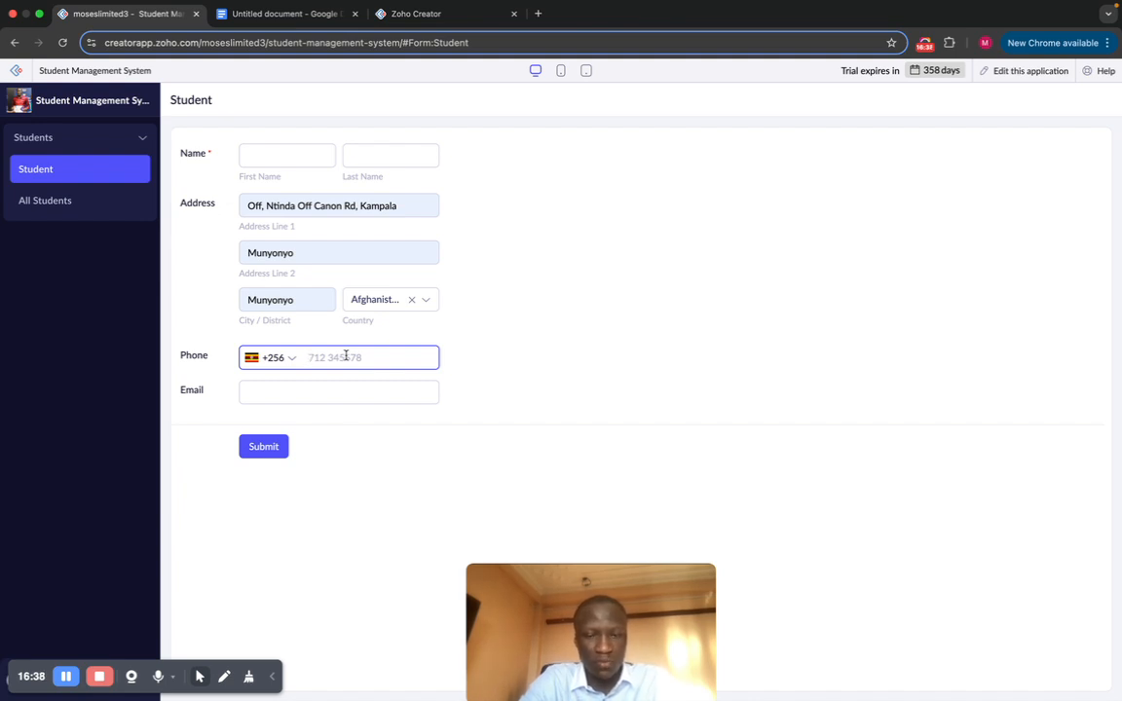
pyautogui.write('67438')
pyautogui.click(370, 390)
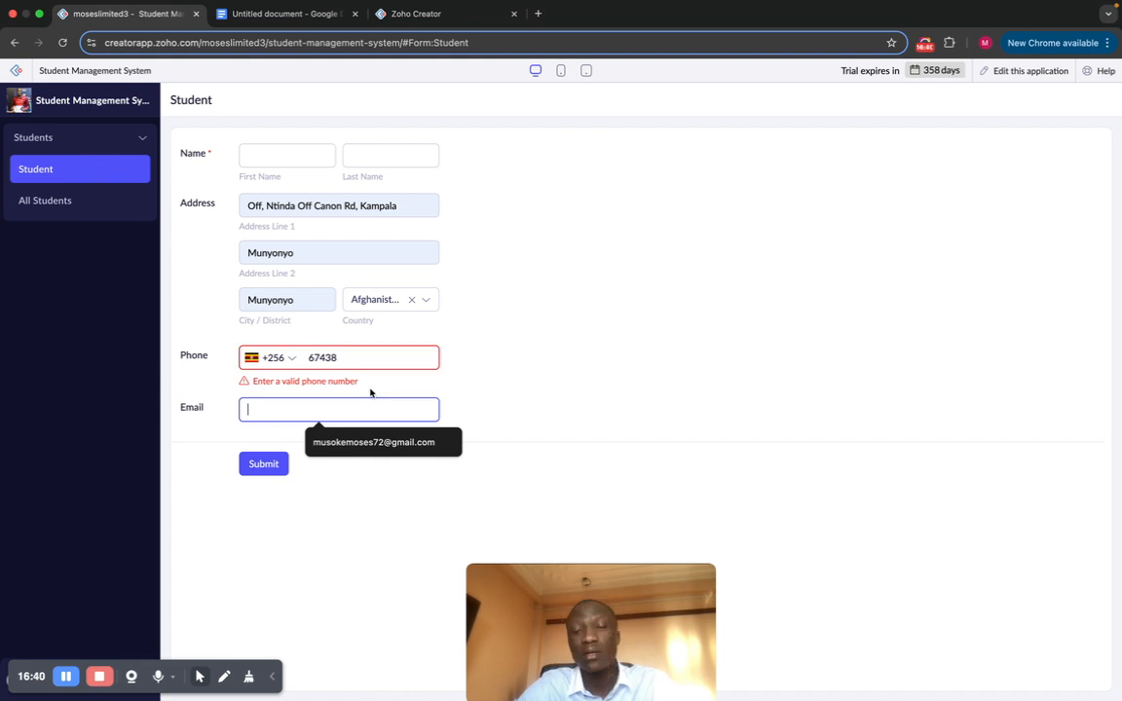
# Step: Clear the invalid phone number and type a replacement number
pyautogui.click(360, 361)
pyautogui.press('BackSpace')
pyautogui.press('BackSpace')
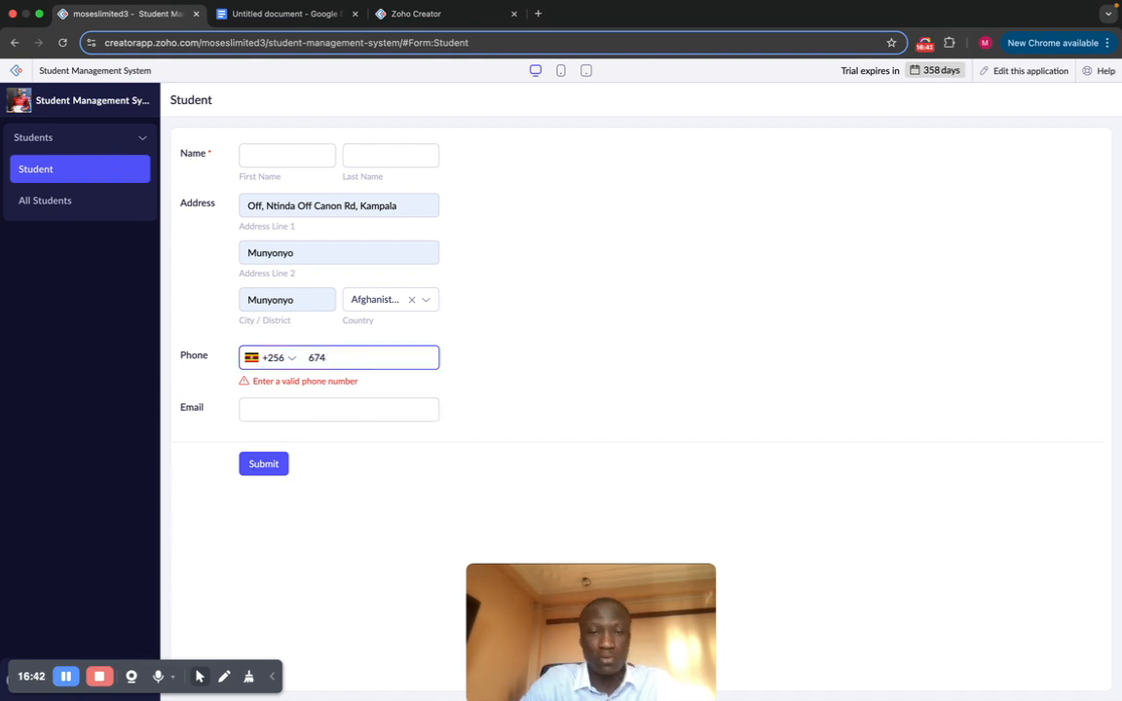
pyautogui.press('BackSpace')
pyautogui.press('BackSpace')
pyautogui.press('BackSpace')
pyautogui.write('789')
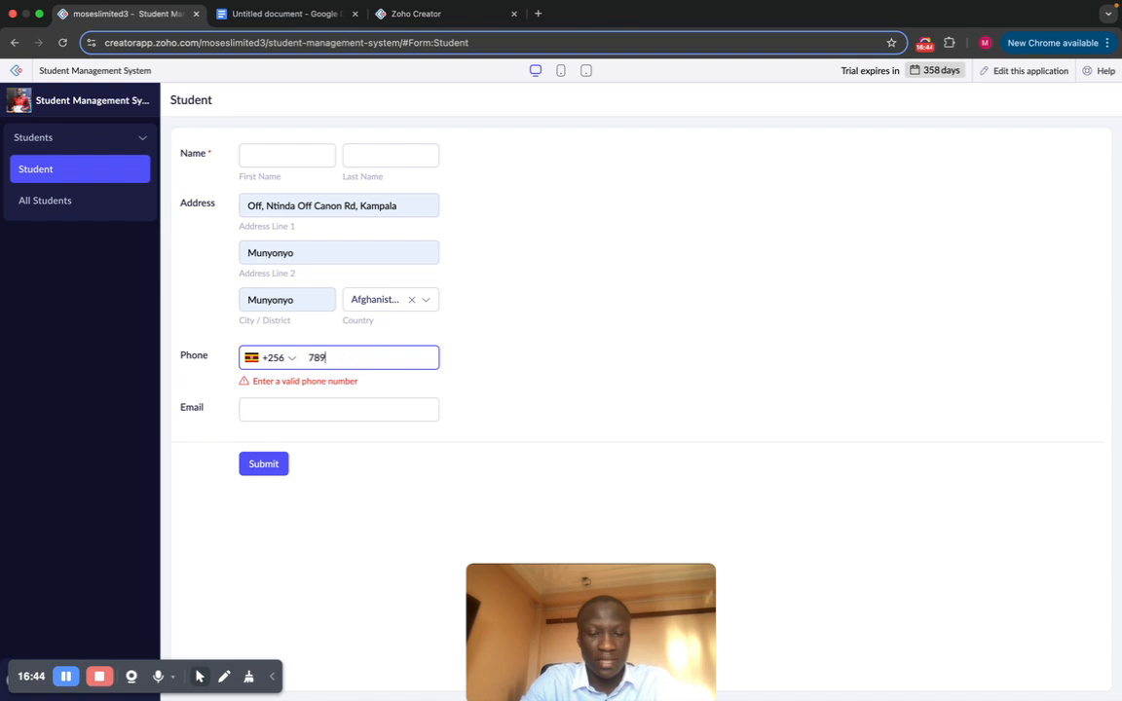
pyautogui.write('23890478482')
pyautogui.click(318, 417)
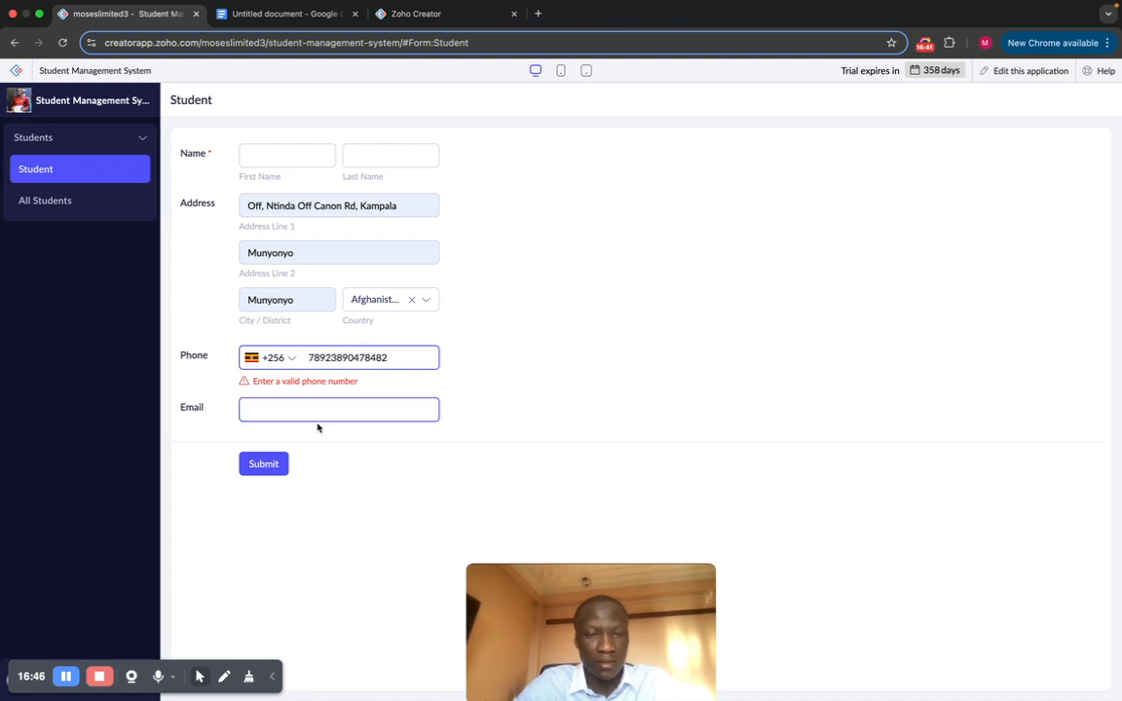
pyautogui.click(328, 409)
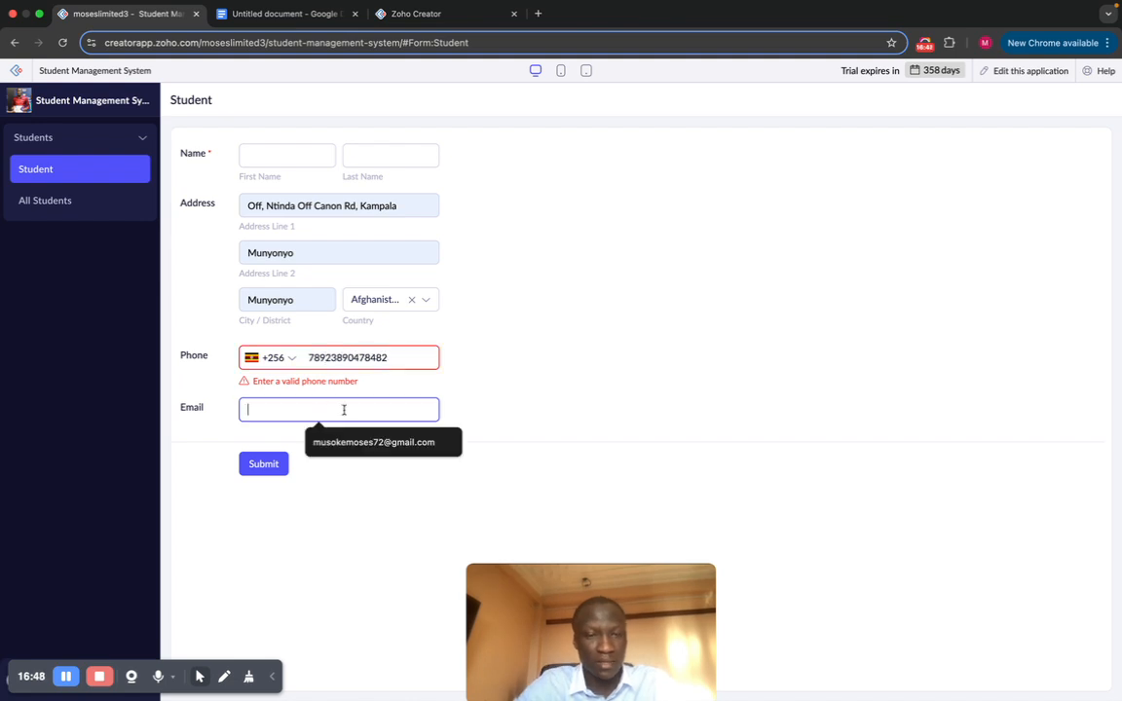
# Step: Trim the too-long phone number to a valid nine-digit number so the warning clears
pyautogui.click(398, 353)
pyautogui.press('BackSpace')
pyautogui.press('BackSpace')
pyautogui.press('BackSpace')
pyautogui.press('BackSpace')
pyautogui.press('BackSpace')
pyautogui.press('BackSpace')
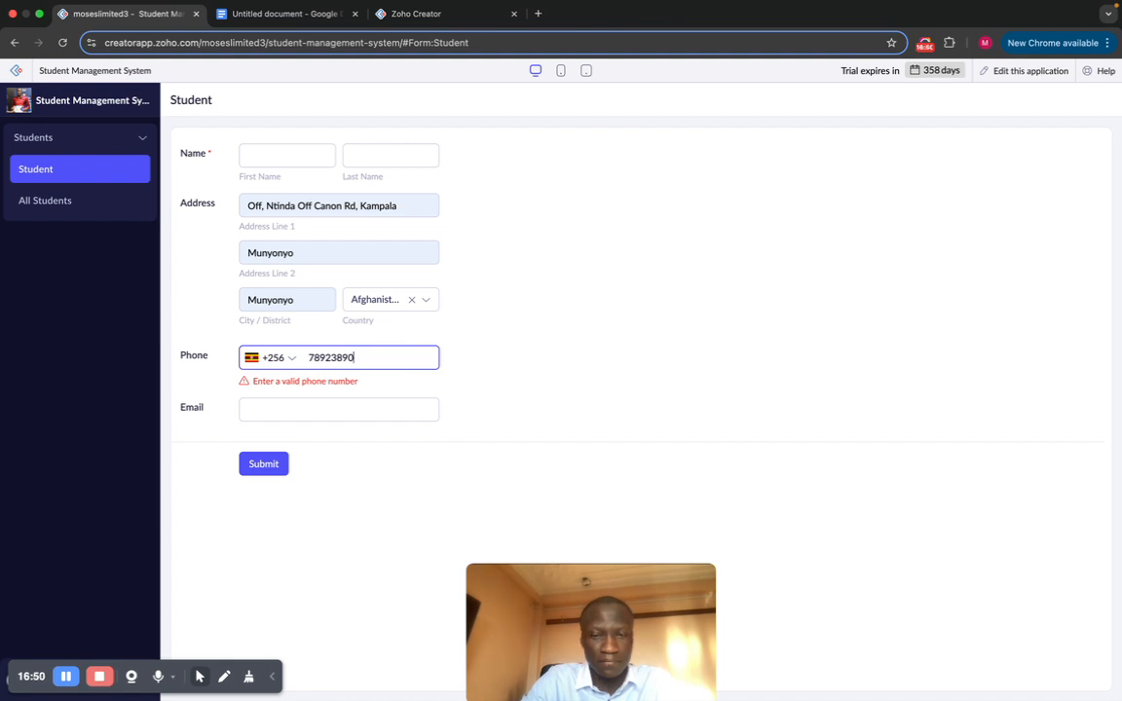
pyautogui.press('BackSpace')
pyautogui.press('BackSpace')
pyautogui.press('BackSpace')
pyautogui.press('BackSpace')
pyautogui.press('BackSpace')
pyautogui.write('3')
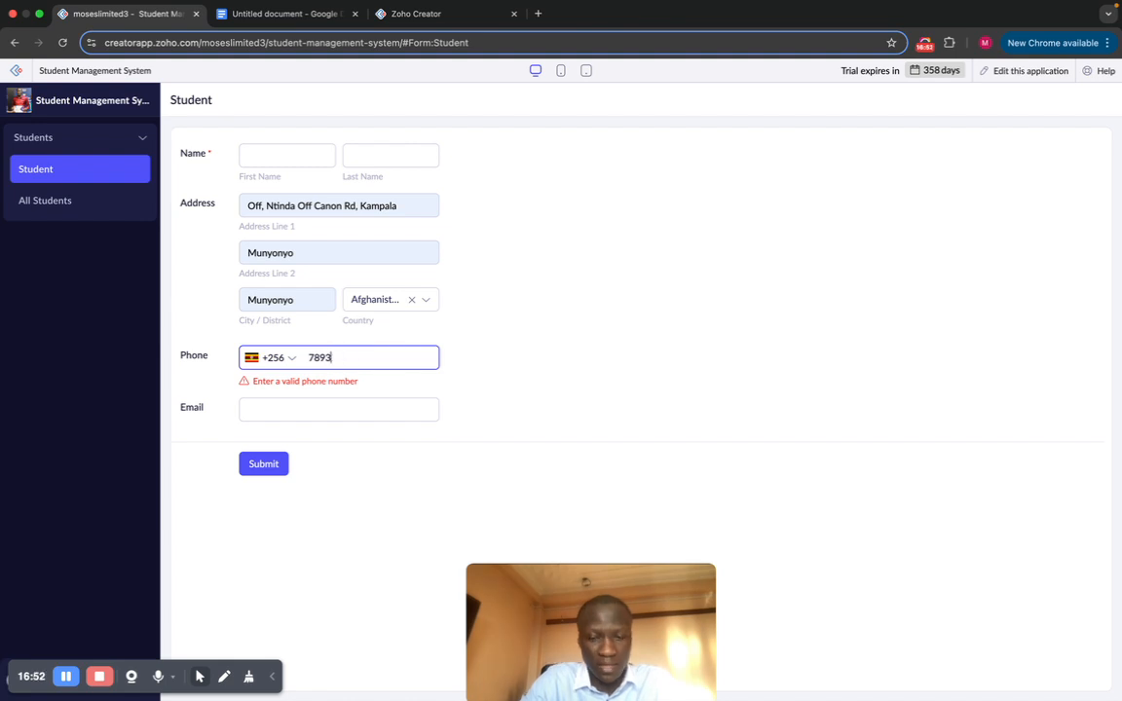
pyautogui.write('42573')
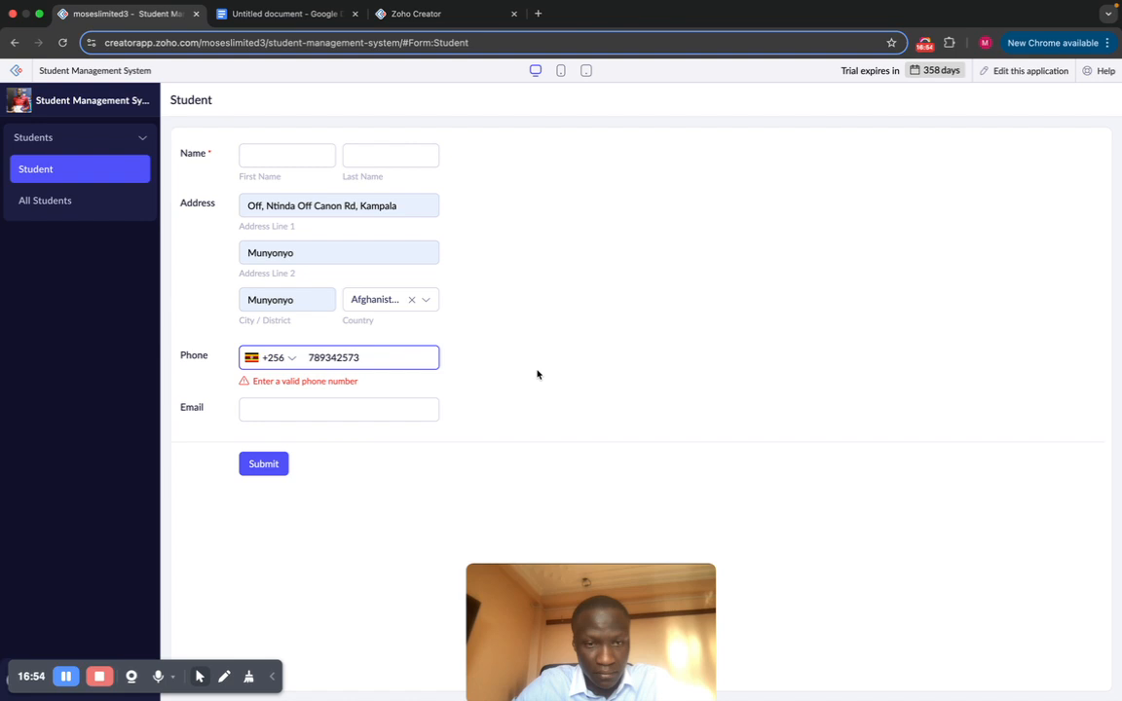
pyautogui.click(348, 401)
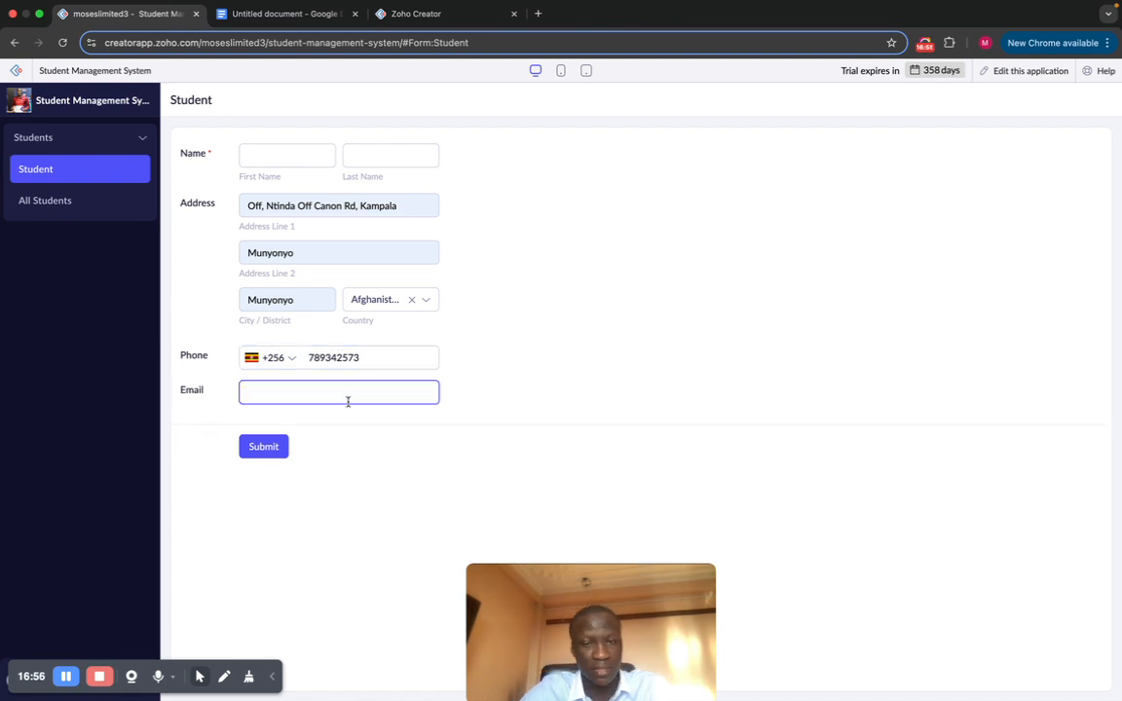
# Step: Fill Email from the saved address, trim its end, and submit the form with Name still blank
pyautogui.click(348, 401)
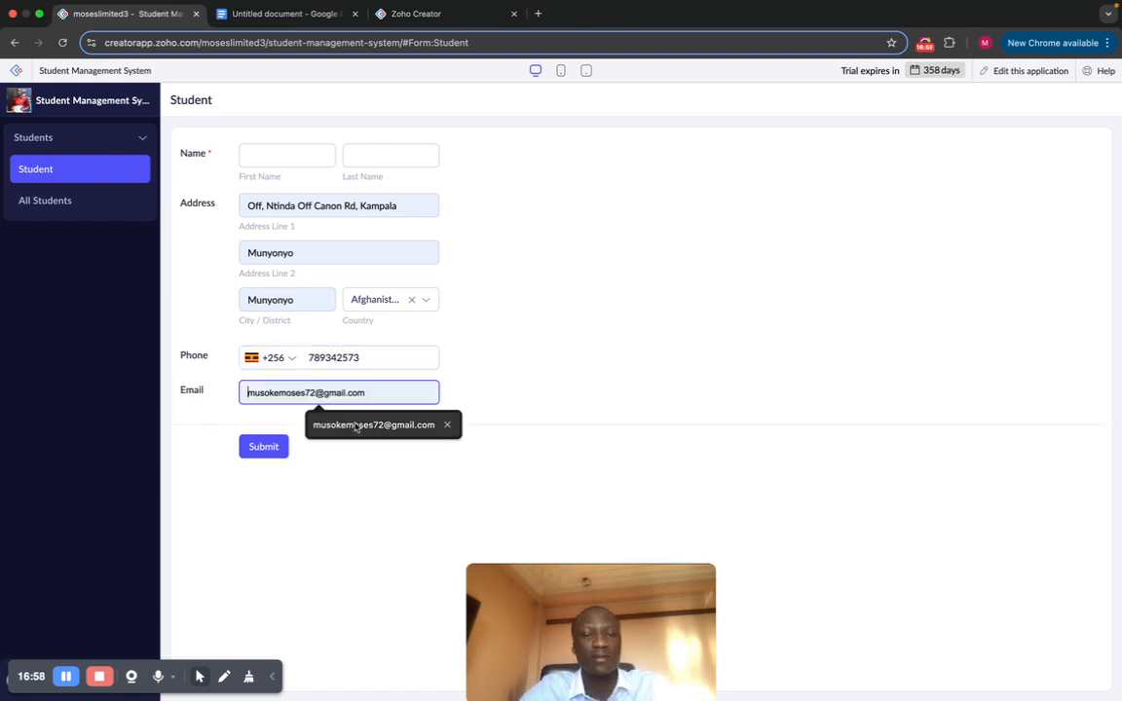
pyautogui.click(356, 427)
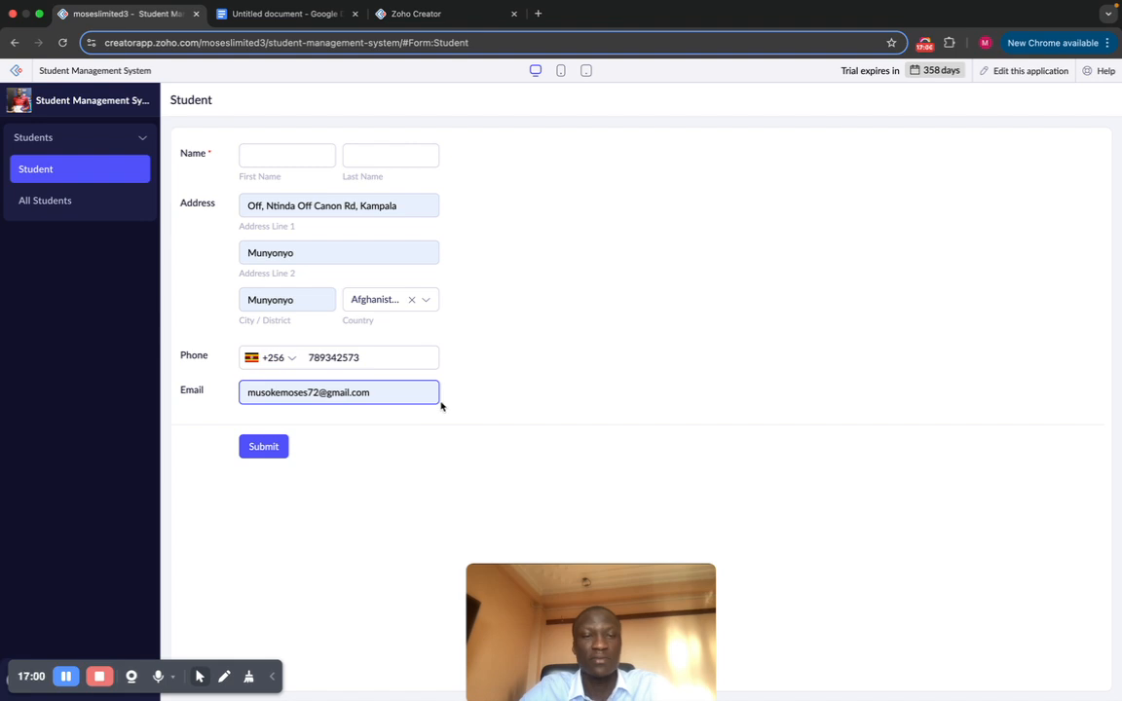
pyautogui.press('BackSpace')
pyautogui.press('BackSpace')
pyautogui.press('BackSpace')
pyautogui.press('BackSpace')
pyautogui.press('BackSpace')
pyautogui.press('BackSpace')
pyautogui.press('BackSpace')
pyautogui.press('BackSpace')
pyautogui.press('BackSpace')
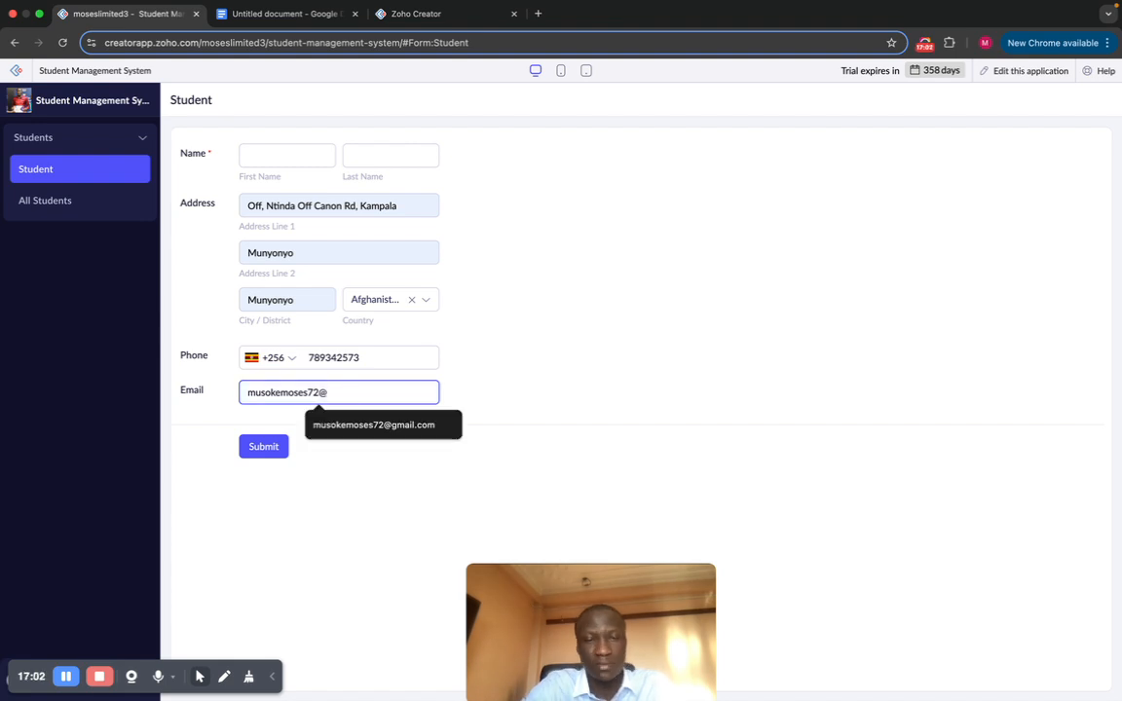
pyautogui.press('BackSpace')
pyautogui.click(627, 273)
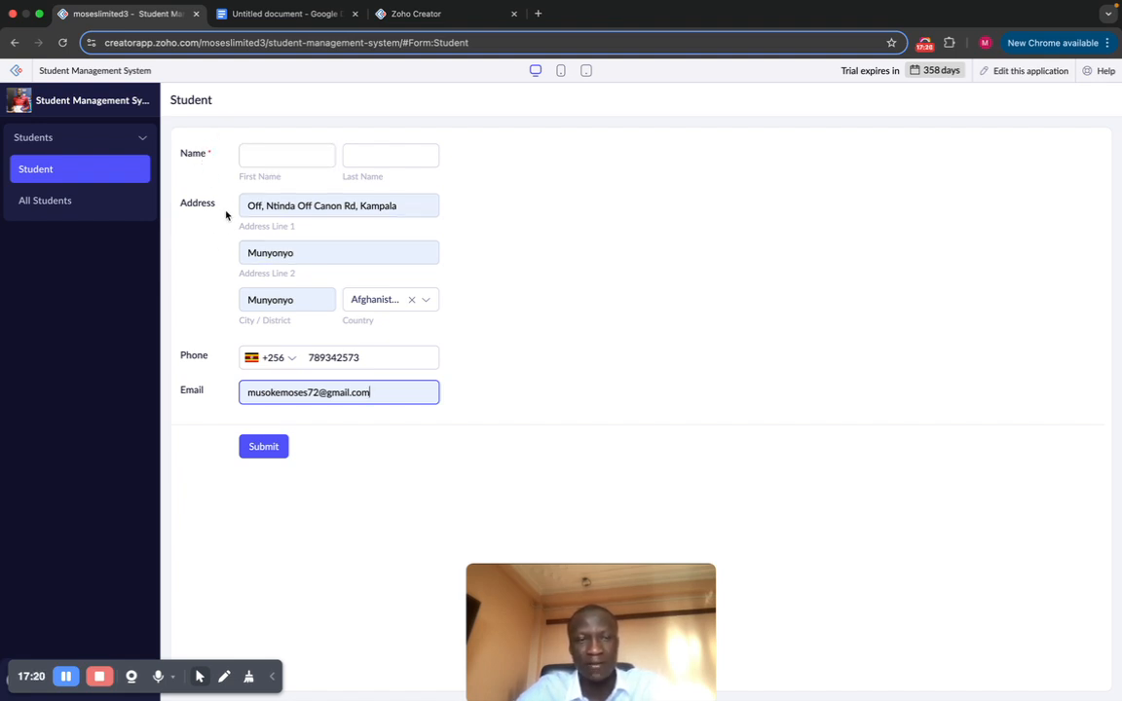
pyautogui.click(261, 448)
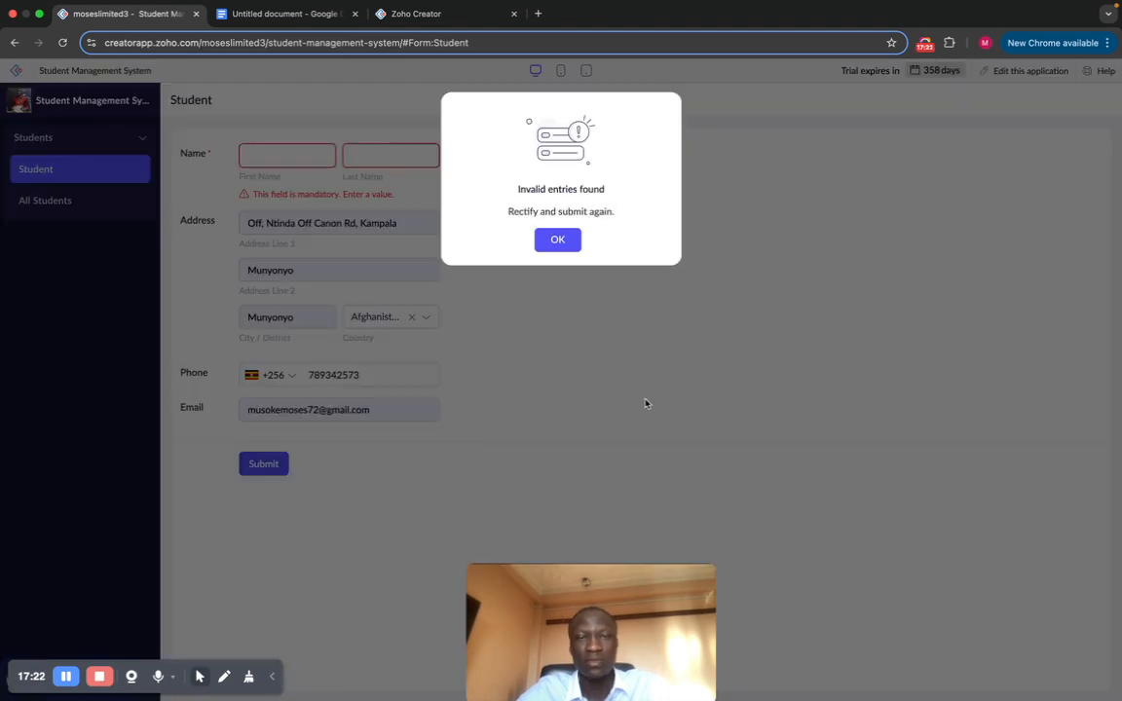
# Step: Dismiss the invalid-entries warning, pick the saved first name and type the student's surname
pyautogui.click(557, 241)
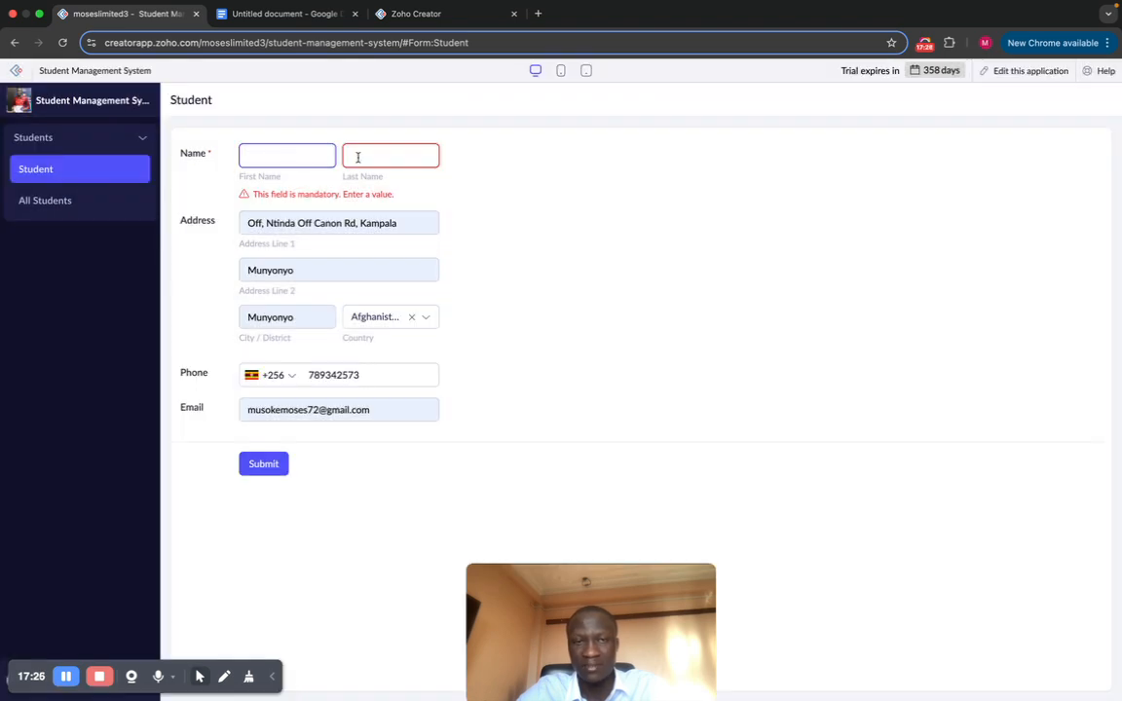
pyautogui.click(280, 158)
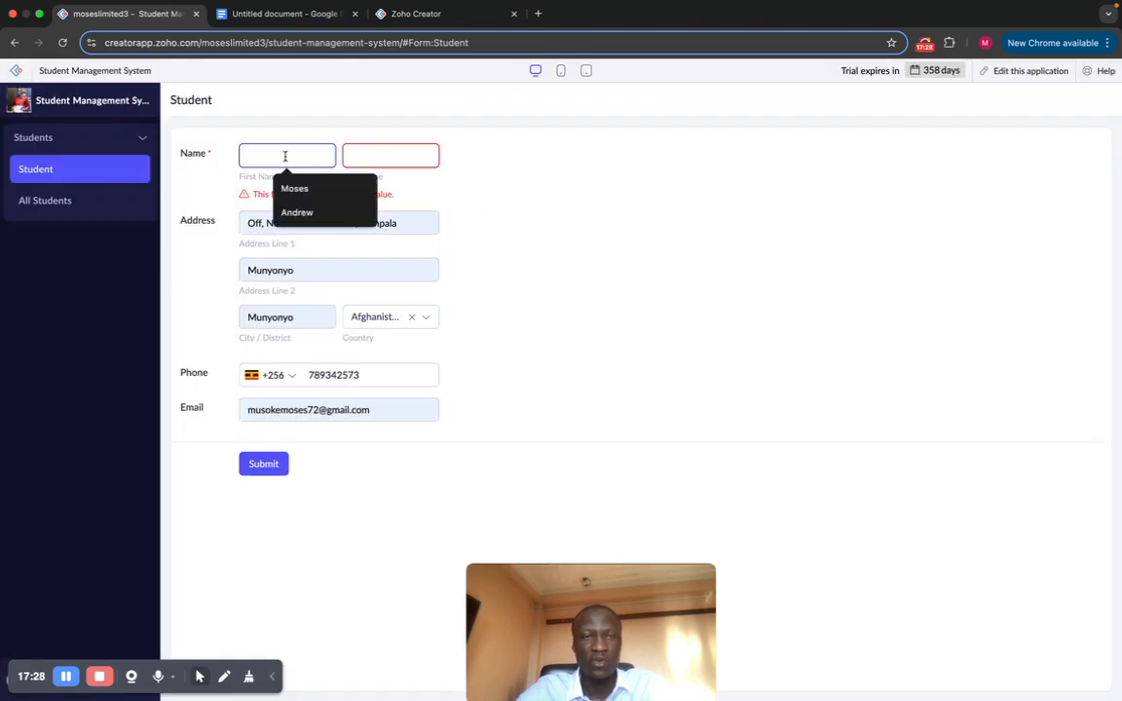
pyautogui.click(295, 185)
pyautogui.click(361, 151)
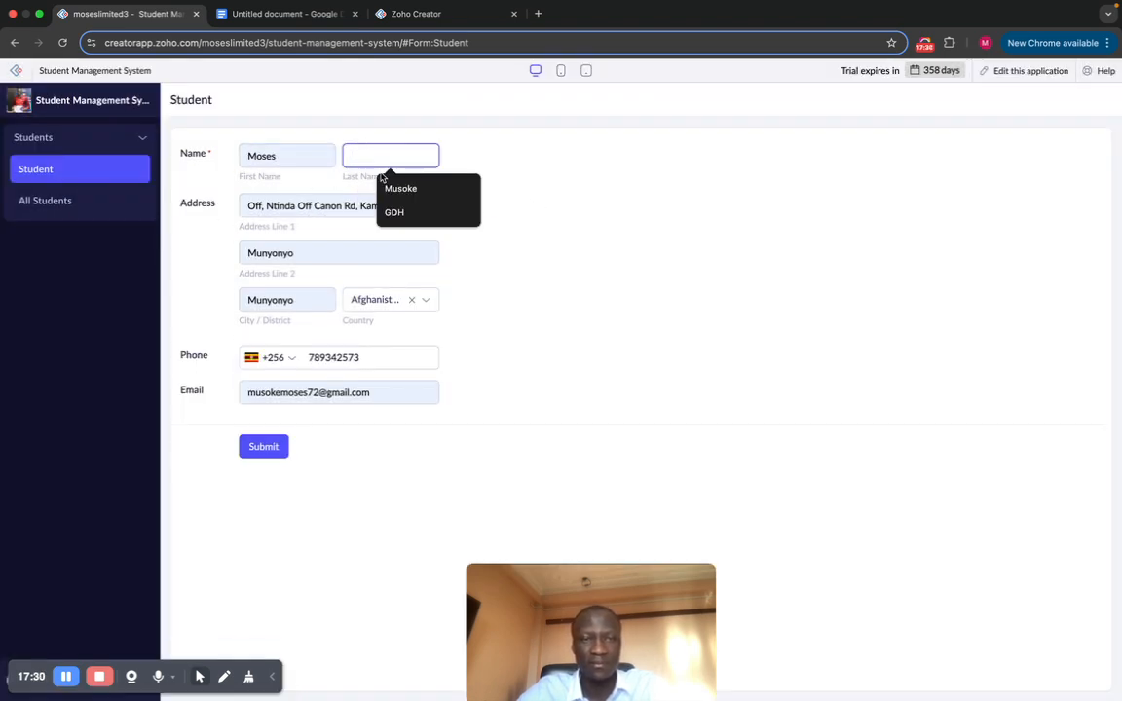
pyautogui.write('T')
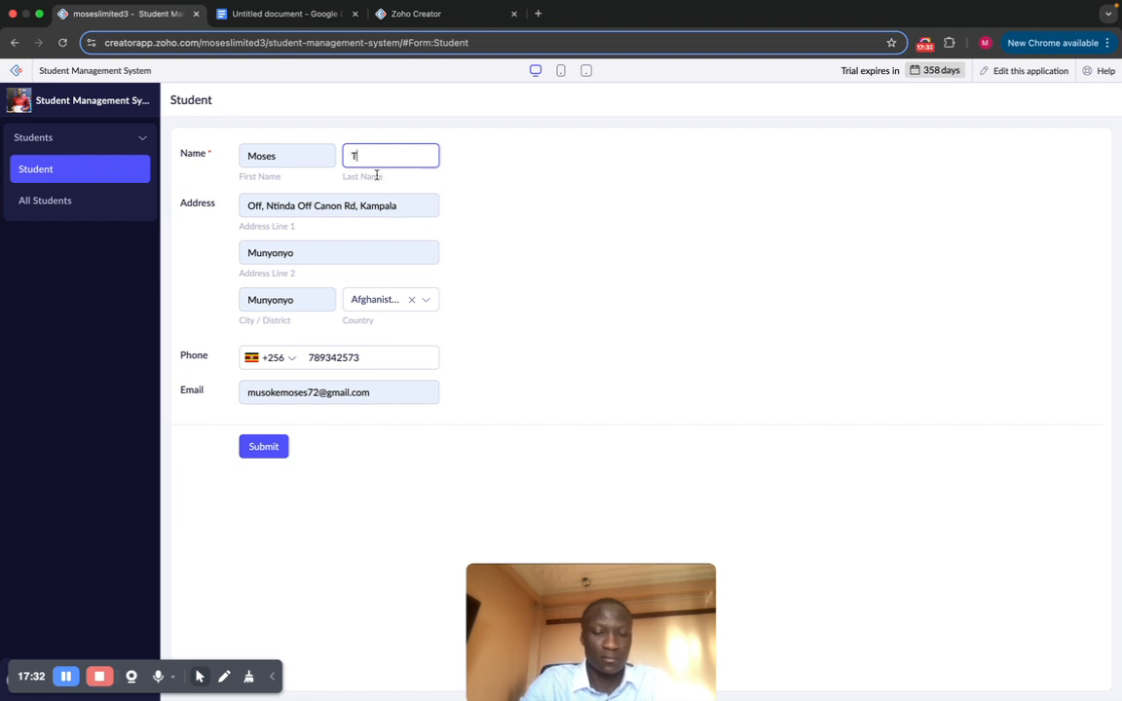
pyautogui.write('uader')
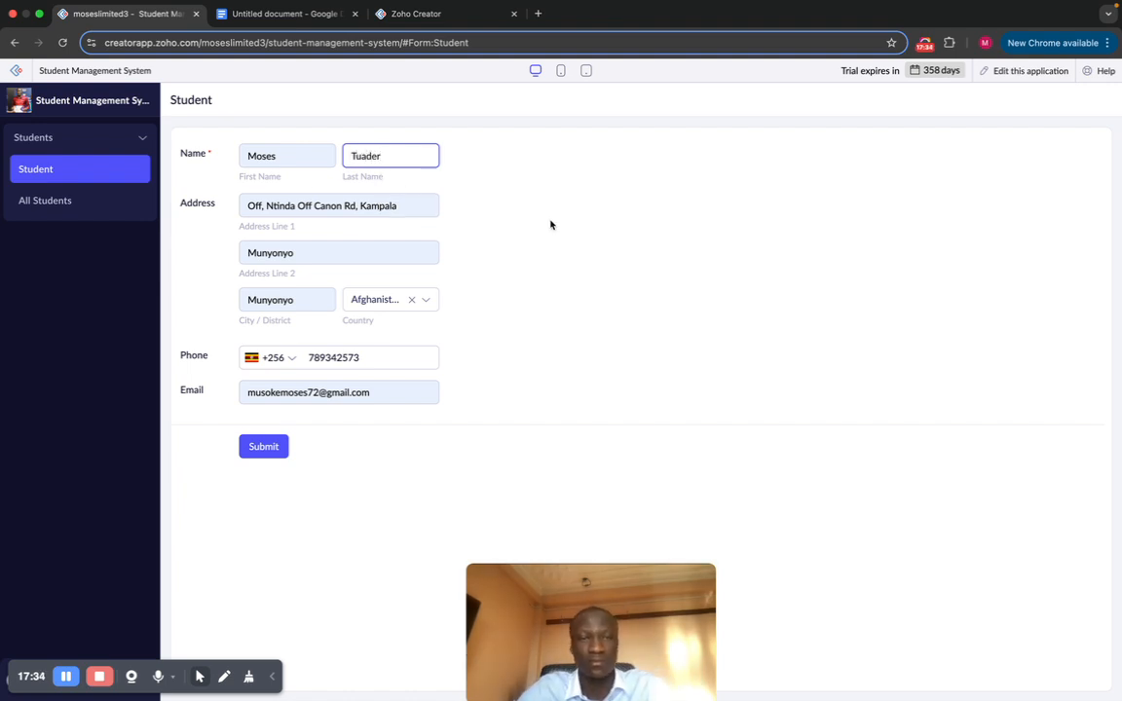
pyautogui.click(499, 204)
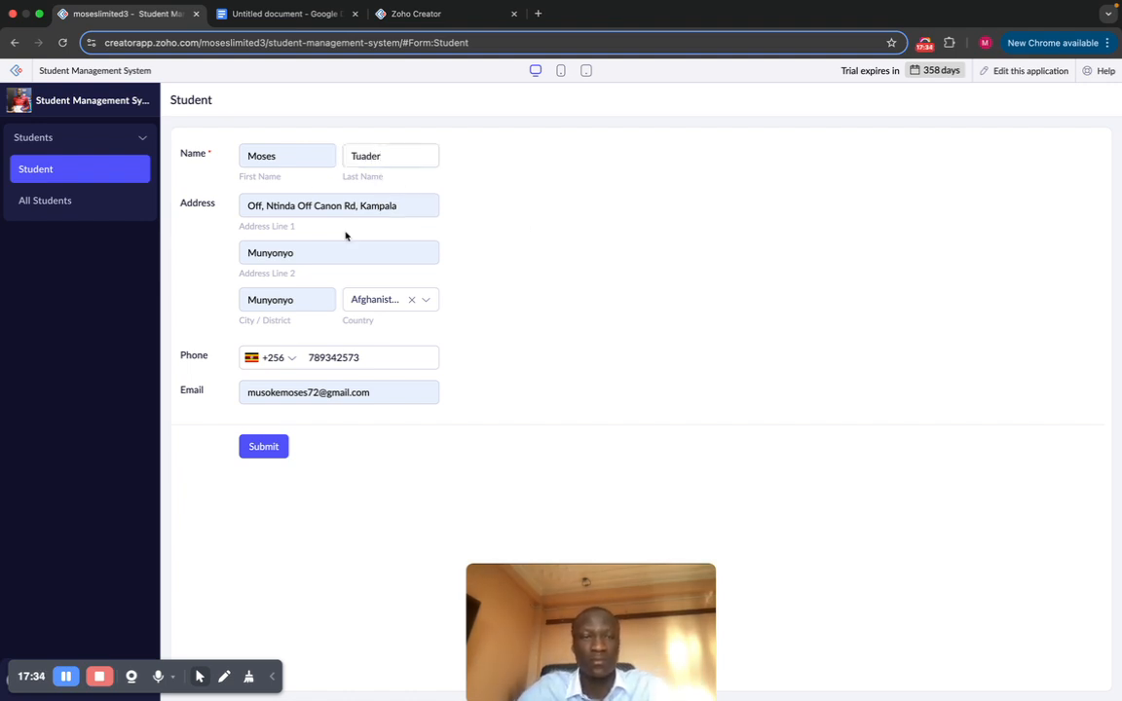
# Step: View the All Students report, still listing two students, then go back to the Student form
pyautogui.click(75, 213)
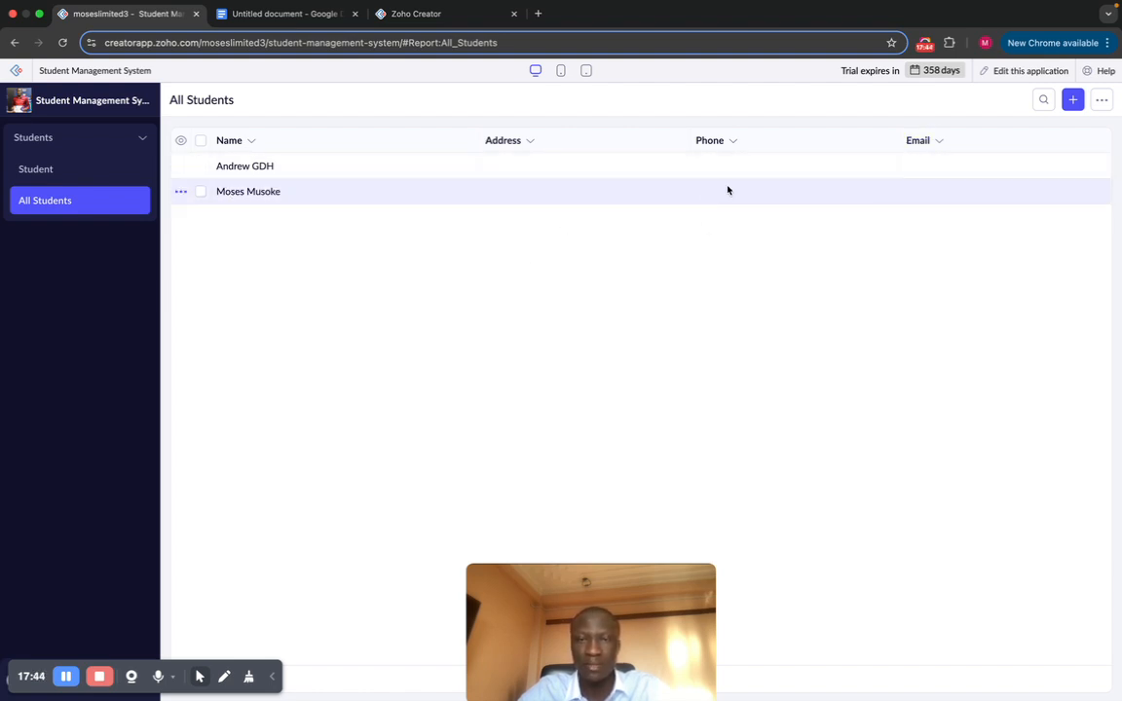
pyautogui.click(85, 171)
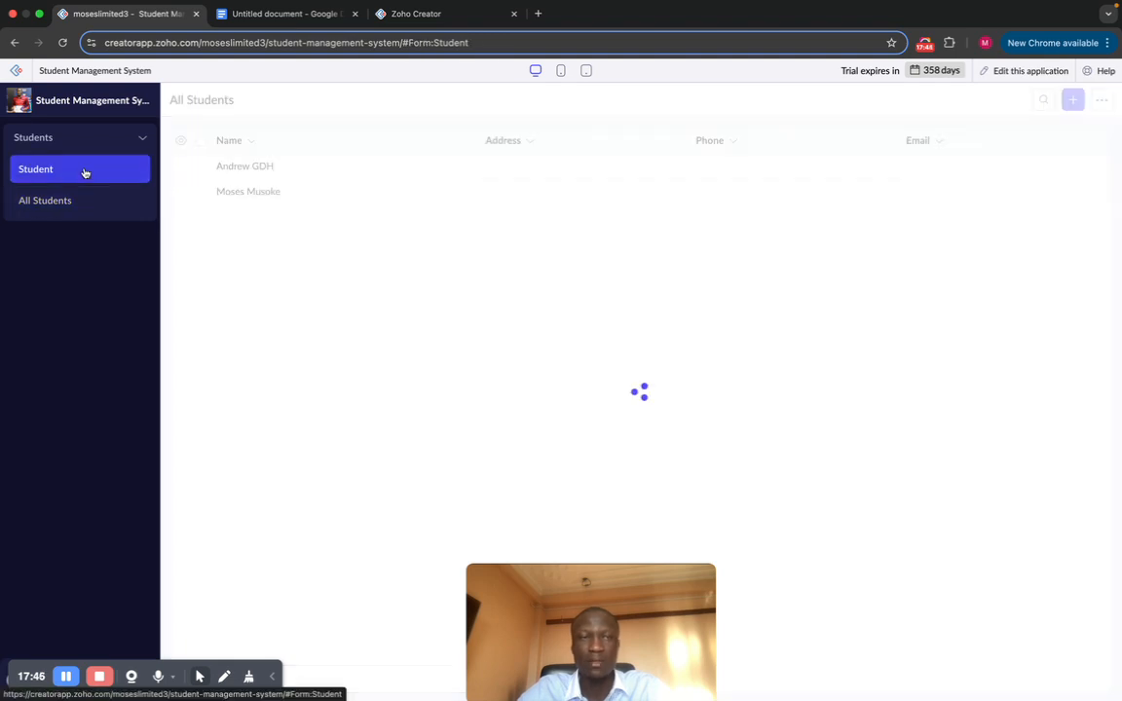
# Step: Enter the student's first and last name, with Munyonyo for both address lines and the city
pyautogui.click(288, 156)
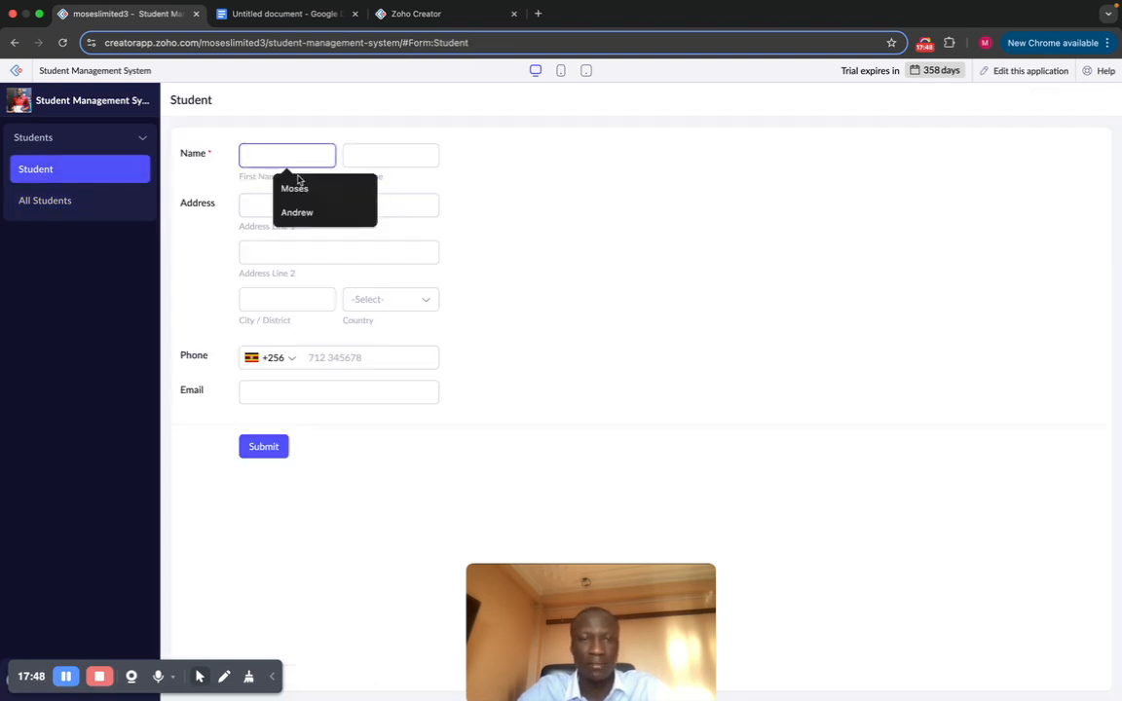
pyautogui.click(296, 188)
pyautogui.click(358, 158)
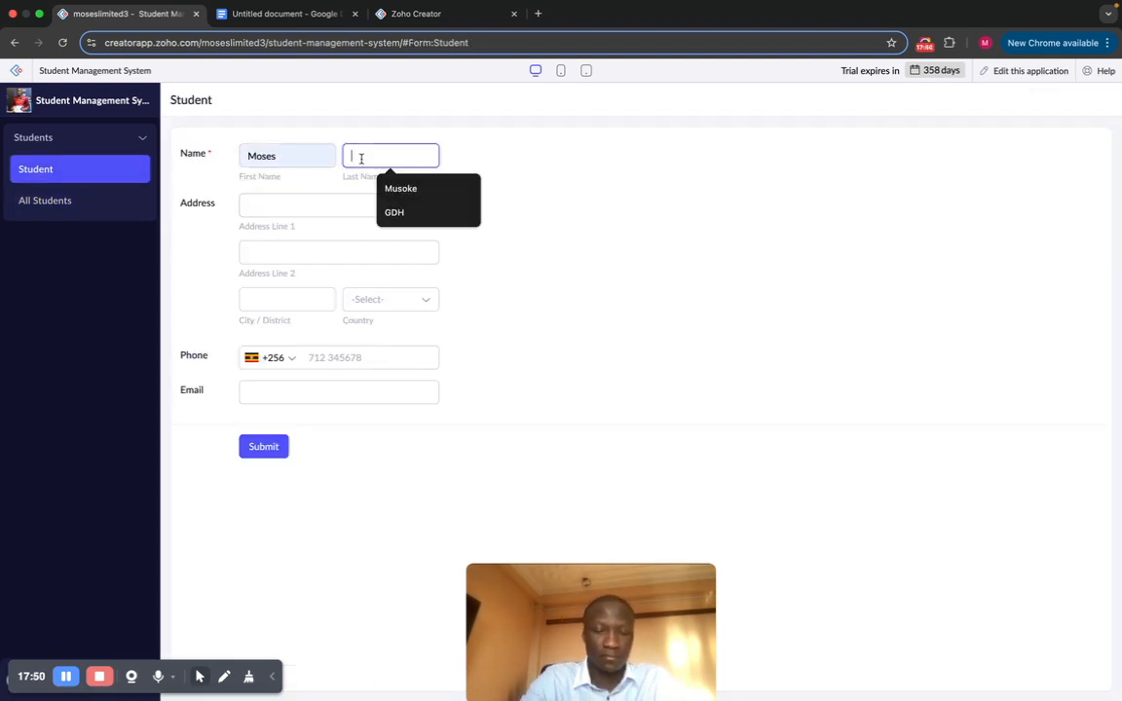
pyautogui.write('Feats')
pyautogui.click(290, 202)
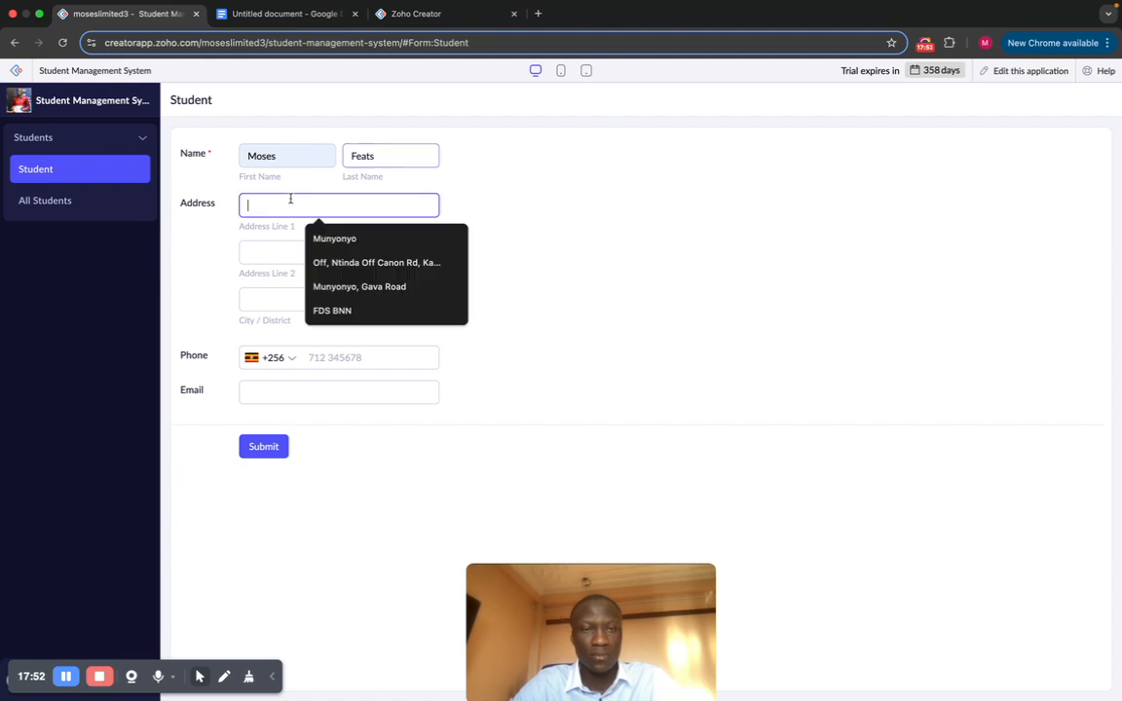
pyautogui.click(334, 238)
pyautogui.click(325, 251)
pyautogui.click(351, 285)
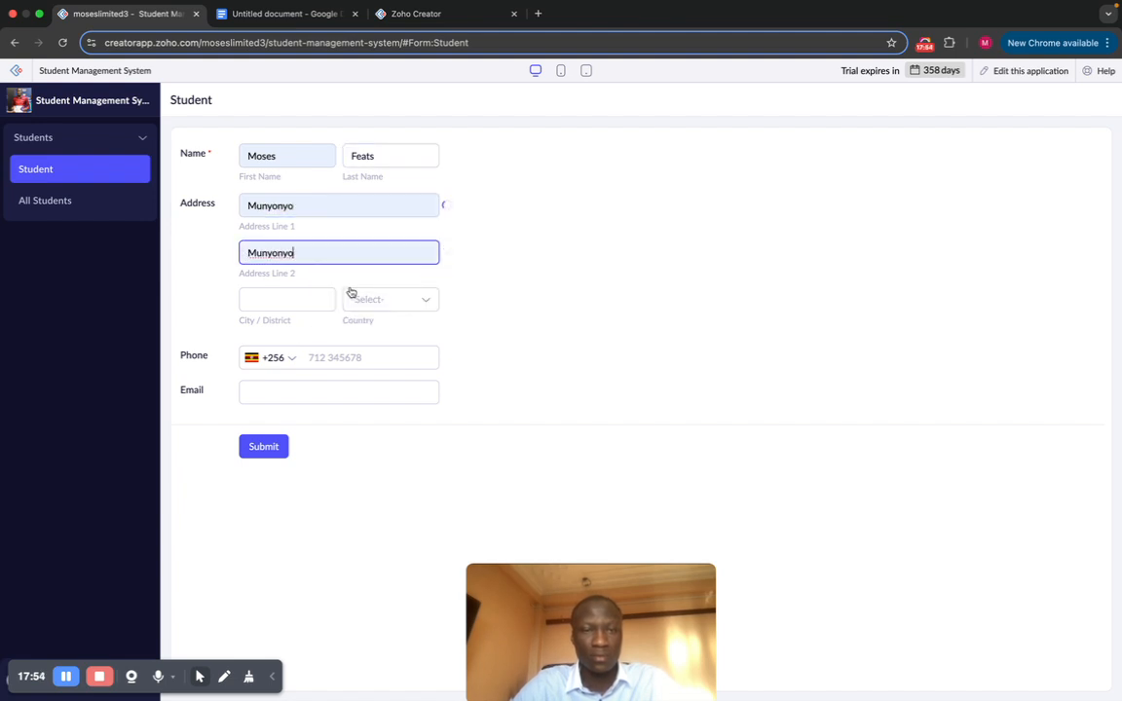
pyautogui.click(287, 297)
pyautogui.click(310, 329)
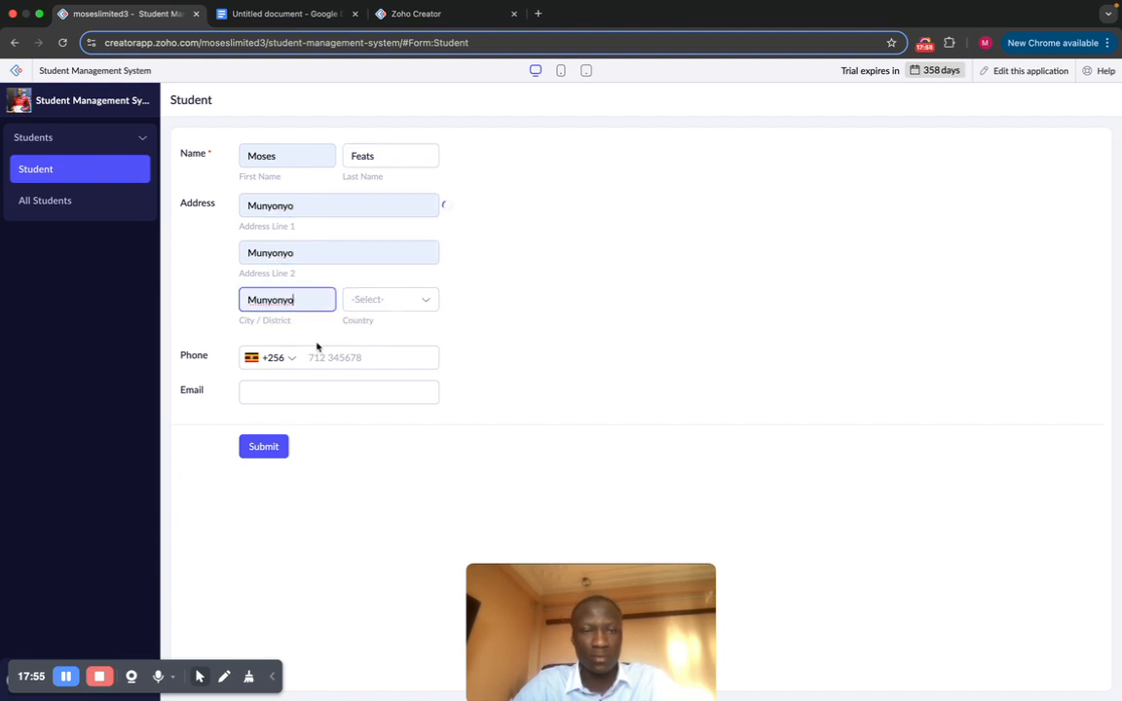
# Step: Set country to Uganda, enter the phone number and saved email, and submit the record
pyautogui.click(389, 307)
pyautogui.write('uga')
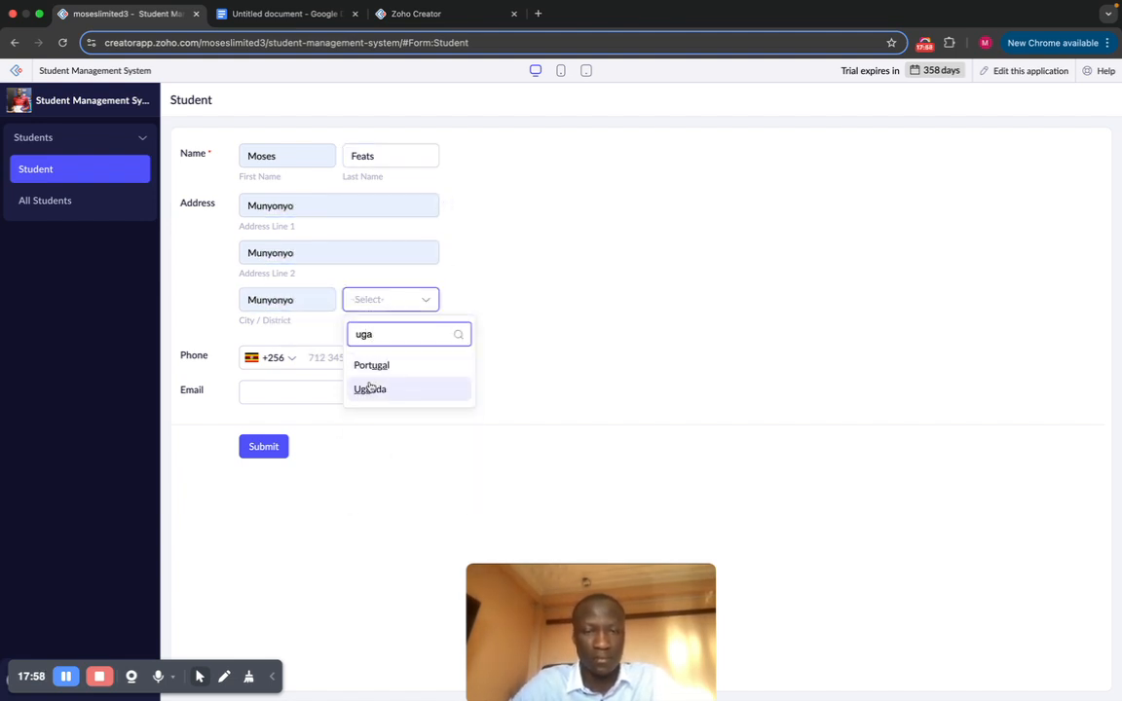
pyautogui.click(369, 389)
pyautogui.click(331, 358)
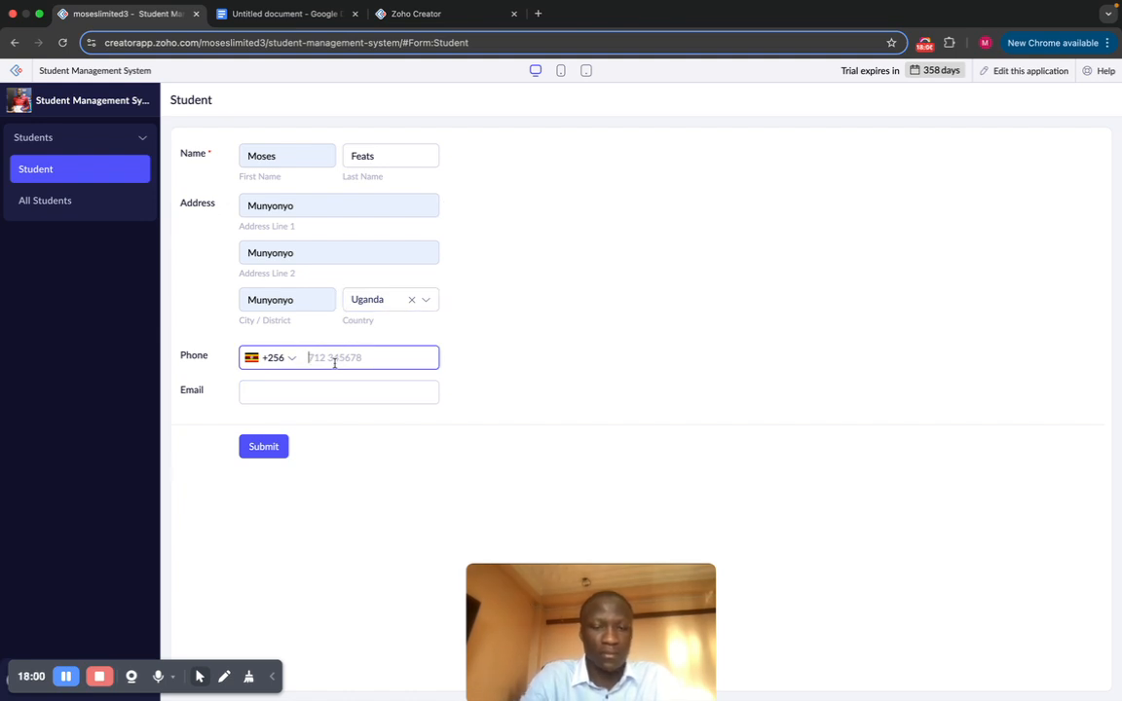
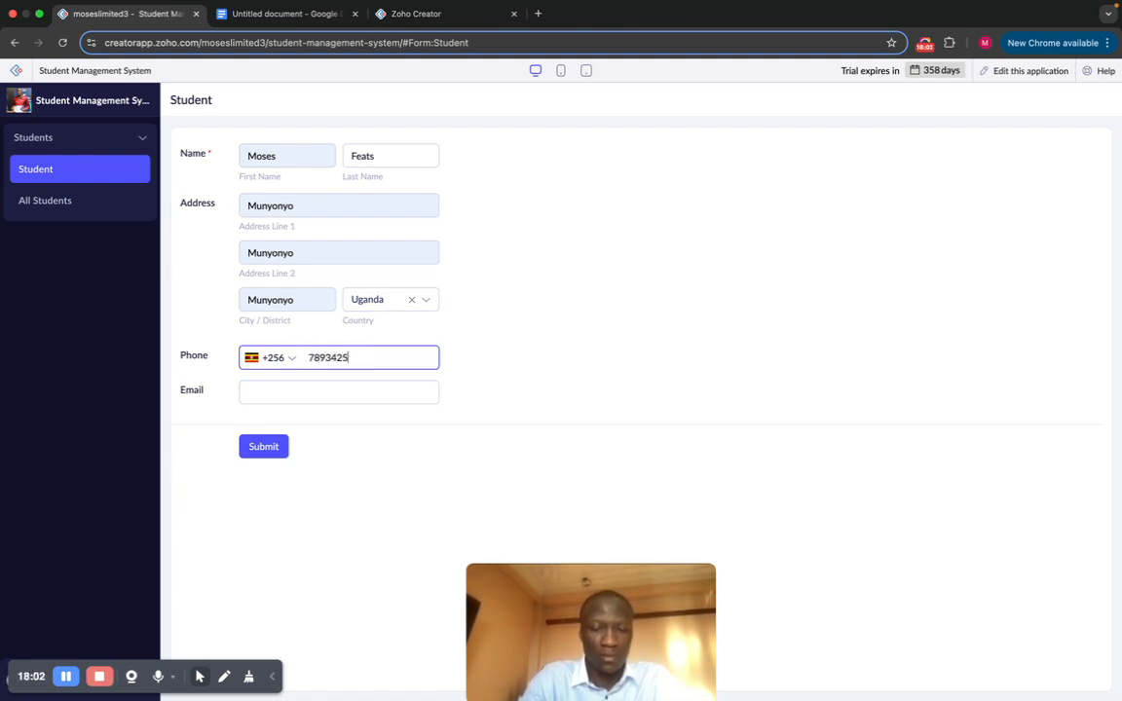
pyautogui.click(292, 398)
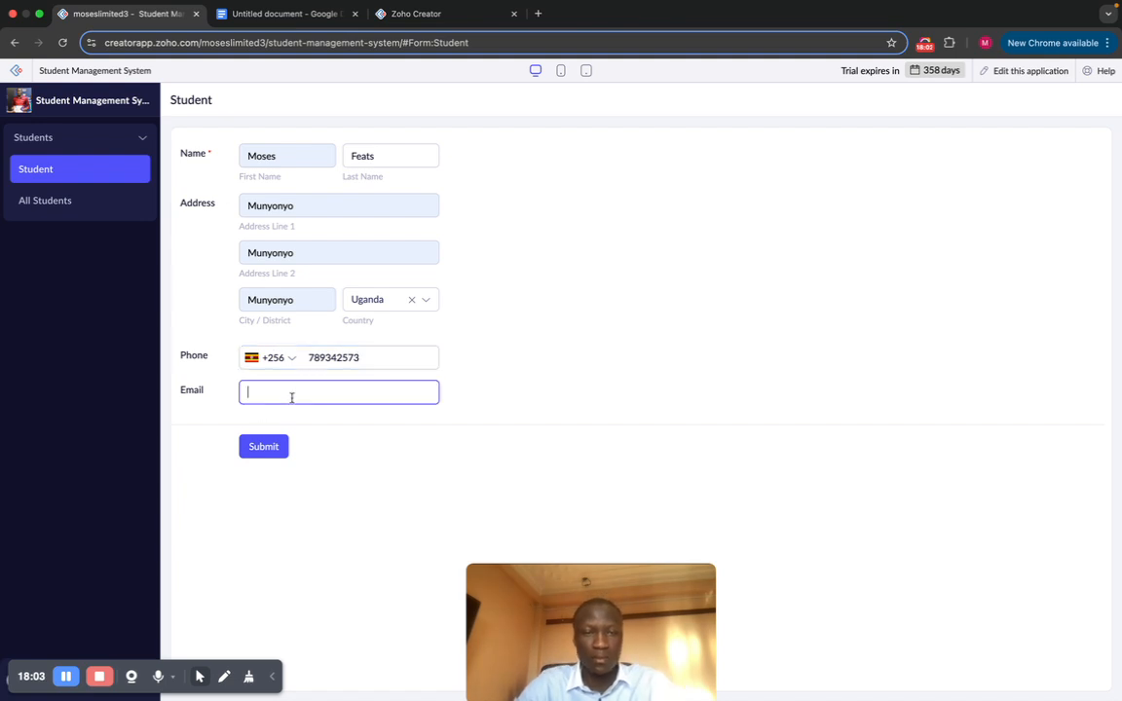
pyautogui.click(242, 468)
pyautogui.click(264, 446)
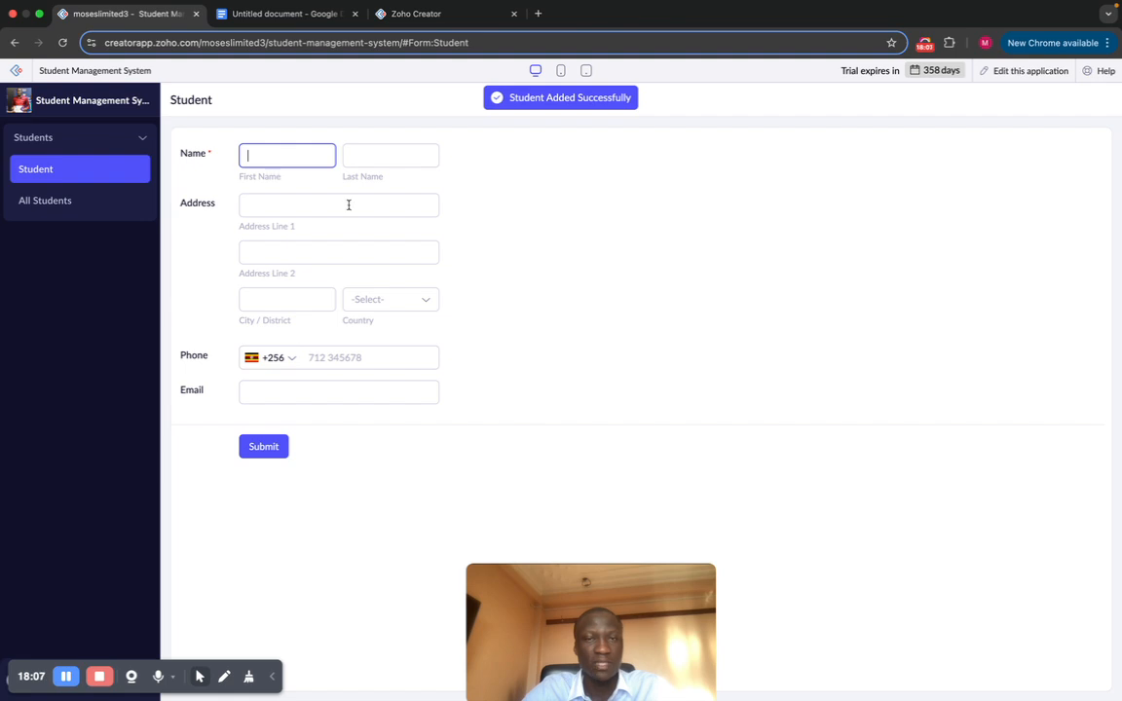
pyautogui.click(54, 205)
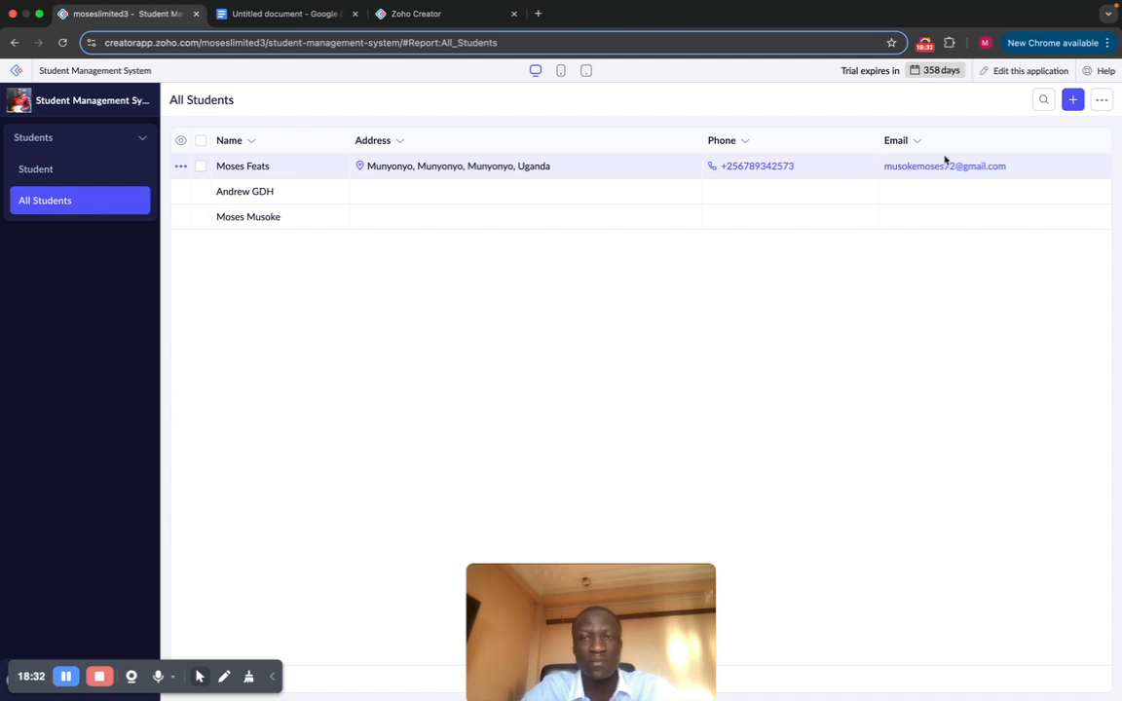
pyautogui.click(72, 168)
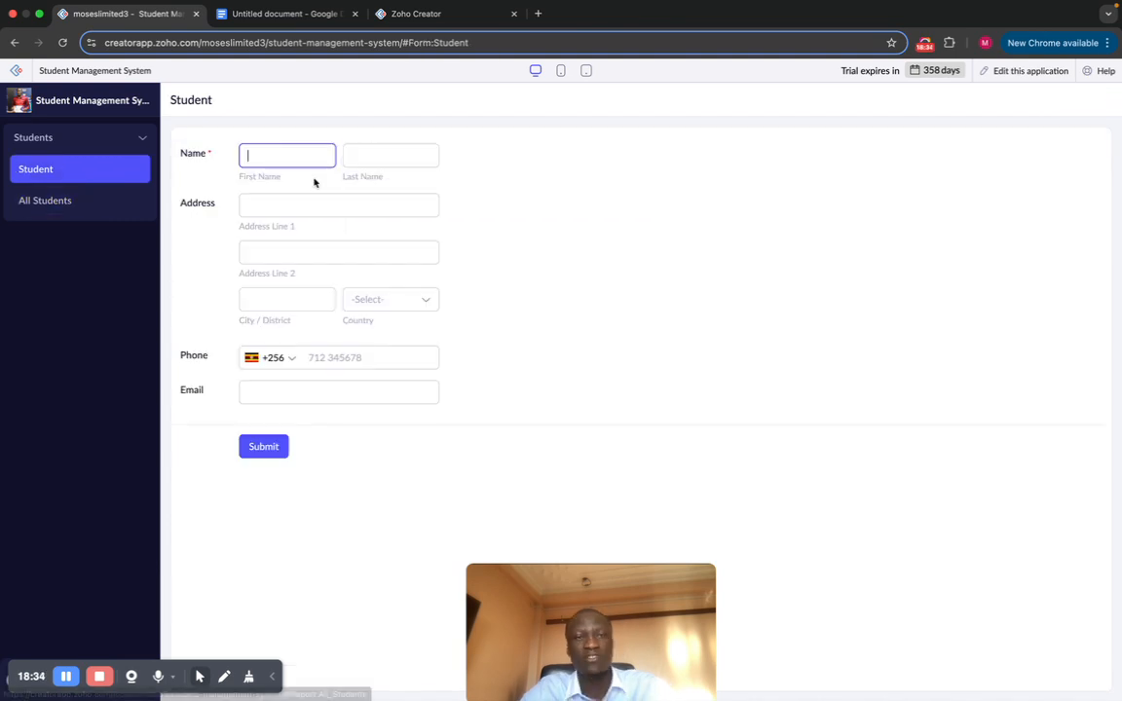
# Step: Enter the student's first and last name, the saved Kampala address, and Munyonyo for line 2 and city
pyautogui.click(280, 150)
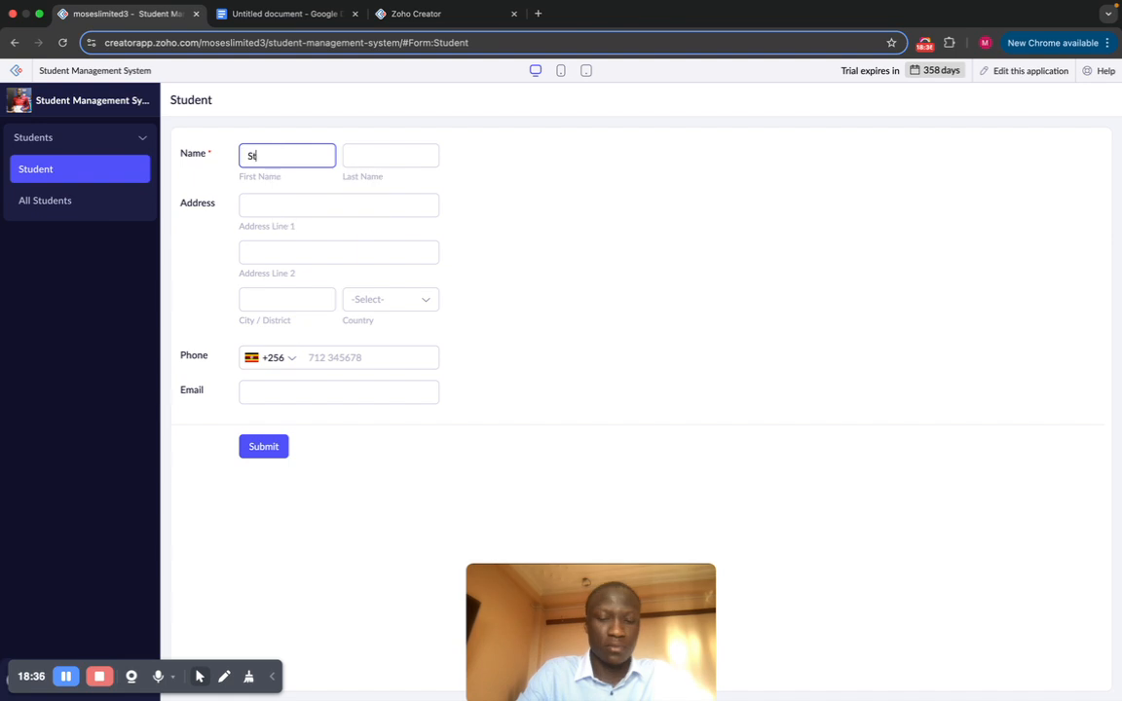
pyautogui.click(371, 151)
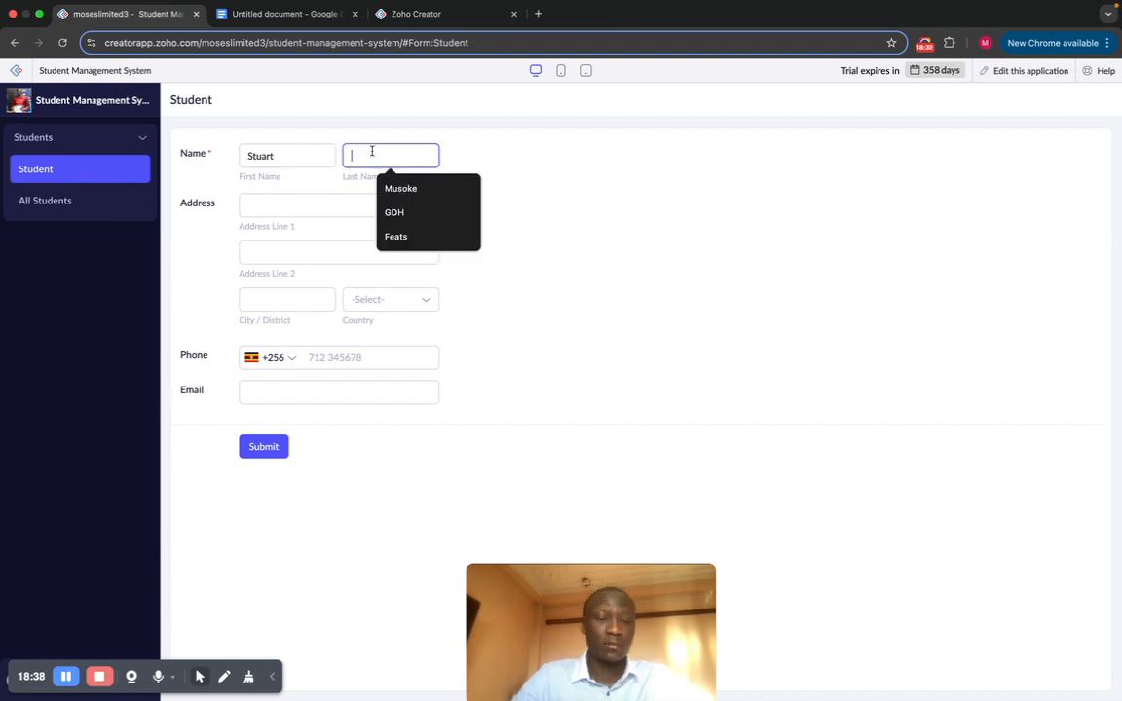
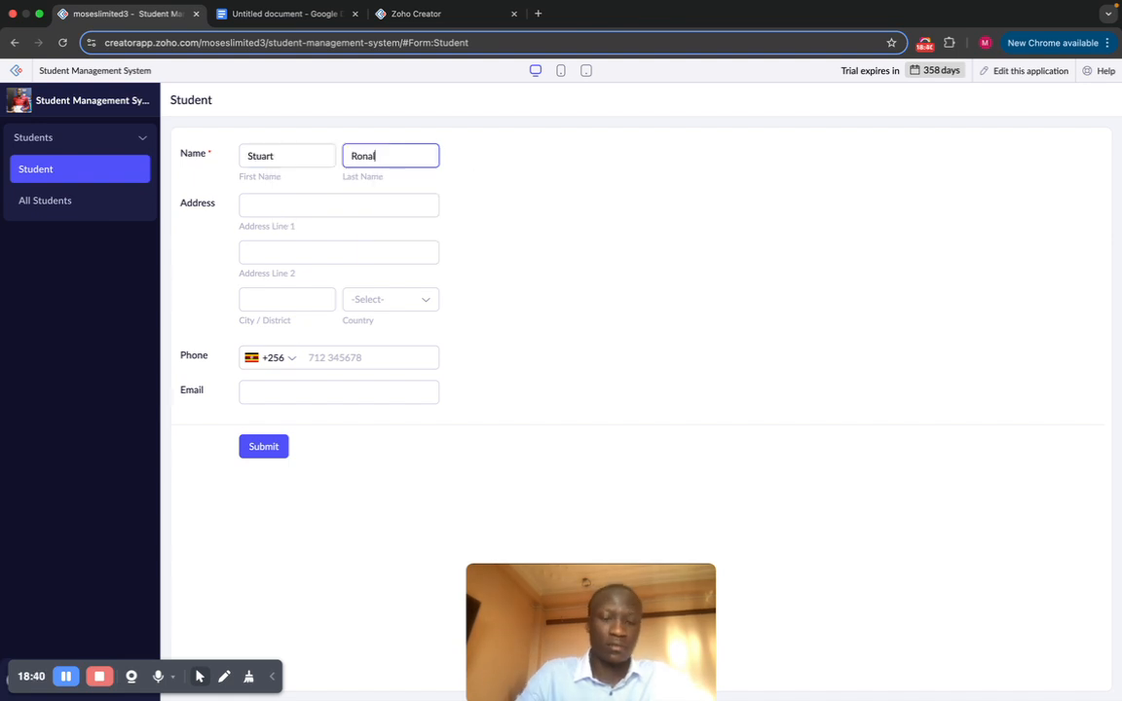
pyautogui.click(317, 208)
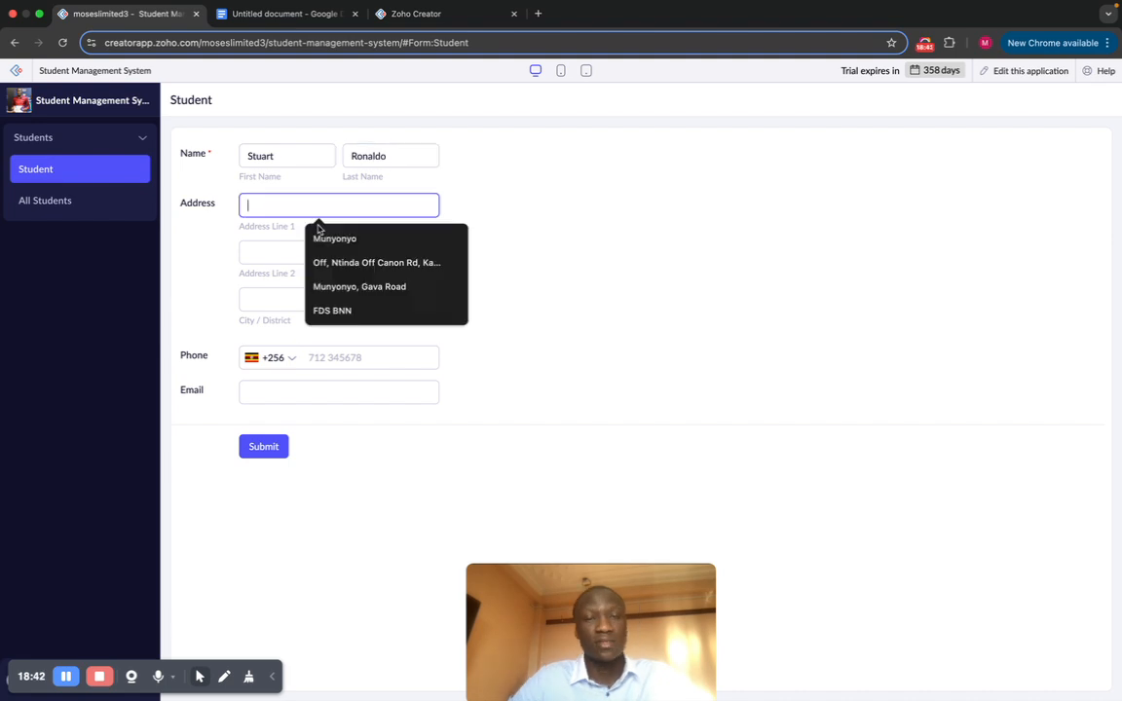
pyautogui.click(321, 262)
pyautogui.click(304, 253)
pyautogui.click(308, 285)
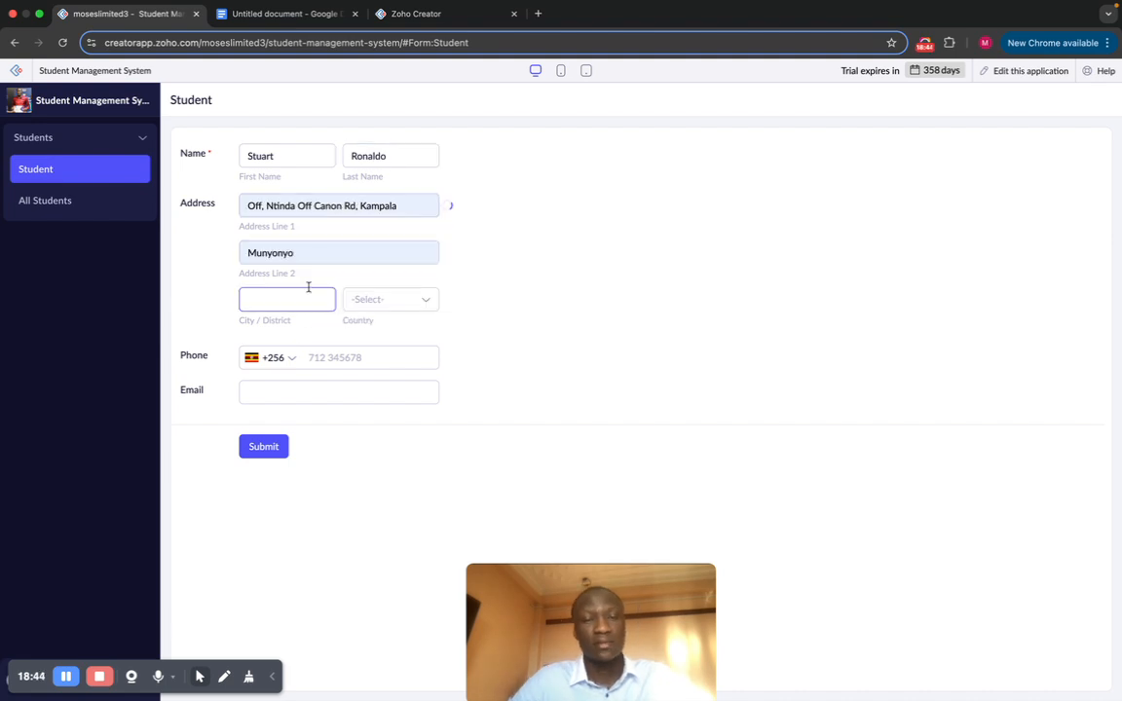
pyautogui.click(312, 333)
# Step: Choose Albania as the country, submit the record, and view All Students now listing four students
pyautogui.click(386, 301)
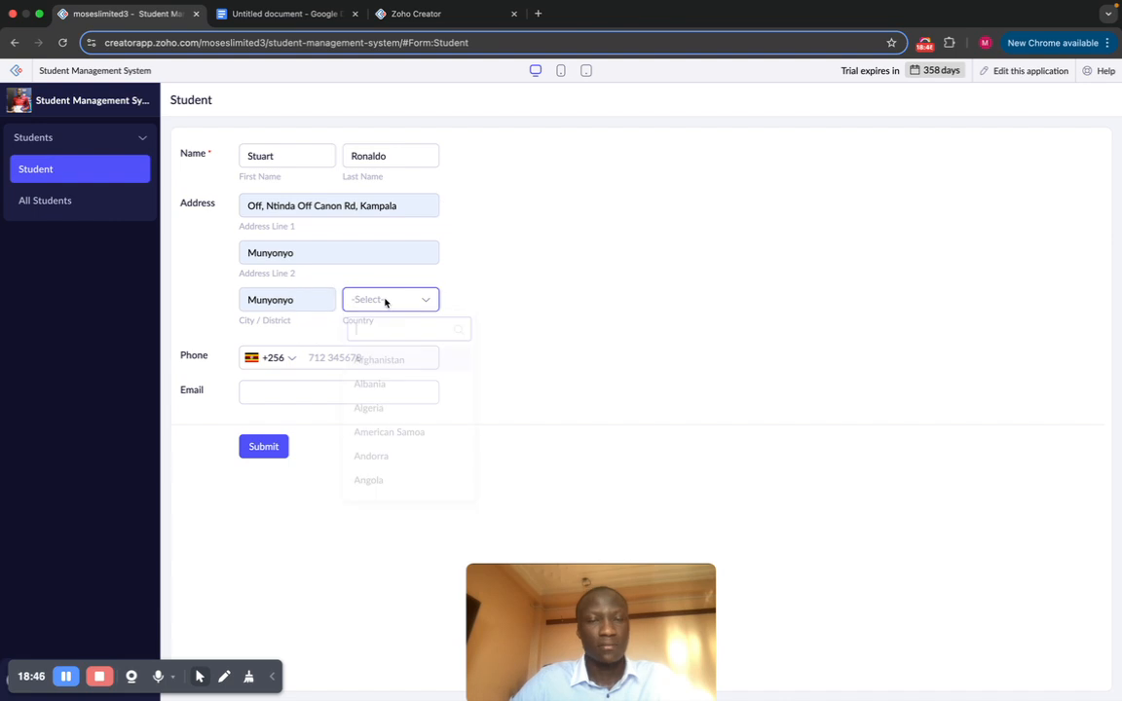
pyautogui.click(368, 385)
pyautogui.click(338, 354)
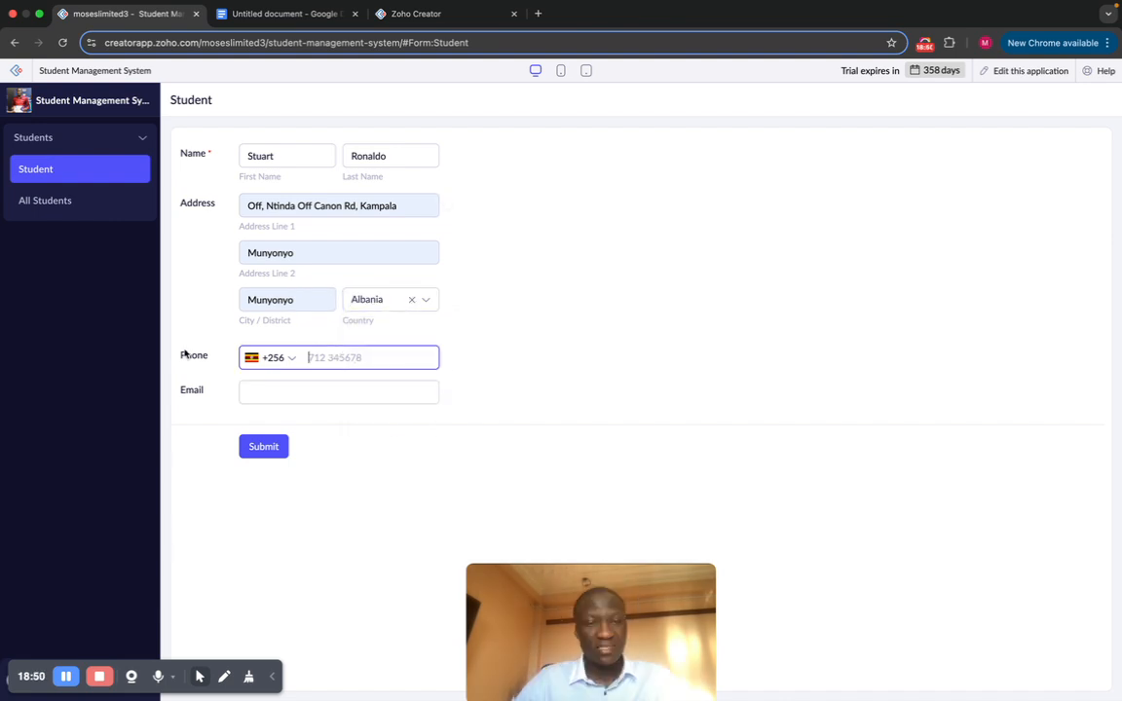
pyautogui.click(261, 448)
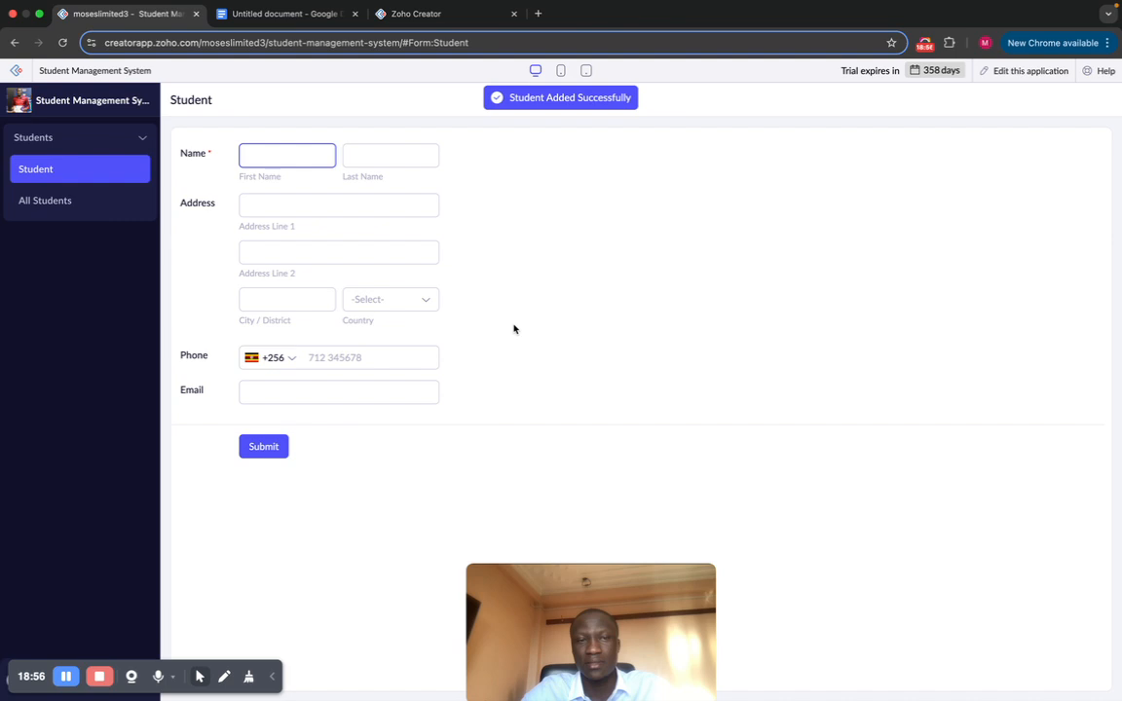
pyautogui.click(79, 202)
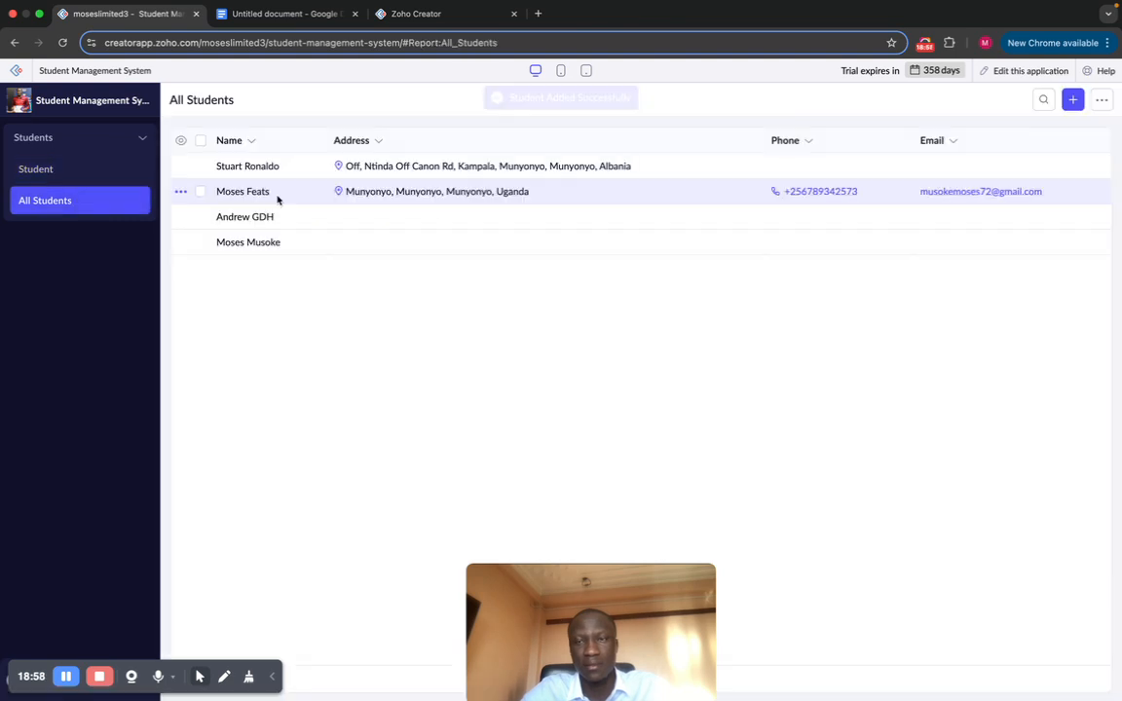
# Step: Return to the Student form and open the app in the Design builder with 'Edit this application'
pyautogui.click(79, 170)
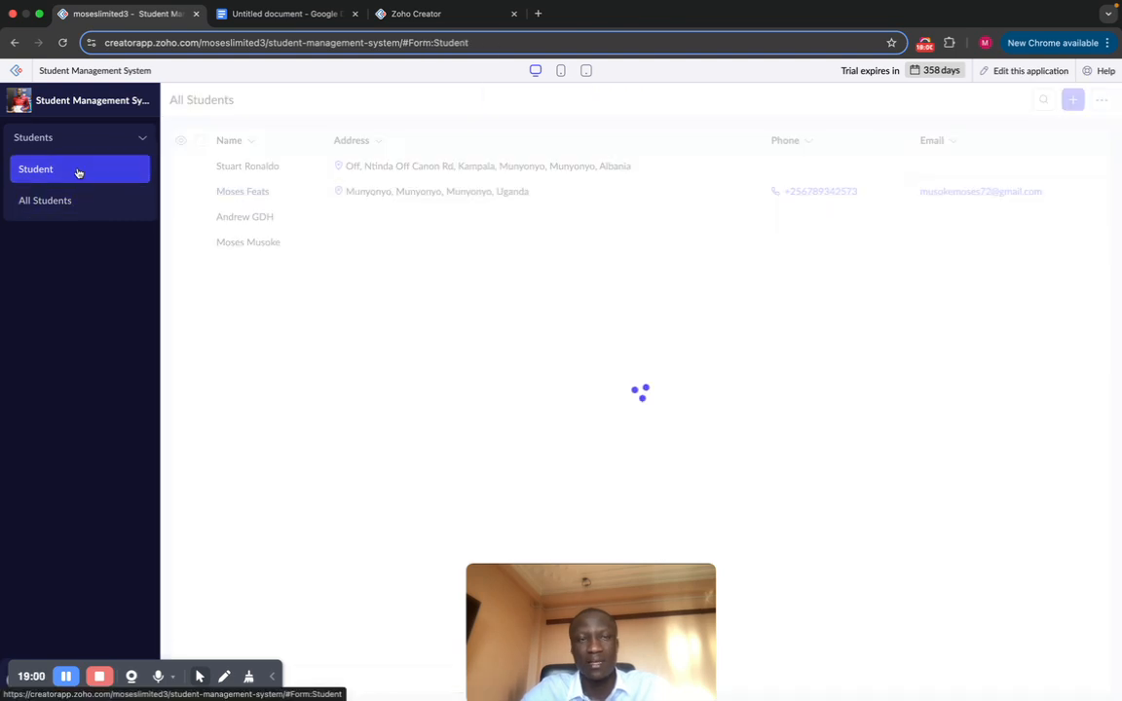
pyautogui.click(1020, 70)
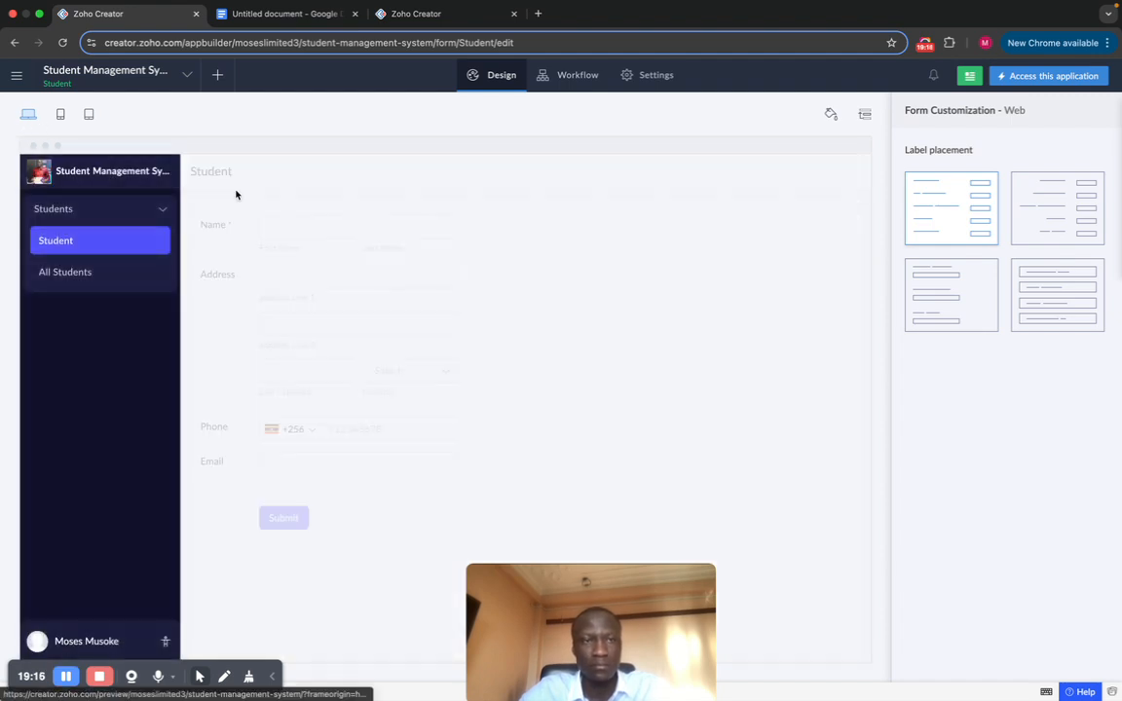
# Step: Open the Student form in the form builder and make Phone mandatory with no duplicate values
pyautogui.click(556, 280)
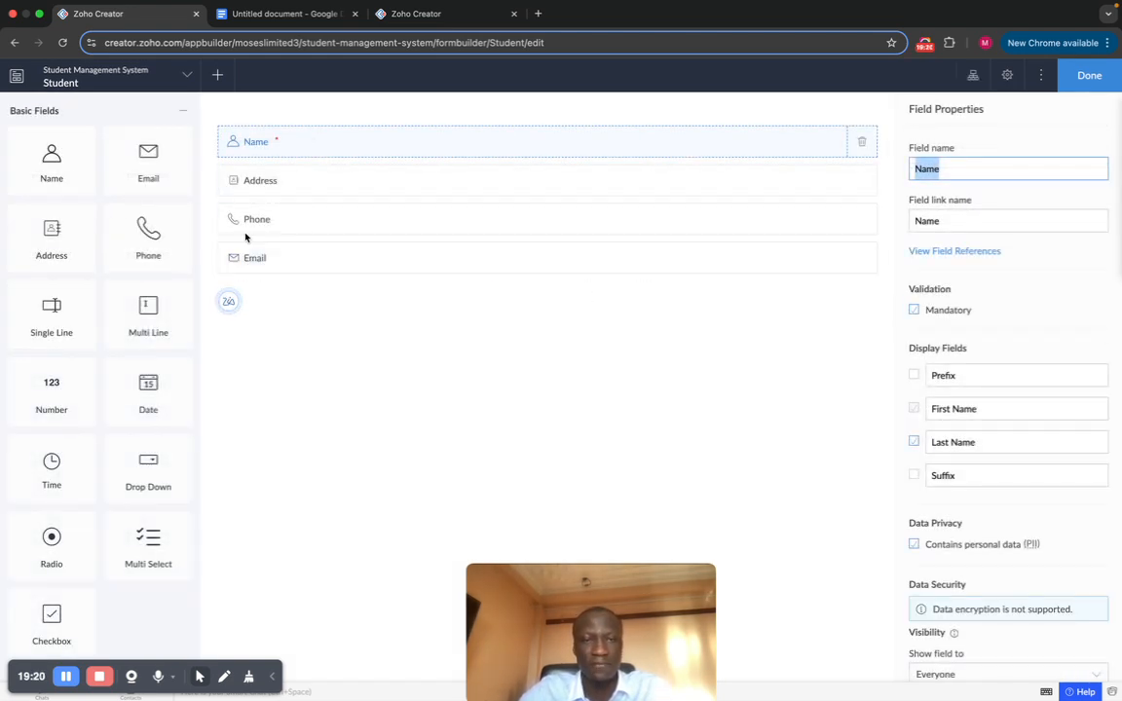
pyautogui.click(375, 230)
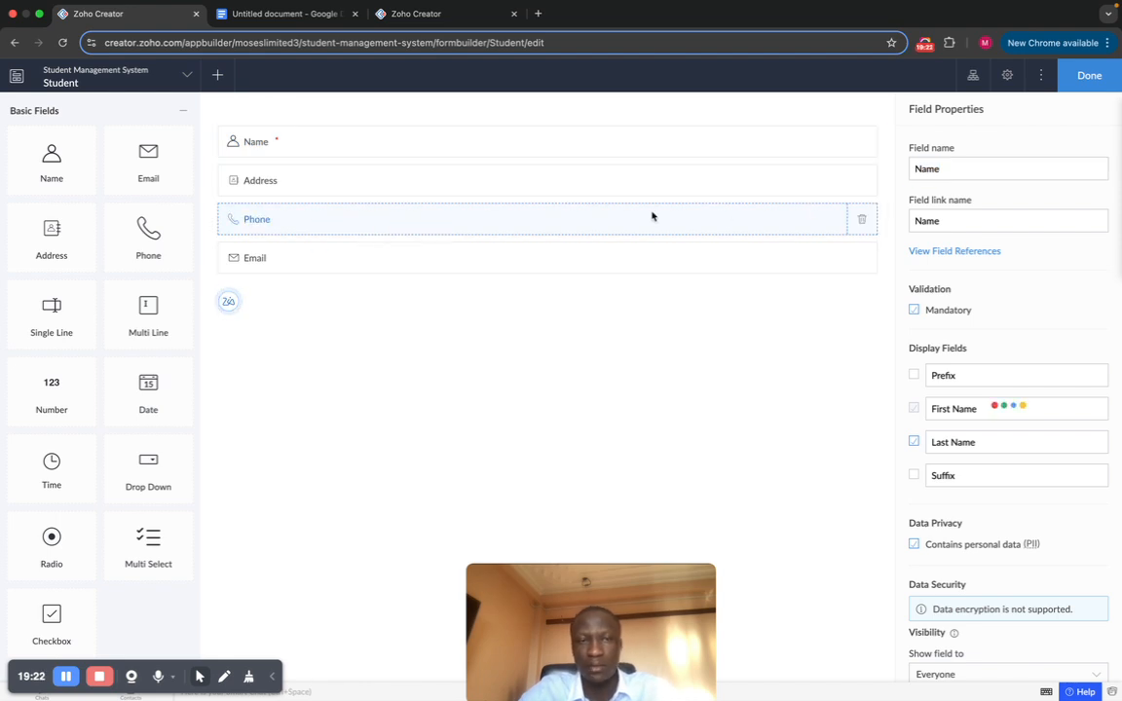
pyautogui.click(914, 310)
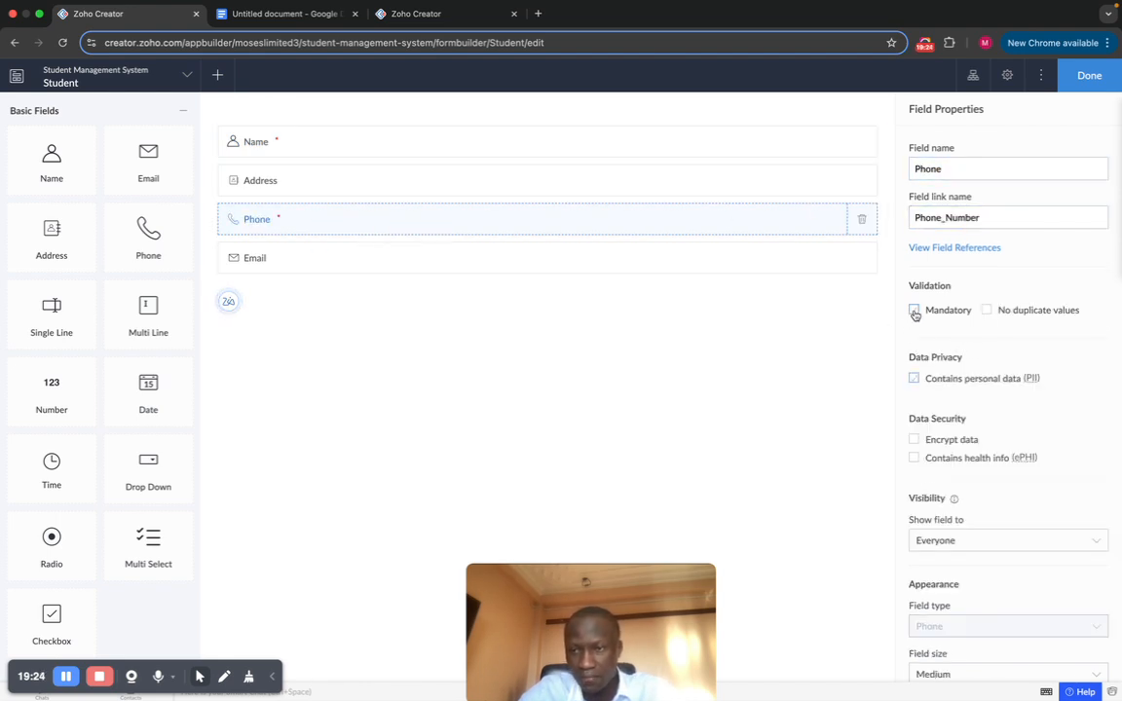
pyautogui.click(988, 312)
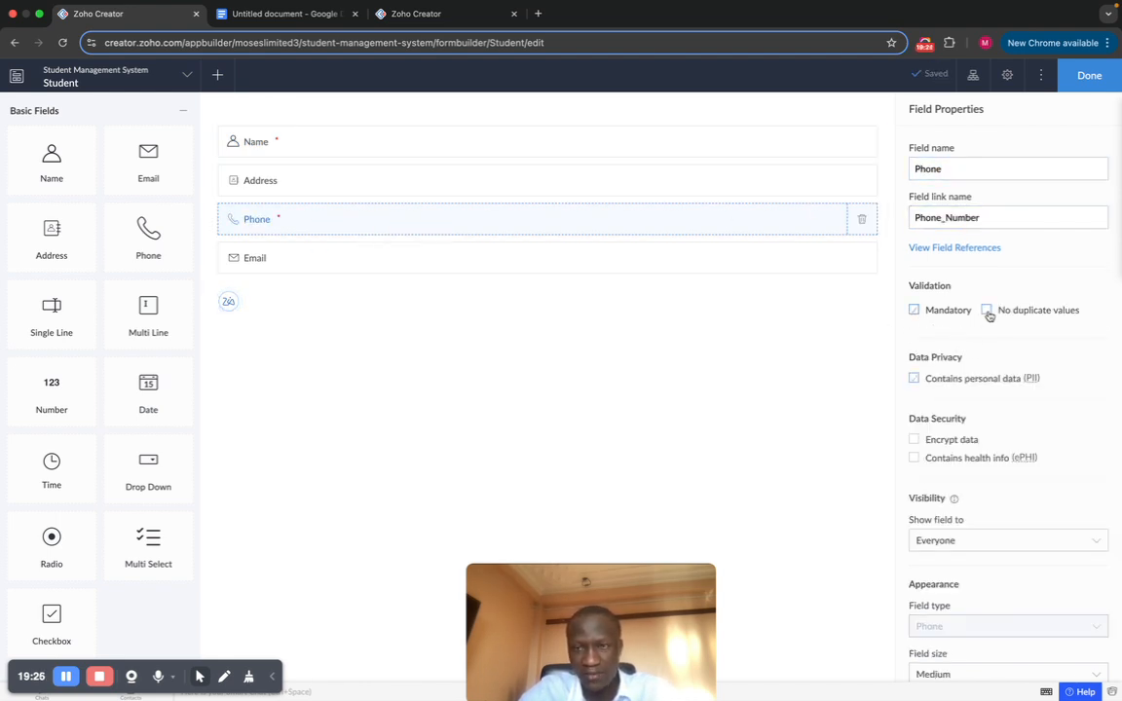
# Step: Make Email mandatory with no duplicates, re-allow duplicate Phone values, and close the builder with Done
pyautogui.click(558, 266)
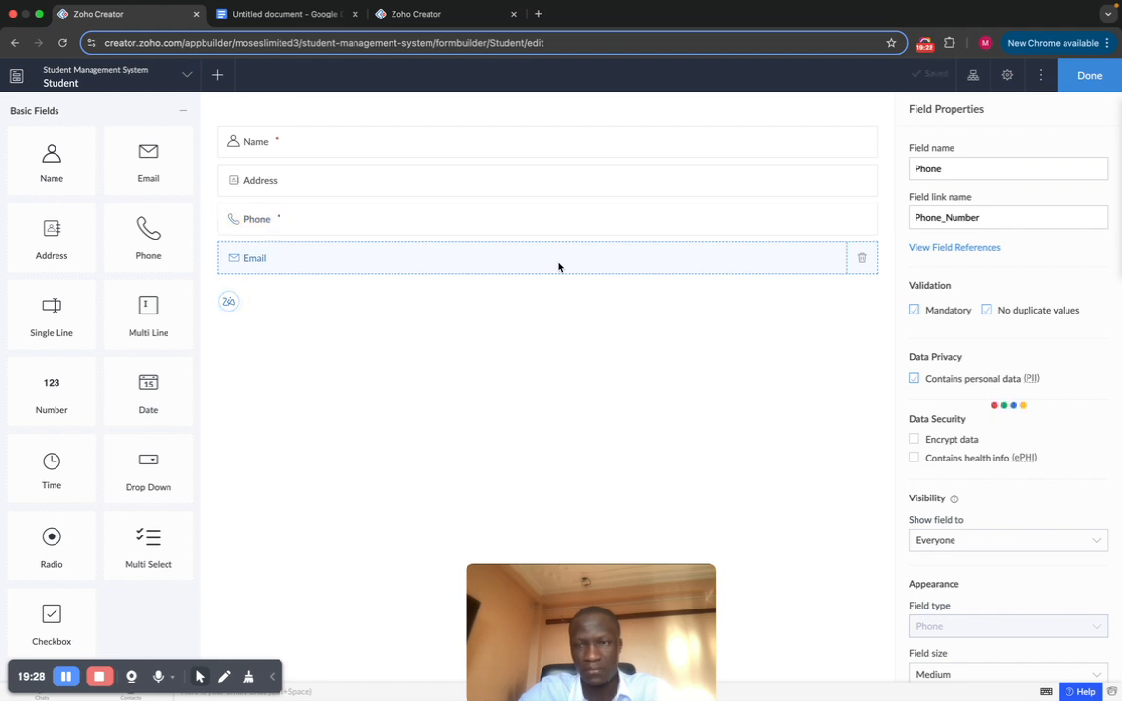
pyautogui.click(914, 313)
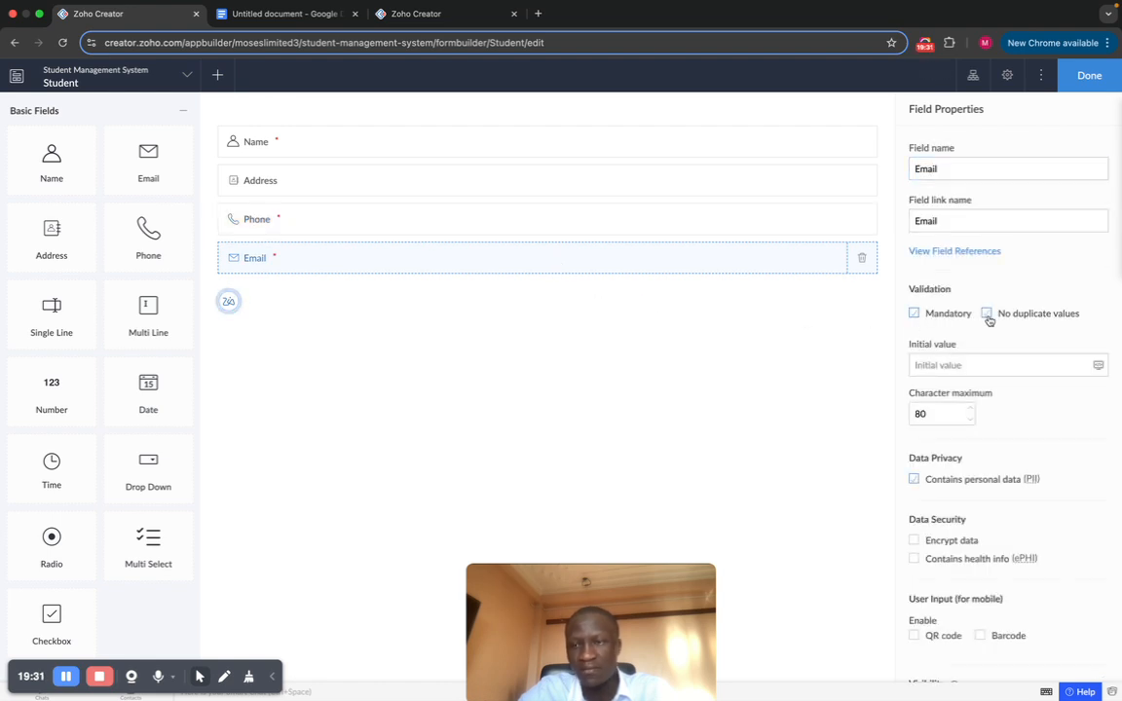
pyautogui.click(987, 313)
pyautogui.click(534, 209)
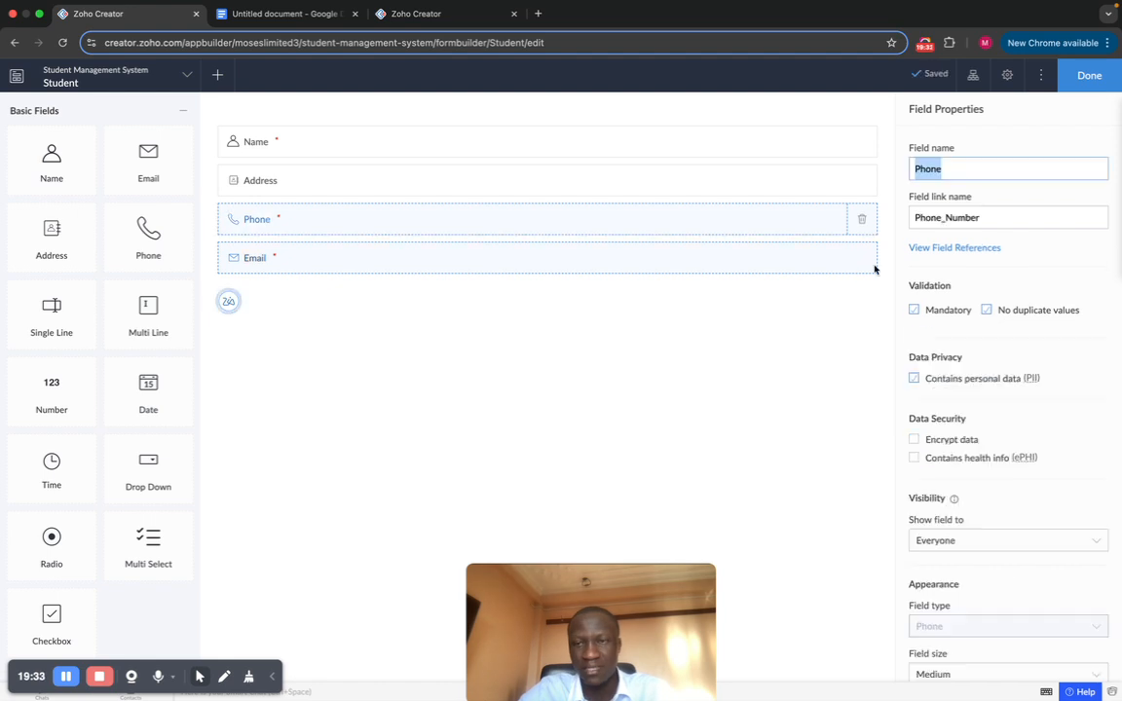
pyautogui.click(990, 314)
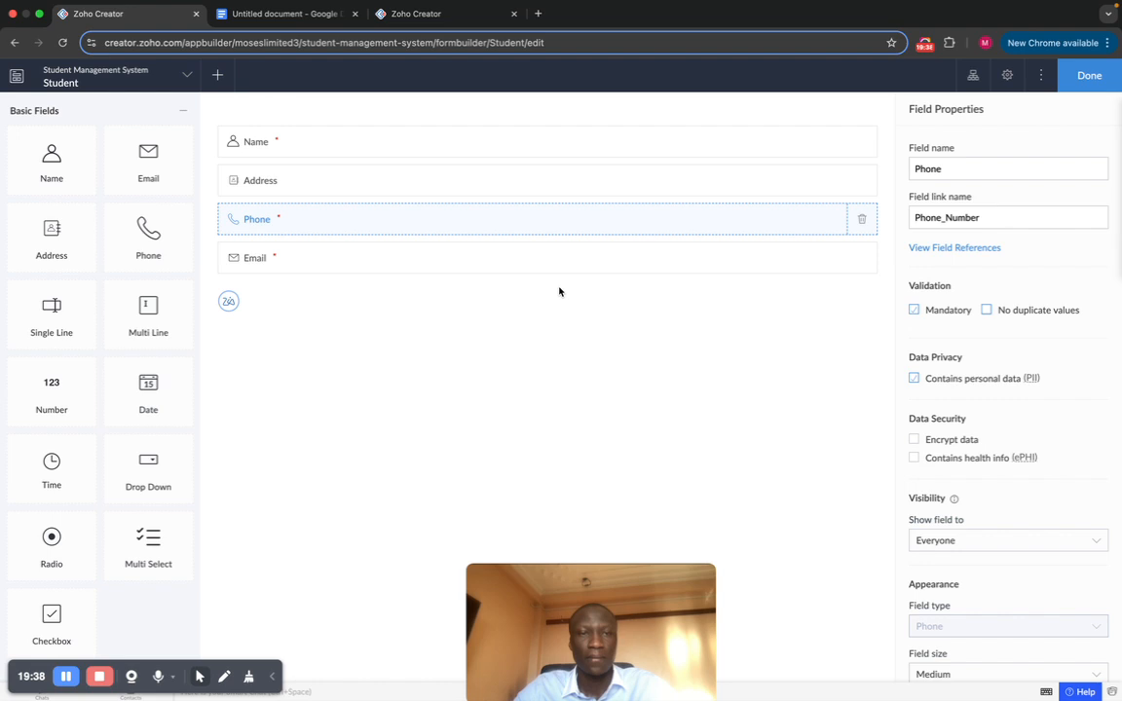
pyautogui.click(505, 187)
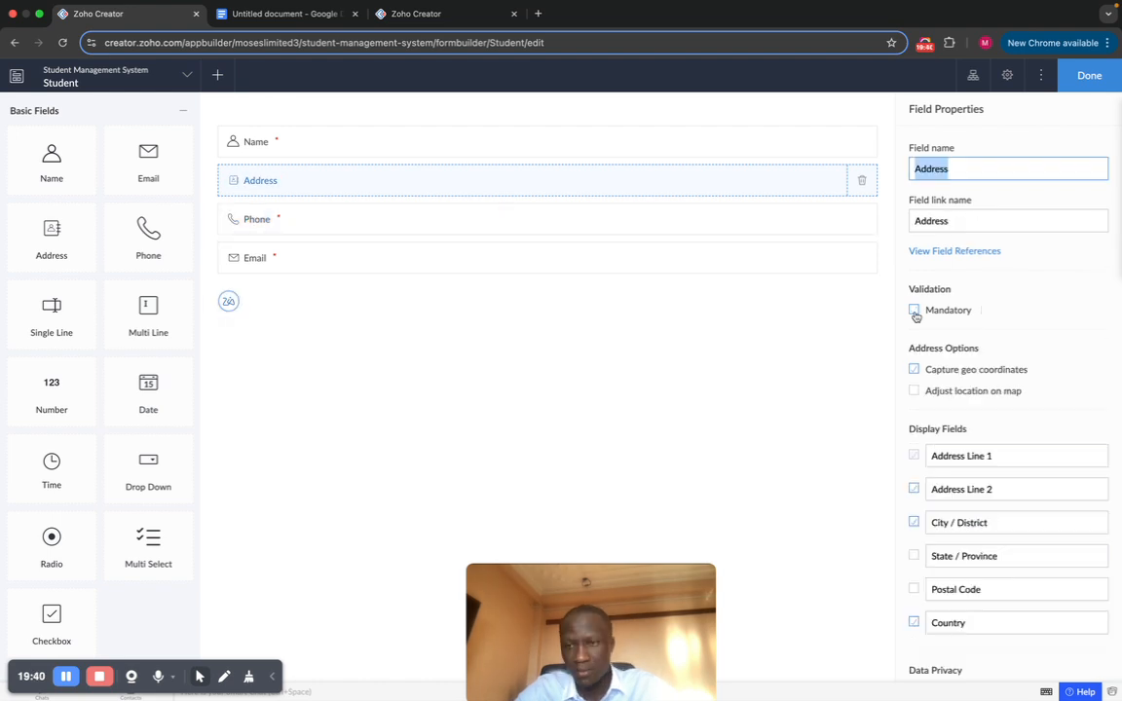
pyautogui.click(1079, 84)
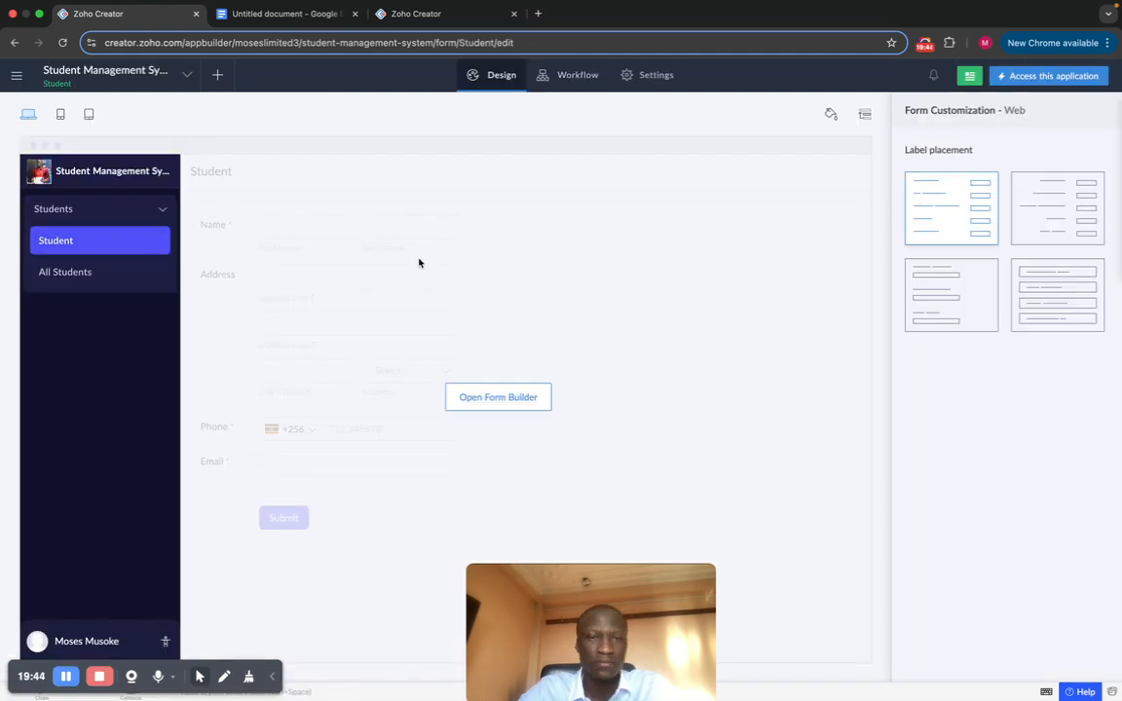
# Step: In the live app, fill the Student form with suggested values and an already-used email, submit, and dismiss the error
pyautogui.click(1042, 82)
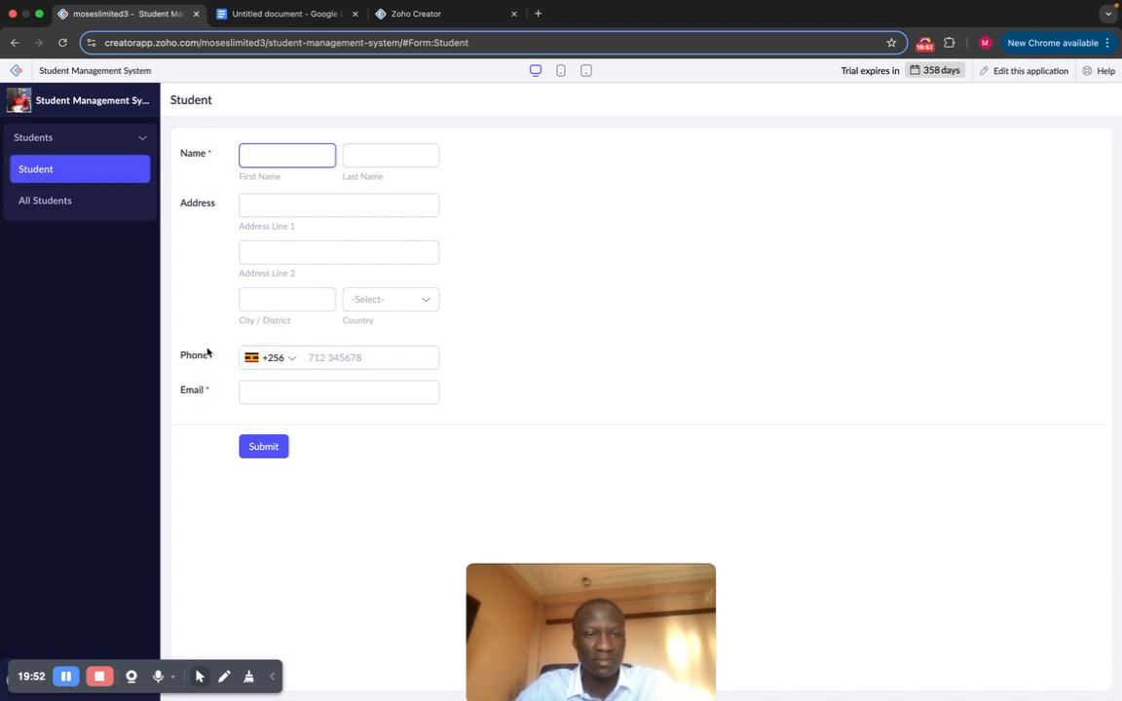
pyautogui.click(303, 154)
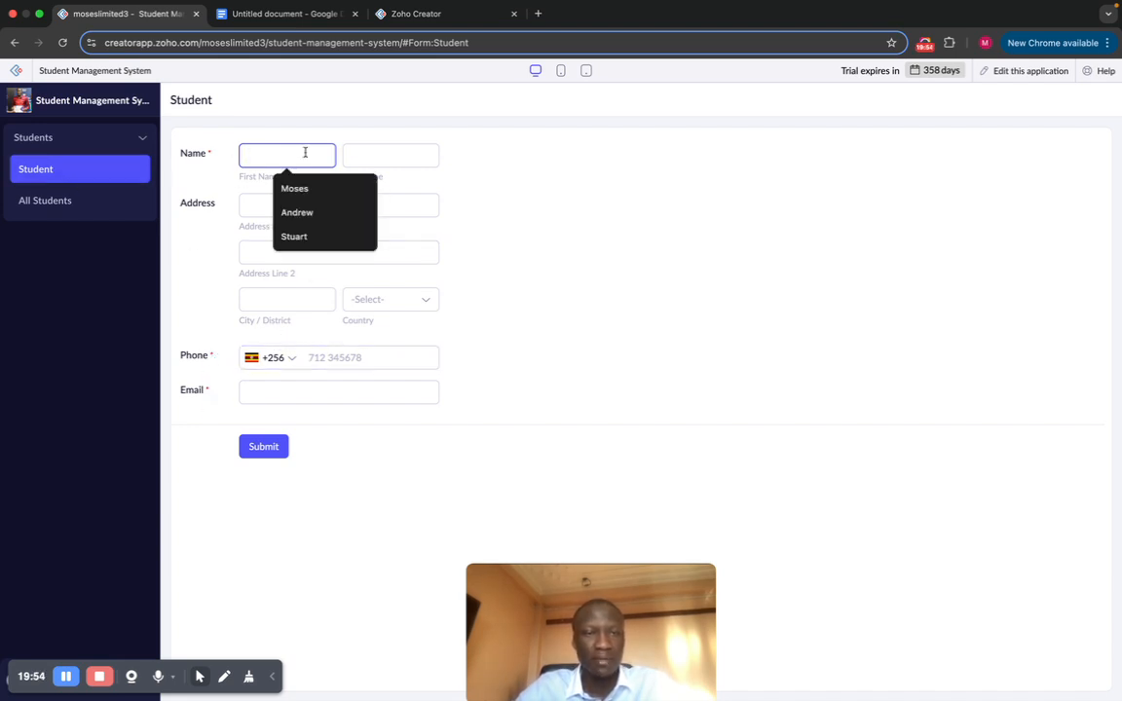
pyautogui.click(364, 212)
pyautogui.click(358, 156)
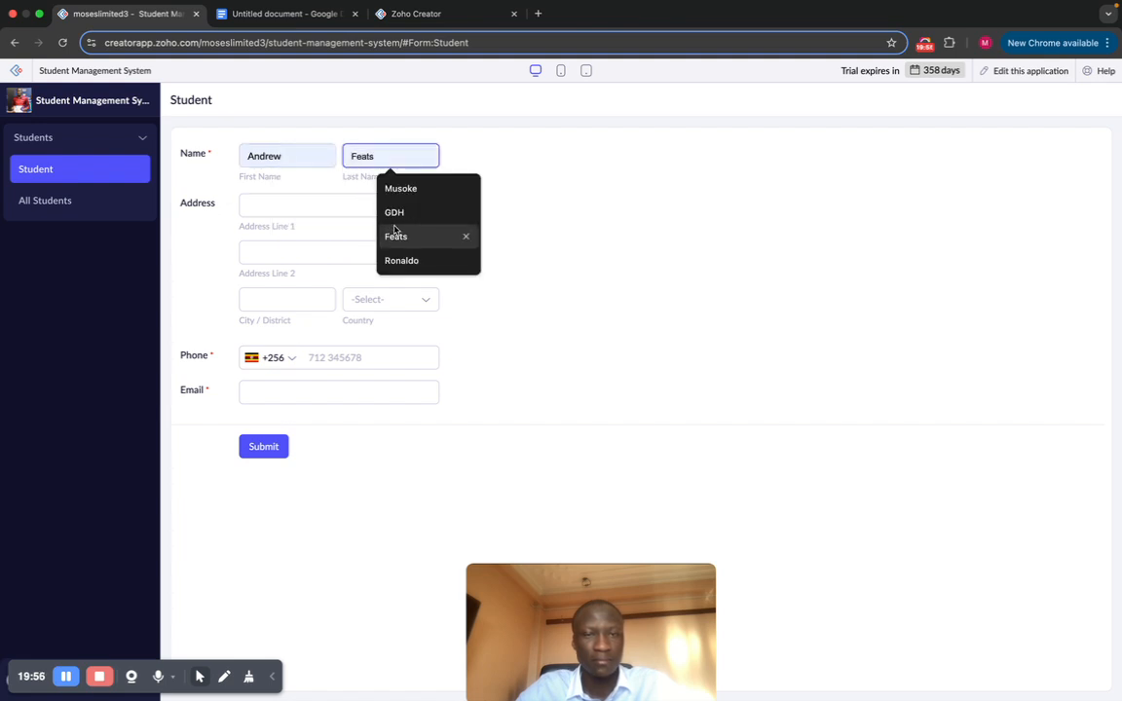
pyautogui.click(396, 236)
pyautogui.click(284, 203)
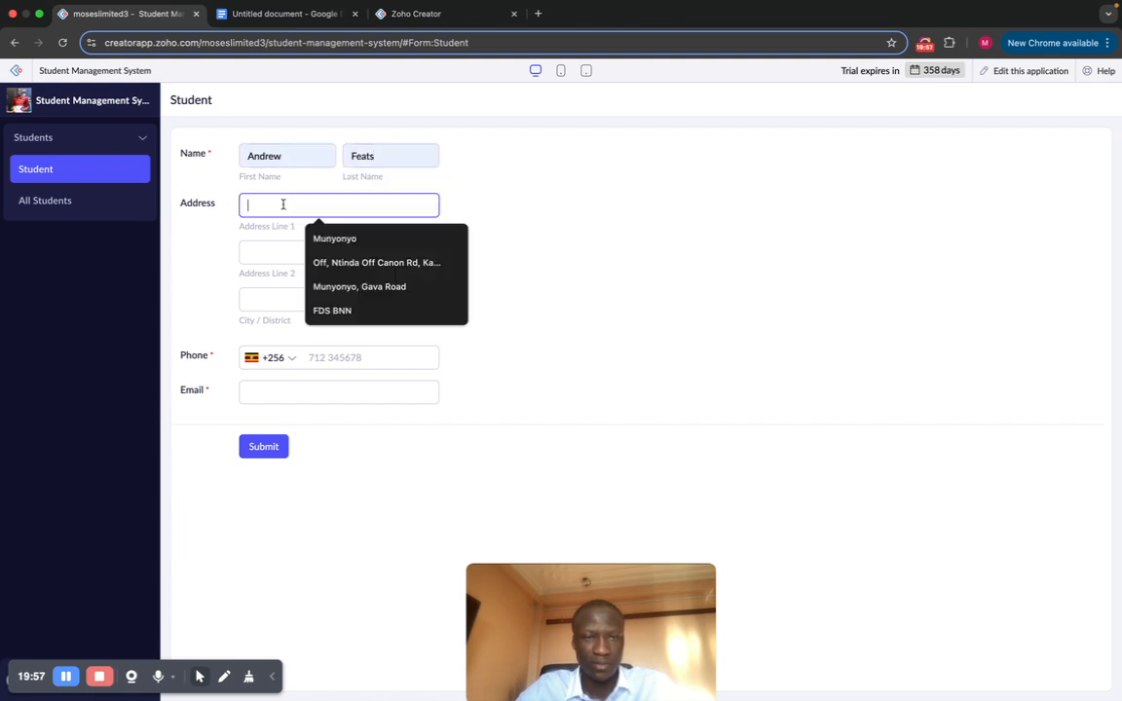
pyautogui.click(333, 263)
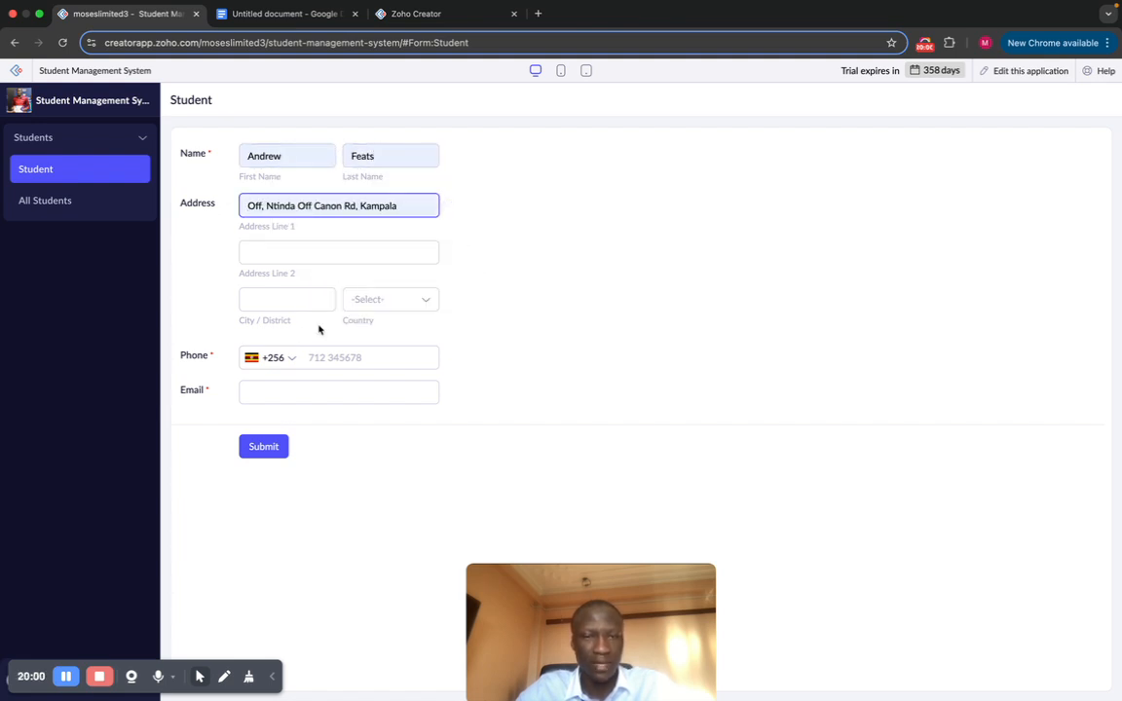
pyautogui.click(325, 358)
pyautogui.click(298, 383)
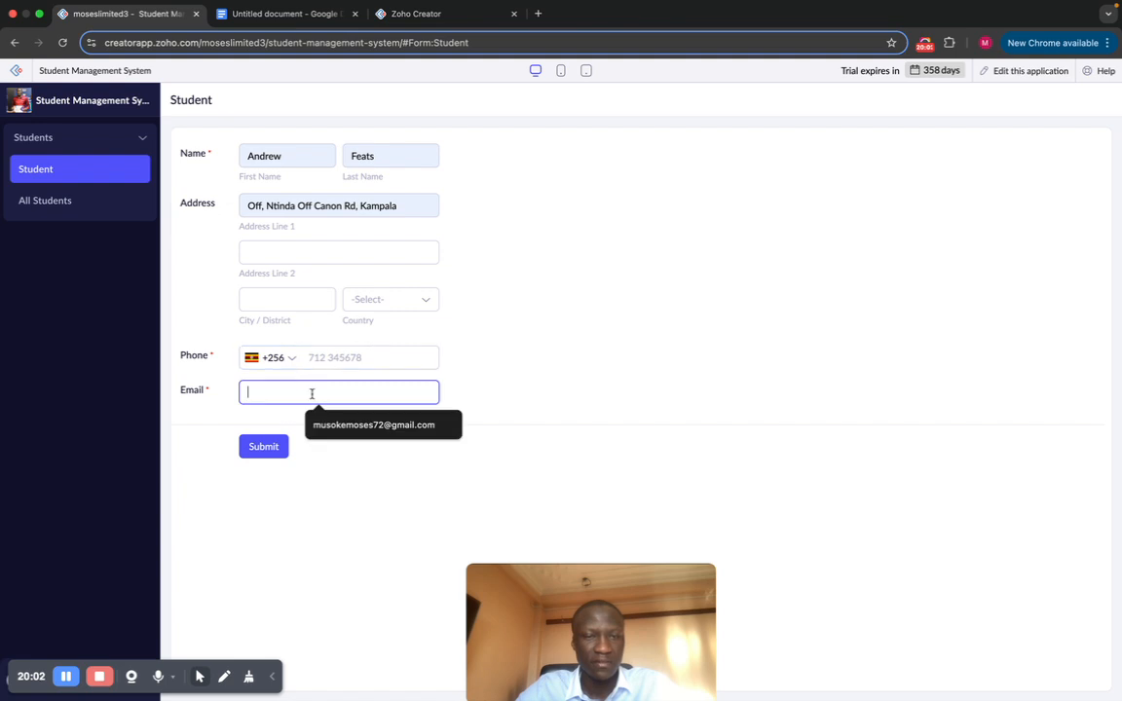
pyautogui.click(362, 426)
pyautogui.click(263, 446)
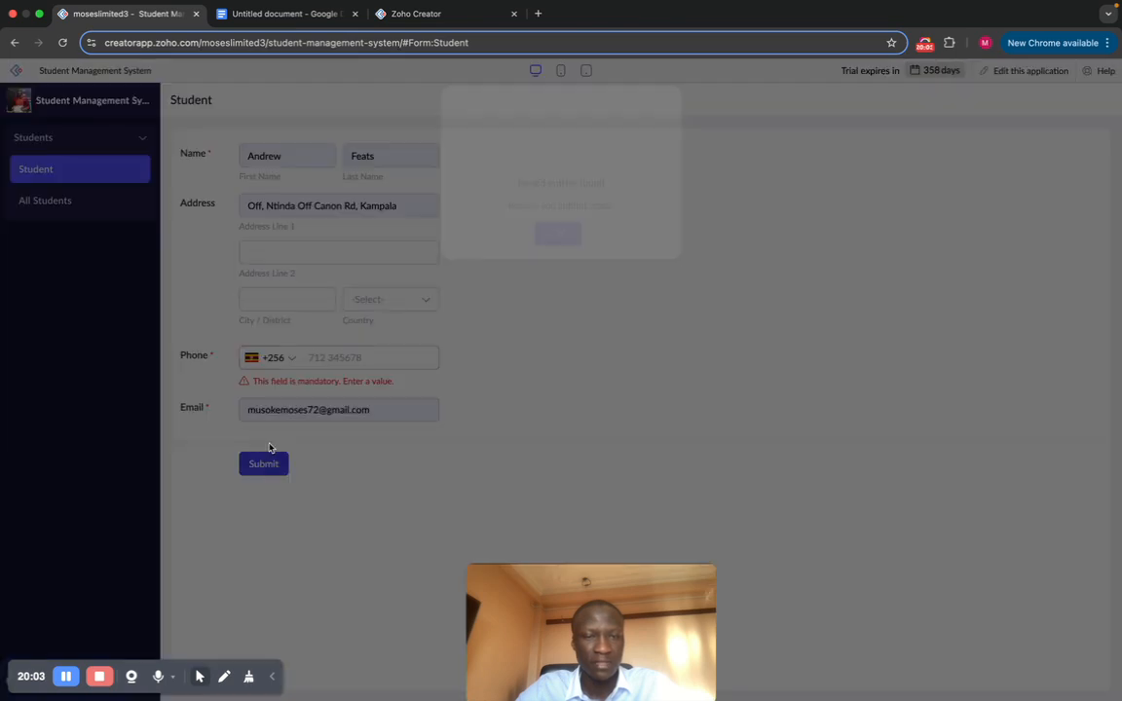
pyautogui.click(558, 241)
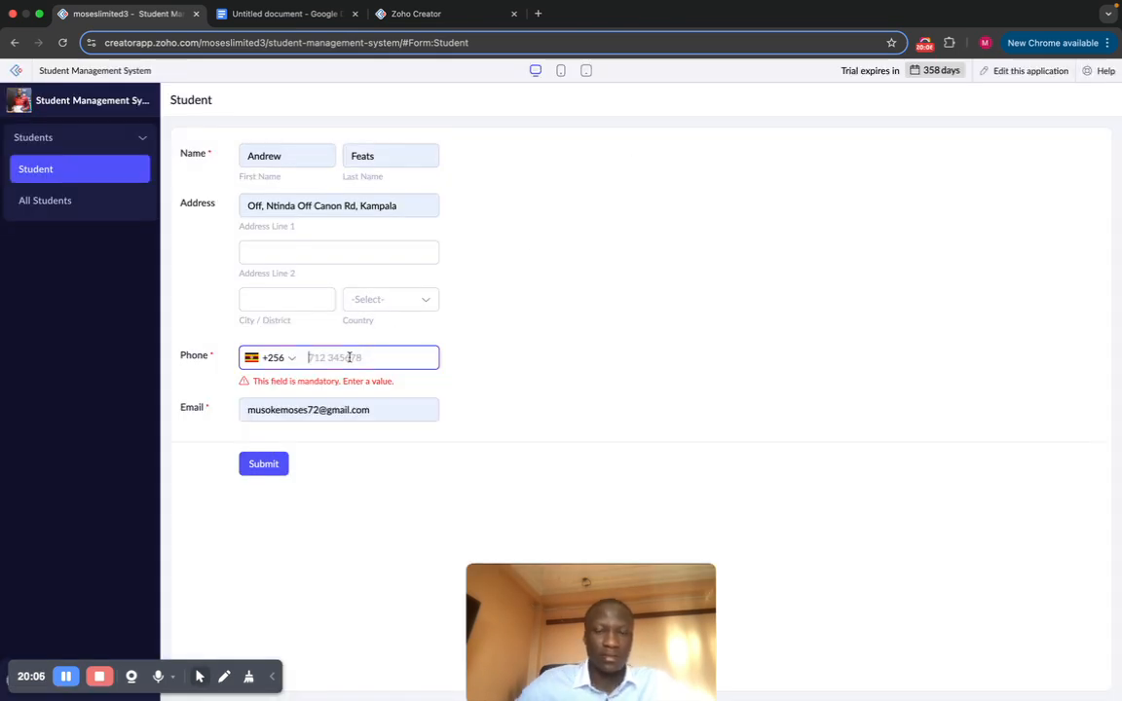
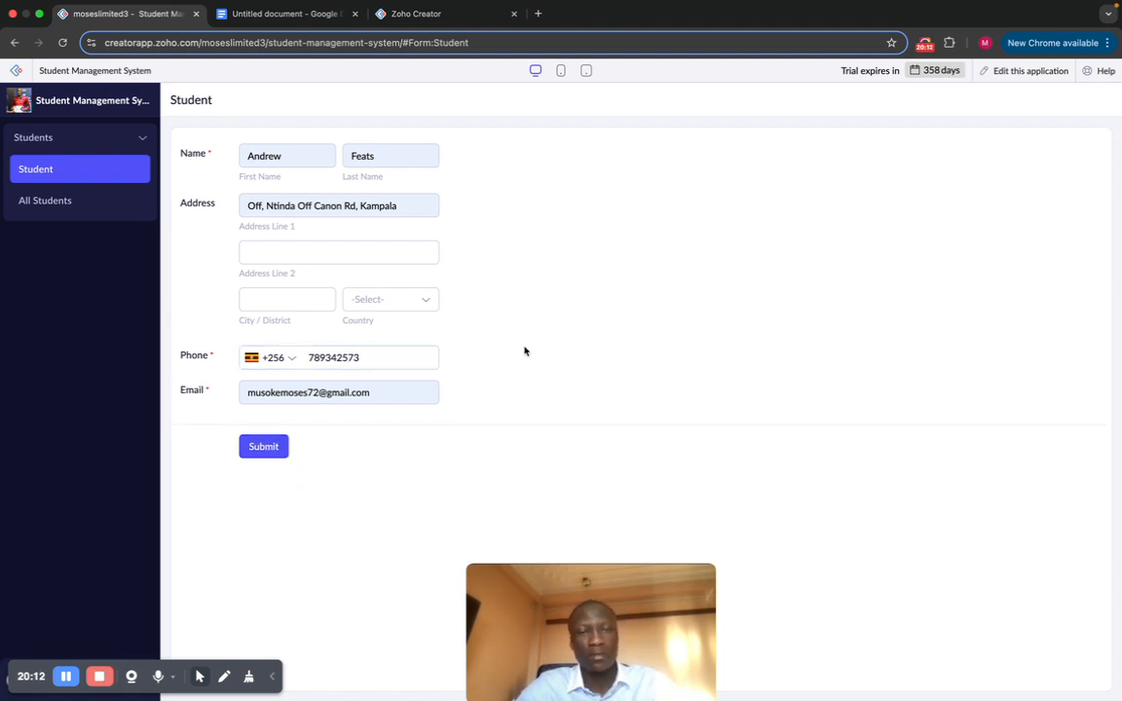
# Step: Enter the phone number, resubmit, dismiss the duplicate-email rejection, and open All Students
pyautogui.click(267, 446)
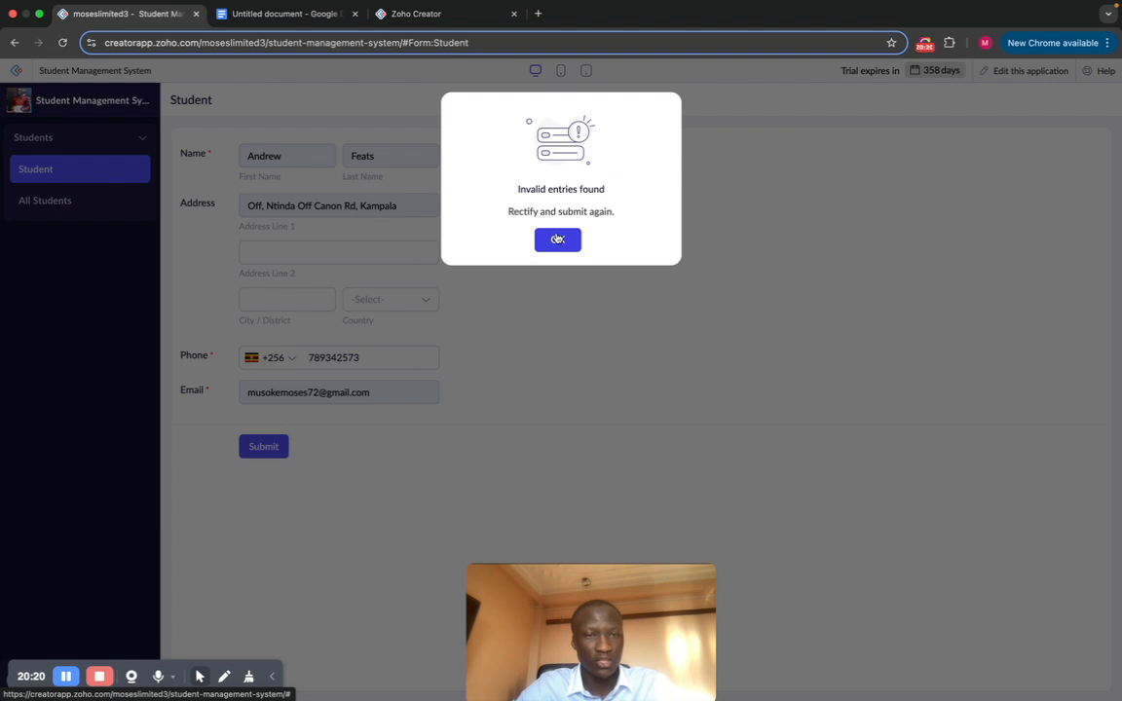
pyautogui.click(558, 238)
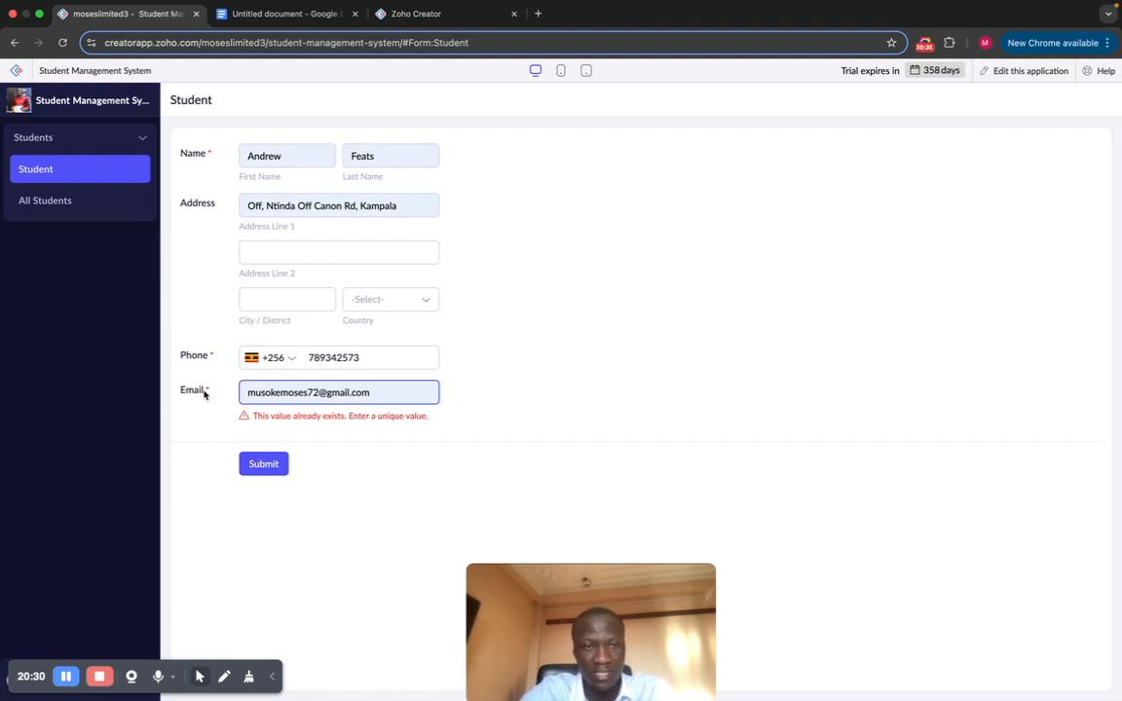
pyautogui.click(44, 207)
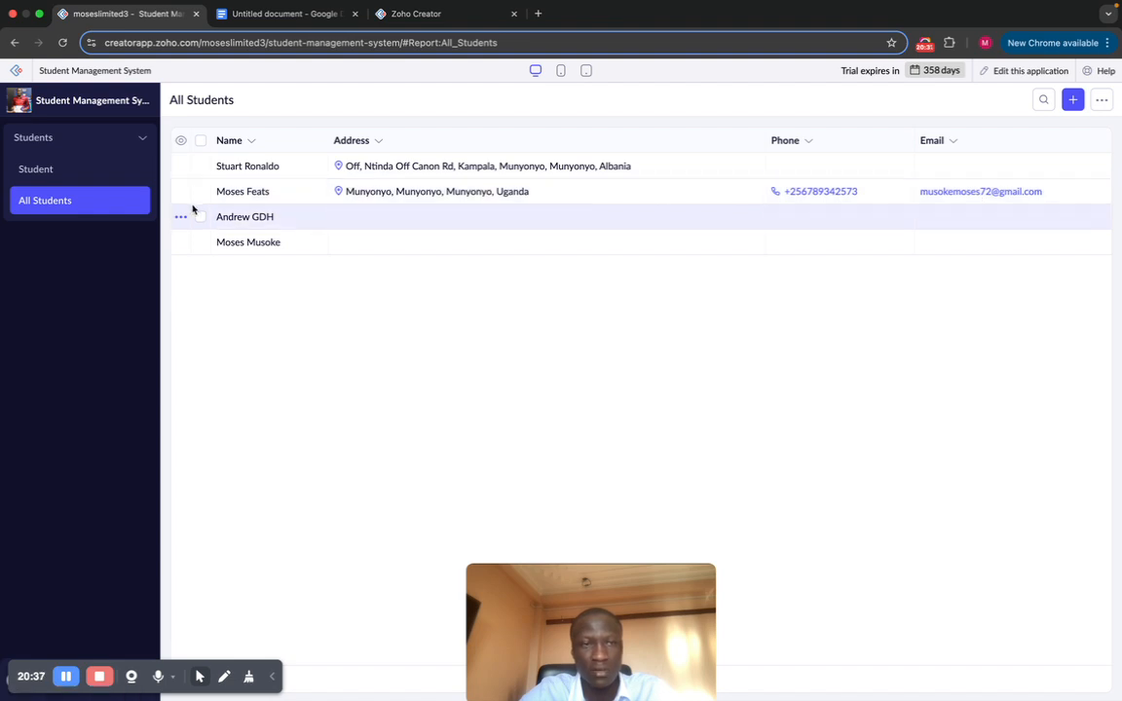
# Step: Back on the Student form, fill the saved email, a phone number, and the saved first and last names
pyautogui.click(82, 175)
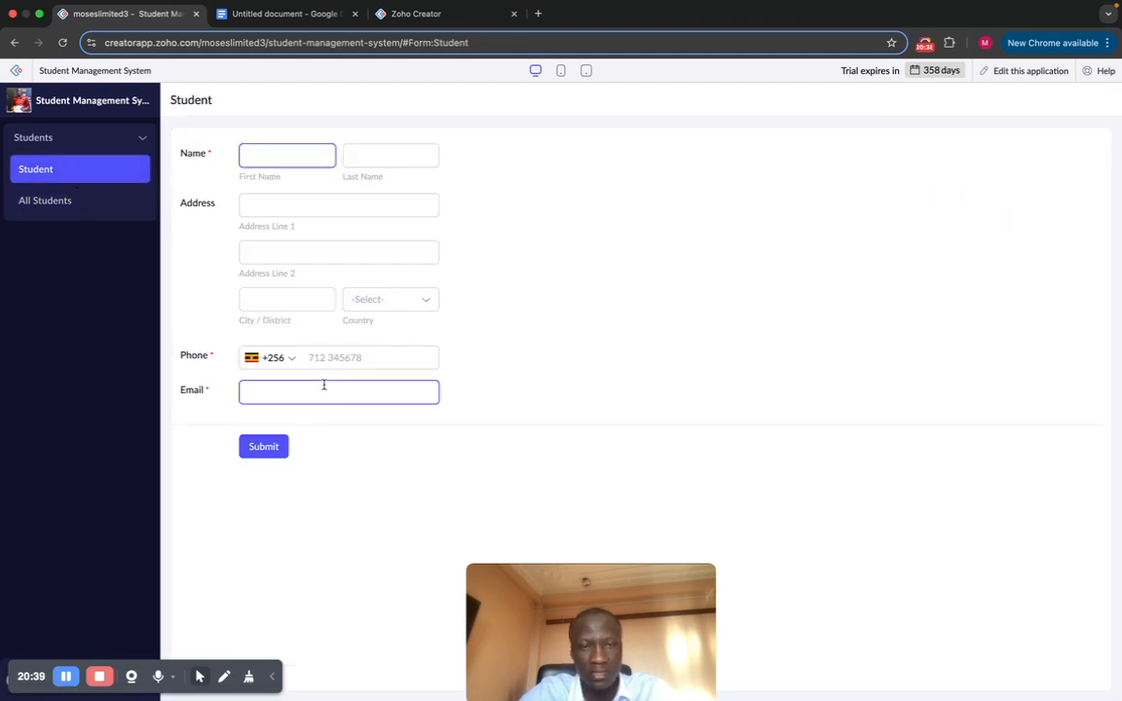
pyautogui.click(329, 387)
pyautogui.click(380, 432)
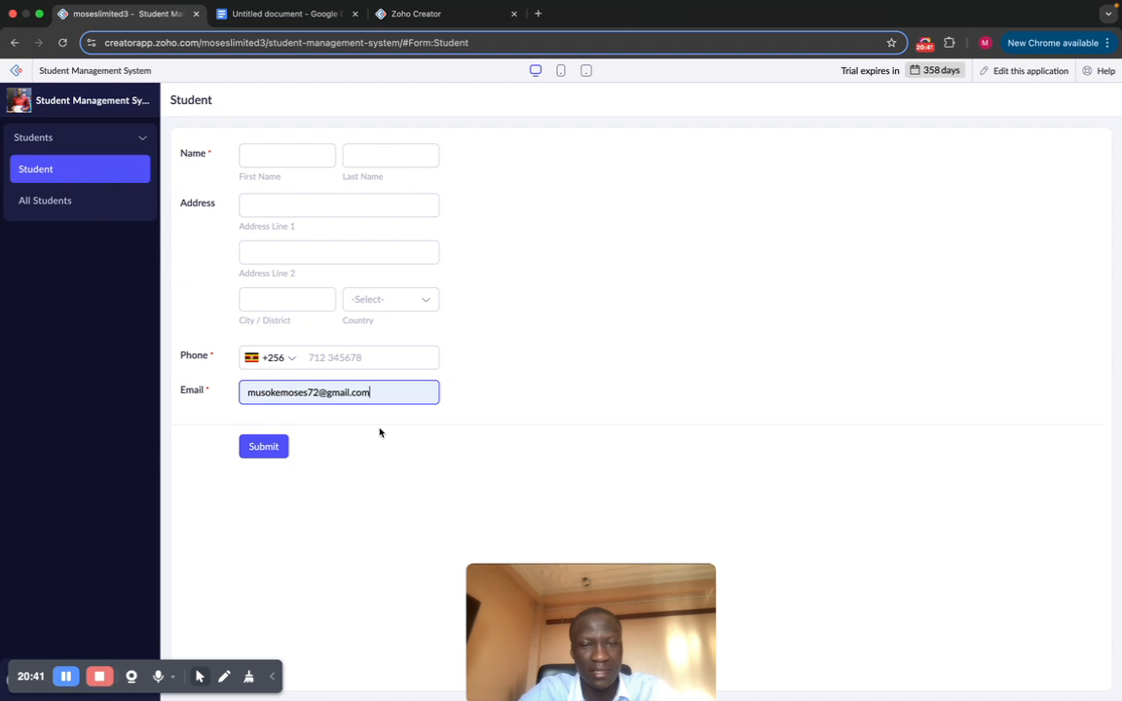
pyautogui.click(365, 357)
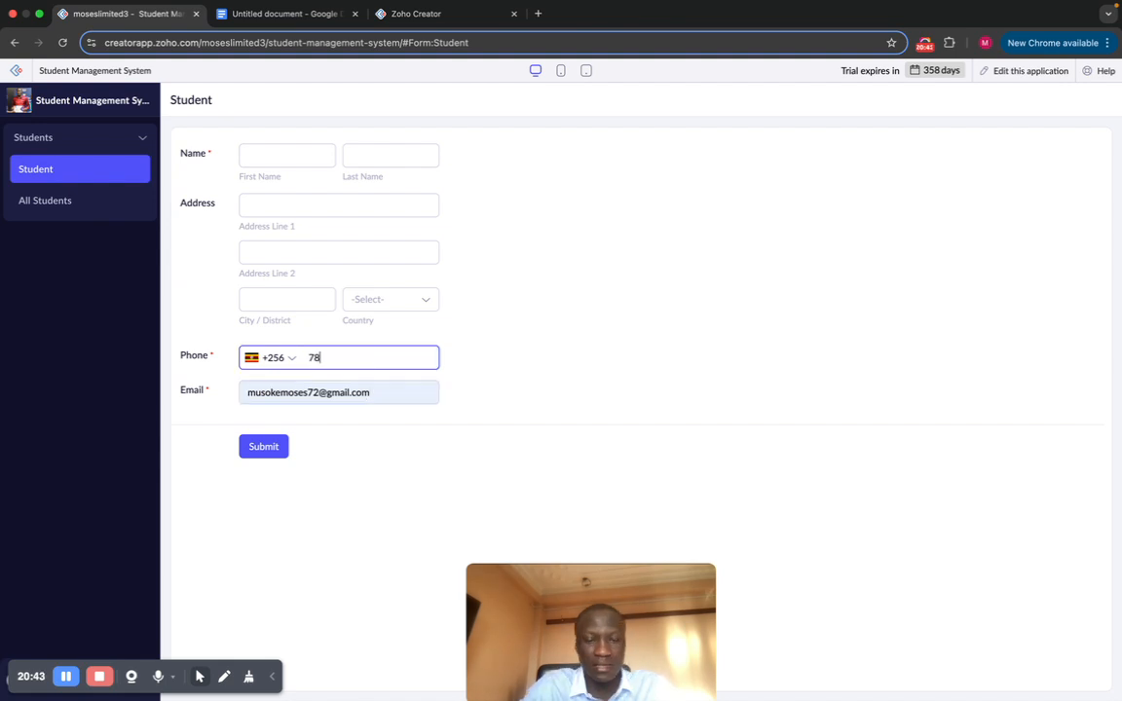
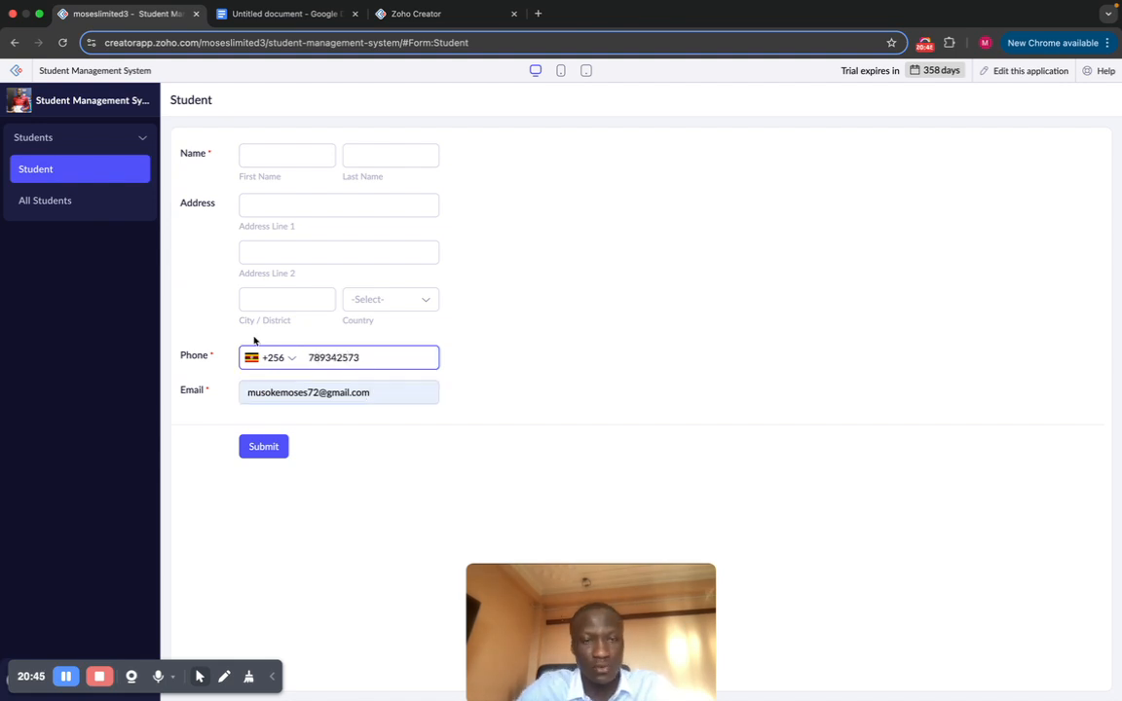
pyautogui.click(261, 155)
pyautogui.click(288, 188)
pyautogui.click(390, 155)
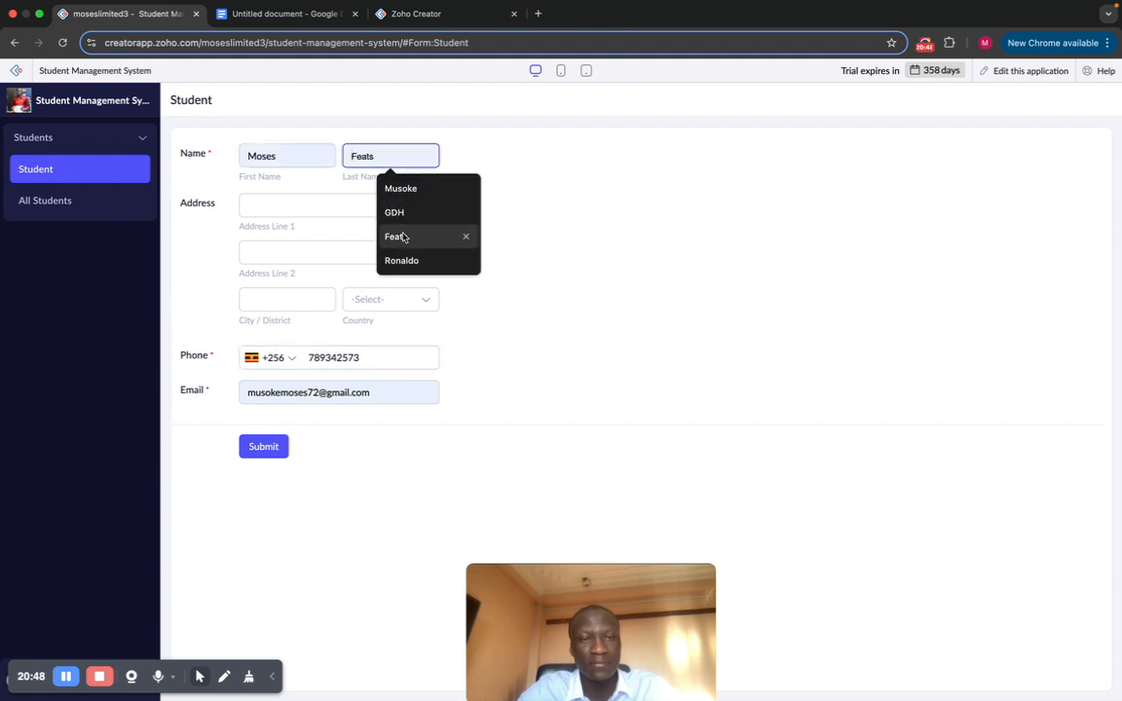
pyautogui.click(412, 211)
# Step: Submit, dismiss the 'Invalid entries found' rejection, and open the app for editing
pyautogui.click(263, 448)
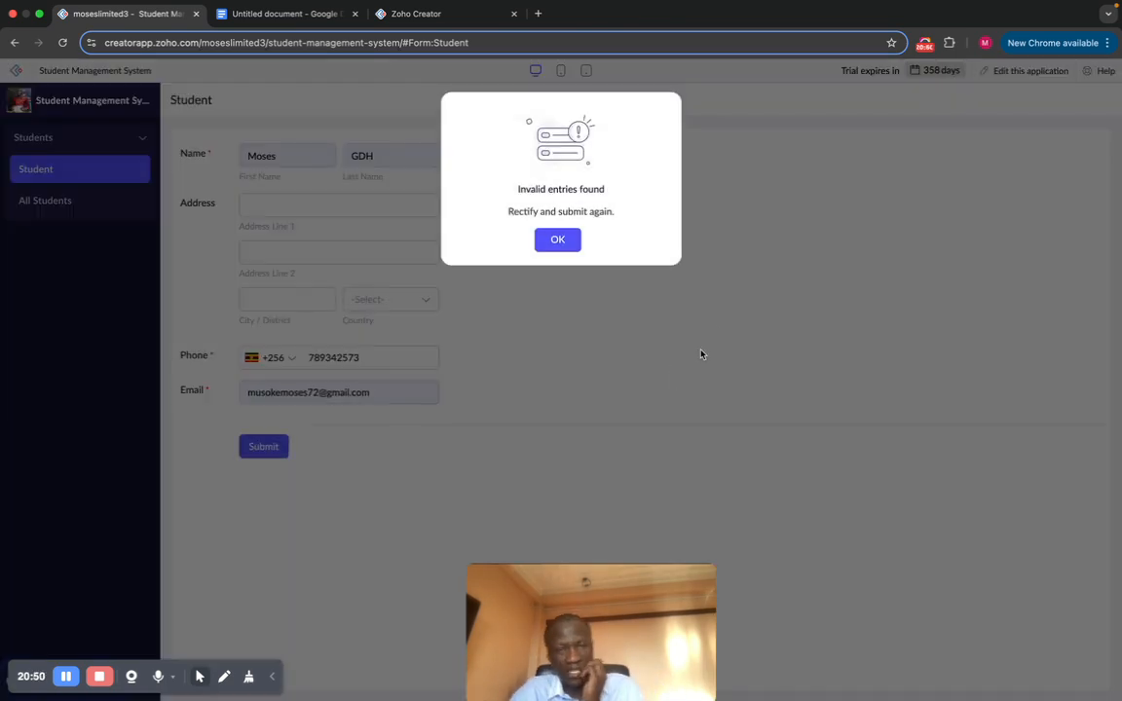
pyautogui.click(557, 240)
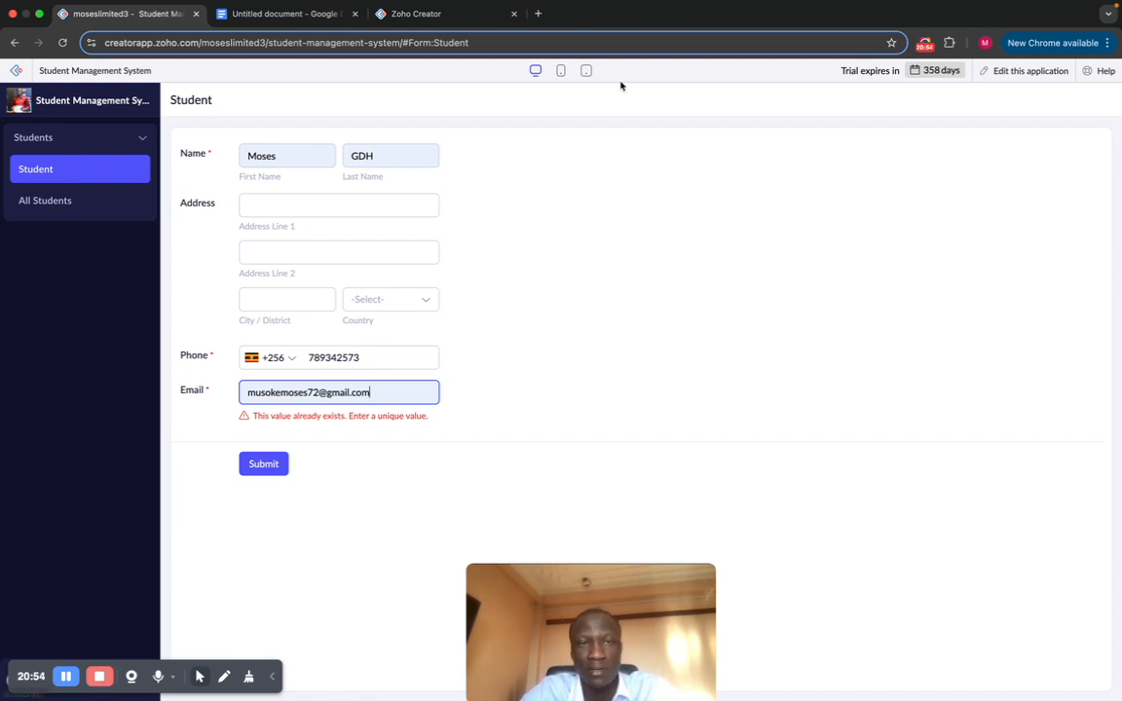
pyautogui.click(1023, 72)
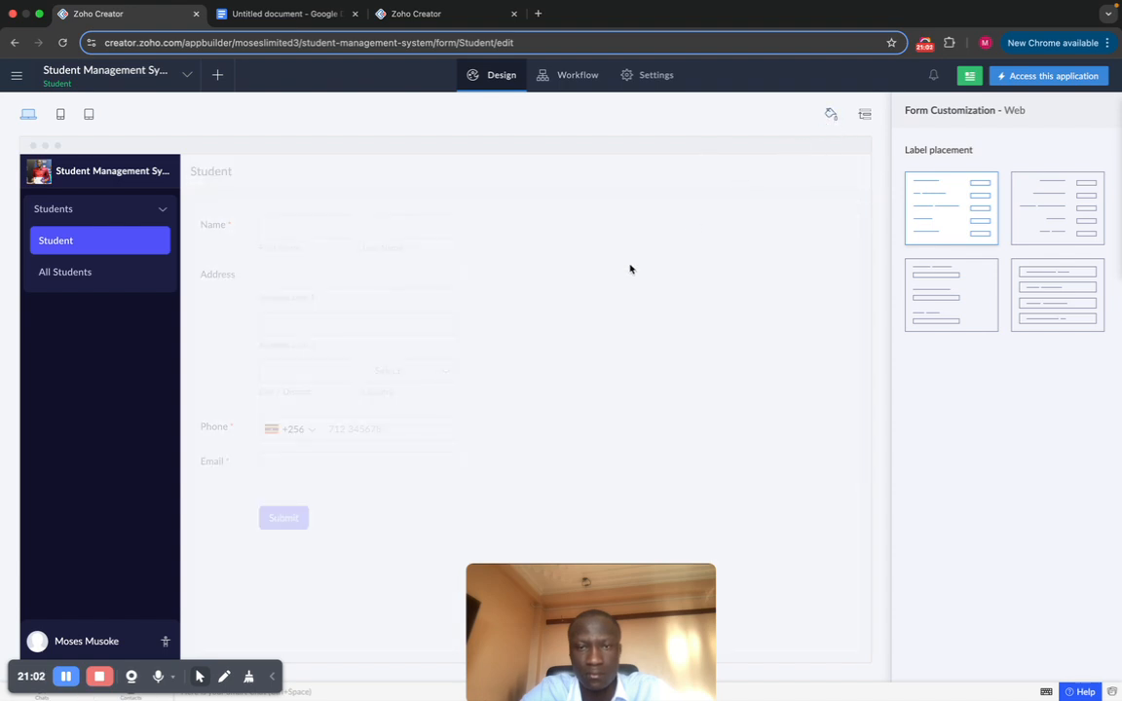
# Step: In the form builder, untick 'No duplicate values' on the Email field and finish with Done
pyautogui.click(544, 283)
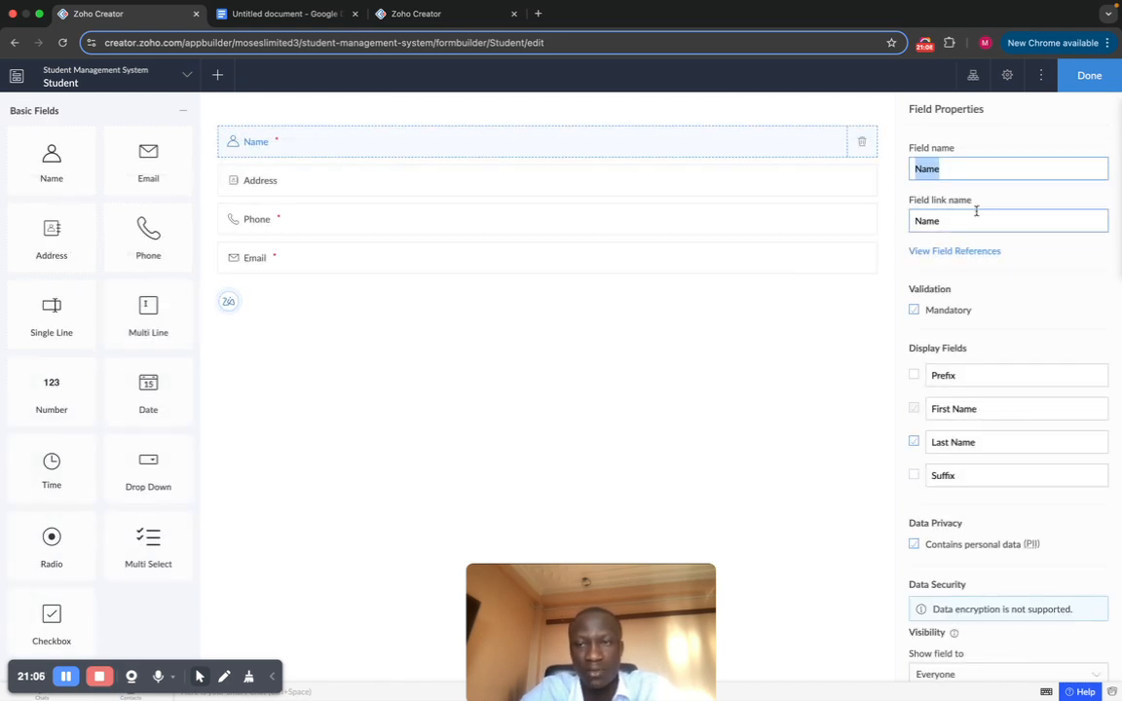
pyautogui.click(1002, 200)
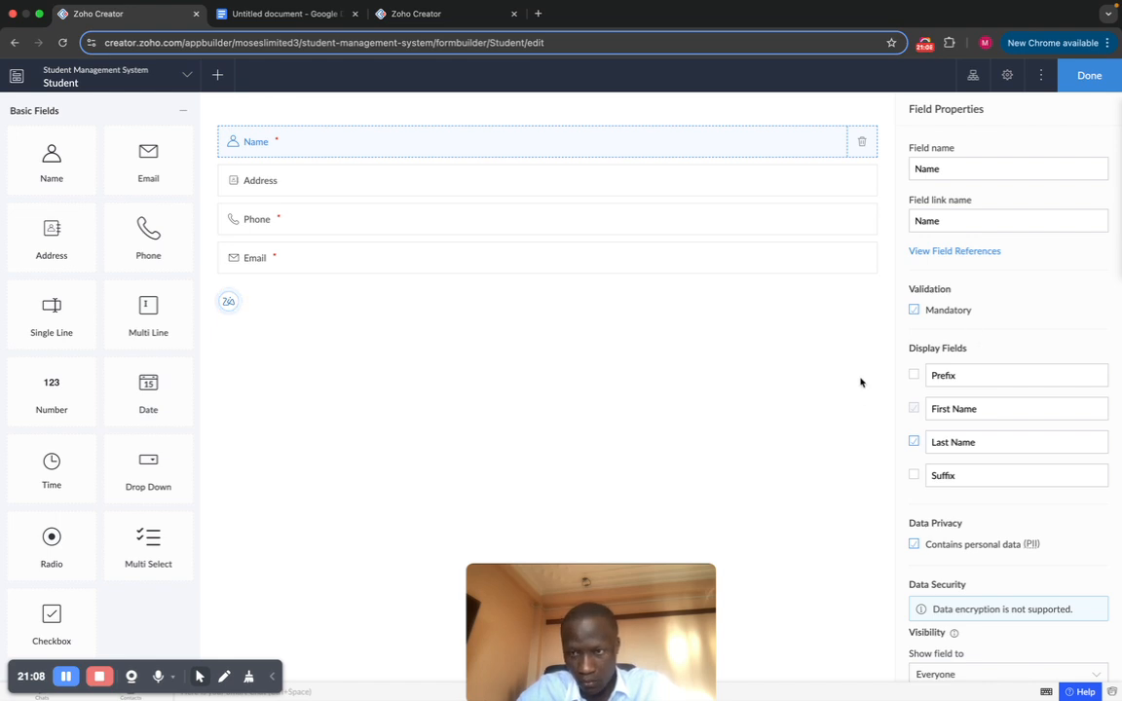
pyautogui.click(582, 261)
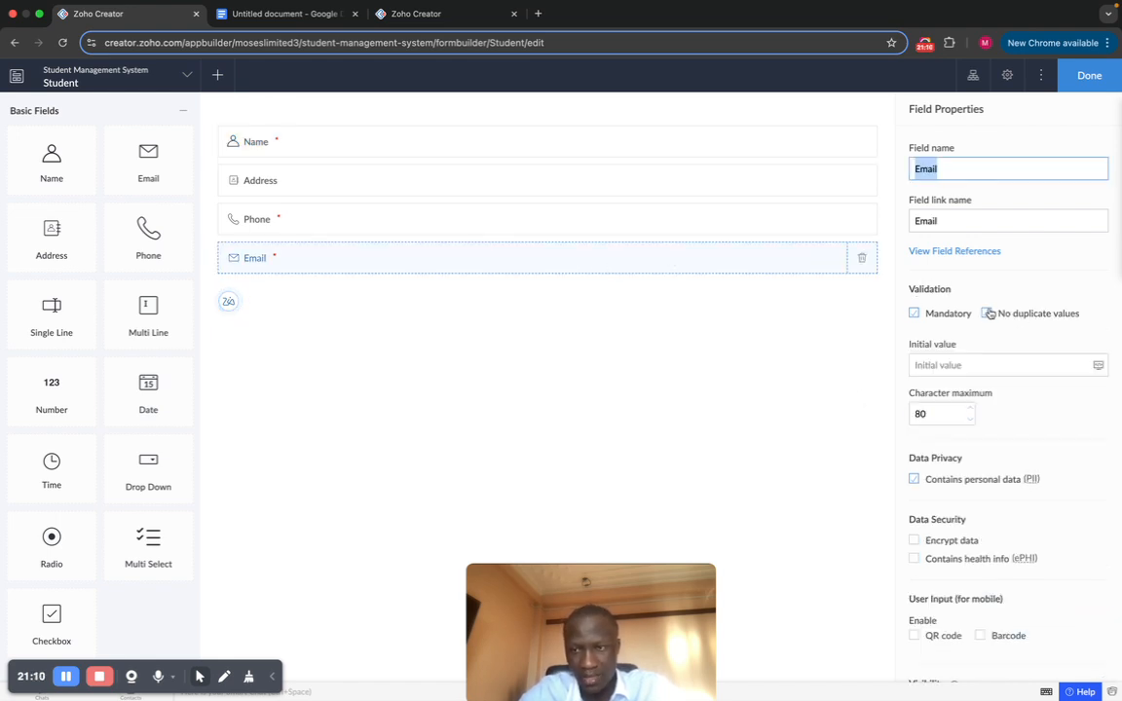
pyautogui.click(989, 314)
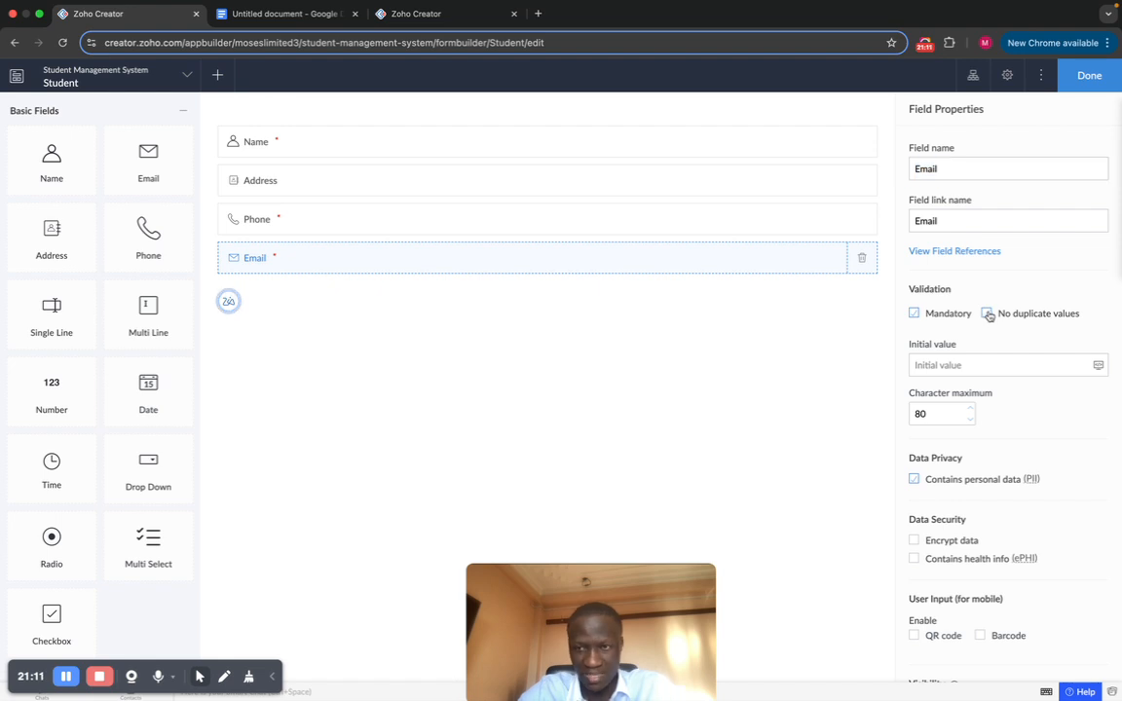
pyautogui.click(1082, 83)
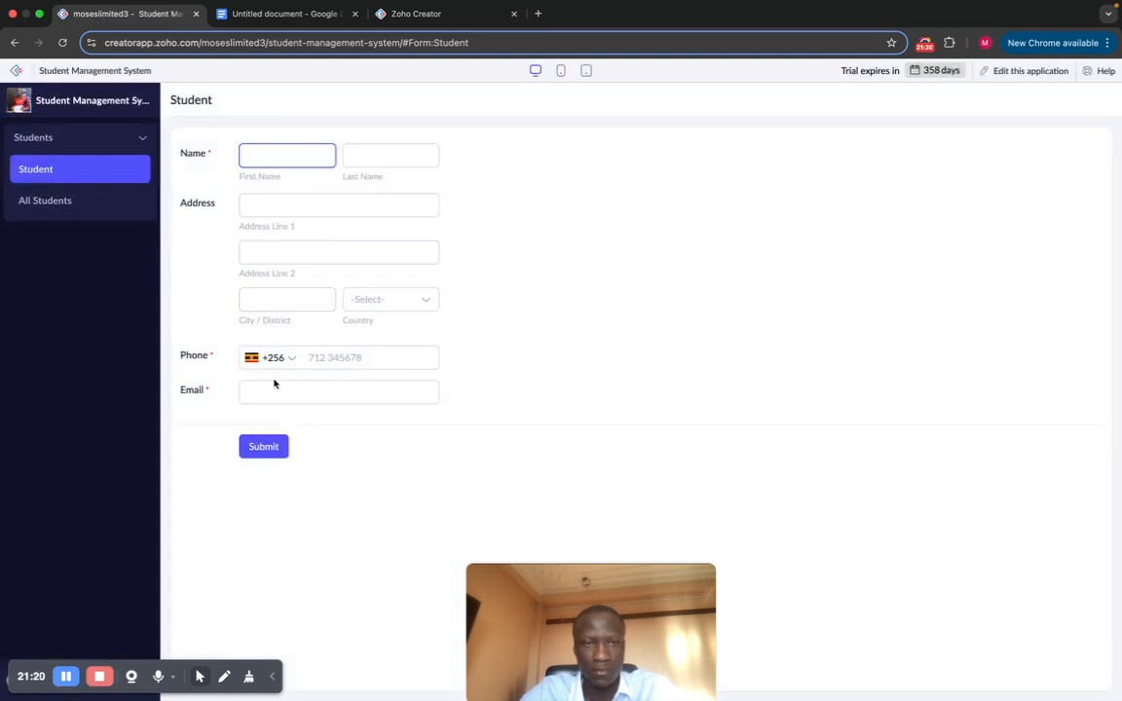
# Step: Fill the first name, last name and Ntinda address from the saved autofill suggestions
pyautogui.click(295, 157)
pyautogui.click(295, 188)
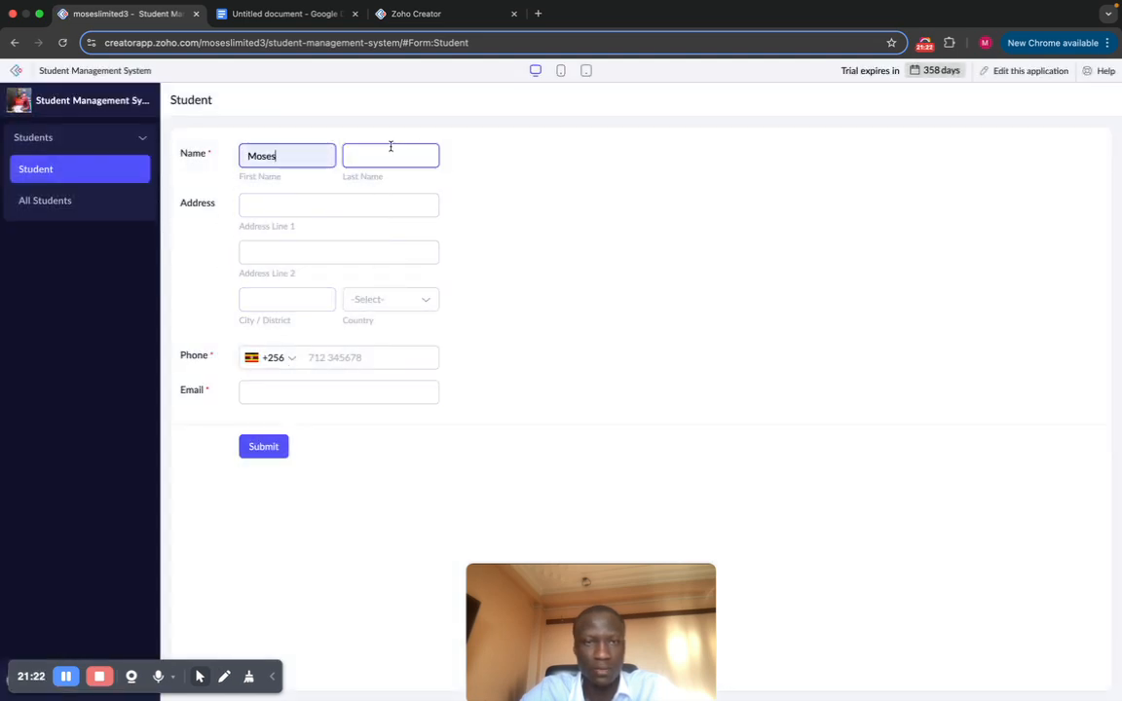
pyautogui.click(390, 154)
pyautogui.click(394, 212)
pyautogui.click(321, 205)
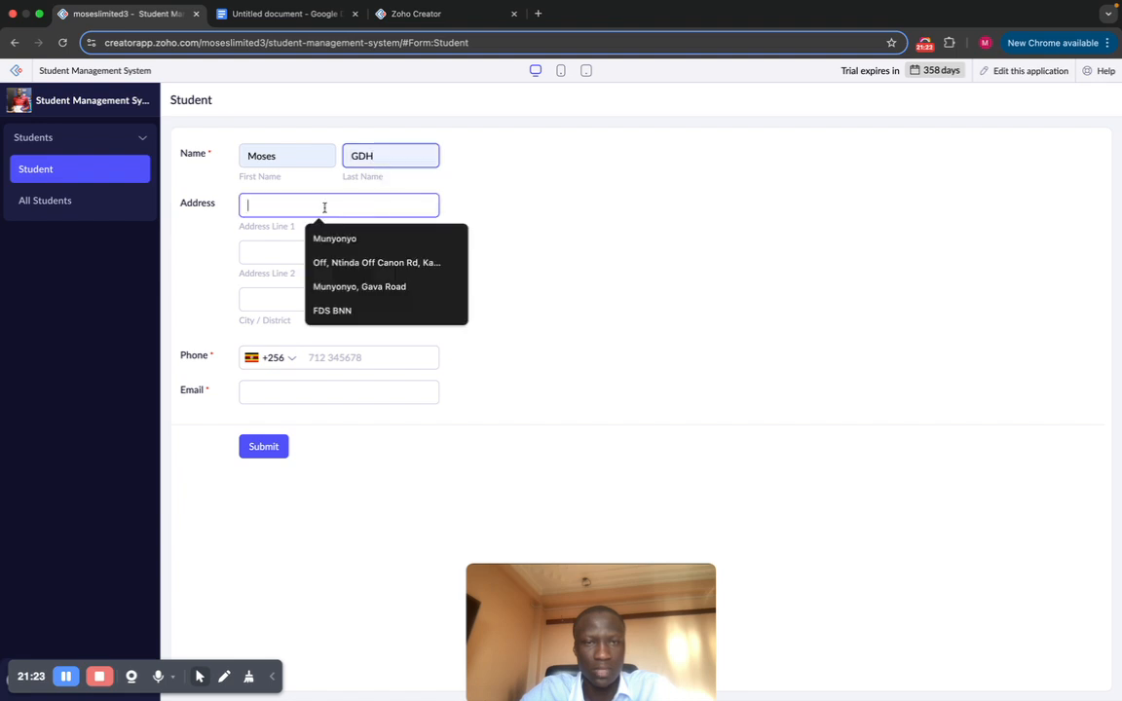
pyautogui.click(348, 263)
# Step: Enter the phone number, choose the already-used email address, and submit the student record
pyautogui.click(371, 351)
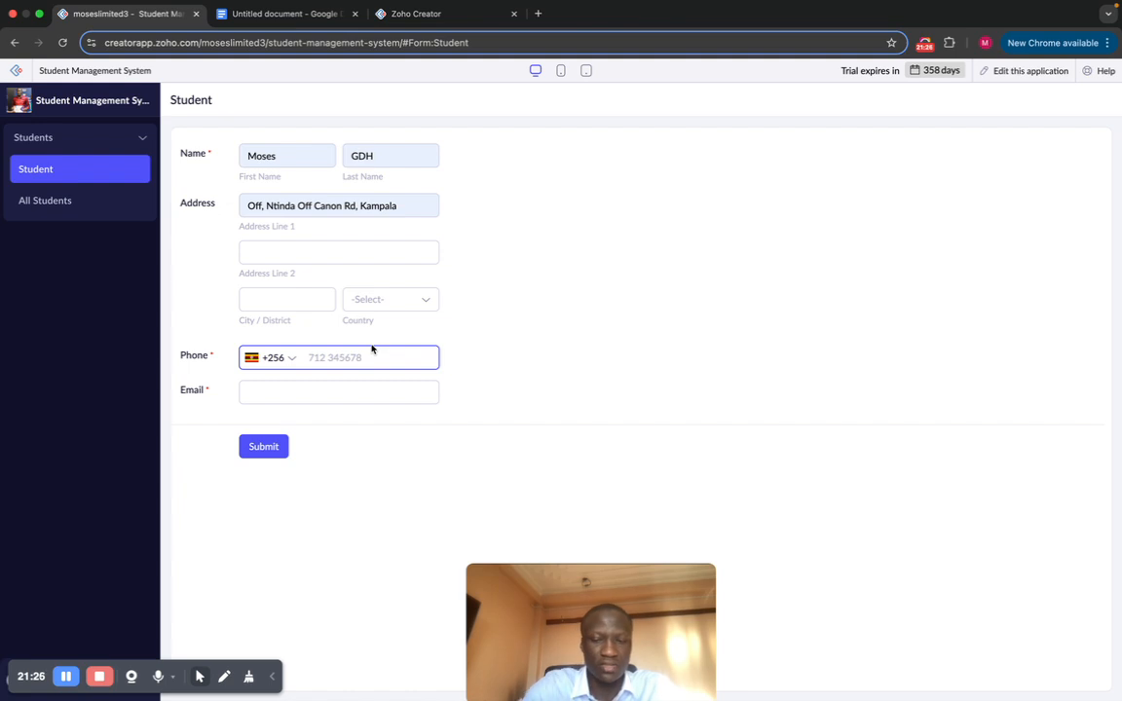
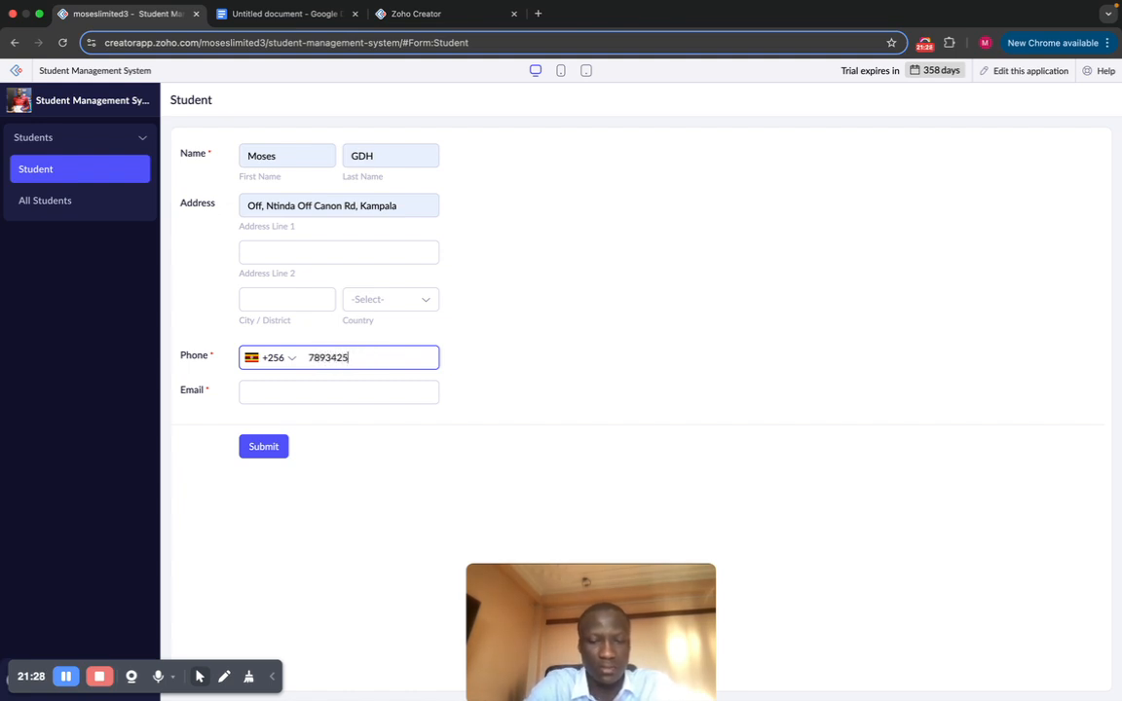
pyautogui.click(309, 395)
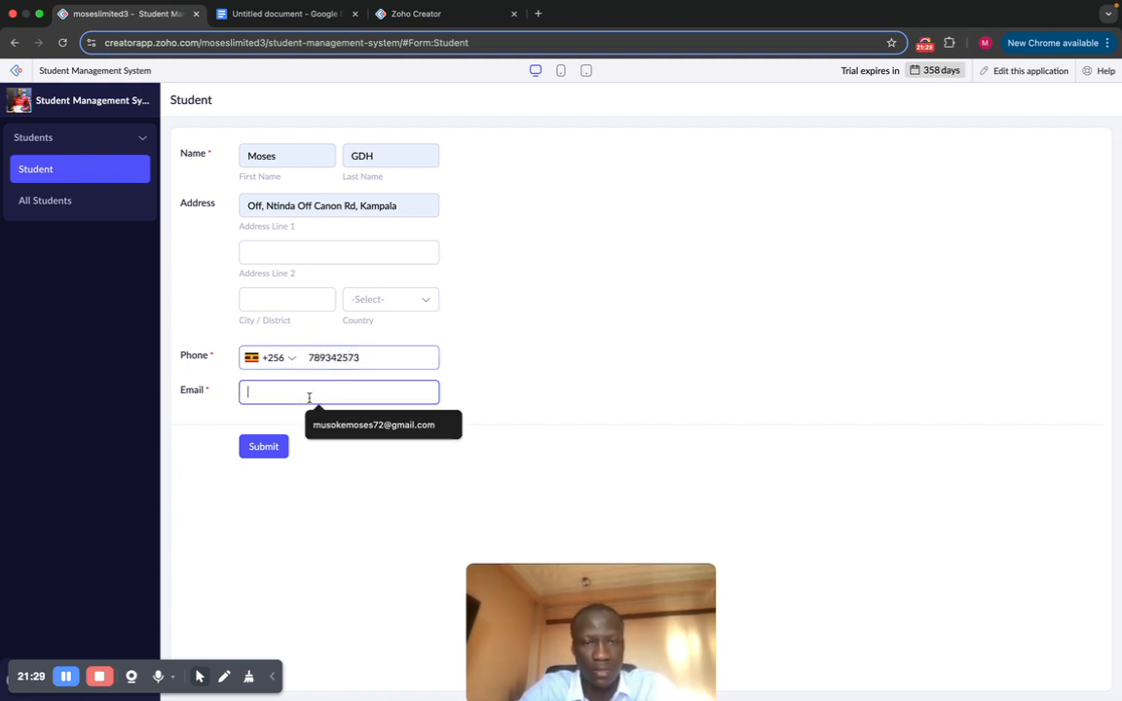
pyautogui.click(373, 425)
pyautogui.click(263, 447)
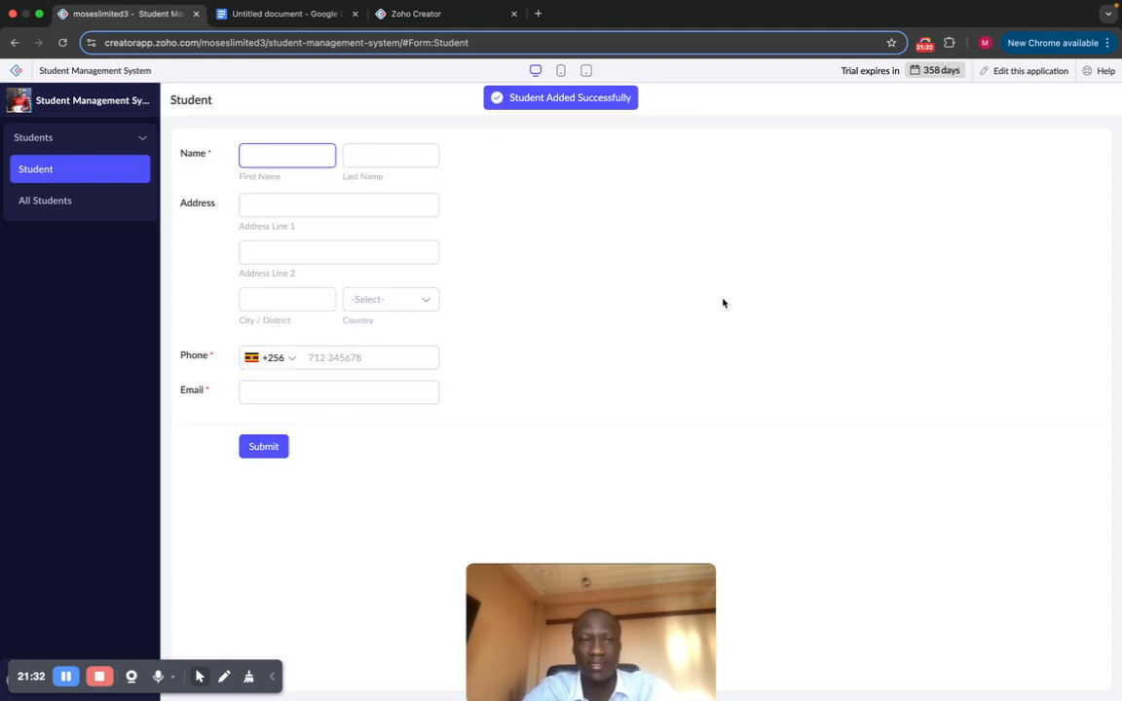
# Step: Check that All Students lists both records with the shared email, then return to the Student form
pyautogui.click(92, 201)
pyautogui.click(592, 242)
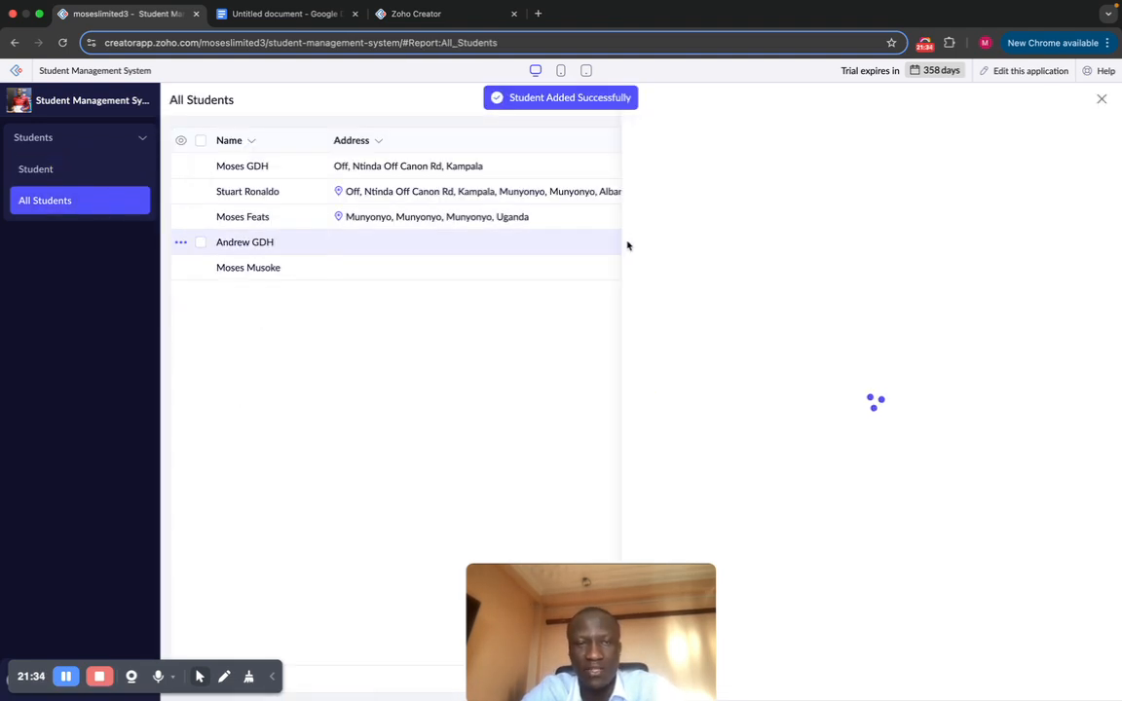
pyautogui.click(1102, 98)
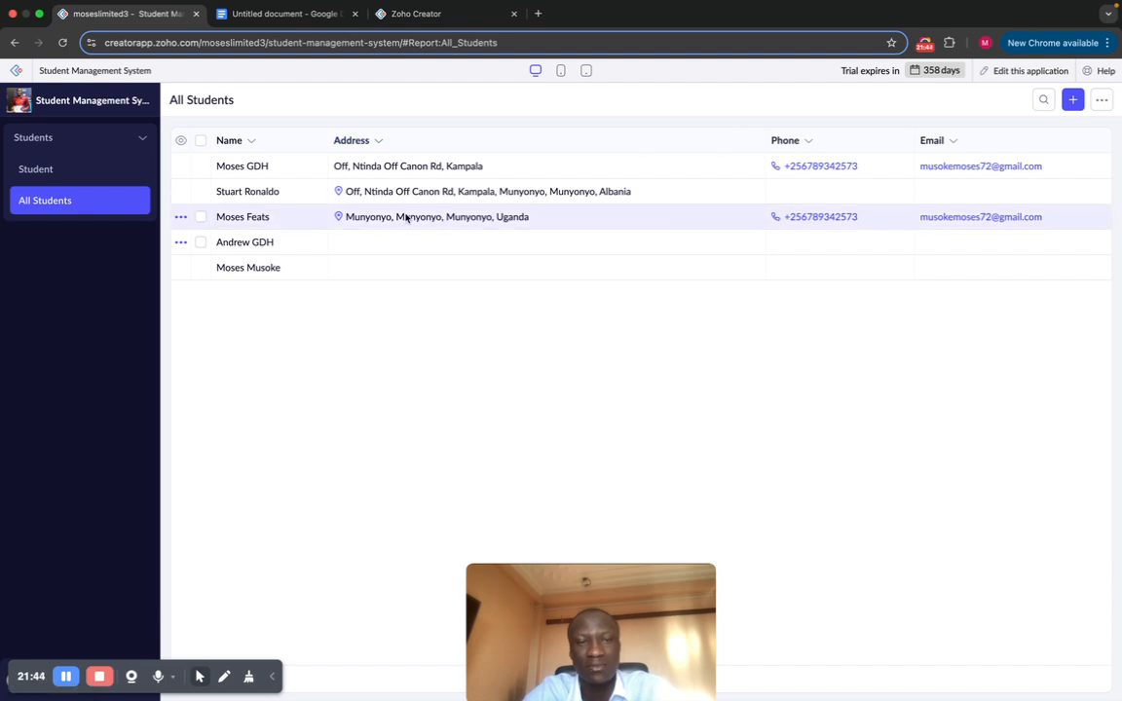
pyautogui.click(50, 179)
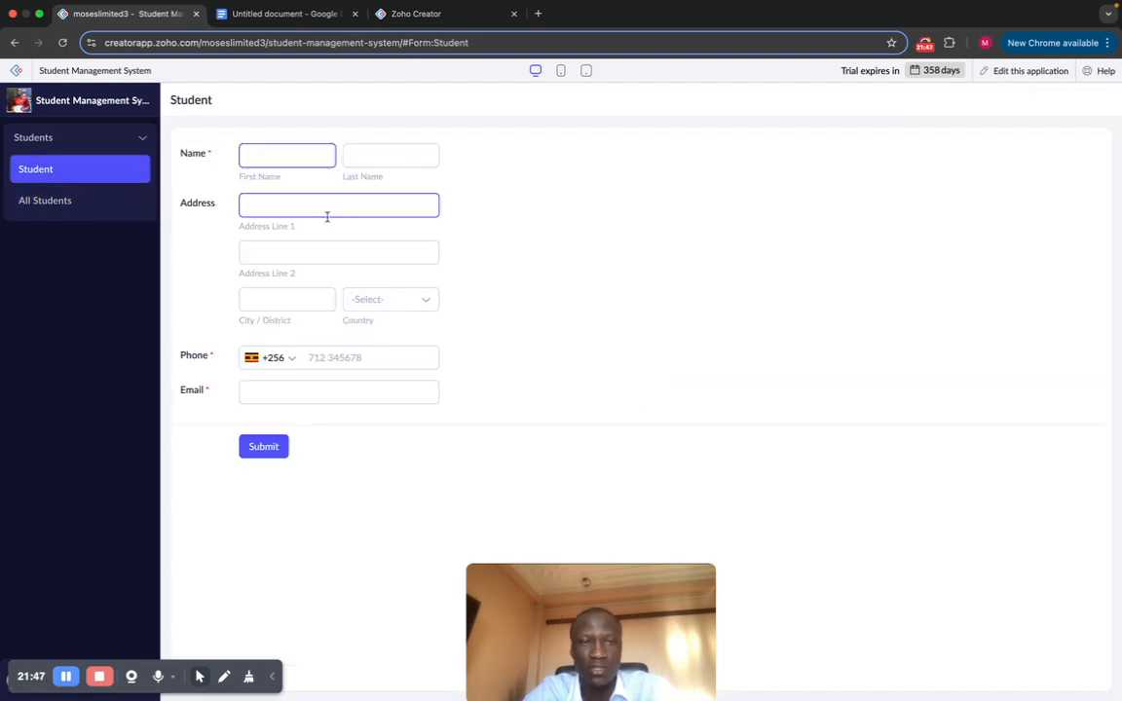
# Step: Switch the app to edit mode with the Student form's Name, Address, Phone and Email fields in the Form Builder
pyautogui.click(1028, 70)
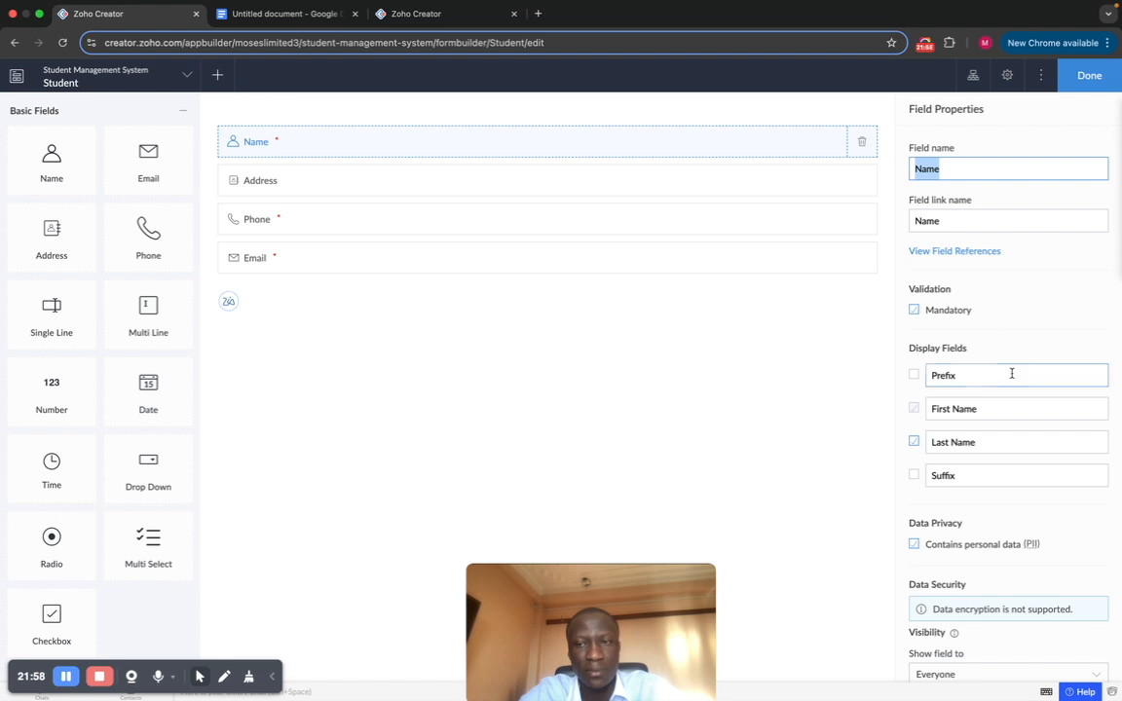
pyautogui.scroll(-5, 1013, 370)
pyautogui.scroll(5, 1013, 369)
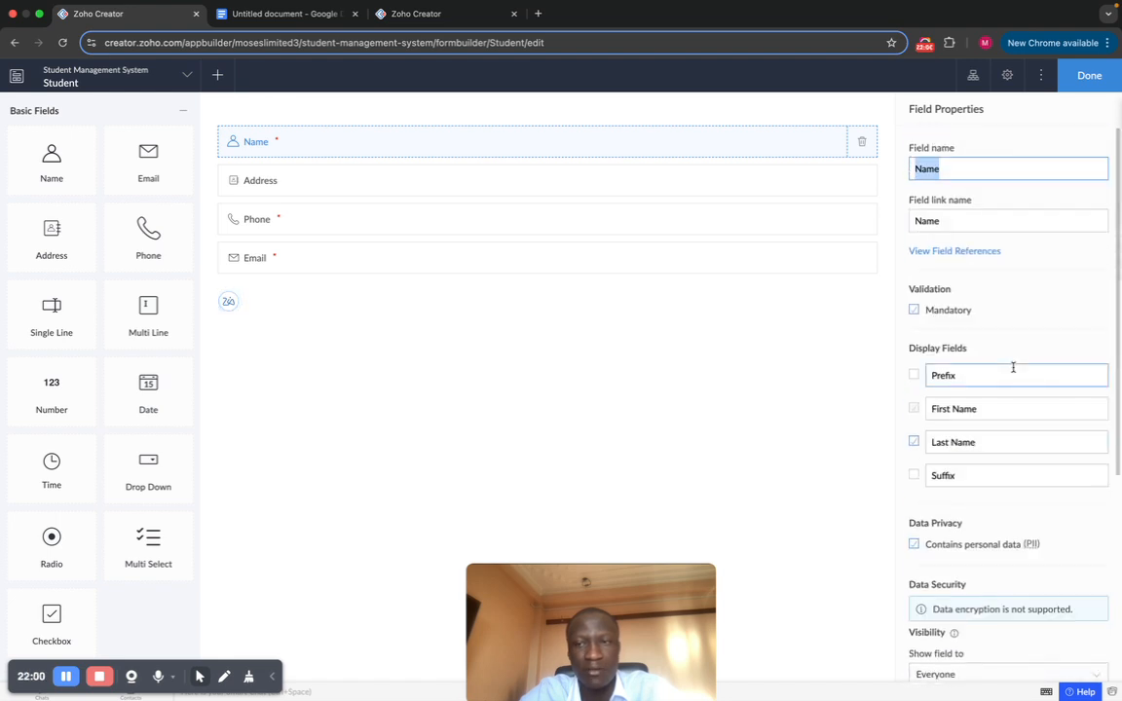
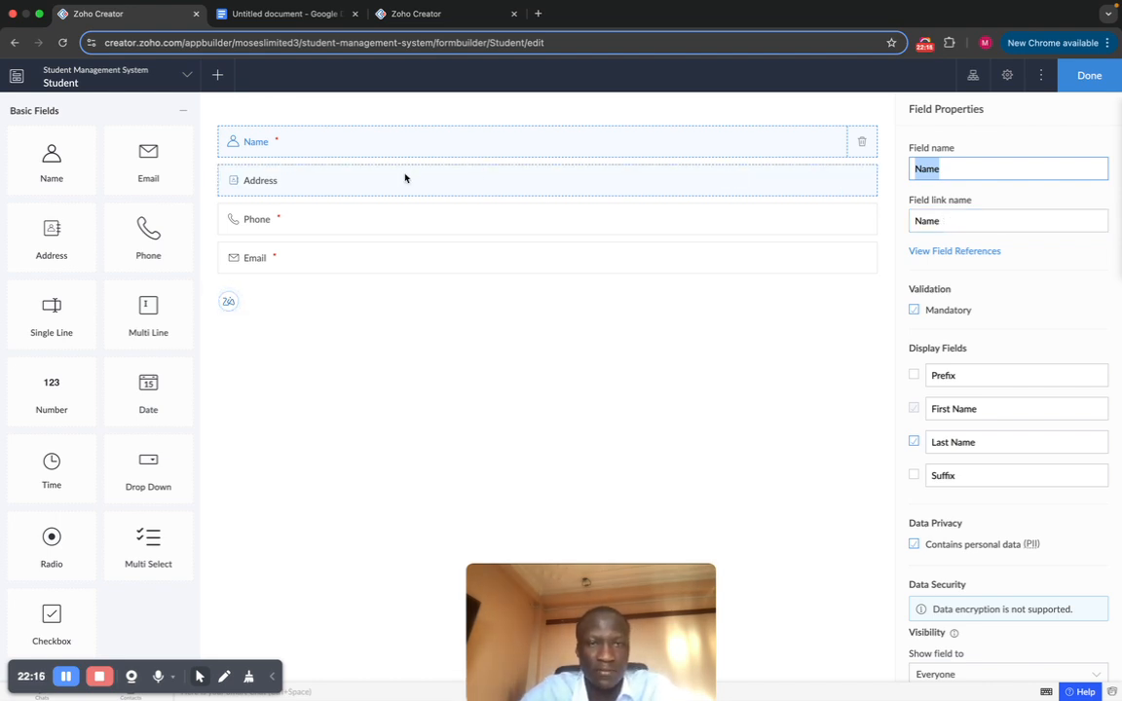
# Step: Review the Address, Phone and Email fields, add a duplicate Email field, then delete it
pyautogui.click(336, 187)
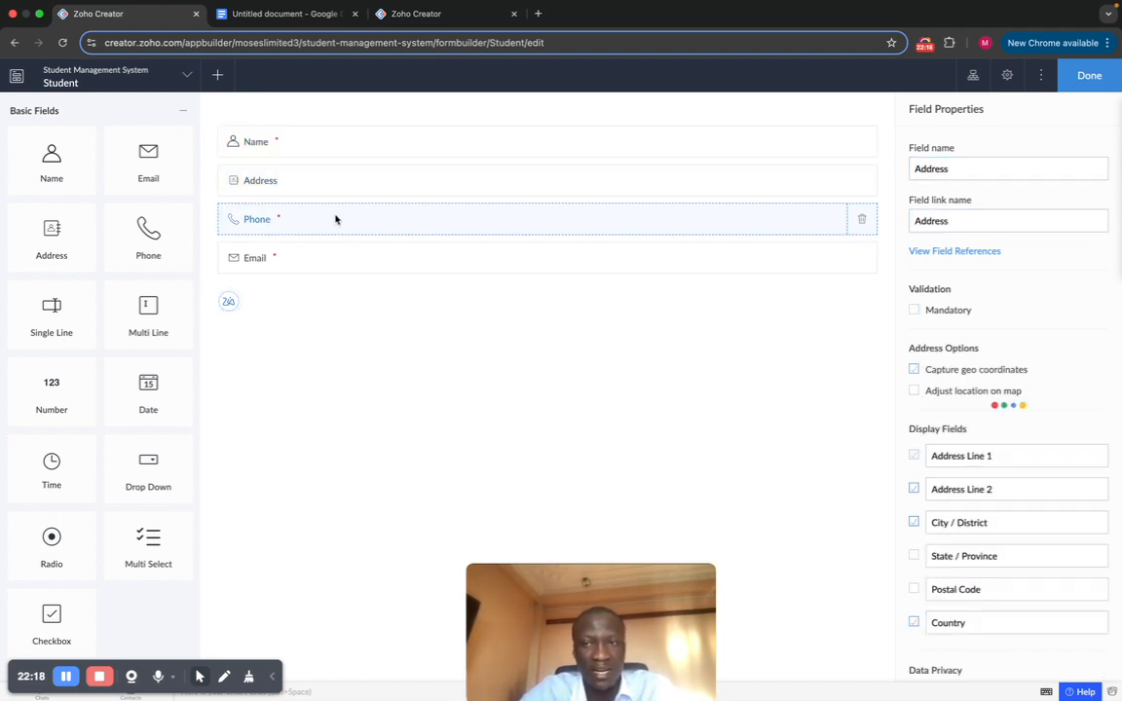
pyautogui.click(336, 218)
pyautogui.click(361, 253)
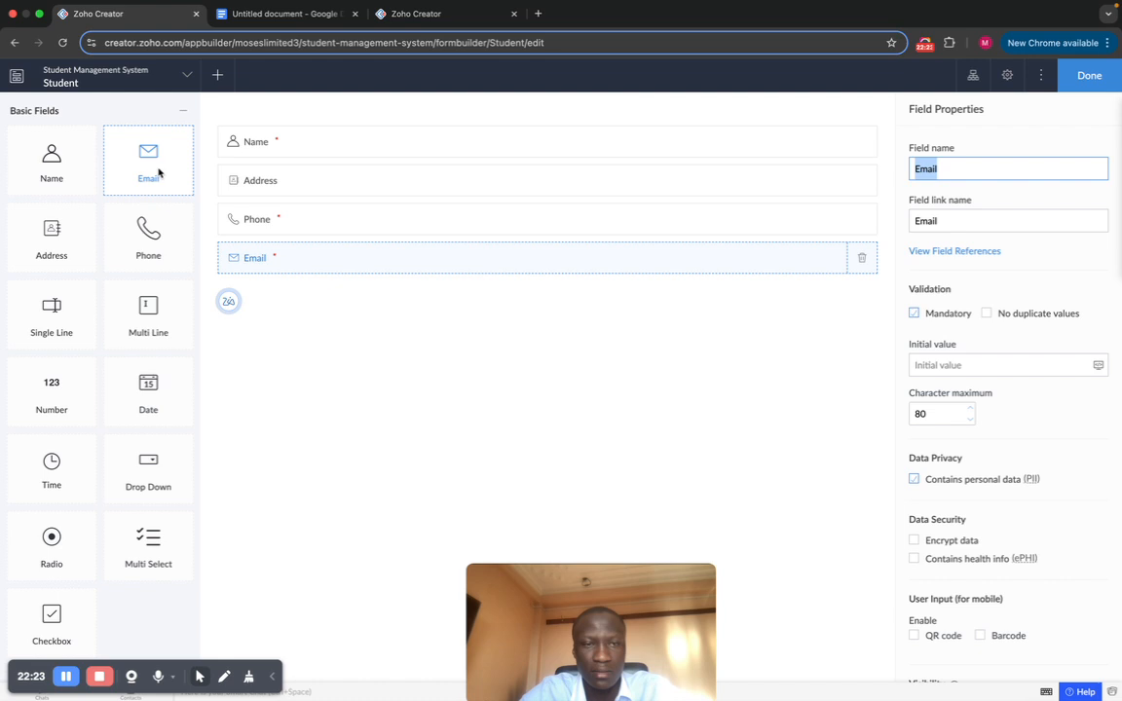
pyautogui.moveTo(158, 172); pyautogui.dragTo(671, 270)
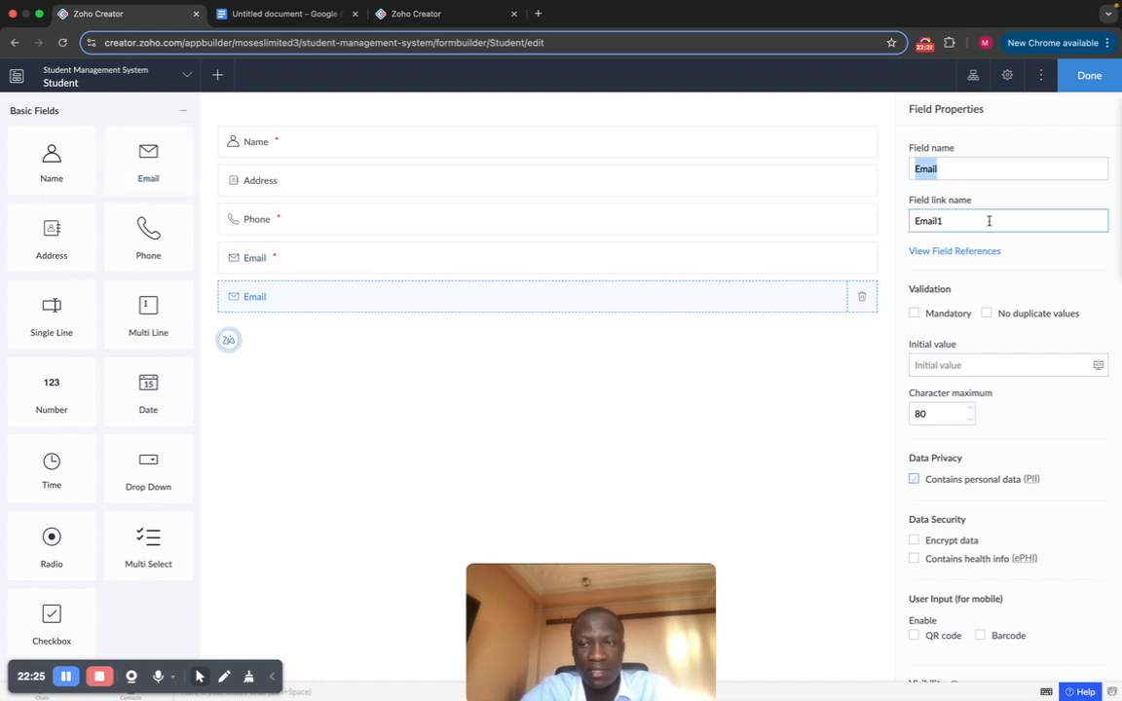
pyautogui.click(711, 272)
pyautogui.click(682, 288)
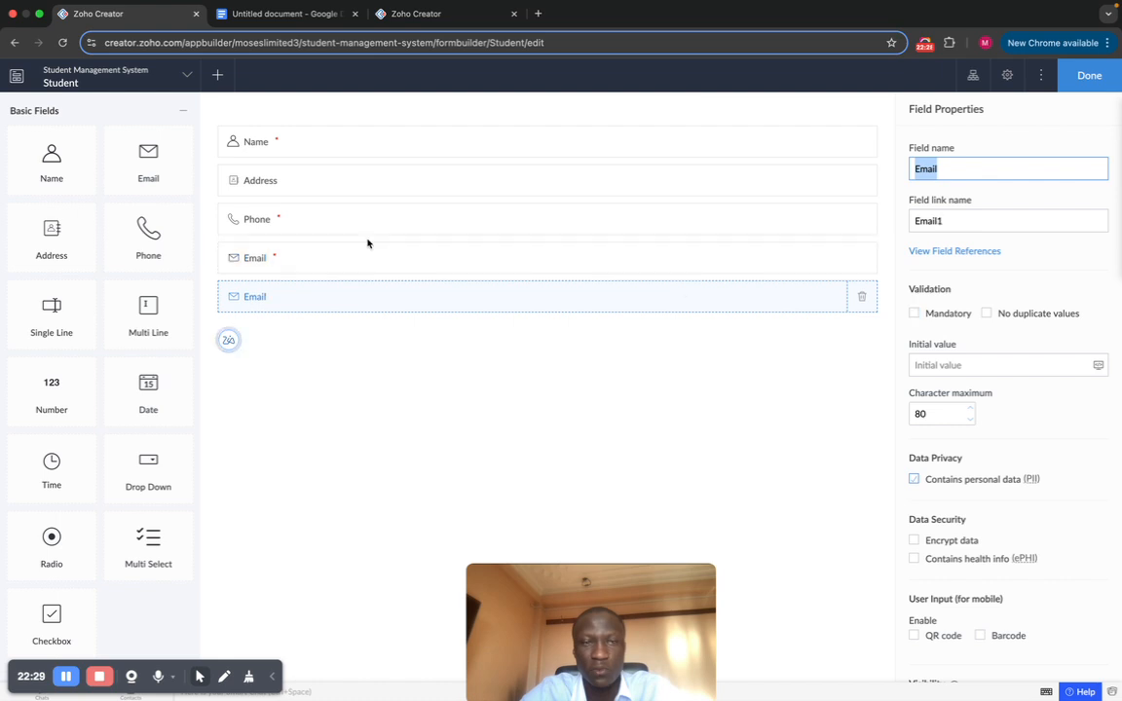
pyautogui.click(857, 297)
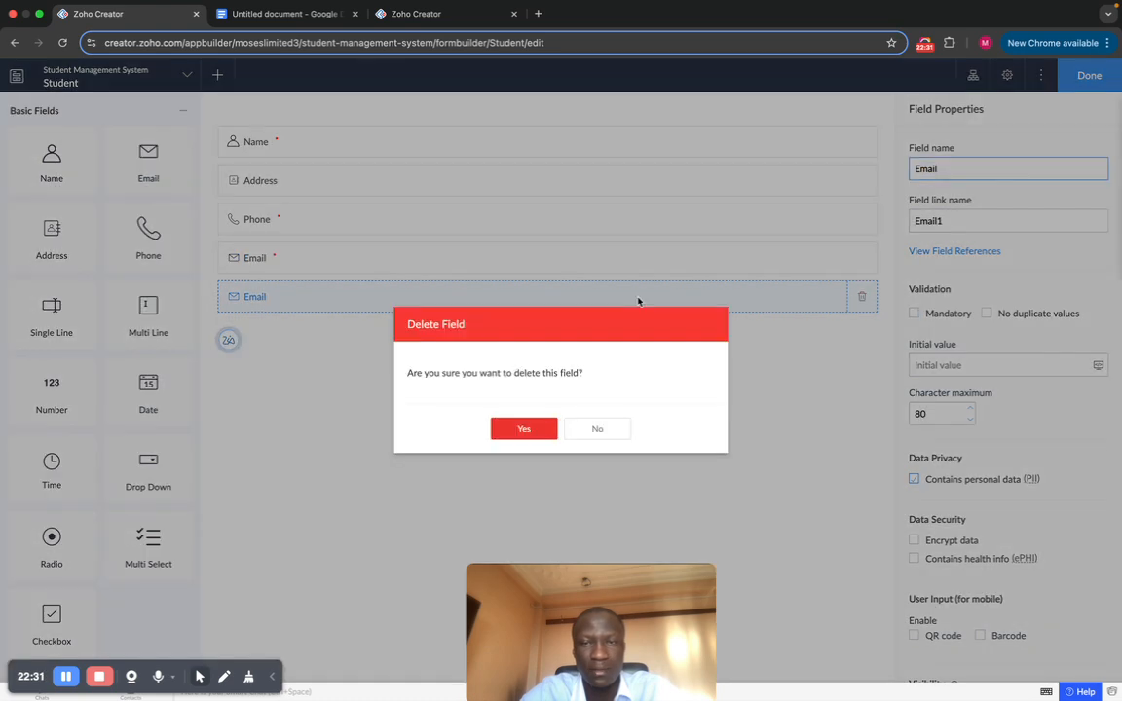
pyautogui.click(523, 430)
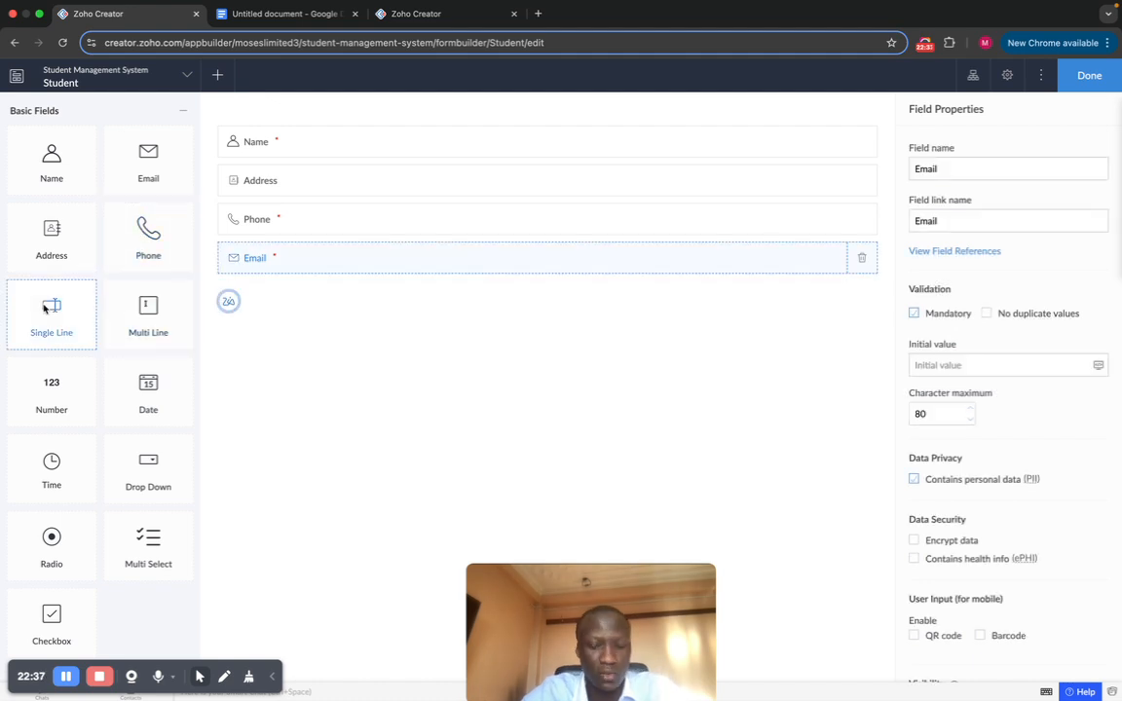
# Step: Add a Single Line field below Email named Full Name, with link name Full_Name
pyautogui.moveTo(44, 307); pyautogui.dragTo(101, 316)
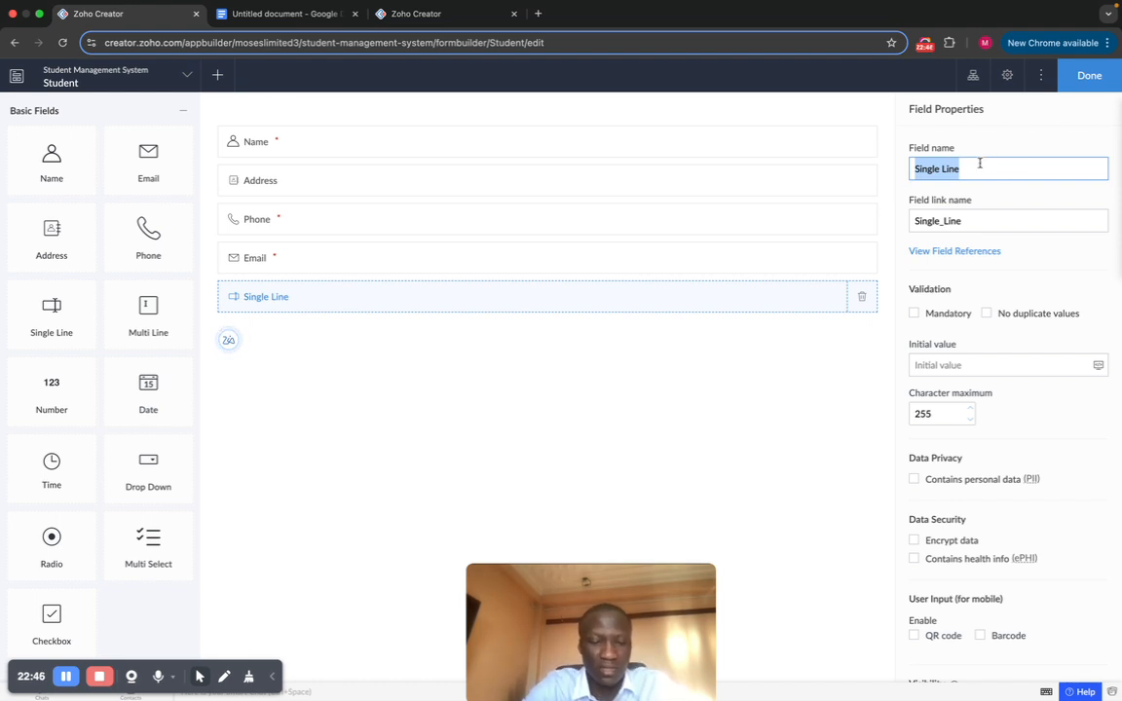
pyautogui.write('F')
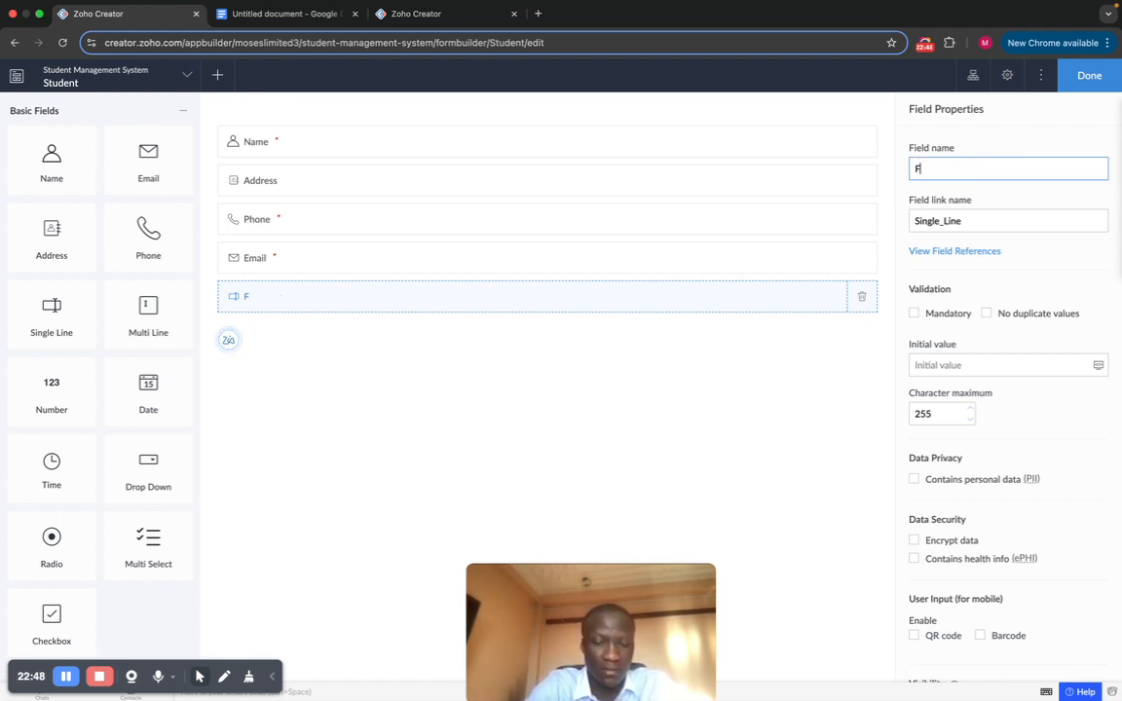
pyautogui.write('ull Name')
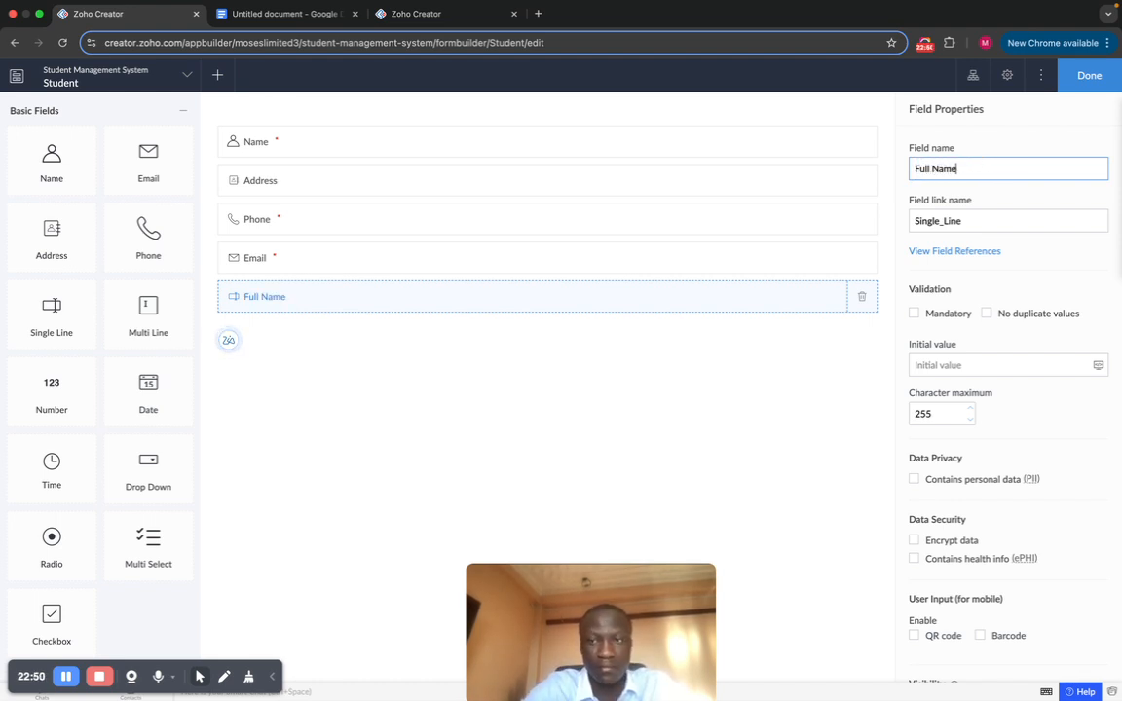
pyautogui.click(1058, 252)
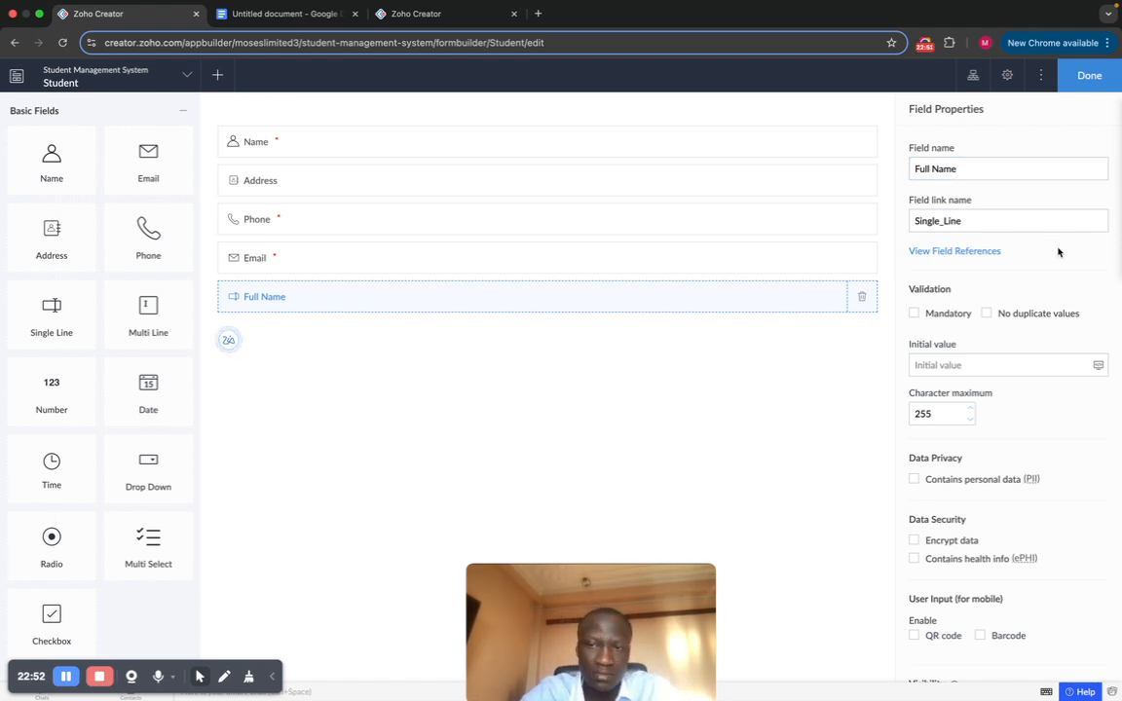
pyautogui.click(955, 166)
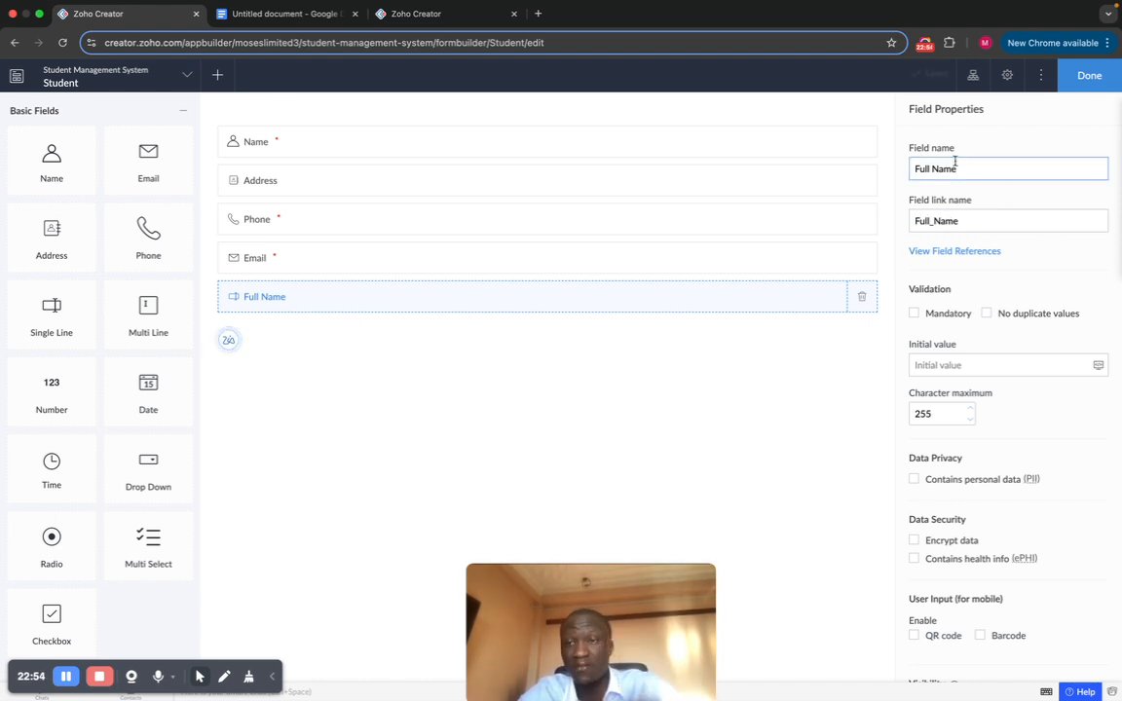
pyautogui.click(964, 221)
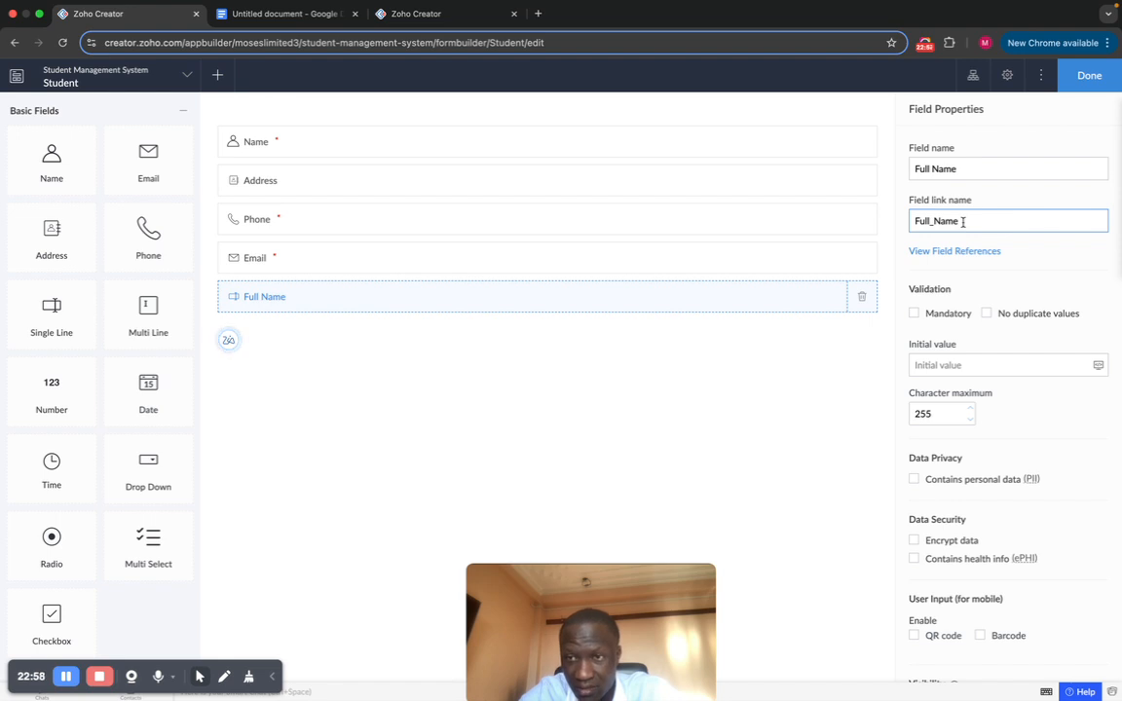
pyautogui.click(1019, 260)
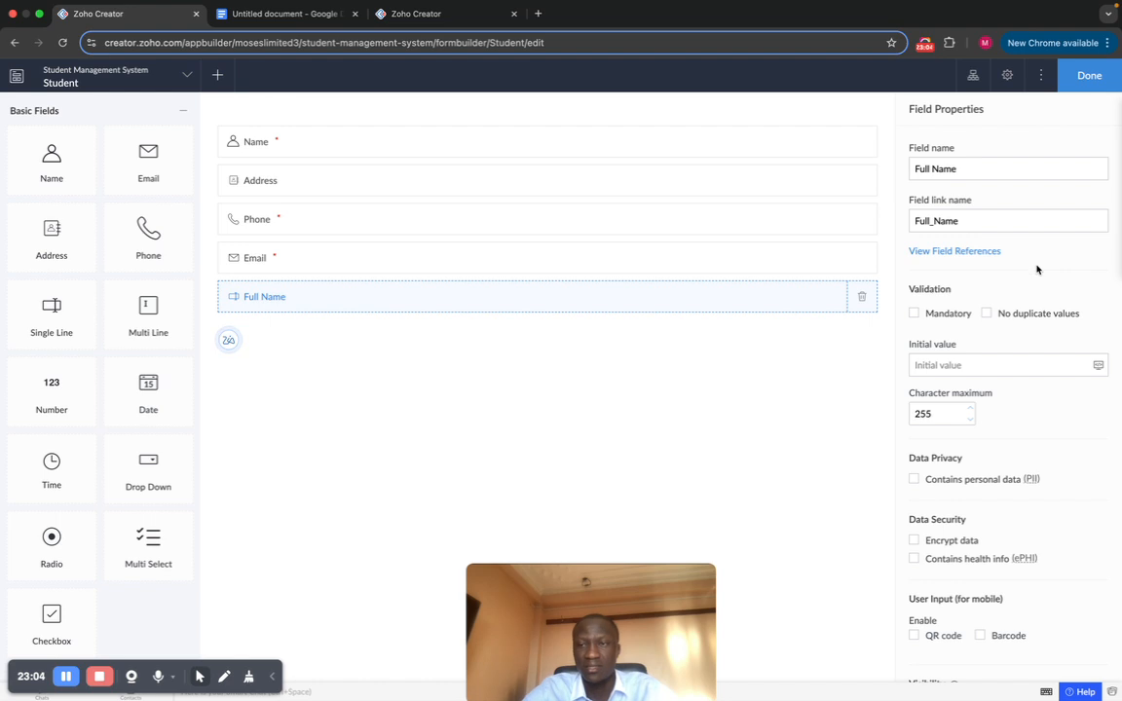
# Step: Give the Full Name field a sample student name as its initial value
pyautogui.scroll(-1, 1013, 270)
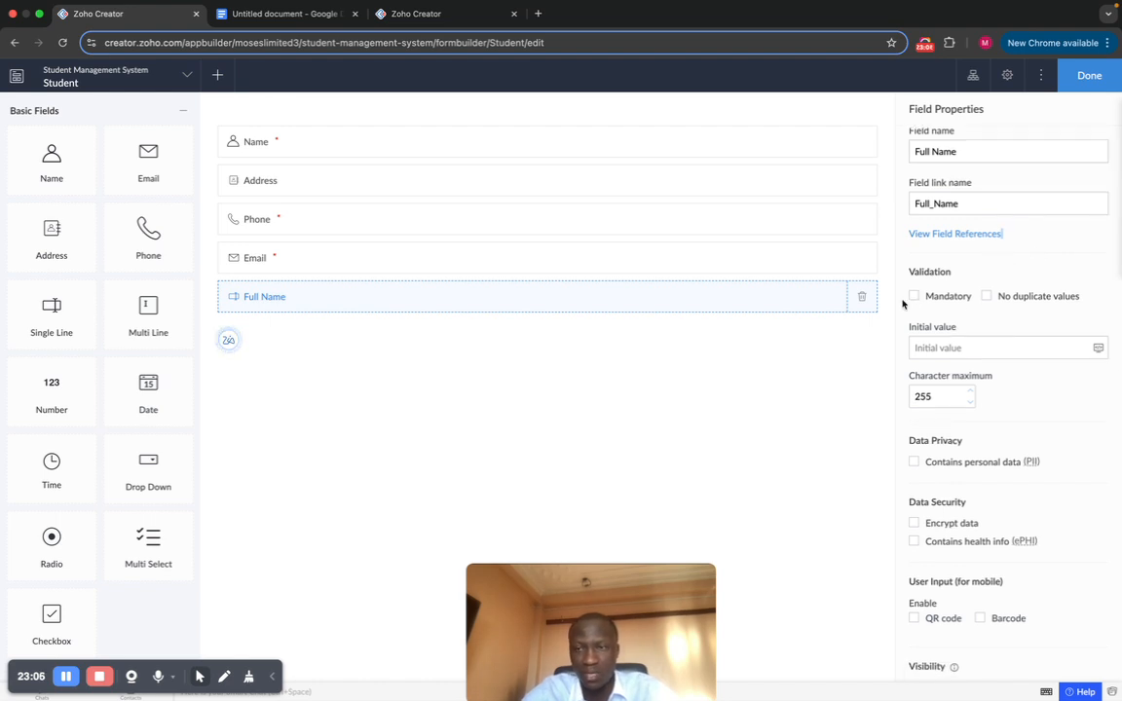
pyautogui.click(974, 349)
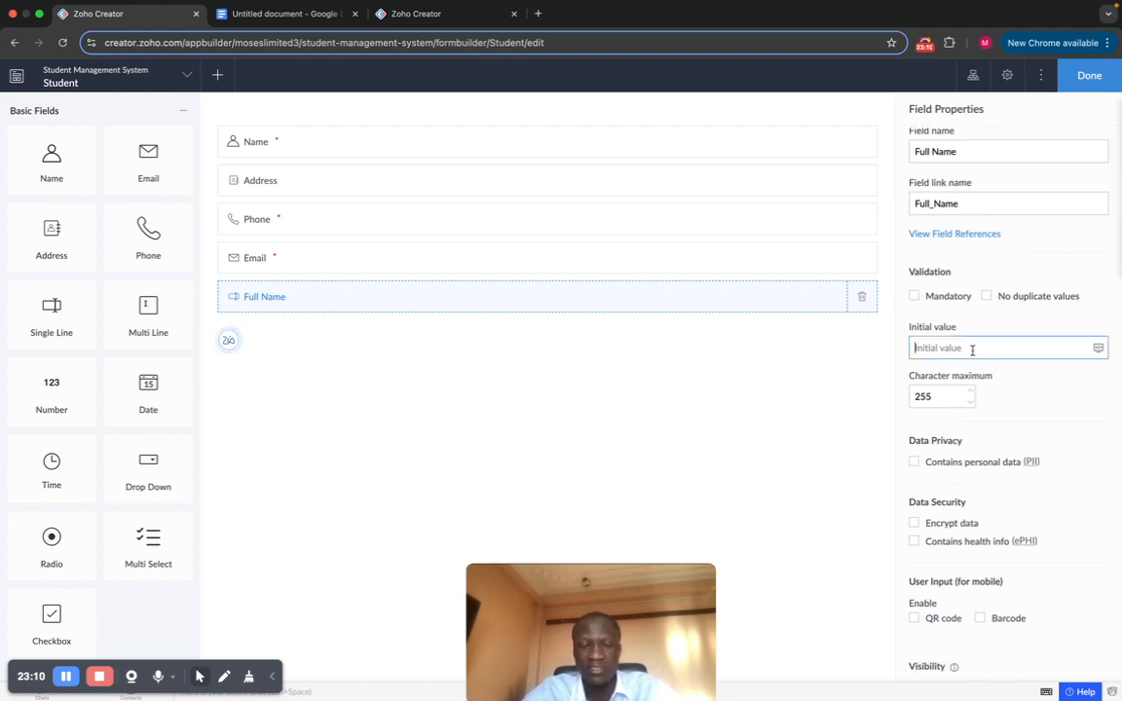
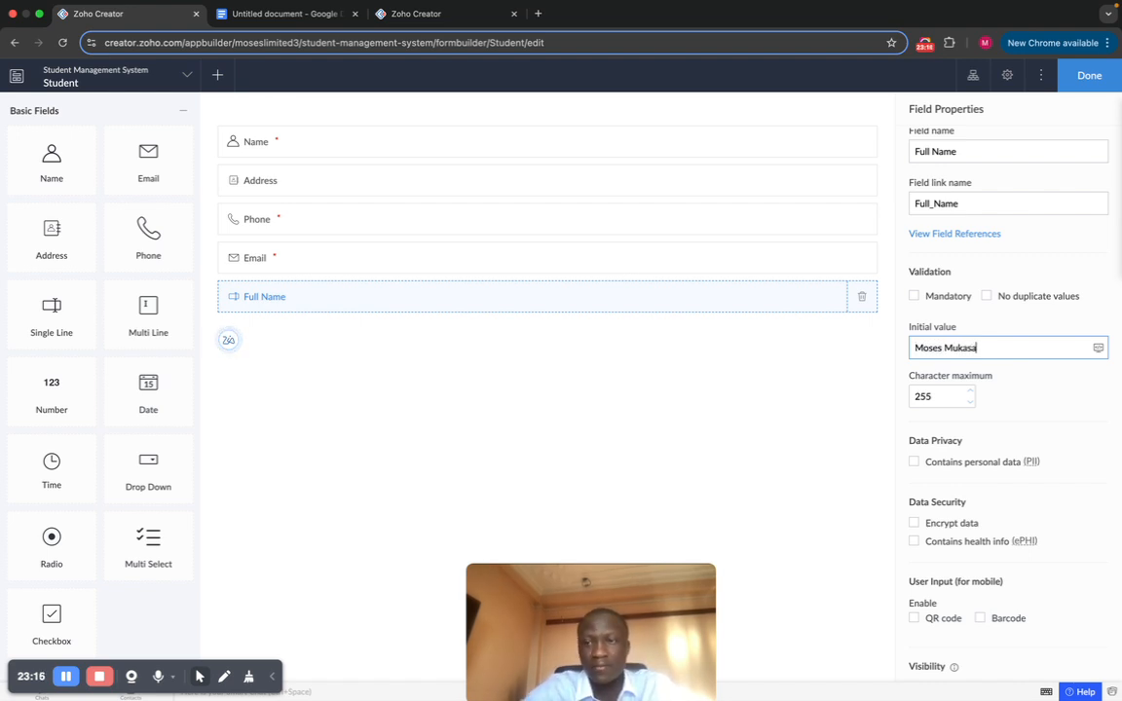
pyautogui.scroll(-3, 1022, 396)
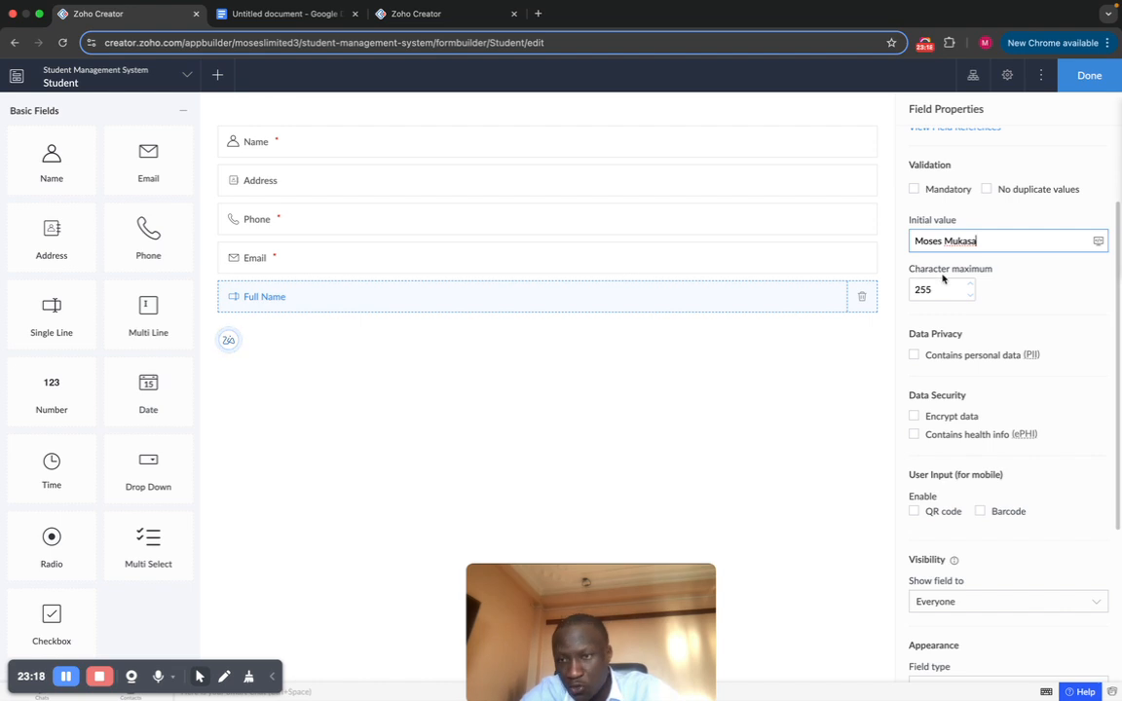
pyautogui.scroll(-2, 1012, 290)
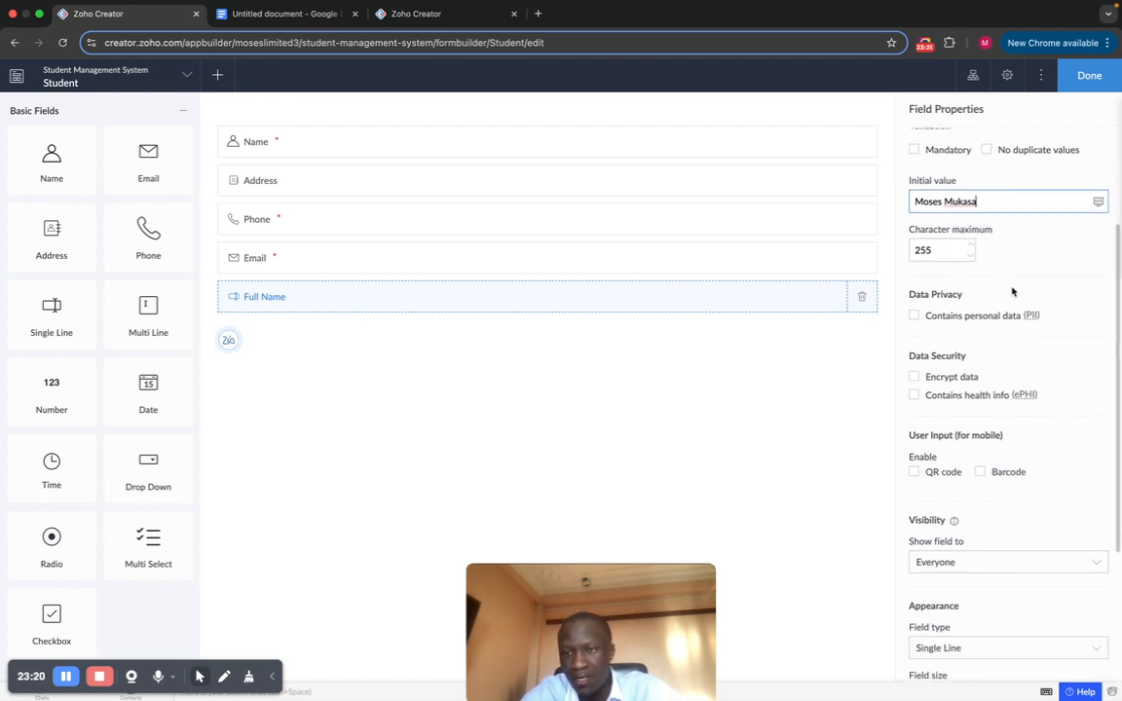
pyautogui.scroll(-2, 1012, 291)
pyautogui.scroll(-3, 951, 336)
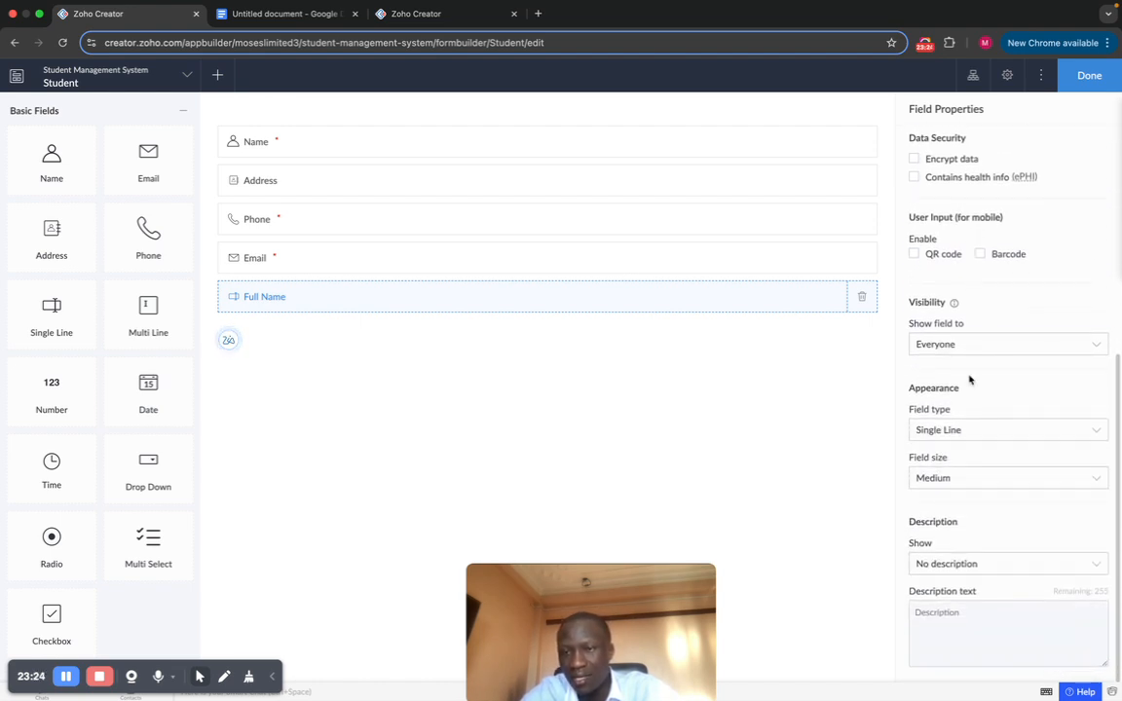
pyautogui.scroll(8, 974, 375)
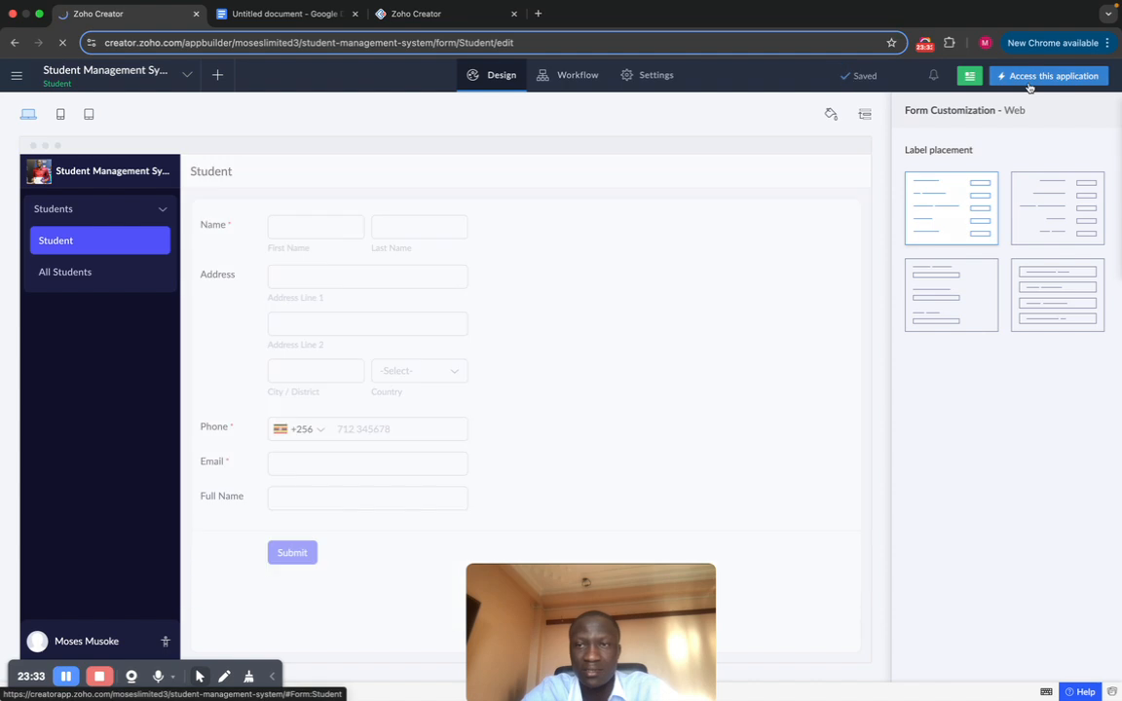
# Step: In the live app, confirm Full Name shows the sample name, then return to editing
pyautogui.click(1032, 78)
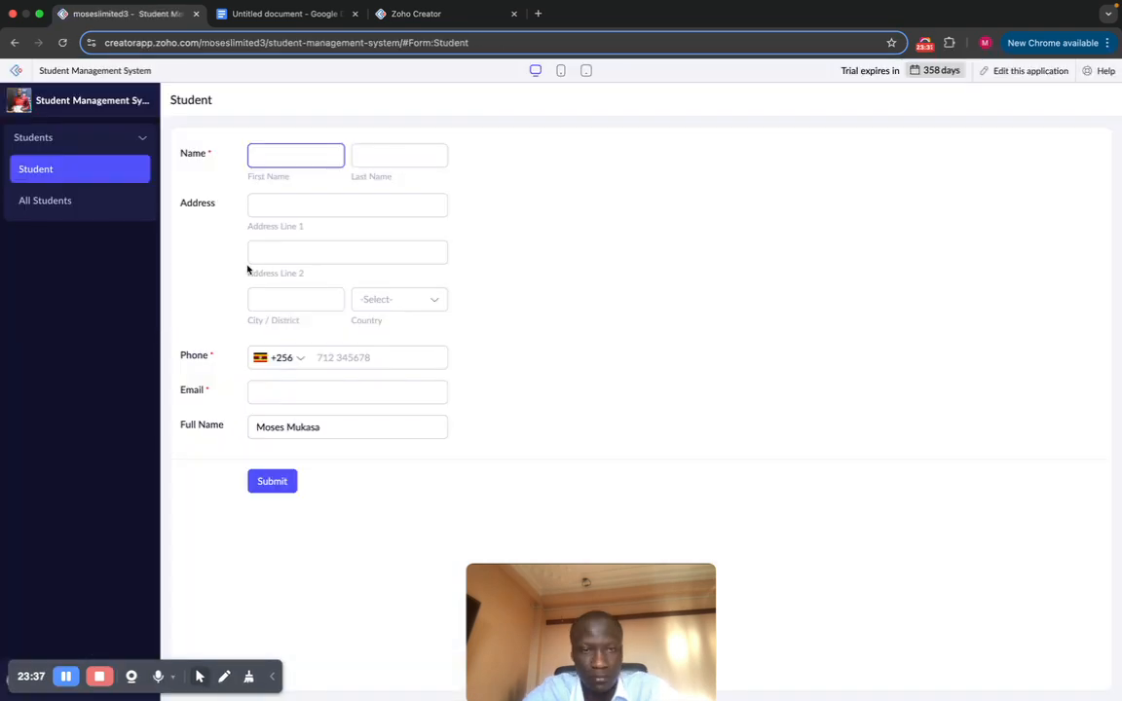
pyautogui.click(339, 426)
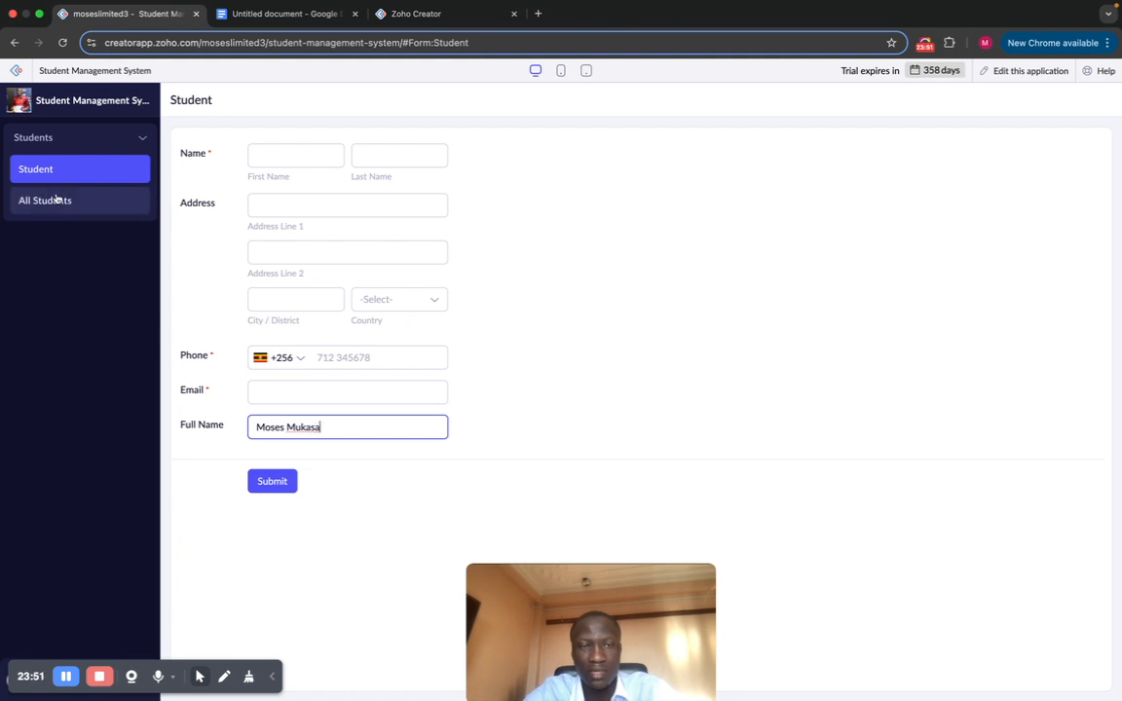
pyautogui.click(1029, 72)
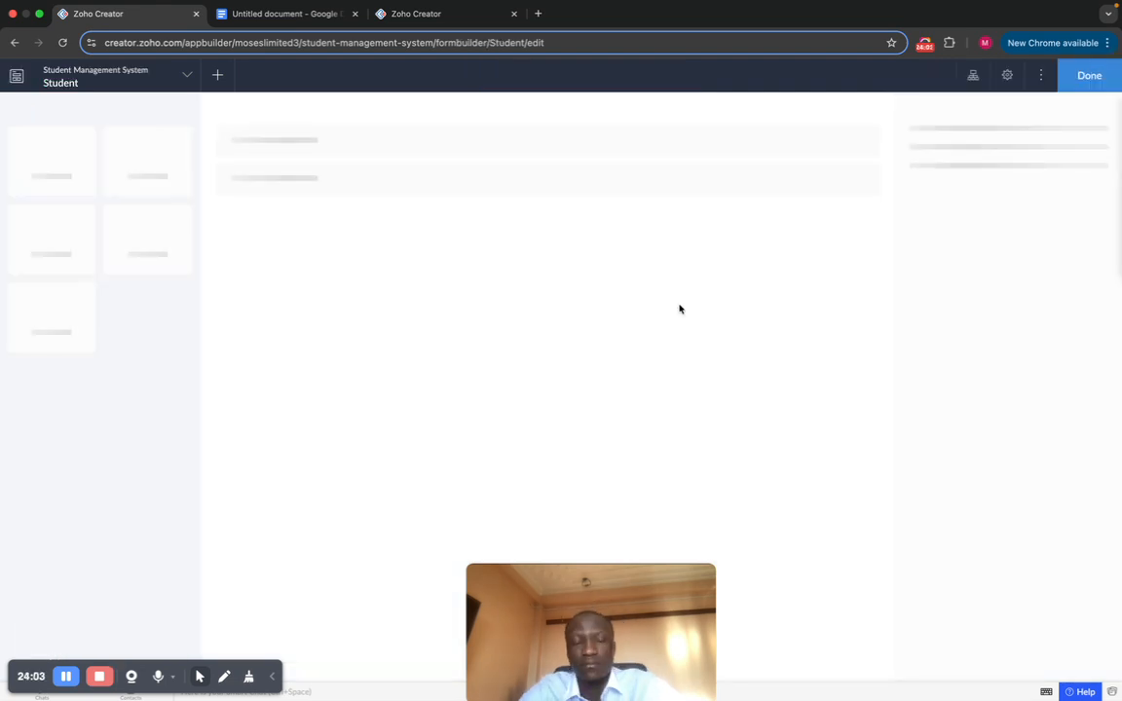
# Step: Add a Multi Line field below Full Name and name it Description
pyautogui.scroll(-1, 143, 292)
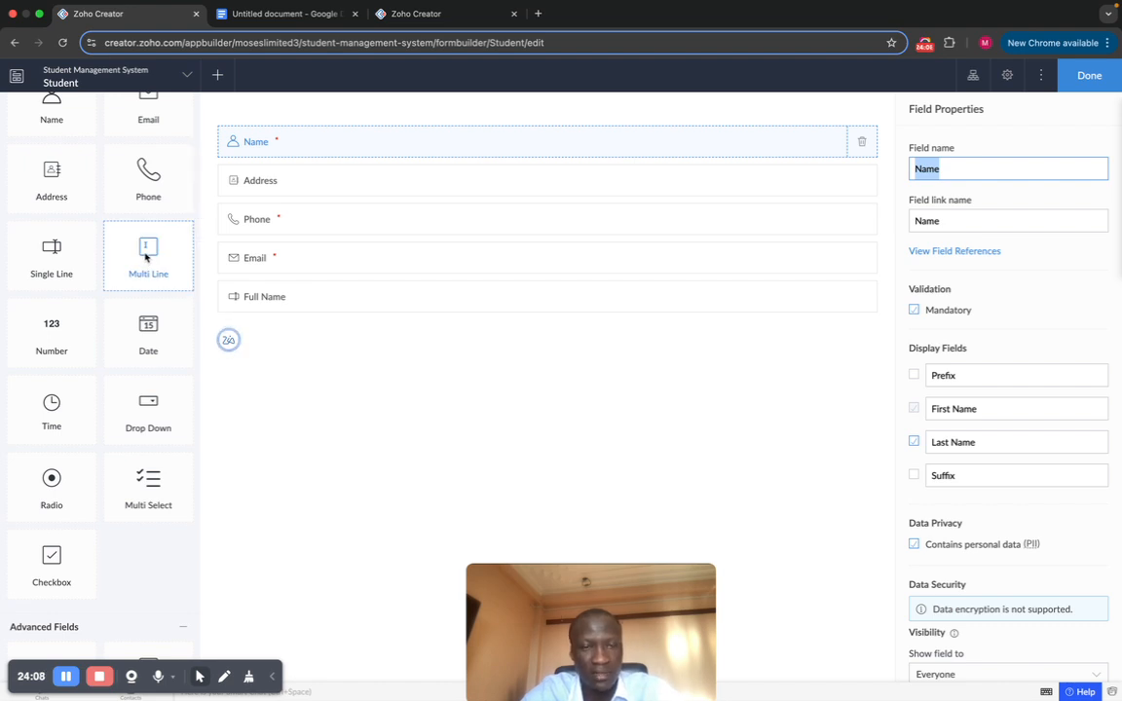
pyautogui.moveTo(146, 256); pyautogui.dragTo(376, 353)
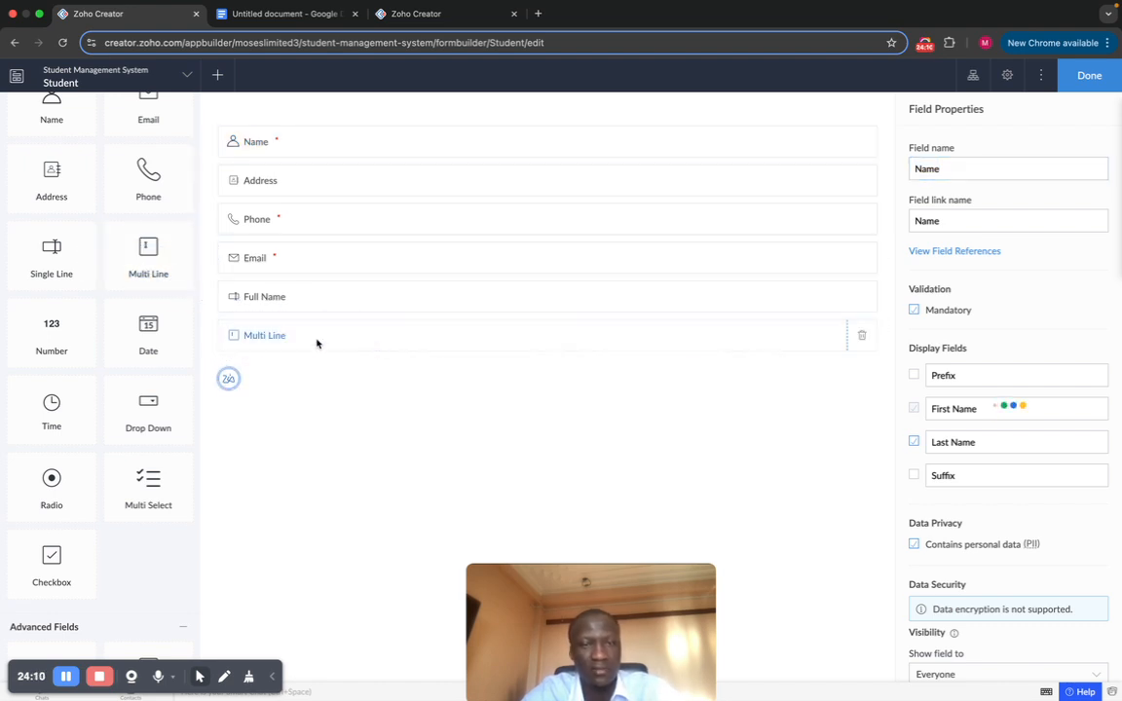
pyautogui.scroll(-2, 974, 333)
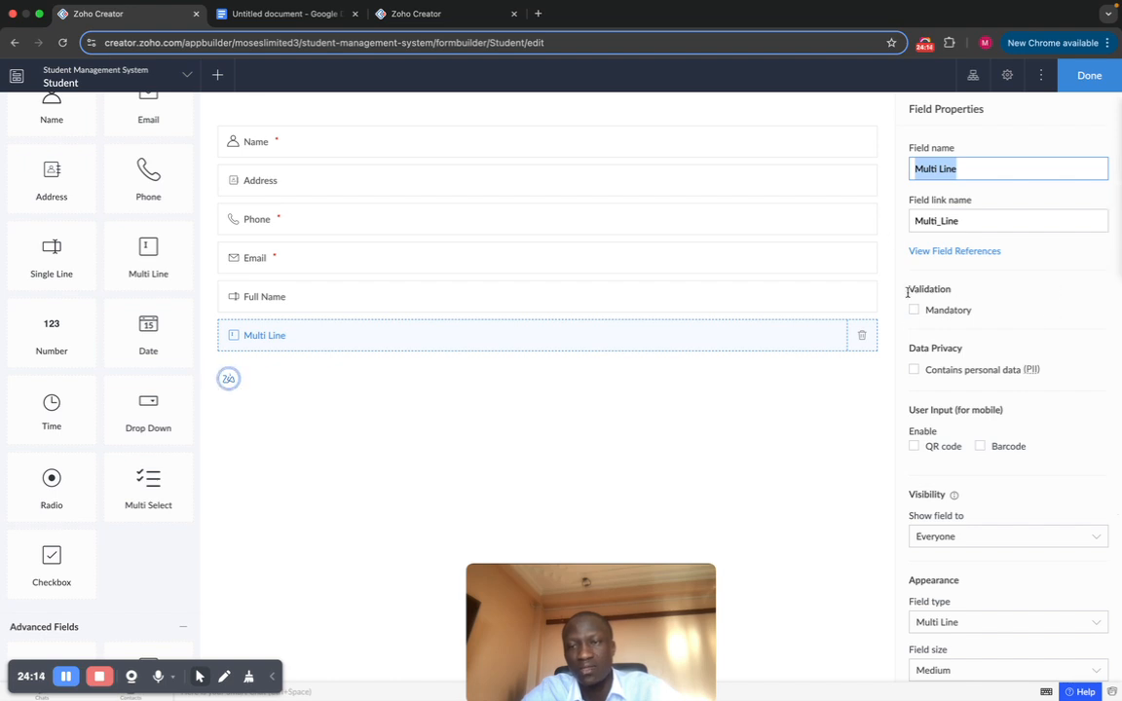
pyautogui.scroll(-2, 1019, 291)
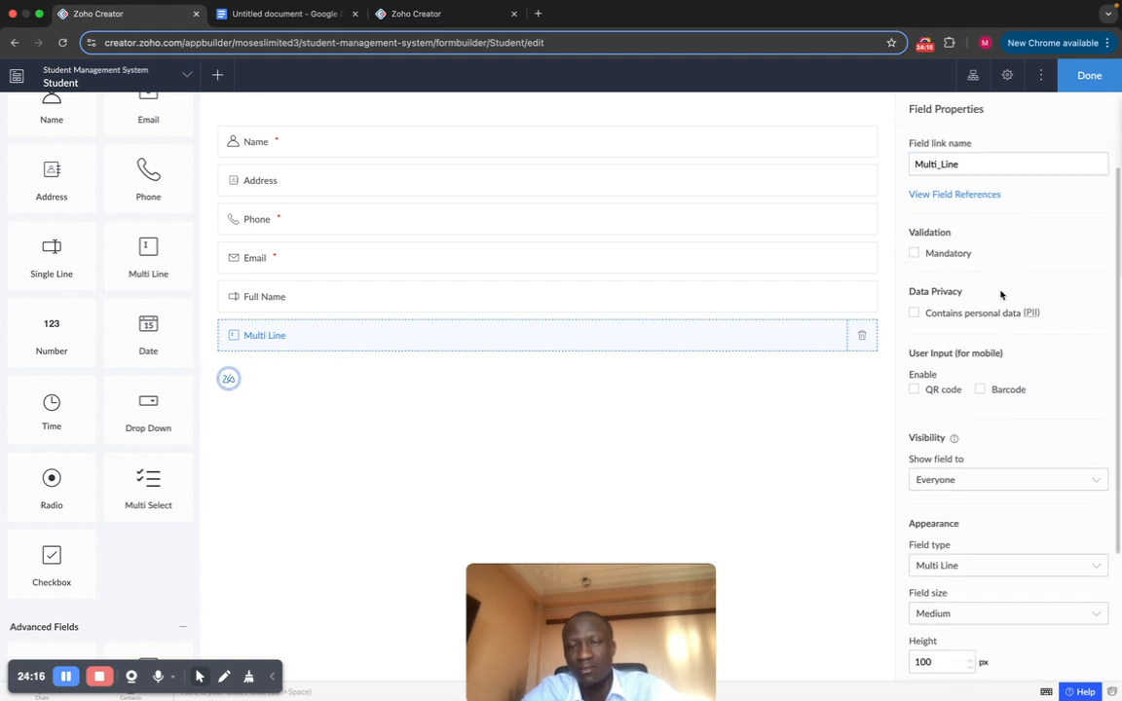
pyautogui.scroll(2, 1000, 294)
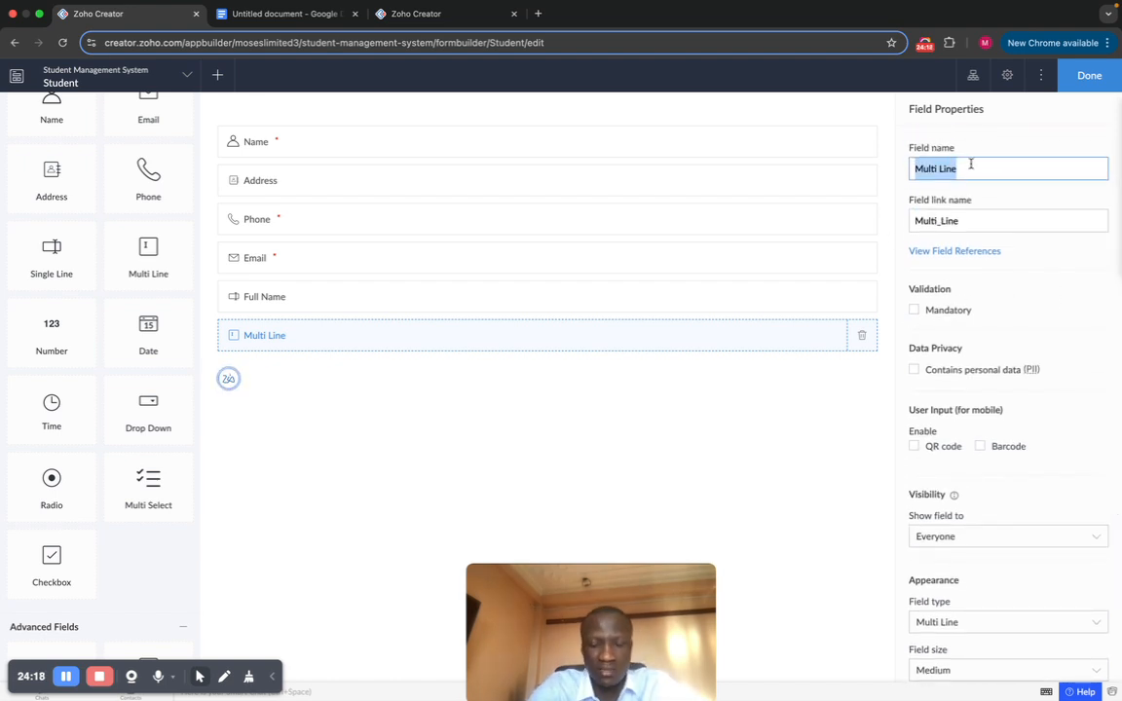
pyautogui.write('Dee')
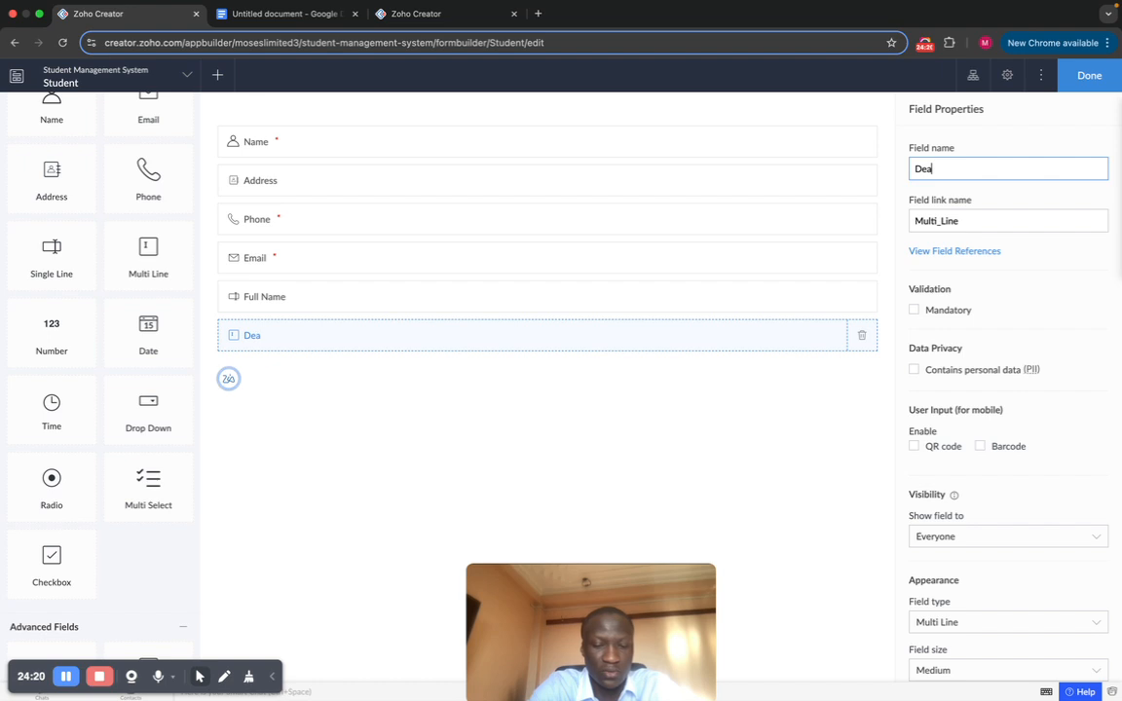
pyautogui.press('BackSpace')
pyautogui.write('scr')
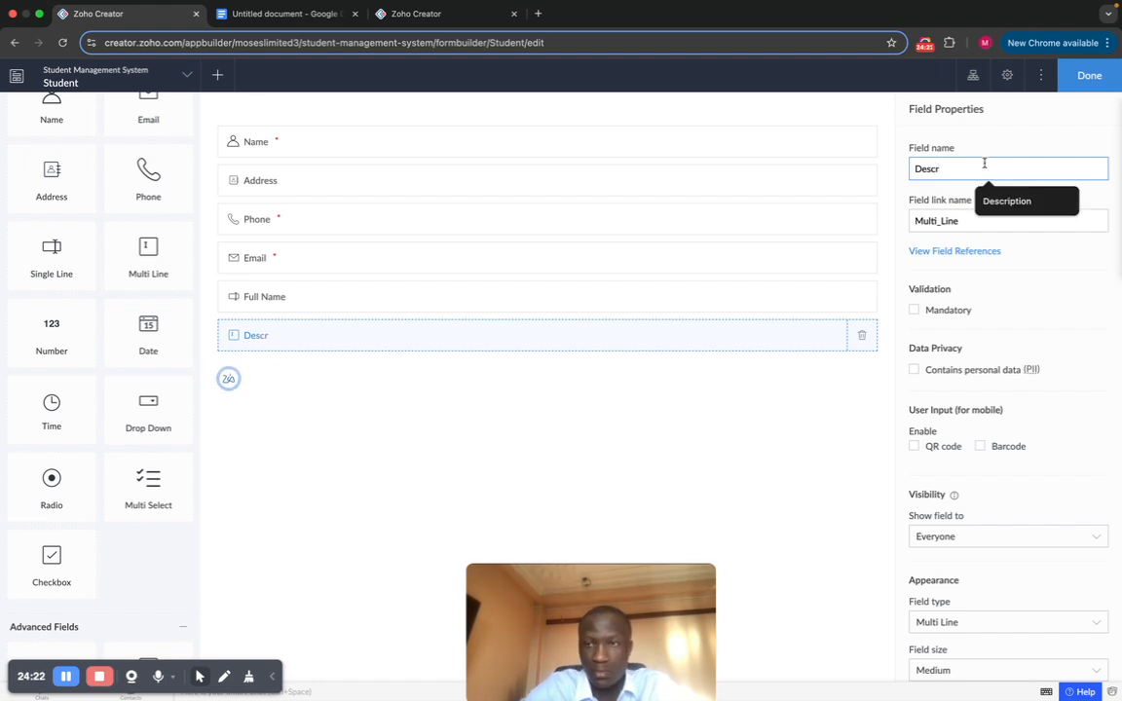
pyautogui.click(1007, 201)
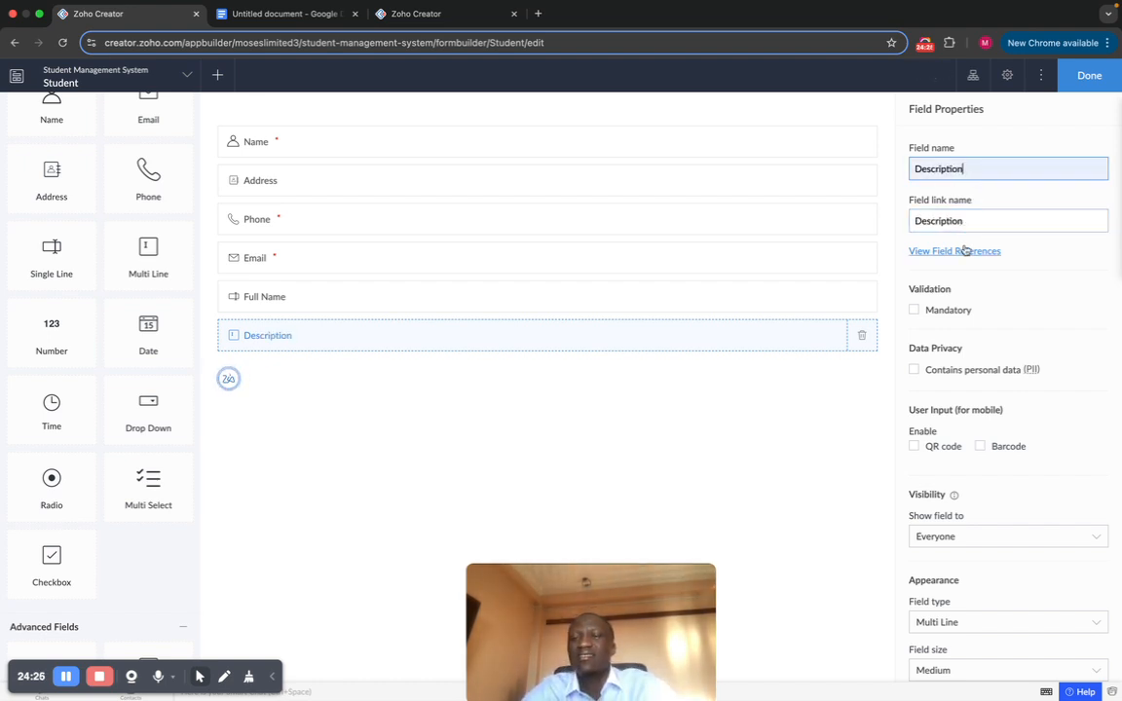
# Step: Check the Field type list for Description, keeping it as Multi Line
pyautogui.scroll(-1, 965, 250)
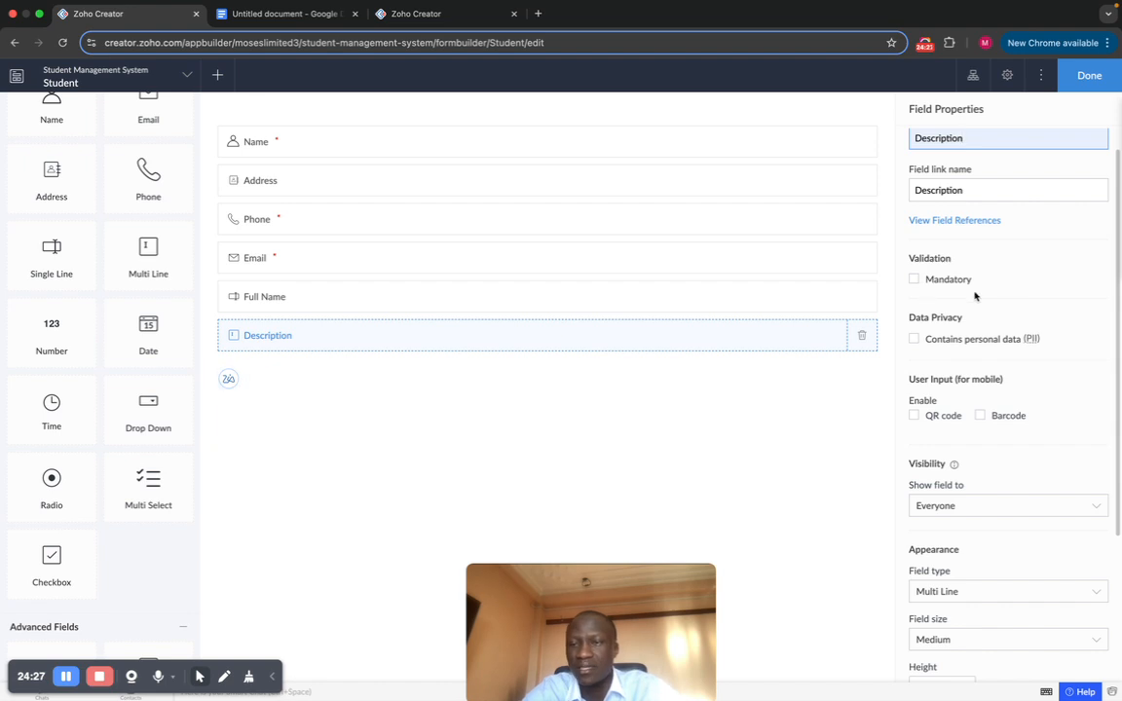
pyautogui.scroll(-3, 975, 297)
pyautogui.scroll(-4, 969, 327)
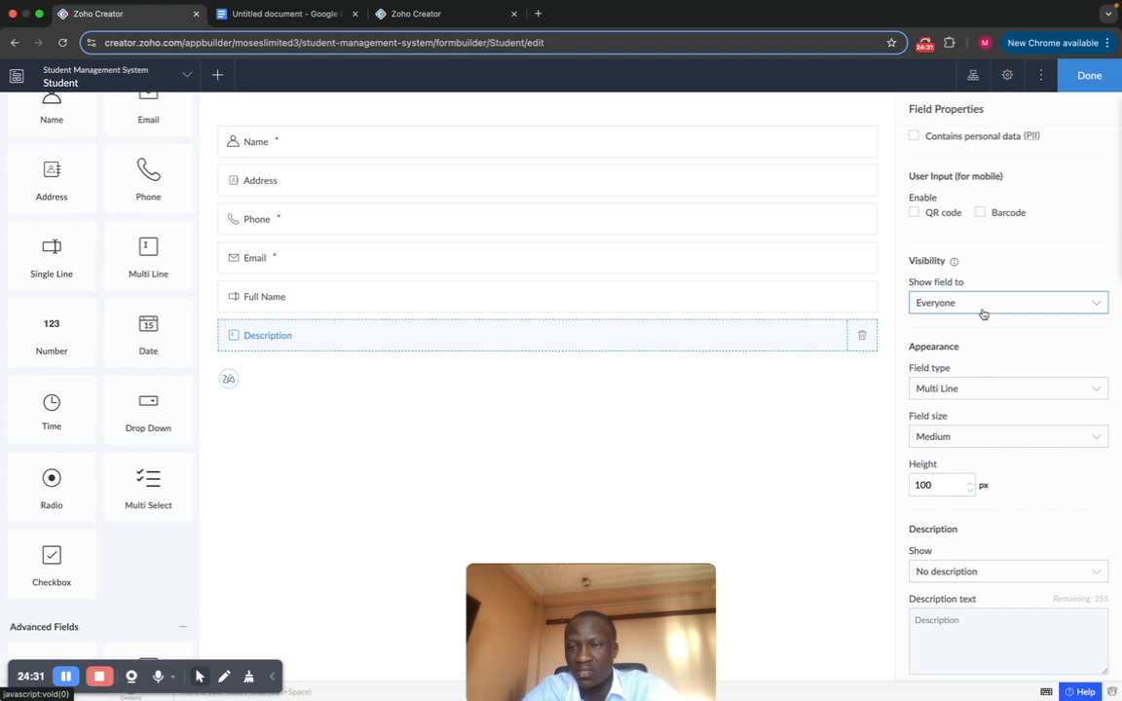
pyautogui.scroll(-1, 979, 336)
pyautogui.scroll(2, 975, 359)
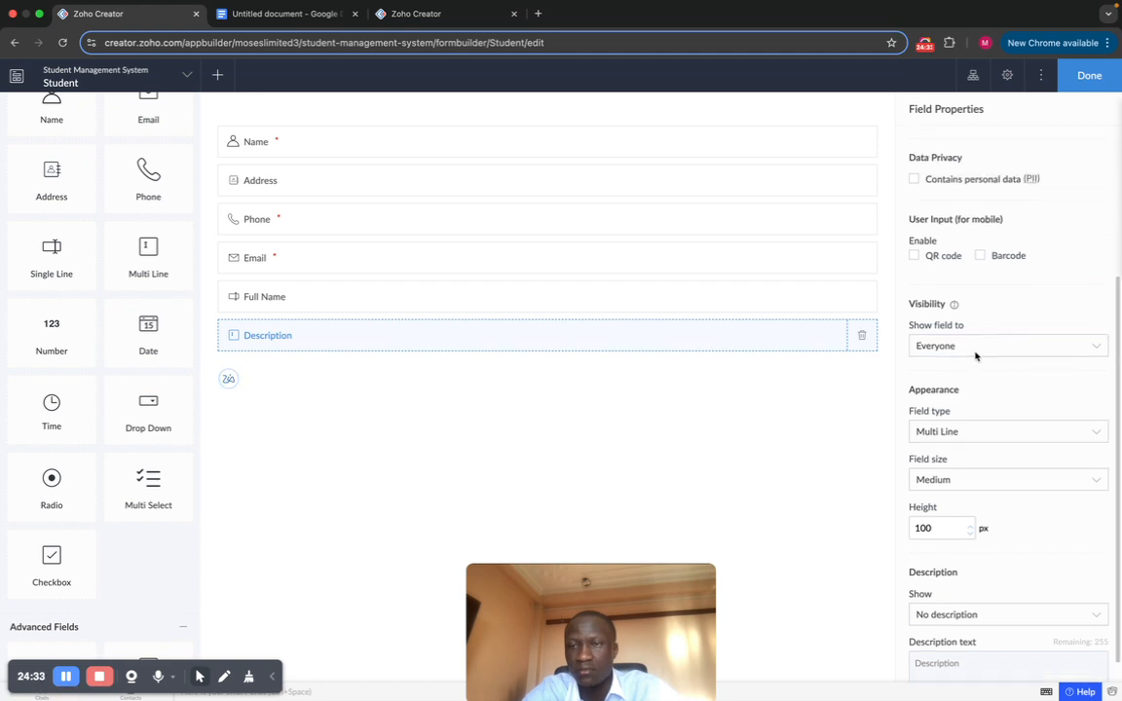
pyautogui.scroll(6, 975, 356)
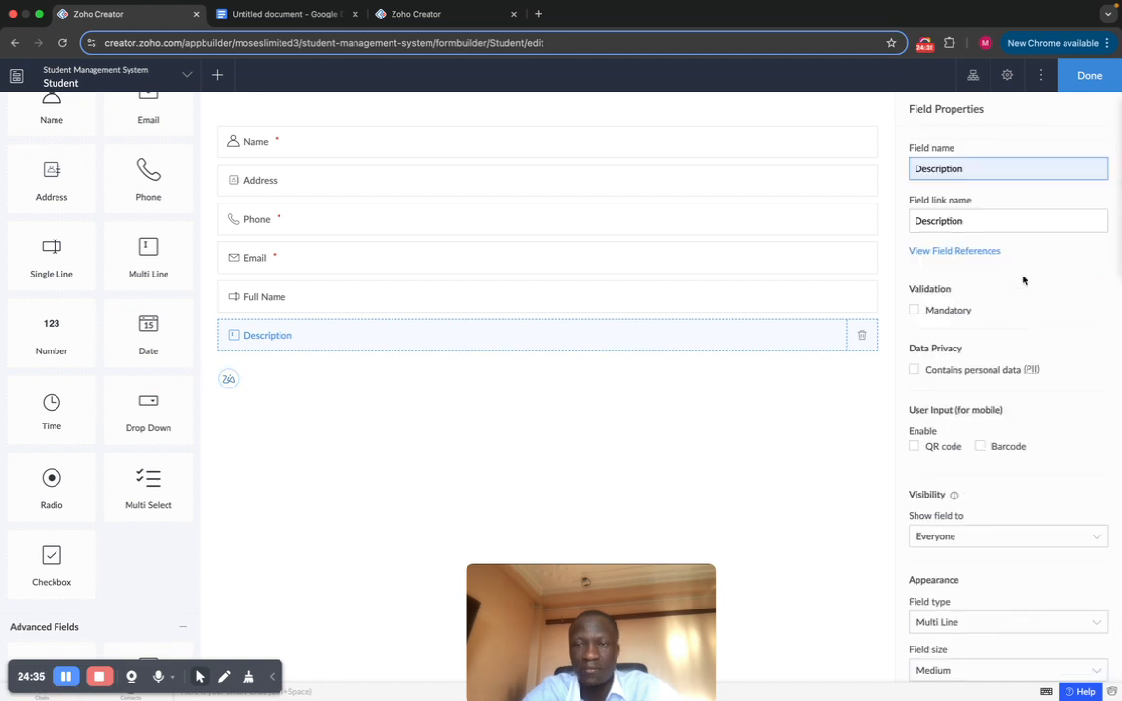
pyautogui.scroll(-2, 1025, 375)
pyautogui.scroll(-5, 1026, 373)
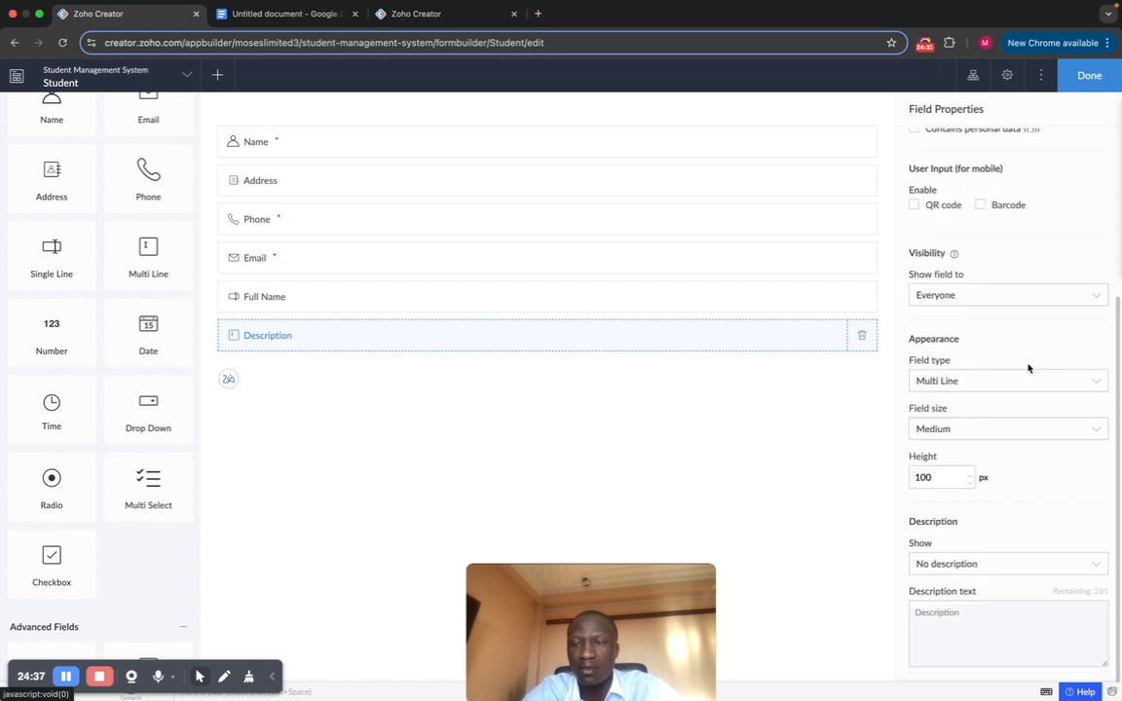
pyautogui.click(969, 380)
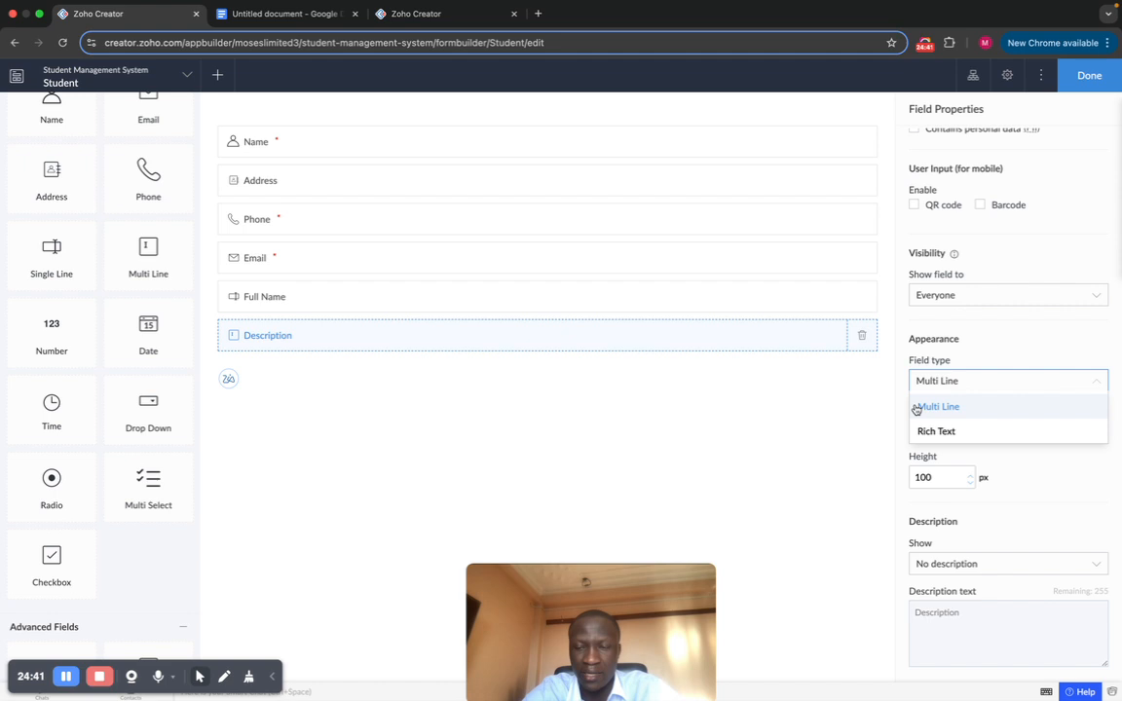
pyautogui.click(969, 377)
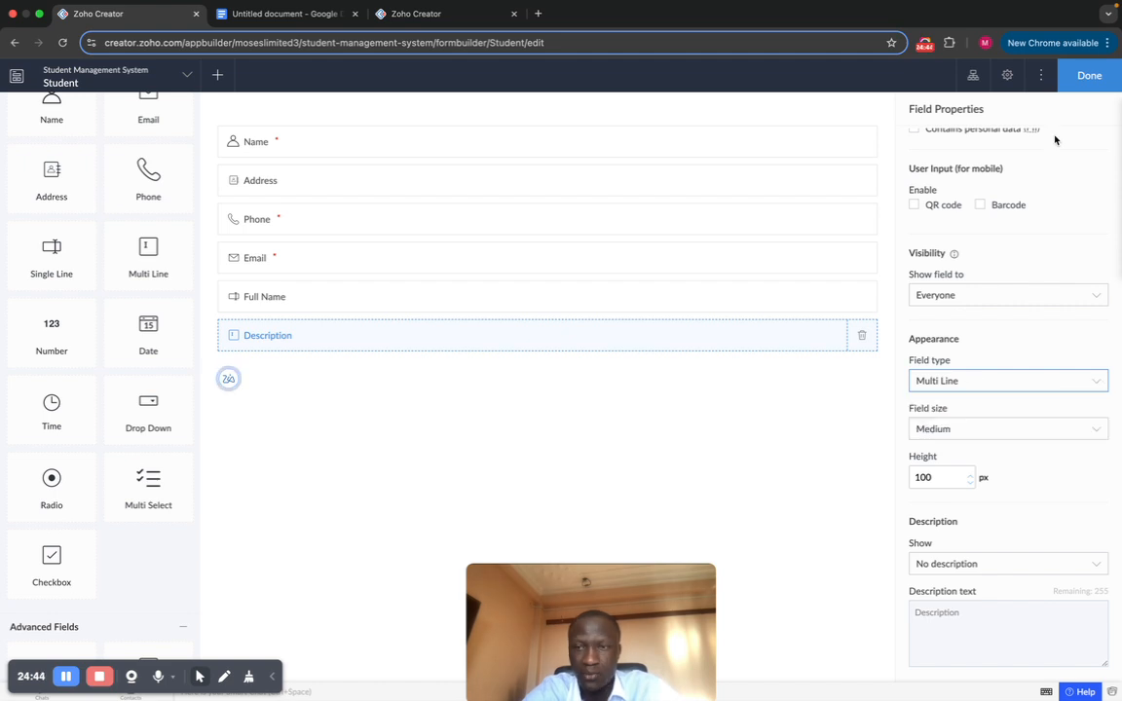
# Step: Save the form, try the Description box in the live app, and return to editing
pyautogui.click(1081, 84)
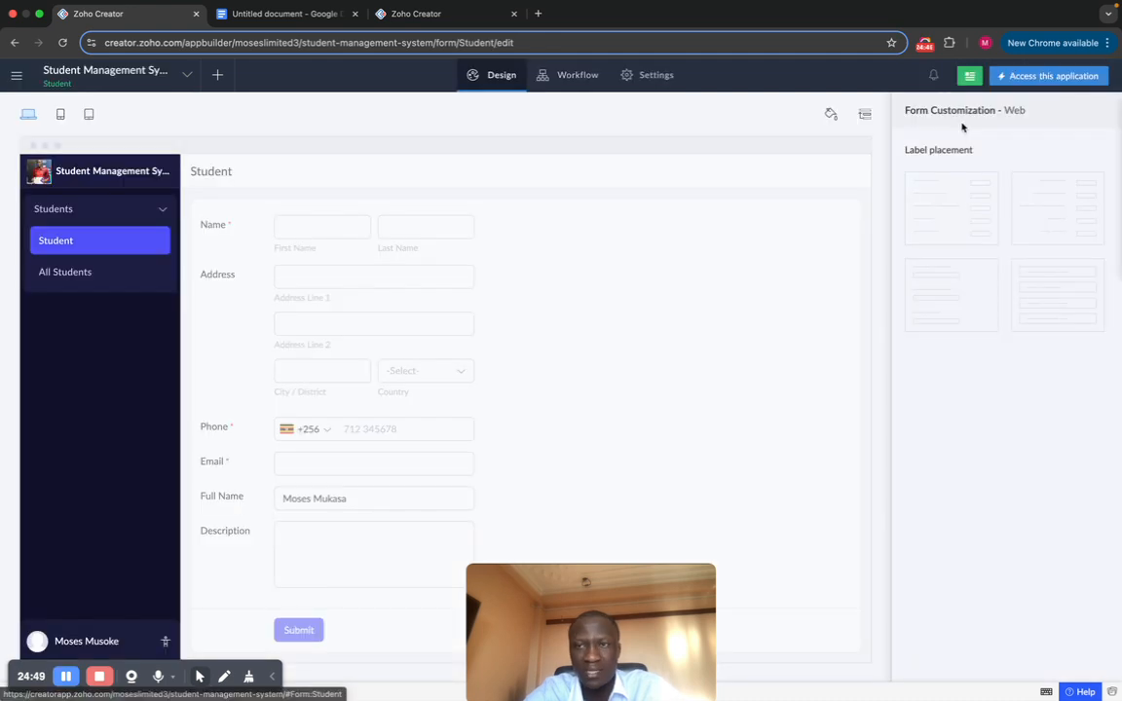
pyautogui.click(1029, 75)
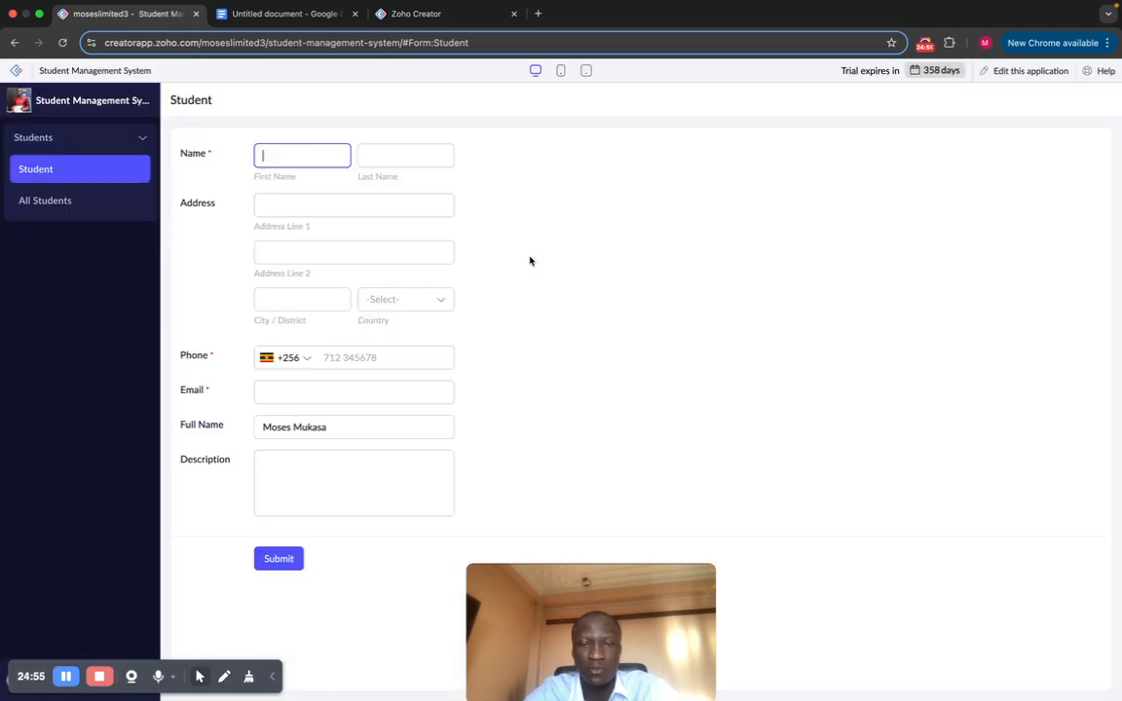
pyautogui.click(293, 468)
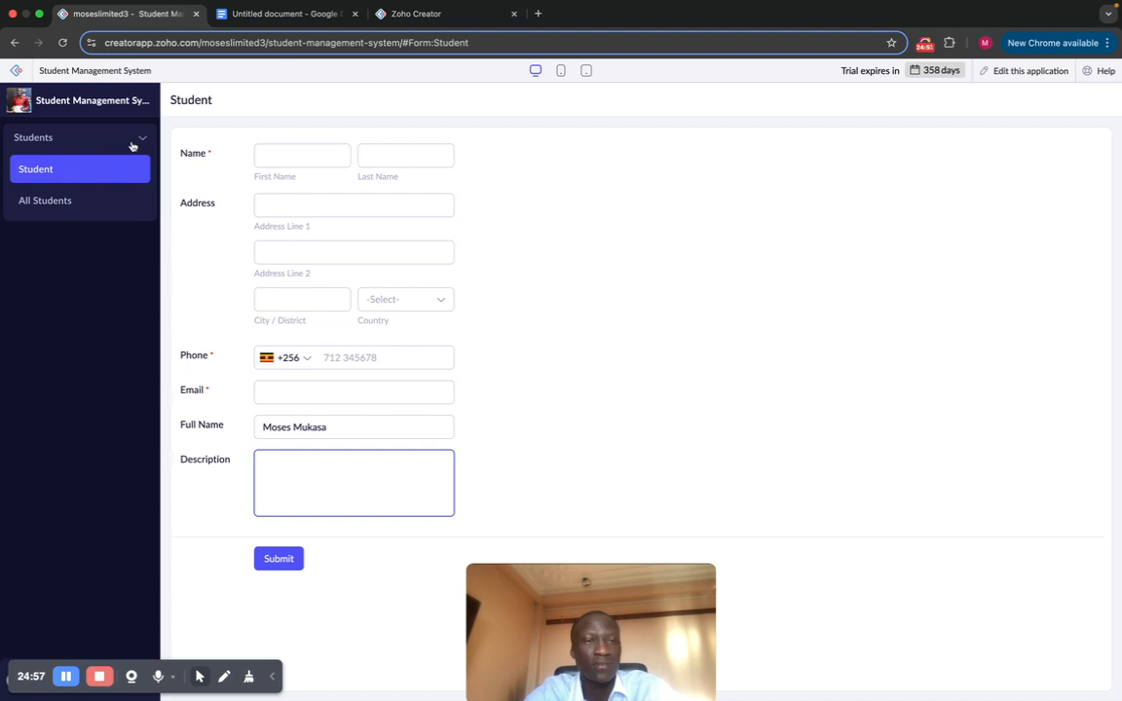
pyautogui.click(1026, 72)
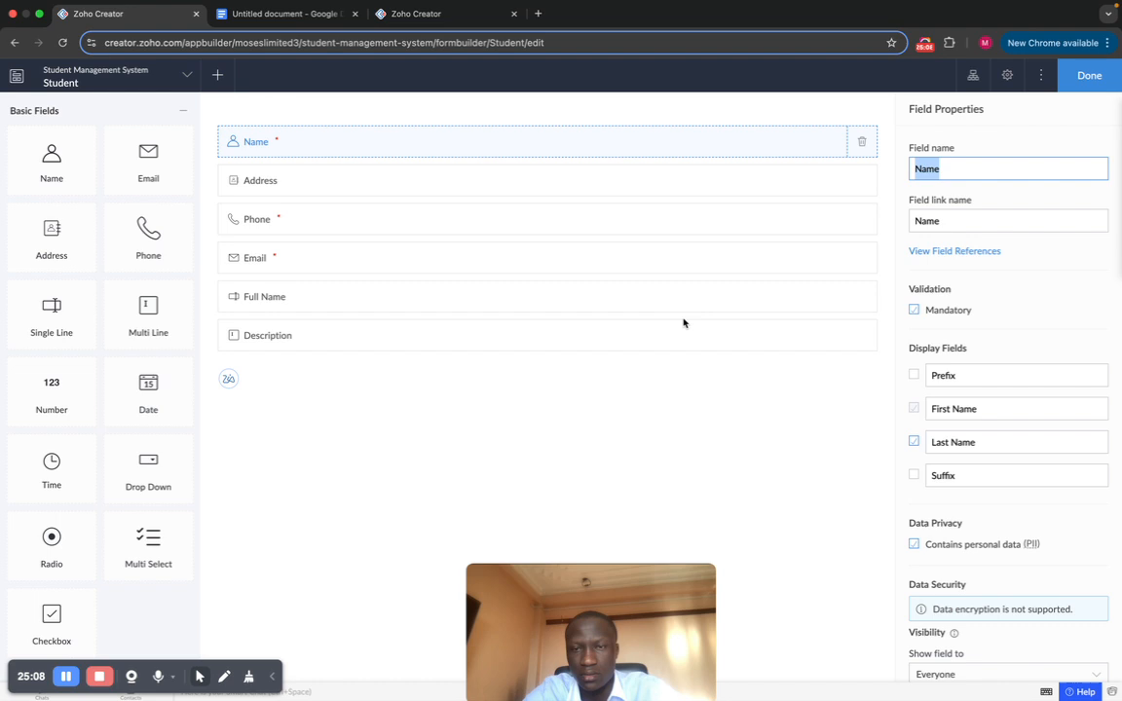
# Step: Change the Description field's type to Rich Text, confirm the change, and save the form
pyautogui.click(643, 341)
pyautogui.scroll(-5, 1057, 433)
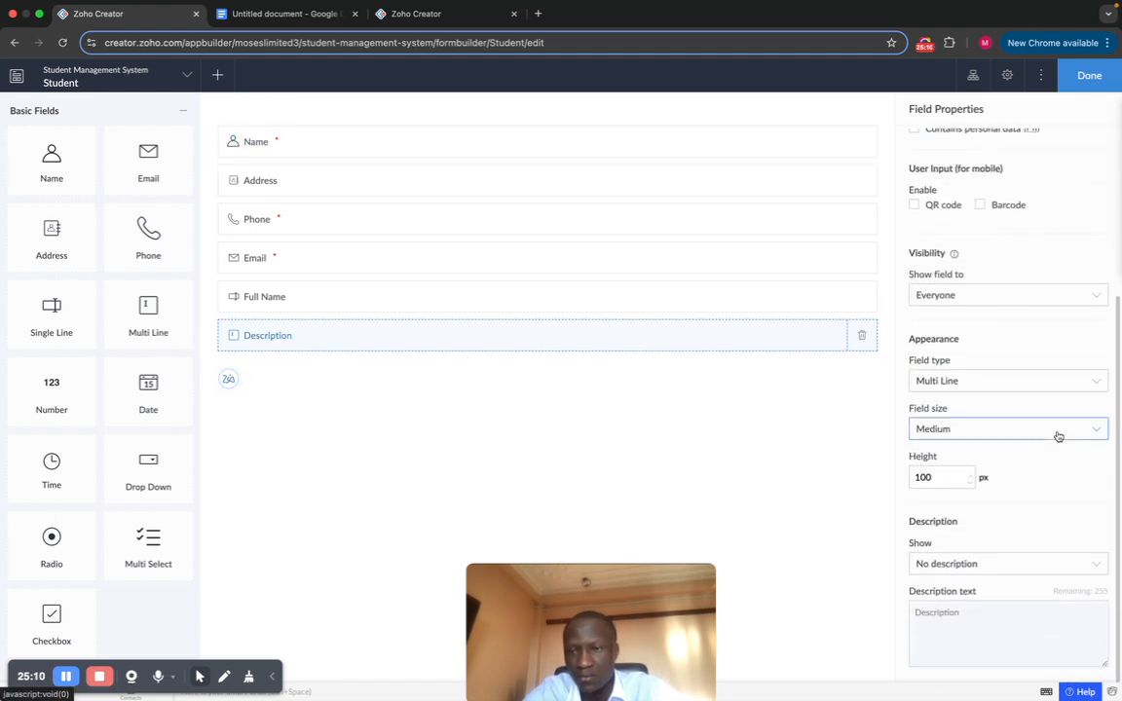
pyautogui.click(995, 383)
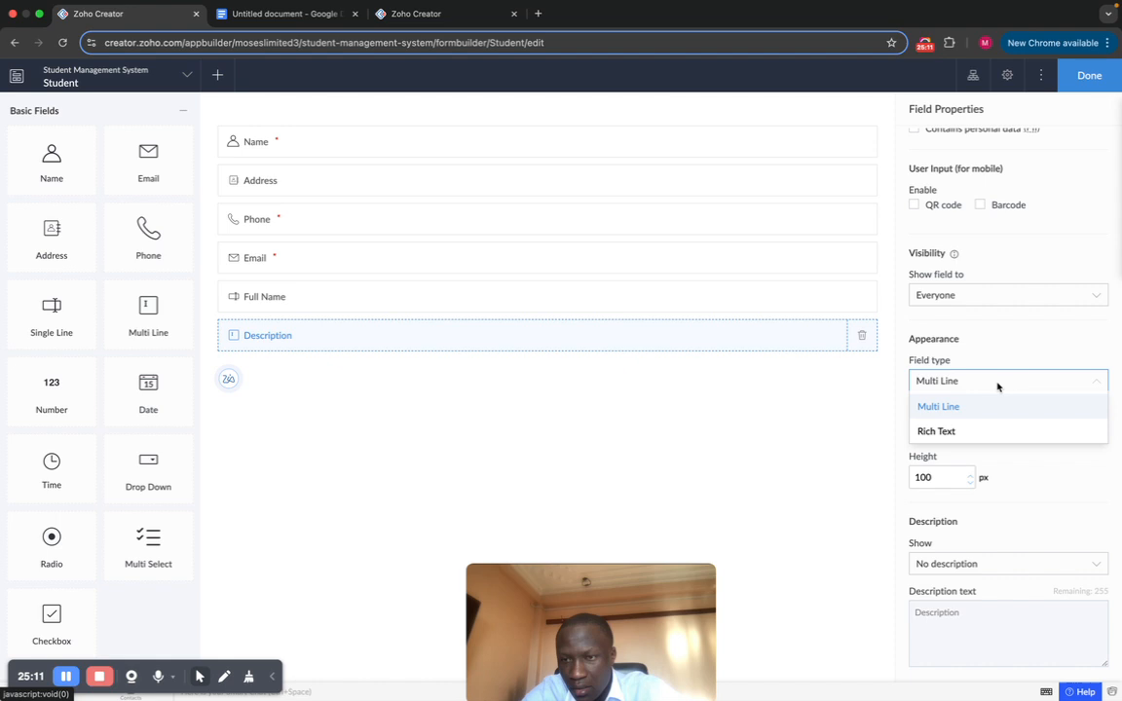
pyautogui.click(953, 432)
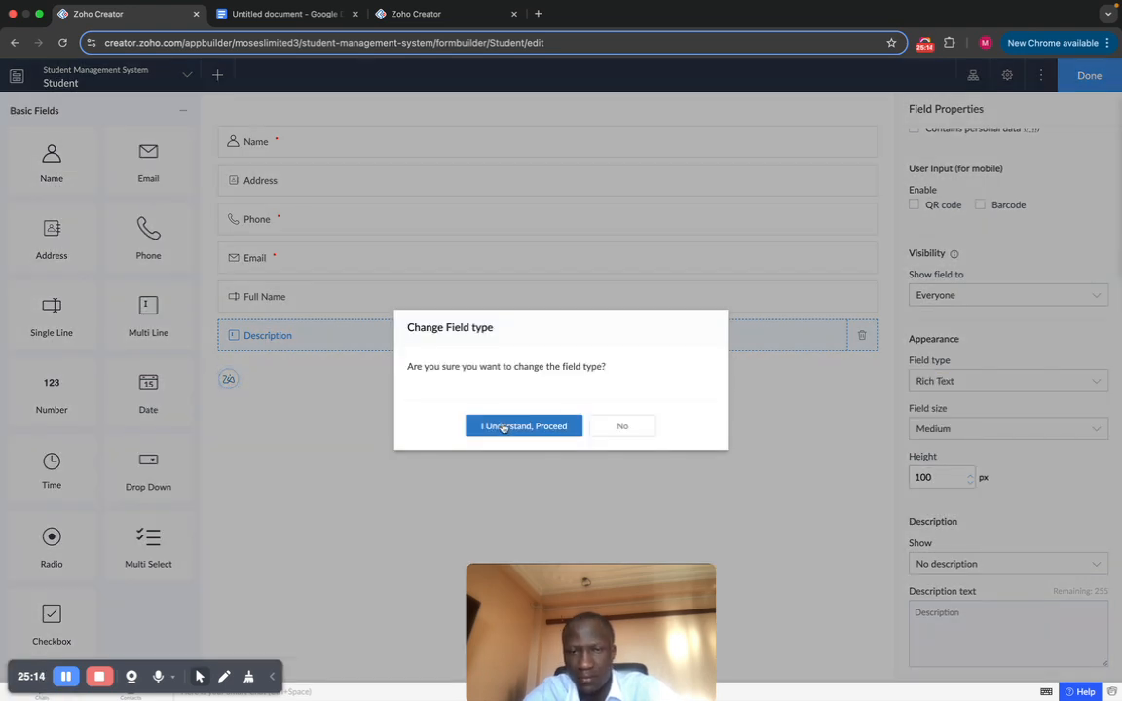
pyautogui.click(503, 427)
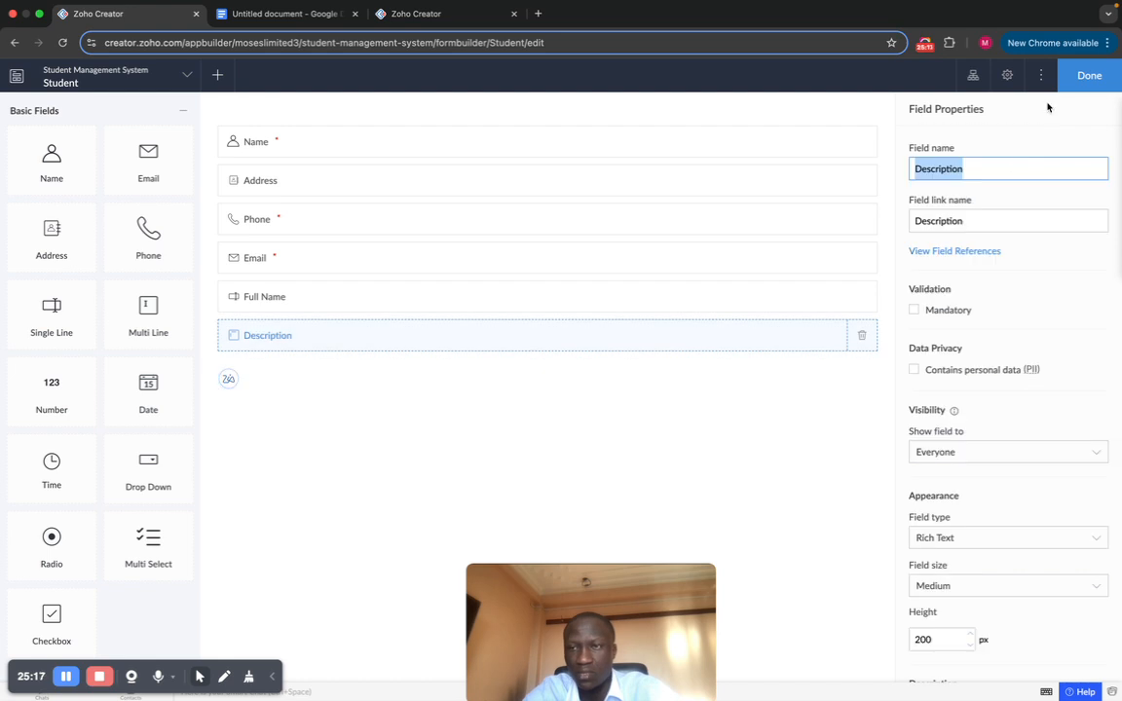
pyautogui.click(1077, 78)
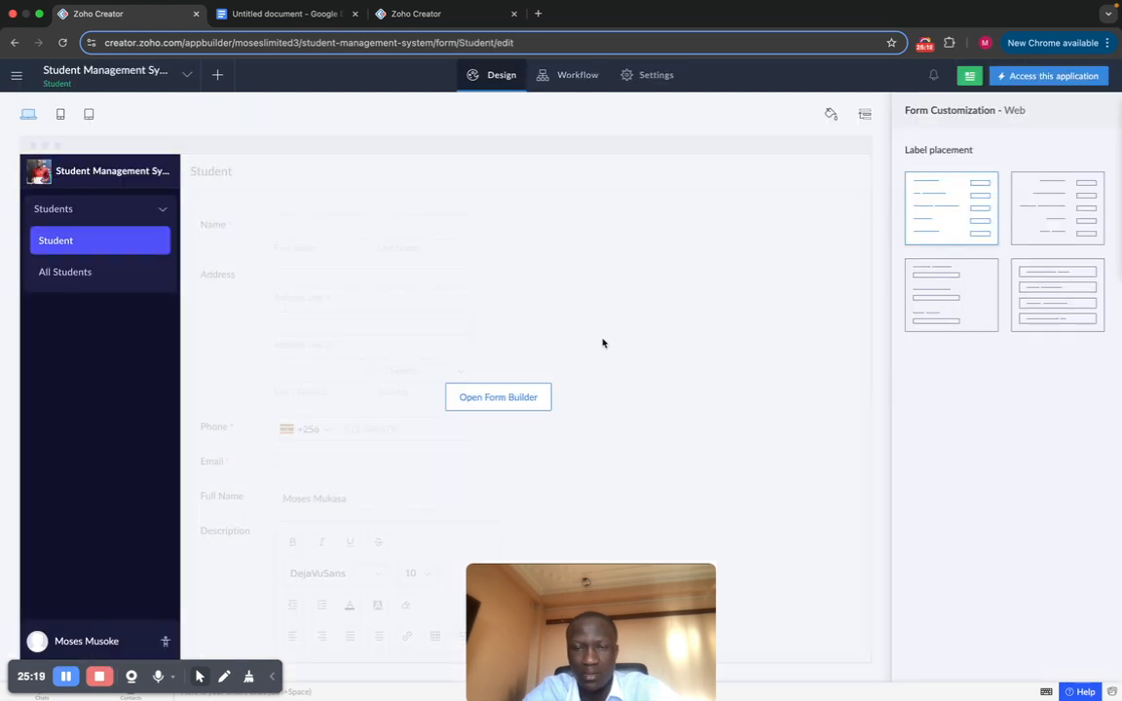
# Step: Open the live Student form and scroll down to the Description editor
pyautogui.click(603, 343)
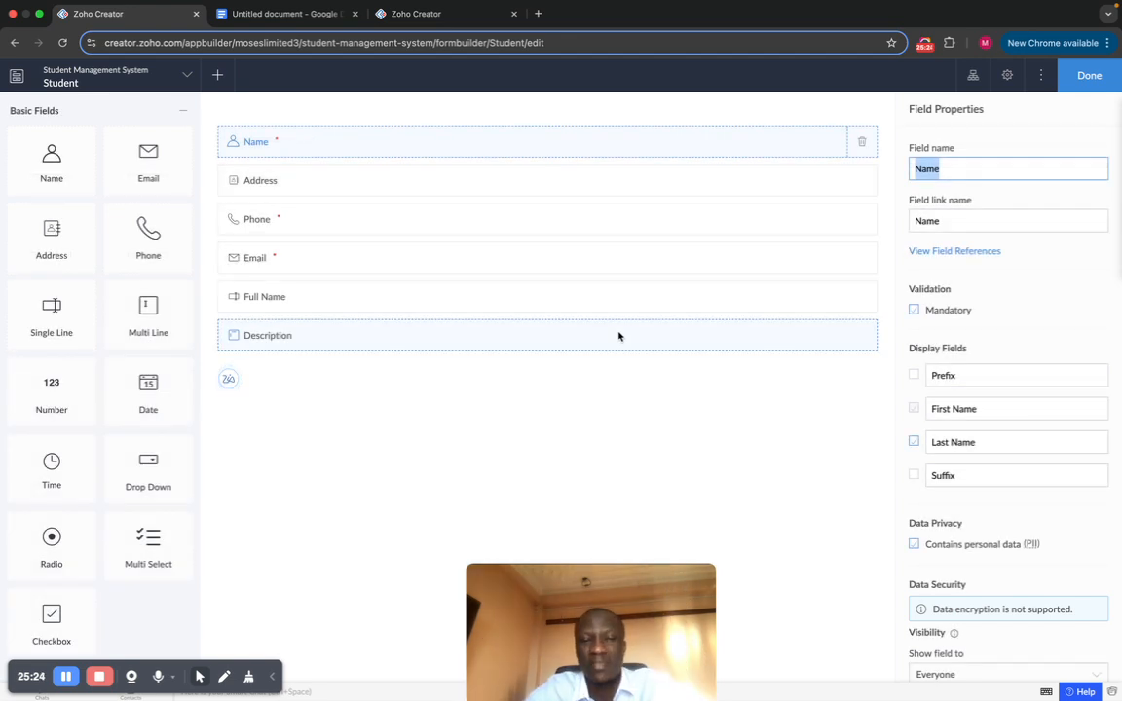
pyautogui.click(1083, 80)
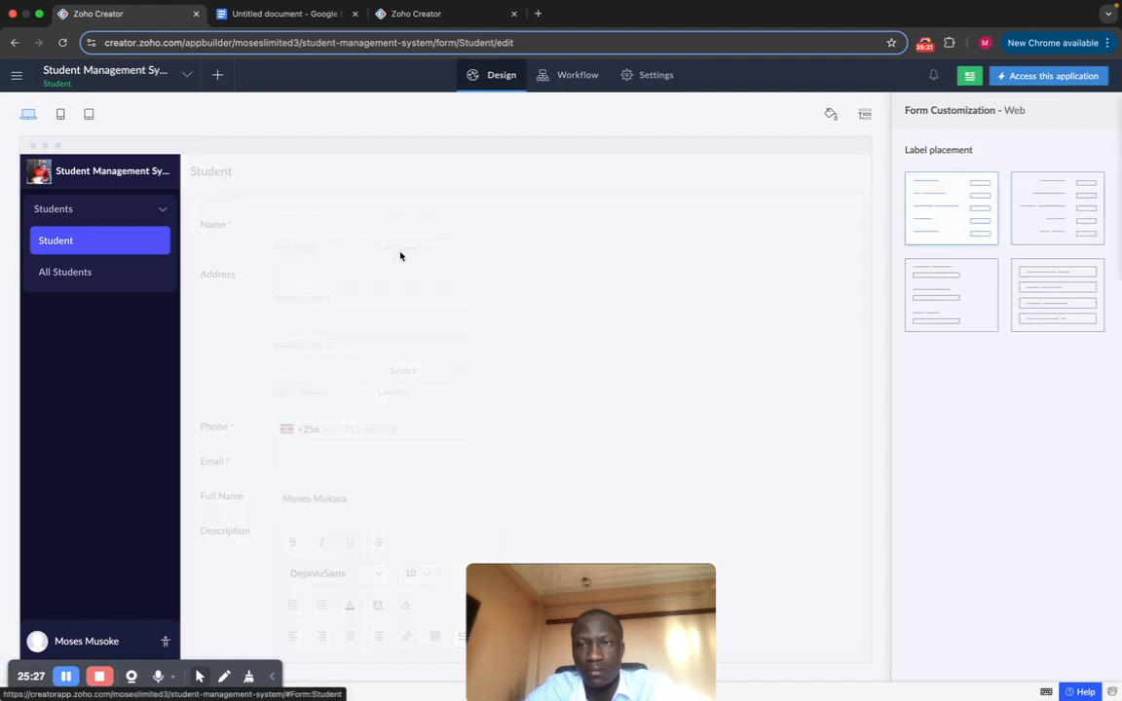
pyautogui.click(1015, 78)
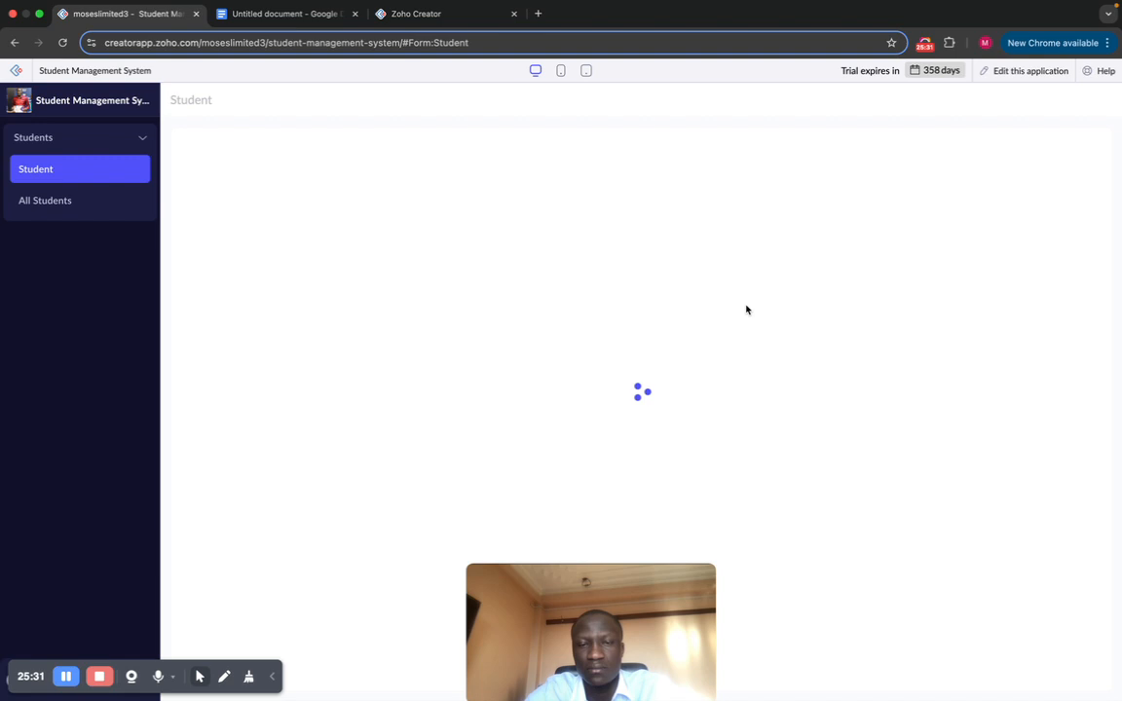
pyautogui.scroll(-2, 574, 377)
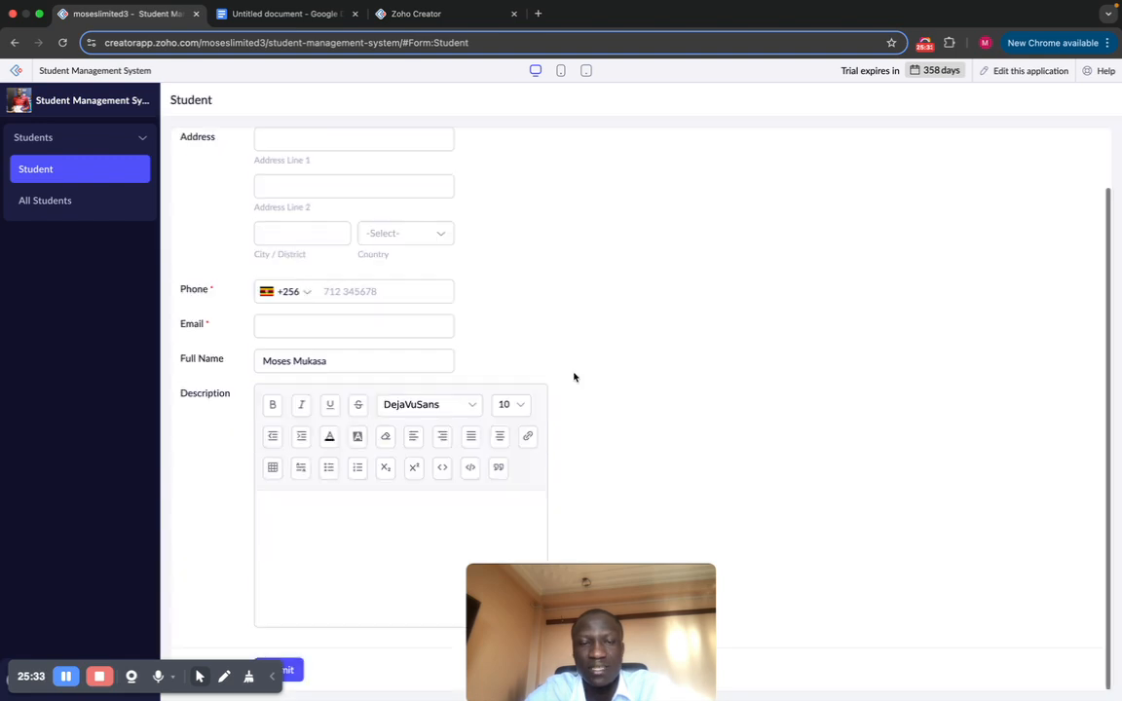
# Step: Type 'the' in Description, make it bold, italic and underlined, then return to editing
pyautogui.click(320, 536)
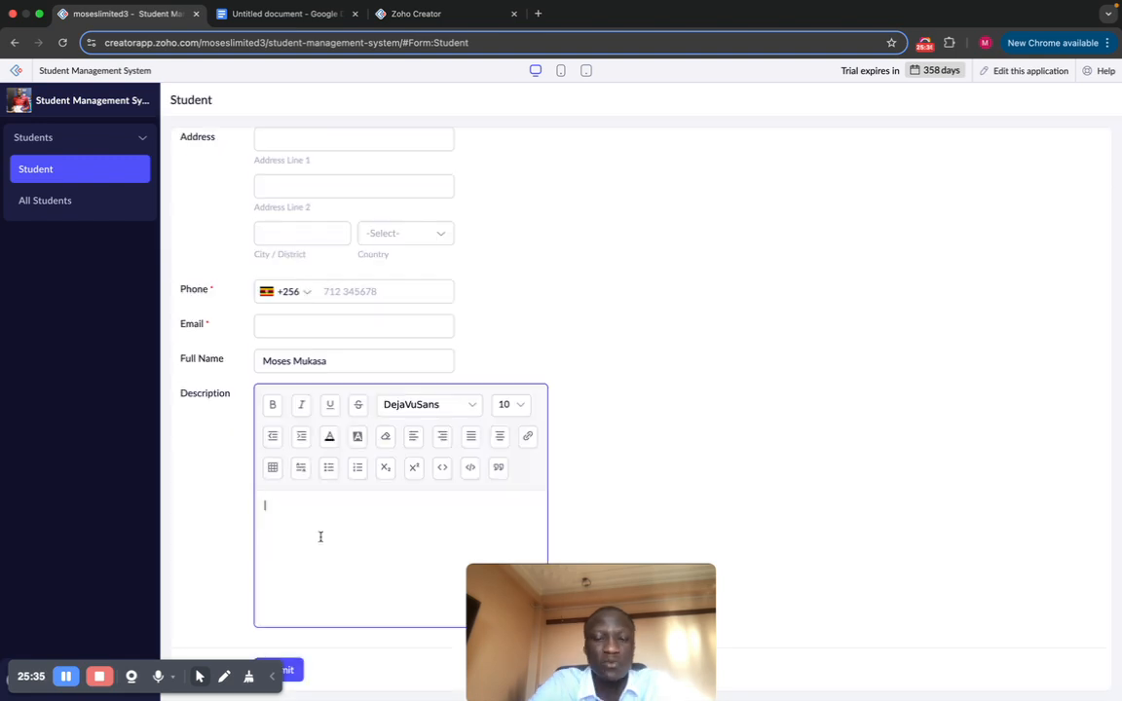
pyautogui.write('the')
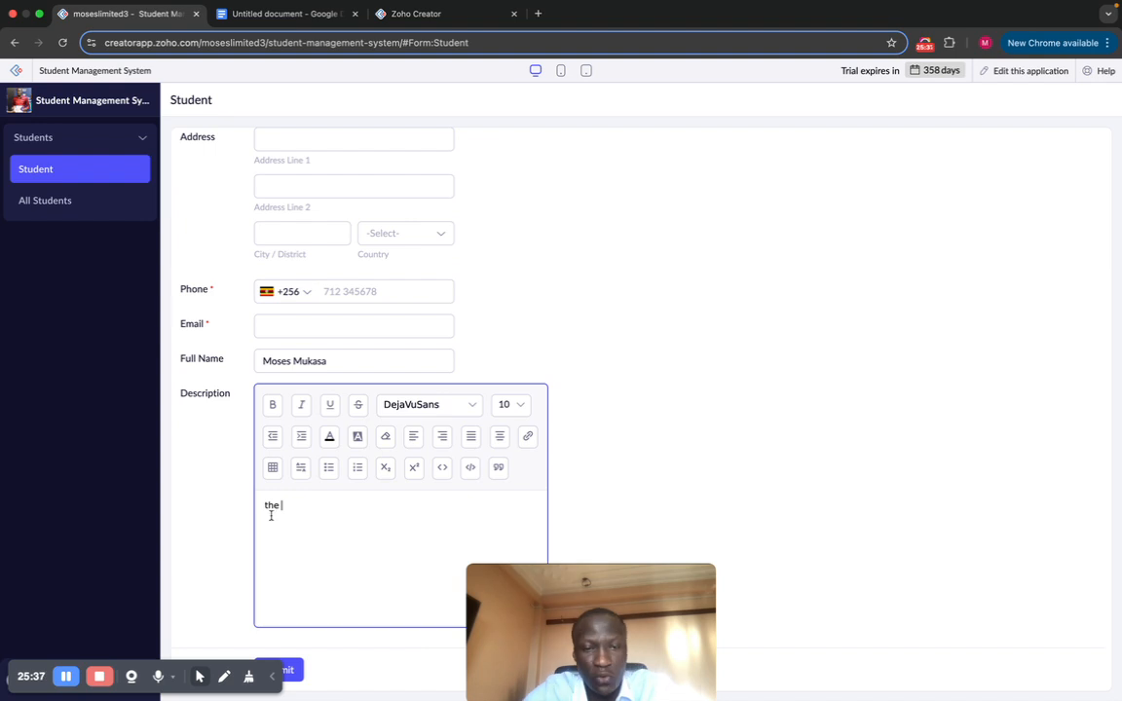
pyautogui.moveTo(277, 508); pyautogui.dragTo(262, 506)
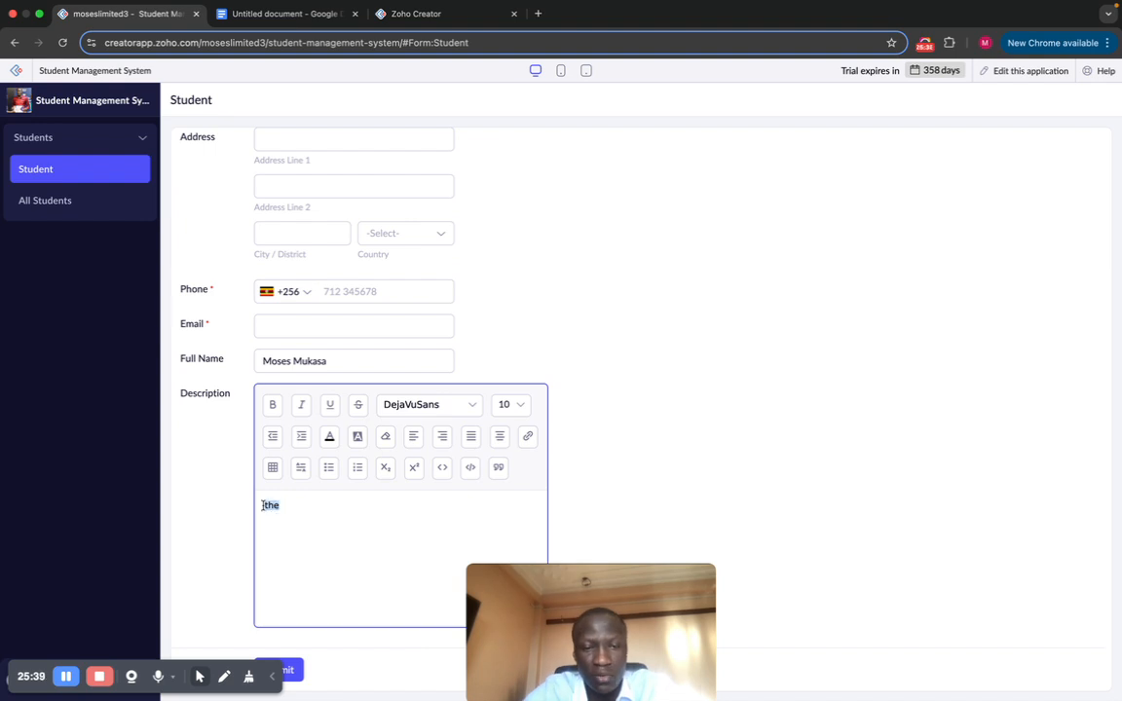
pyautogui.click(274, 413)
pyautogui.click(304, 411)
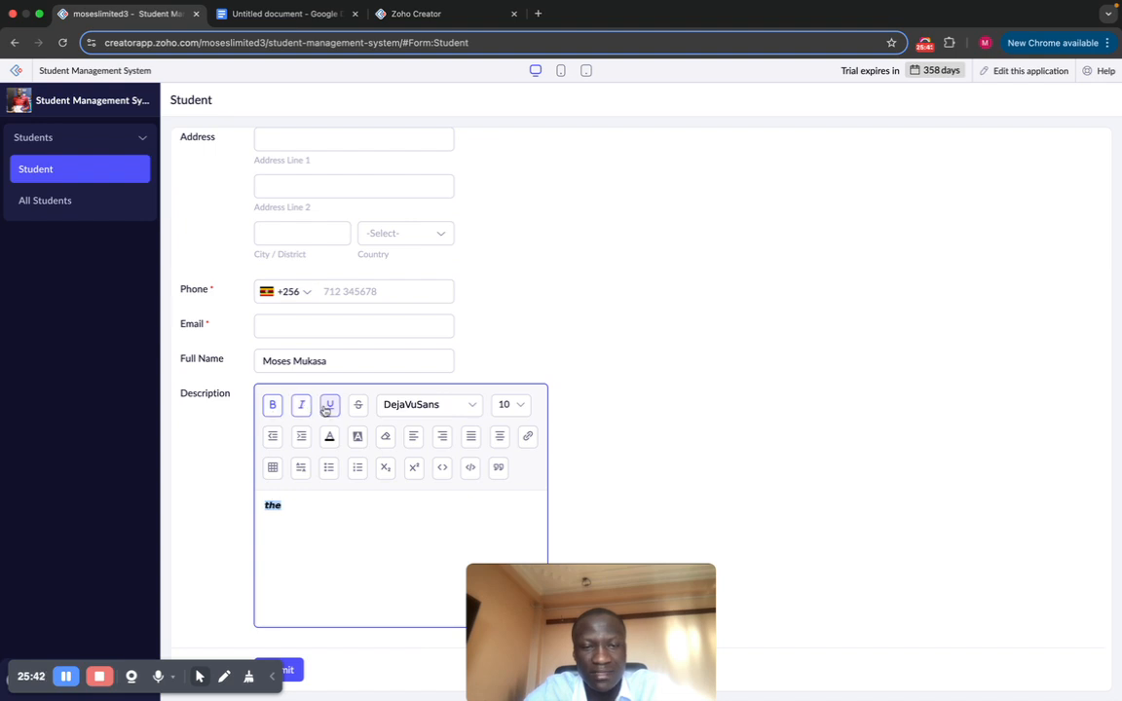
pyautogui.click(327, 410)
pyautogui.click(335, 567)
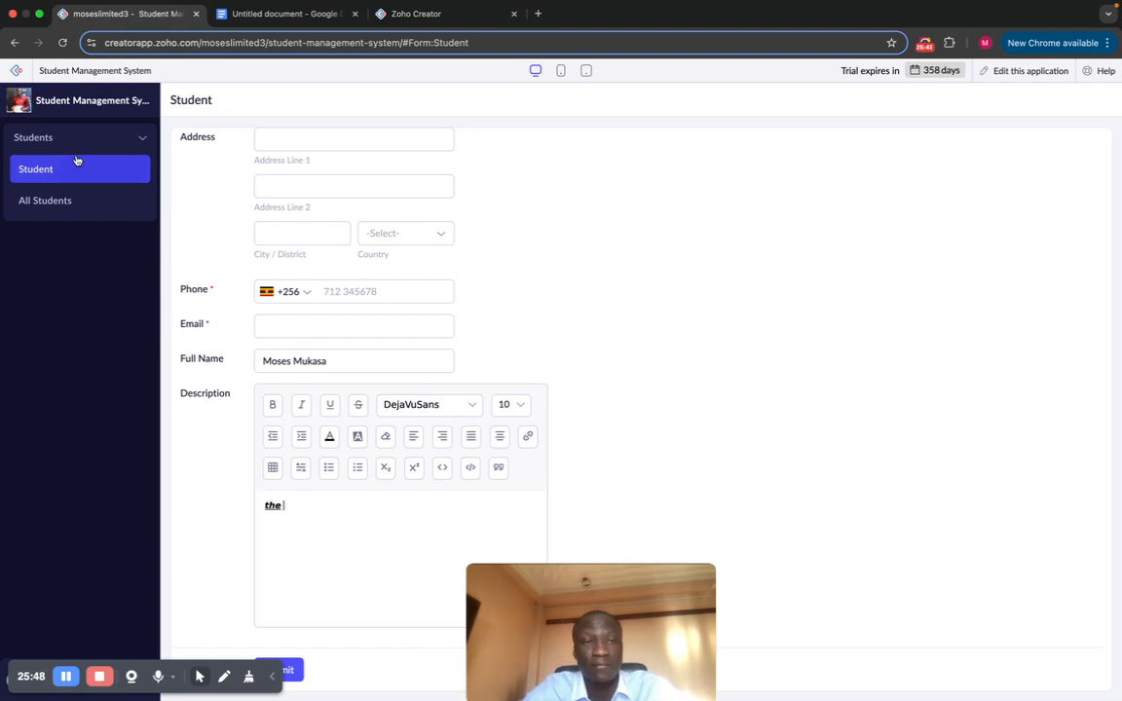
pyautogui.click(1017, 73)
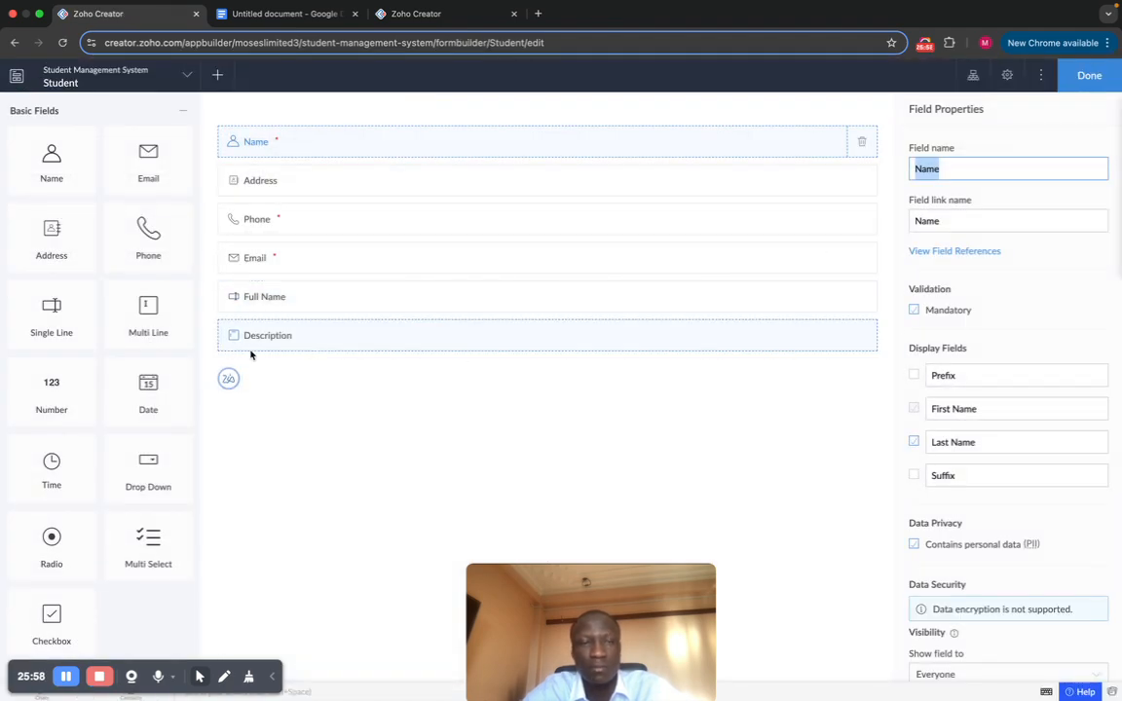
# Step: Add a Number field below Description and name it Age
pyautogui.scroll(-2, 139, 329)
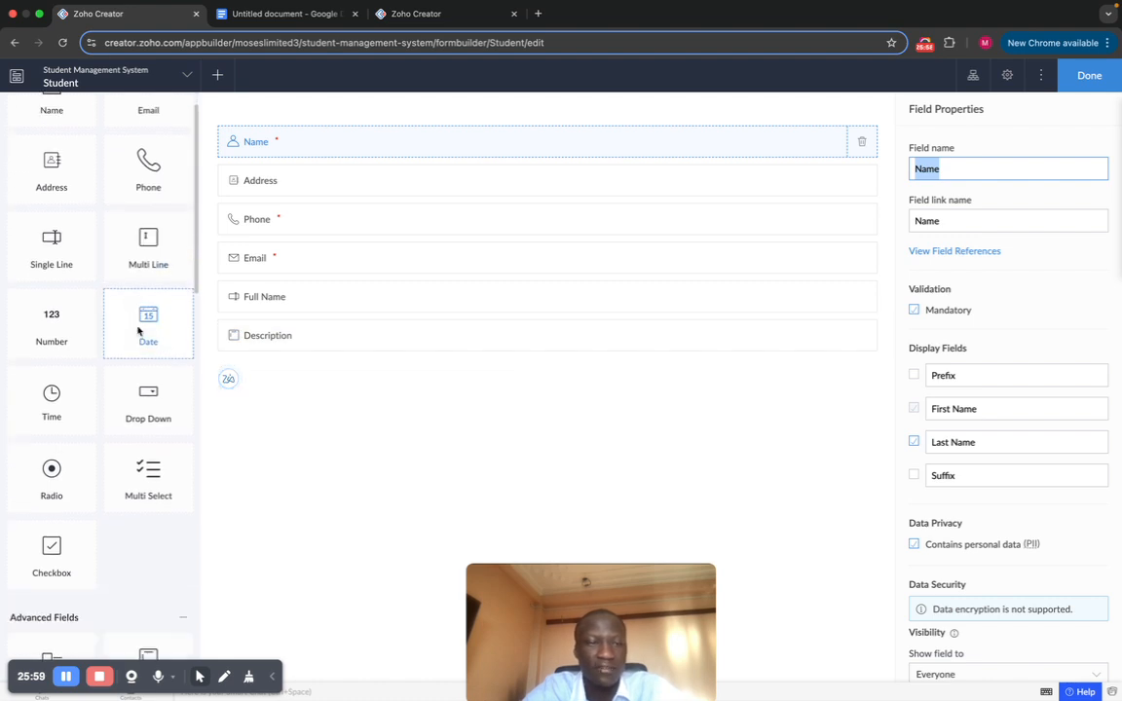
pyautogui.click(50, 311)
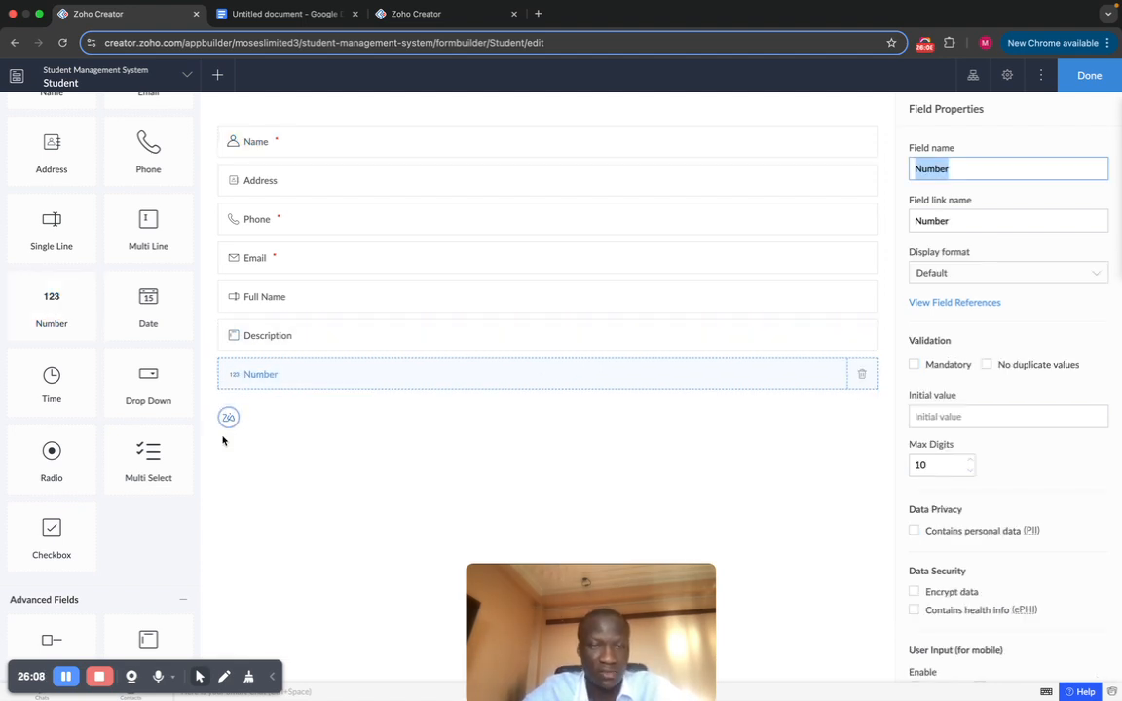
pyautogui.click(969, 164)
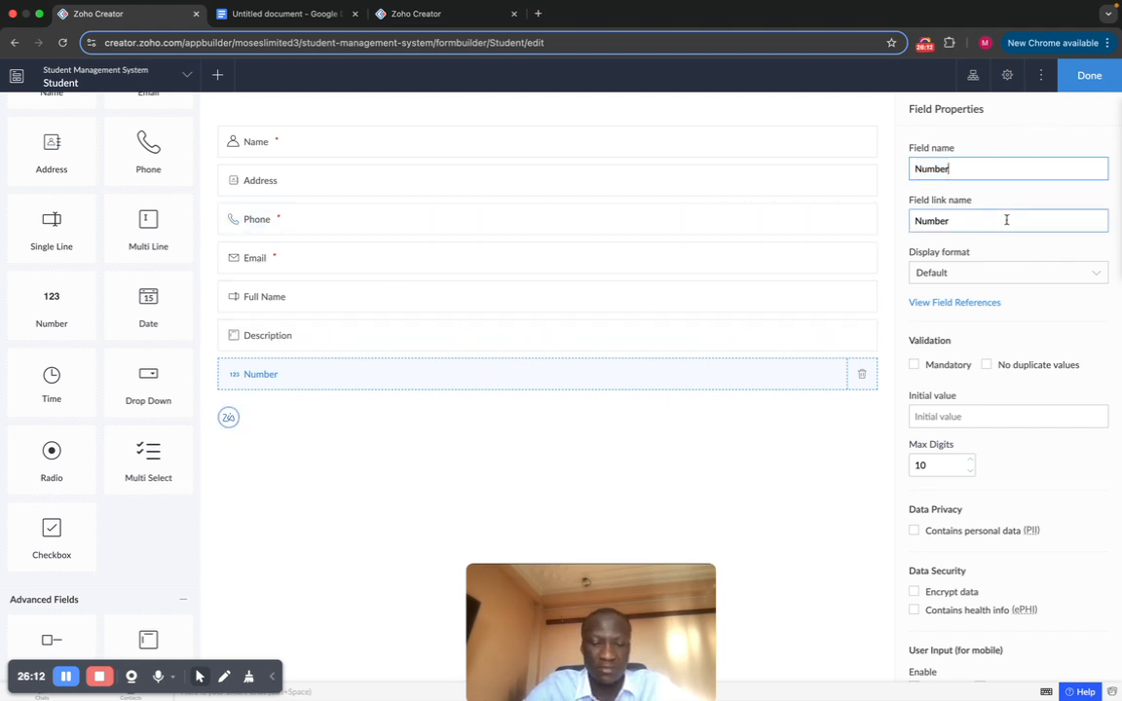
pyautogui.press('super+a')
pyautogui.write('Age')
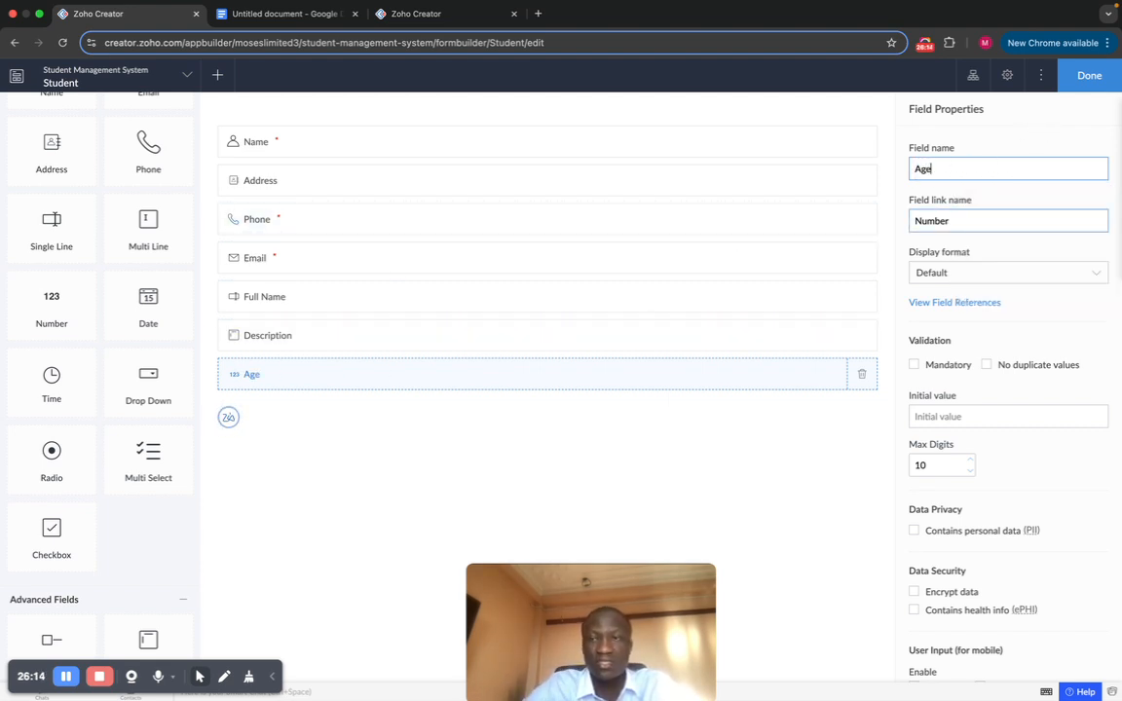
pyautogui.click(627, 445)
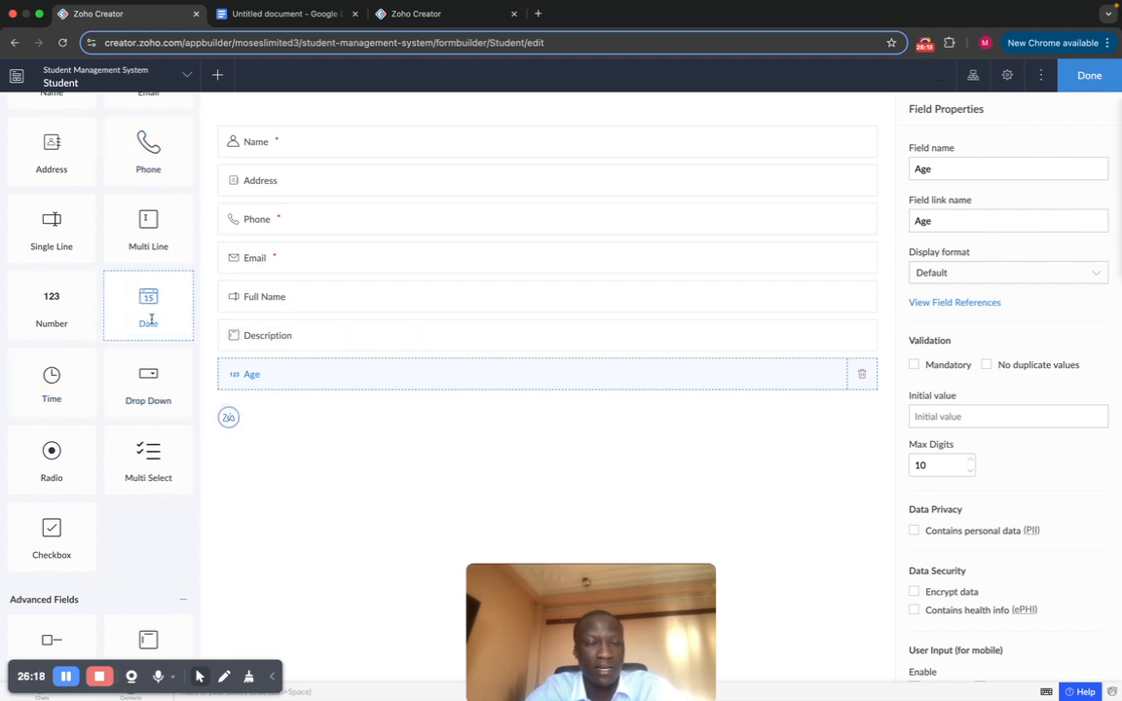
# Step: Add a Date field below the Age field
pyautogui.click(151, 318)
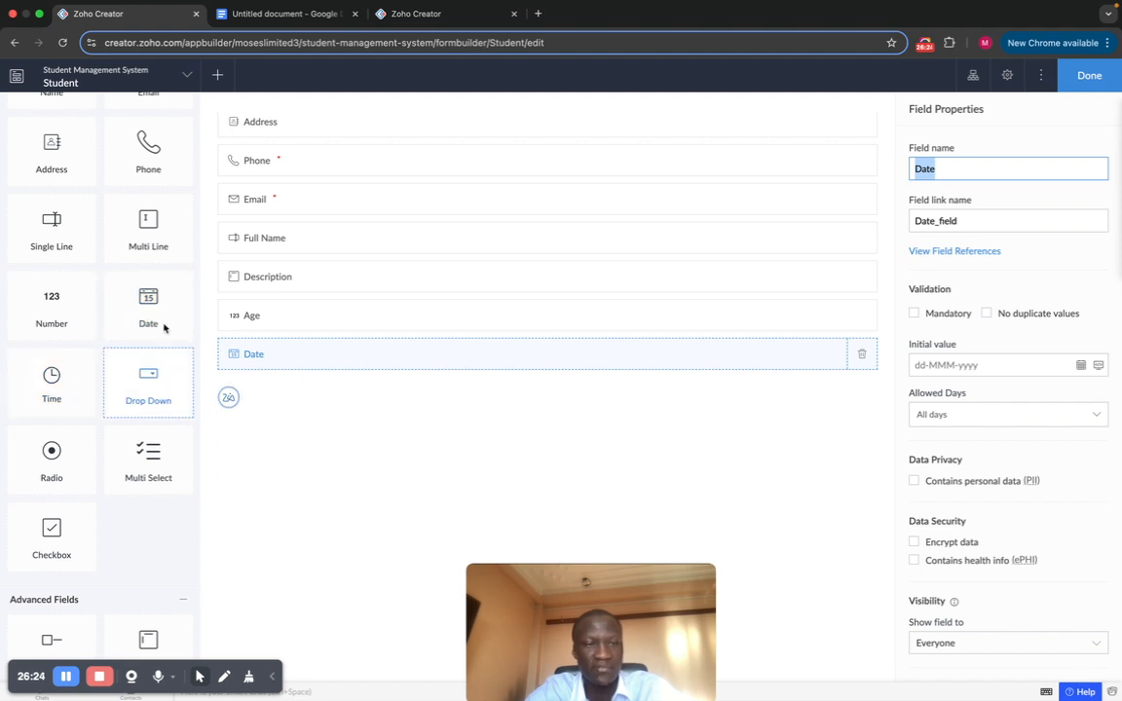
pyautogui.scroll(-1, 178, 316)
pyautogui.scroll(-10, 178, 317)
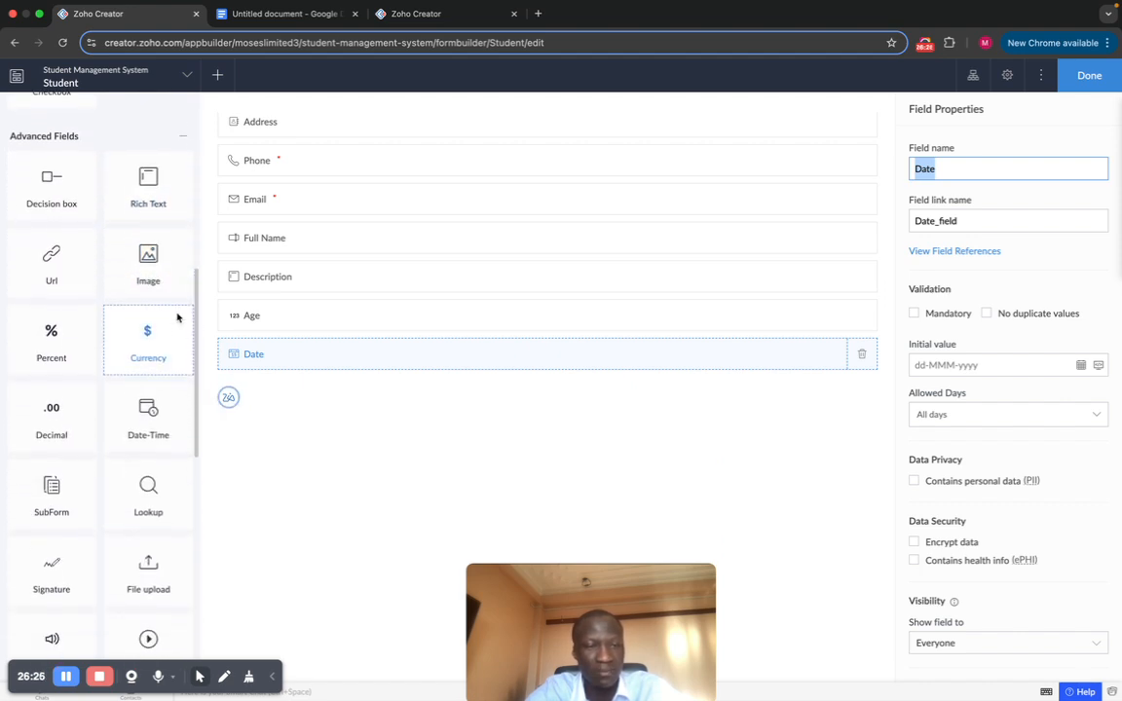
pyautogui.scroll(10, 145, 393)
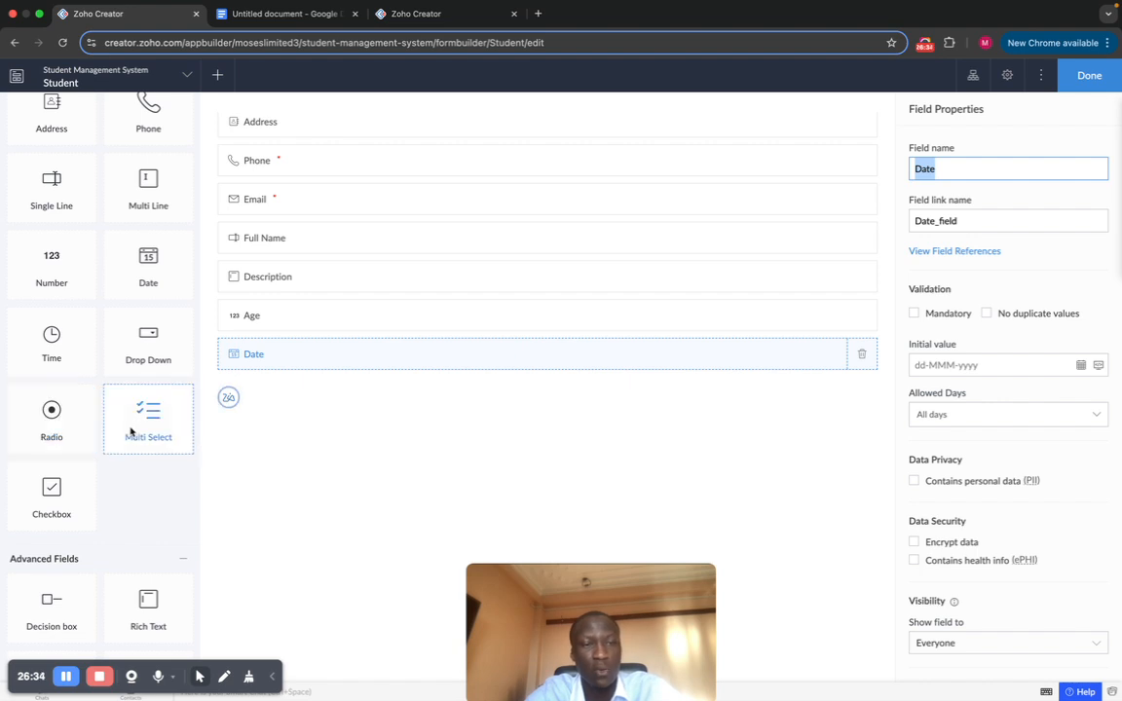
pyautogui.scroll(-1, 131, 430)
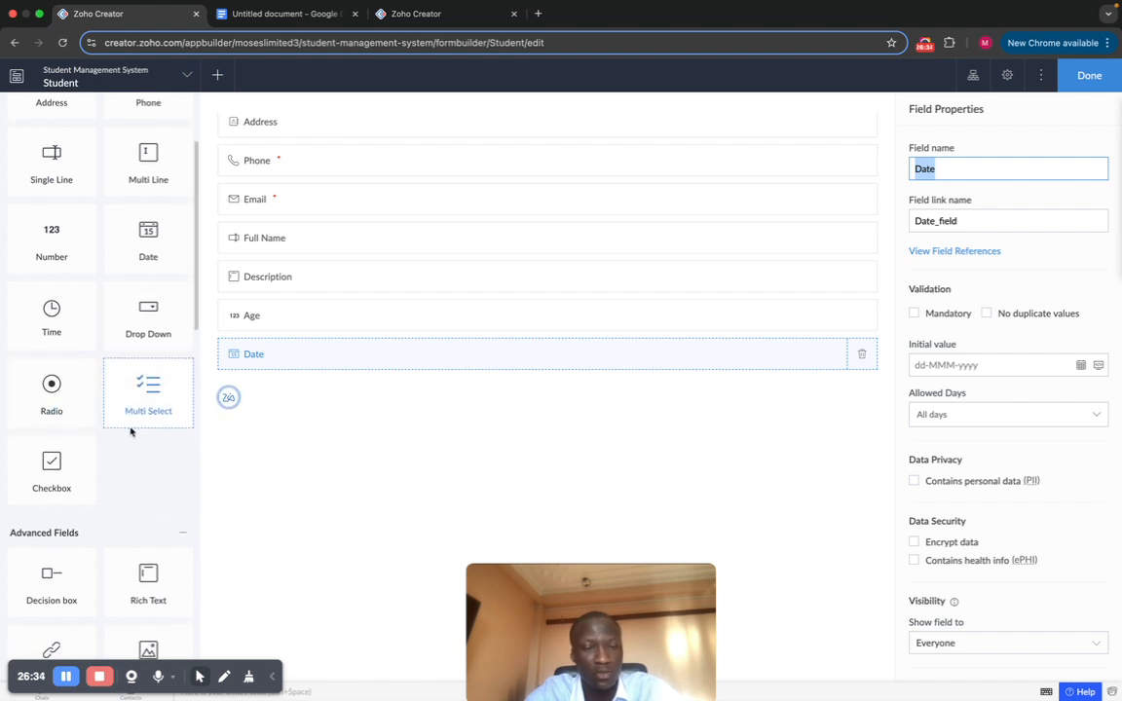
# Step: Add a Marital Status dropdown (link name Marital_Status) below Date and save the form
pyautogui.click(143, 327)
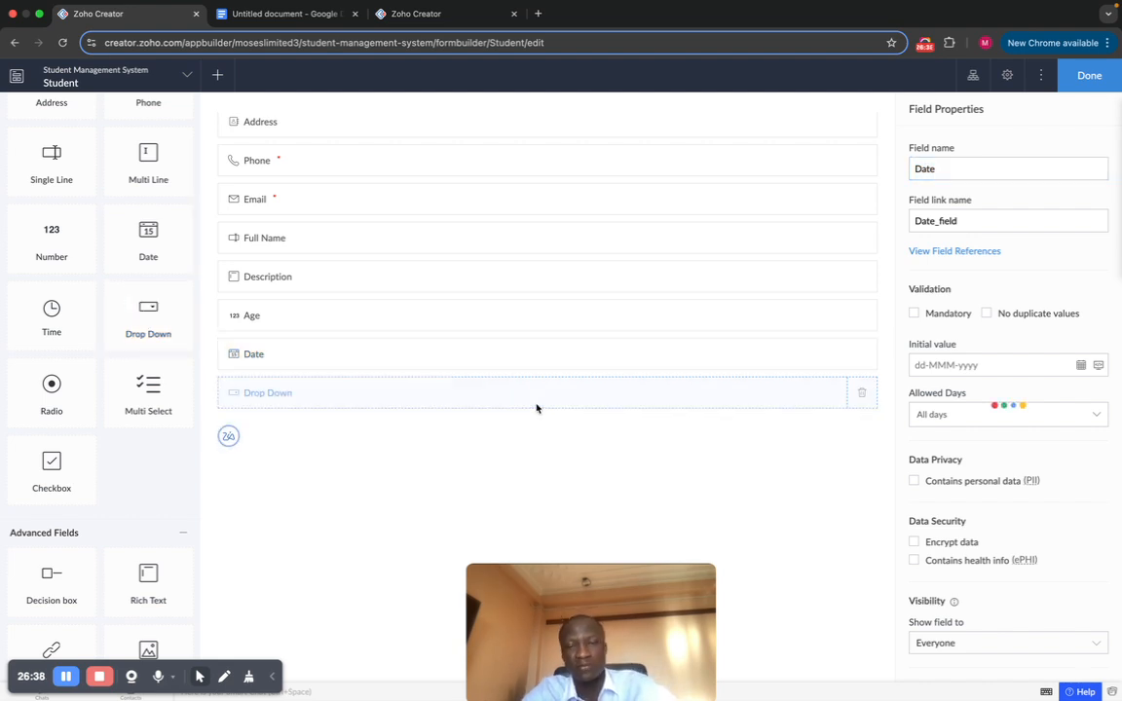
pyautogui.scroll(-1, 561, 358)
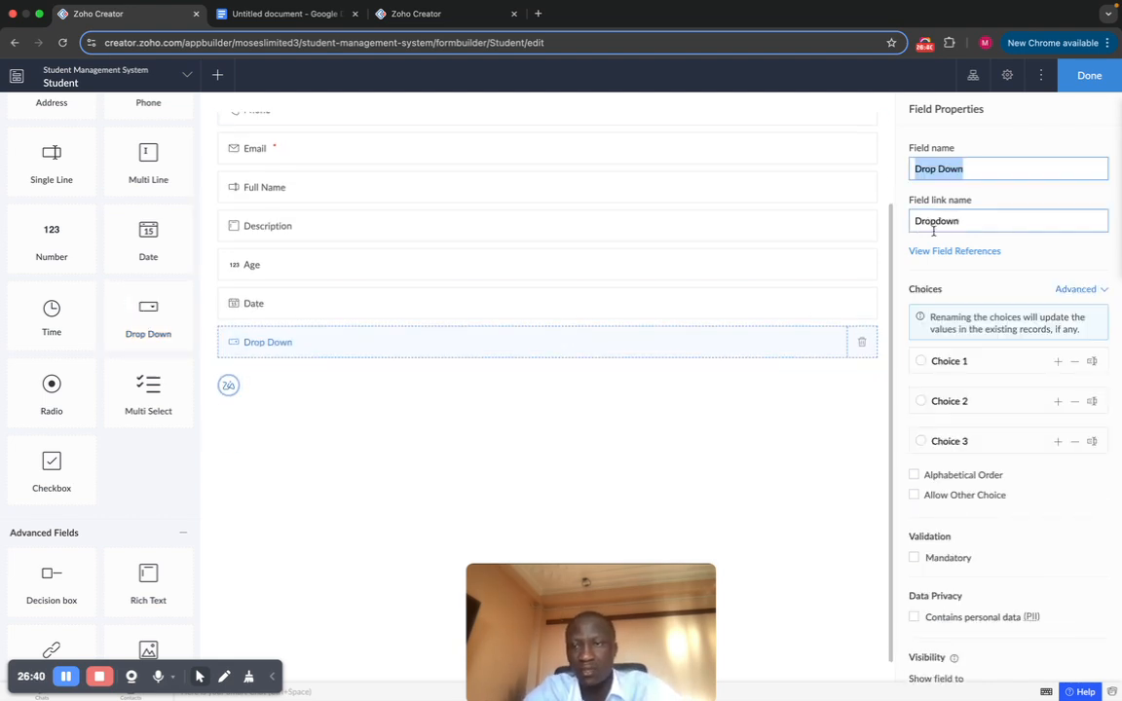
pyautogui.write('Cit')
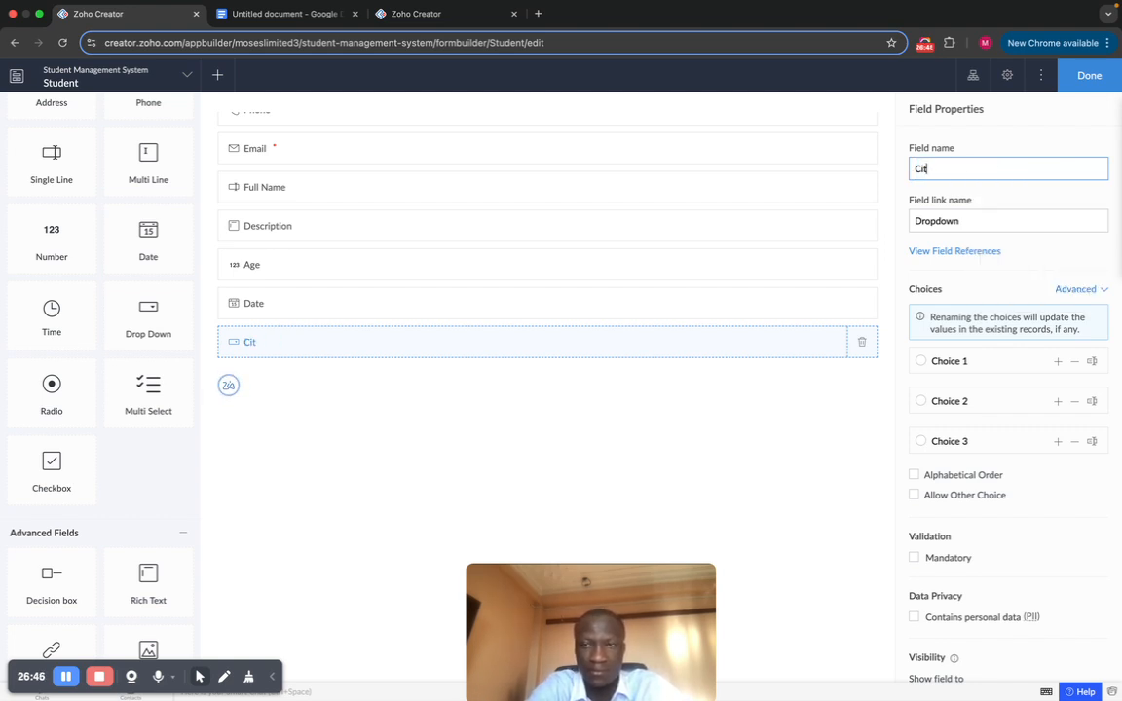
pyautogui.press('BackSpace')
pyautogui.press('BackSpace')
pyautogui.press('BackSpace')
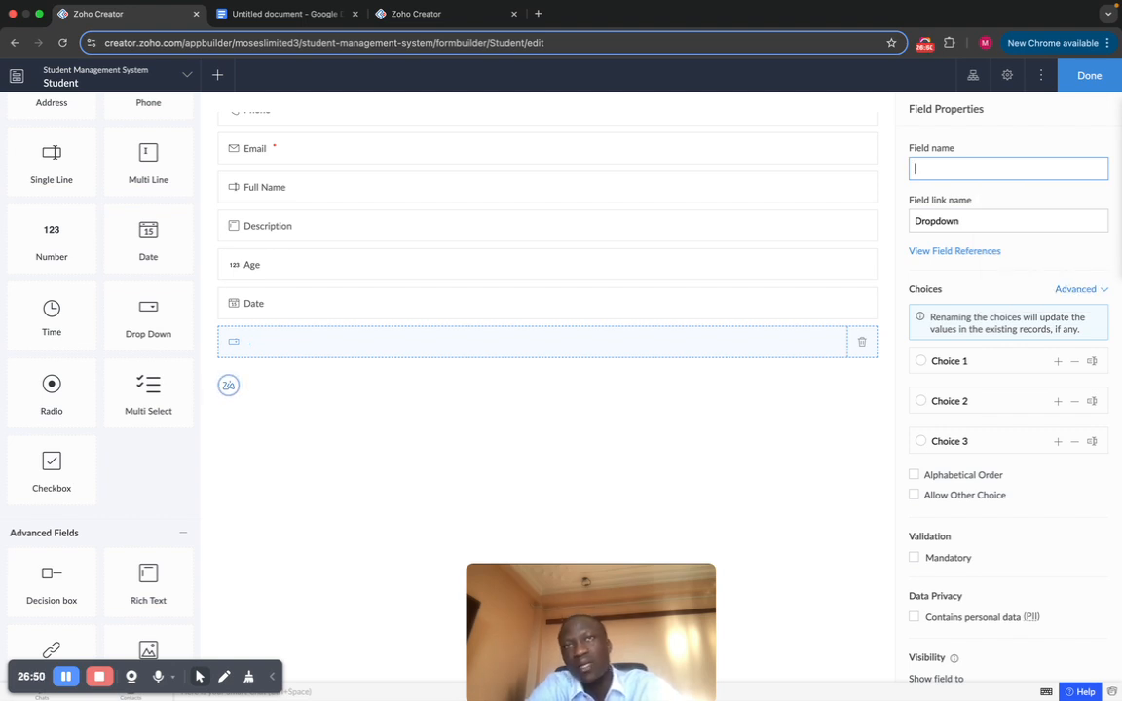
pyautogui.write('Mari')
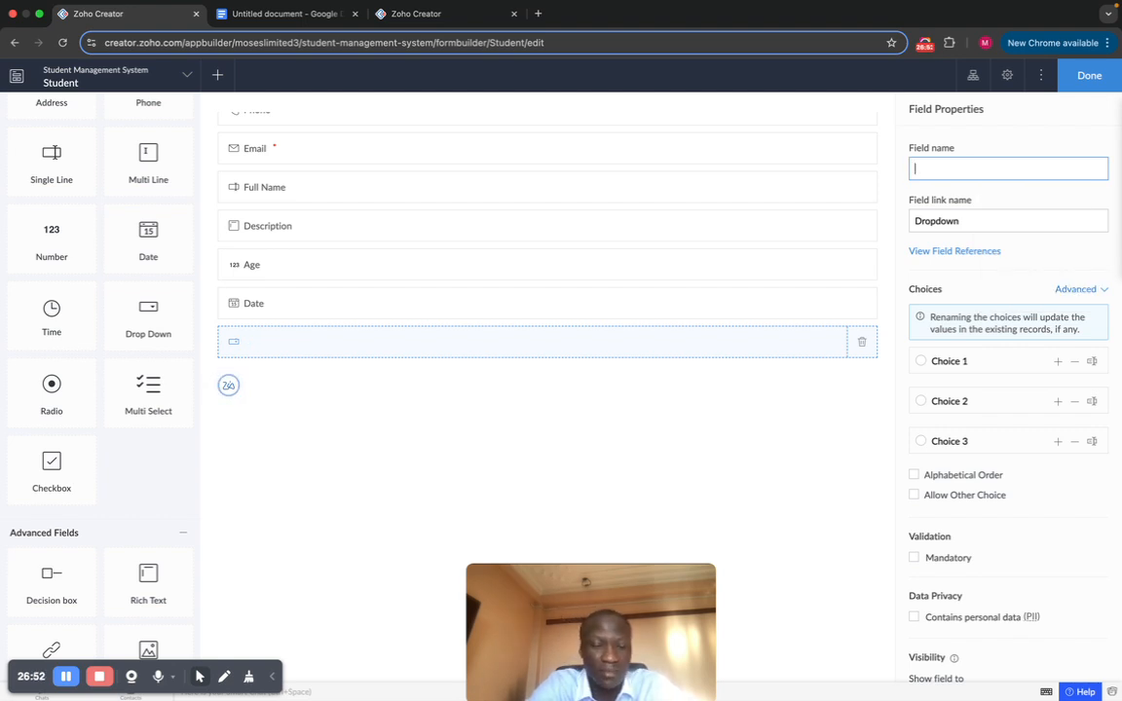
pyautogui.write('ta')
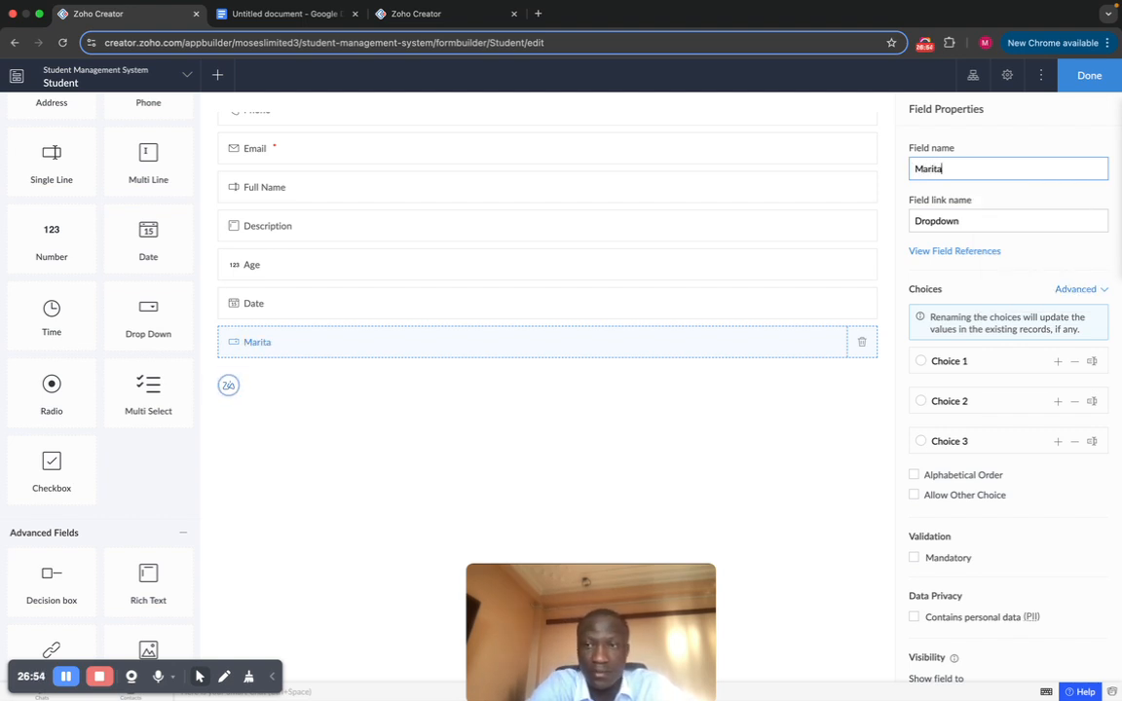
pyautogui.write('l Status')
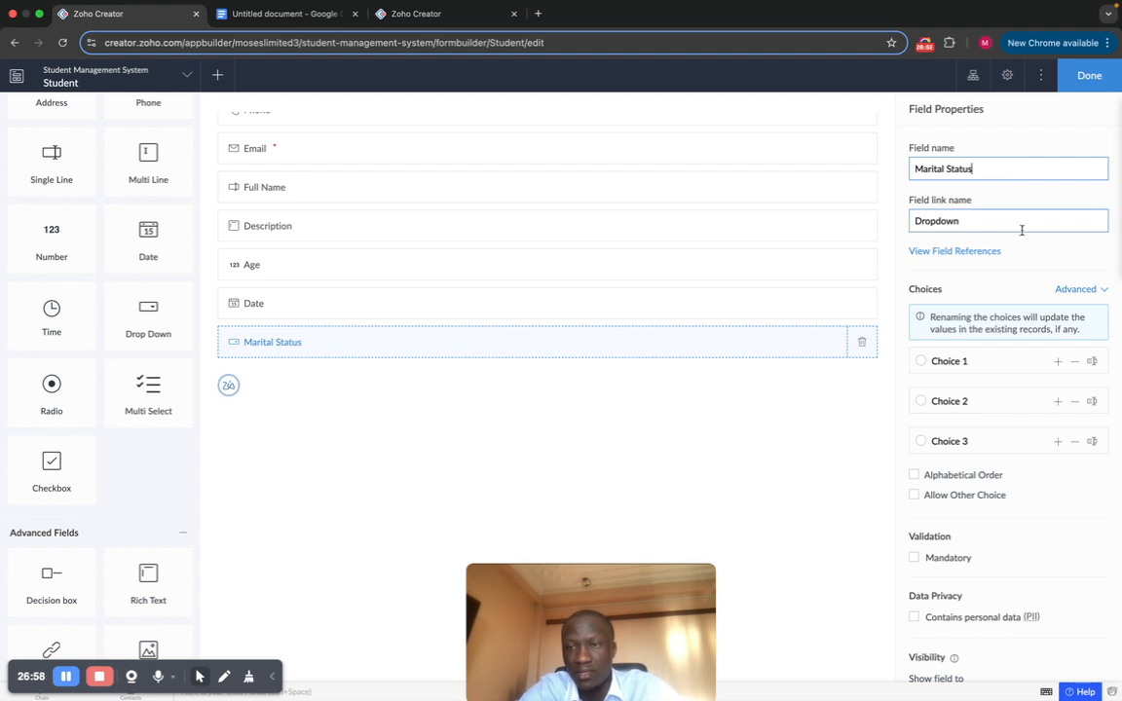
pyautogui.click(957, 220)
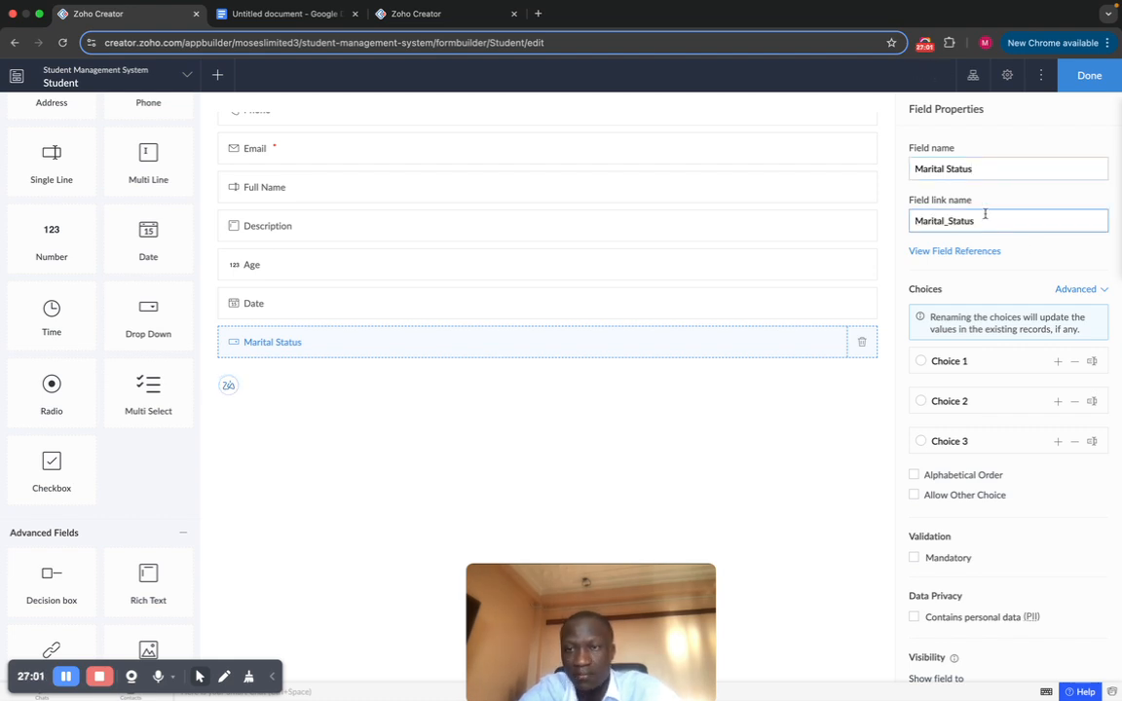
pyautogui.scroll(-1, 995, 331)
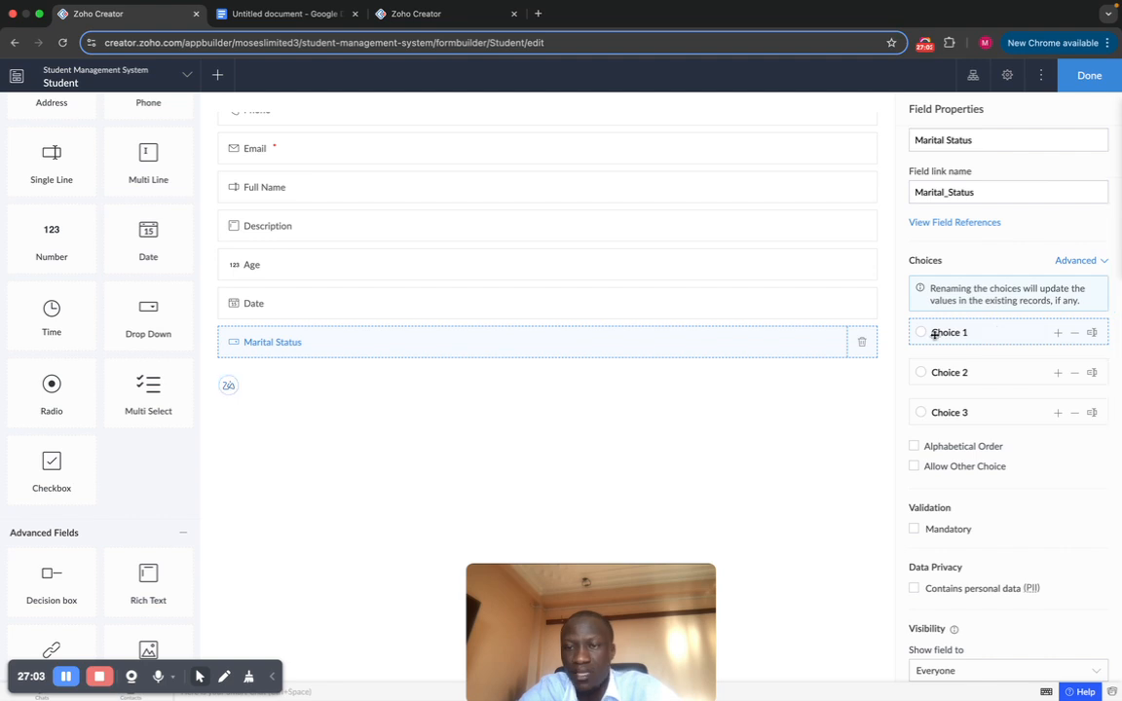
pyautogui.scroll(-1, 966, 332)
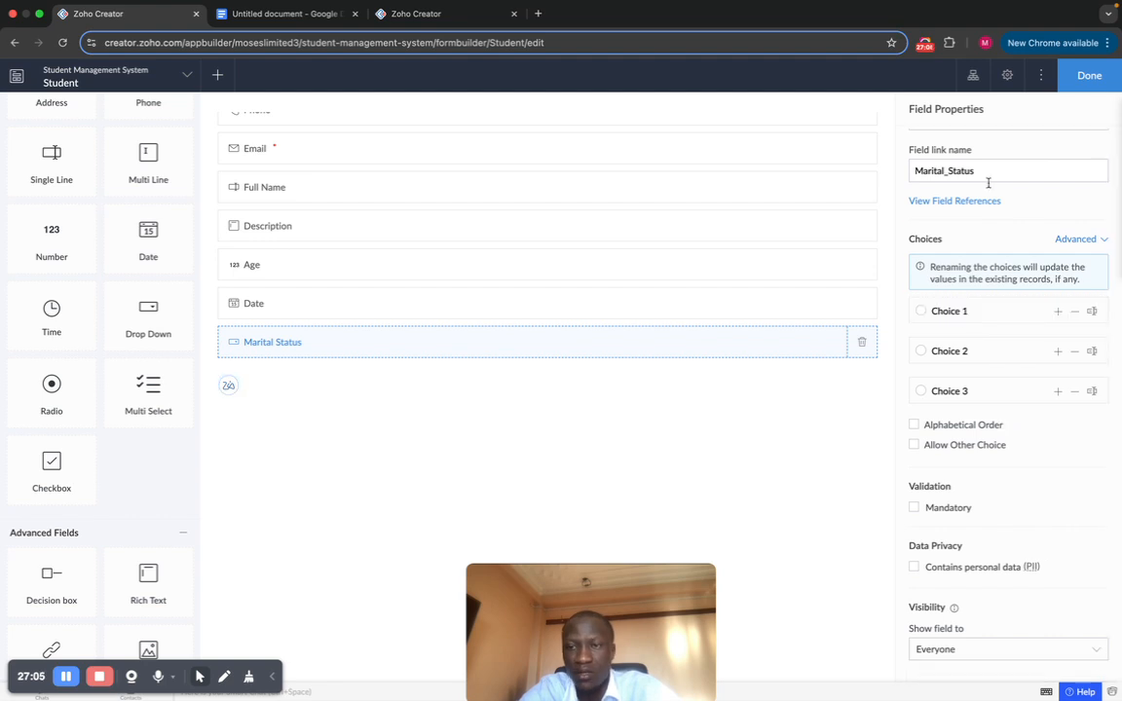
pyautogui.click(1081, 76)
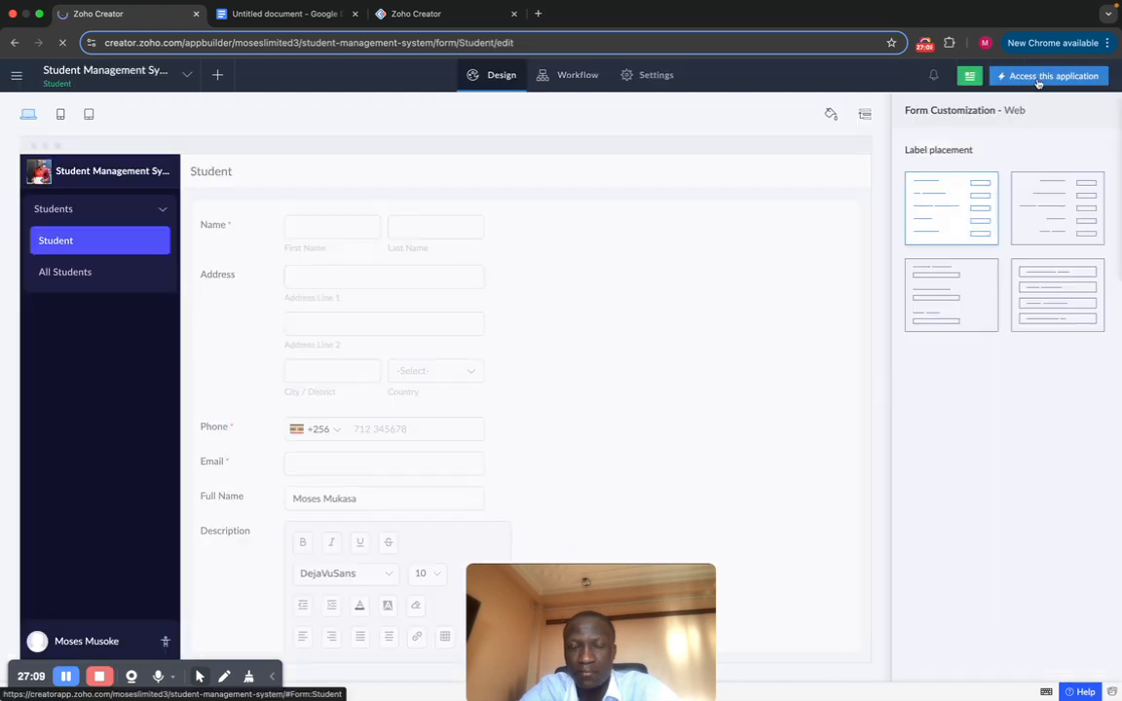
# Step: In the live form, check Age, Date and the Marital Status choices, then return to editing
pyautogui.click(1038, 83)
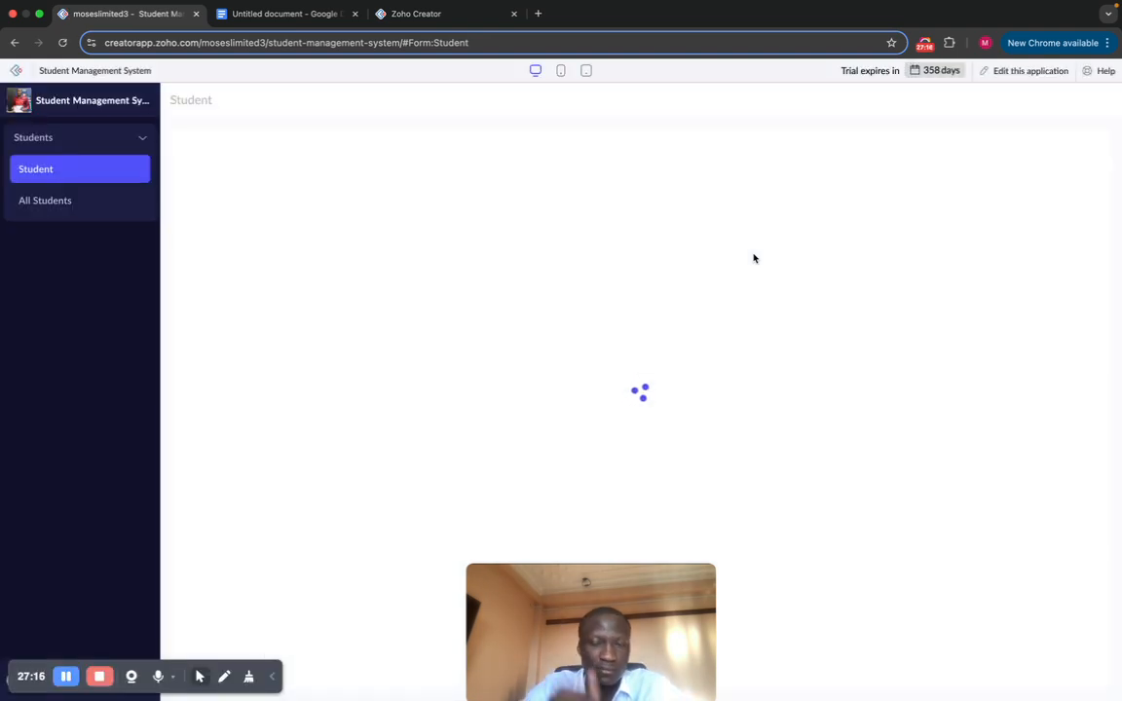
pyautogui.scroll(-3, 518, 409)
pyautogui.click(517, 404)
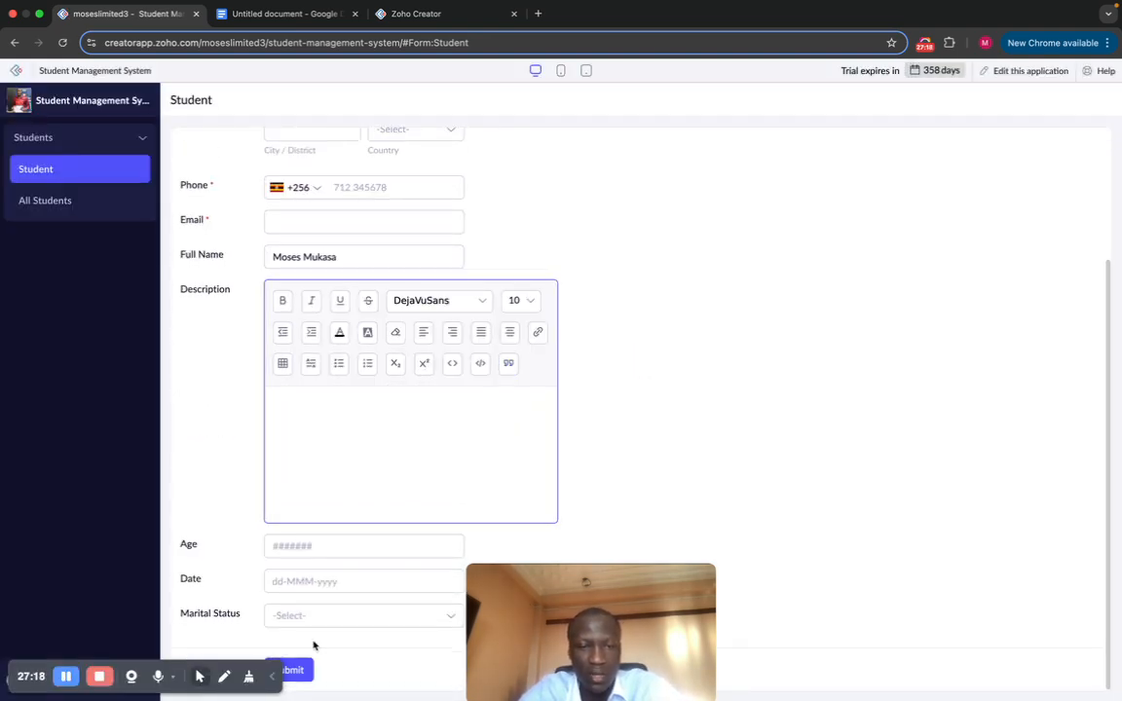
pyautogui.click(566, 577)
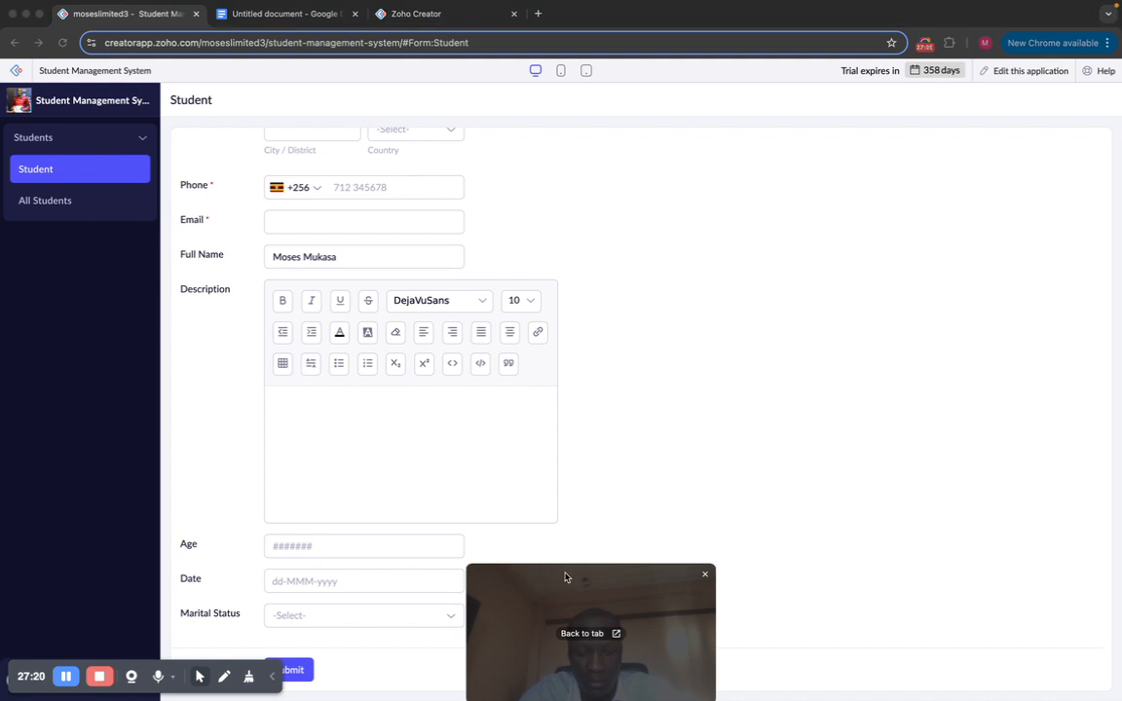
pyautogui.moveTo(566, 577); pyautogui.dragTo(988, 541)
pyautogui.click(395, 622)
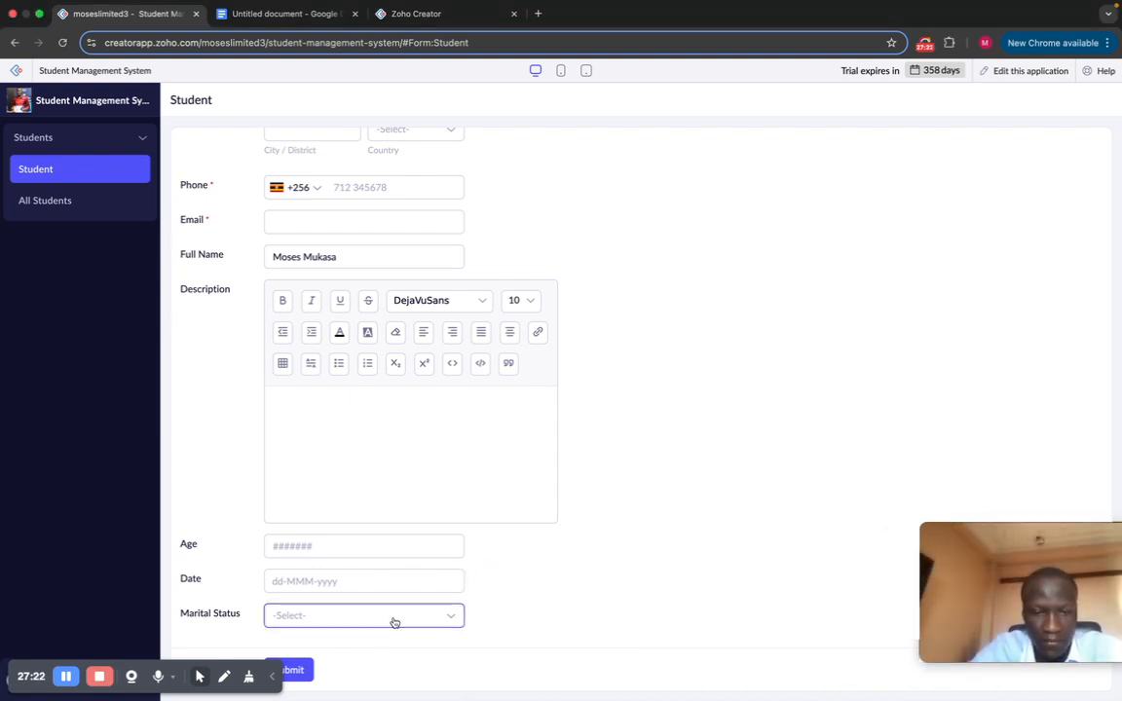
pyautogui.click(408, 615)
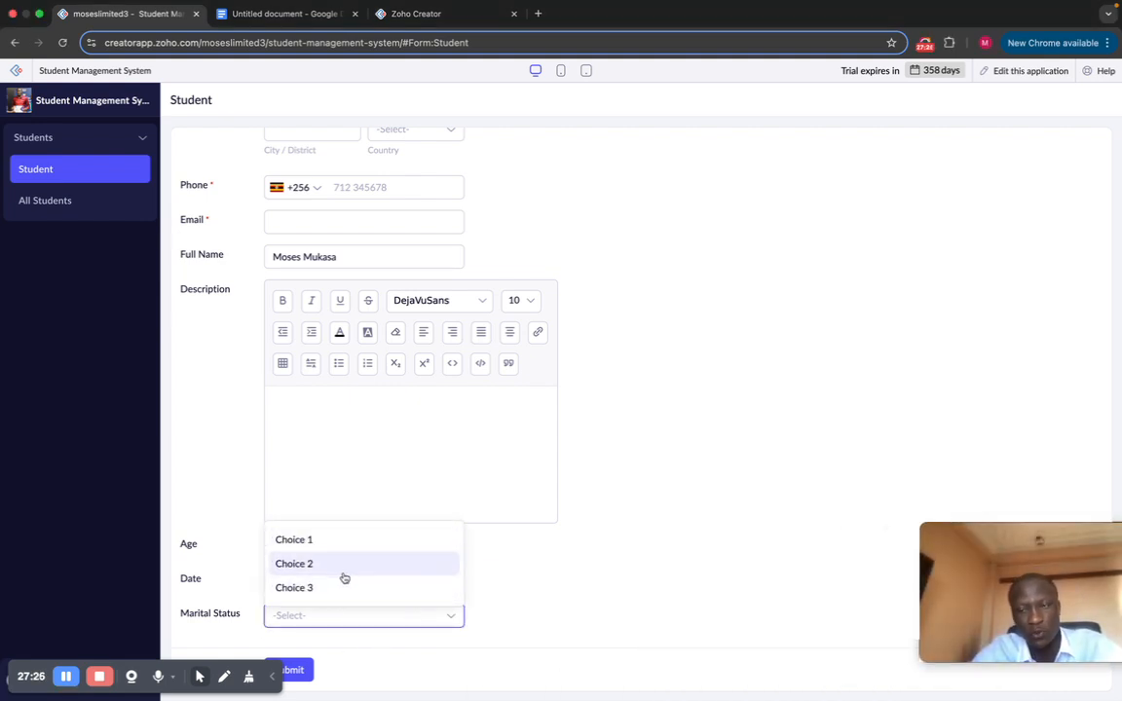
pyautogui.click(186, 409)
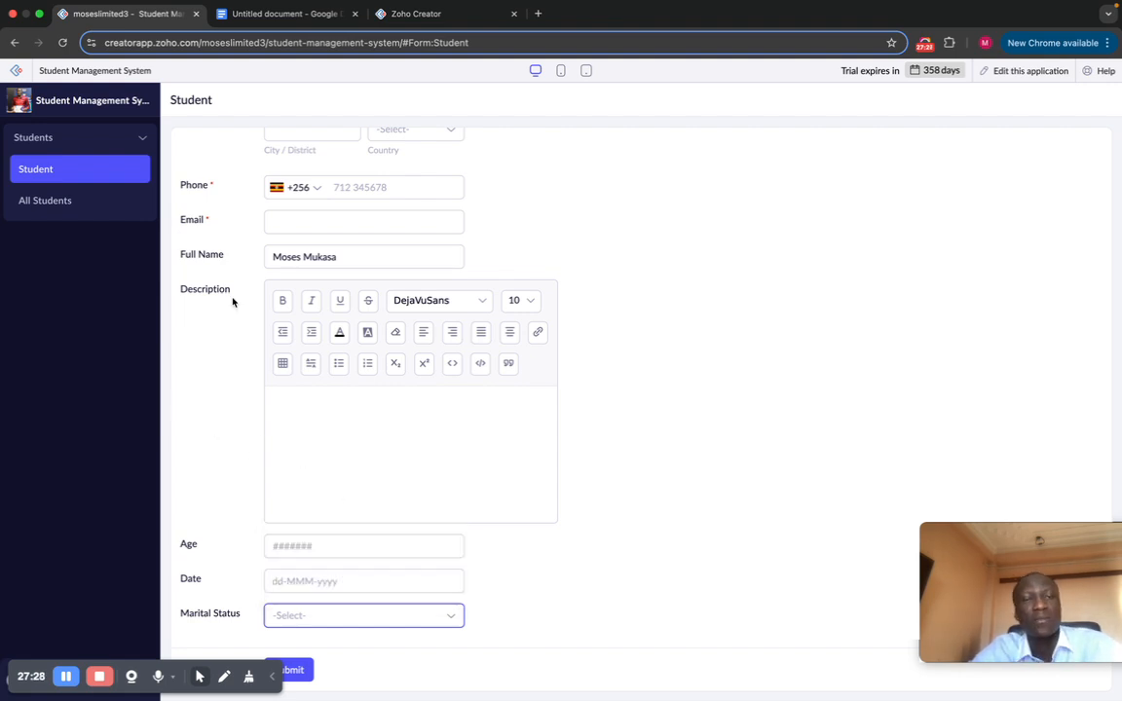
pyautogui.click(1021, 77)
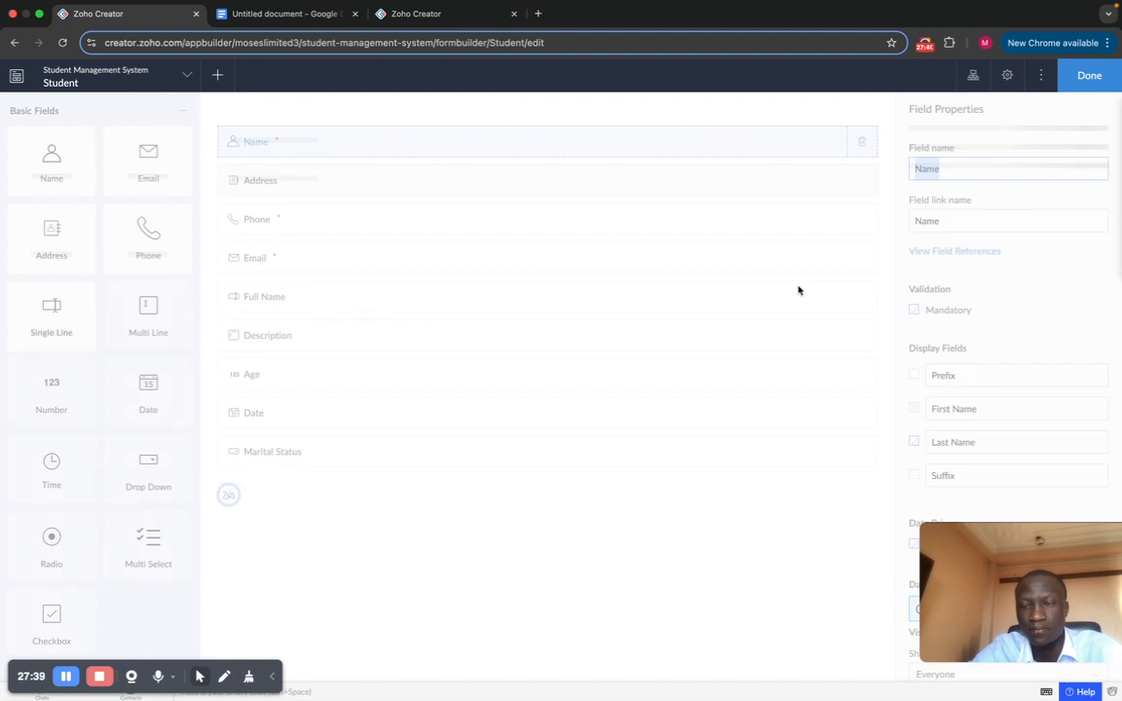
pyautogui.scroll(-5, 959, 302)
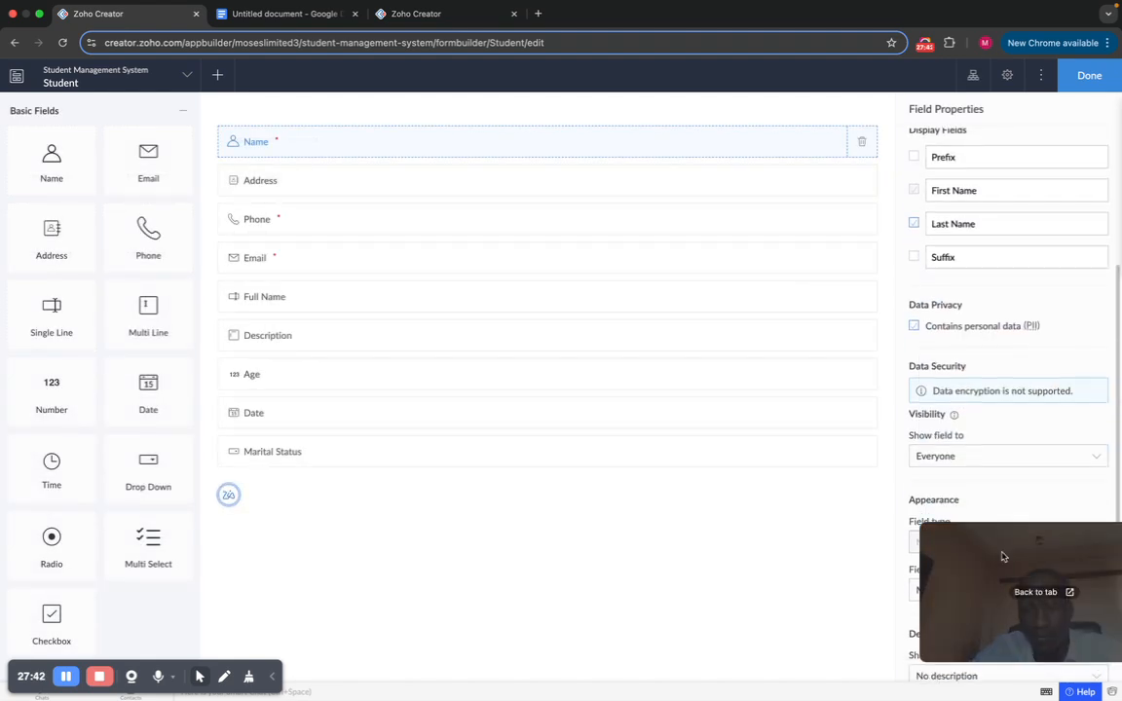
# Step: Rename the Marital Status choices to Single, Married and Prefer Not To Say
pyautogui.moveTo(1003, 648); pyautogui.dragTo(634, 686)
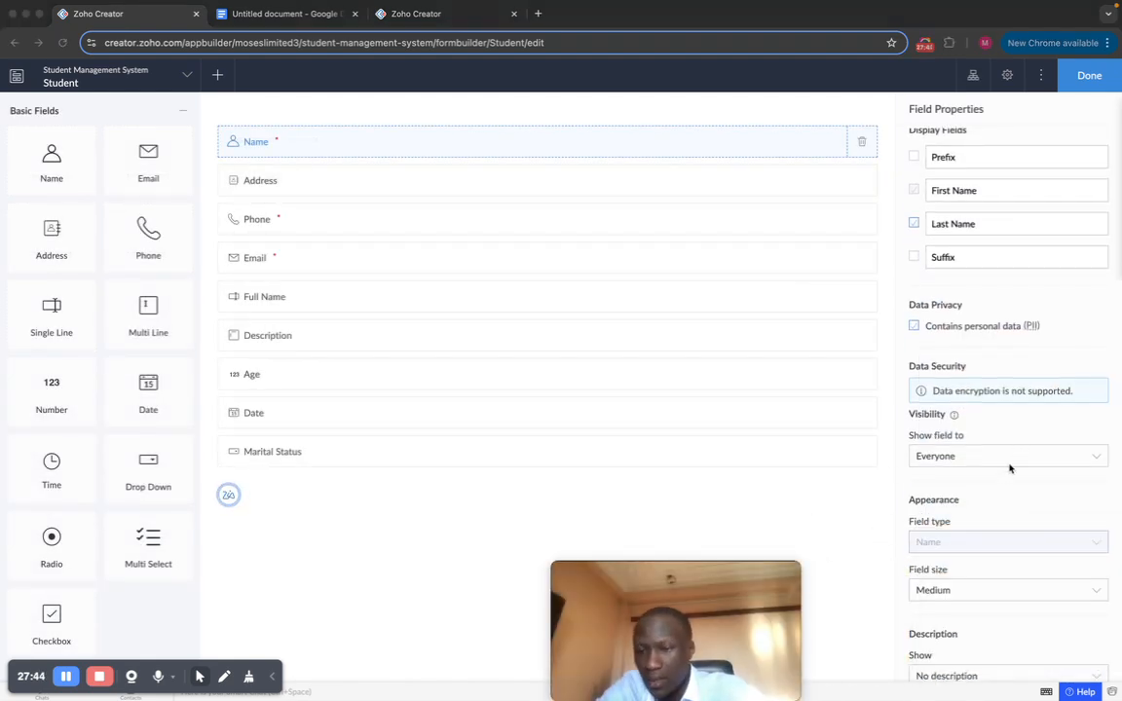
pyautogui.scroll(-1, 1003, 509)
pyautogui.scroll(-1, 1008, 467)
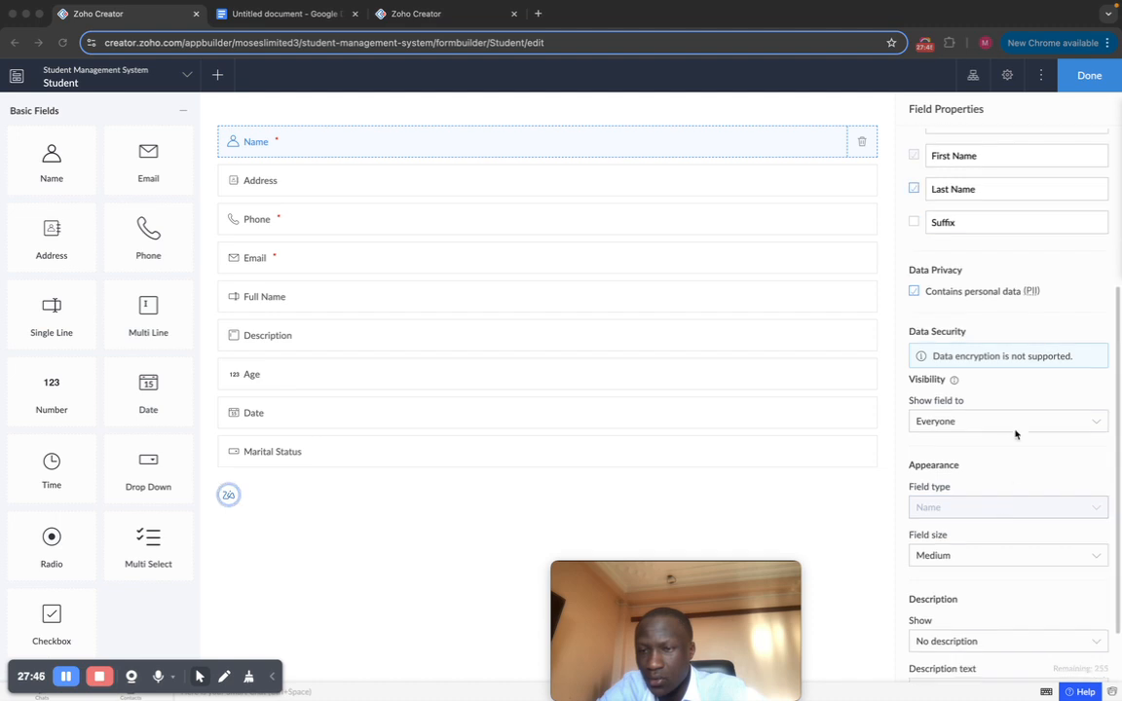
pyautogui.scroll(1, 1001, 422)
pyautogui.scroll(-1, 1001, 423)
pyautogui.scroll(4, 1001, 424)
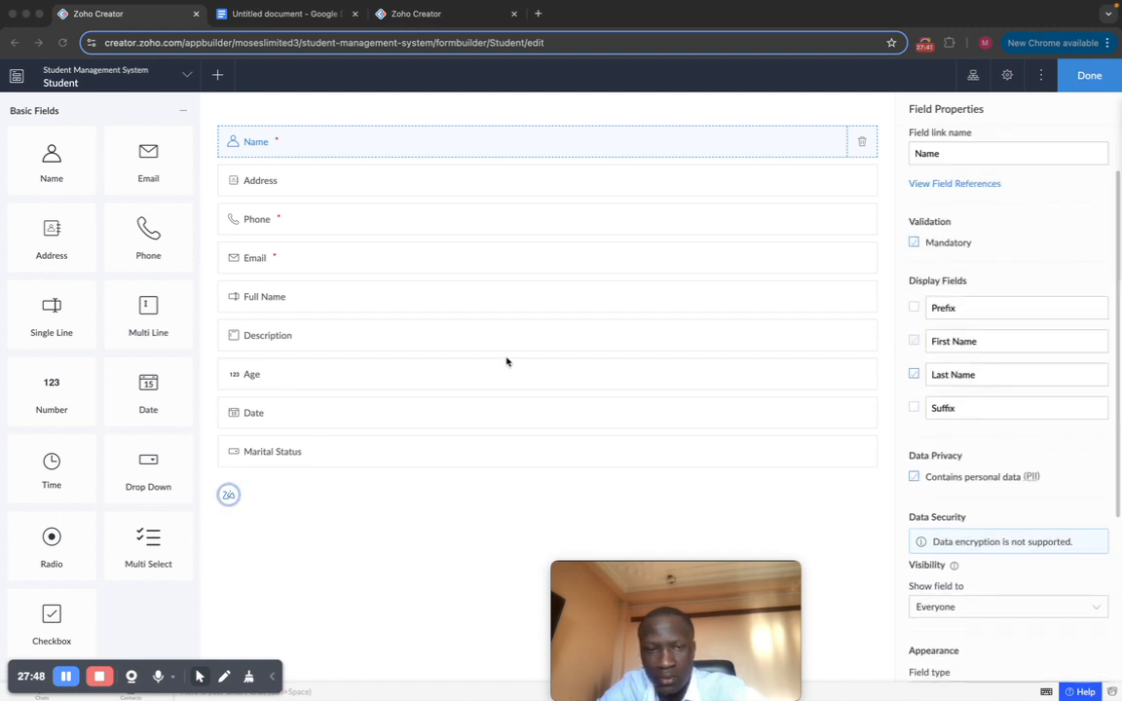
pyautogui.click(471, 459)
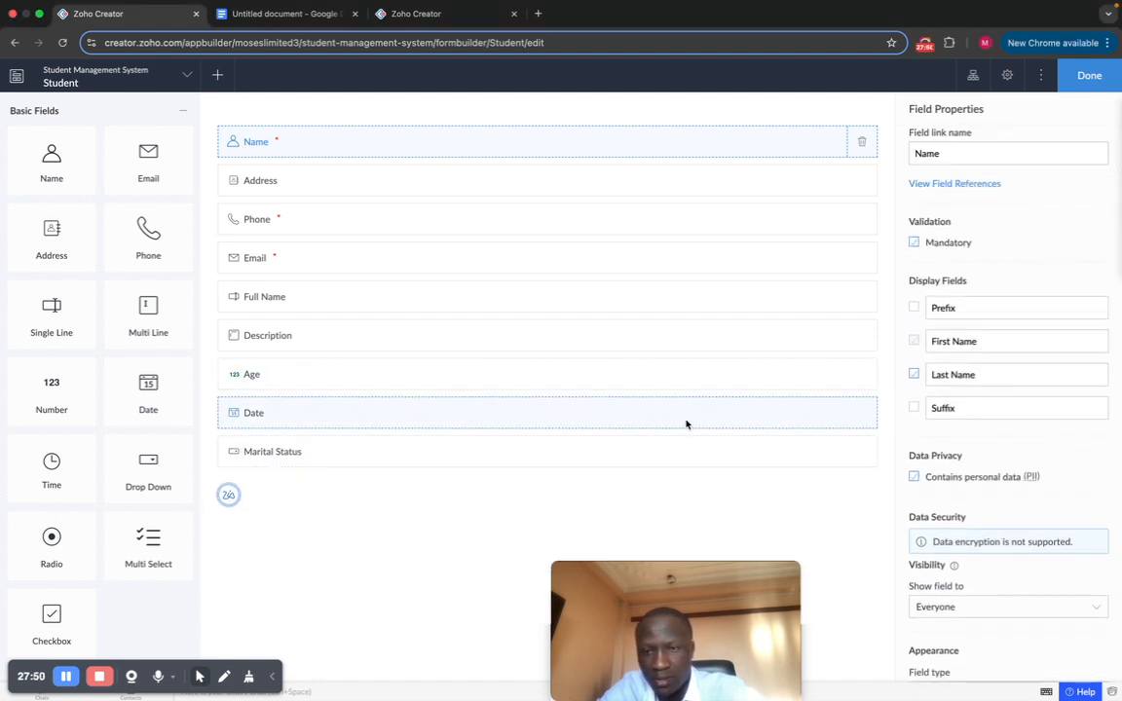
pyautogui.click(662, 443)
pyautogui.scroll(-1, 1023, 390)
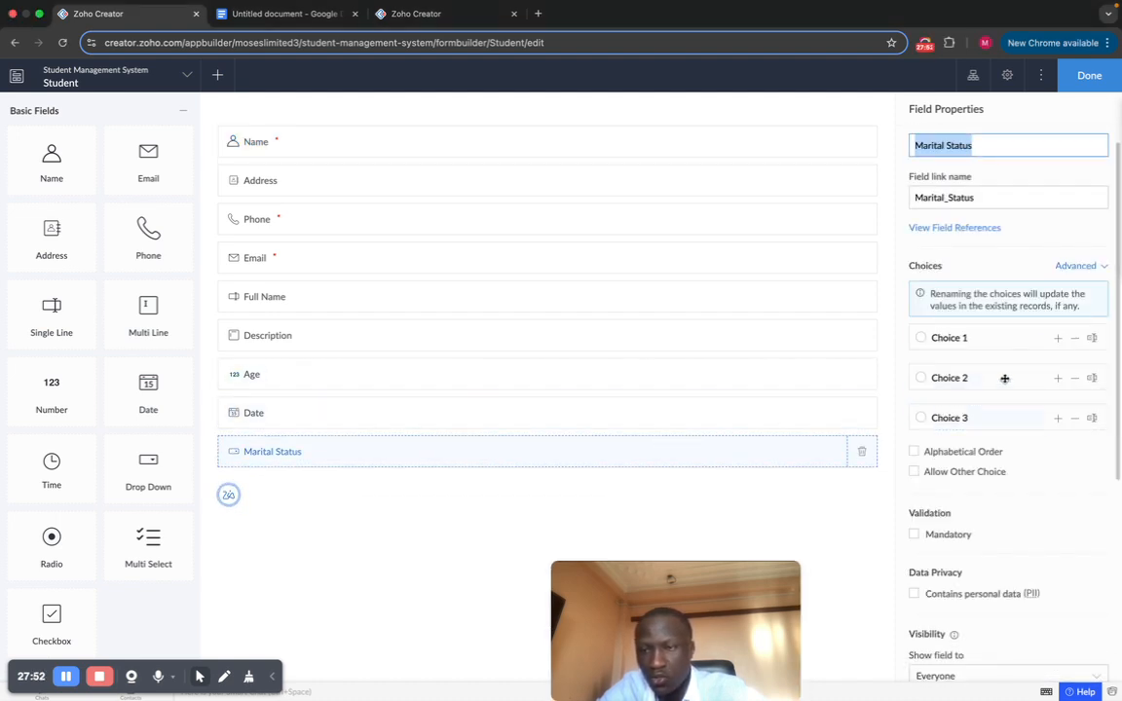
pyautogui.click(1092, 339)
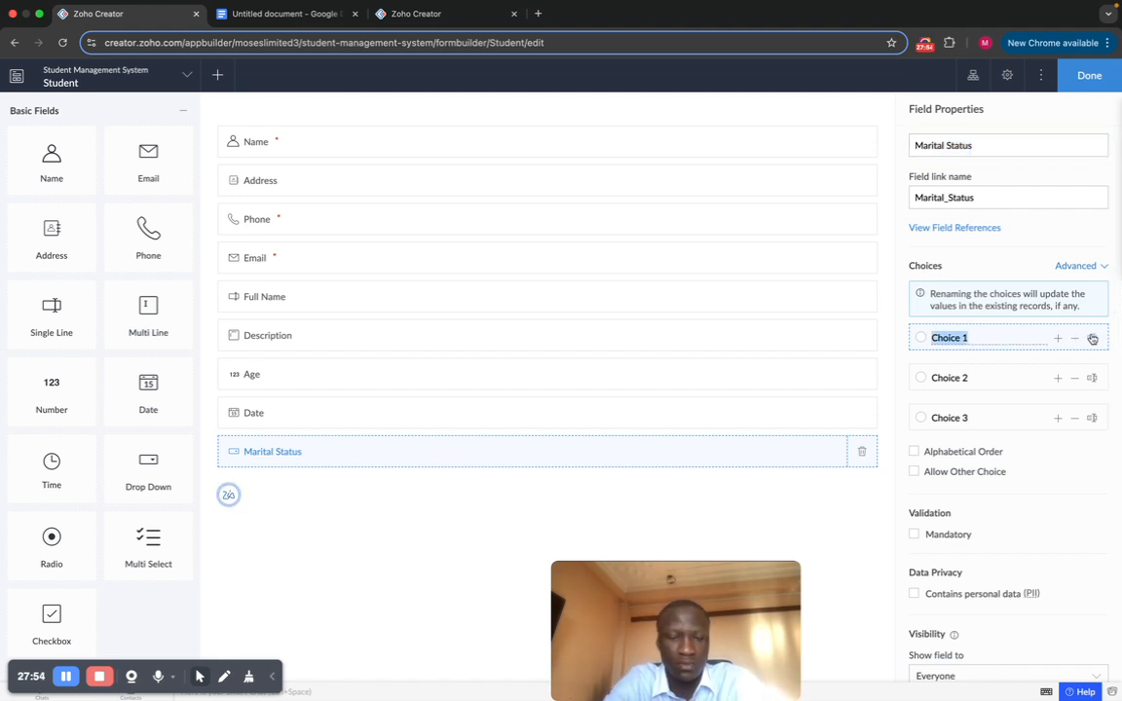
pyautogui.write('Single')
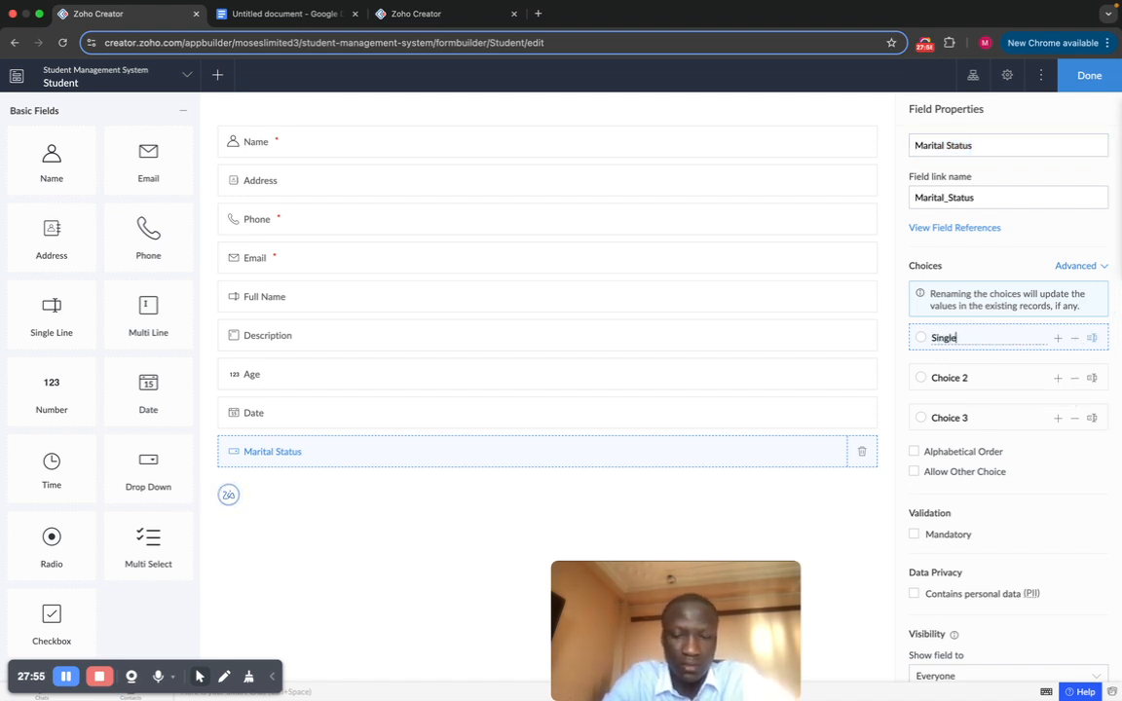
pyautogui.click(1092, 379)
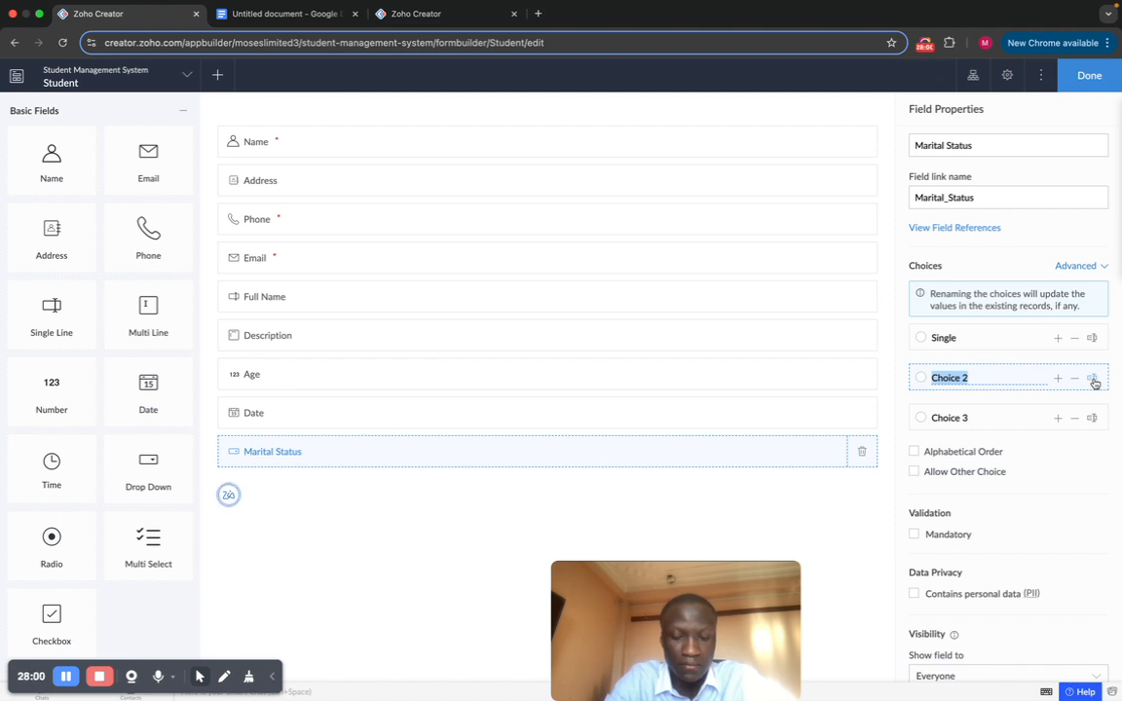
pyautogui.write('Married')
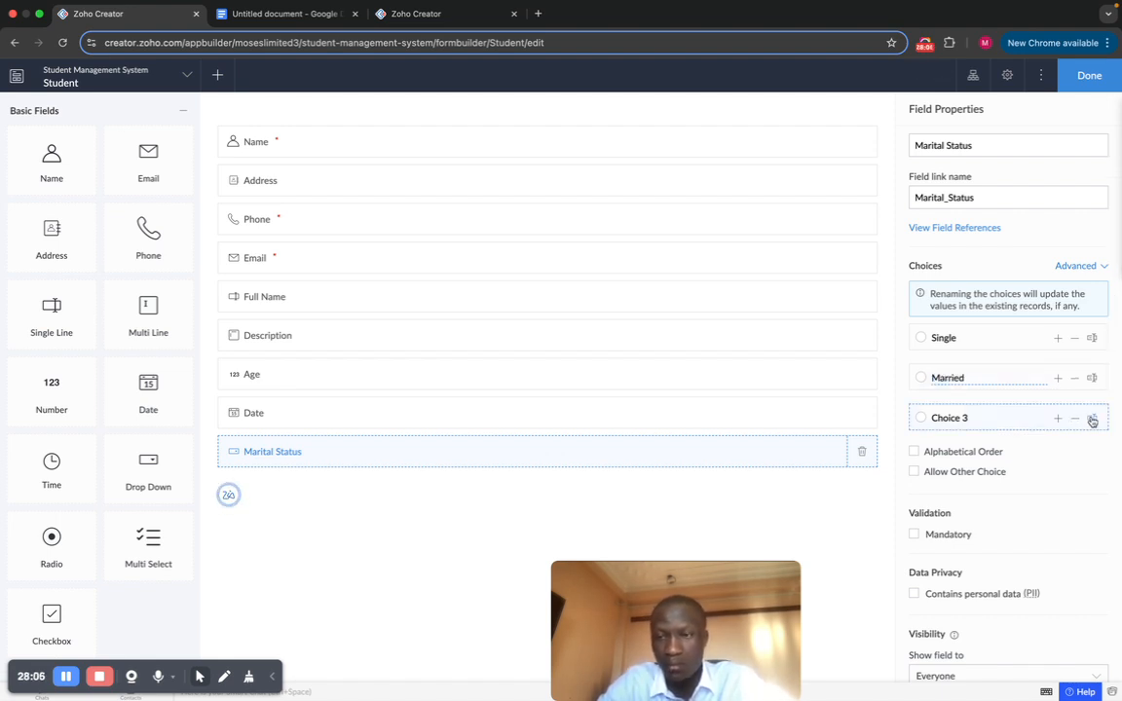
pyautogui.write('Pre')
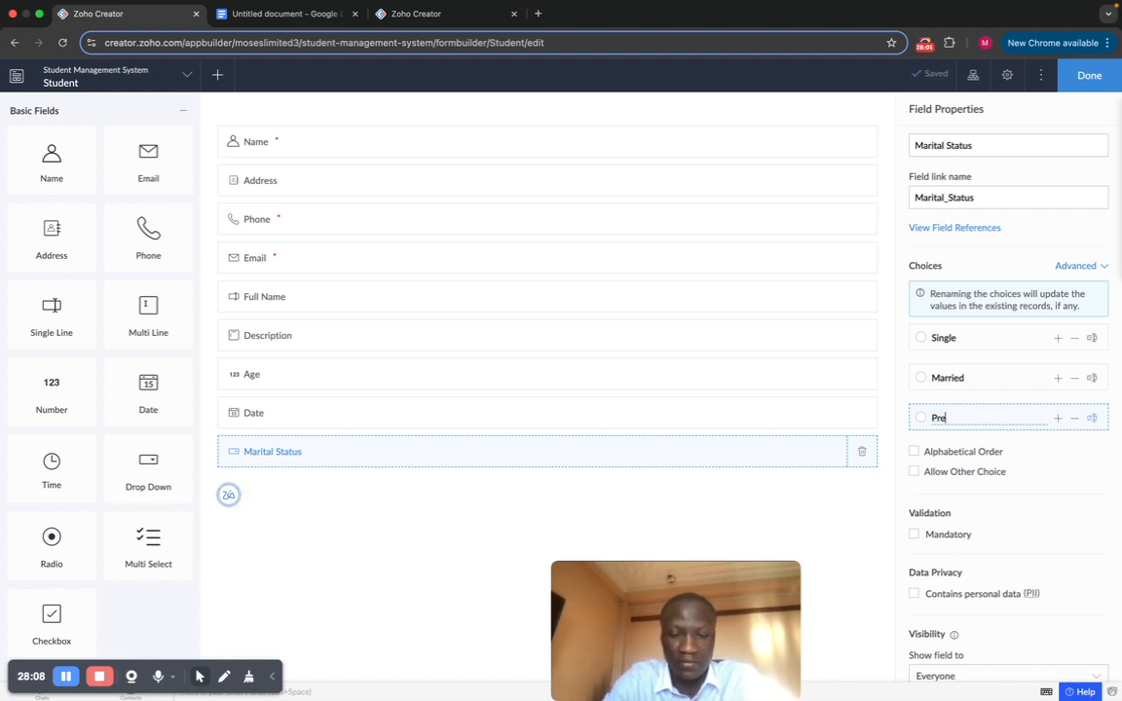
pyautogui.write('fer Not')
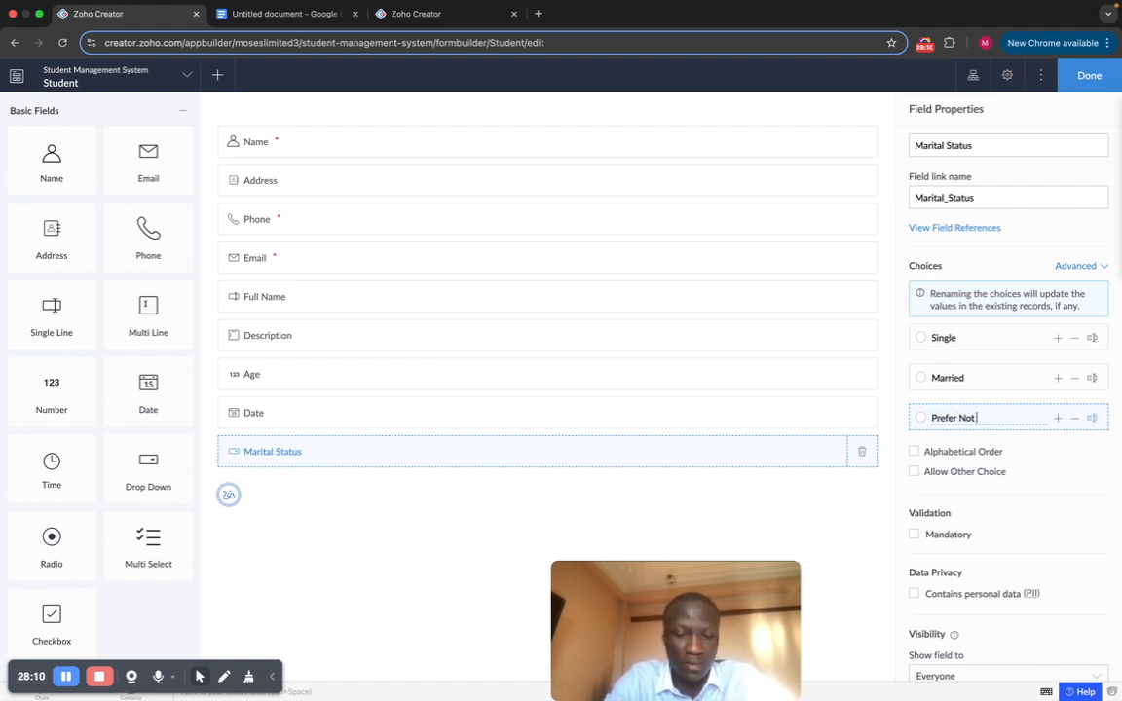
pyautogui.write(' To Say')
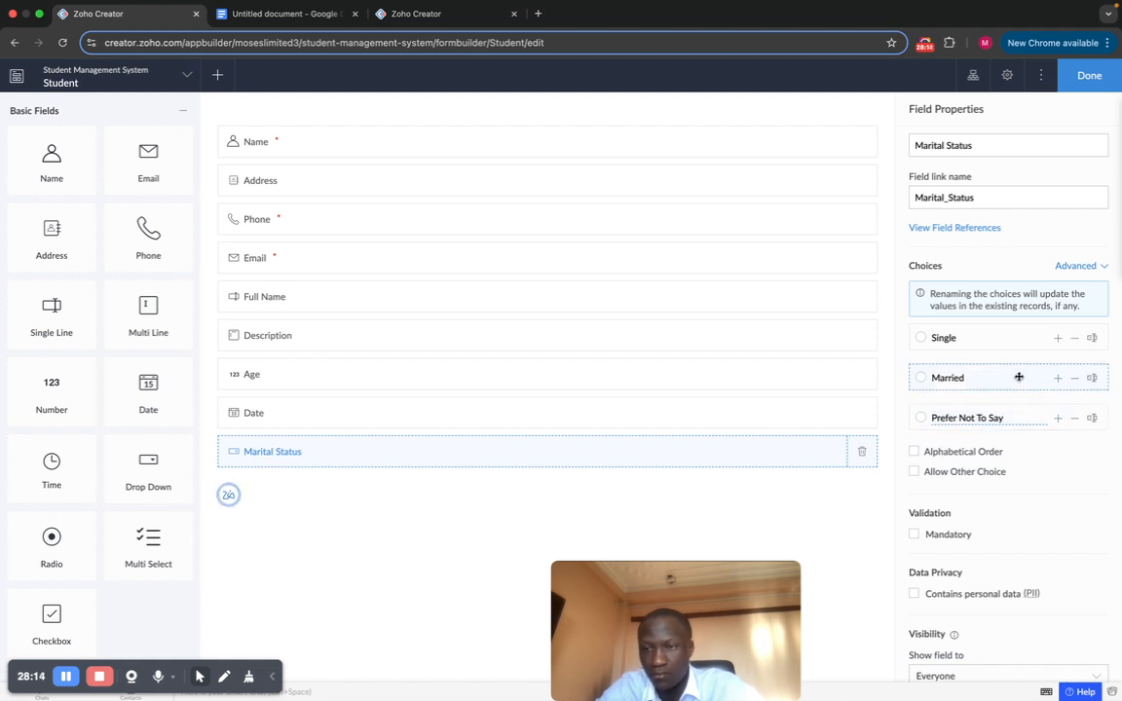
# Step: Sort the choices alphabetically with Allow Other Choice on, and save the form
pyautogui.click(914, 454)
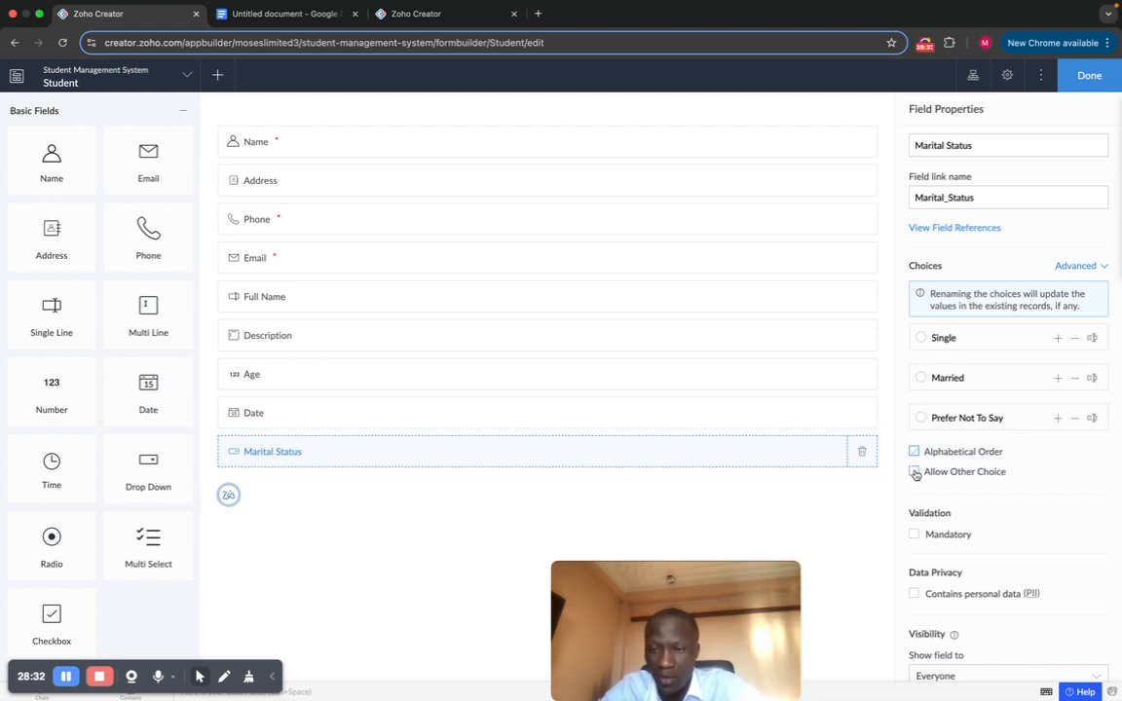
pyautogui.scroll(-5, 1023, 472)
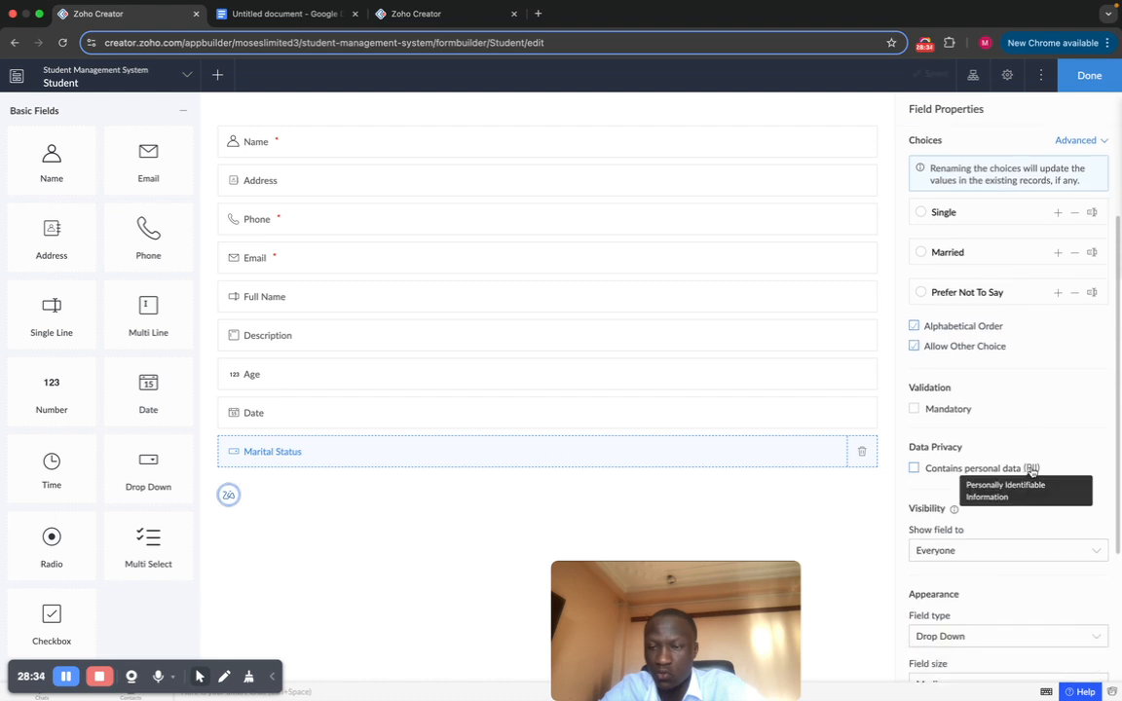
pyautogui.scroll(5, 1032, 470)
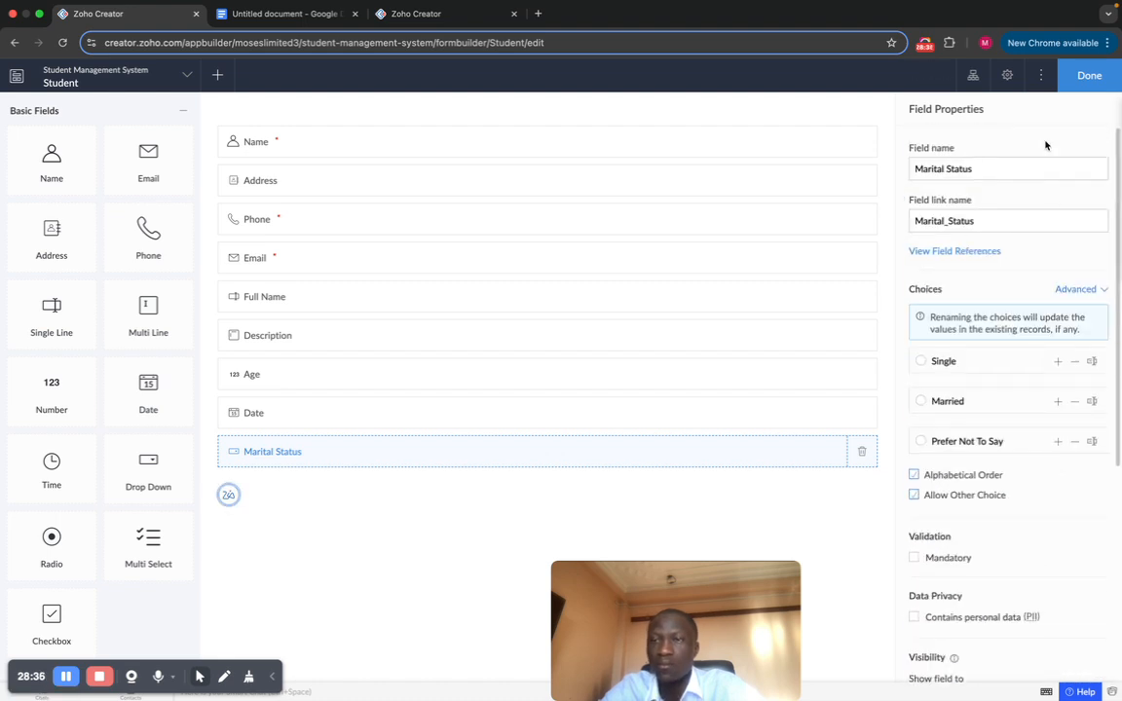
pyautogui.click(1070, 86)
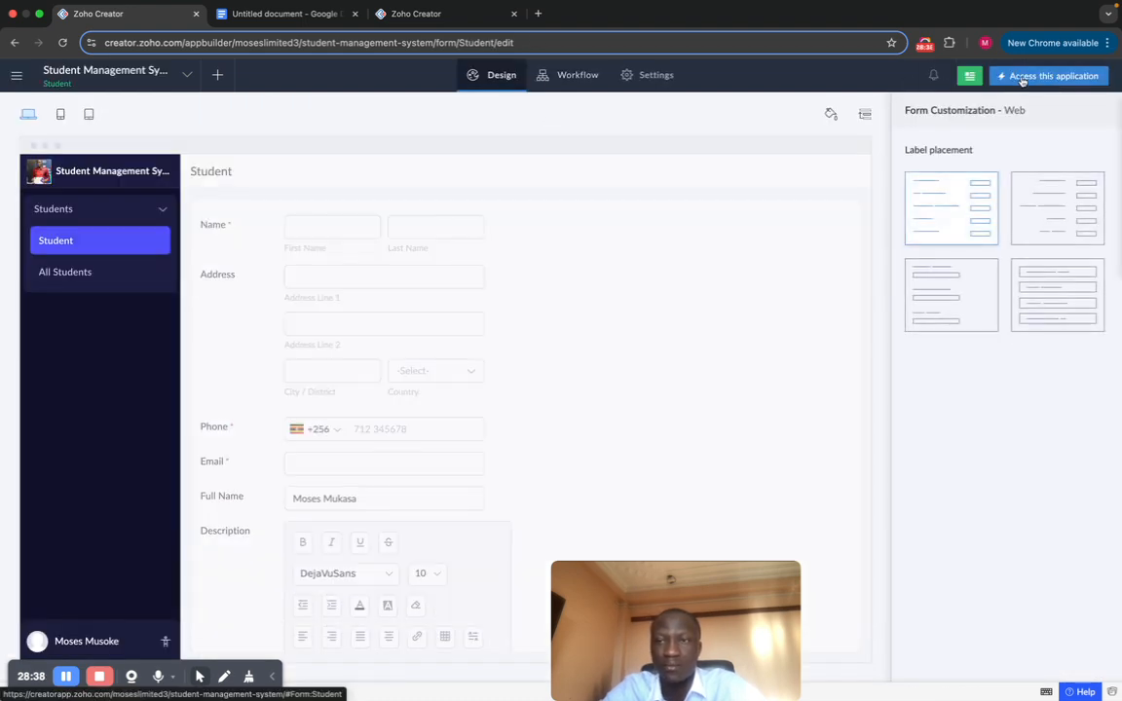
# Step: On the live form, pick Other for Marital Status, try its custom-status box, then clear the choice
pyautogui.moveTo(584, 223)
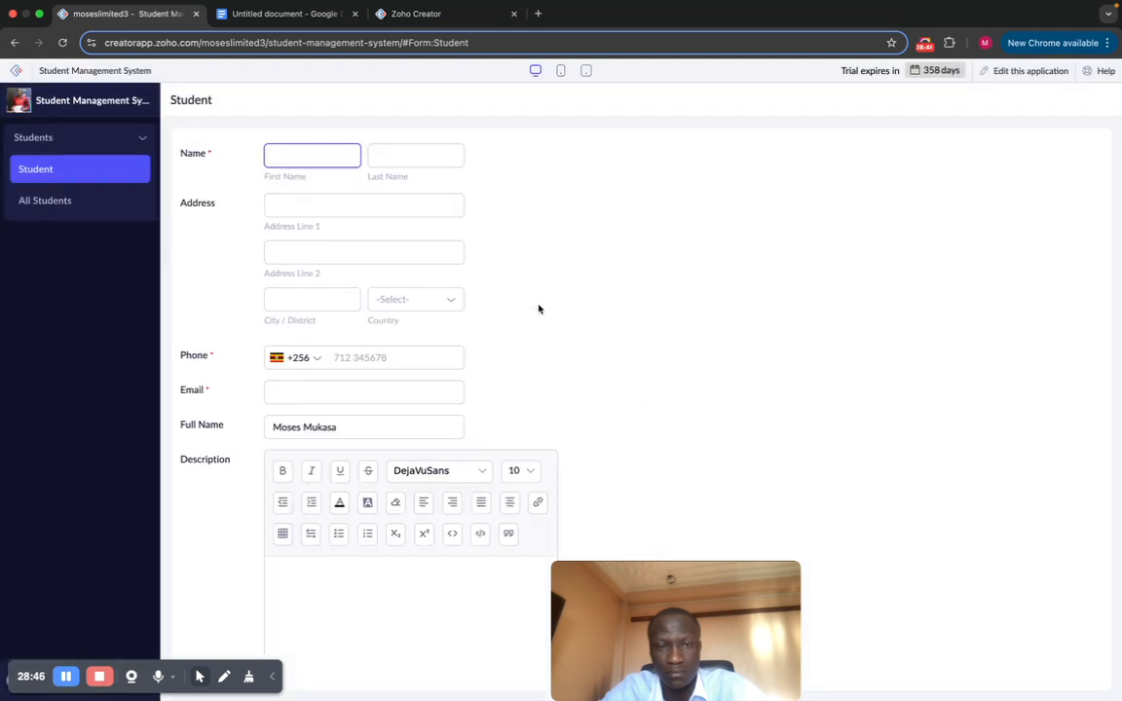
pyautogui.scroll(-5, 539, 309)
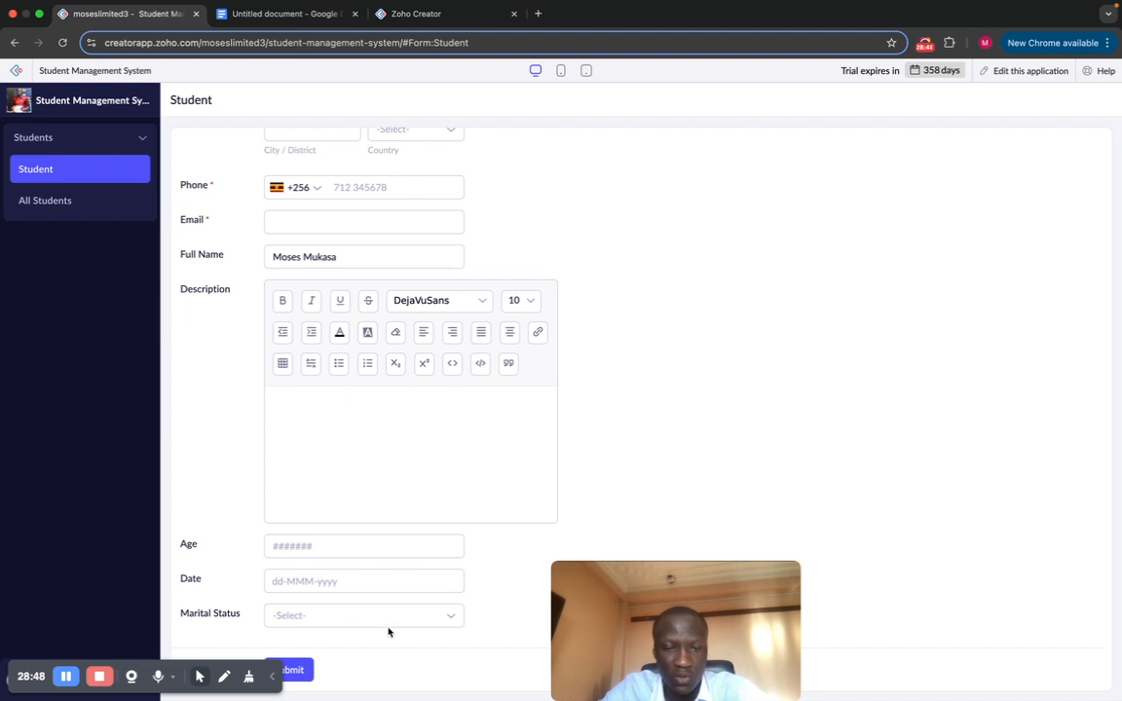
pyautogui.click(395, 620)
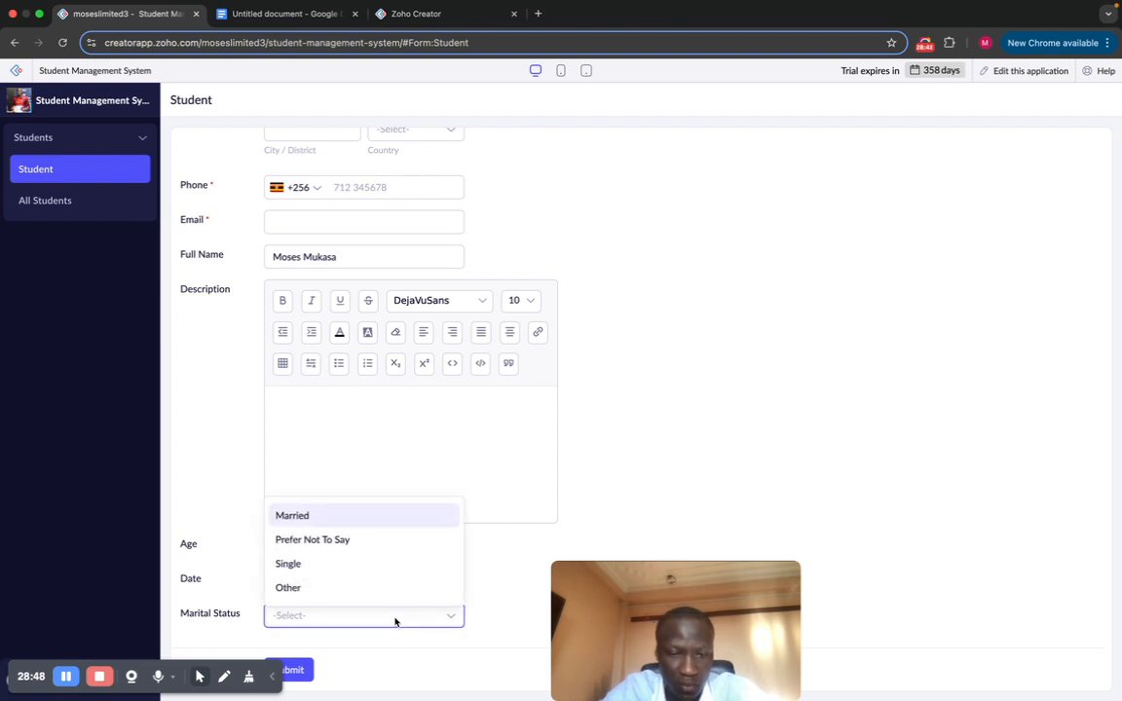
pyautogui.click(312, 587)
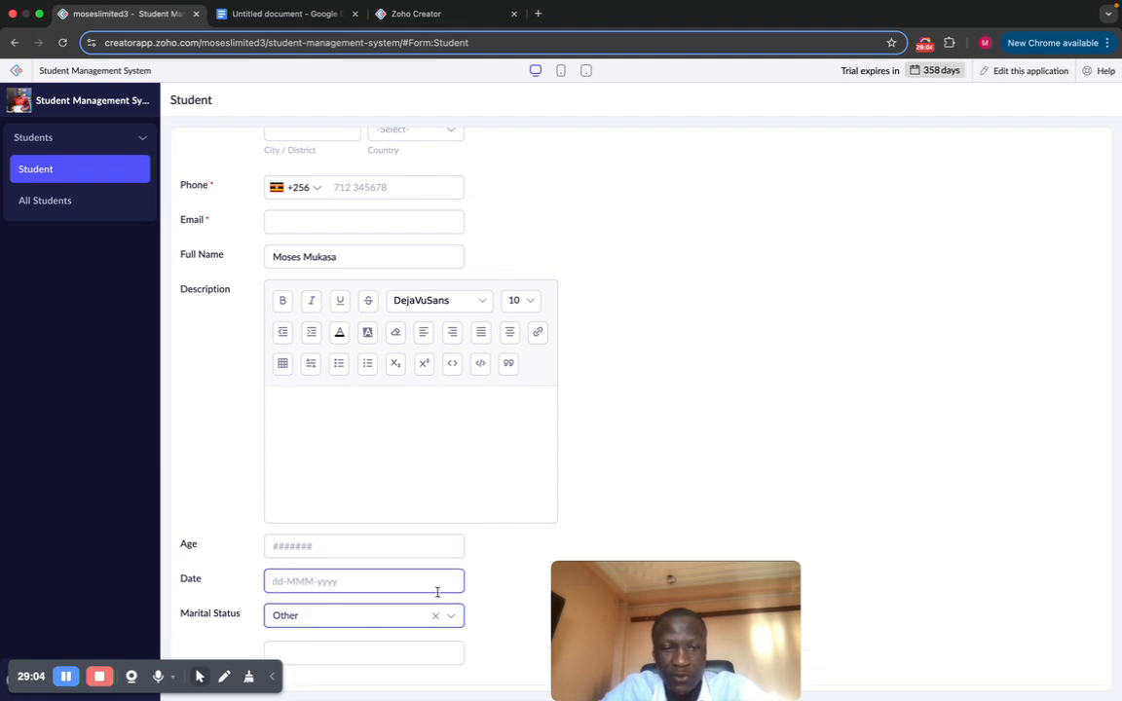
pyautogui.scroll(-1, 435, 593)
pyautogui.click(332, 619)
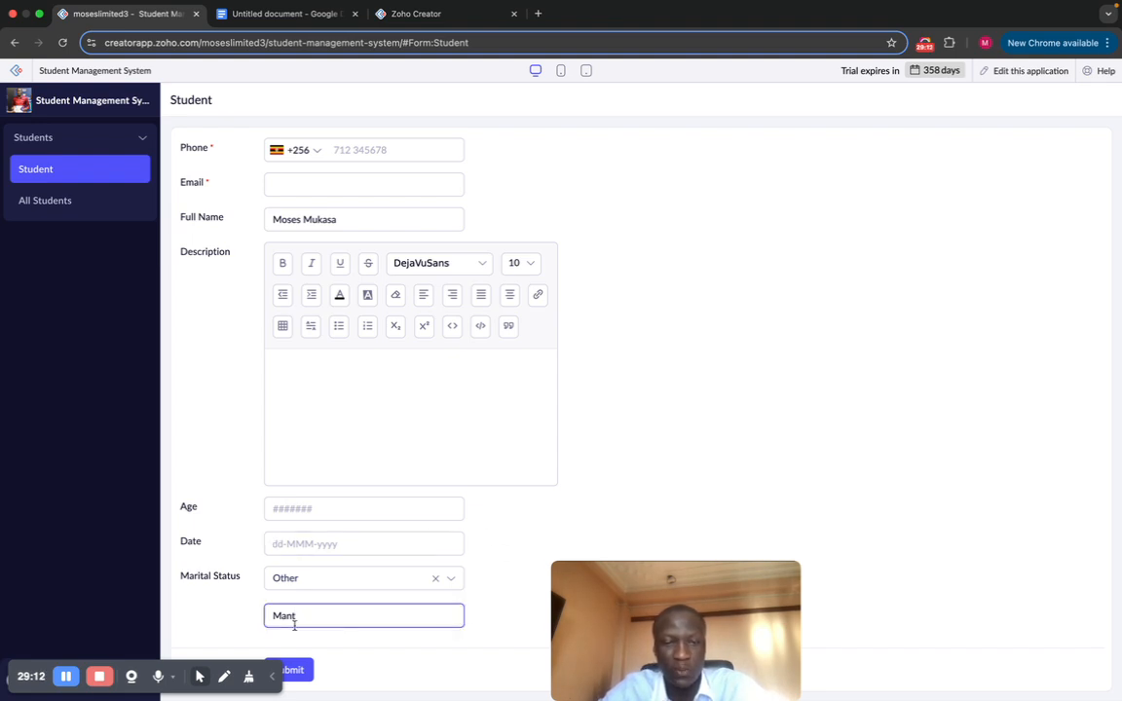
pyautogui.click(320, 616)
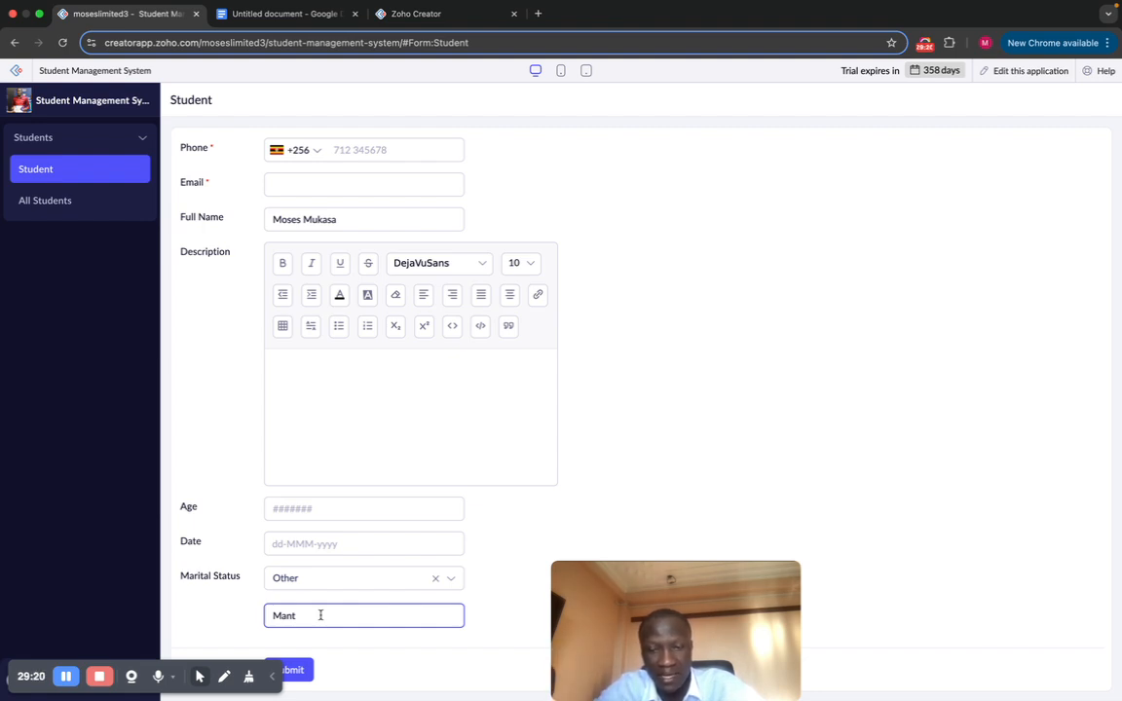
pyautogui.click(436, 578)
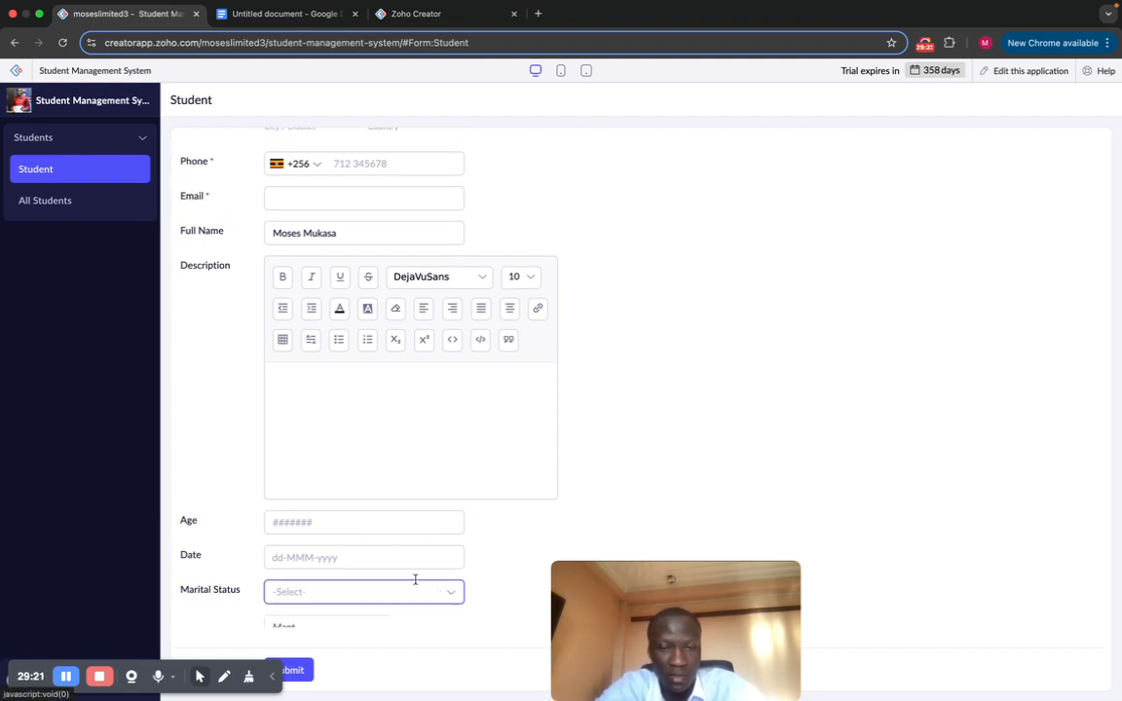
pyautogui.click(351, 617)
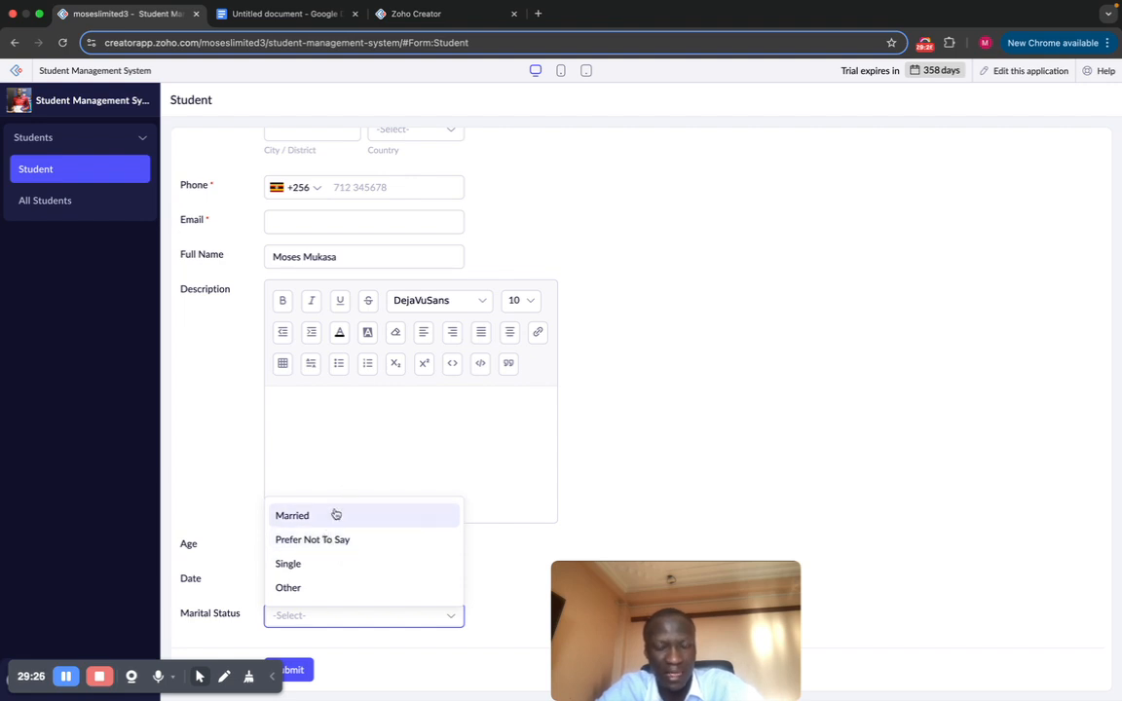
pyautogui.click(640, 403)
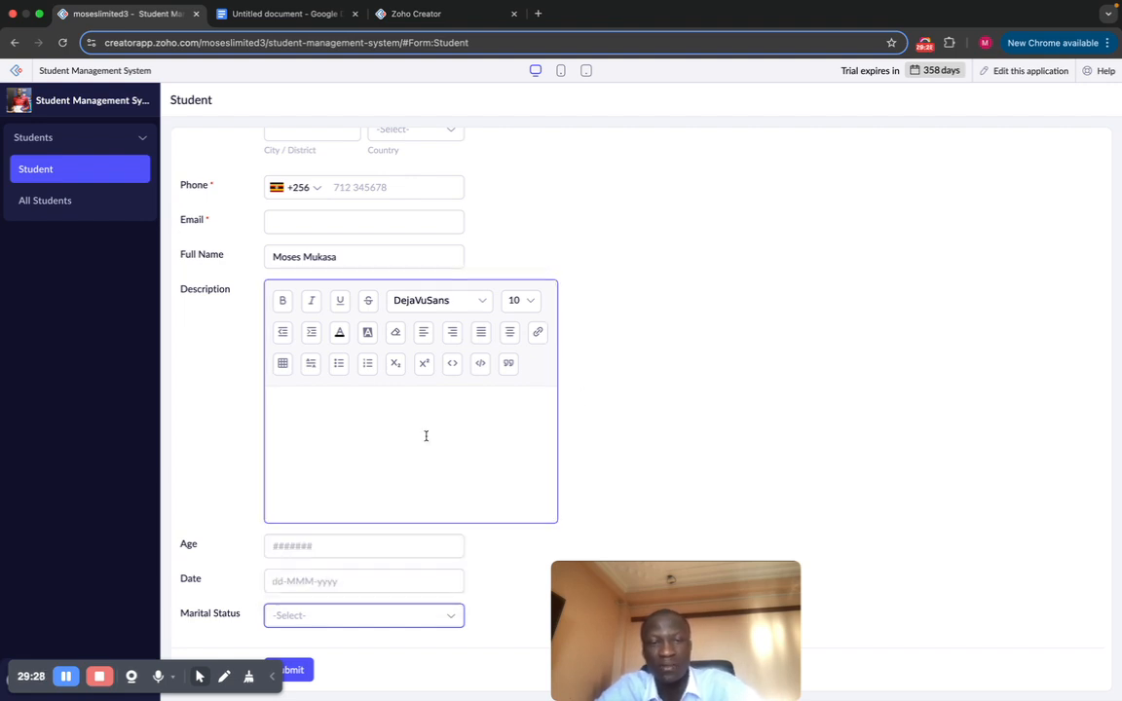
pyautogui.scroll(3, 452, 457)
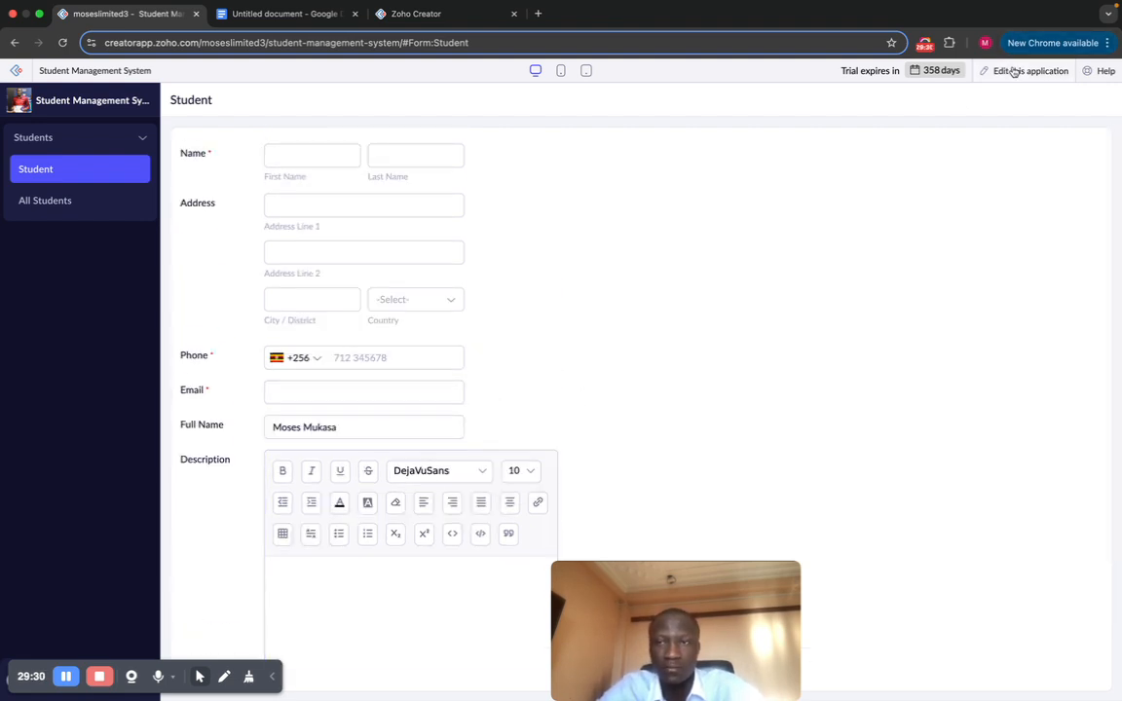
# Step: Back in the Student form builder, preselect Single for Marital Status and close the builder
pyautogui.click(992, 70)
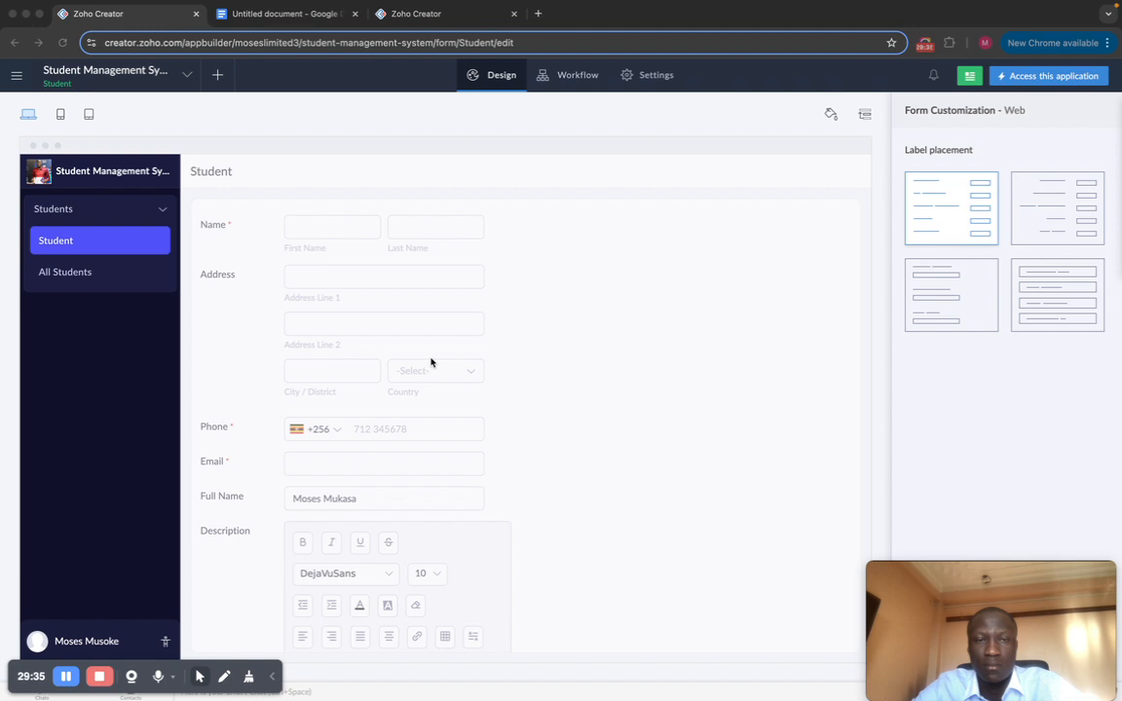
pyautogui.click(576, 312)
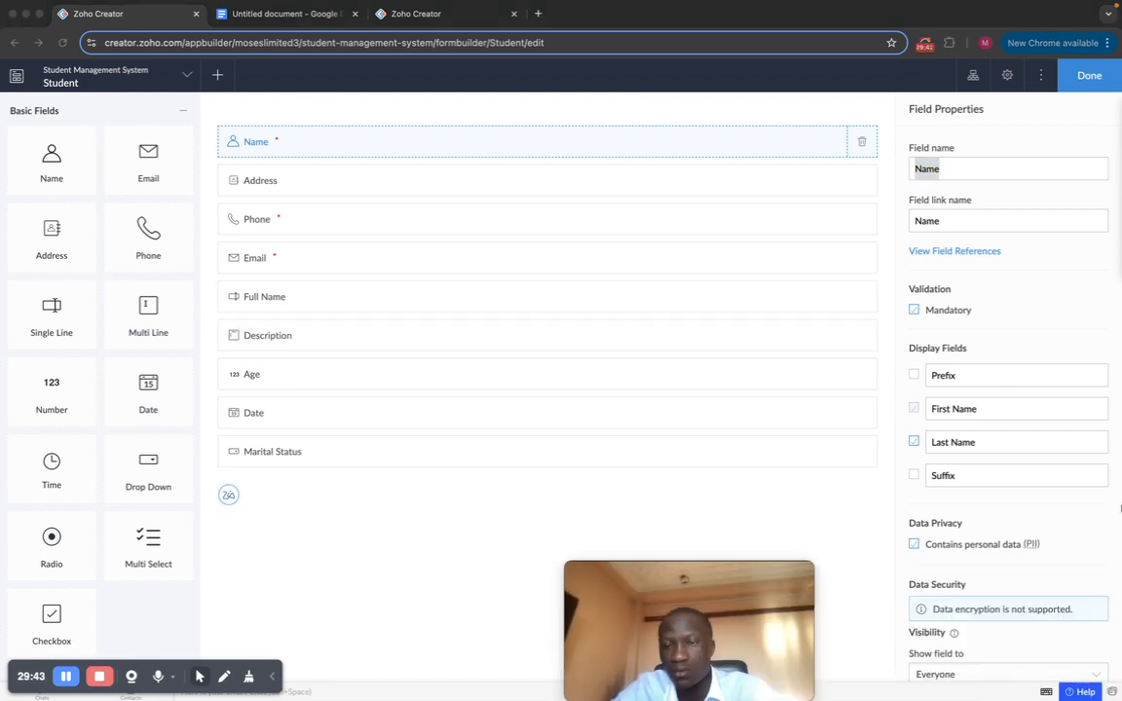
pyautogui.click(646, 467)
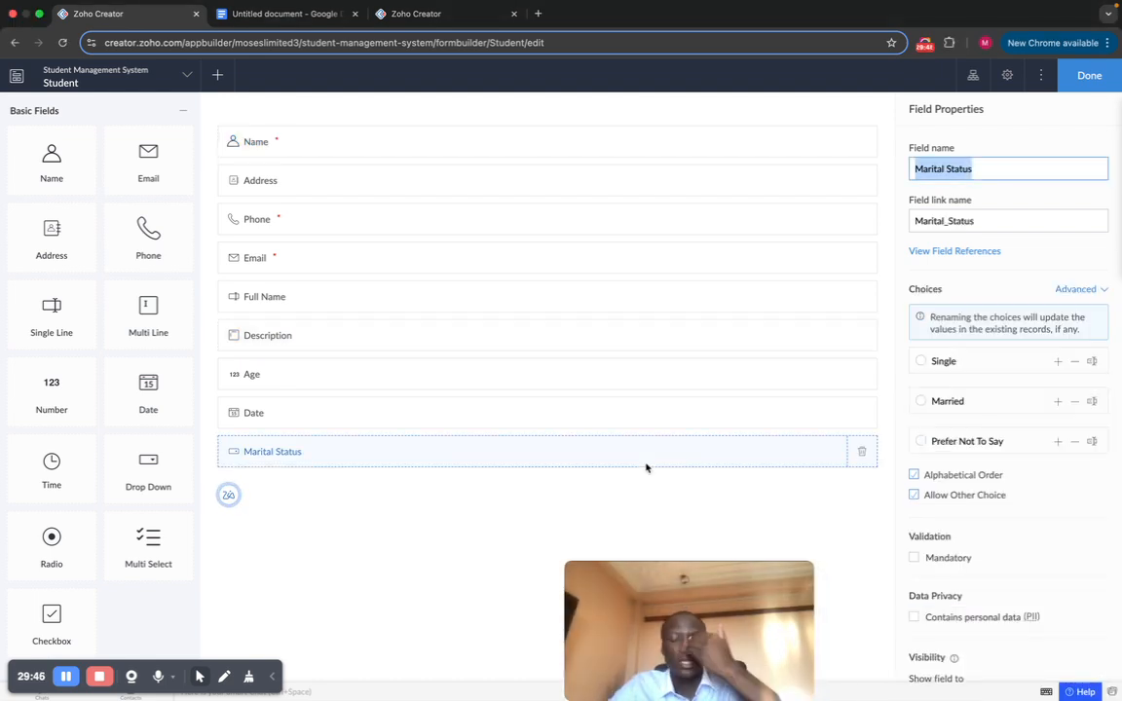
pyautogui.scroll(-5, 1041, 468)
pyautogui.scroll(5, 1040, 468)
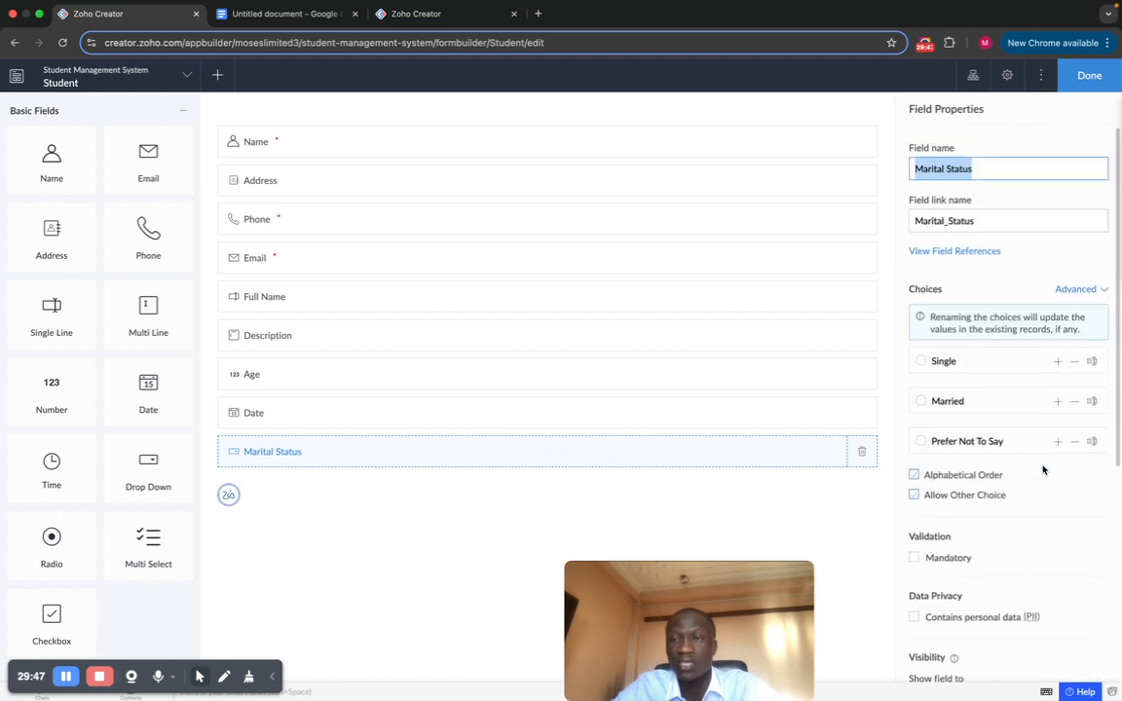
pyautogui.click(922, 363)
pyautogui.click(1081, 78)
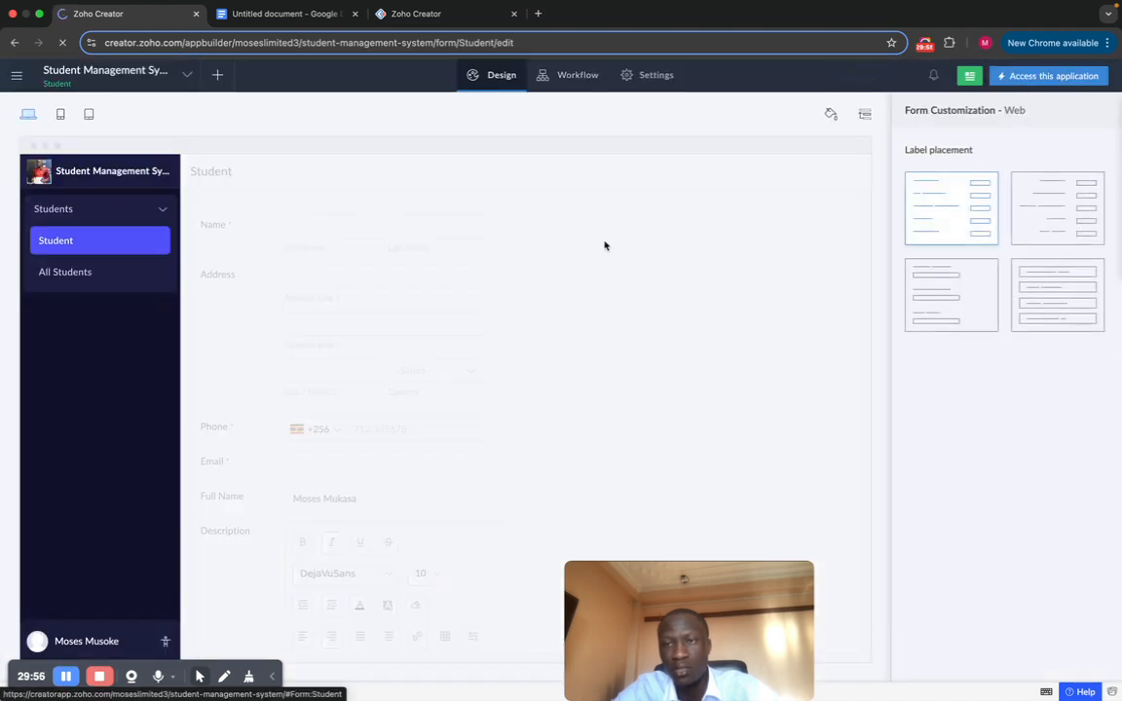
pyautogui.click(1021, 78)
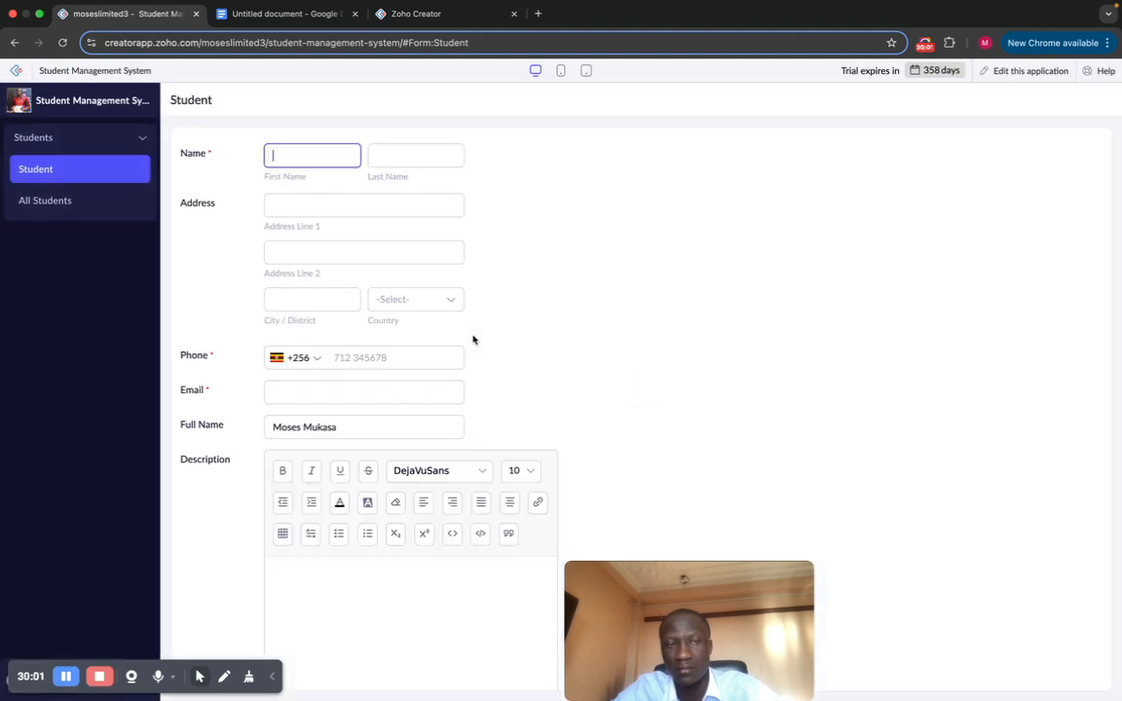
pyautogui.scroll(-3, 473, 339)
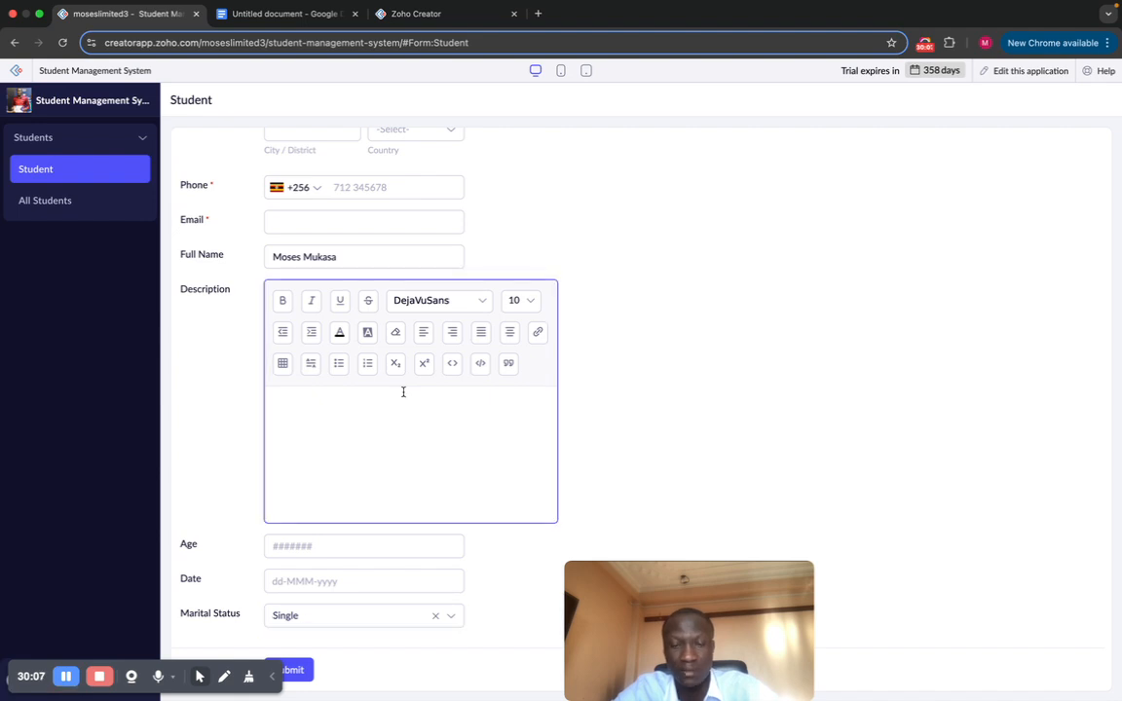
pyautogui.scroll(2, 401, 446)
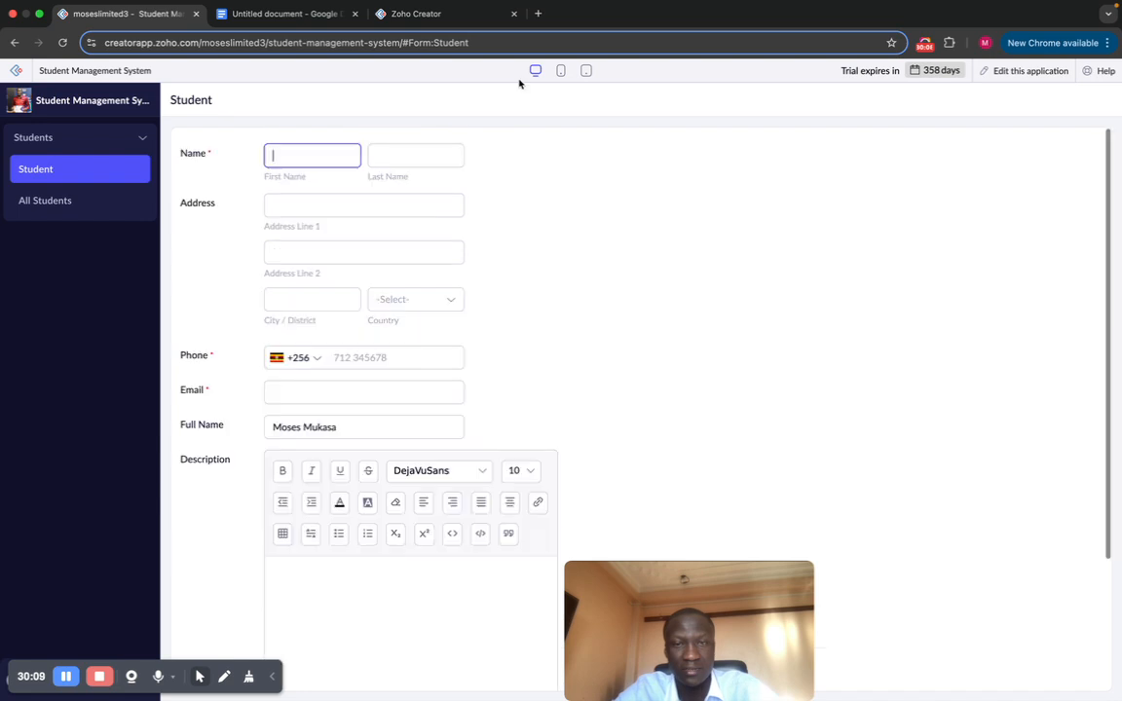
pyautogui.click(1026, 71)
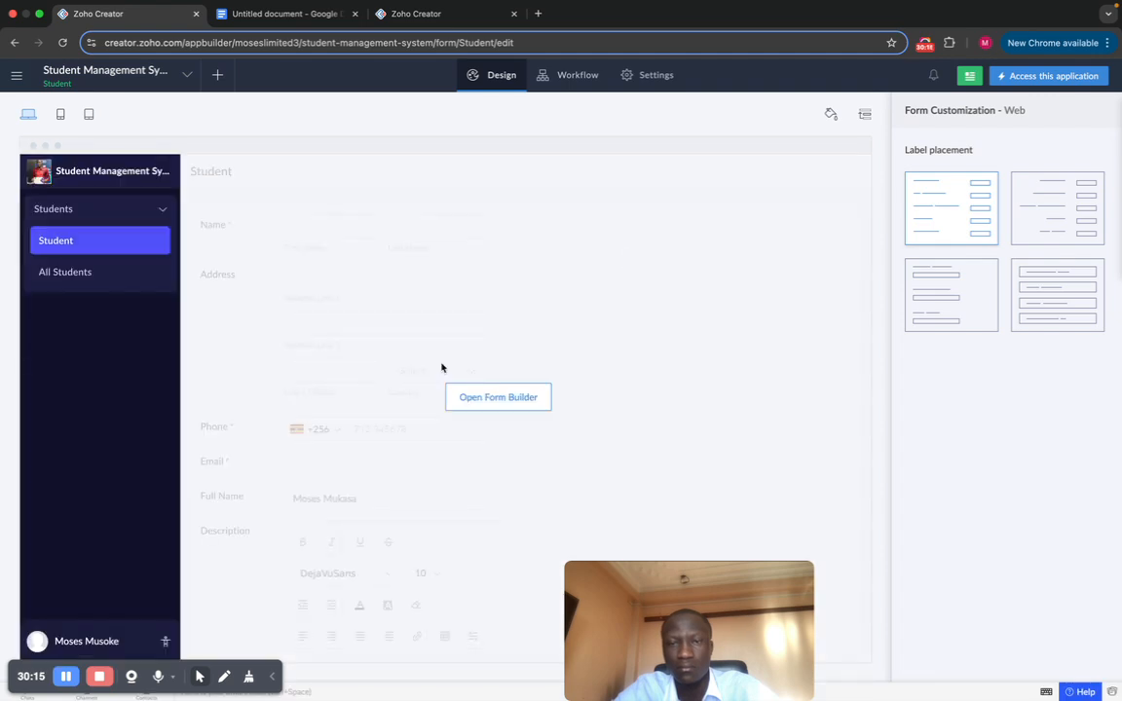
# Step: Add Multi Select, Radio and Checkbox fields below Marital Status, save, and reopen the builder
pyautogui.click(498, 397)
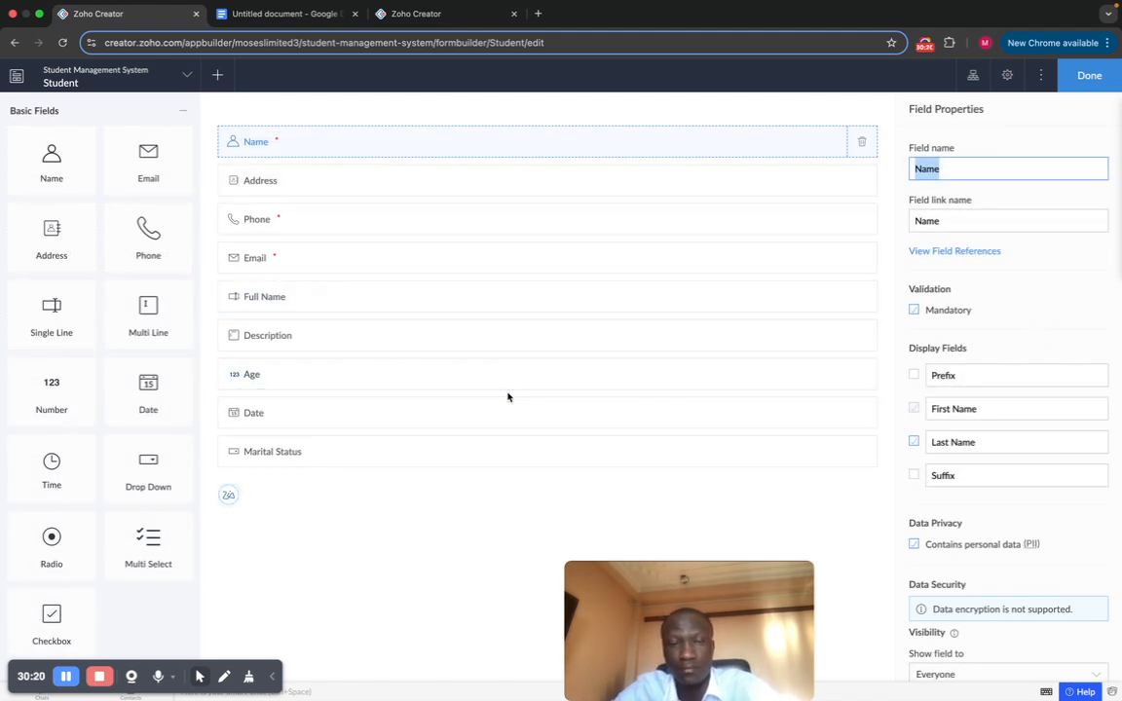
pyautogui.click(502, 451)
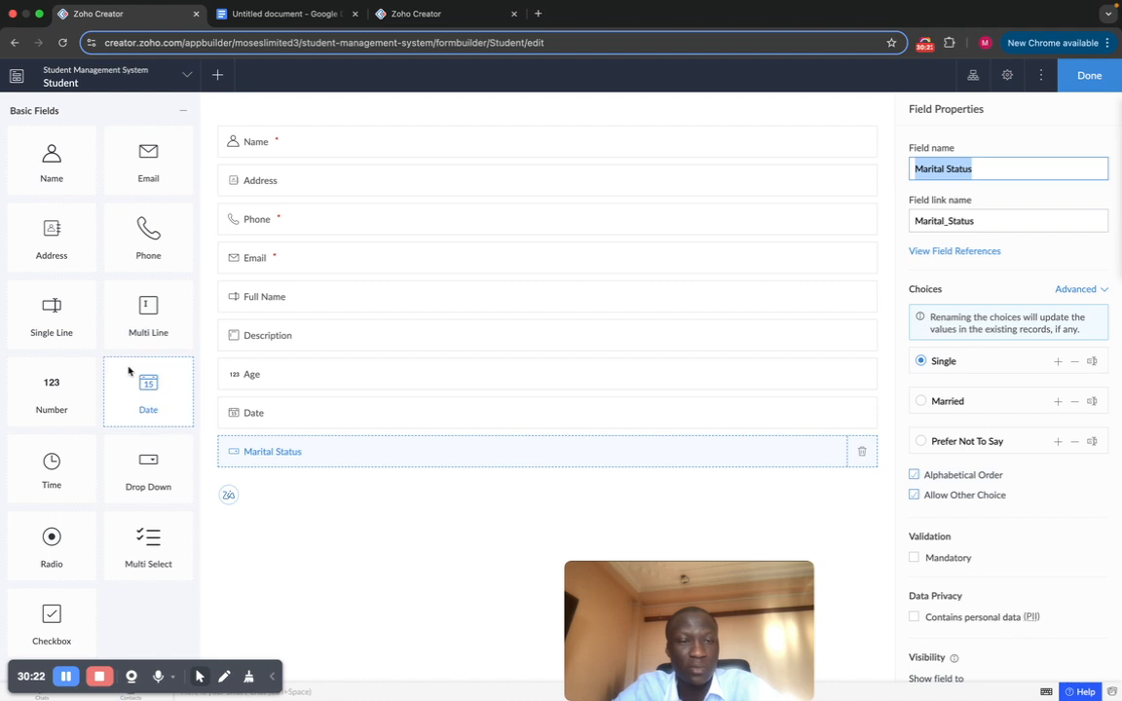
pyautogui.scroll(-5, 130, 370)
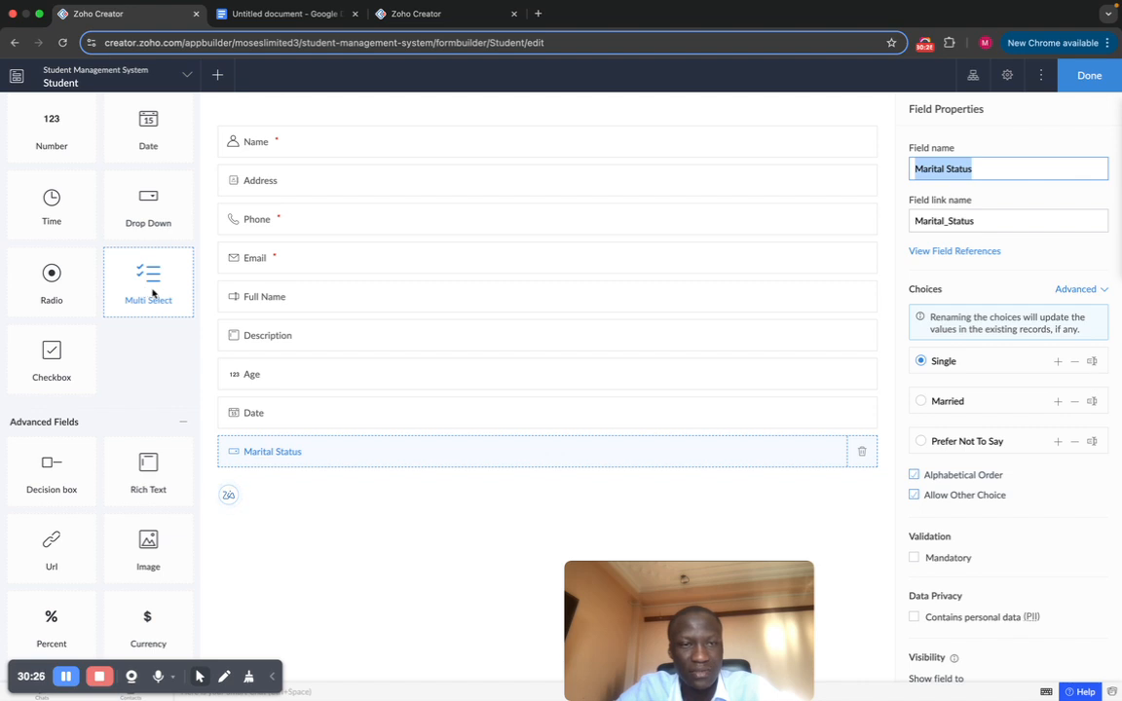
pyautogui.click(148, 288)
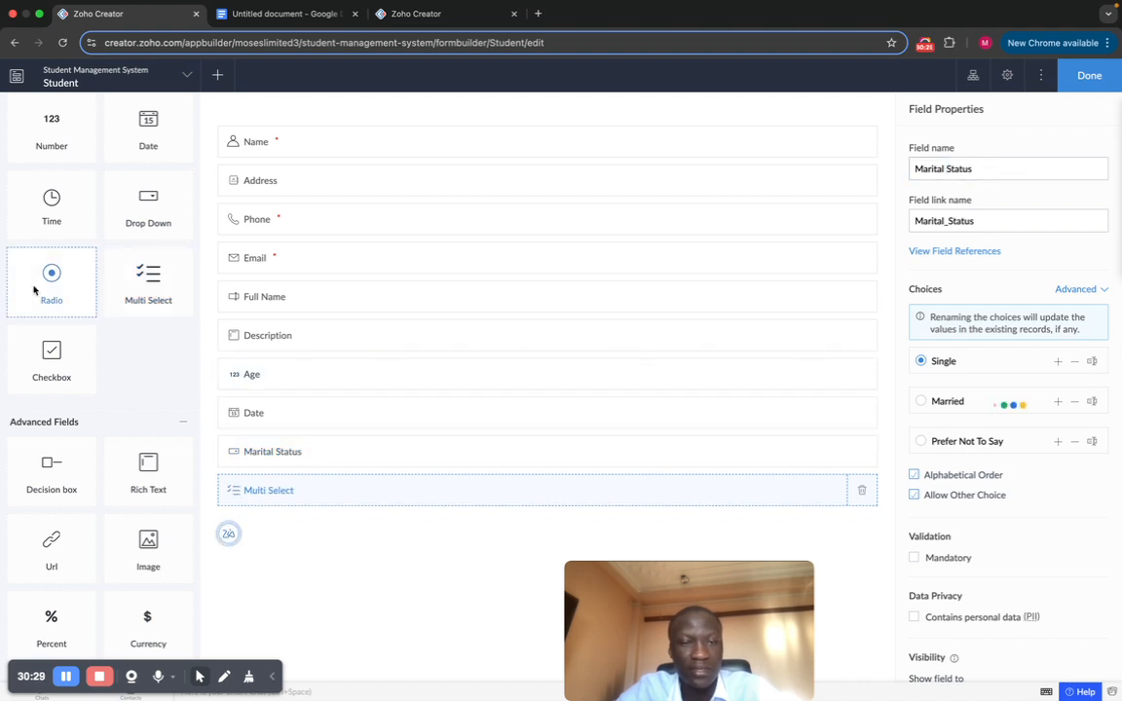
pyautogui.click(64, 358)
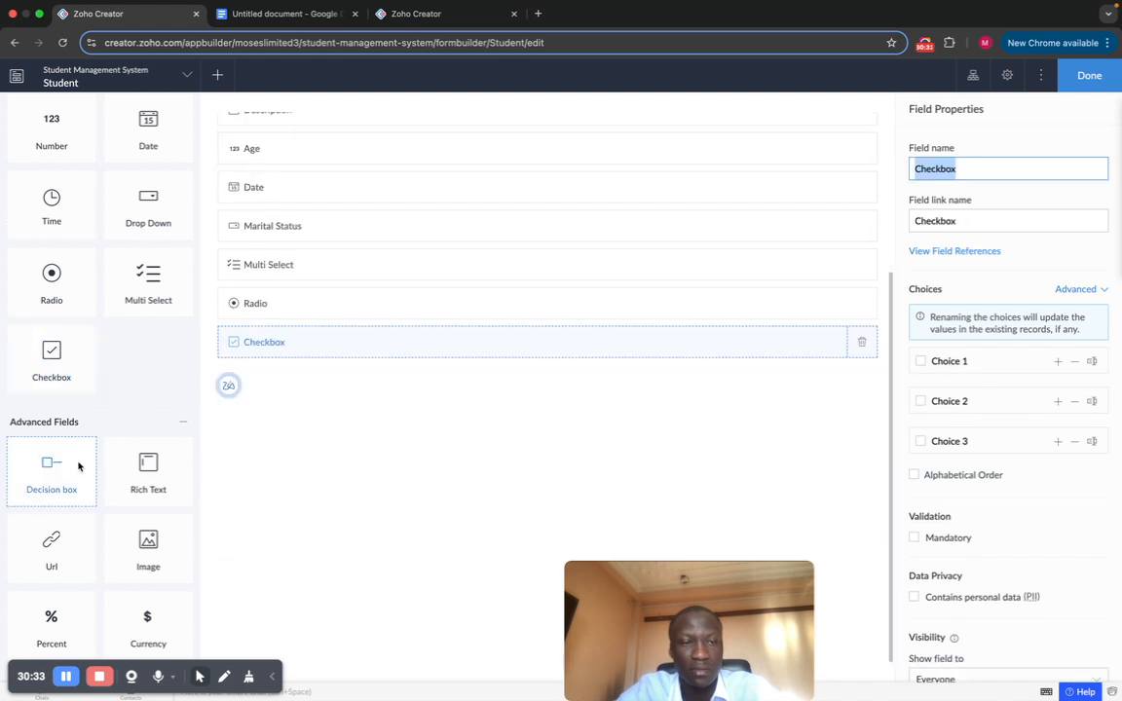
pyautogui.scroll(1, 421, 379)
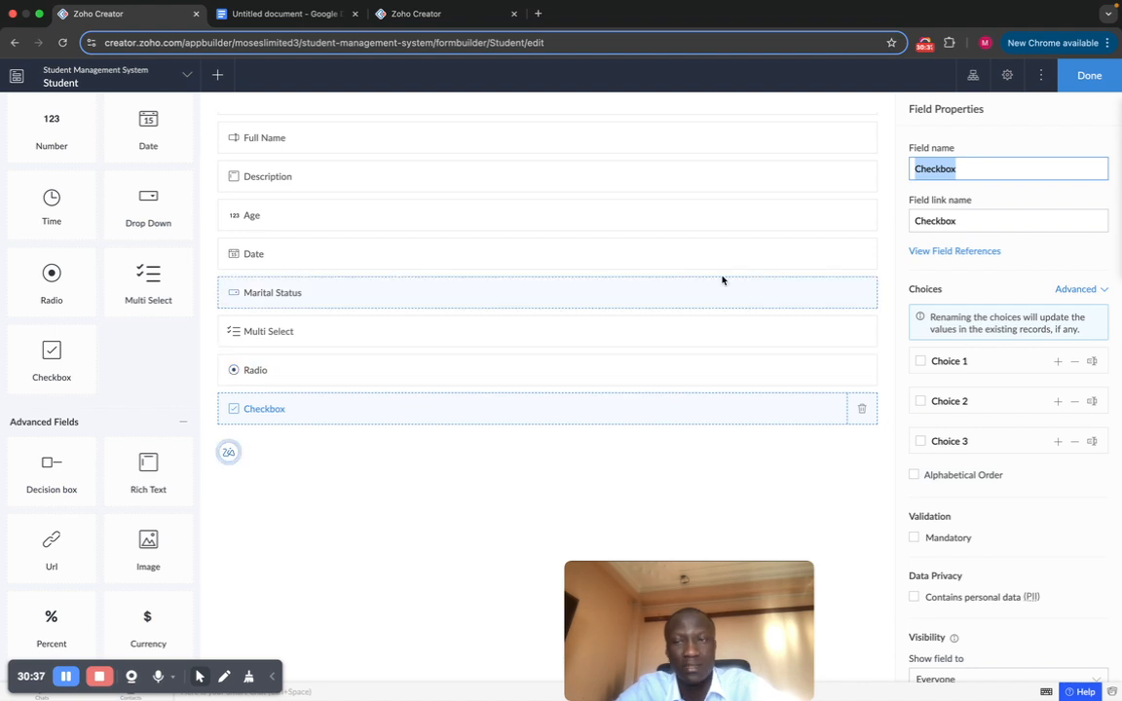
pyautogui.click(1089, 83)
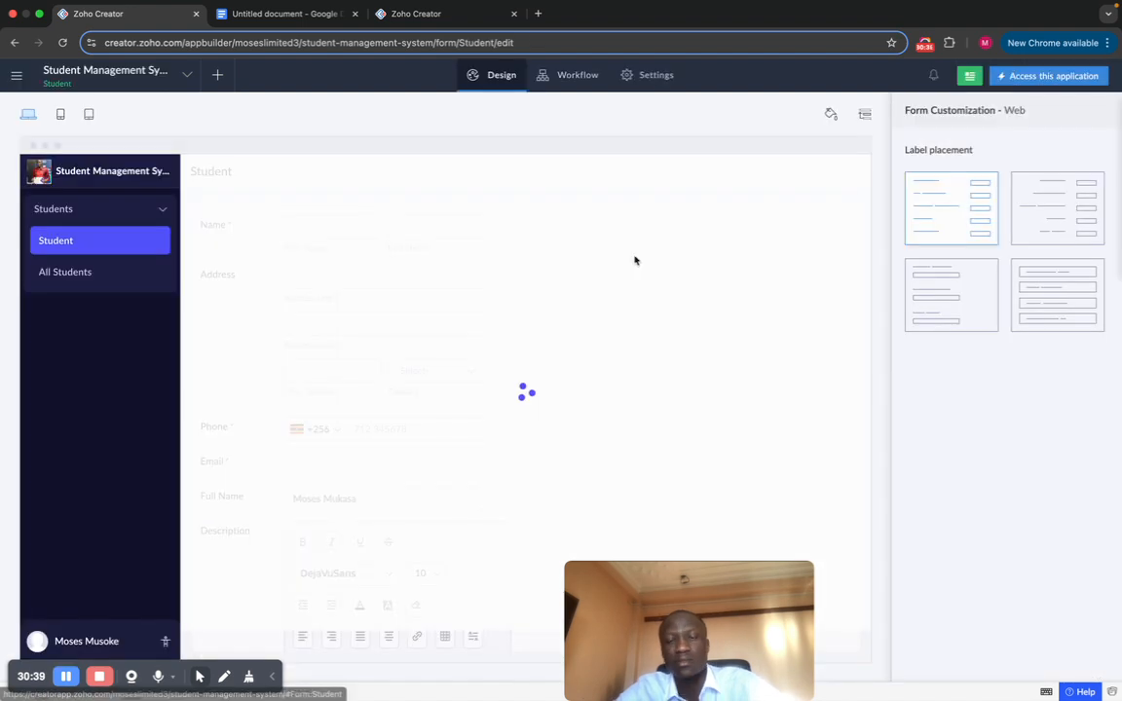
pyautogui.click(641, 272)
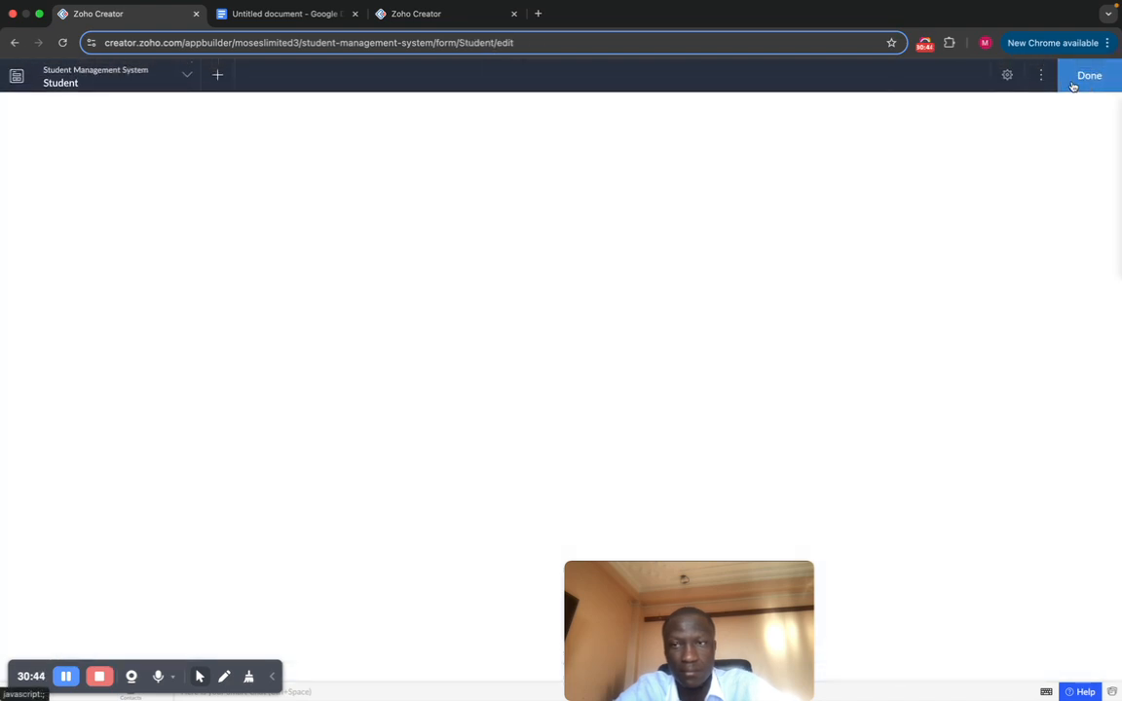
# Step: On the live form, select Choice 2, Choice 3 and Choice 1 in the Multi Select field
pyautogui.click(1074, 84)
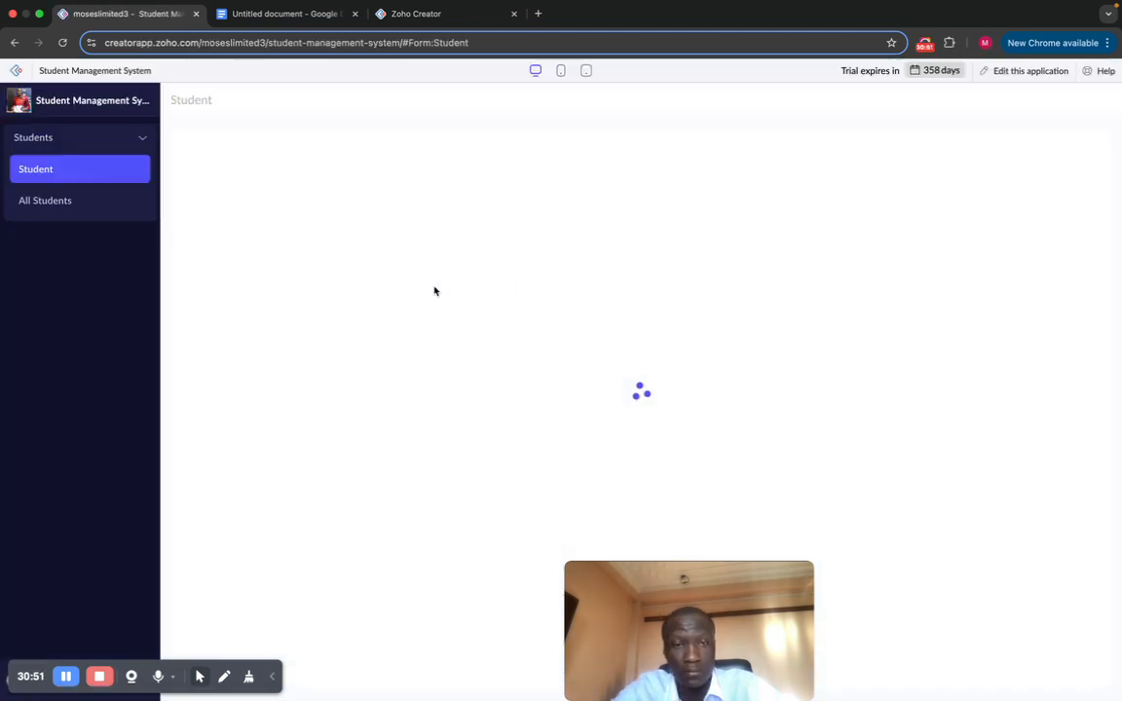
pyautogui.scroll(-5, 521, 376)
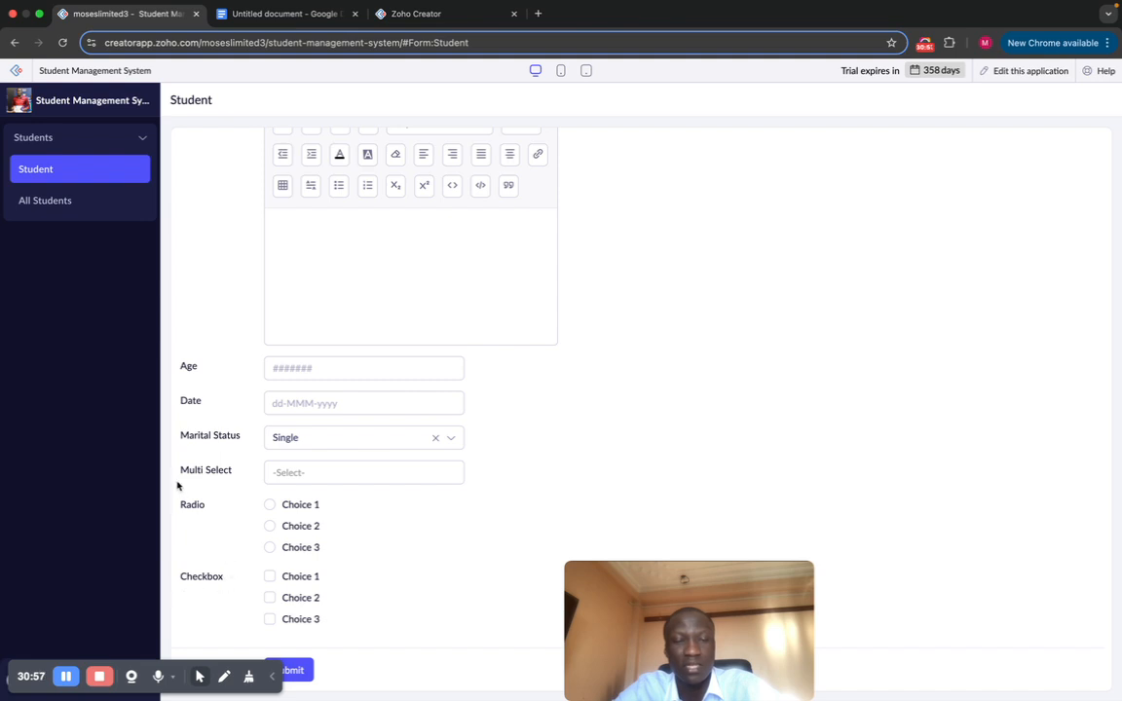
pyautogui.click(315, 472)
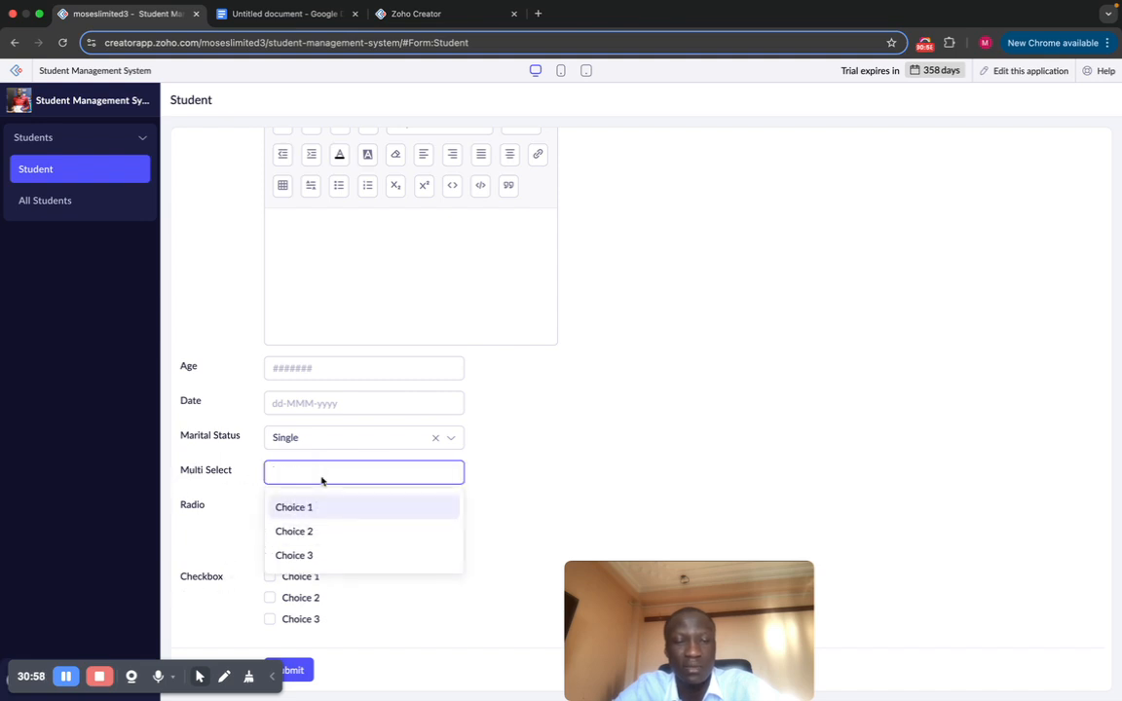
pyautogui.click(320, 531)
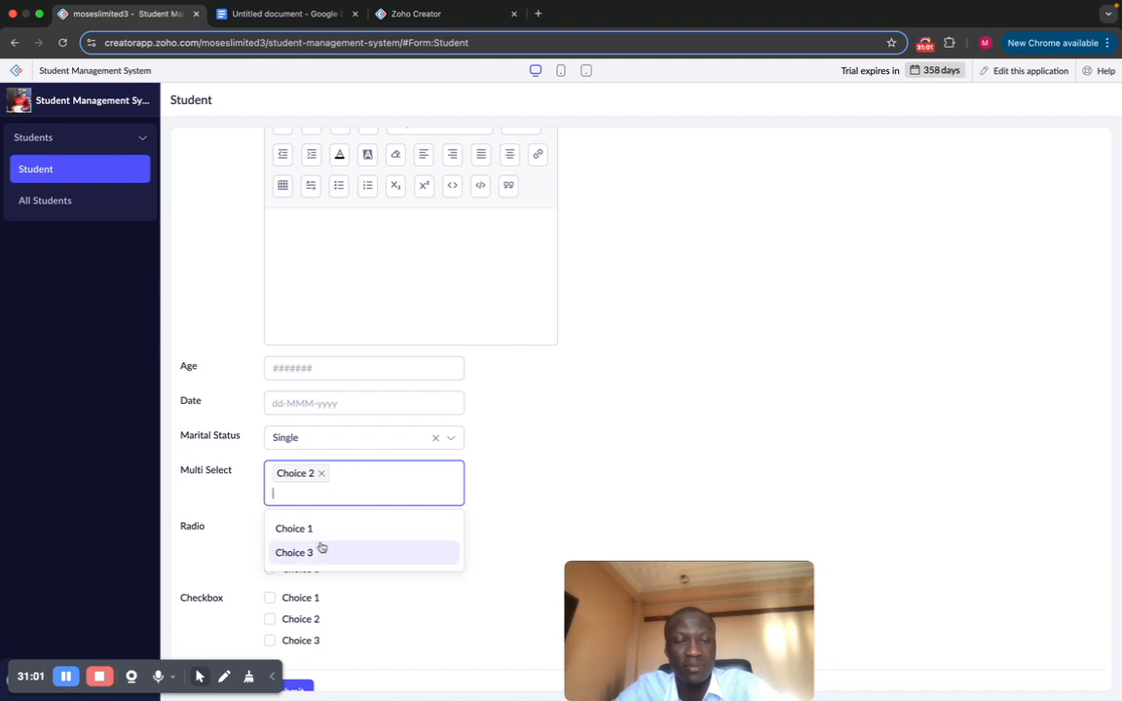
pyautogui.click(321, 547)
pyautogui.click(366, 493)
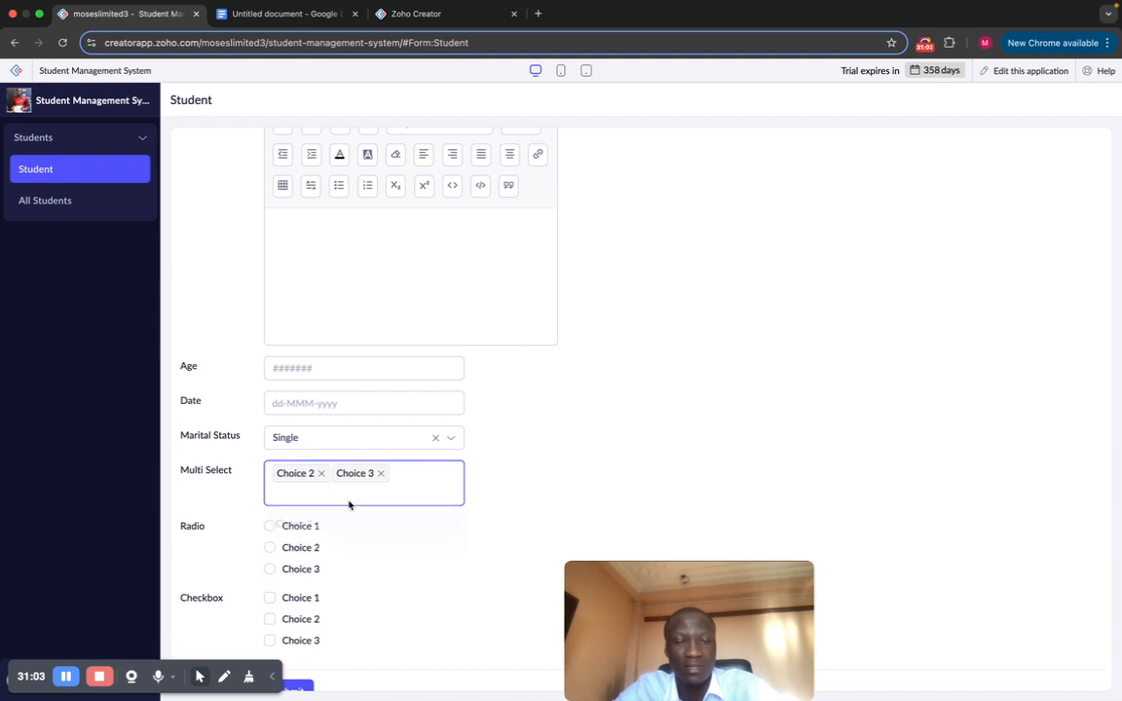
pyautogui.click(348, 499)
pyautogui.click(326, 534)
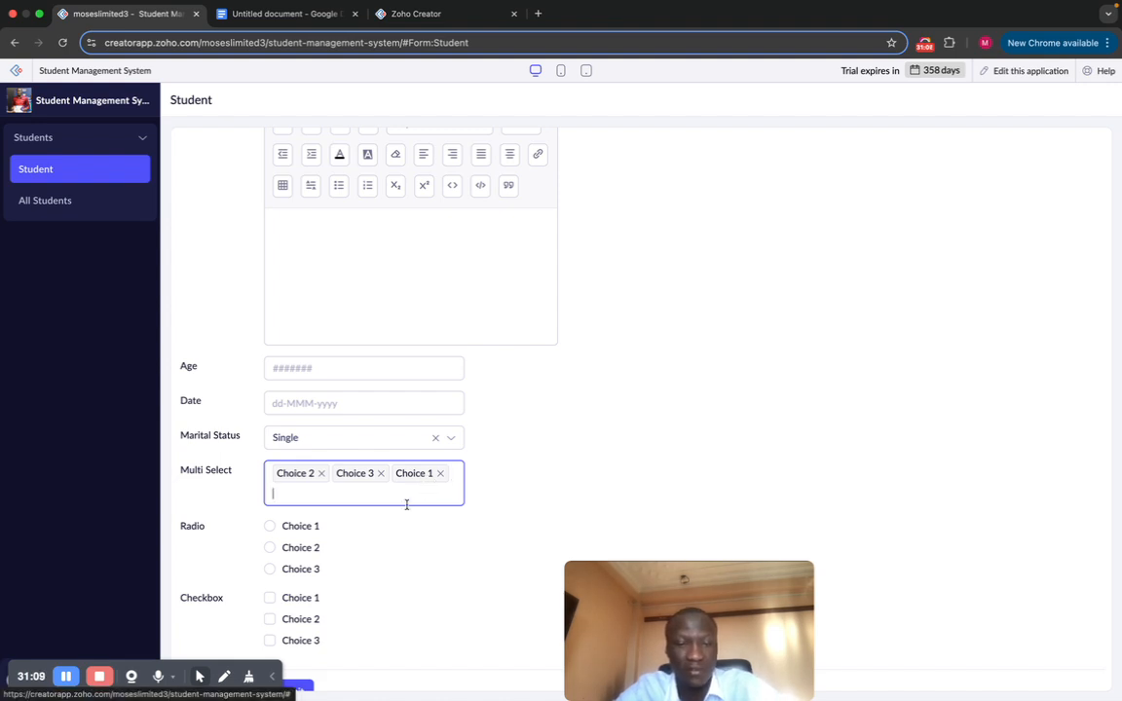
# Step: Cycle the Radio field through Choices 1, 2 and 3, leaving it on Choice 1
pyautogui.scroll(-1, 347, 517)
pyautogui.click(270, 505)
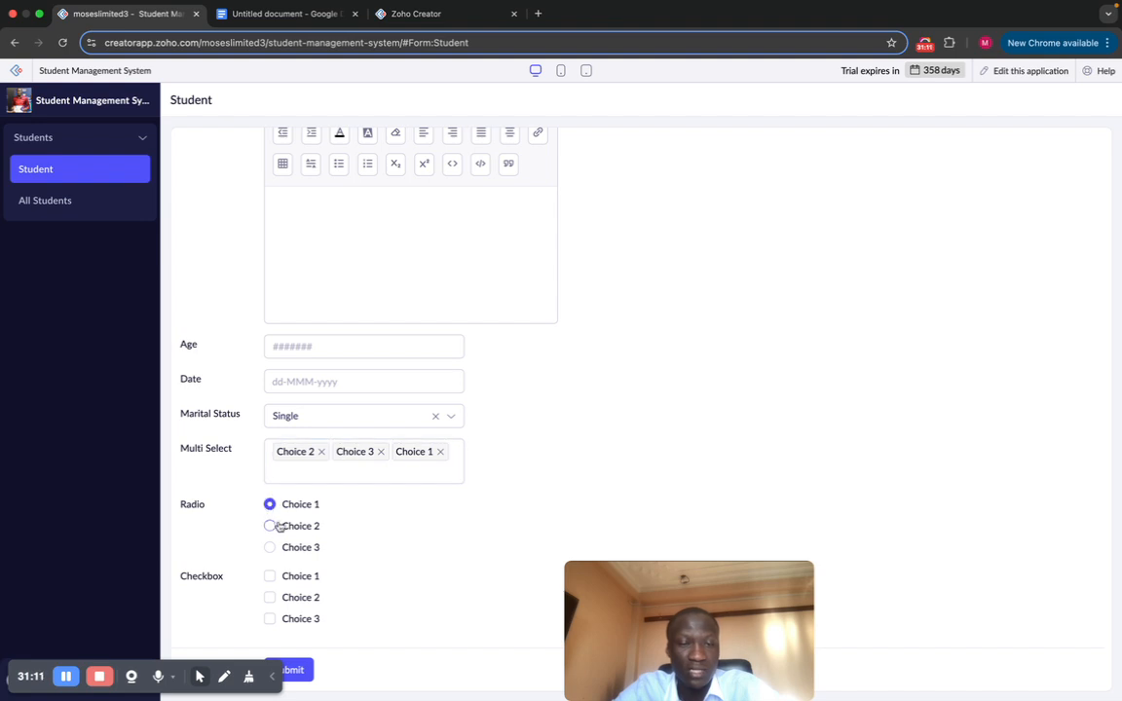
pyautogui.click(271, 526)
pyautogui.click(270, 547)
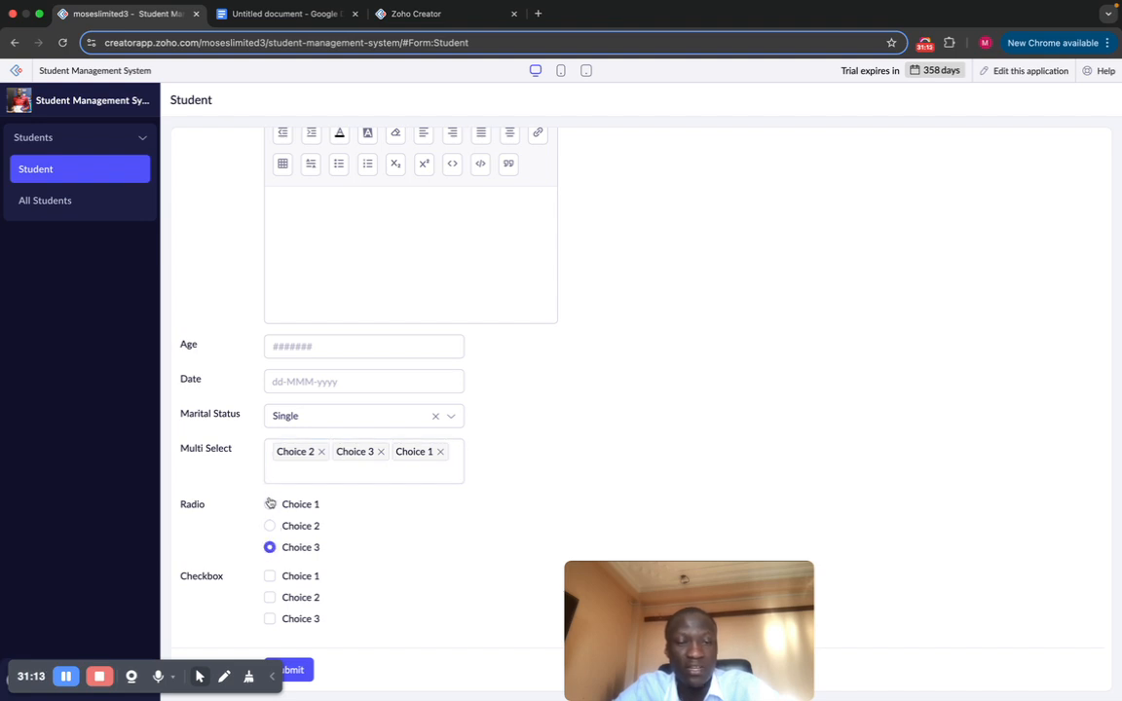
pyautogui.click(270, 505)
pyautogui.click(269, 526)
pyautogui.click(270, 547)
pyautogui.click(270, 504)
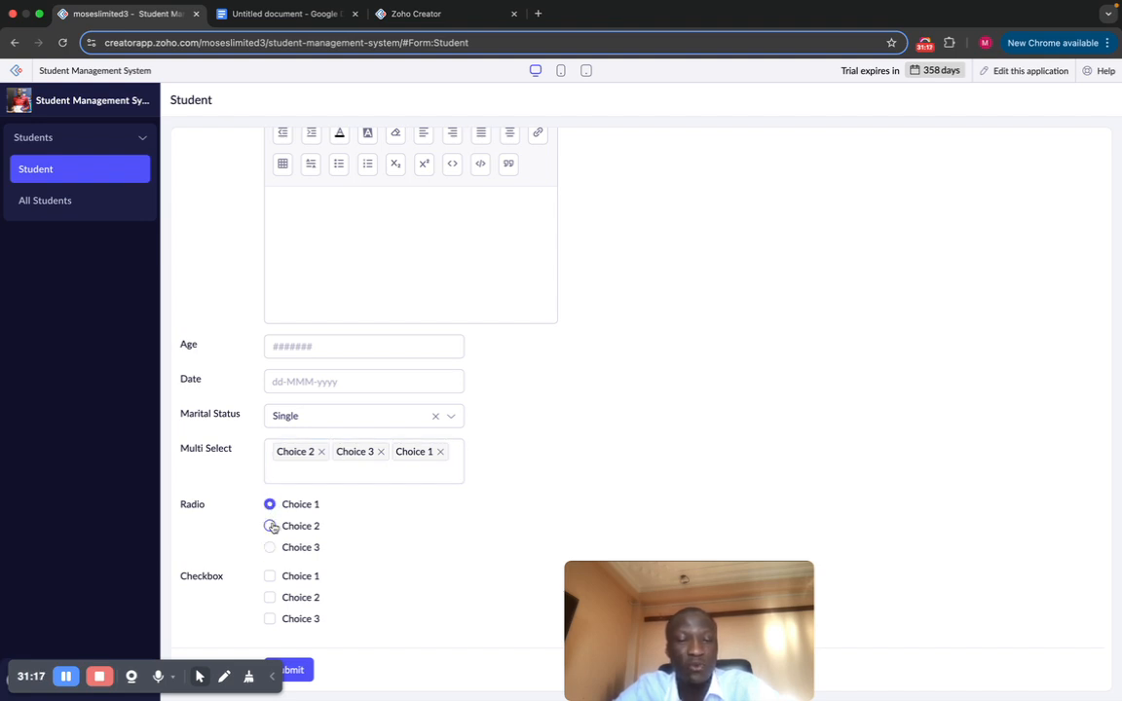
pyautogui.click(270, 526)
pyautogui.click(270, 548)
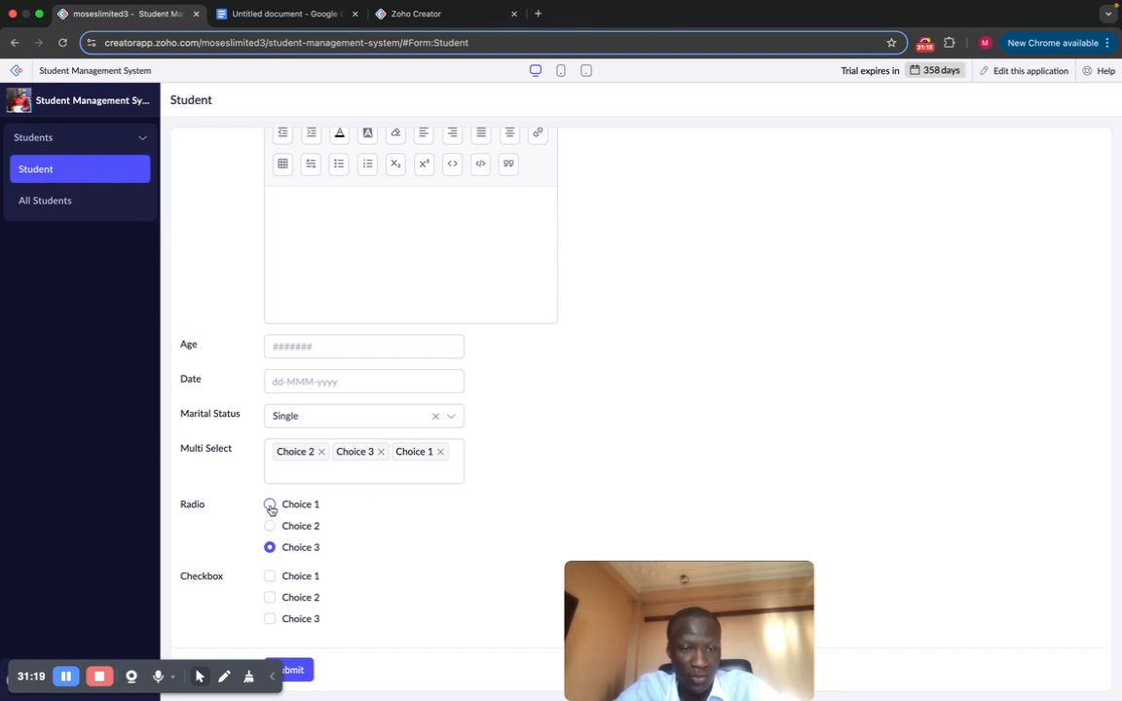
pyautogui.click(269, 505)
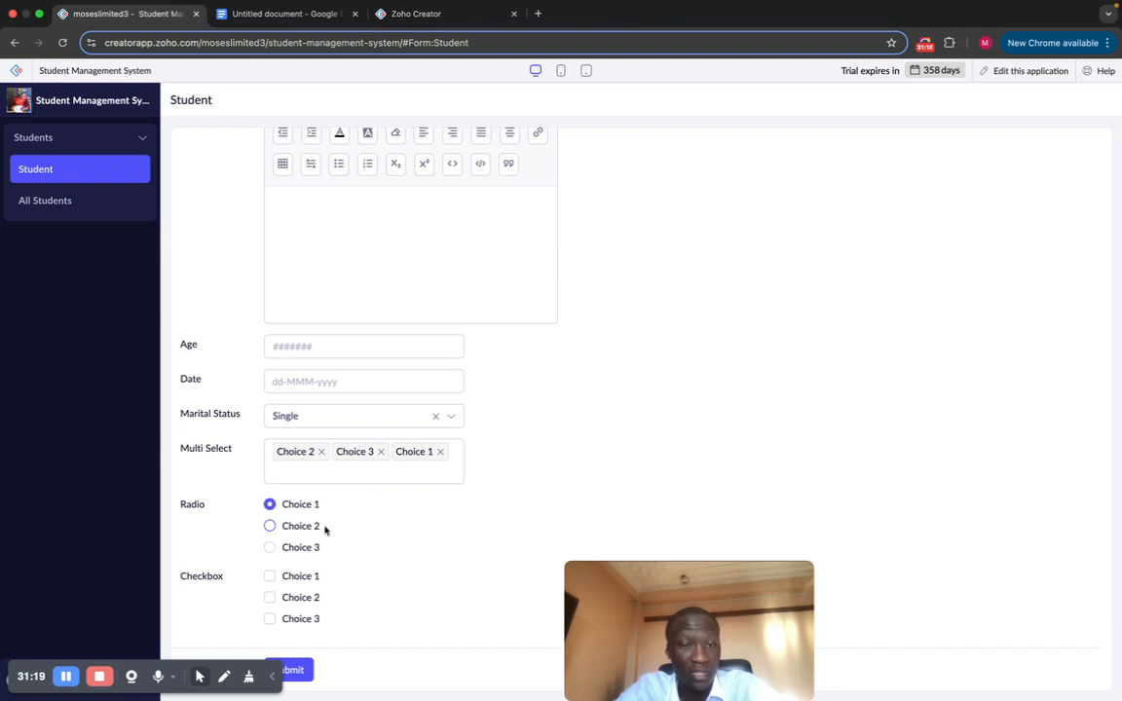
# Step: Leave only Checkbox Choices 1 and 3 ticked, then return to editing the application
pyautogui.click(270, 576)
pyautogui.click(270, 597)
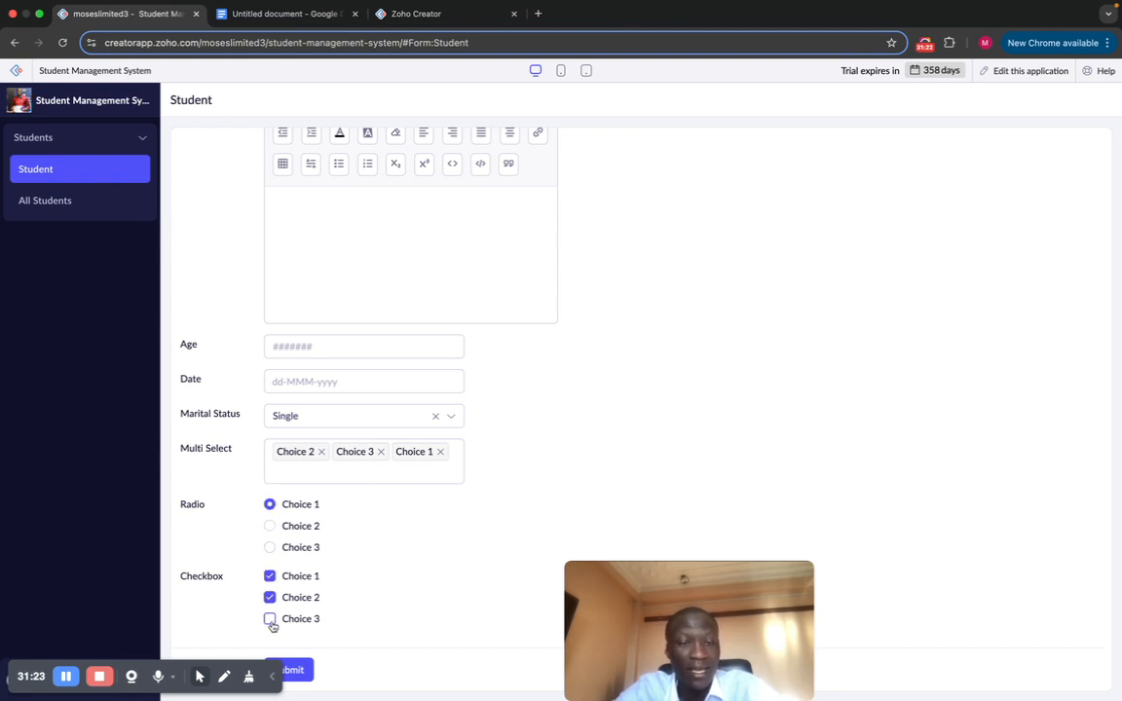
pyautogui.click(270, 618)
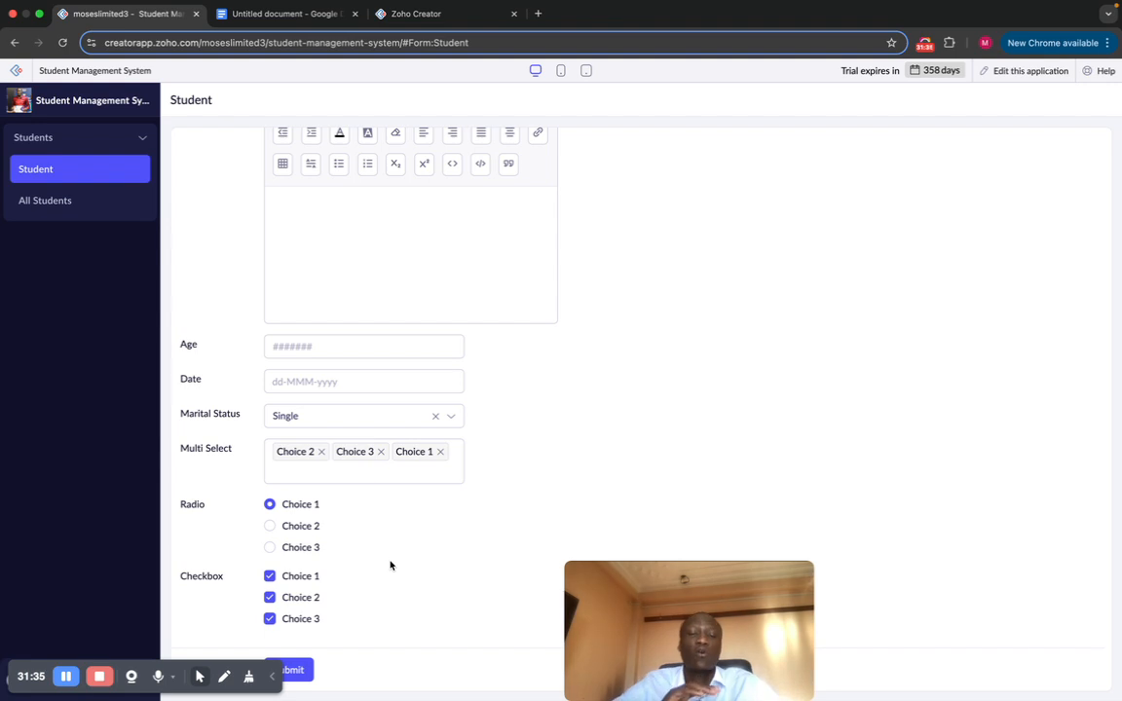
pyautogui.click(270, 598)
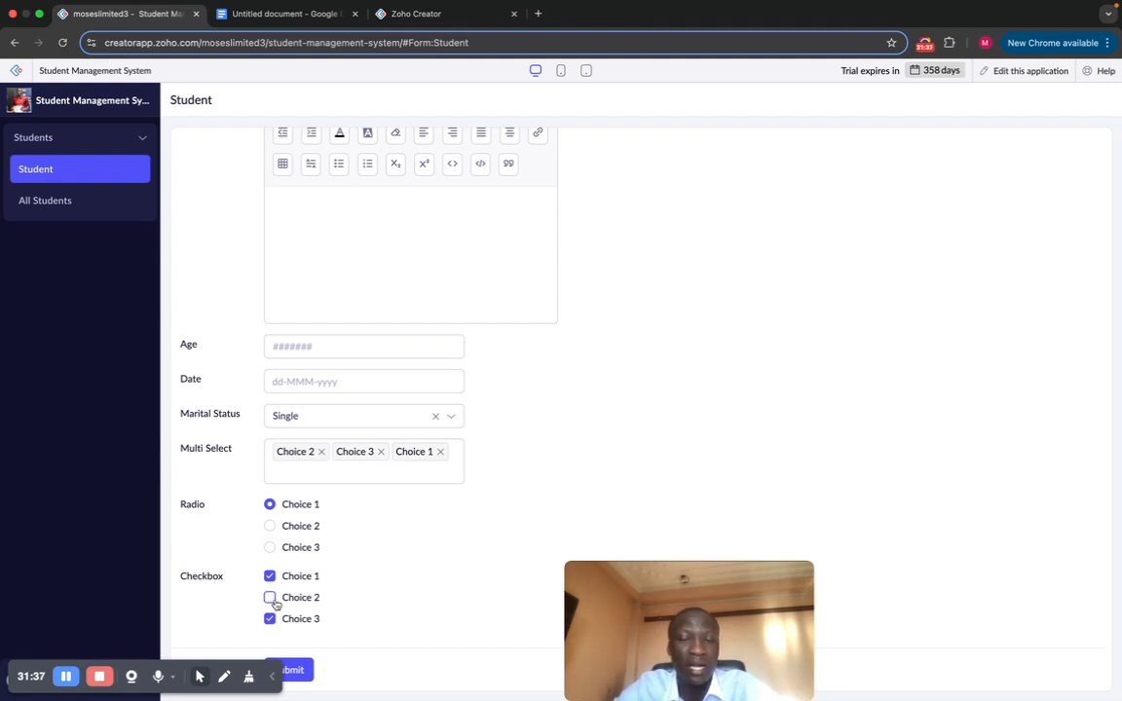
pyautogui.scroll(5, 416, 563)
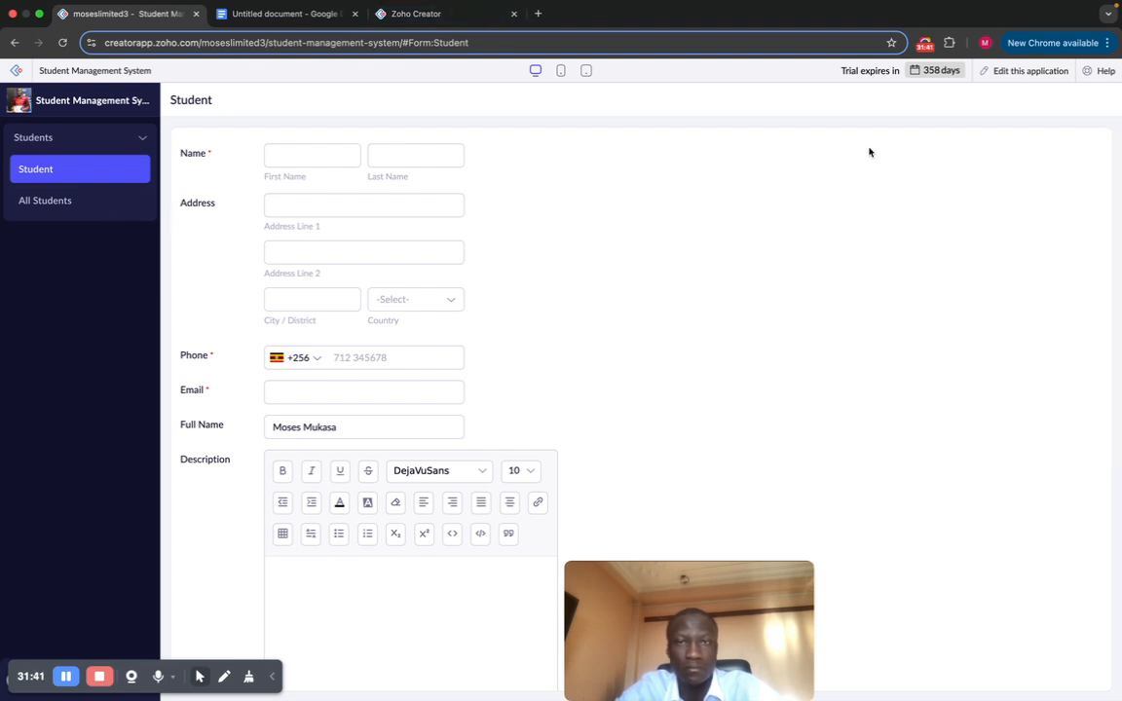
pyautogui.click(1019, 72)
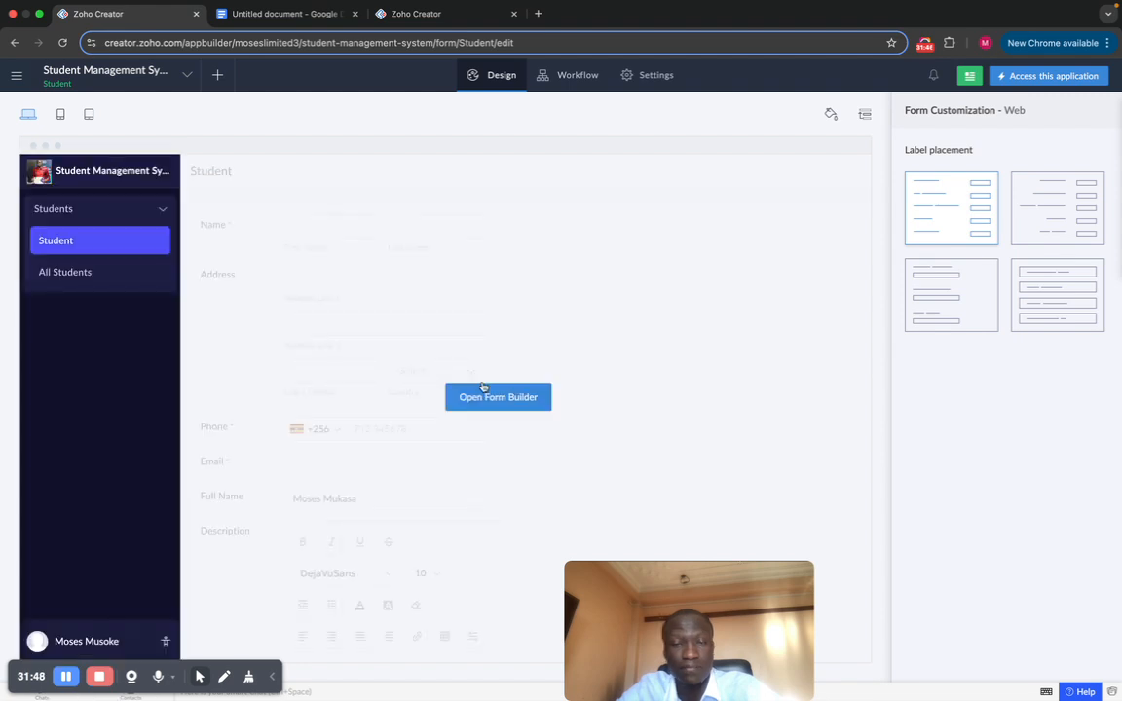
# Step: Open the Student form builder and drag a Decision box field in below Checkbox
pyautogui.click(484, 392)
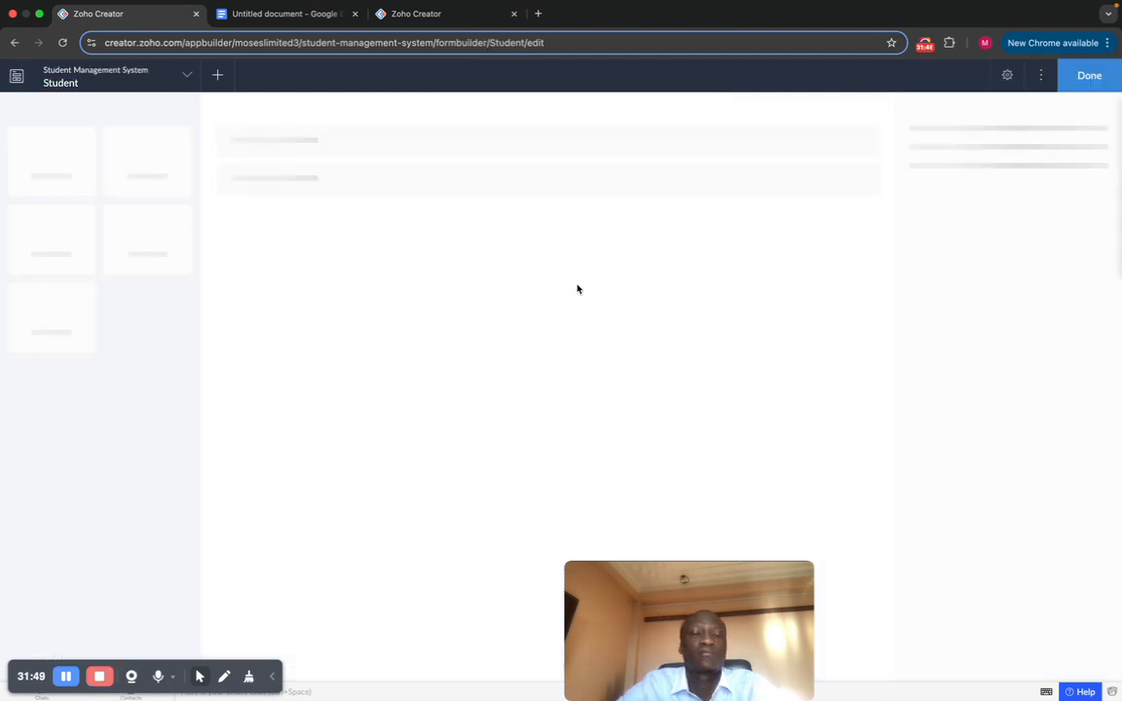
pyautogui.scroll(-5, 588, 313)
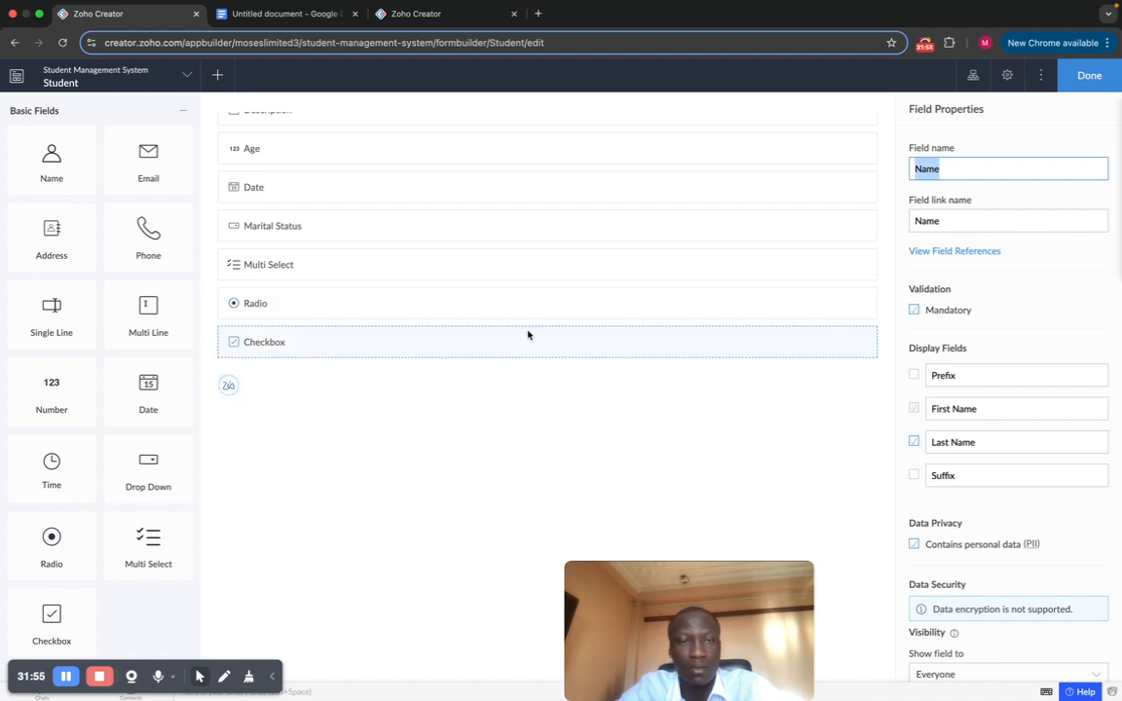
pyautogui.scroll(-5, 126, 443)
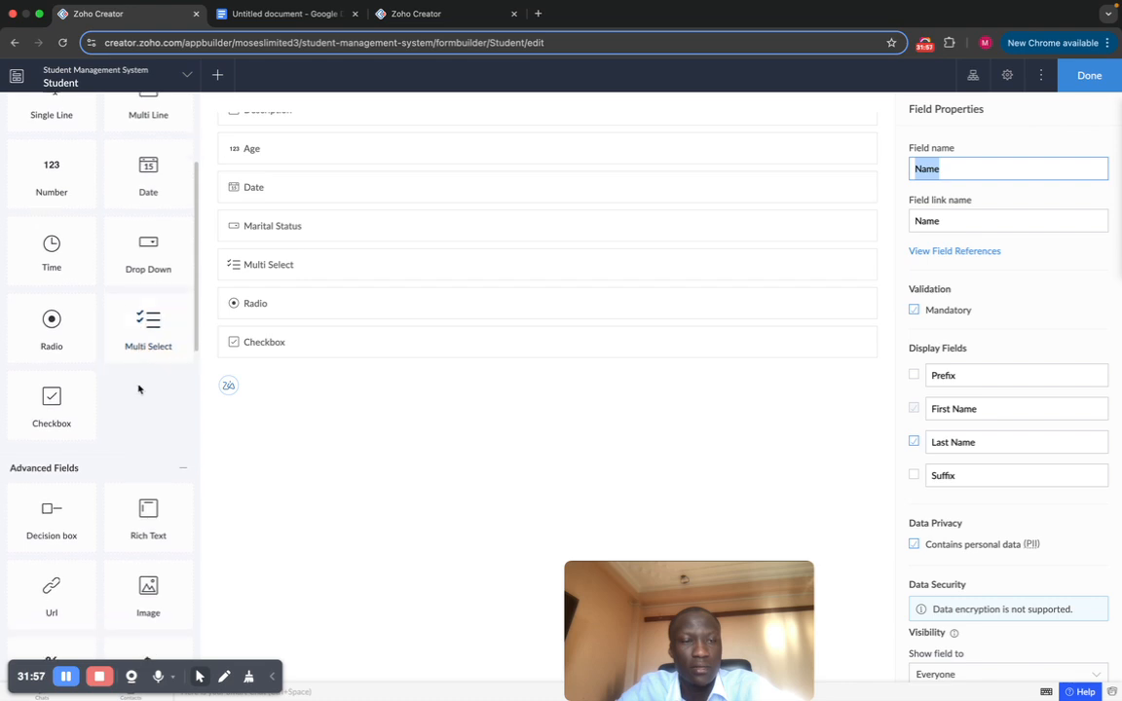
pyautogui.scroll(-1, 67, 350)
pyautogui.scroll(-2, 65, 365)
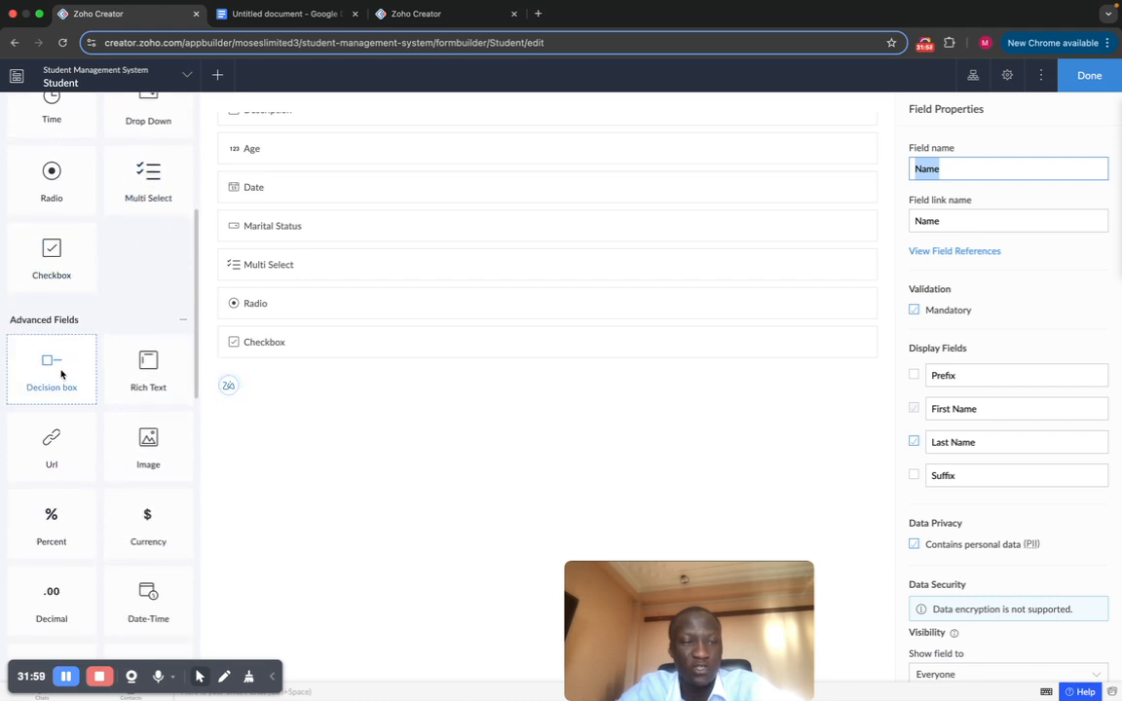
pyautogui.click(61, 374)
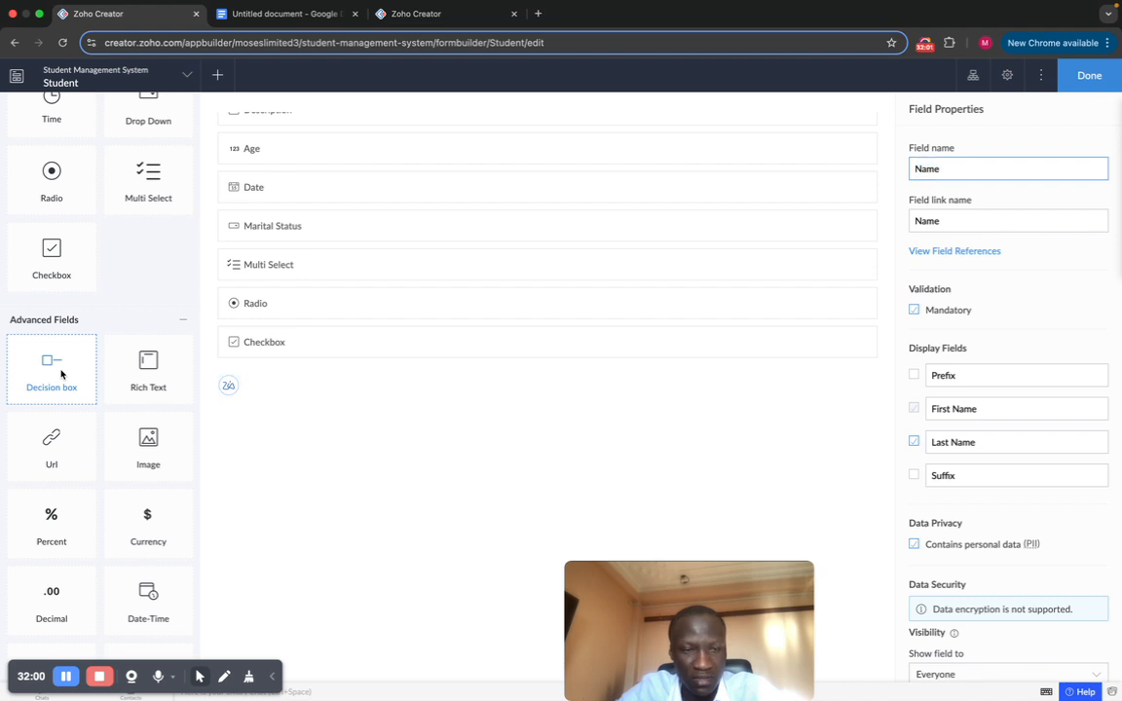
pyautogui.moveTo(62, 374); pyautogui.dragTo(447, 378)
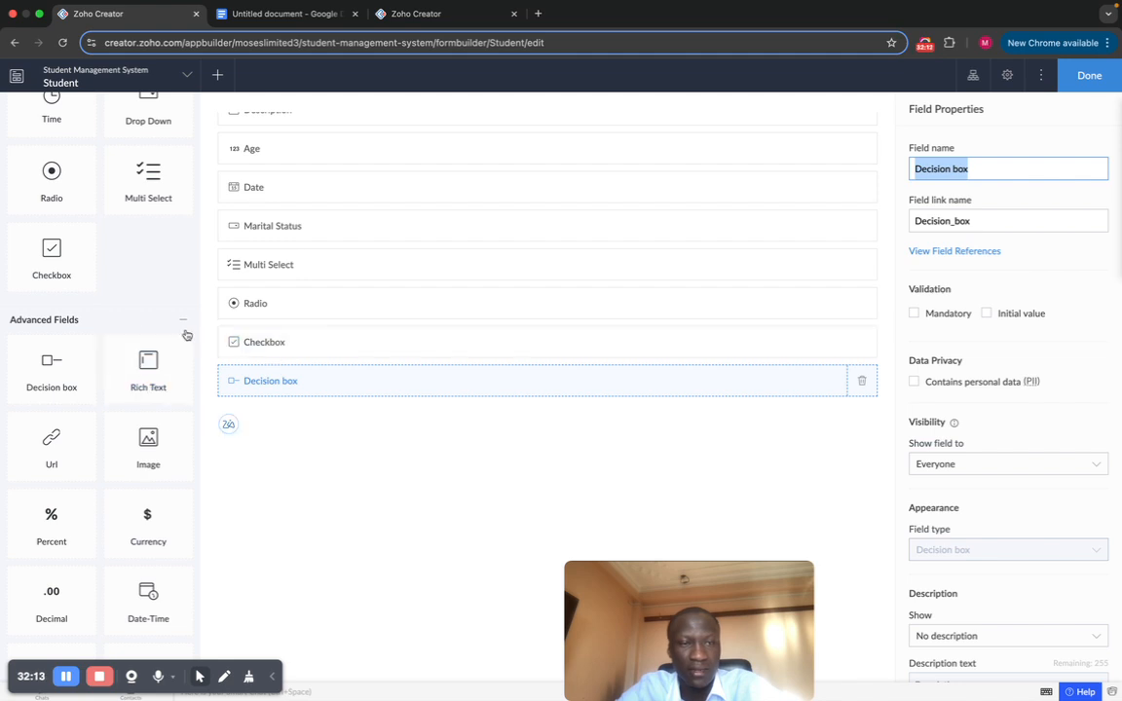
pyautogui.scroll(5, 187, 334)
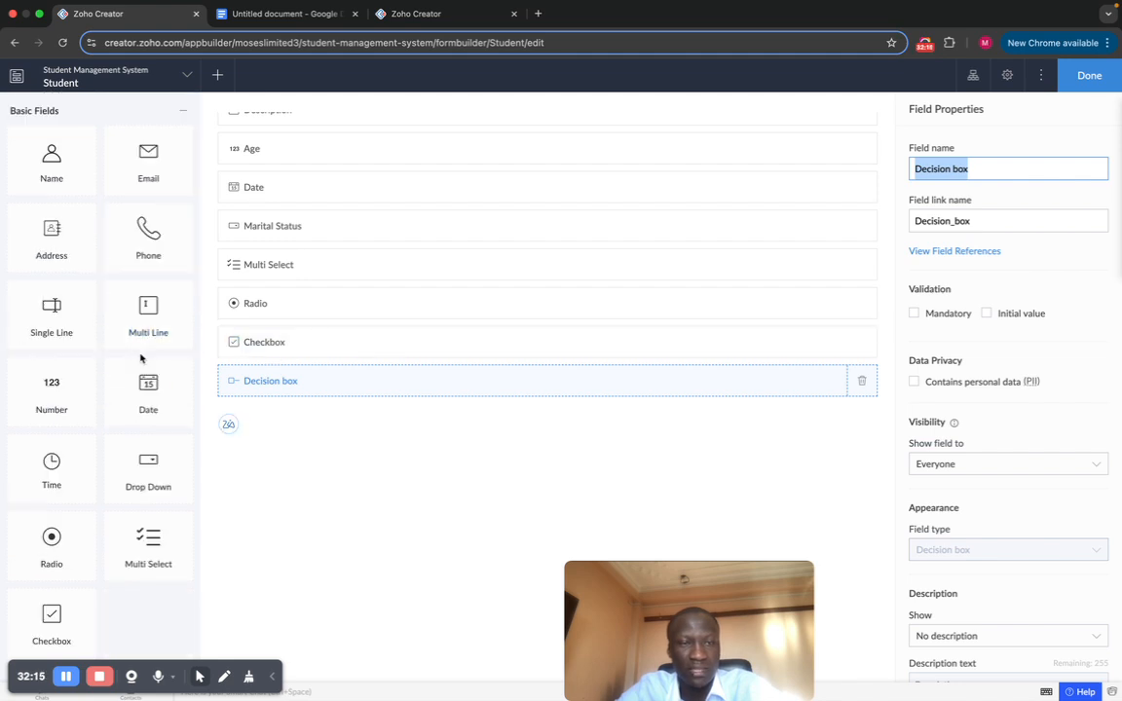
pyautogui.scroll(-4, 141, 359)
pyautogui.scroll(-1, 141, 360)
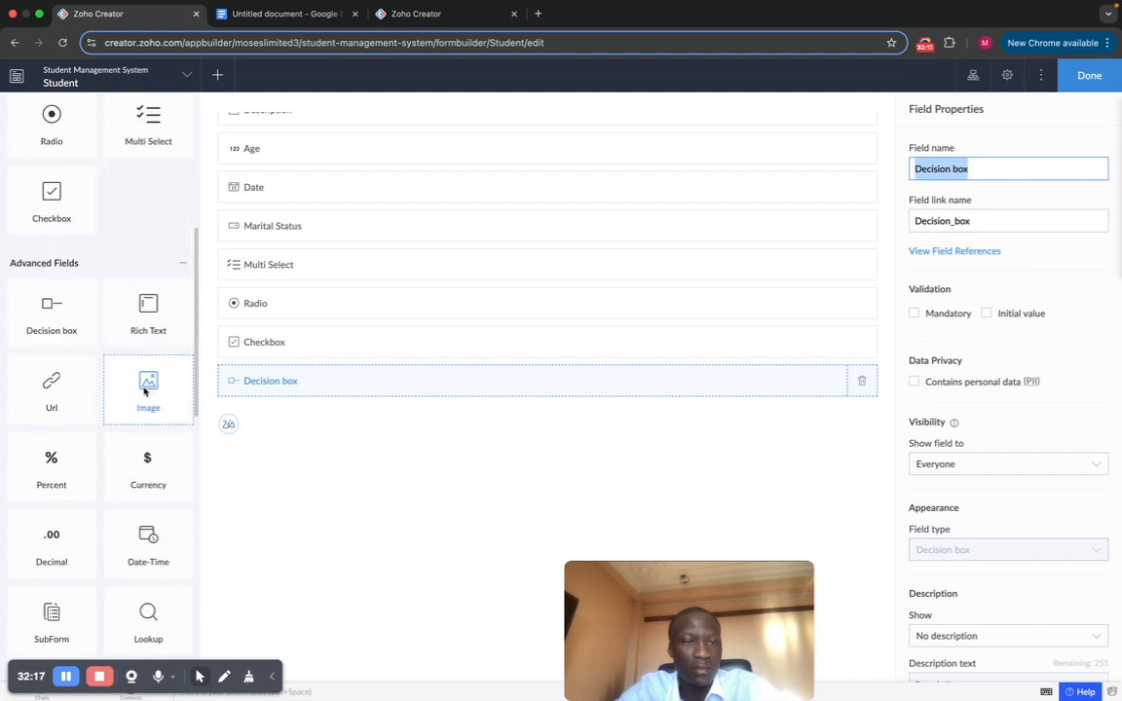
pyautogui.scroll(-1, 107, 333)
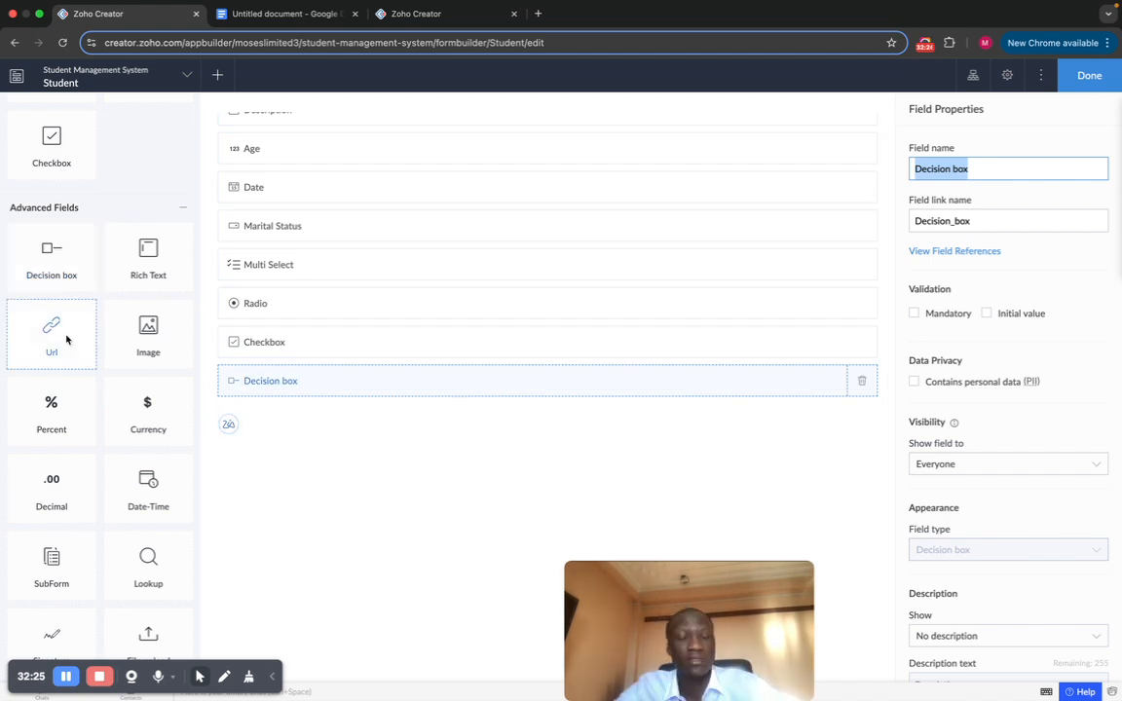
# Step: Drag an Image field below Decision box, keeping it as a single-image upload
pyautogui.moveTo(150, 339); pyautogui.dragTo(519, 403)
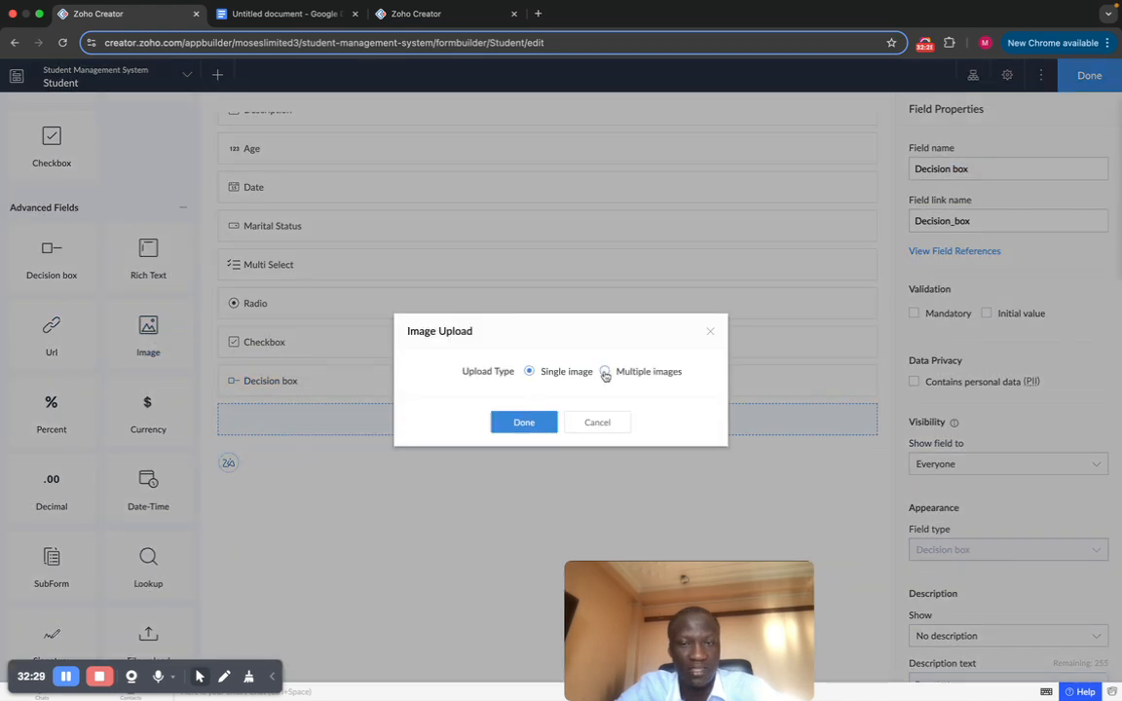
pyautogui.click(512, 425)
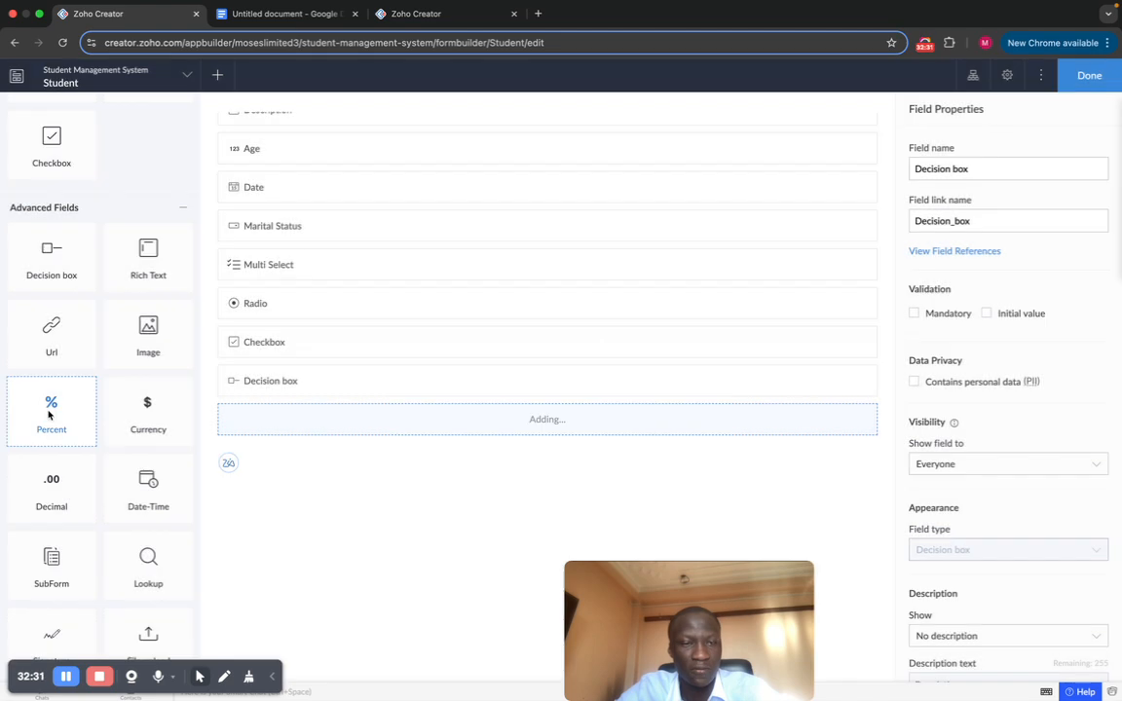
pyautogui.scroll(-3, 65, 374)
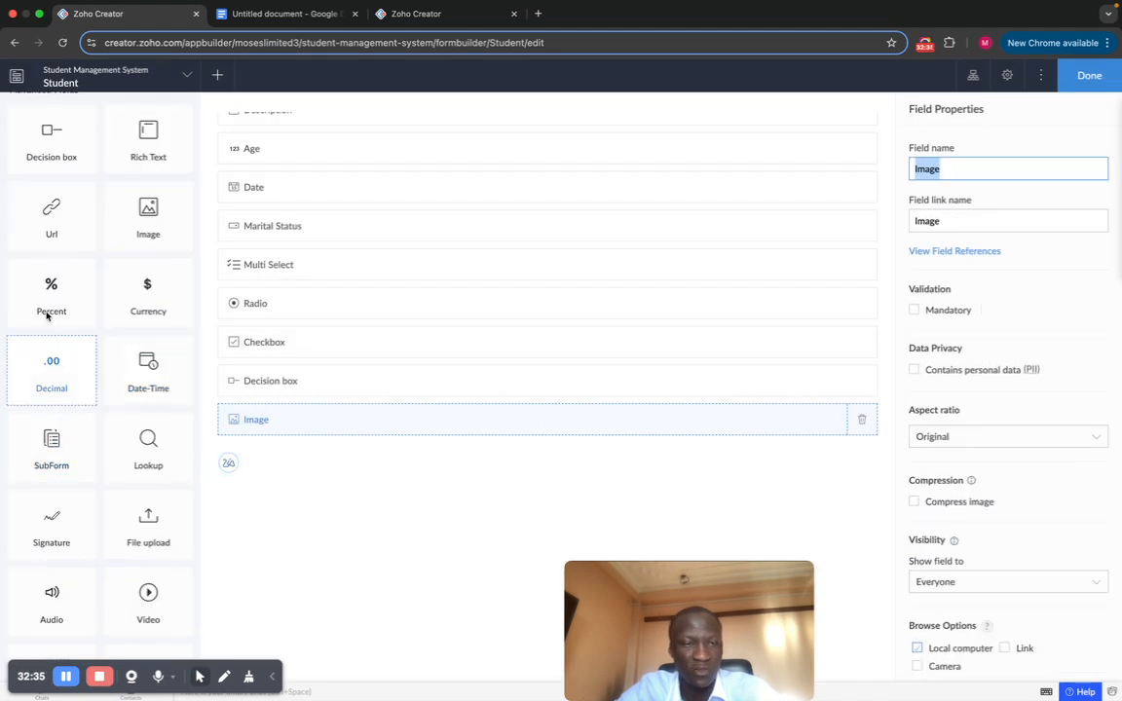
pyautogui.scroll(10, 50, 314)
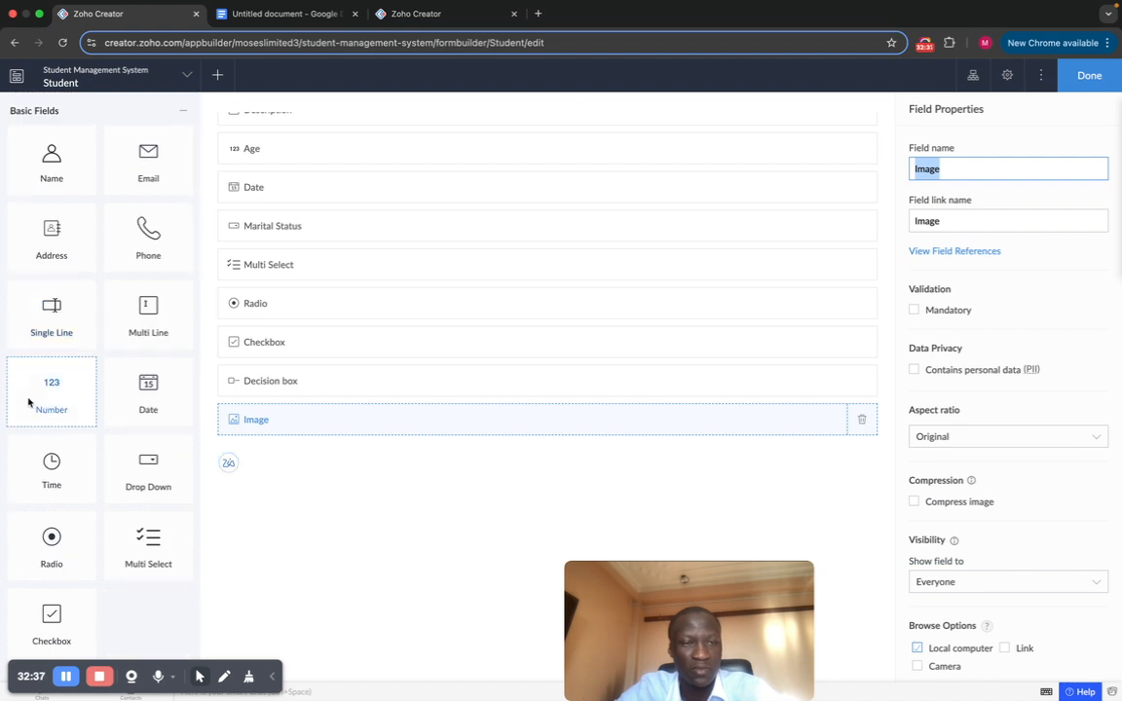
pyautogui.scroll(-5, 50, 404)
pyautogui.scroll(-3, 39, 339)
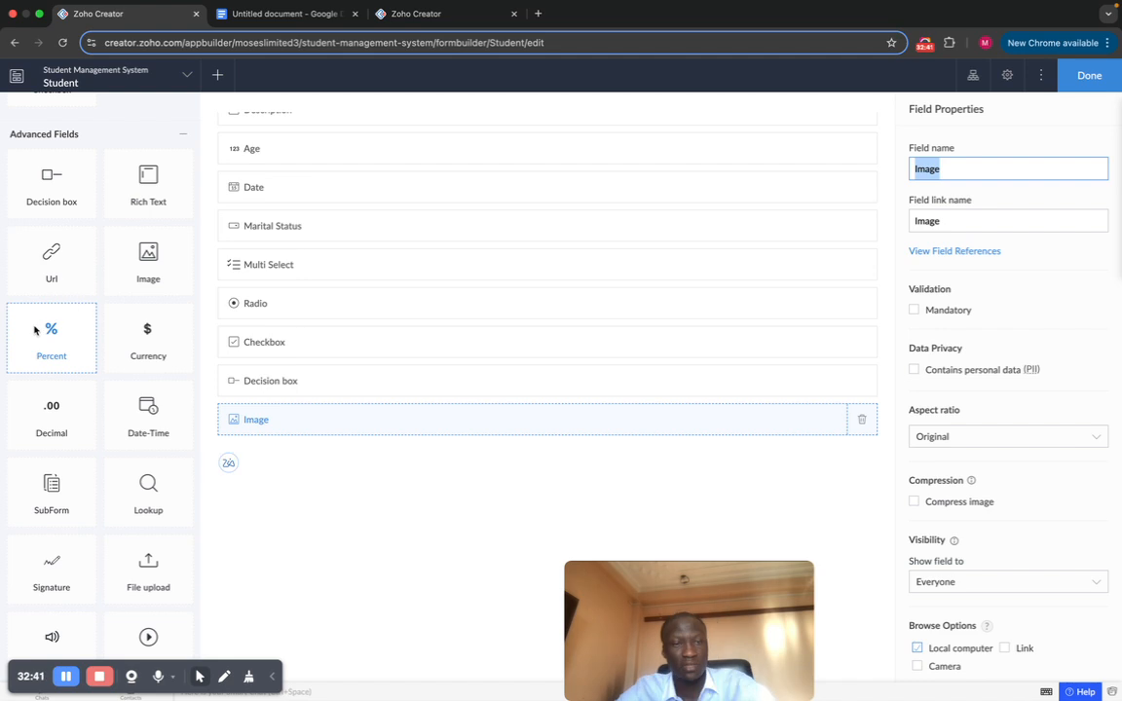
pyautogui.scroll(-1, 54, 425)
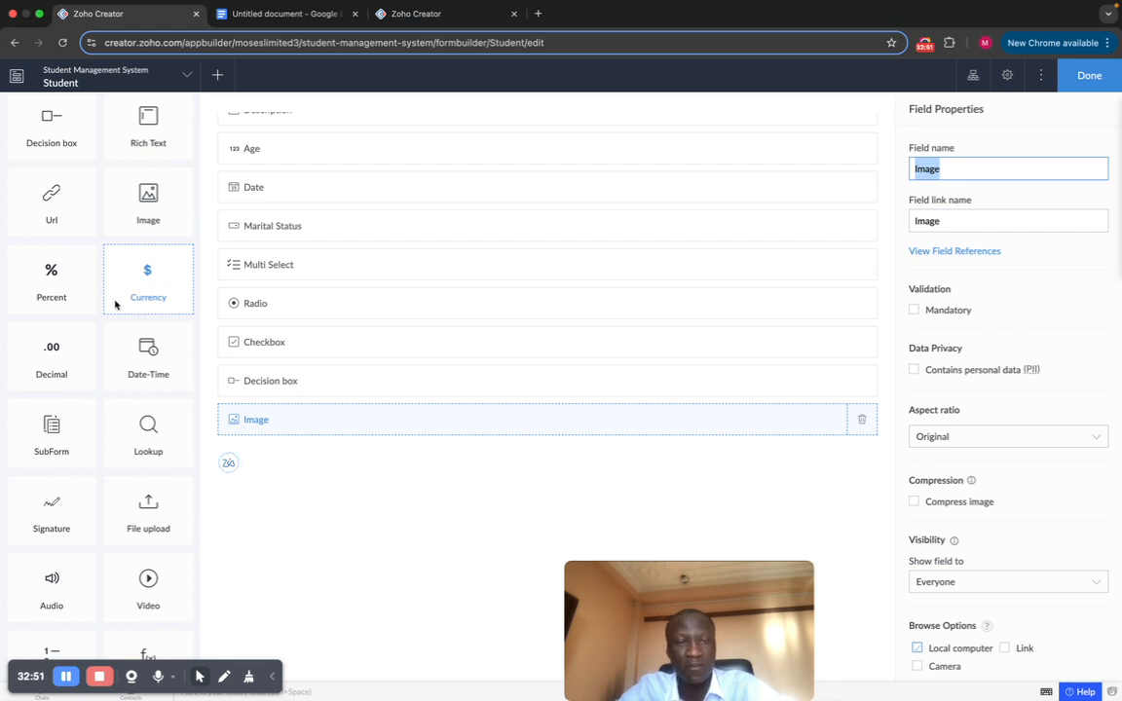
pyautogui.scroll(-2, 166, 282)
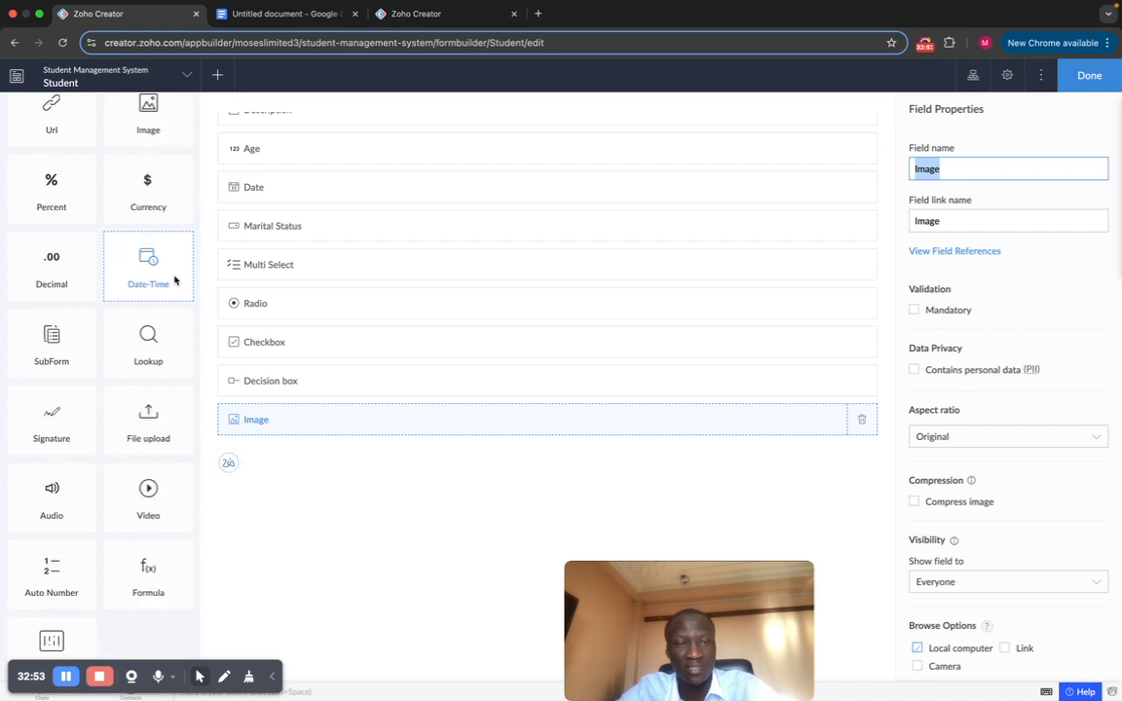
pyautogui.scroll(-1, 166, 331)
pyautogui.scroll(-1, 33, 318)
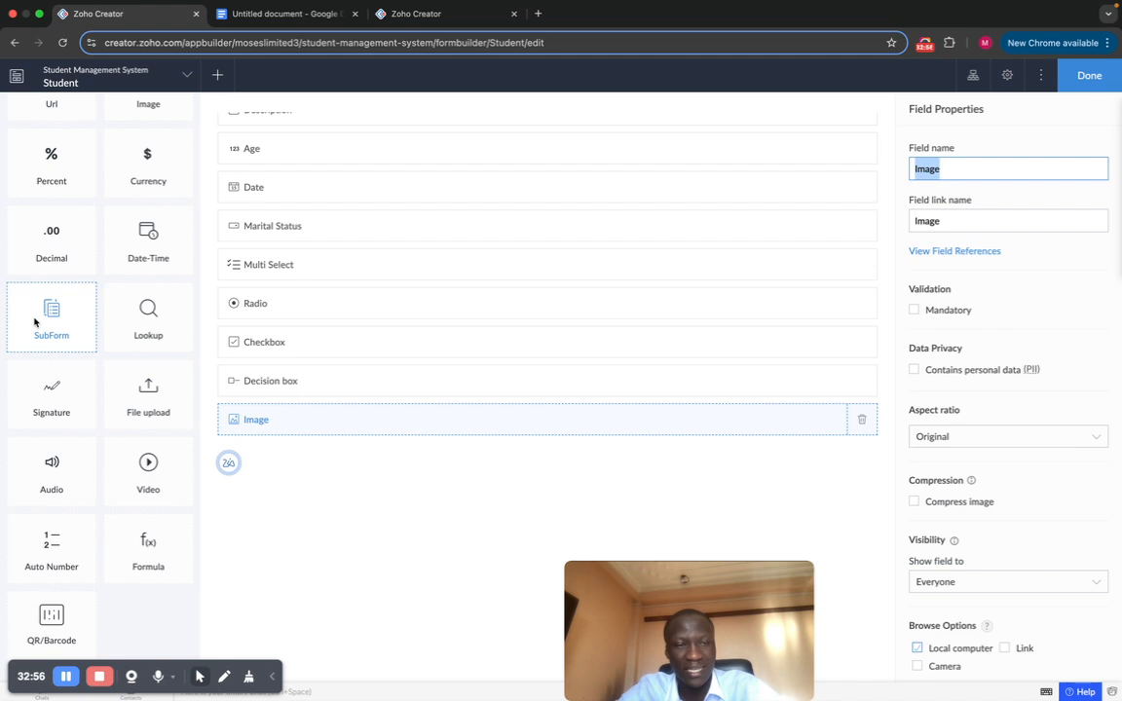
pyautogui.scroll(-3, 146, 324)
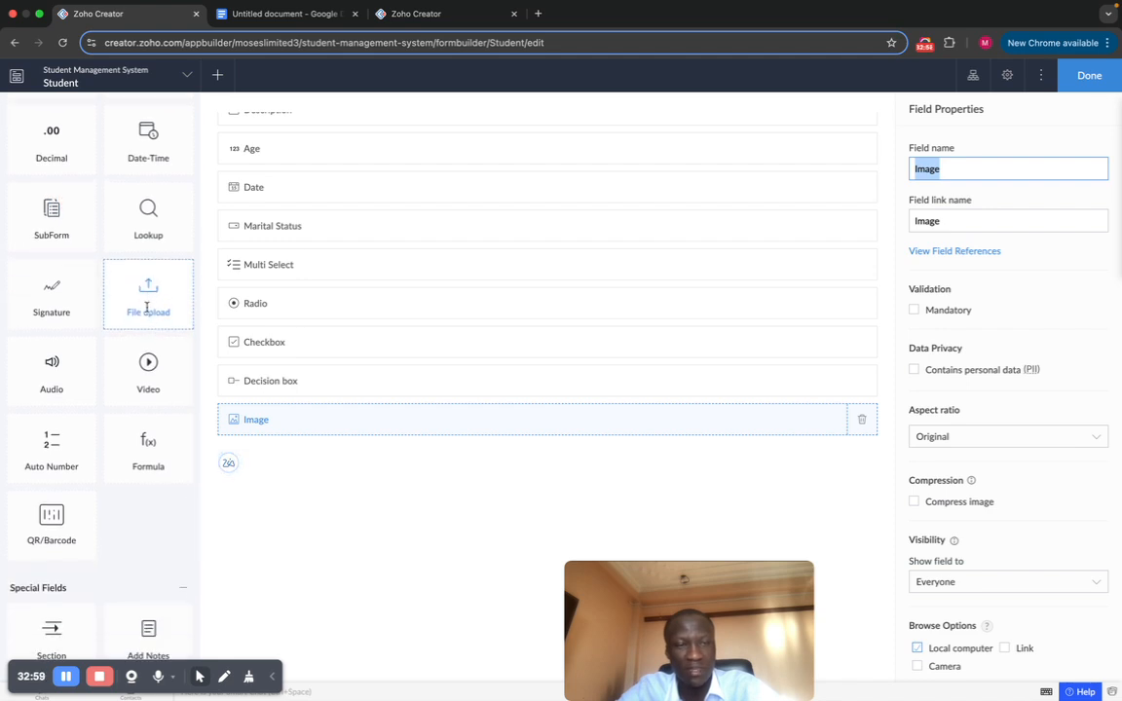
# Step: Add a single-file File upload field below Image, then a Signature field below it
pyautogui.moveTo(147, 308); pyautogui.dragTo(323, 474)
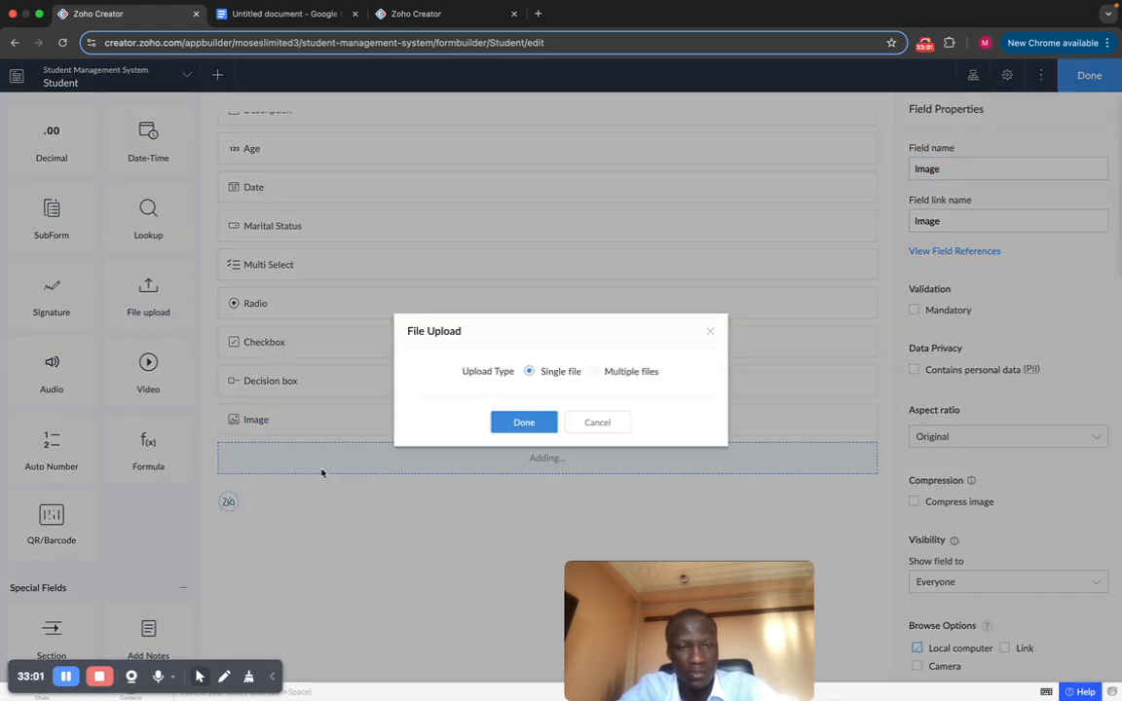
pyautogui.click(524, 421)
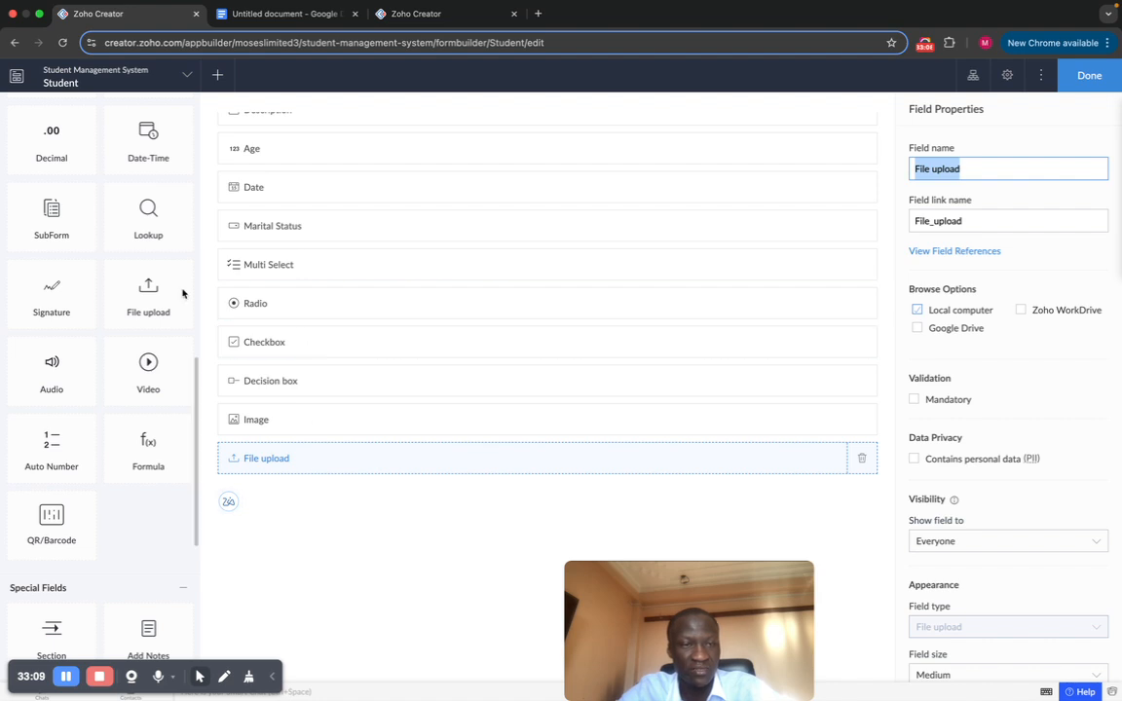
pyautogui.moveTo(51, 300)
pyautogui.mouseDown()
pyautogui.moveTo(310, 435)
pyautogui.moveTo(357, 500)
pyautogui.mouseUp()
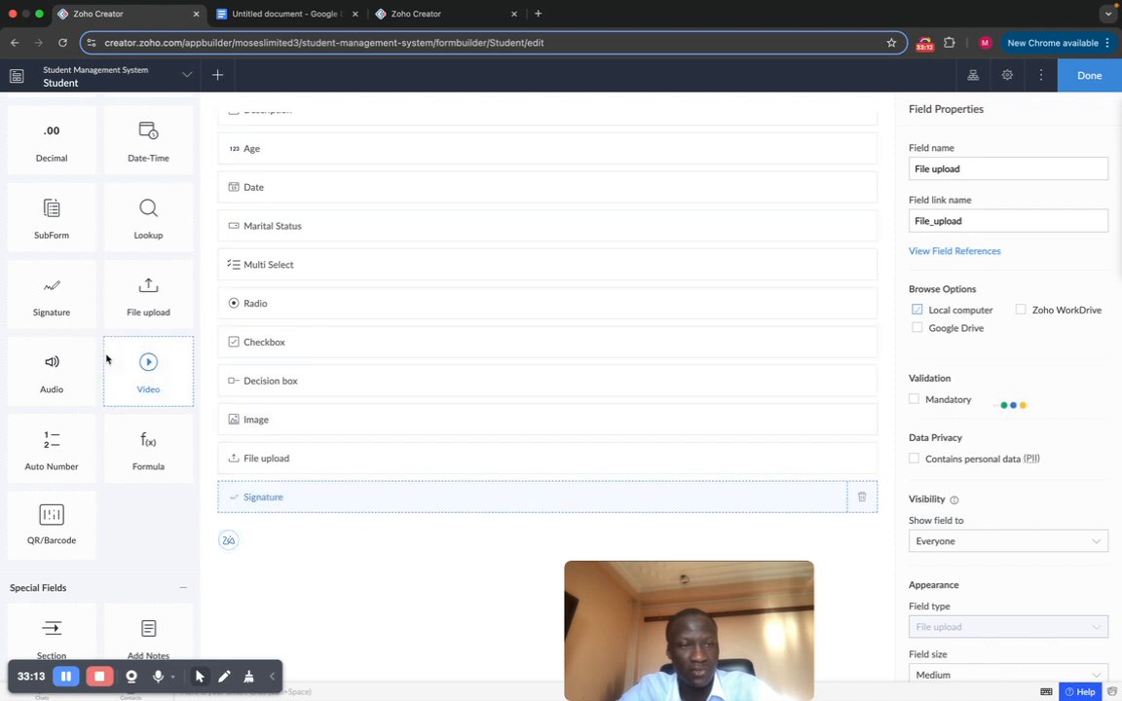
pyautogui.scroll(-3, 105, 358)
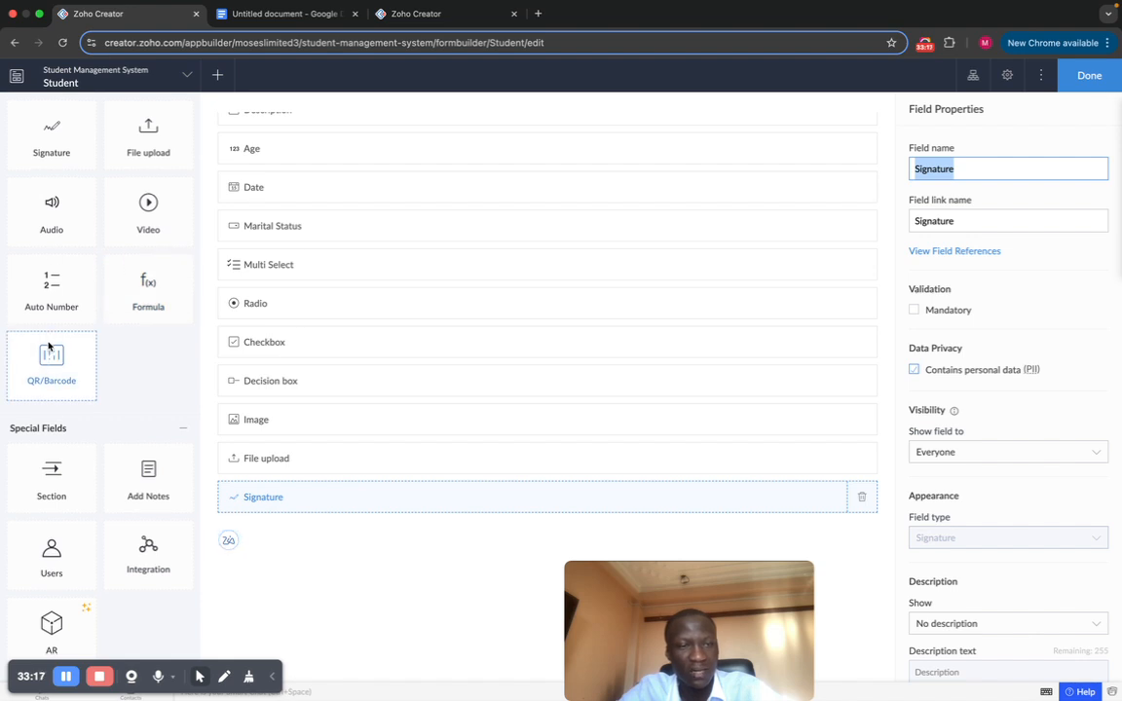
pyautogui.scroll(-3, 46, 363)
pyautogui.scroll(2, 50, 346)
pyautogui.scroll(-3, 49, 346)
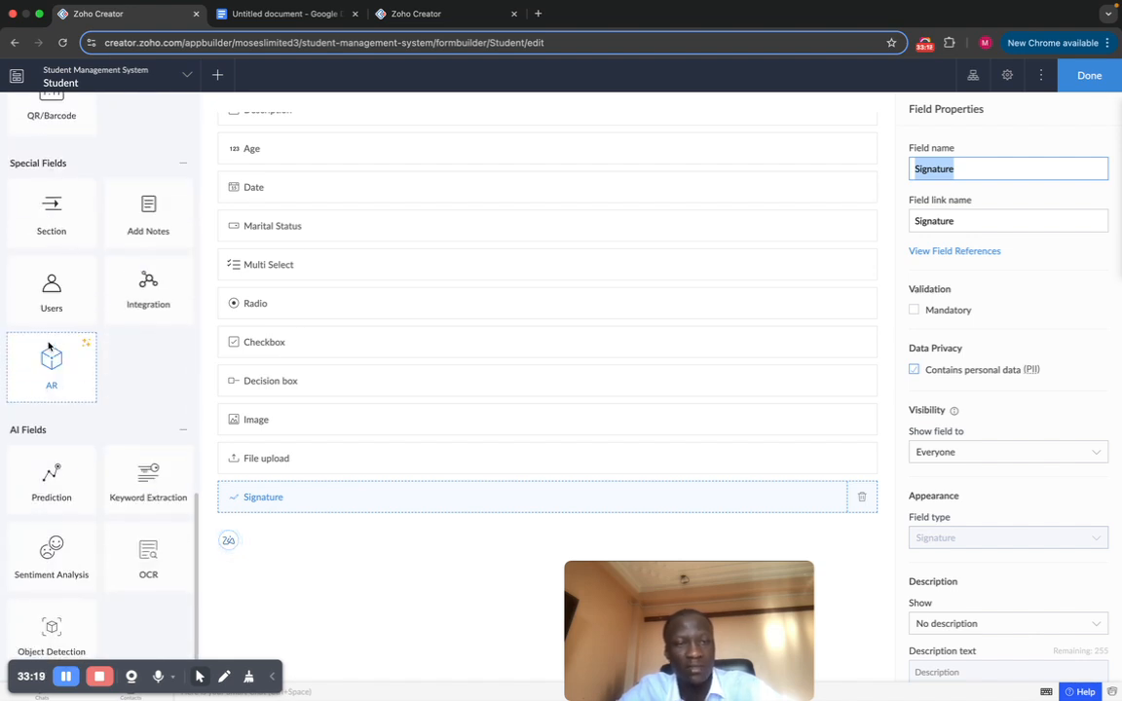
# Step: Start placing a new section below the Signature field
pyautogui.scroll(5, 121, 272)
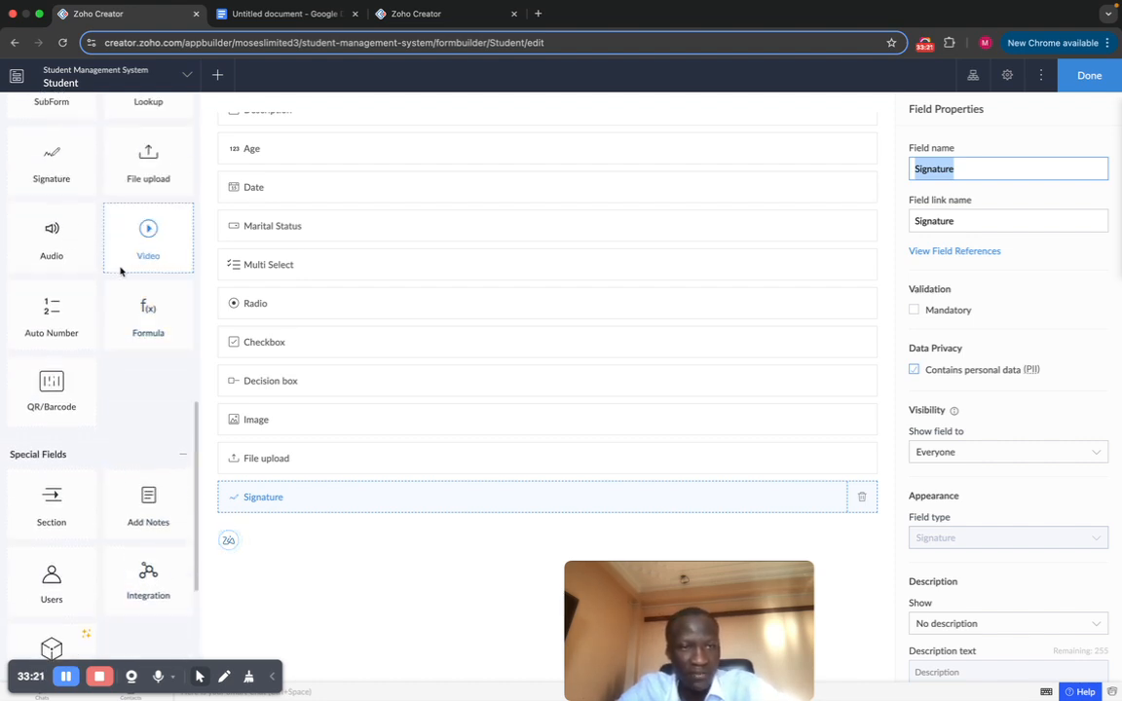
pyautogui.scroll(2, 135, 368)
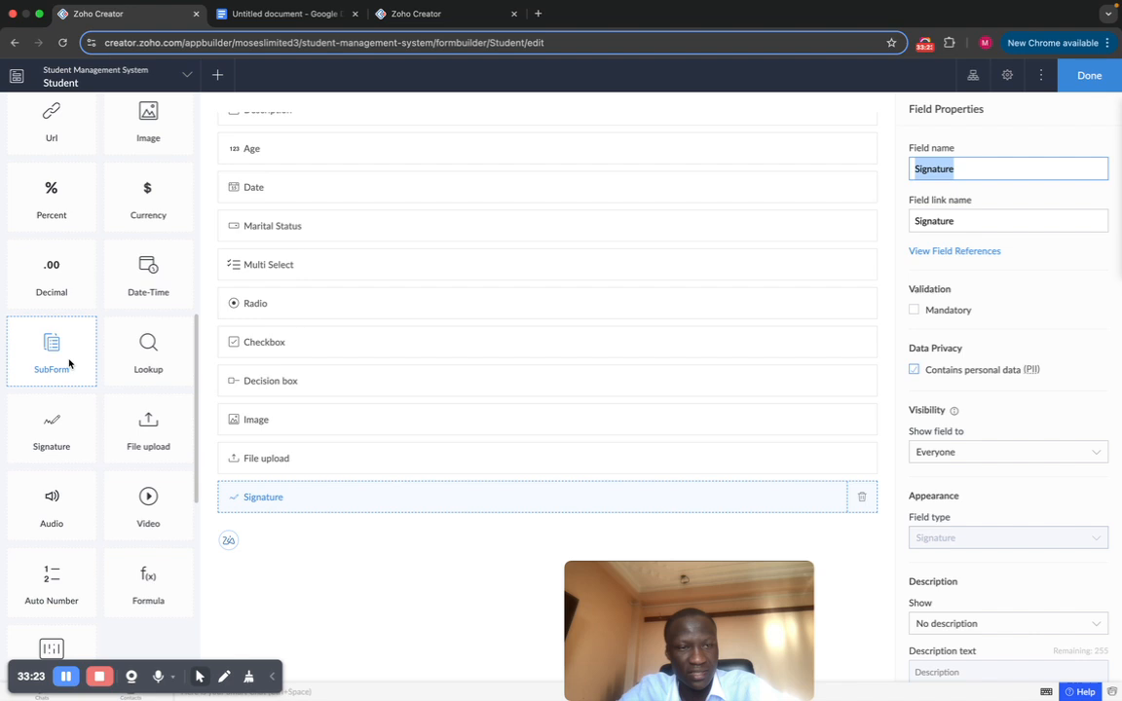
pyautogui.scroll(-2, 108, 448)
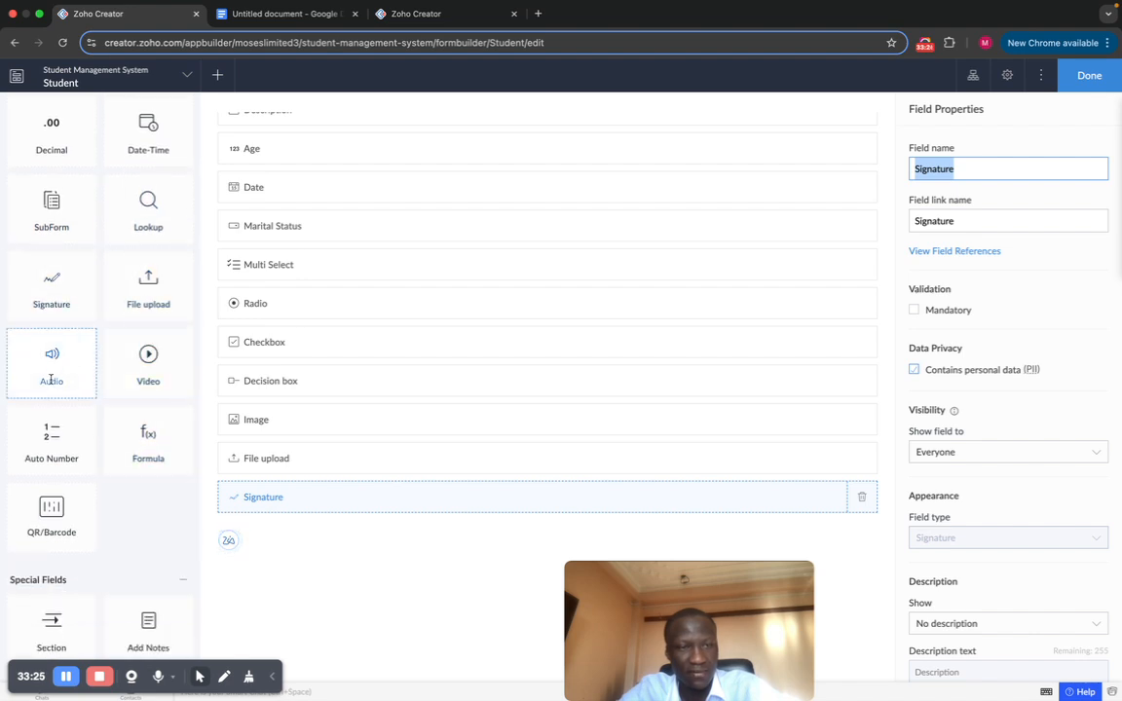
pyautogui.scroll(-2, 59, 454)
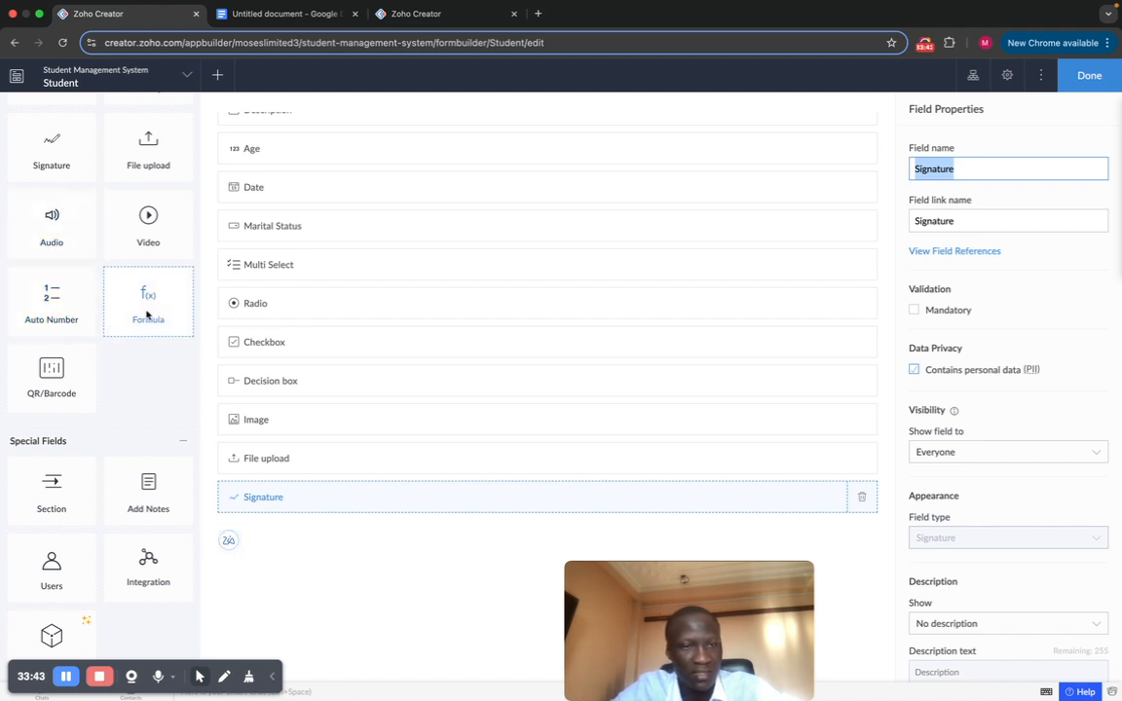
pyautogui.scroll(-5, 95, 356)
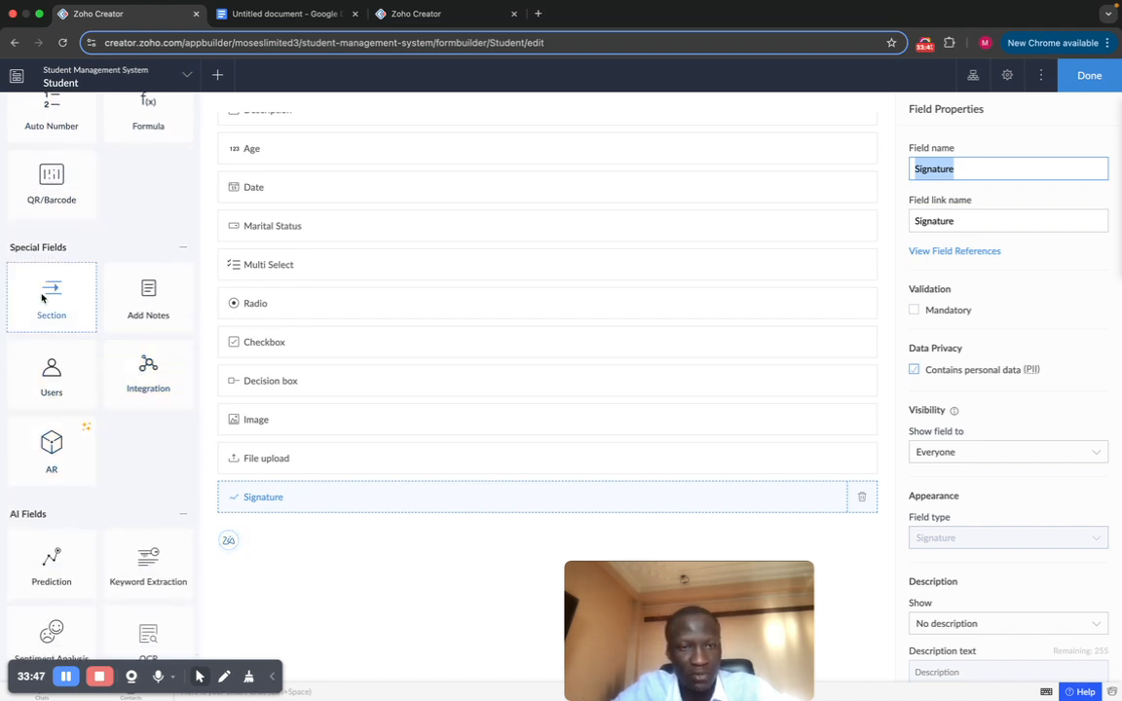
pyautogui.moveTo(42, 298)
pyautogui.mouseDown()
pyautogui.moveTo(321, 426)
pyautogui.moveTo(316, 521)
pyautogui.moveTo(200, 377)
pyautogui.mouseUp()
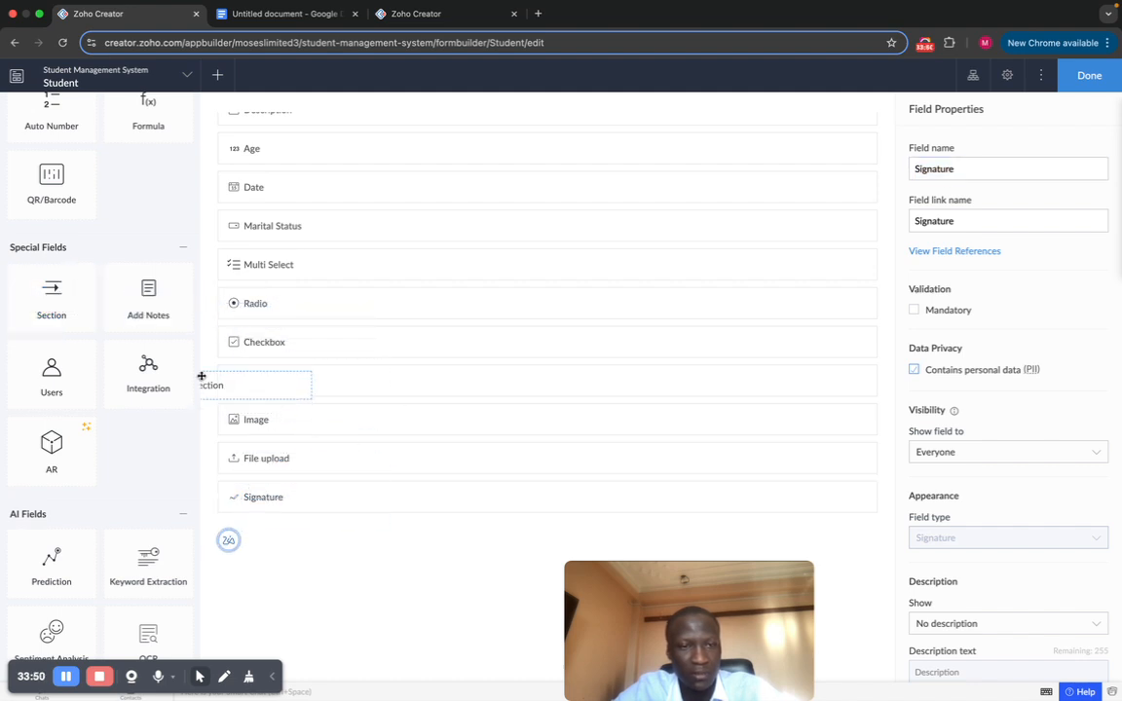
# Step: Add a section below Signature and name it 'Other Fields'
pyautogui.click(56, 310)
pyautogui.scroll(-3, 425, 426)
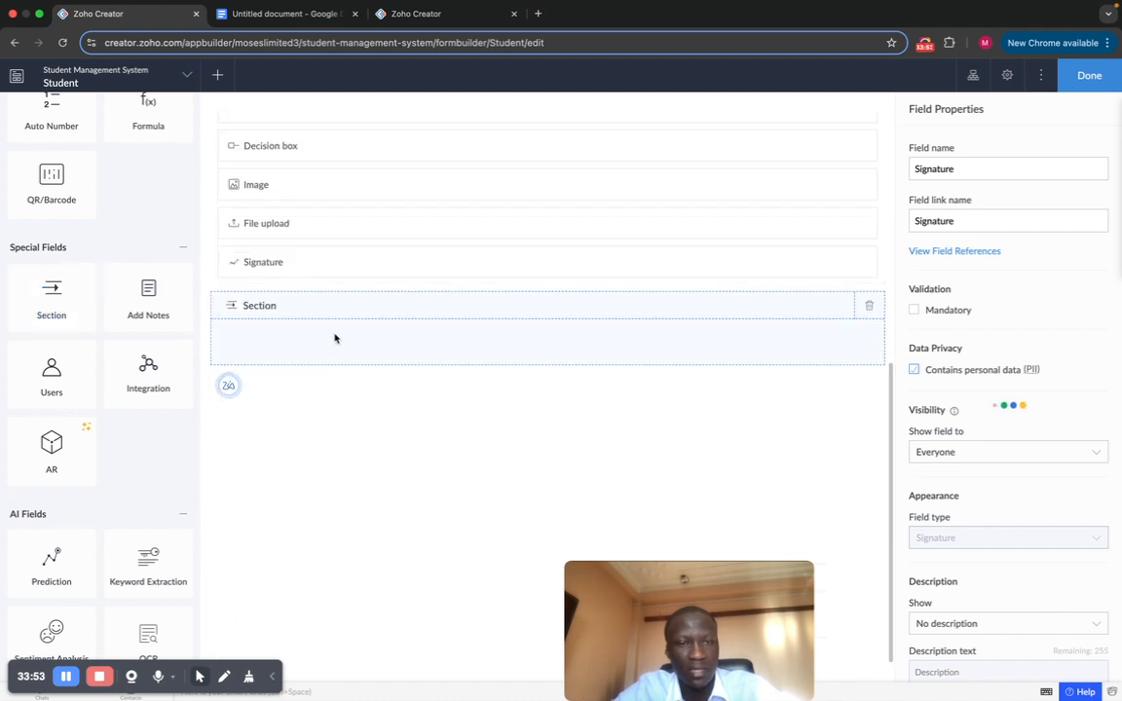
pyautogui.click(315, 305)
pyautogui.click(261, 305)
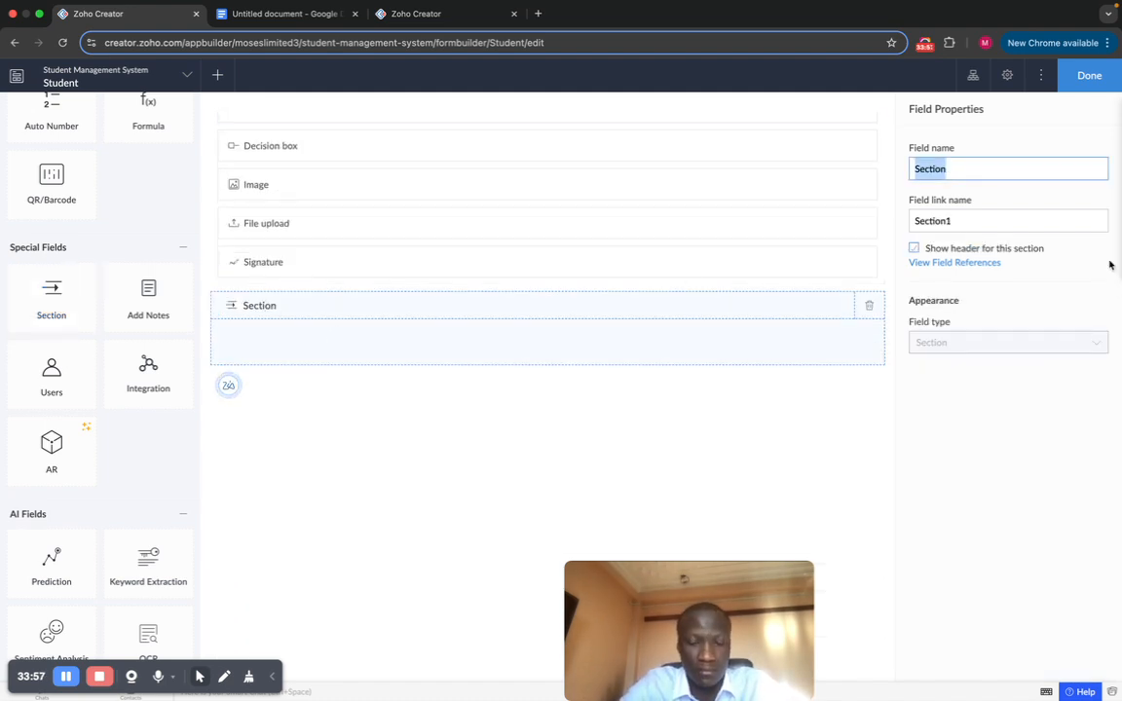
pyautogui.write('Other')
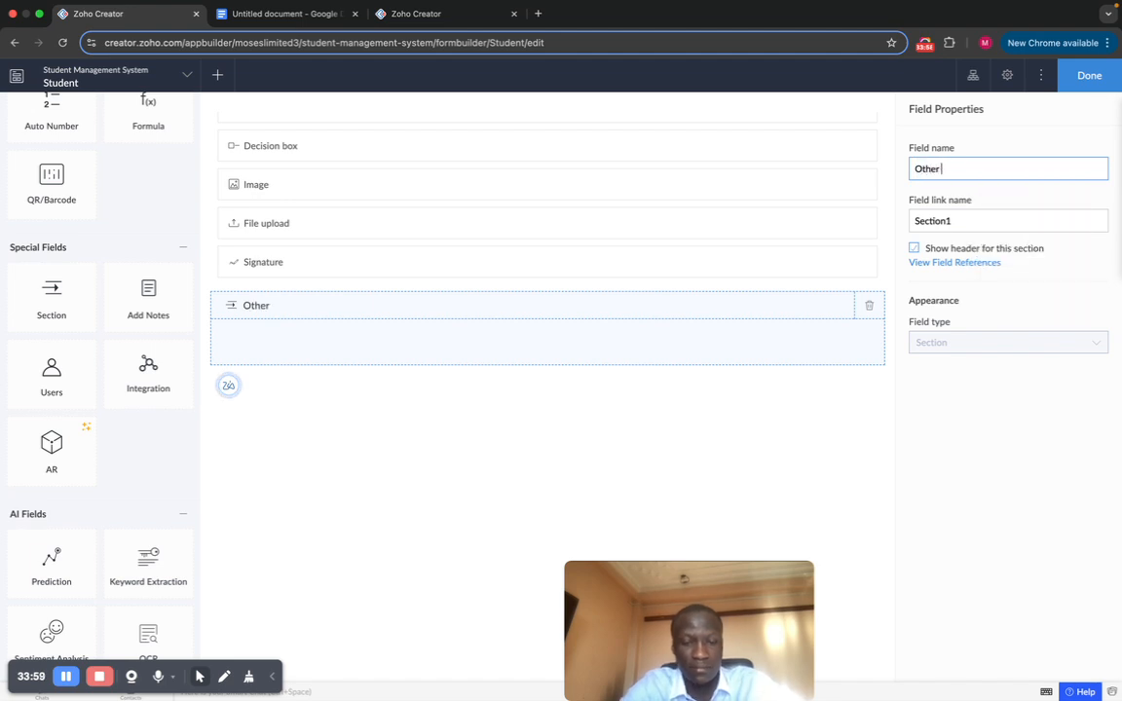
pyautogui.write(' Fieldsd')
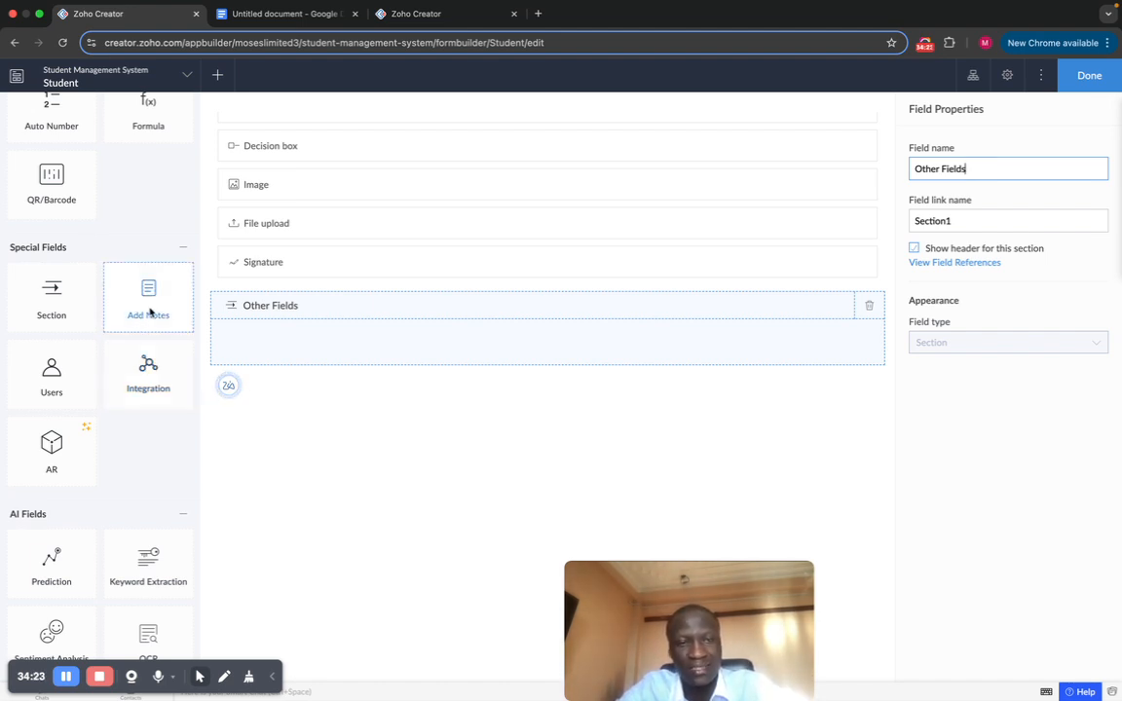
pyautogui.click(150, 312)
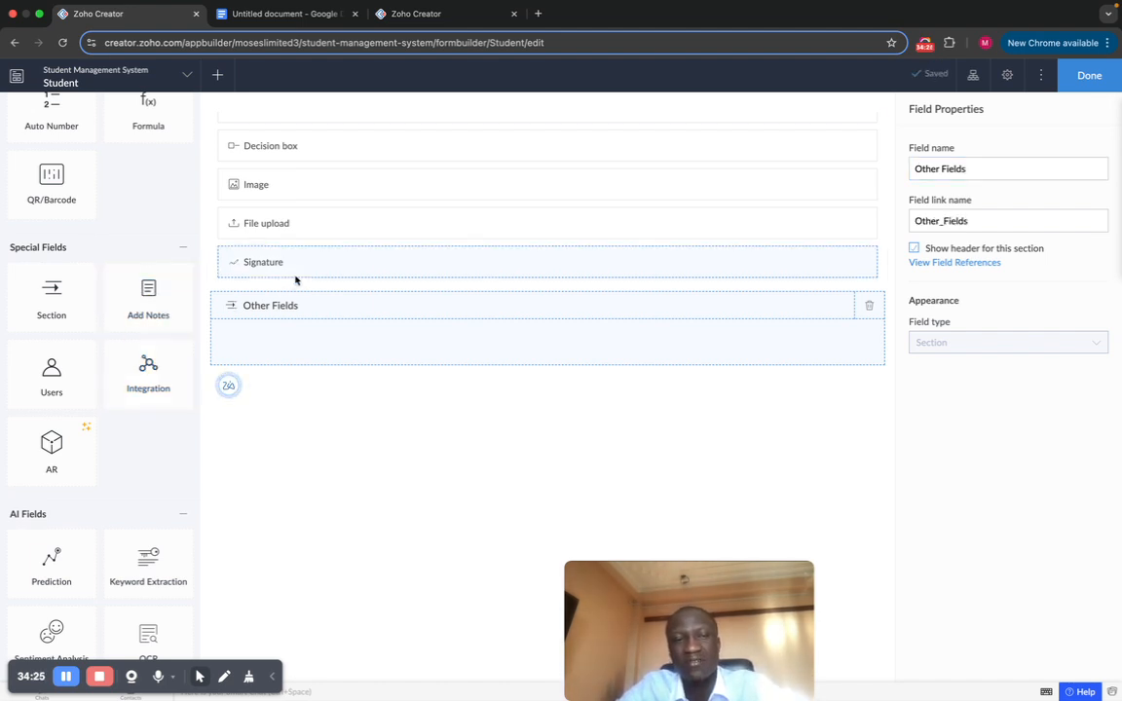
# Step: Drag File upload and Image under the Other Fields header, grouping them with Signature
pyautogui.moveTo(333, 231); pyautogui.dragTo(328, 418)
pyautogui.moveTo(326, 299)
pyautogui.mouseDown()
pyautogui.moveTo(327, 421)
pyautogui.moveTo(331, 346)
pyautogui.mouseUp()
pyautogui.scroll(1, 274, 410)
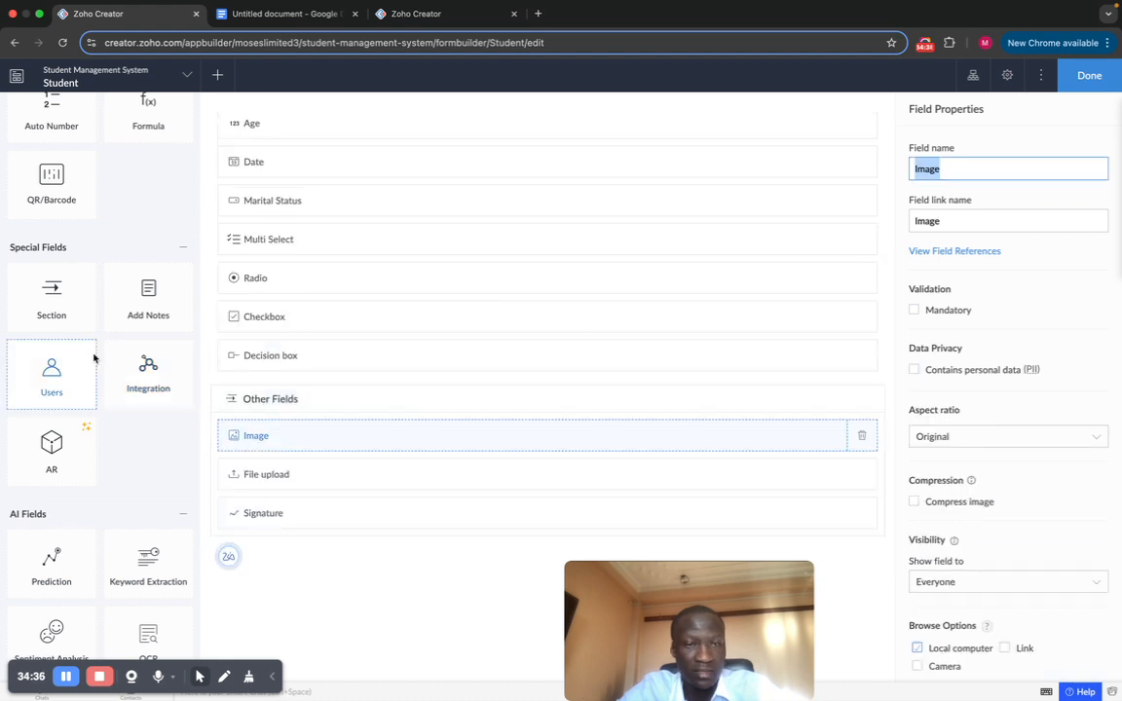
pyautogui.scroll(-2, 102, 418)
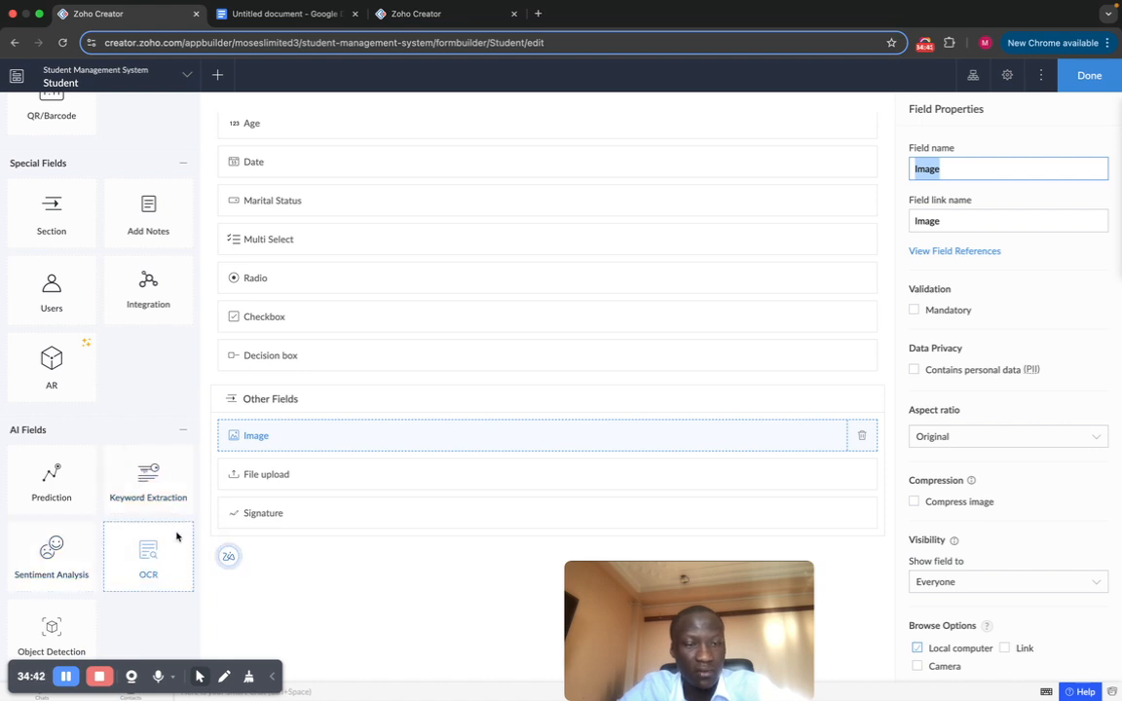
pyautogui.scroll(1, 118, 526)
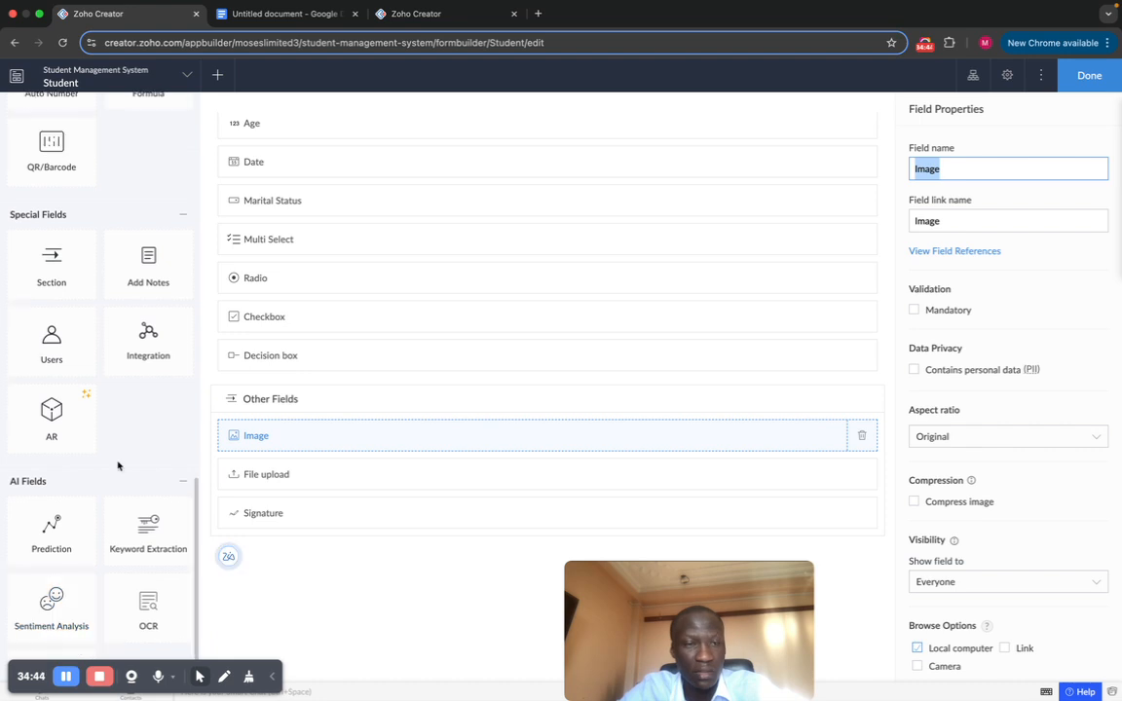
pyautogui.scroll(1, 118, 466)
pyautogui.scroll(2, 120, 573)
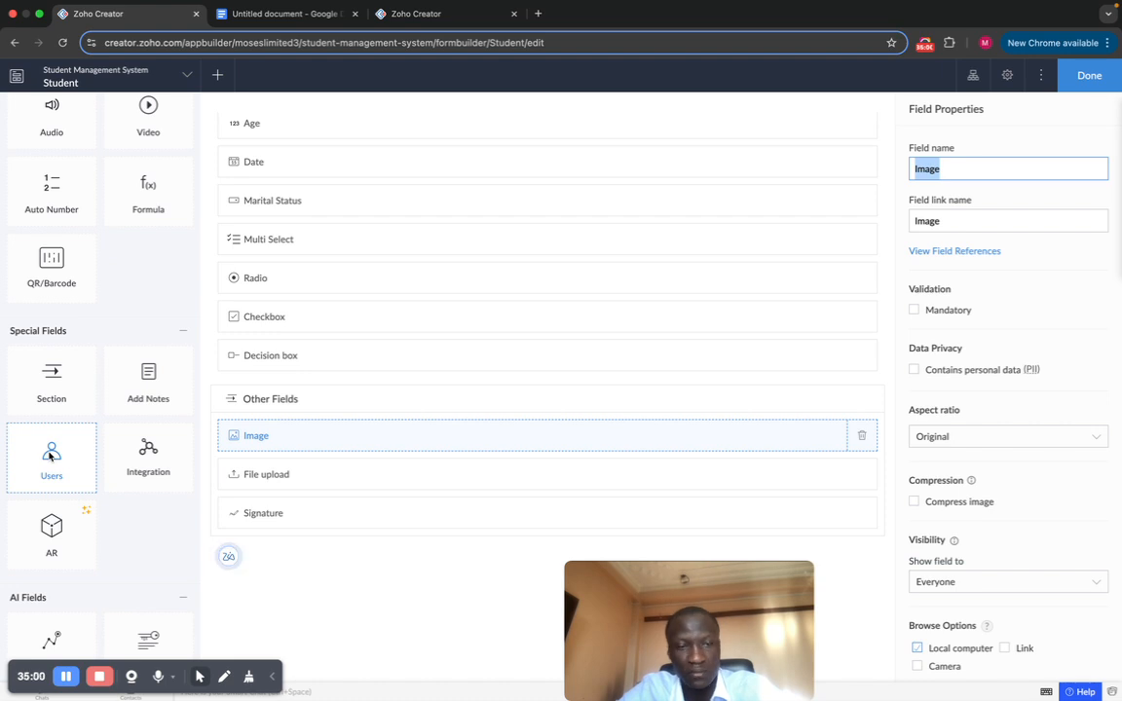
# Step: Place a Users field, labelled User Name, directly below Signature in Other Fields
pyautogui.moveTo(51, 453); pyautogui.dragTo(295, 524)
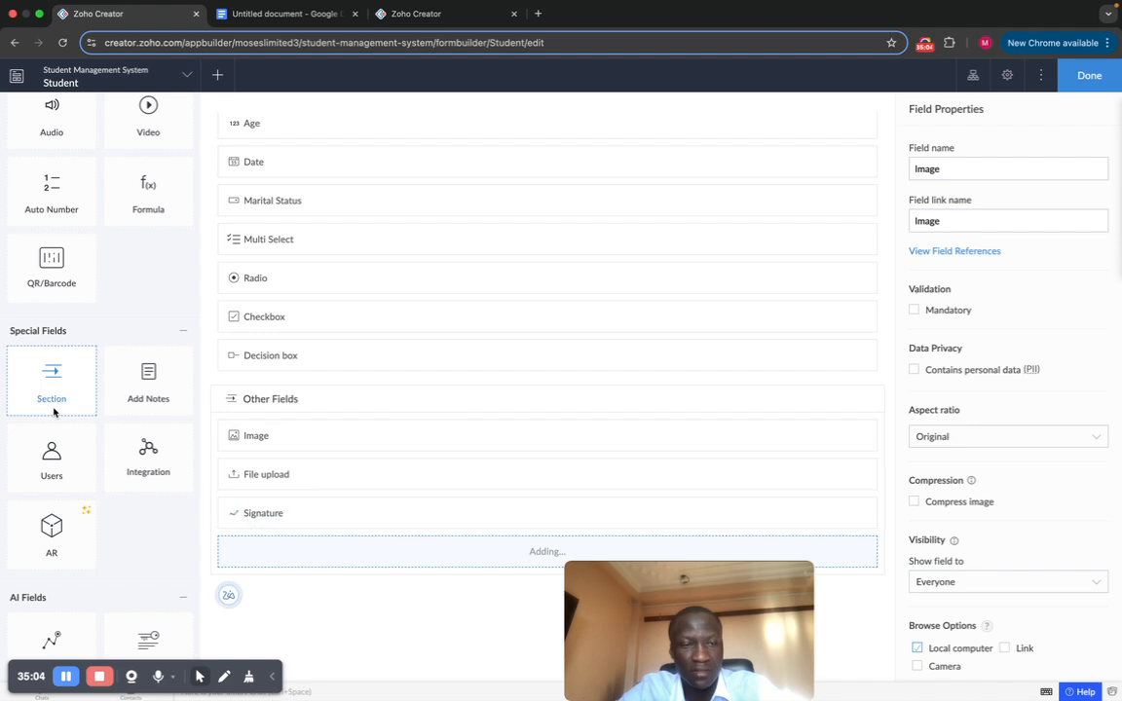
pyautogui.scroll(3, 68, 487)
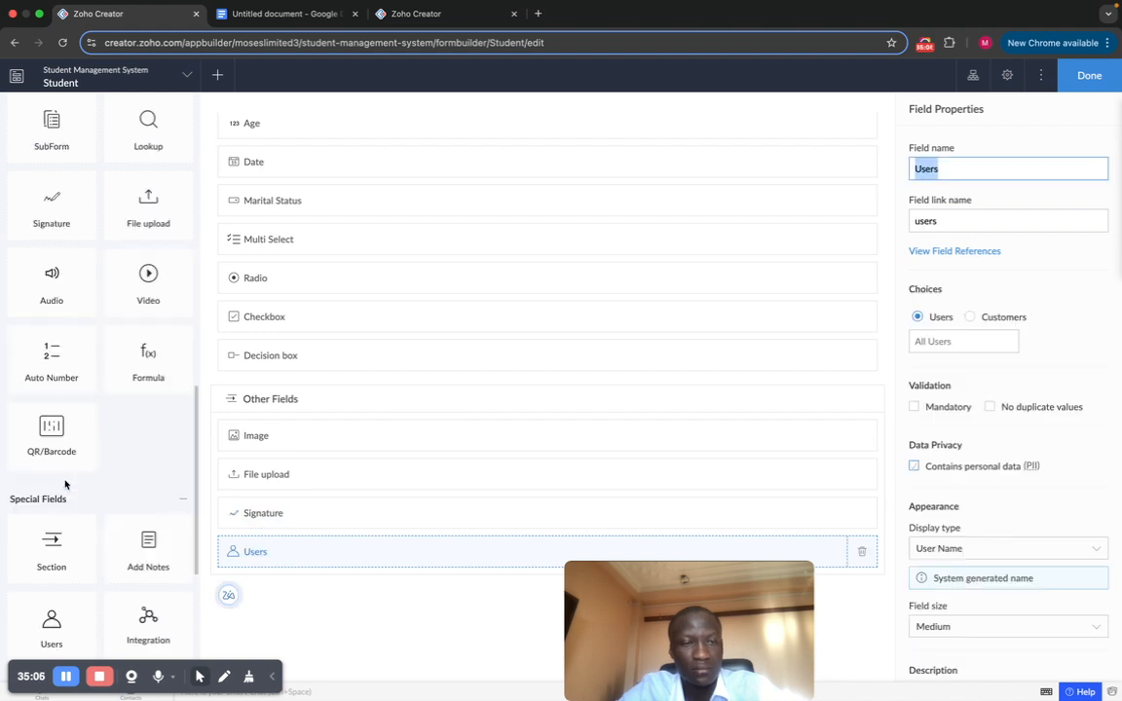
pyautogui.scroll(2, 65, 484)
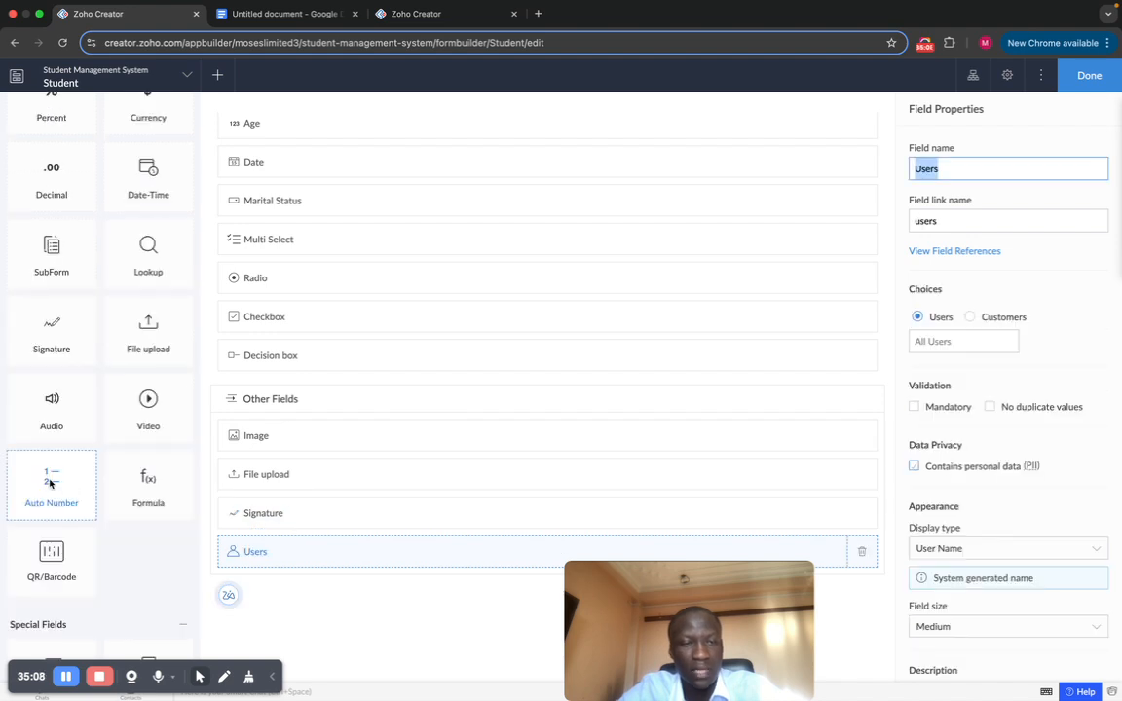
pyautogui.scroll(2, 68, 468)
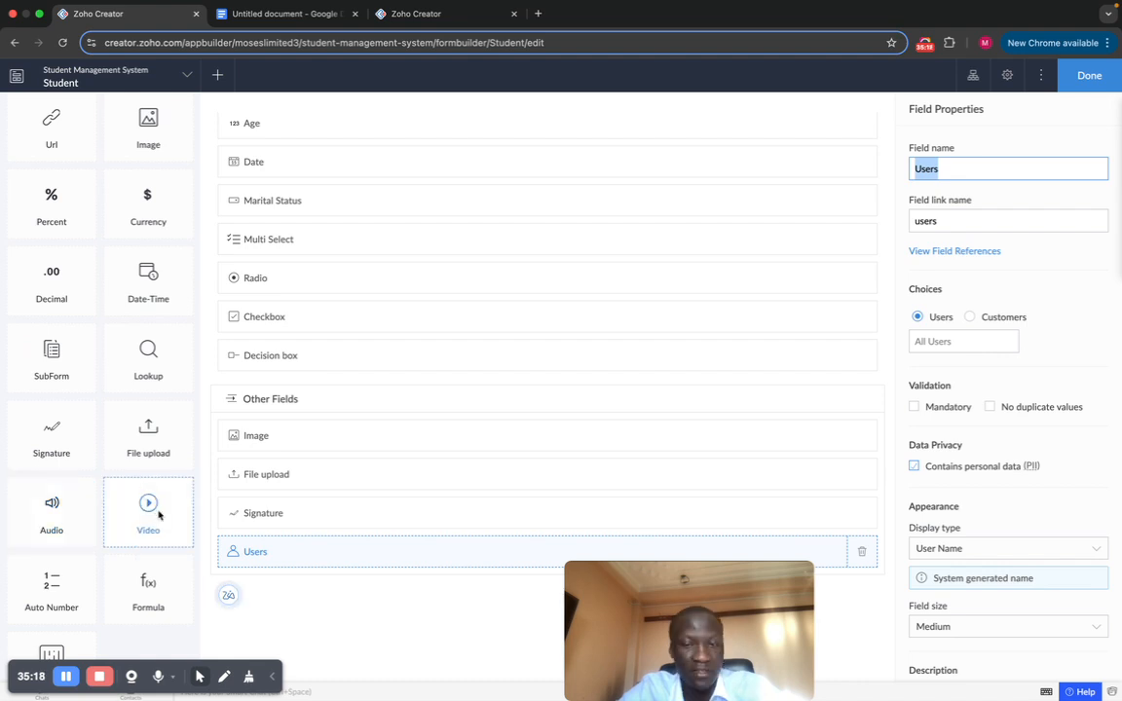
pyautogui.scroll(5, 536, 330)
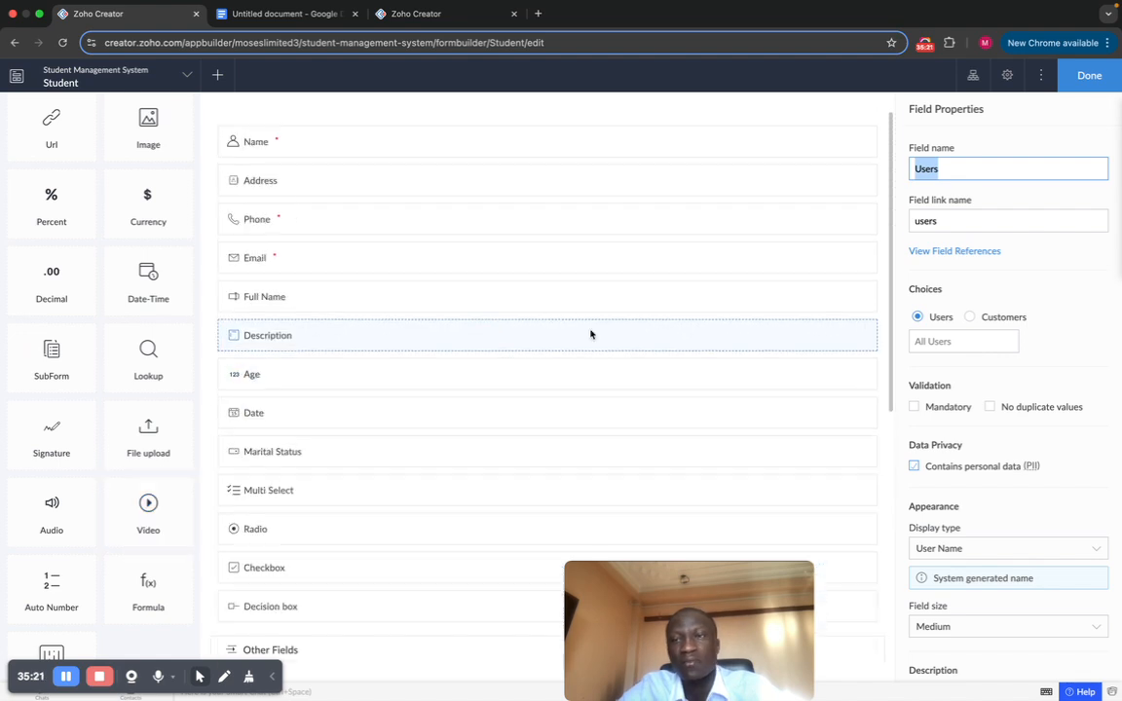
# Step: Leave the builder, open the live Student form and tick the Decision box
pyautogui.click(1087, 76)
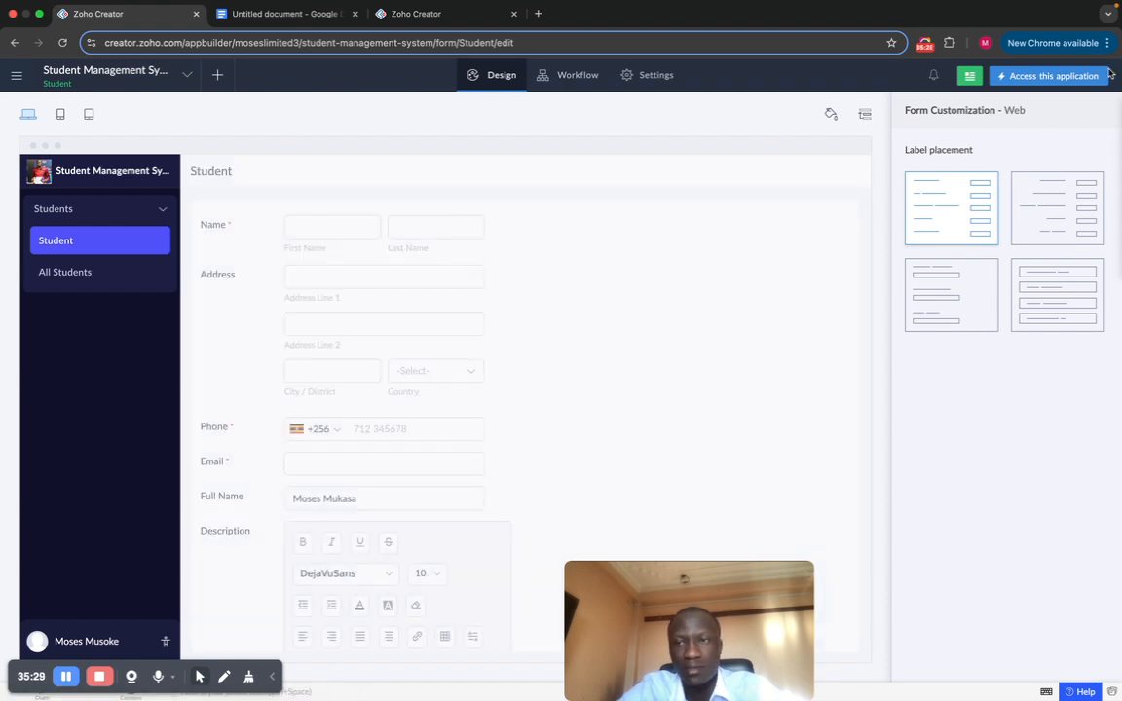
pyautogui.click(1042, 77)
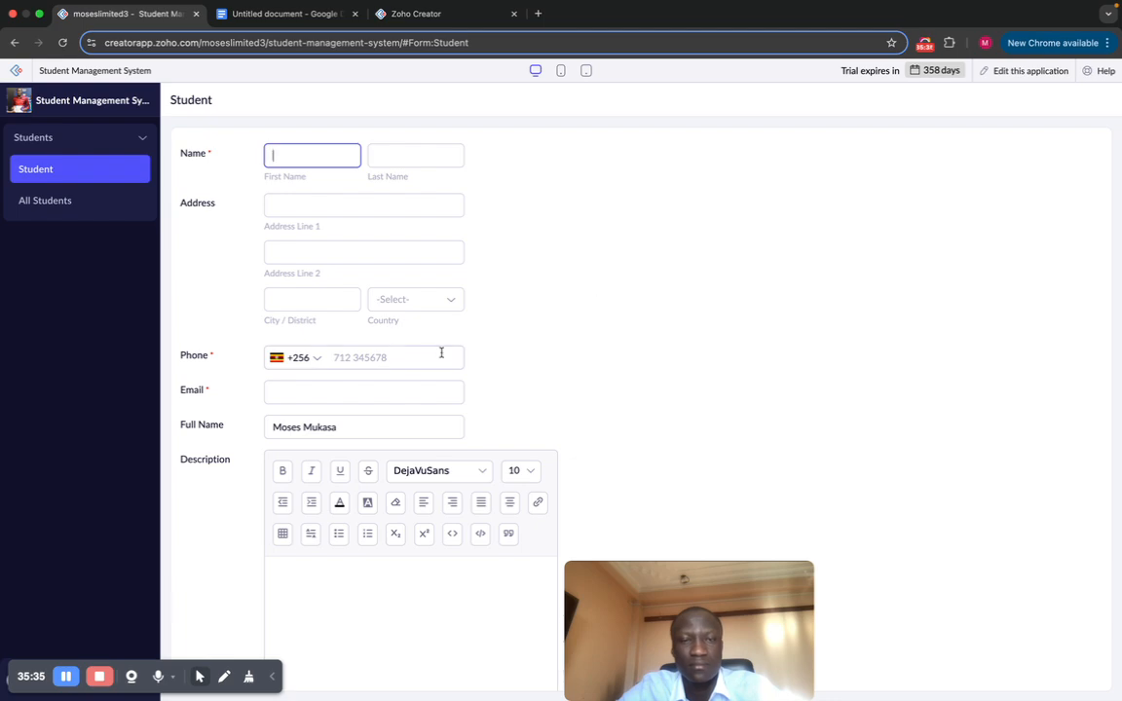
pyautogui.scroll(-10, 441, 358)
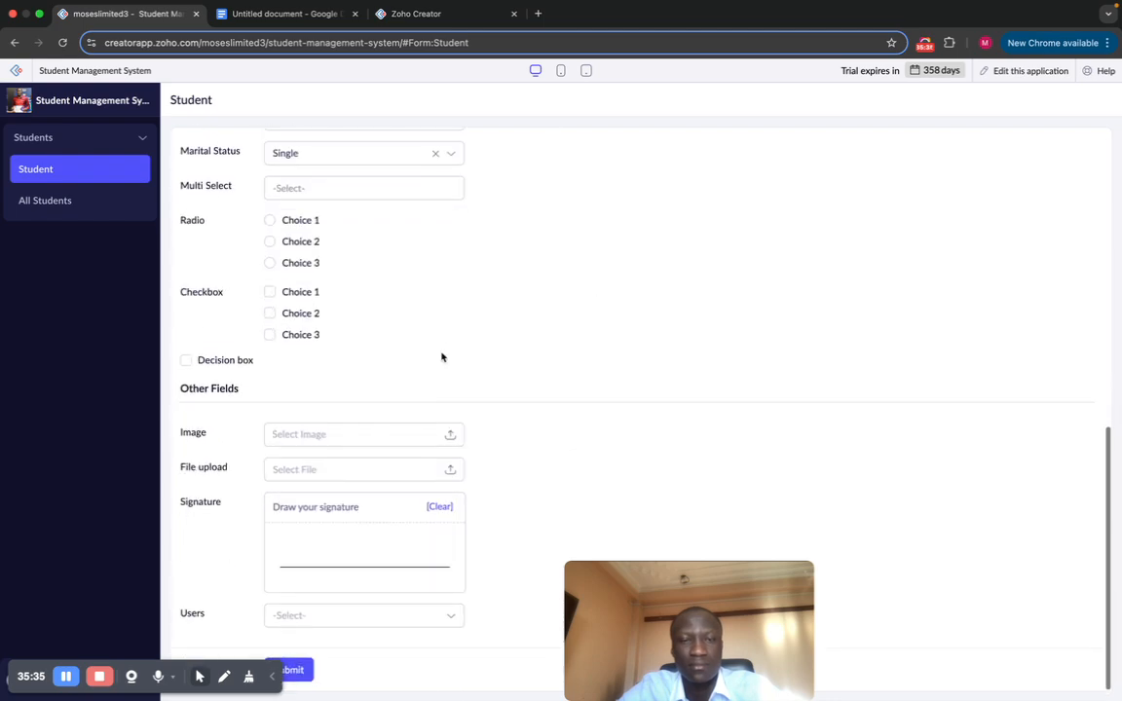
pyautogui.click(187, 362)
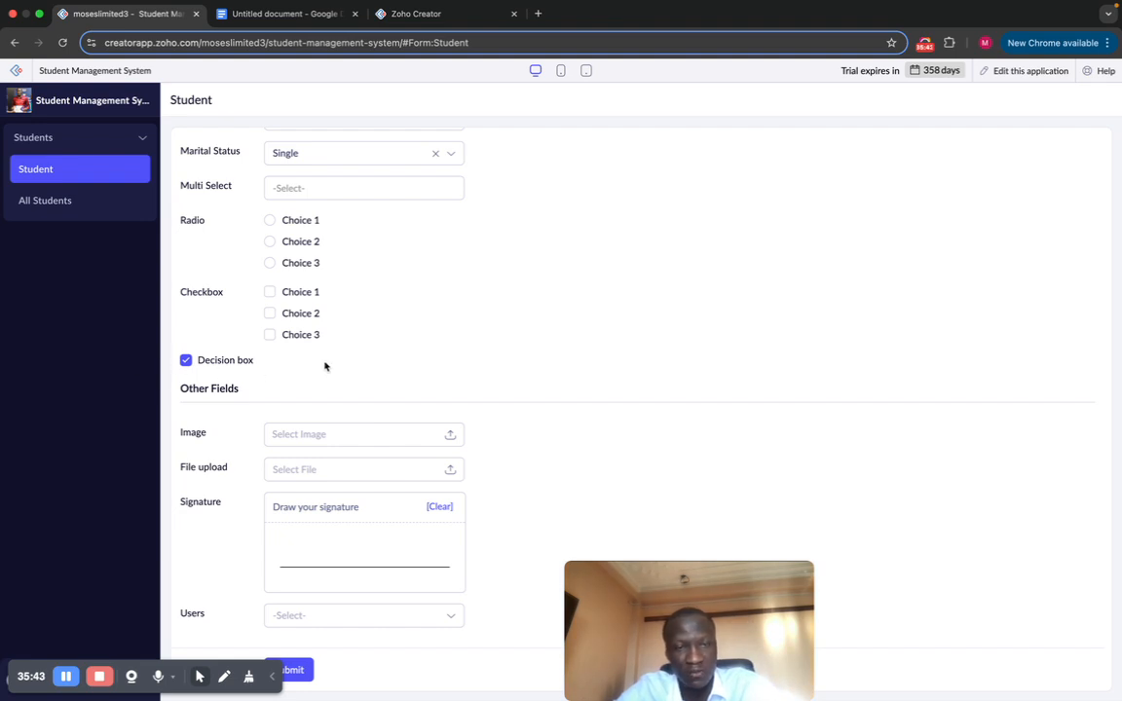
# Step: Attach biogas_cylinder.jpeg to the Image field and try the signature area
pyautogui.click(348, 438)
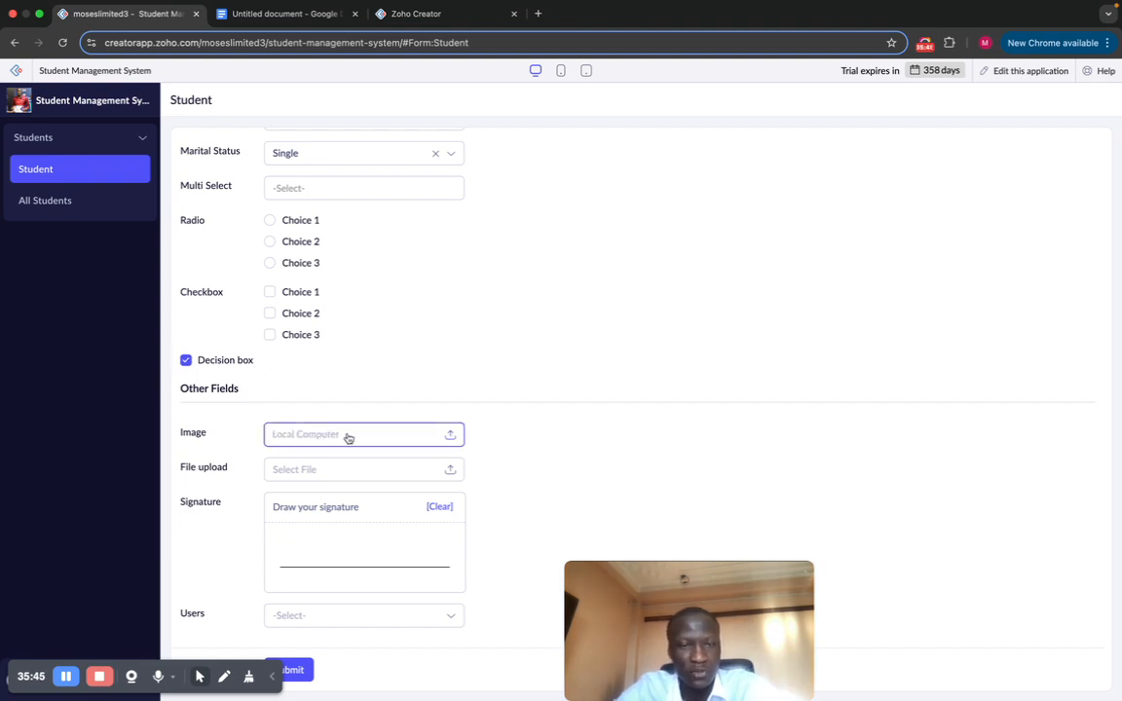
pyautogui.click(349, 439)
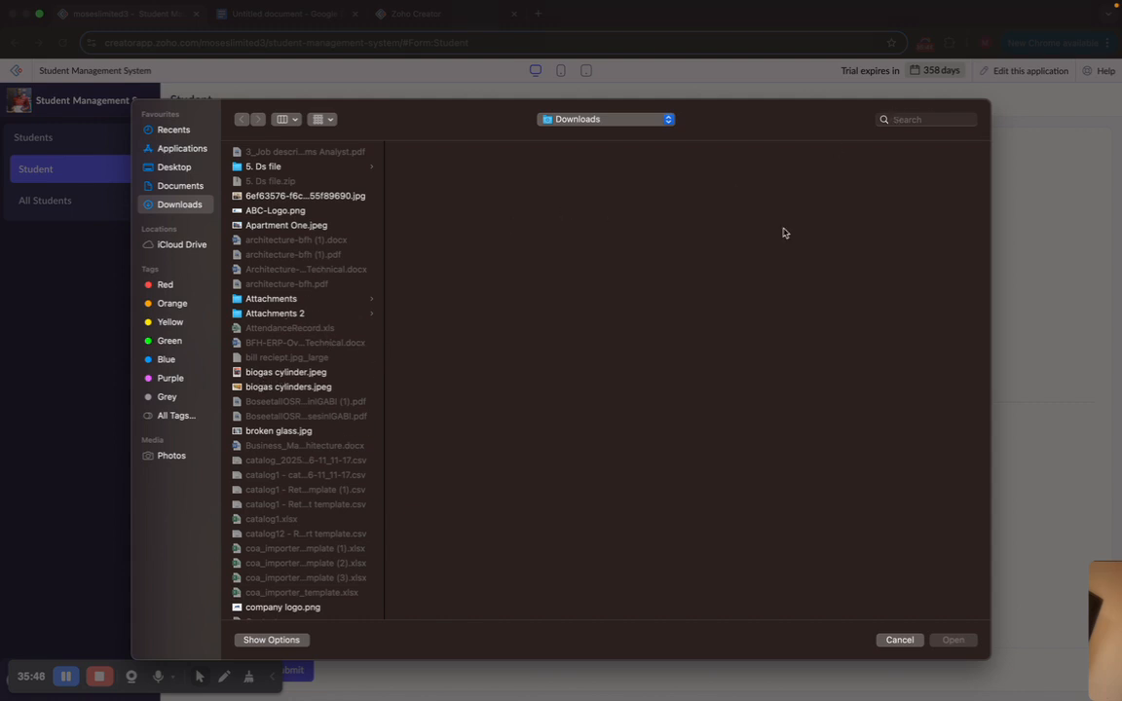
pyautogui.doubleClick(292, 372)
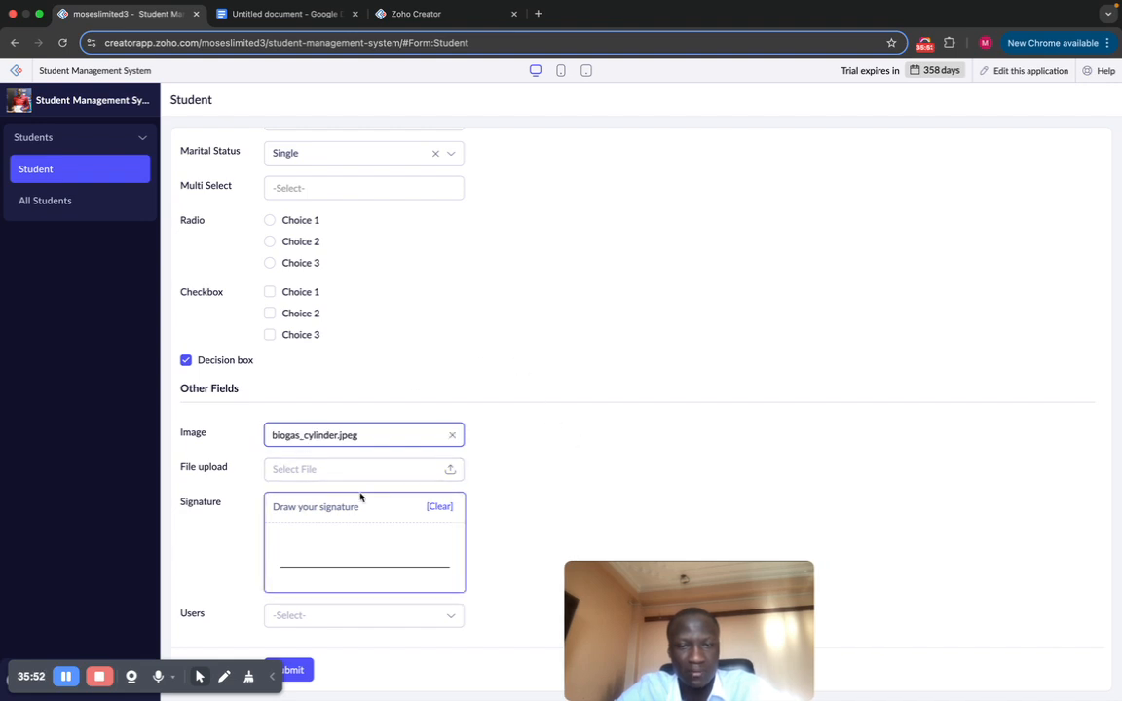
pyautogui.click(321, 559)
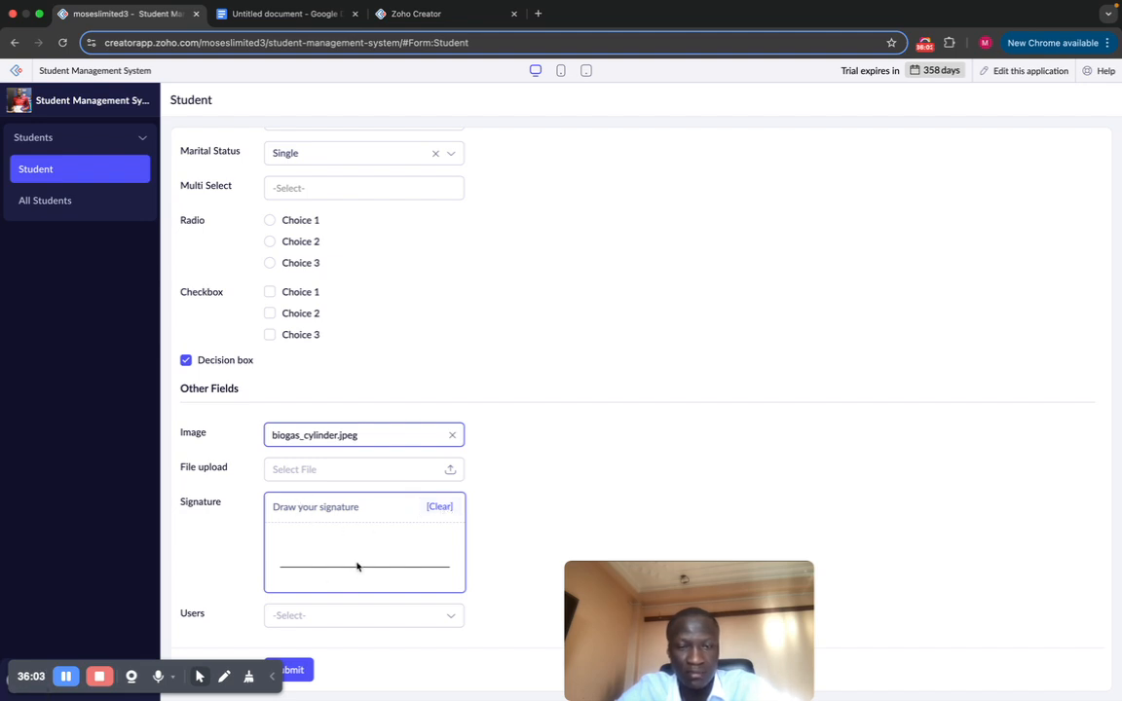
# Step: Upload the catalog12 file, then open and close the Users list without choosing anyone
pyautogui.click(305, 473)
pyautogui.scroll(-3, 340, 391)
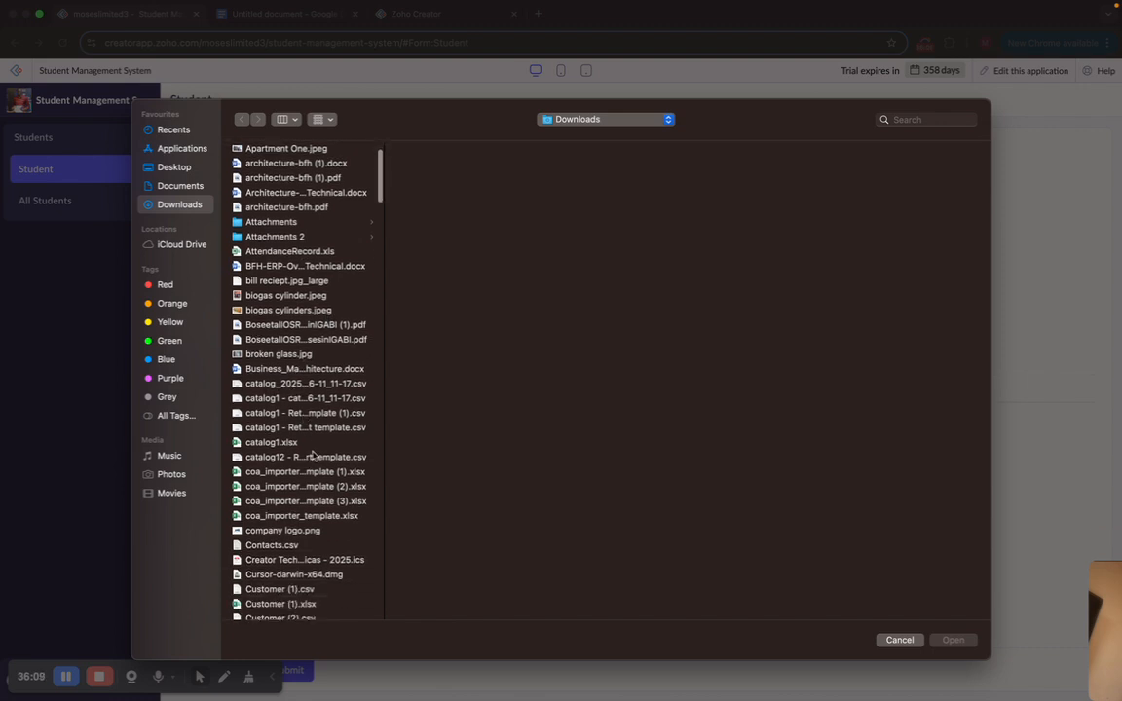
pyautogui.doubleClick(313, 456)
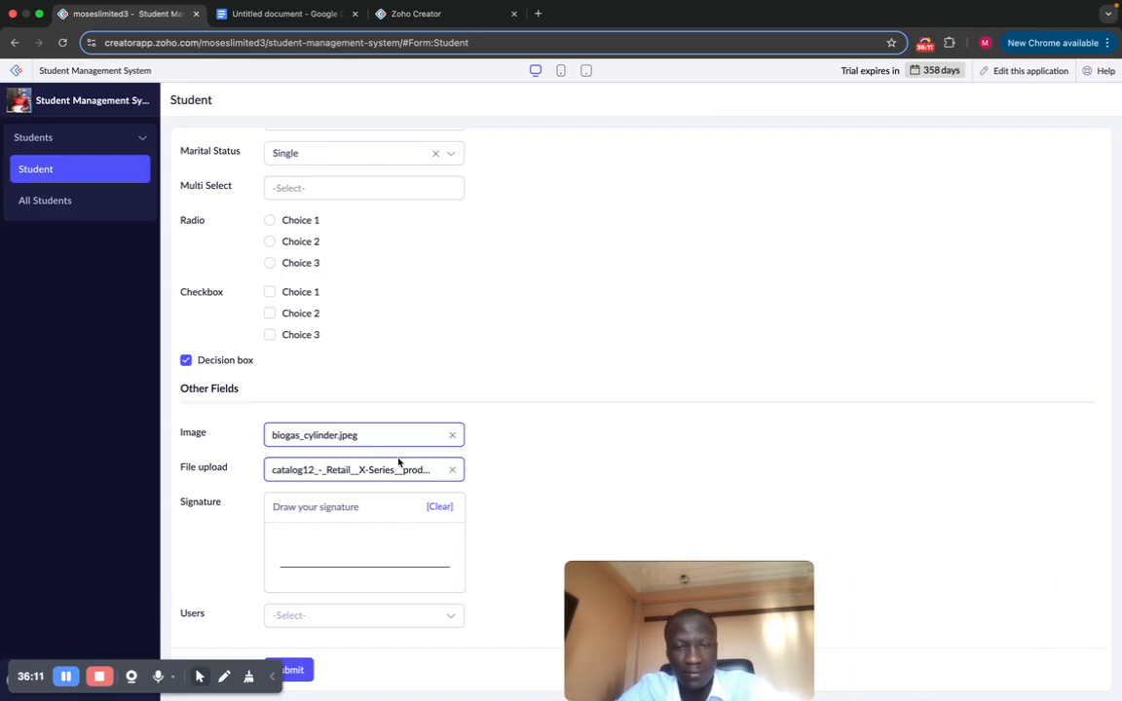
pyautogui.click(335, 617)
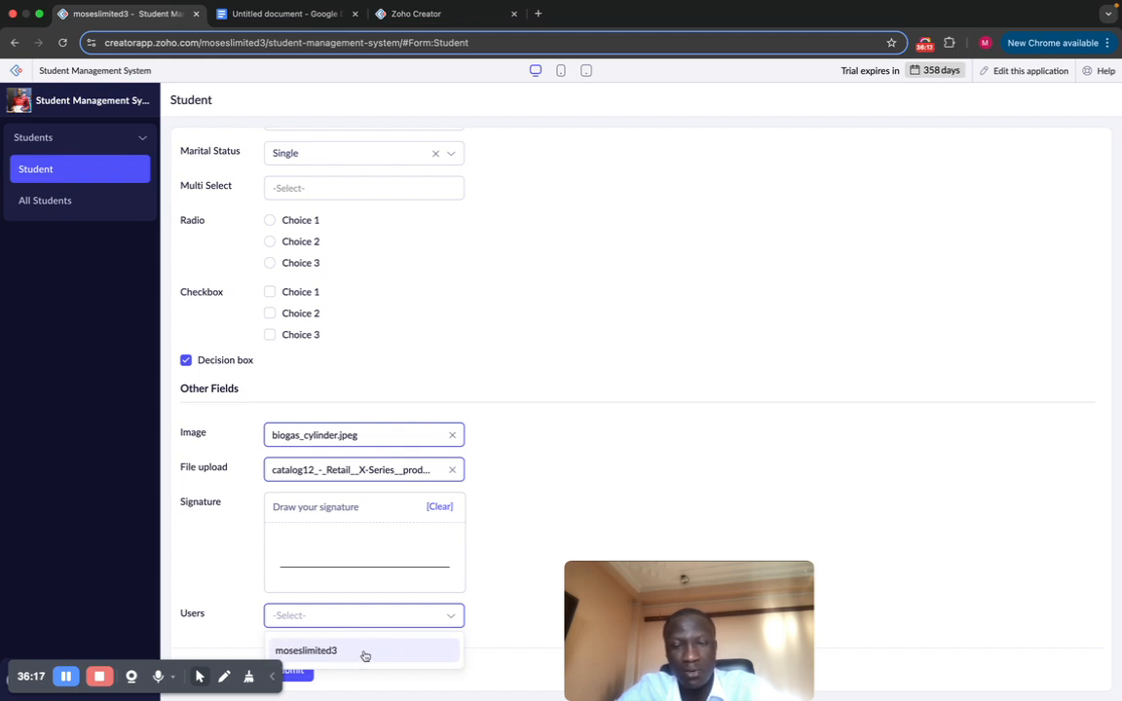
pyautogui.click(575, 467)
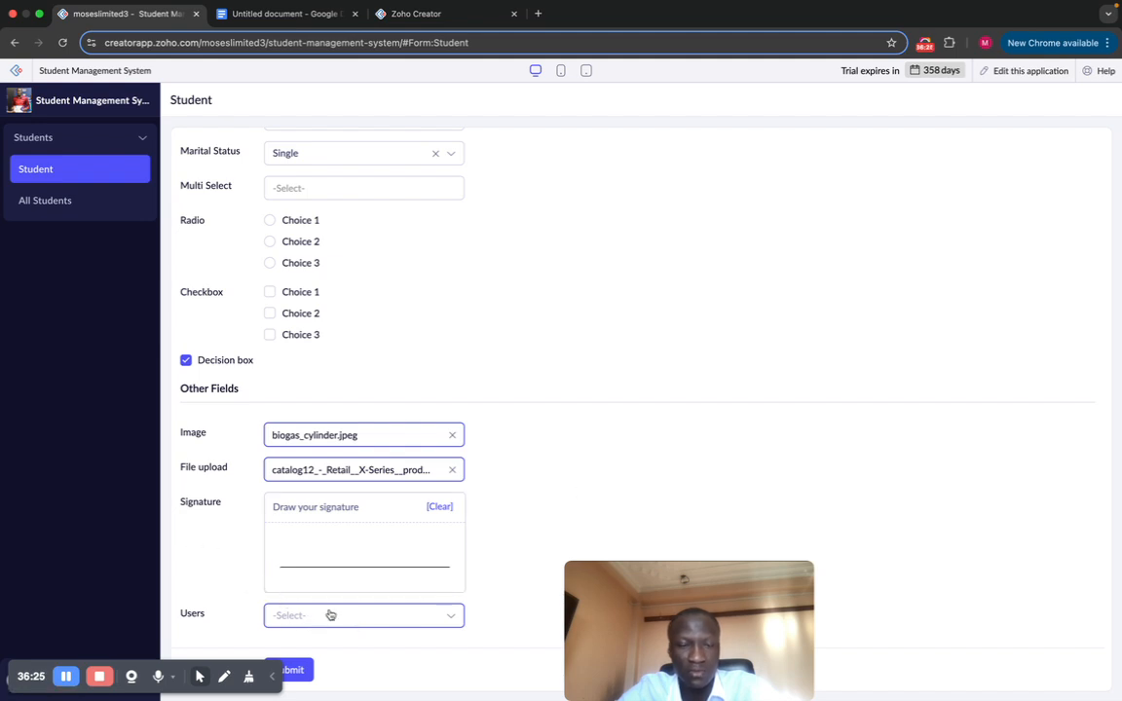
pyautogui.scroll(15, 601, 426)
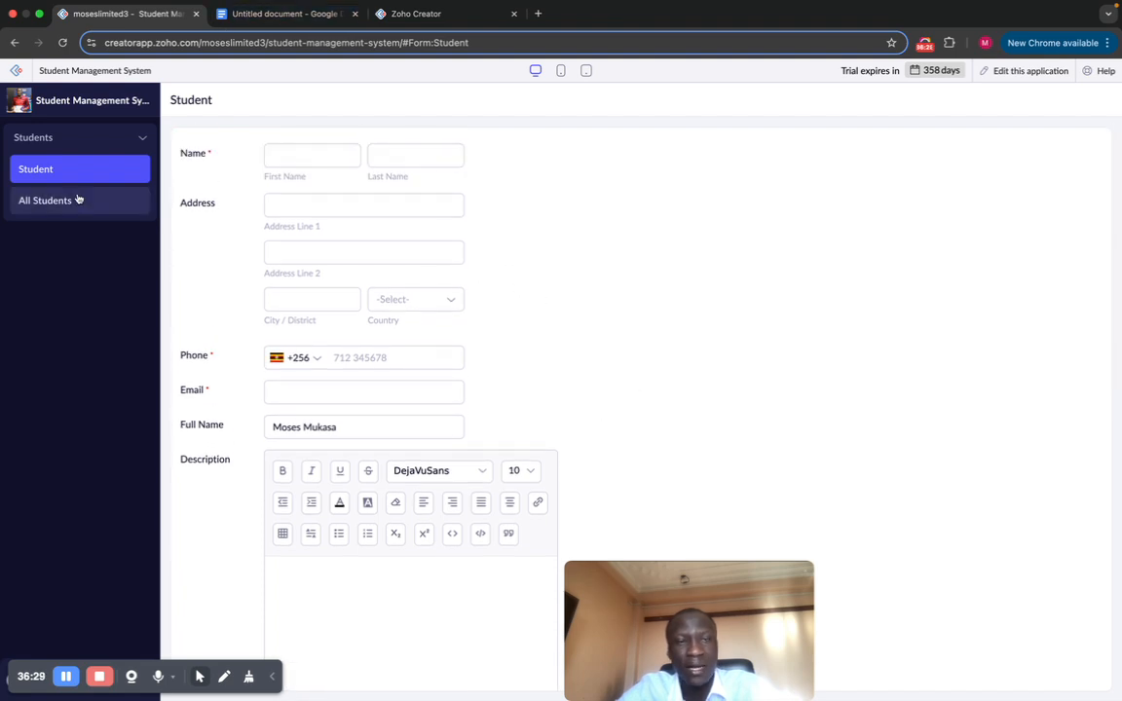
# Step: Return to the Student form builder and open its form properties
pyautogui.click(1016, 76)
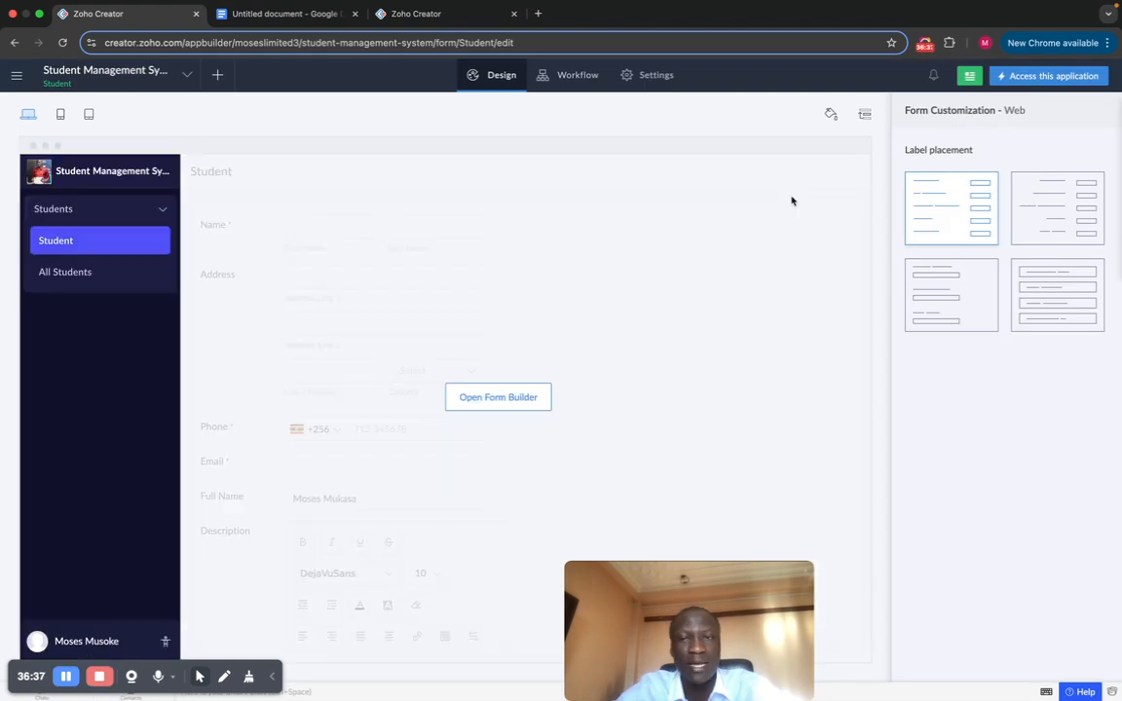
pyautogui.click(492, 399)
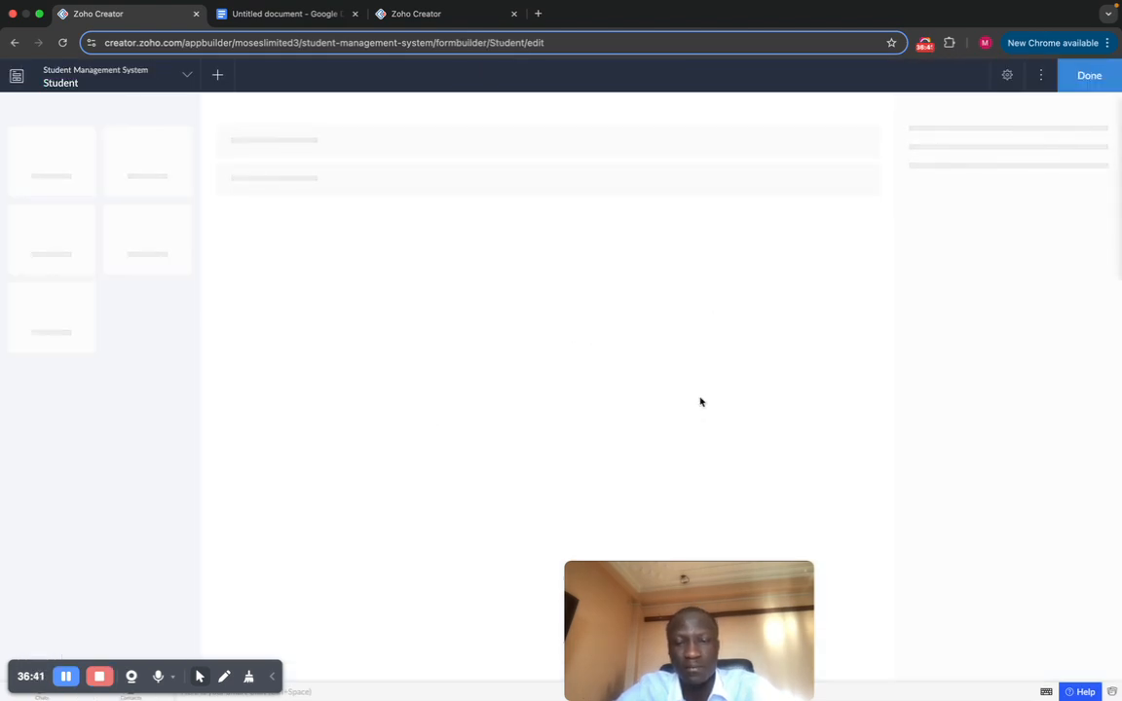
pyautogui.click(1008, 86)
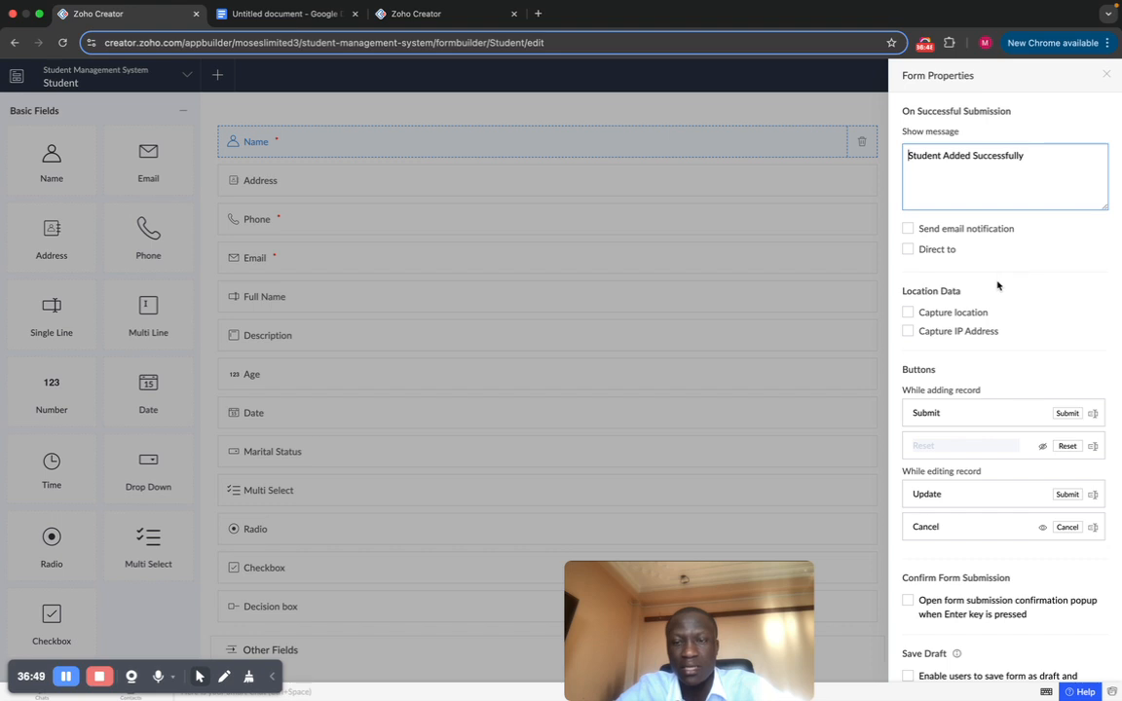
# Step: Replace the on-submission message with 'Testing', close properties and finish editing
pyautogui.scroll(-1, 997, 284)
pyautogui.scroll(1, 998, 322)
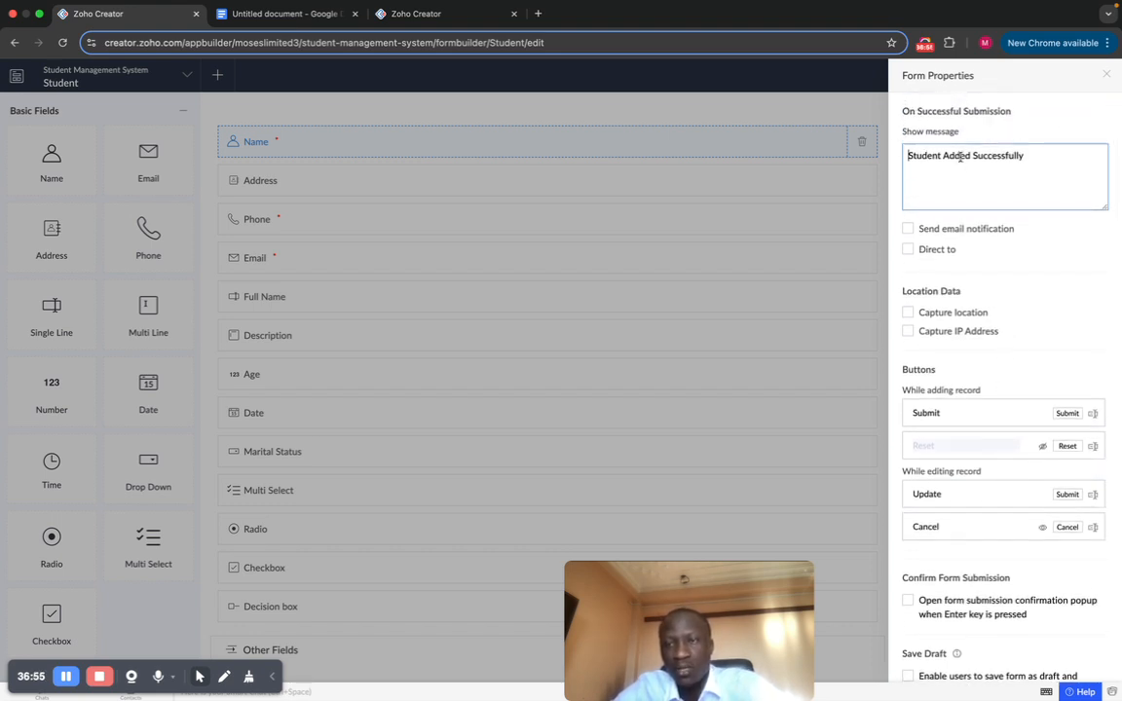
pyautogui.tripleClick(1025, 155)
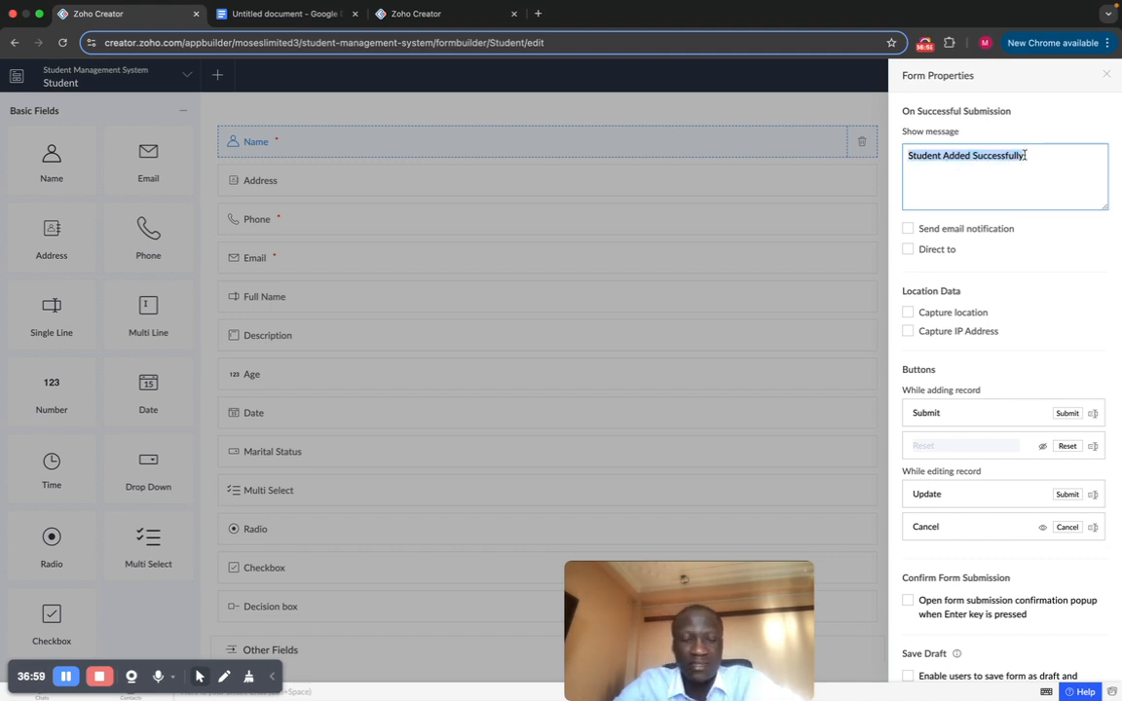
pyautogui.write('Testing')
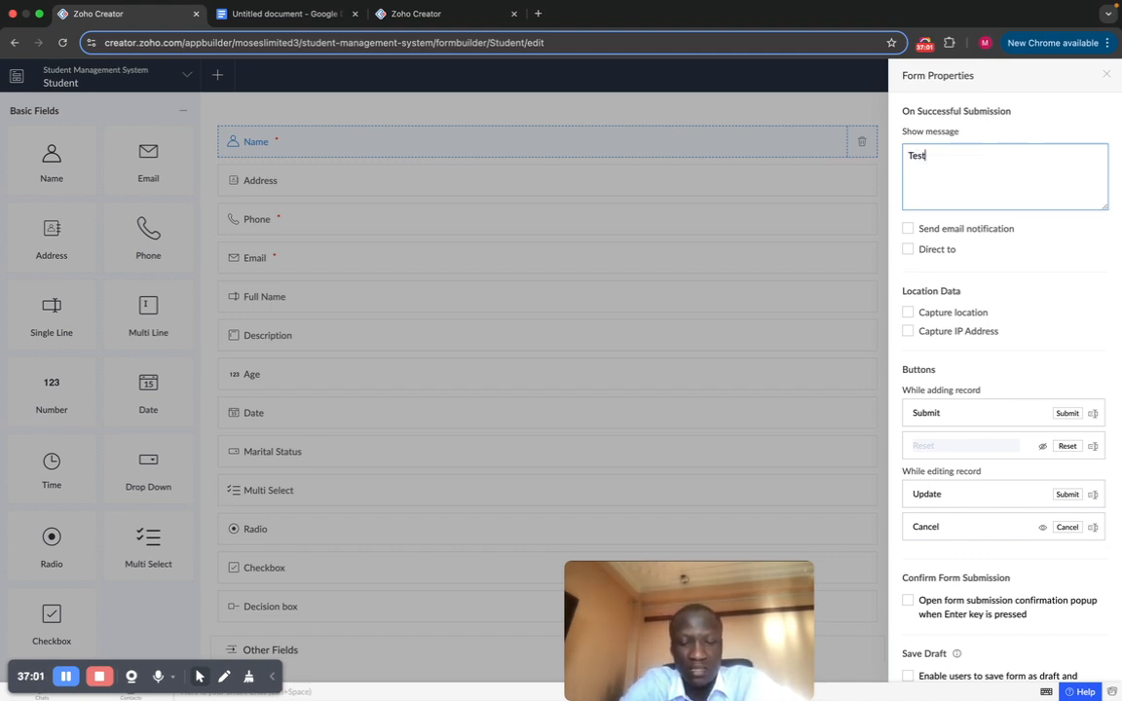
pyautogui.click(1108, 75)
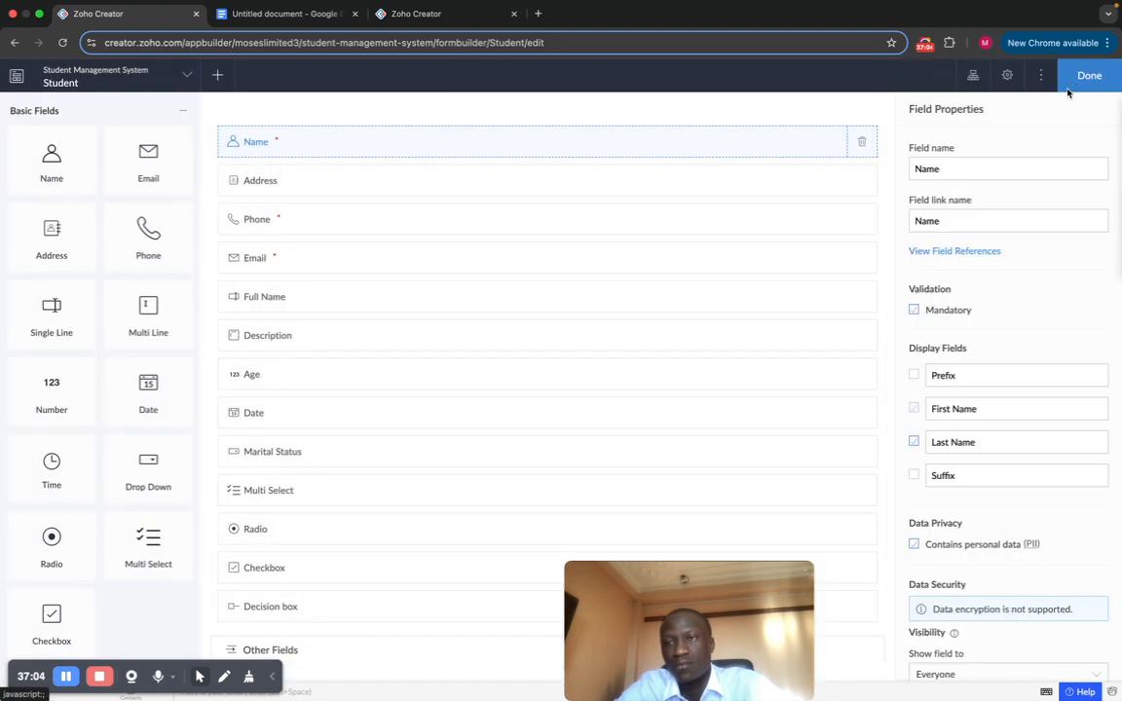
pyautogui.click(1070, 87)
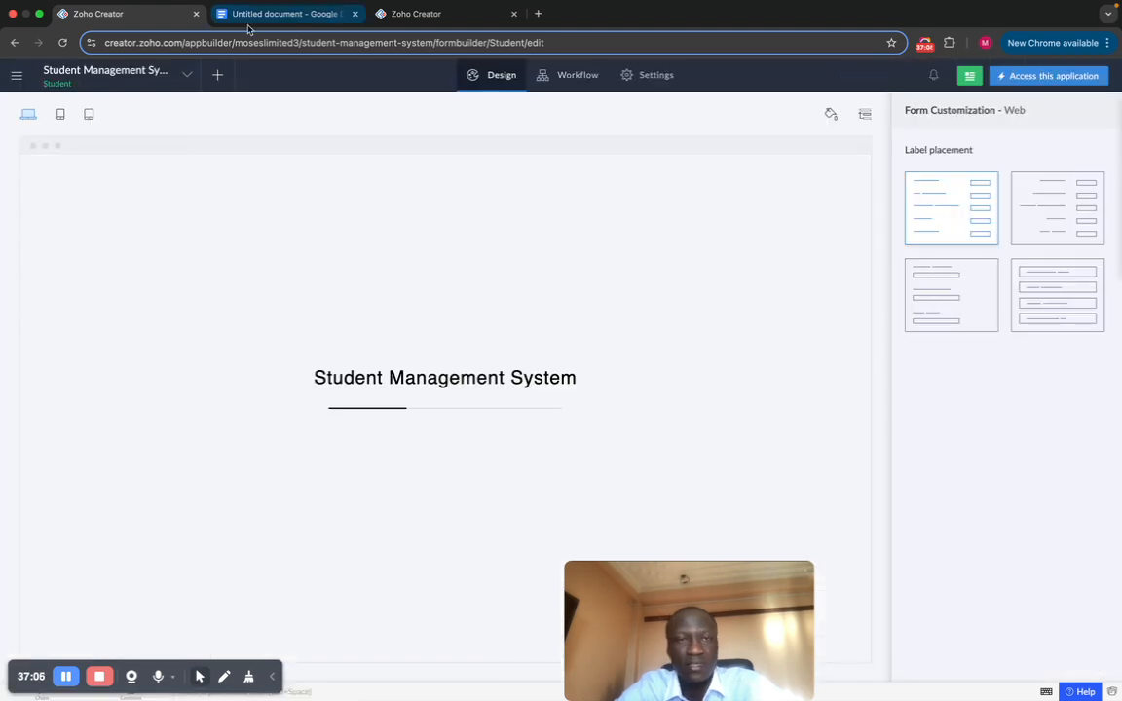
# Step: In the live app, fill in the student's first name and last name
pyautogui.click(1068, 74)
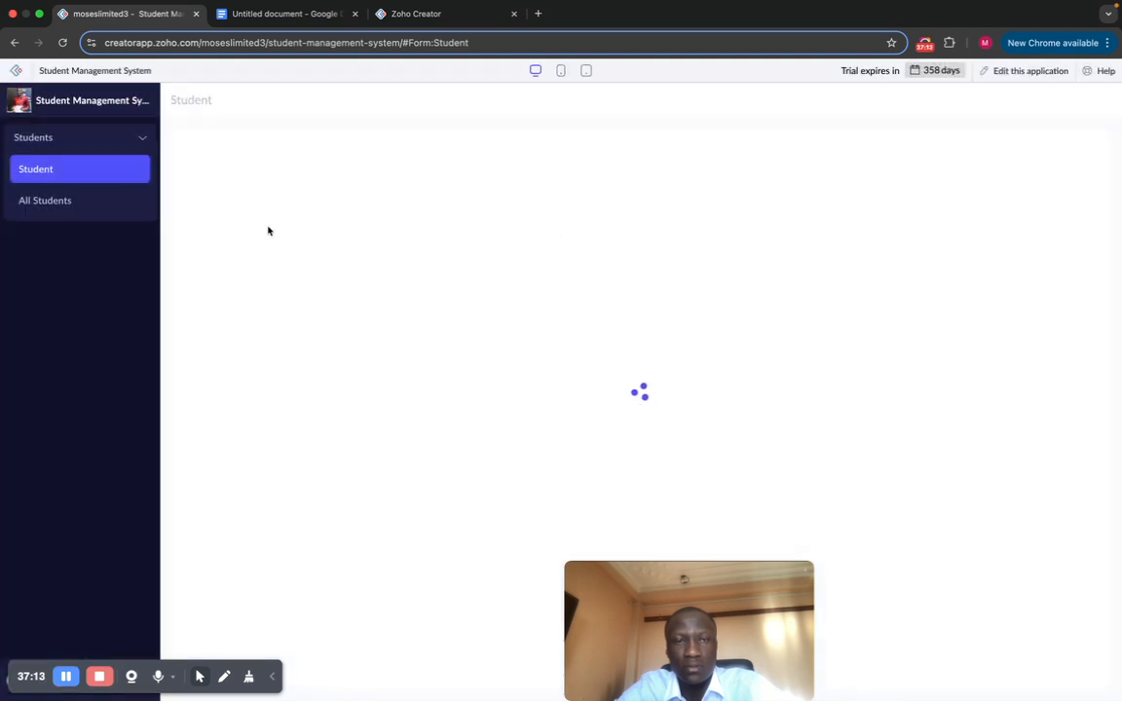
pyautogui.click(298, 156)
pyautogui.click(322, 186)
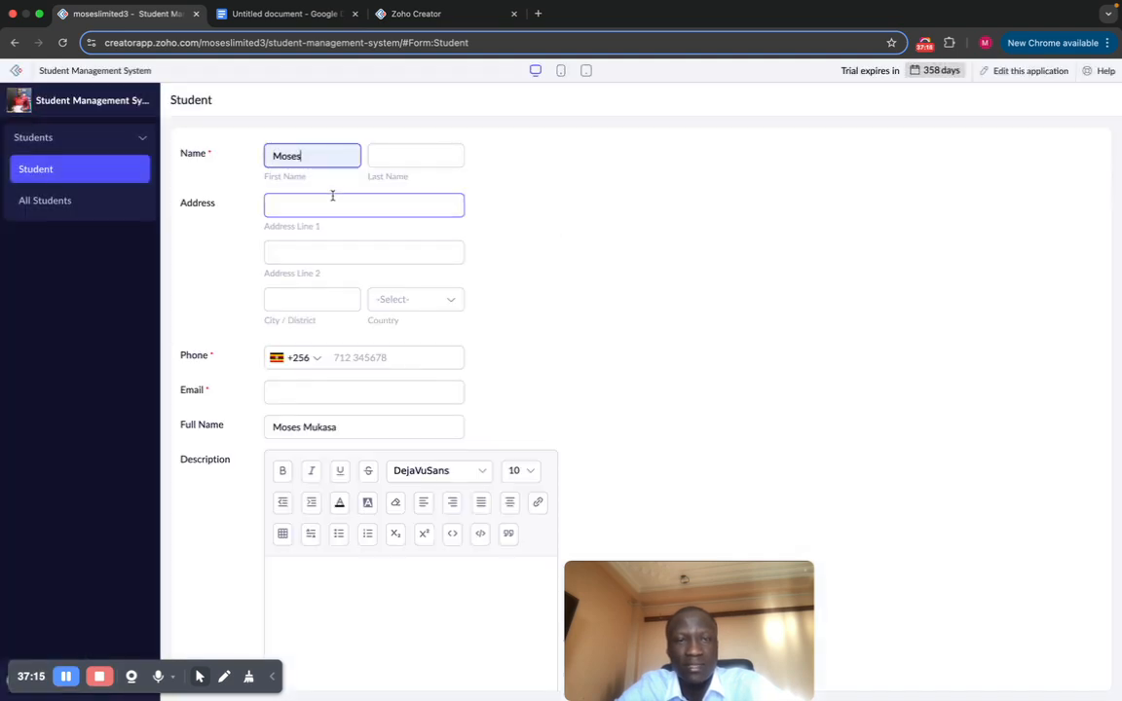
pyautogui.click(389, 155)
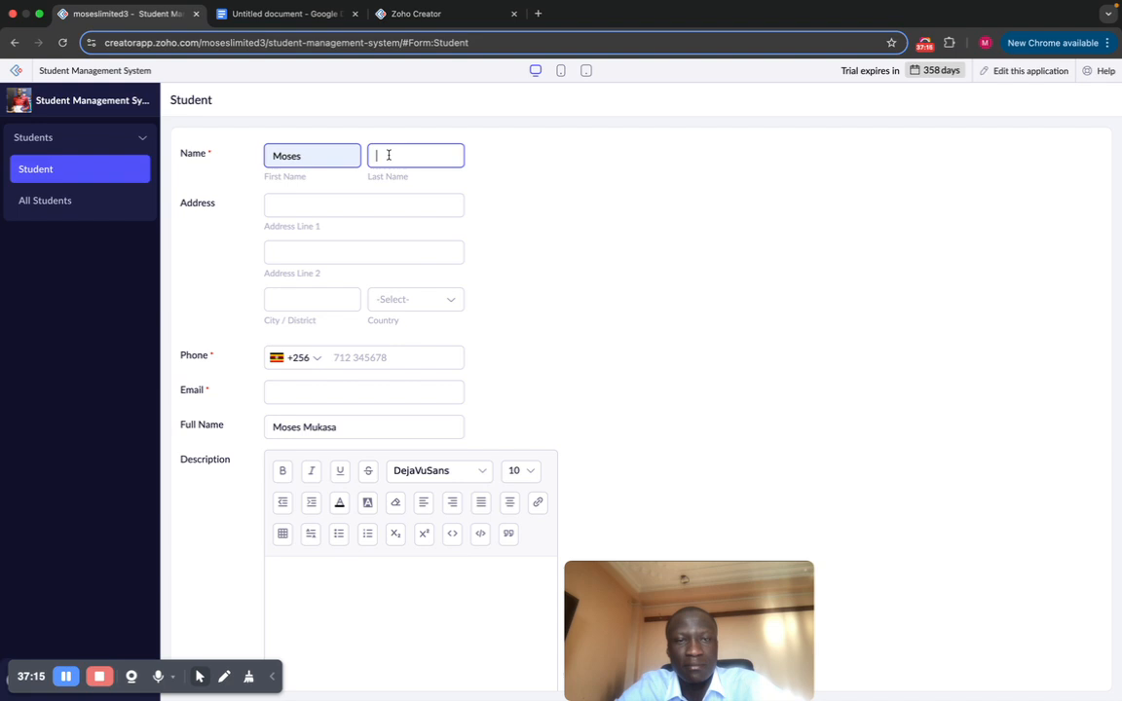
pyautogui.write('GDH')
pyautogui.scroll(-3, 333, 286)
# Step: Enter the student's phone number, removing an extra final digit
pyautogui.click(339, 207)
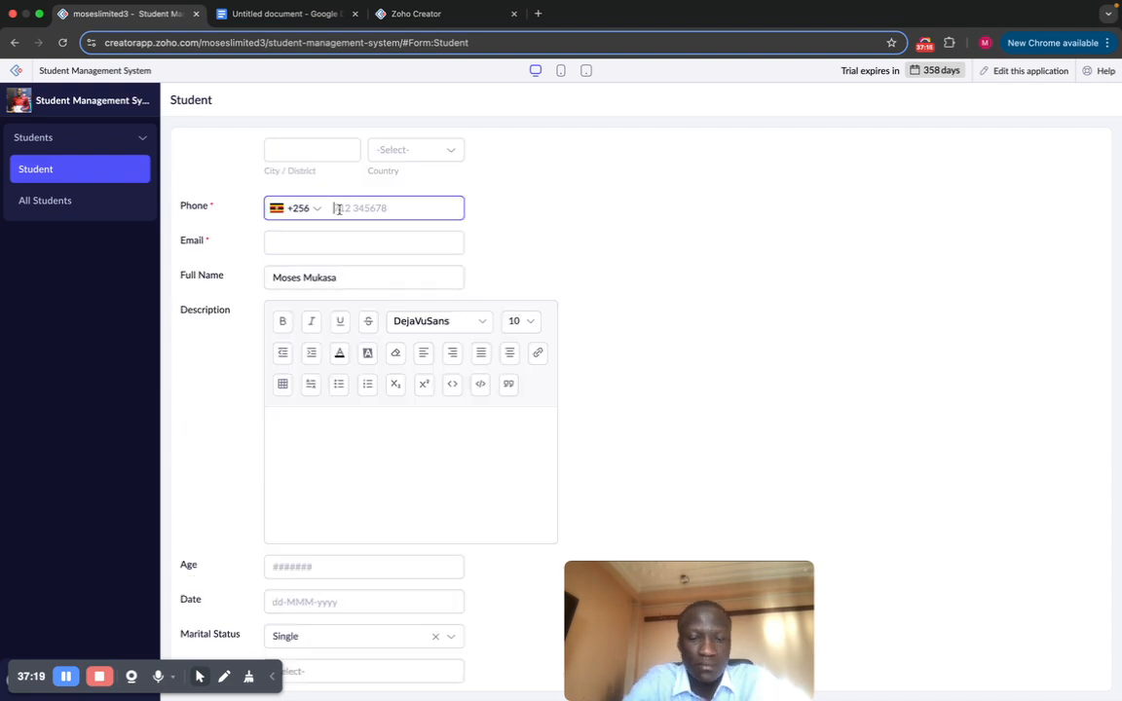
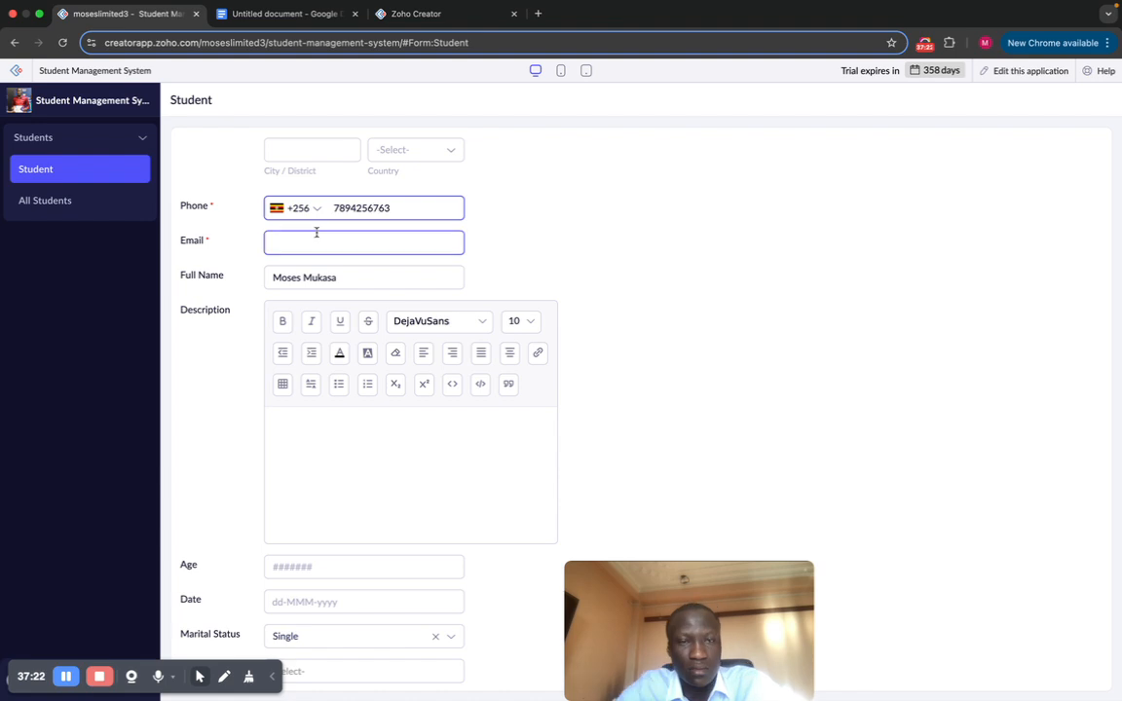
pyautogui.click(317, 233)
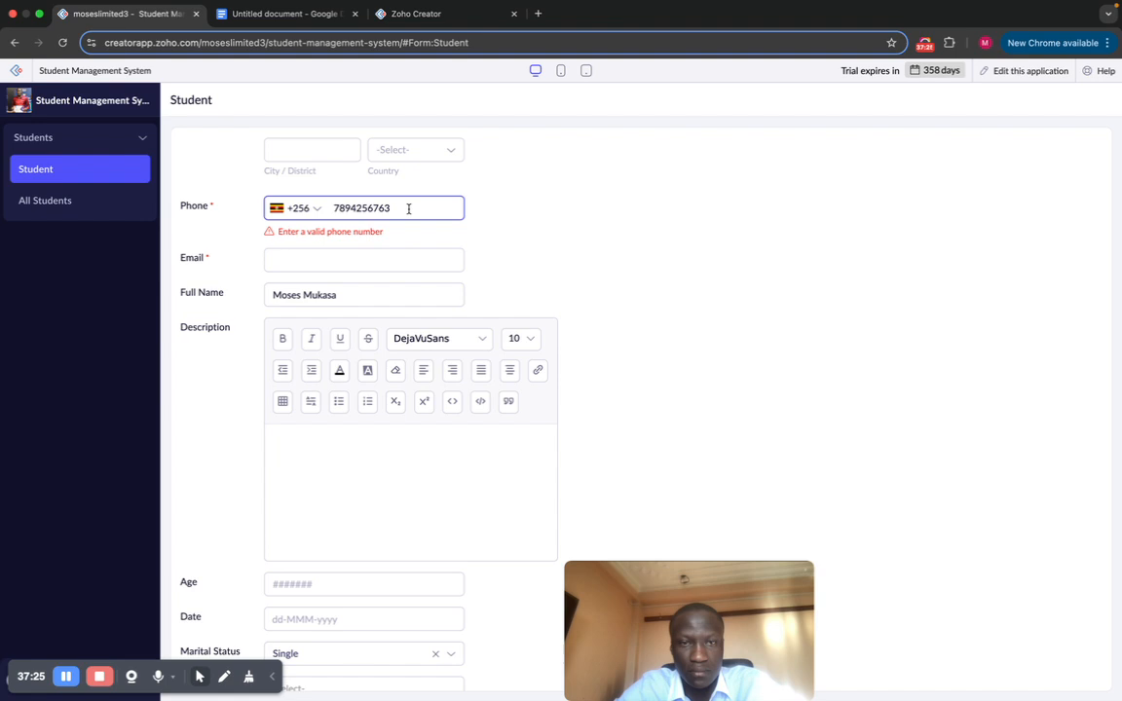
pyautogui.press('BackSpace')
# Step: Fill in the saved e-mail address, correct one character, and submit the record
pyautogui.click(340, 251)
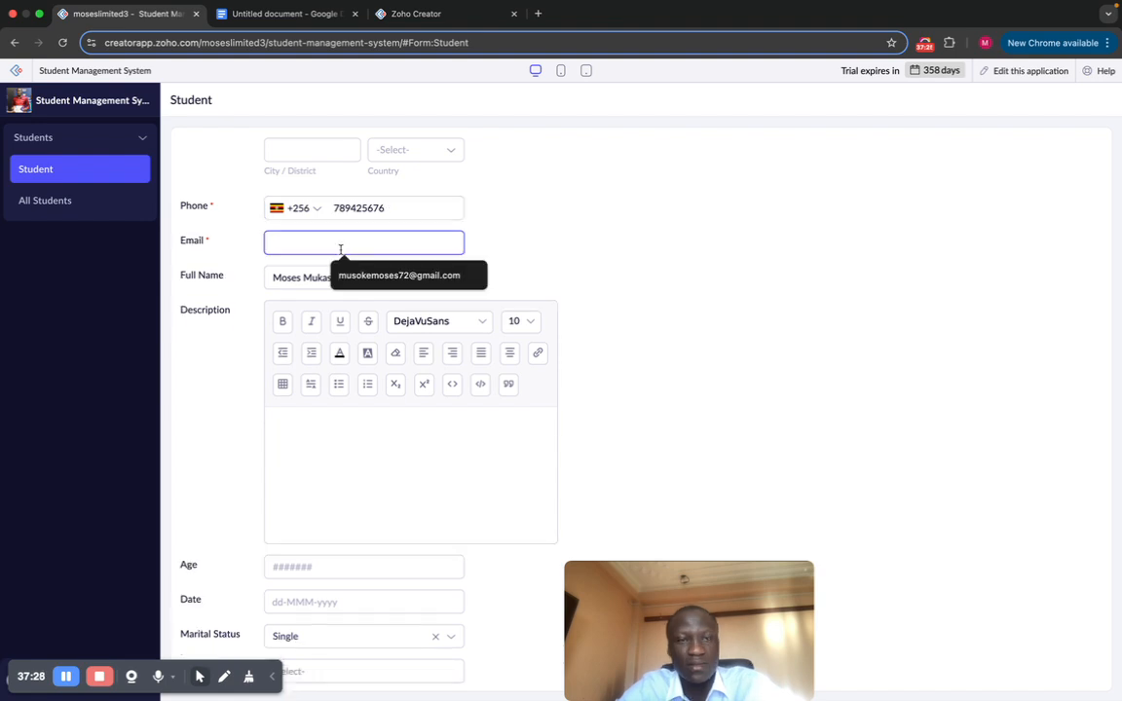
pyautogui.click(383, 264)
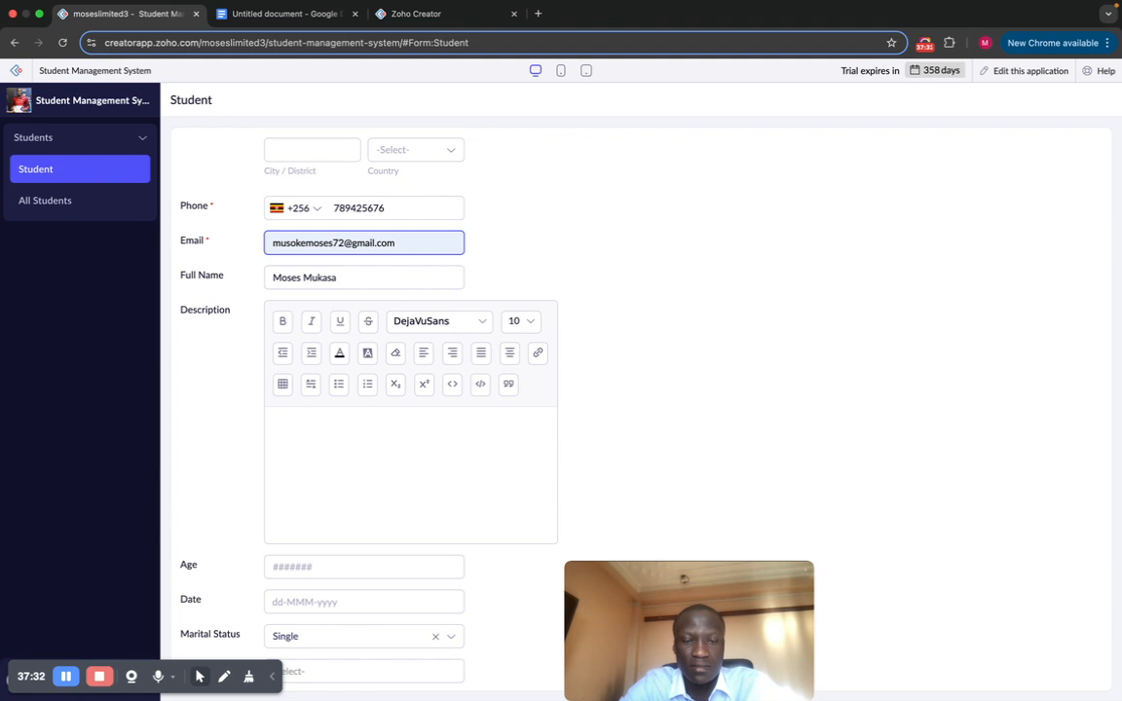
pyautogui.press('BackSpace')
pyautogui.write('3')
pyautogui.click(599, 204)
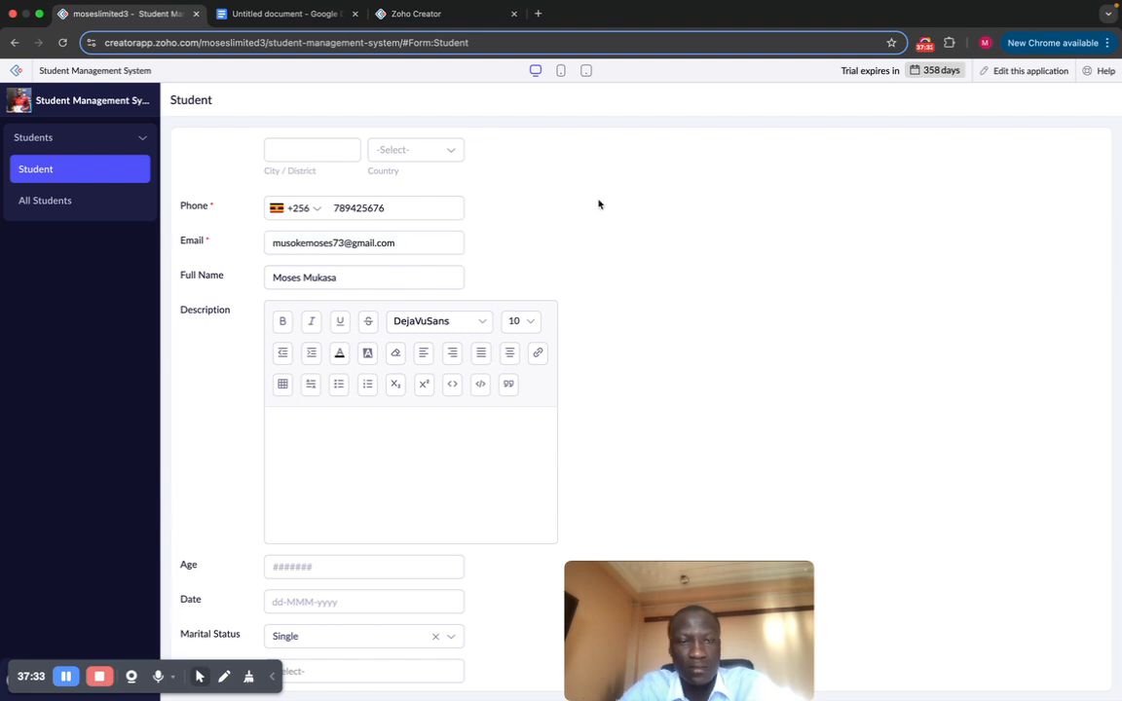
pyautogui.scroll(-5, 494, 271)
pyautogui.scroll(7, 494, 272)
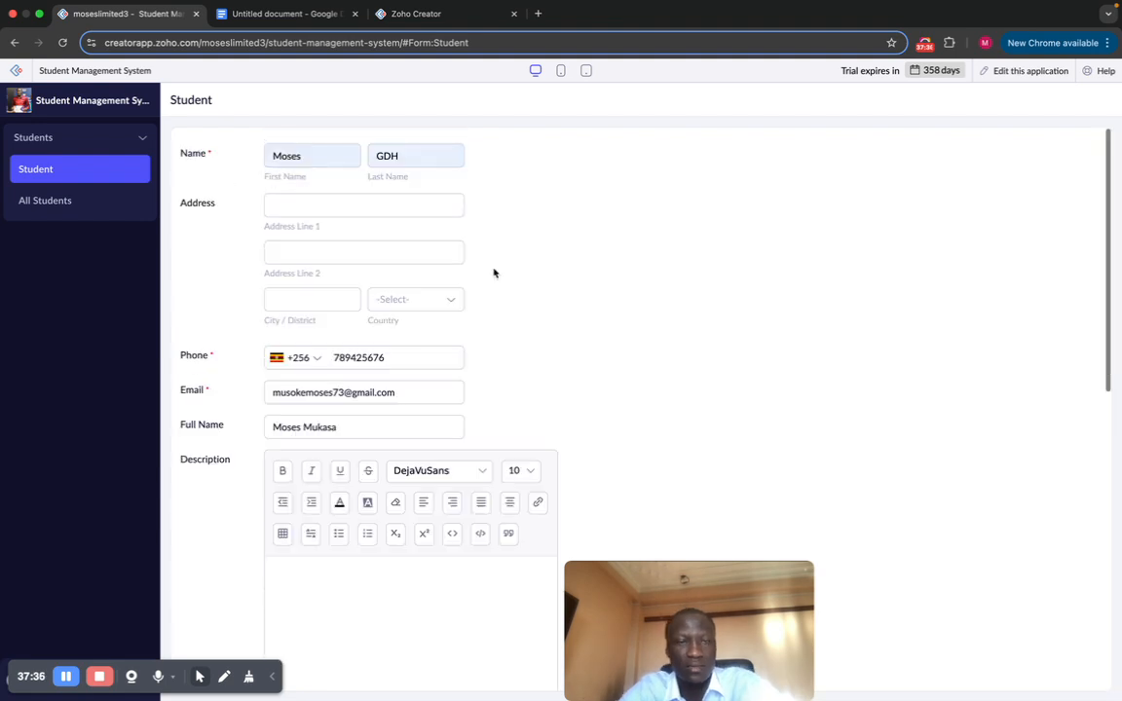
pyautogui.scroll(-15, 494, 273)
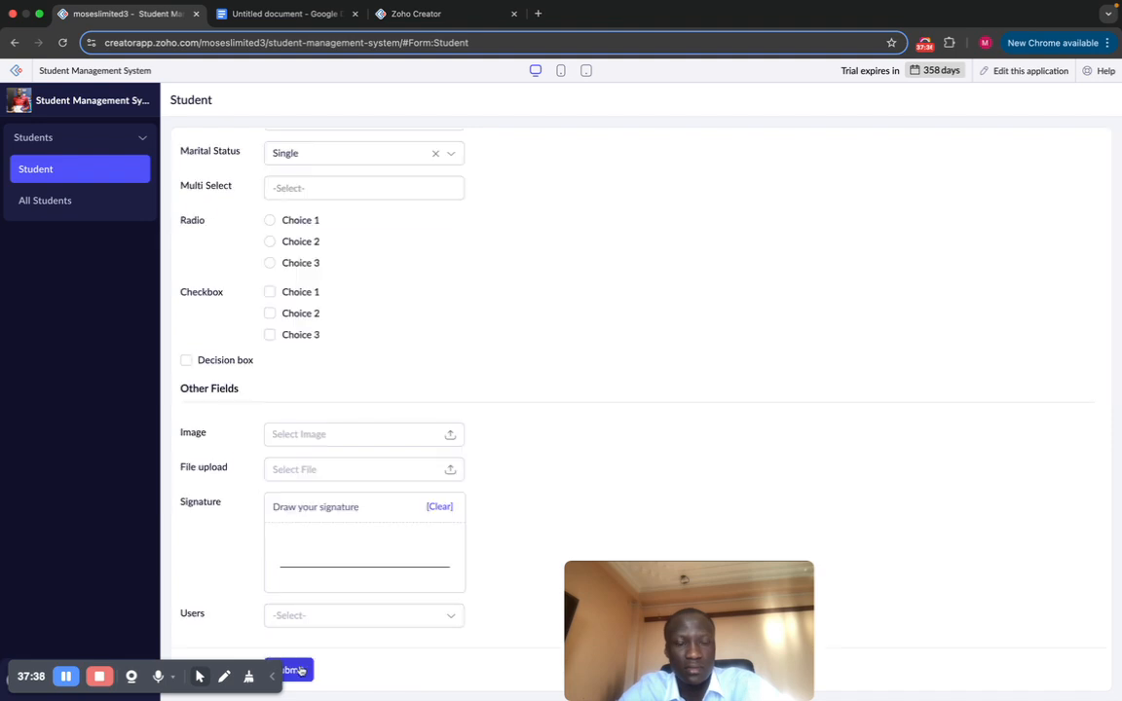
pyautogui.click(292, 670)
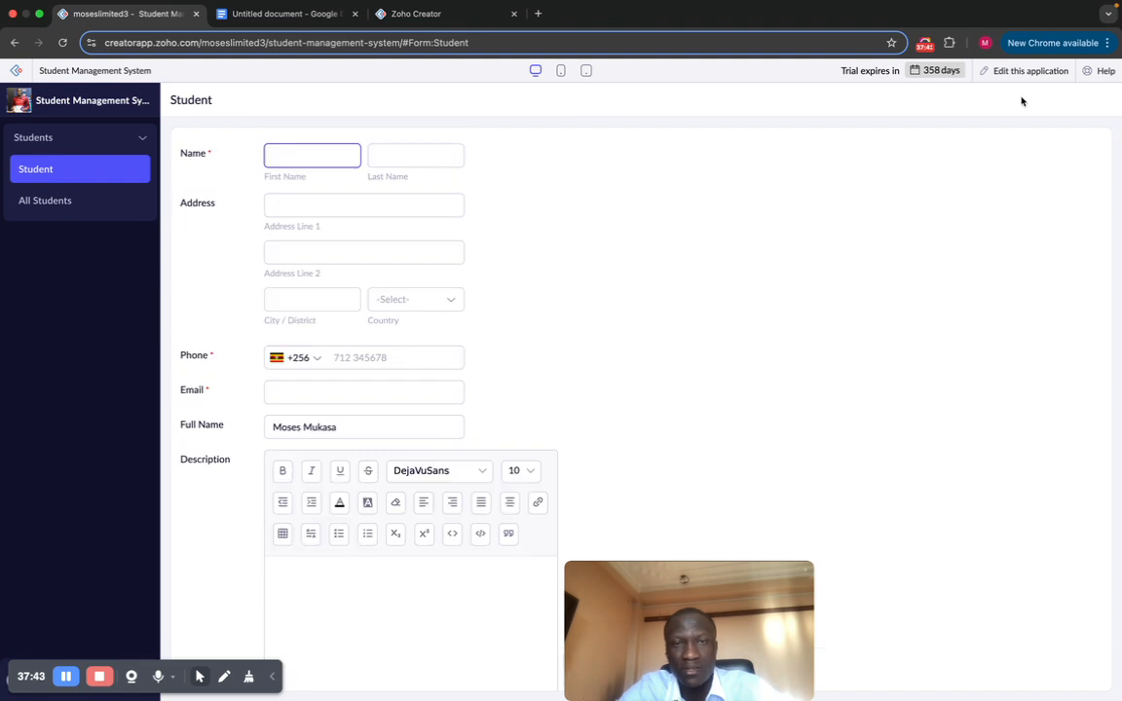
# Step: Check the All Students list, go back to Student, and reopen the app for editing
pyautogui.click(53, 202)
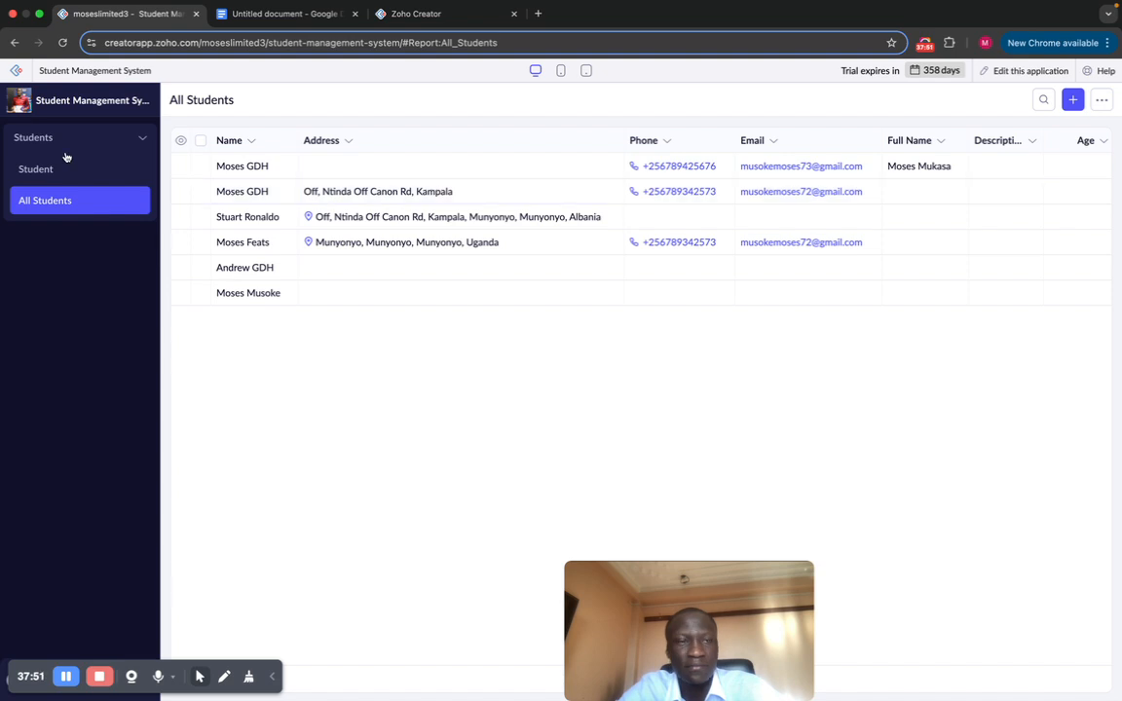
pyautogui.click(39, 169)
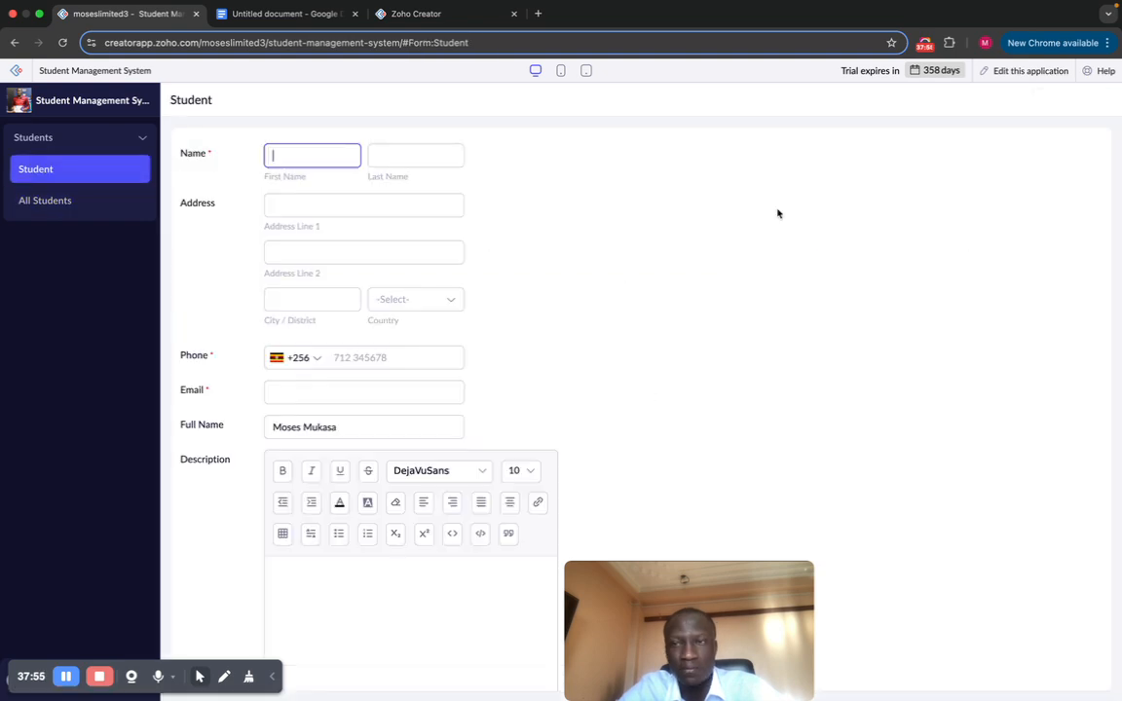
pyautogui.click(1022, 70)
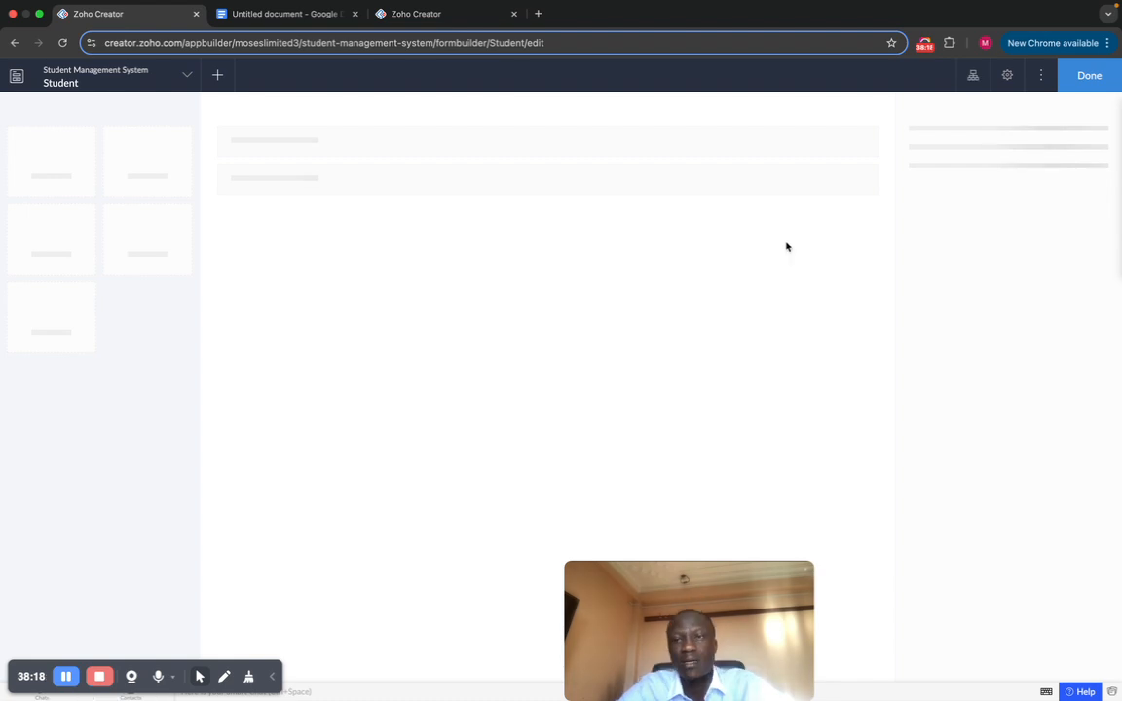
# Step: In Form Properties, leave e-mail notification and the 'Direct to' redirect unchecked
pyautogui.click(1005, 82)
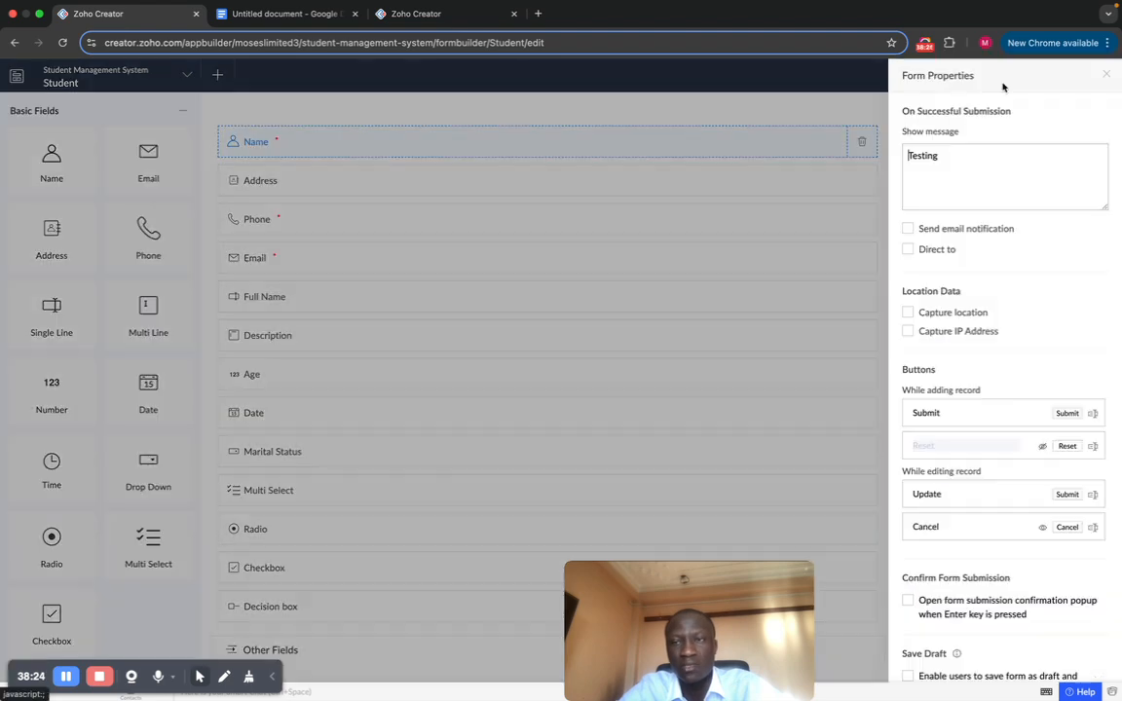
pyautogui.scroll(-1, 977, 246)
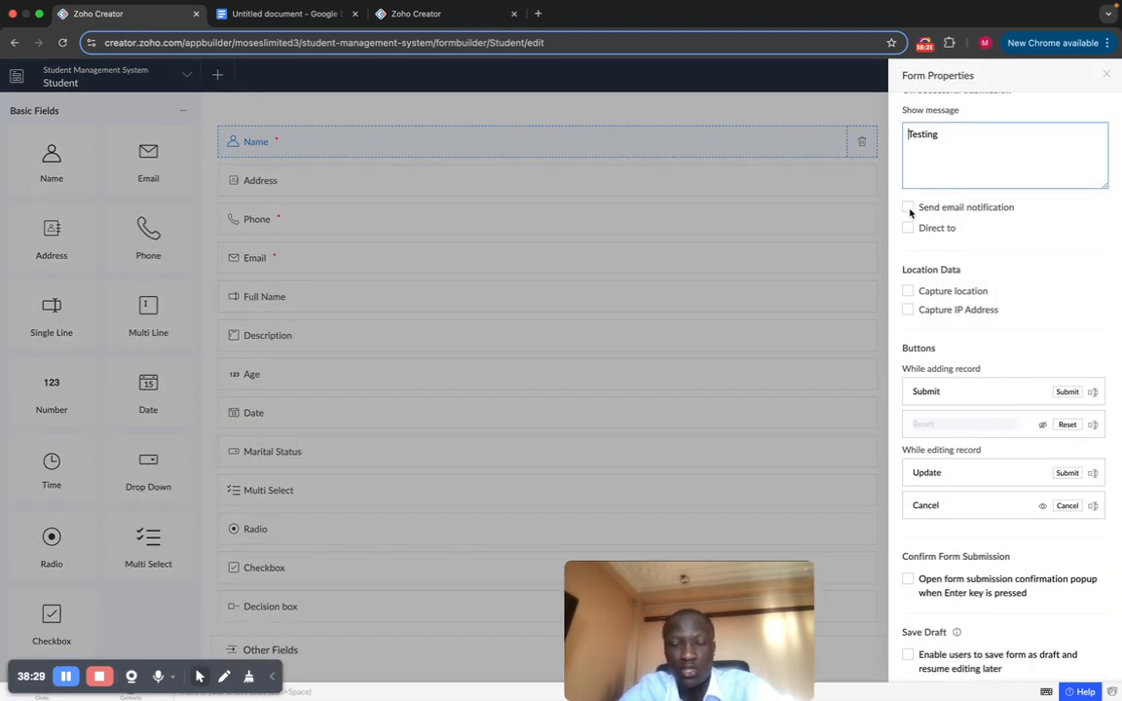
pyautogui.scroll(1, 911, 214)
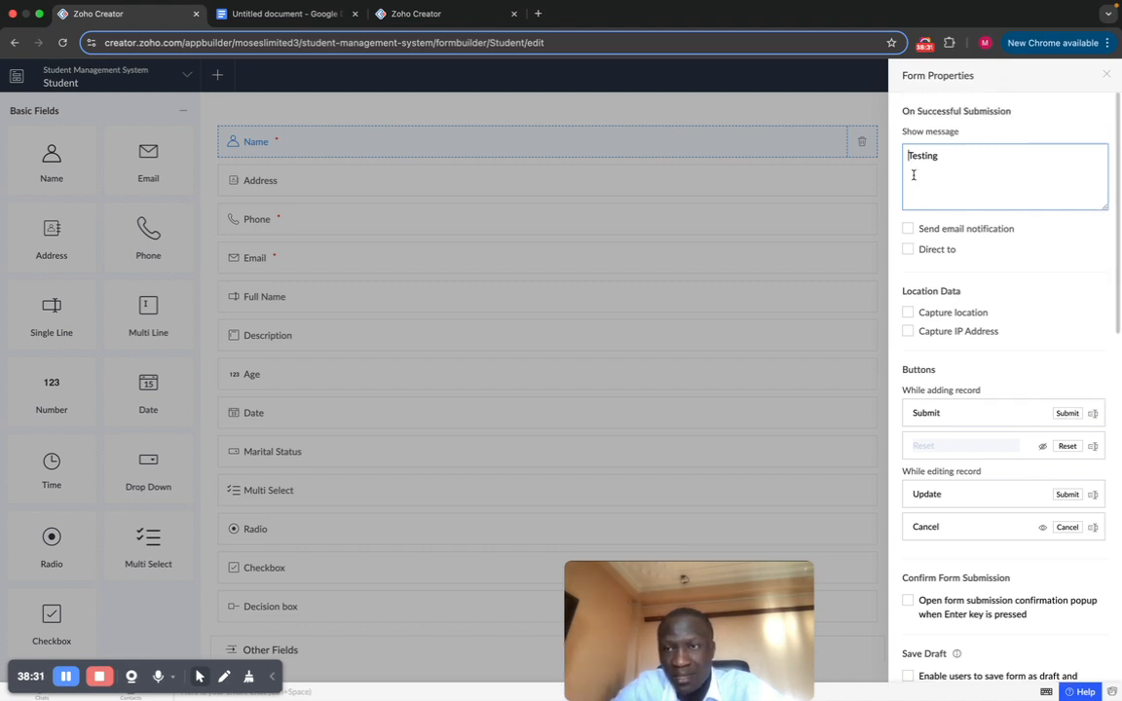
pyautogui.click(909, 230)
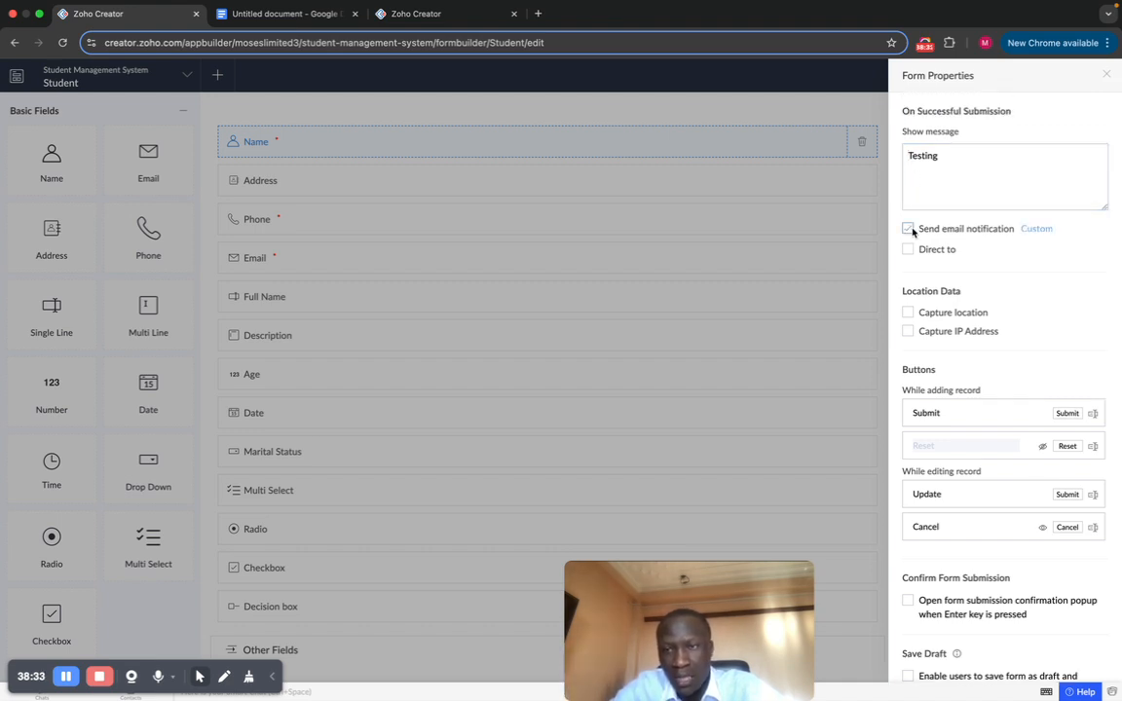
pyautogui.click(909, 229)
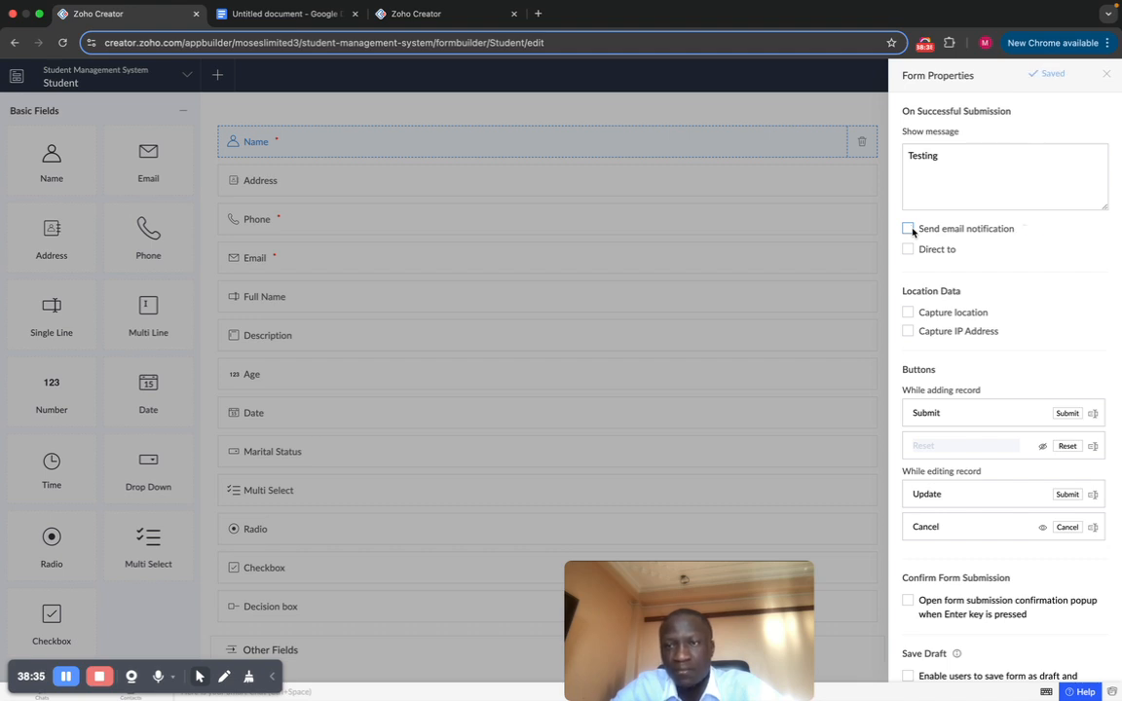
pyautogui.click(909, 250)
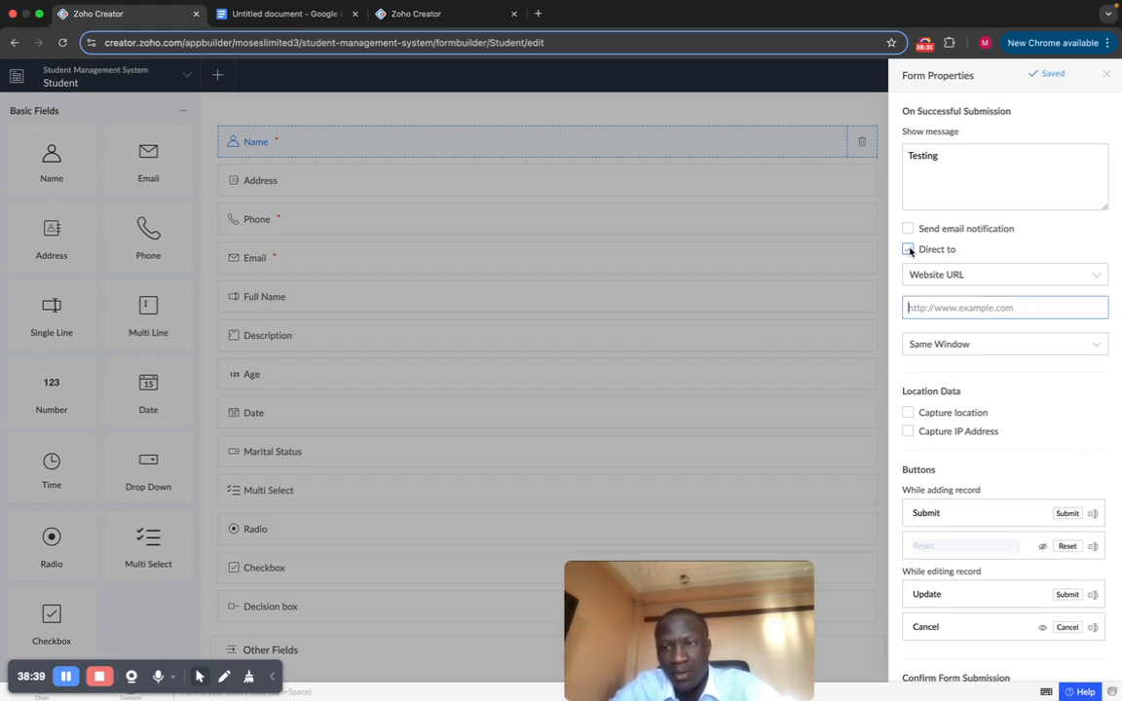
pyautogui.click(909, 250)
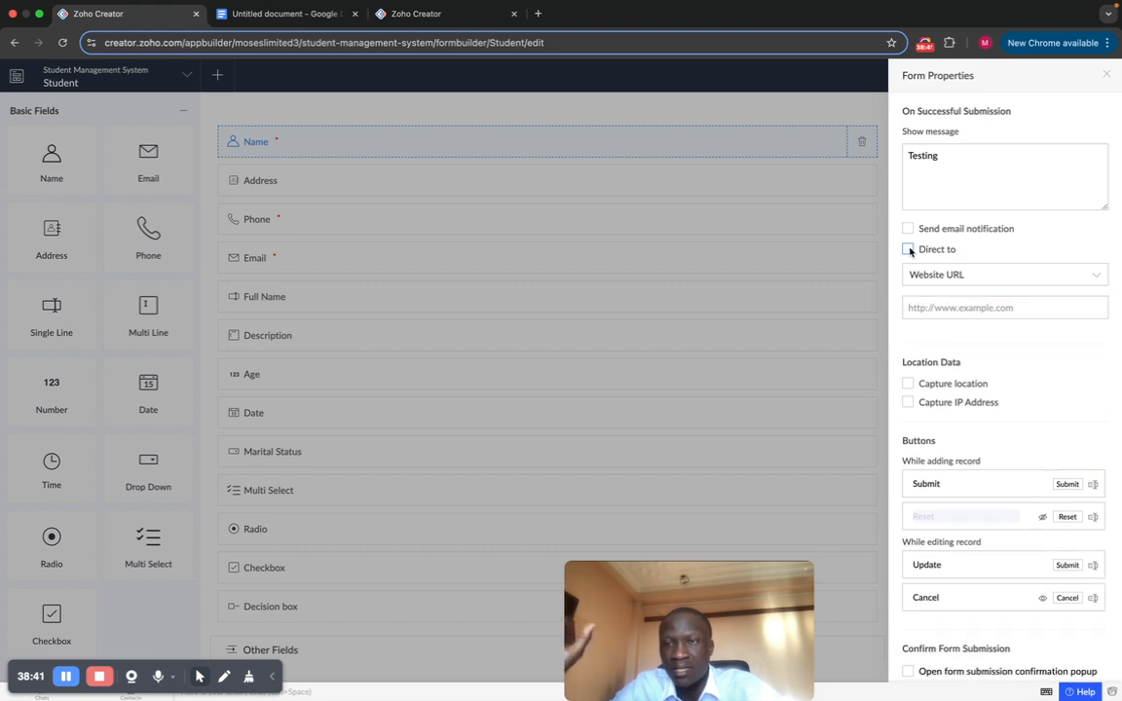
pyautogui.click(909, 250)
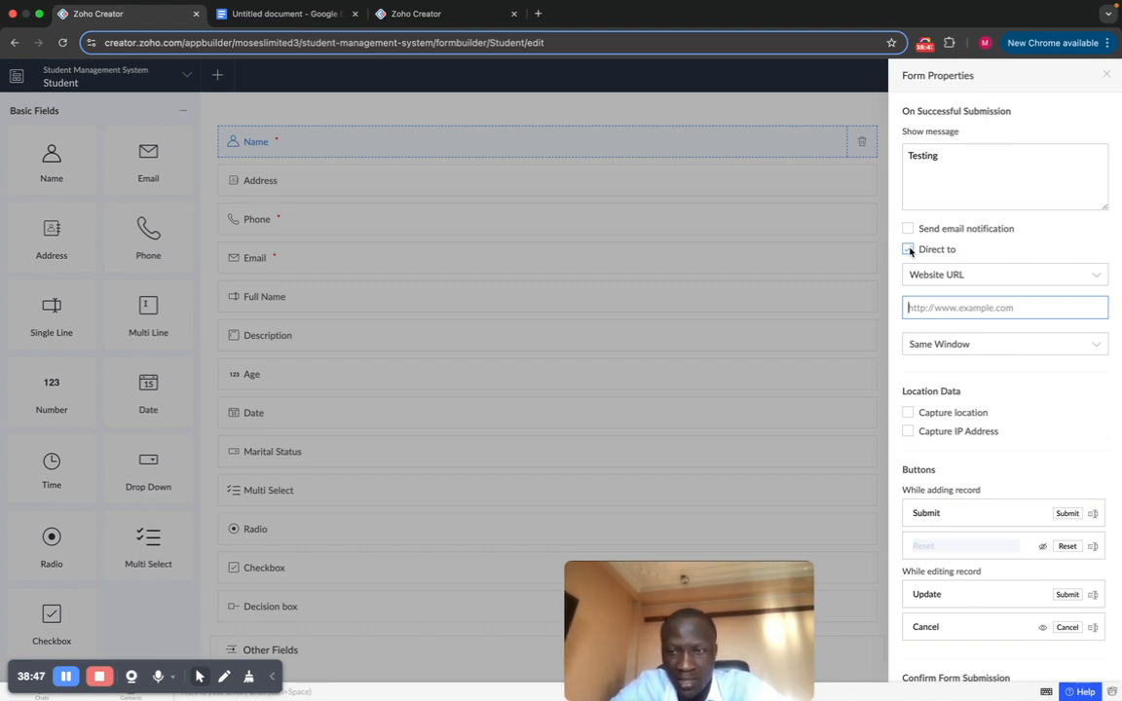
pyautogui.click(916, 251)
# Step: Tick Capture location, then cancel the Location Data dialog so it stays off
pyautogui.scroll(-2, 989, 250)
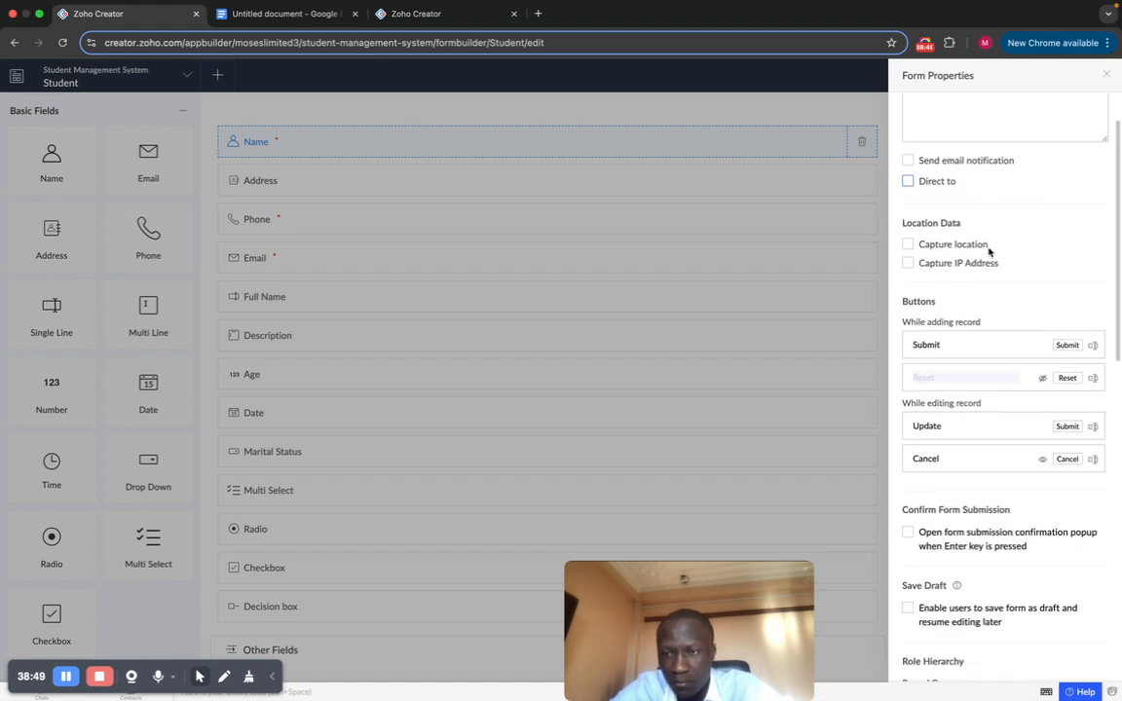
pyautogui.click(909, 246)
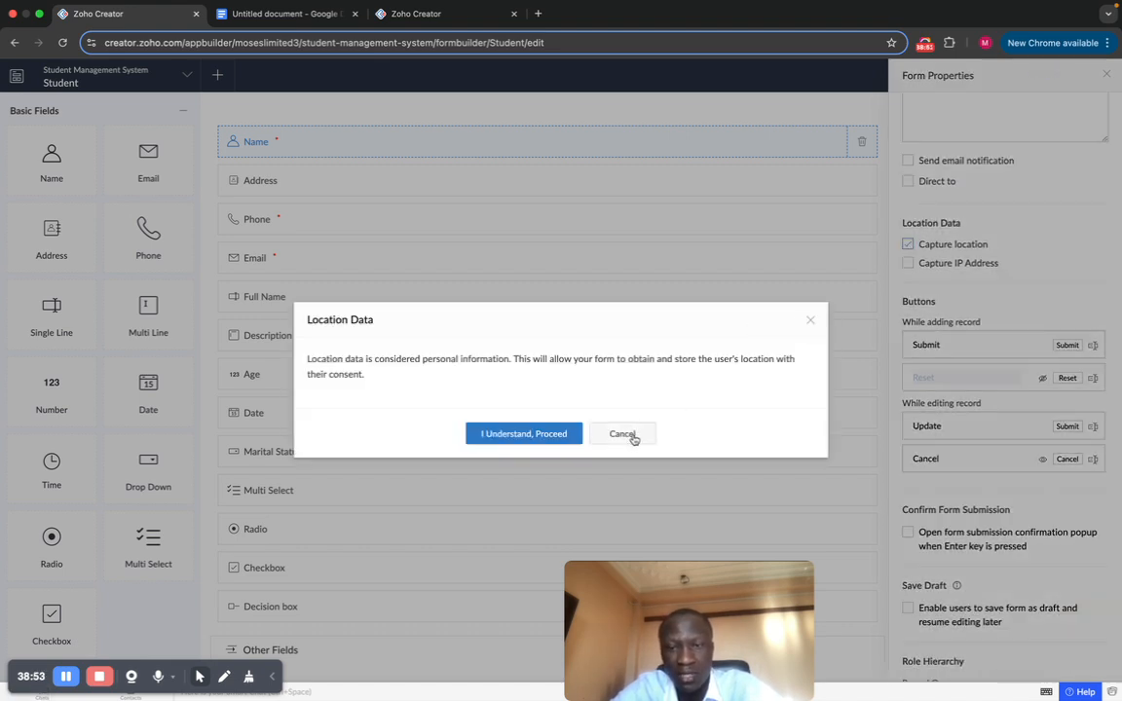
pyautogui.click(812, 320)
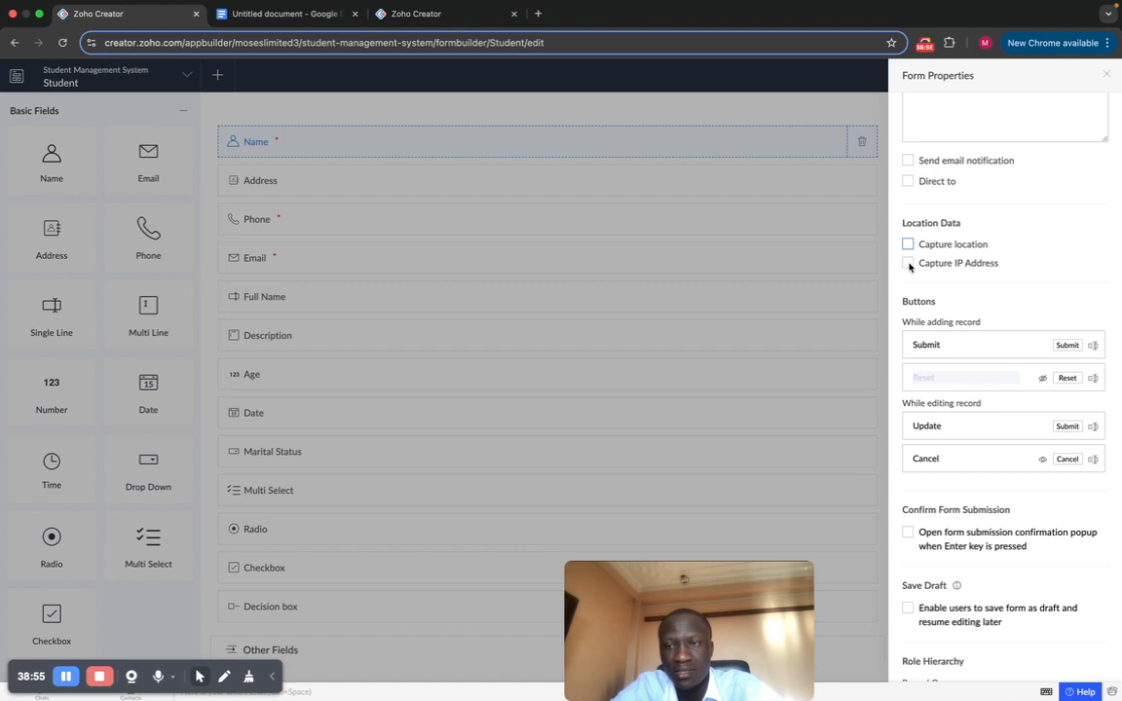
pyautogui.scroll(-4, 984, 258)
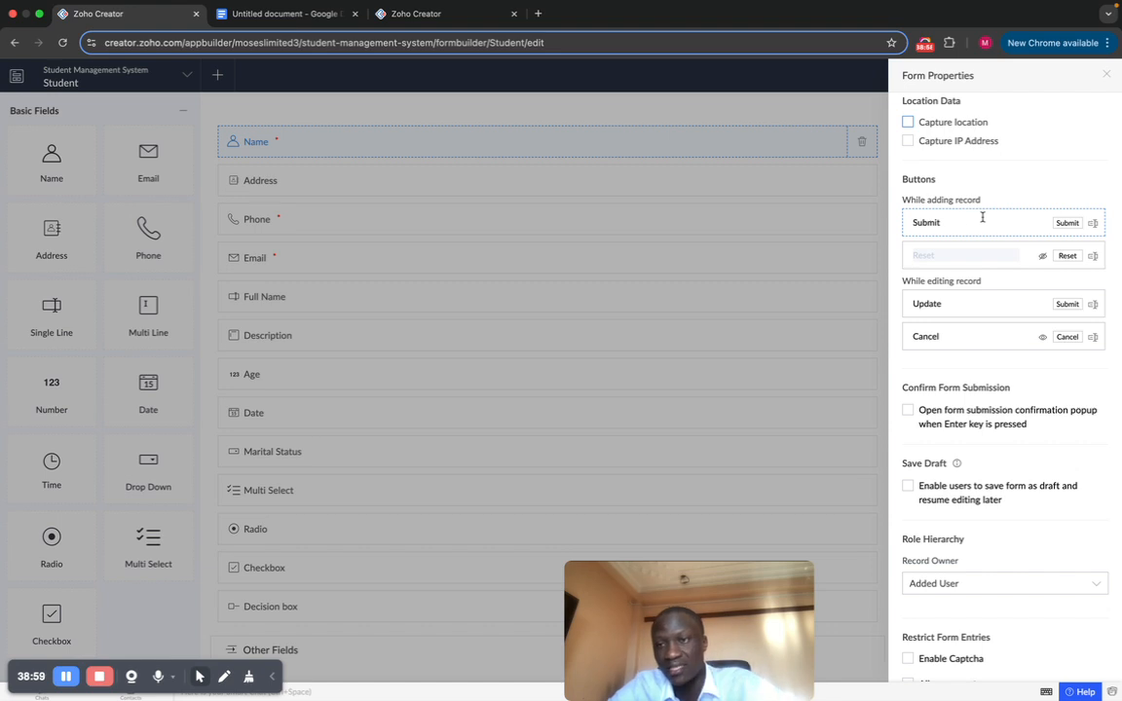
# Step: Change the Submit button's label to 'Send'
pyautogui.click(940, 223)
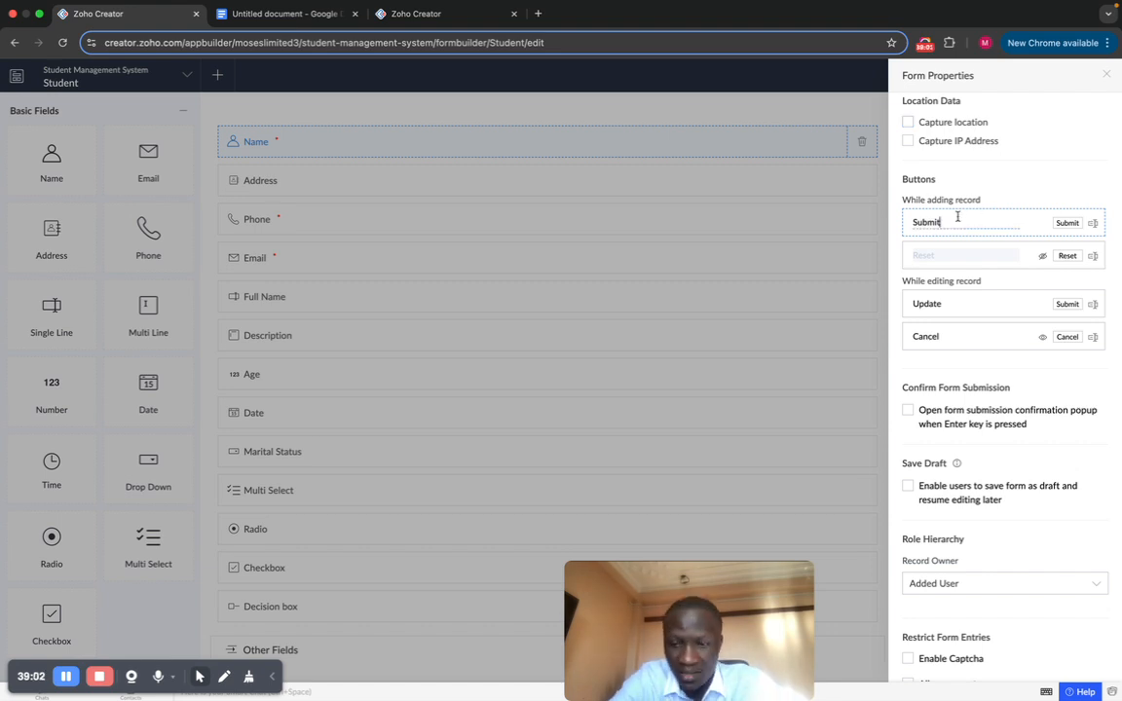
pyautogui.press('BackSpace')
pyautogui.press('BackSpace')
pyautogui.press('BackSpace')
pyautogui.press('BackSpace')
pyautogui.press('BackSpace')
pyautogui.press('BackSpace')
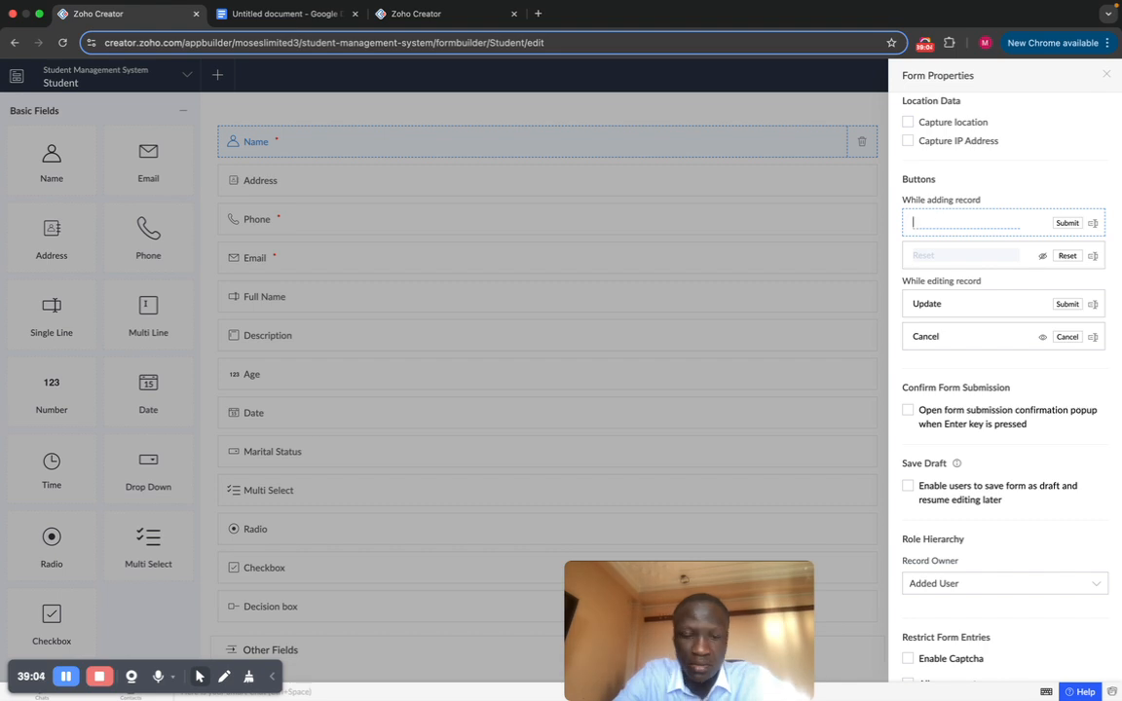
pyautogui.write('Send')
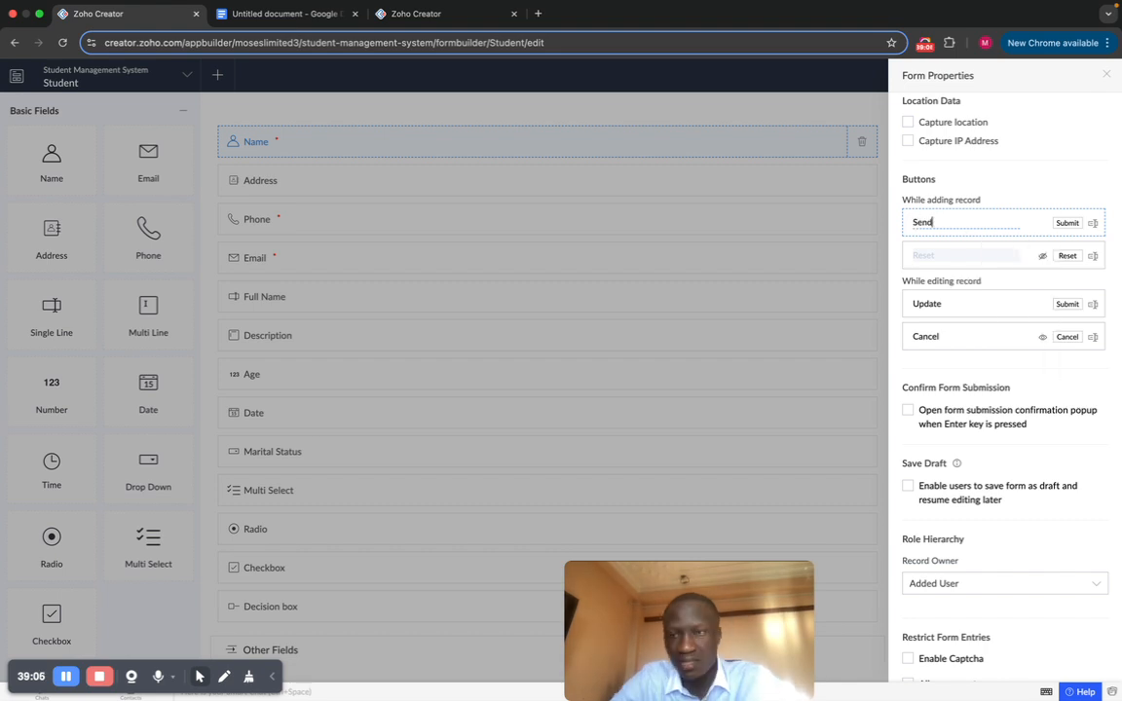
pyautogui.click(971, 180)
# Step: Review the remaining form properties and close the Form Properties panel
pyautogui.scroll(-1, 970, 182)
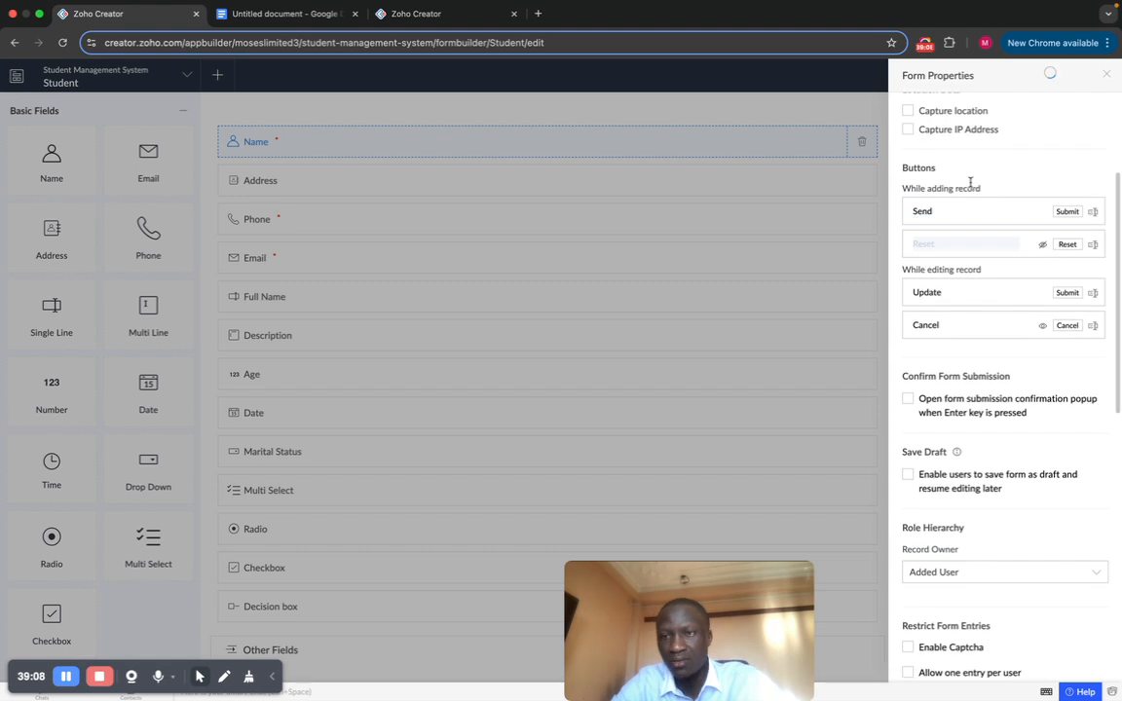
pyautogui.scroll(-3, 971, 186)
pyautogui.scroll(-1, 971, 187)
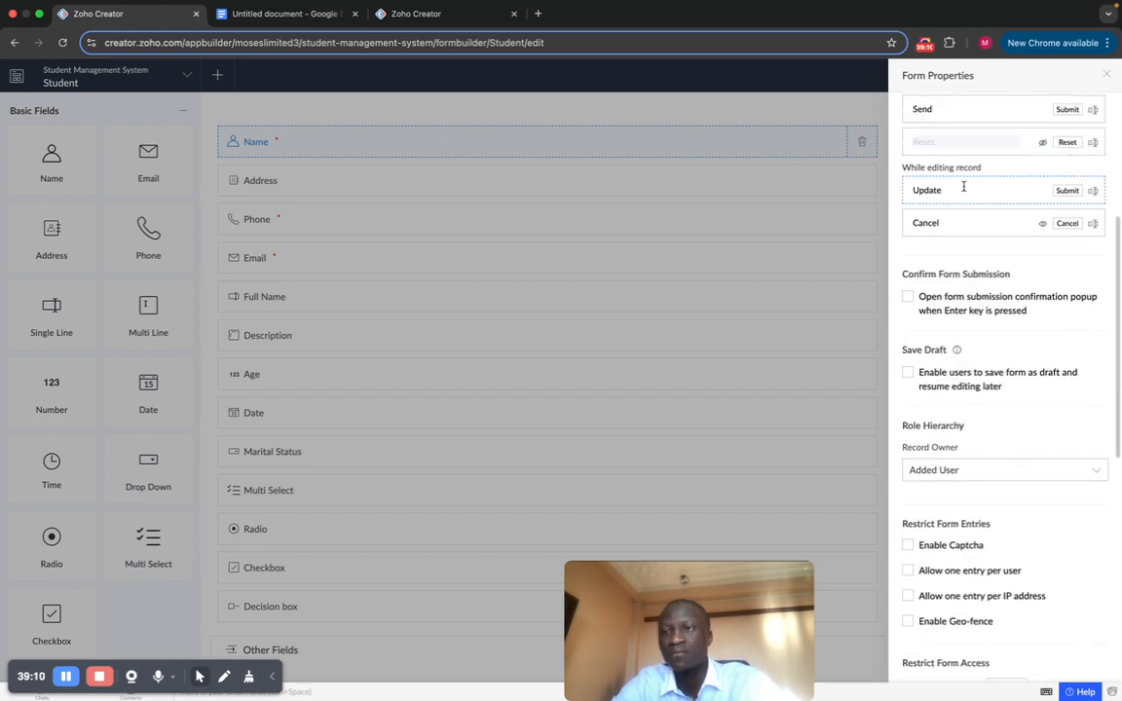
pyautogui.scroll(1, 960, 204)
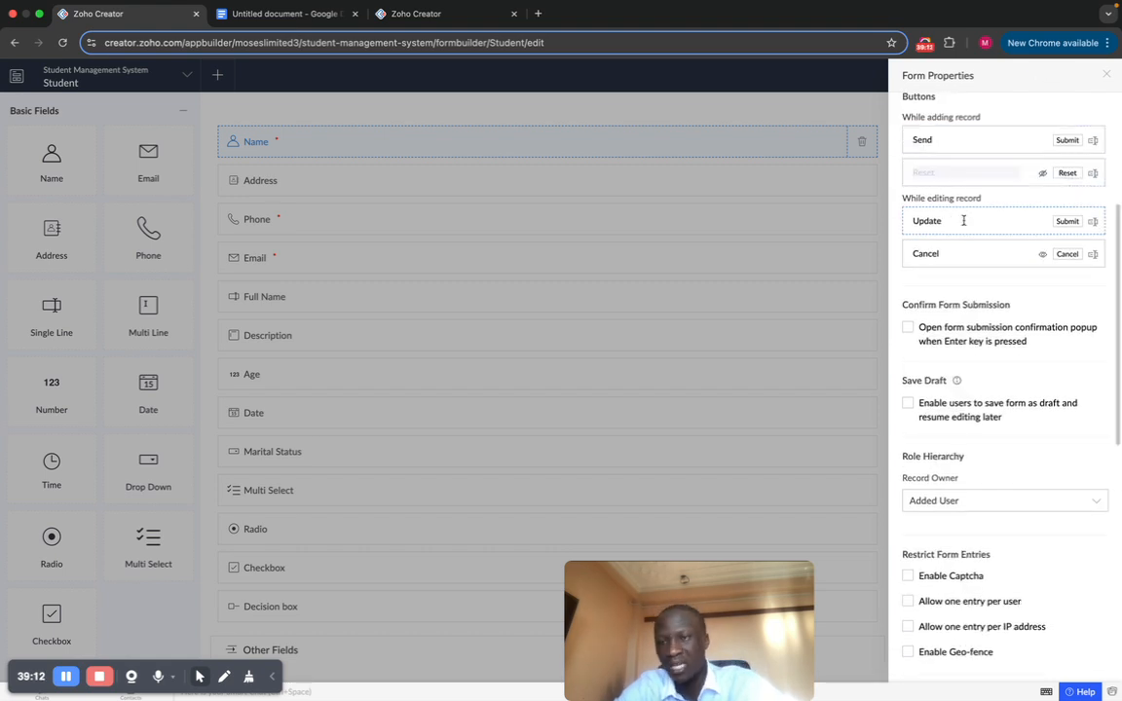
pyautogui.scroll(-1, 956, 236)
pyautogui.scroll(-1, 974, 249)
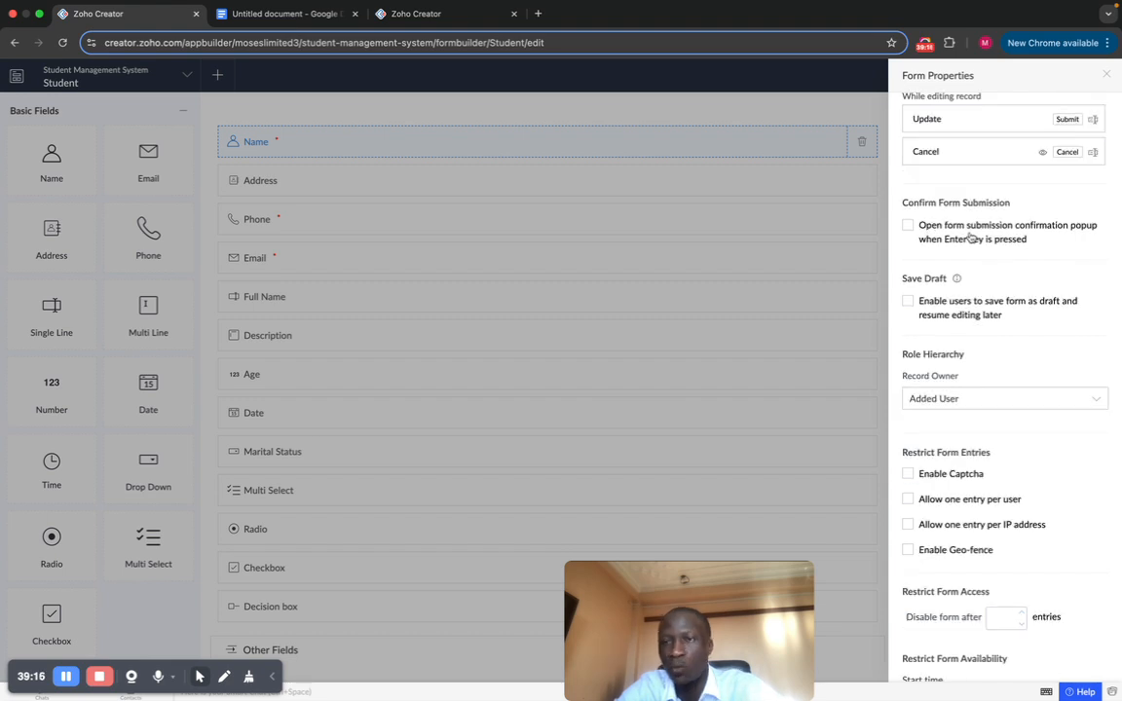
pyautogui.scroll(-1, 974, 258)
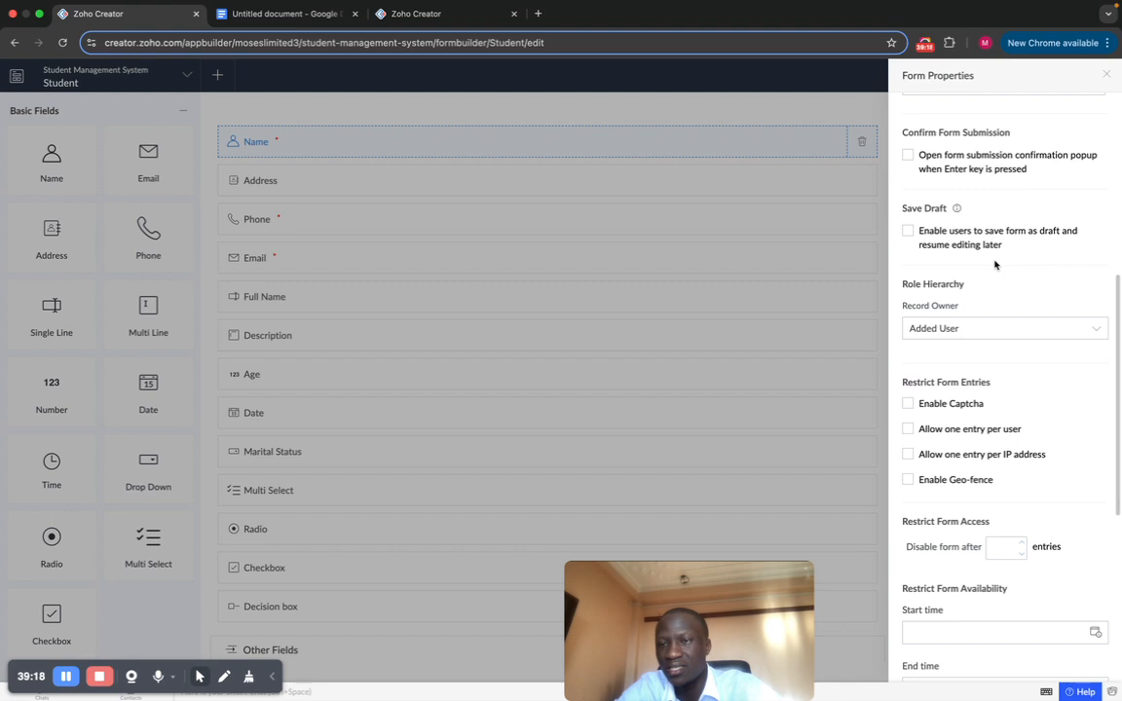
pyautogui.scroll(-2, 995, 264)
pyautogui.scroll(-2, 997, 265)
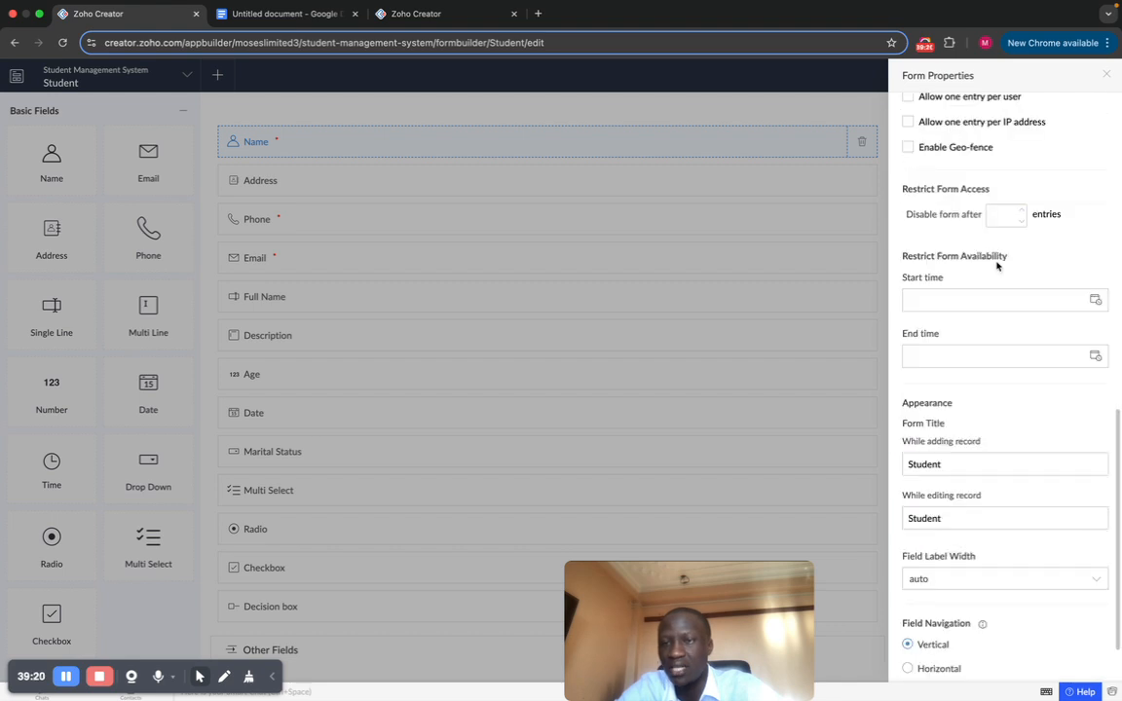
pyautogui.scroll(-1, 996, 265)
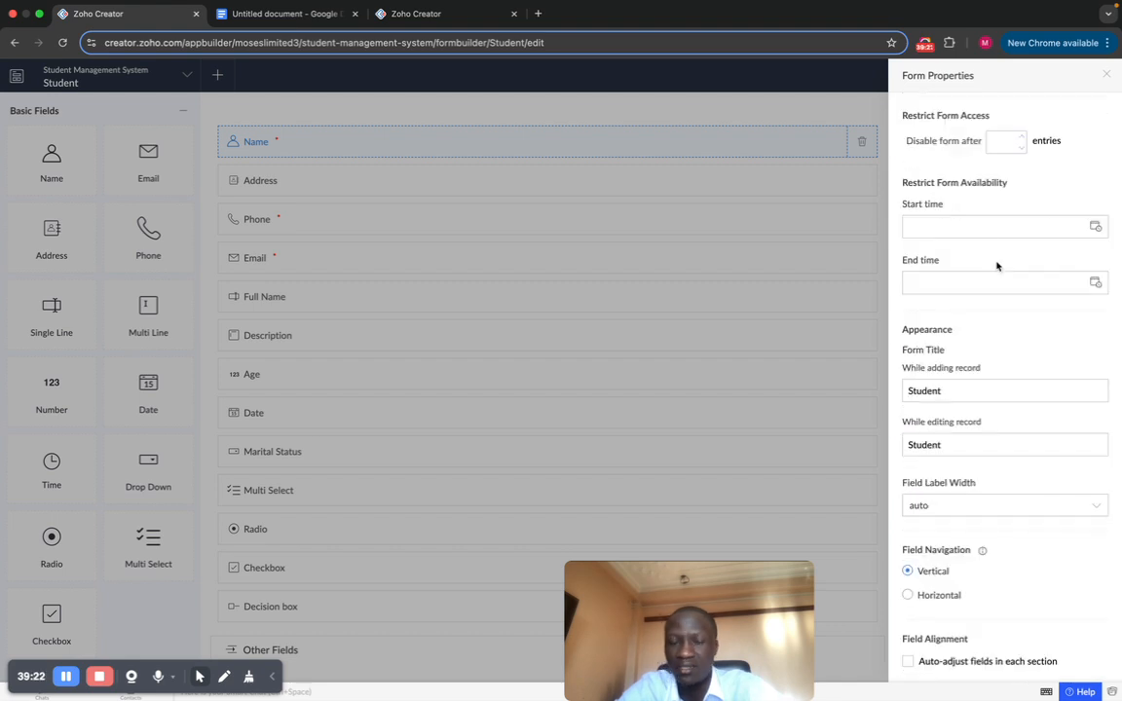
pyautogui.click(1107, 75)
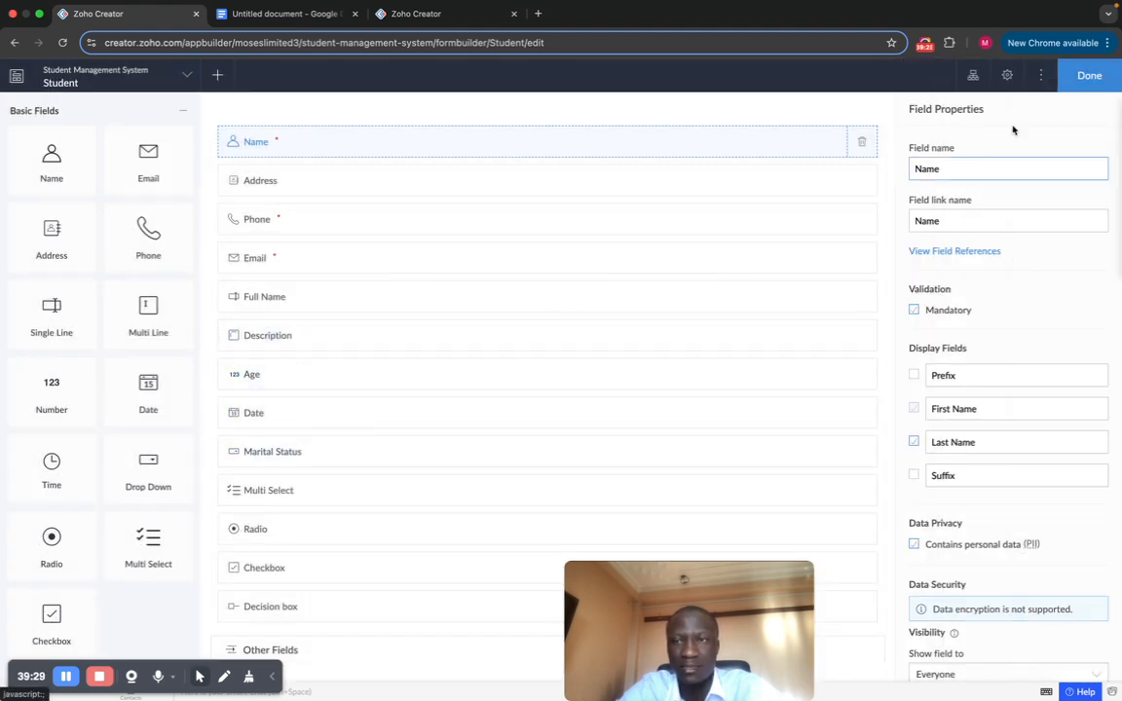
# Step: Exit the Student form builder with Done and launch the live application
pyautogui.click(1086, 75)
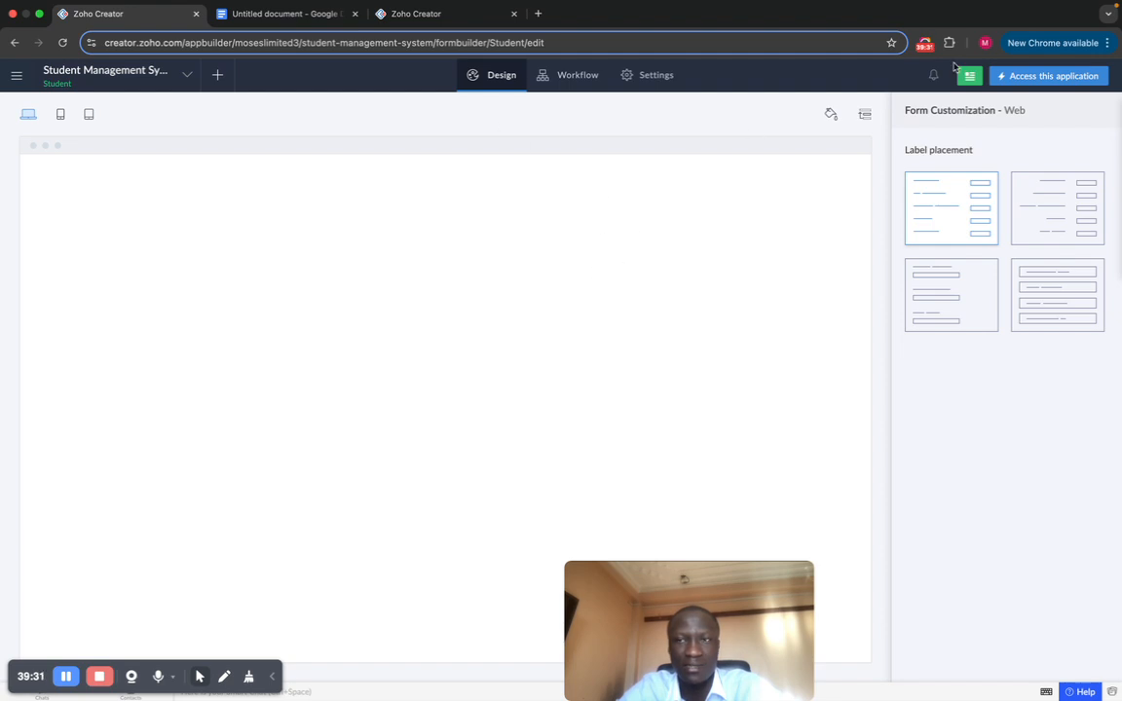
pyautogui.click(1019, 78)
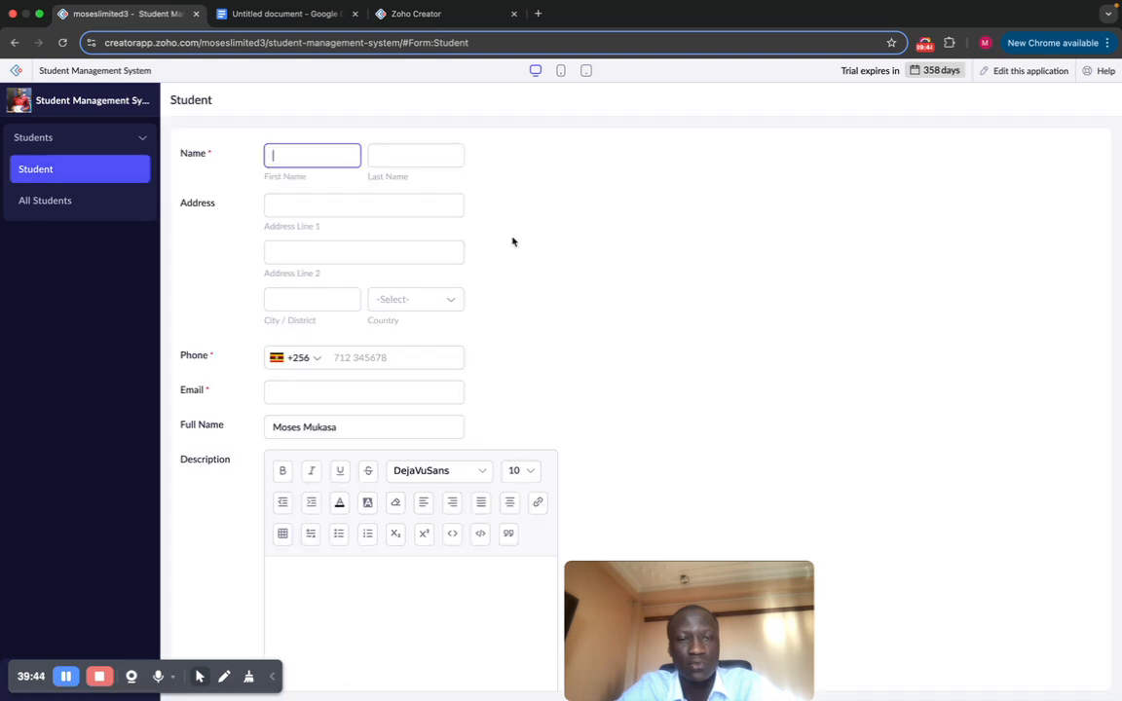
# Step: Scroll the live form to check Other Fields and the Send button, then open All Students
pyautogui.scroll(-15, 502, 292)
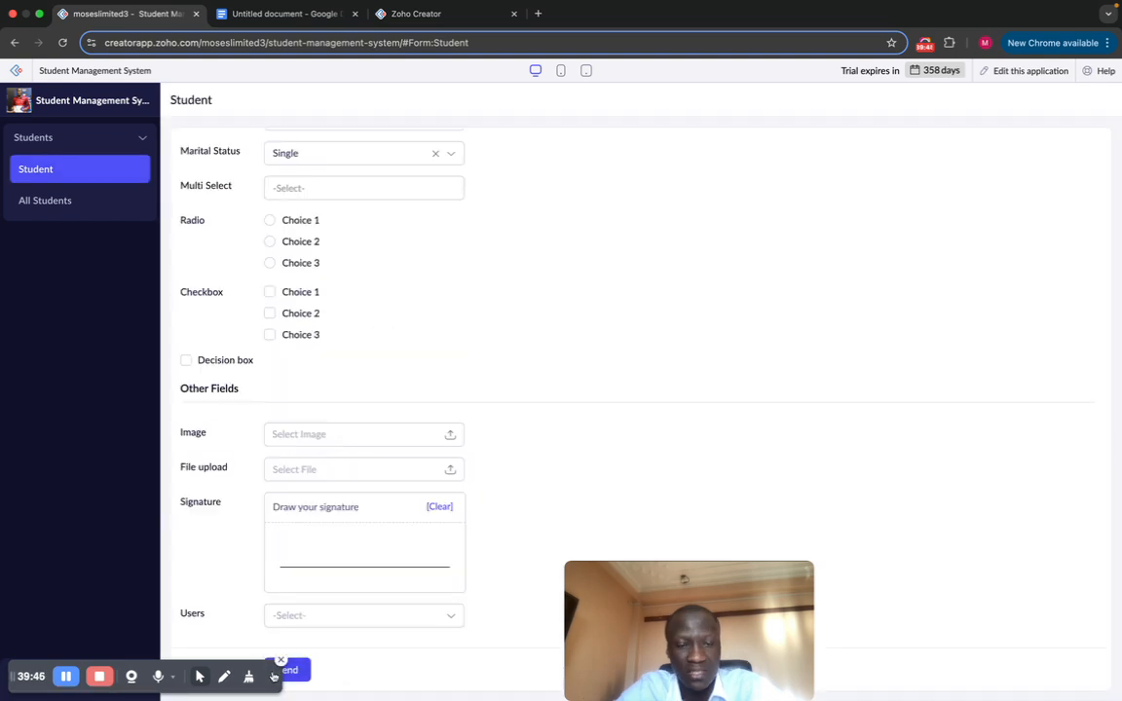
pyautogui.click(199, 674)
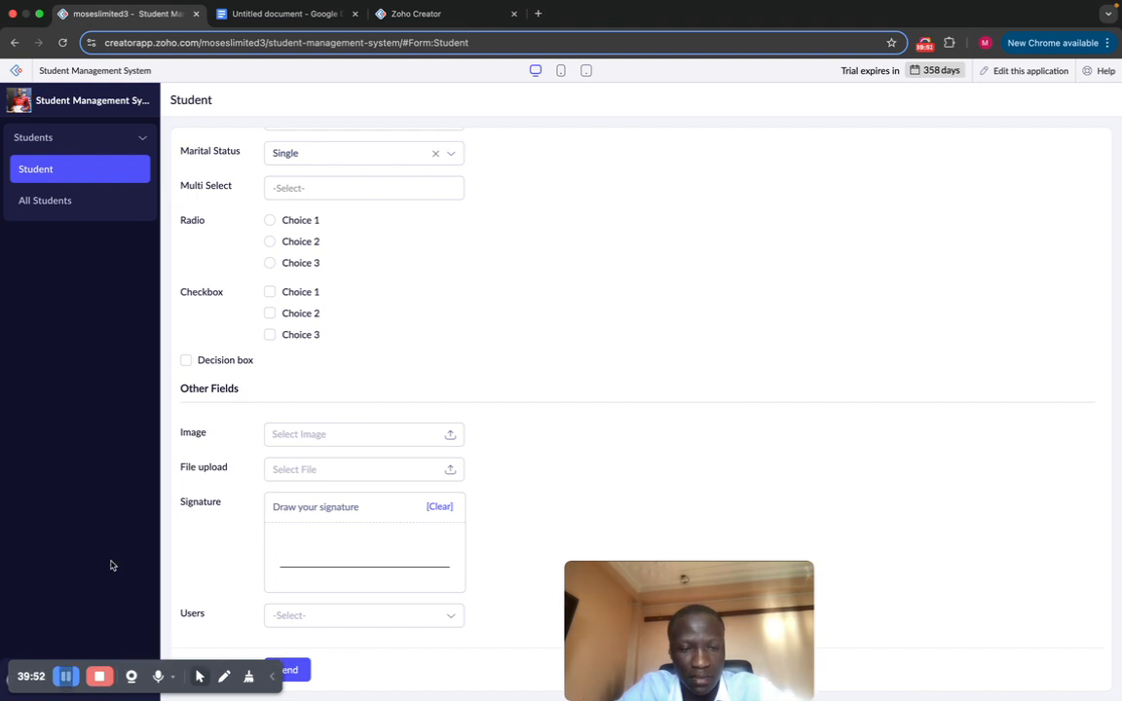
pyautogui.moveTo(36, 662); pyautogui.dragTo(56, 557)
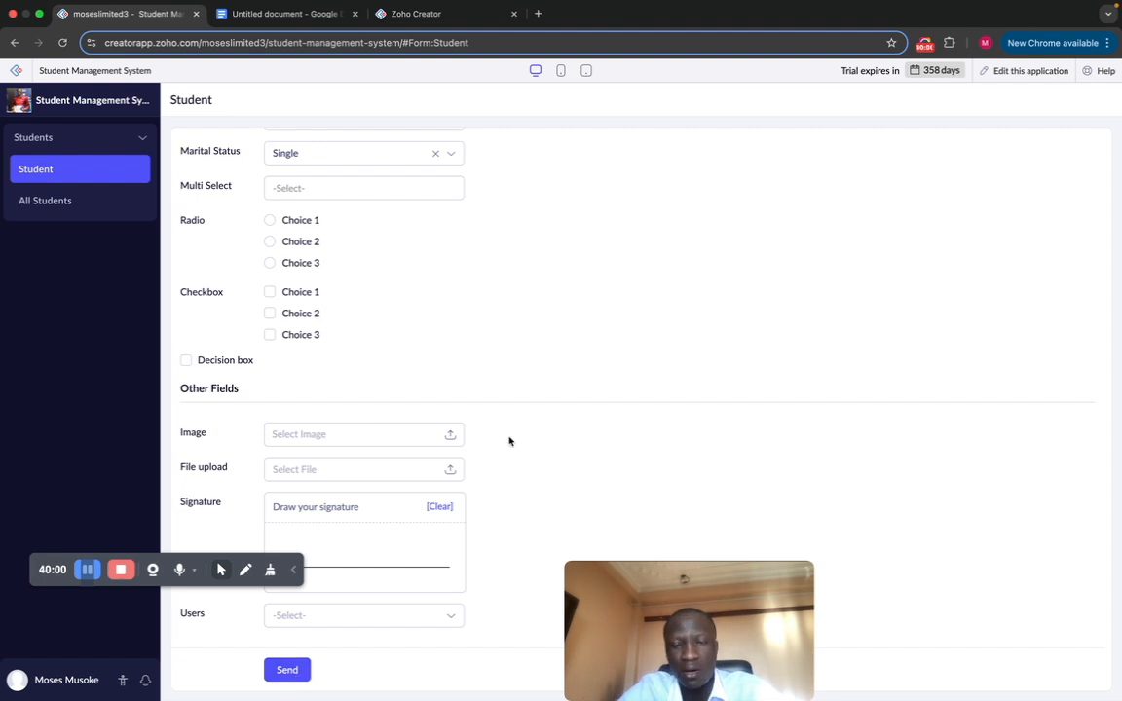
pyautogui.scroll(15, 509, 441)
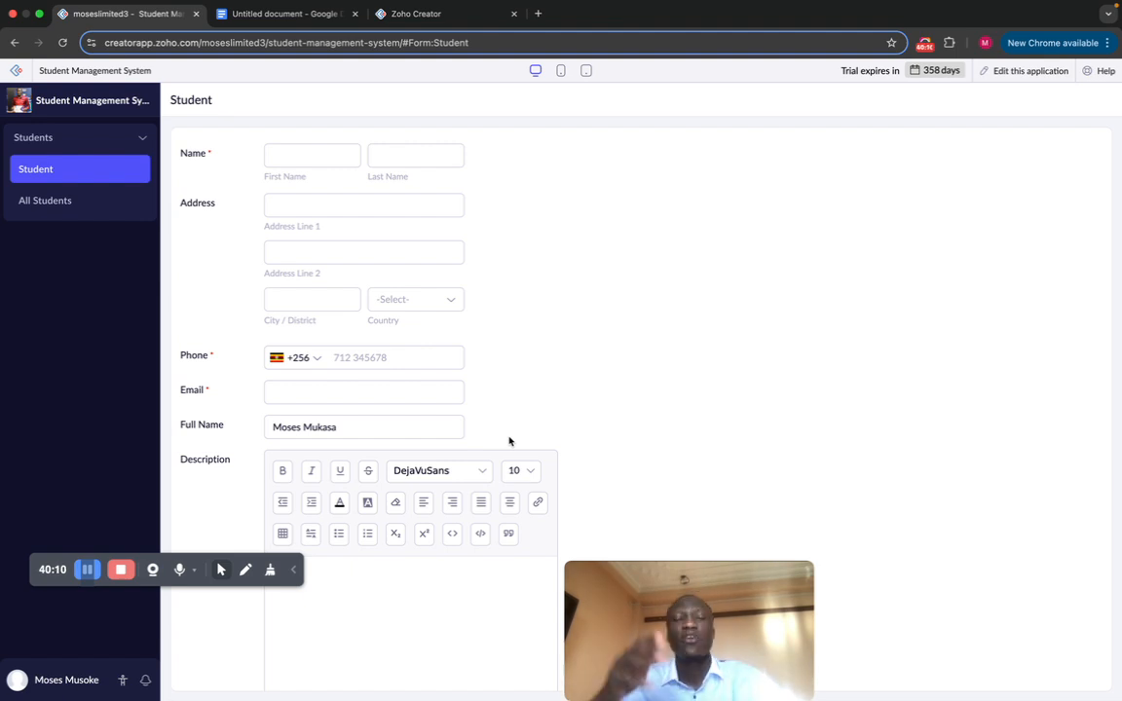
pyautogui.scroll(-10, 588, 373)
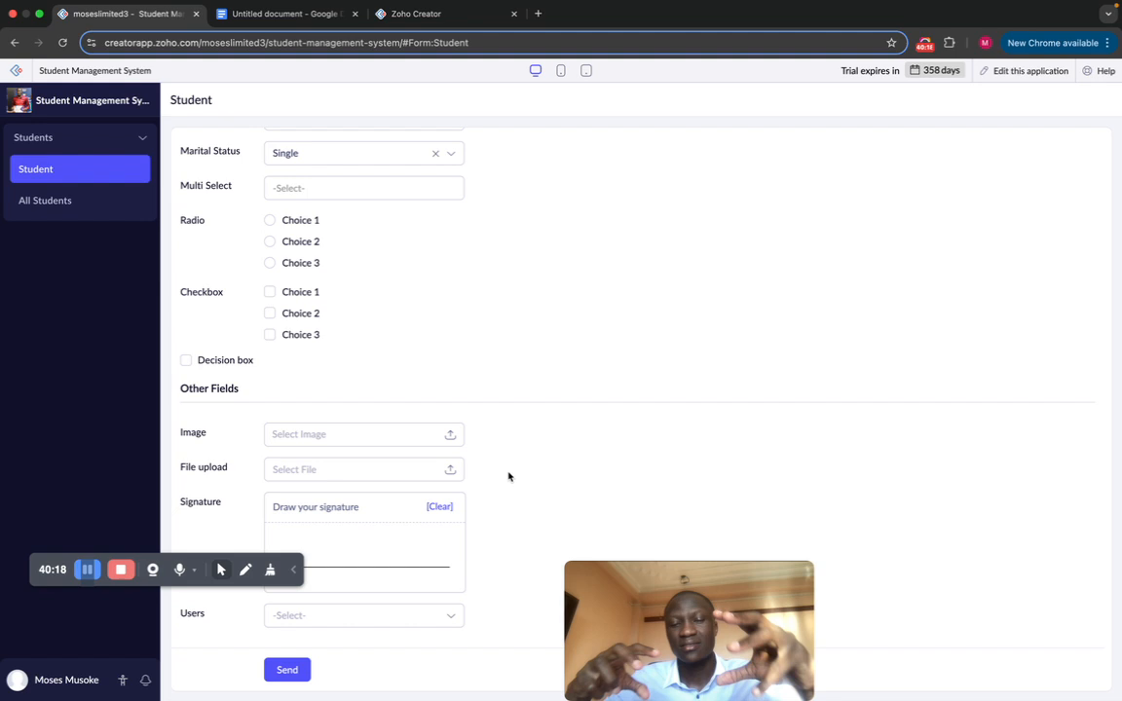
pyautogui.scroll(15, 497, 415)
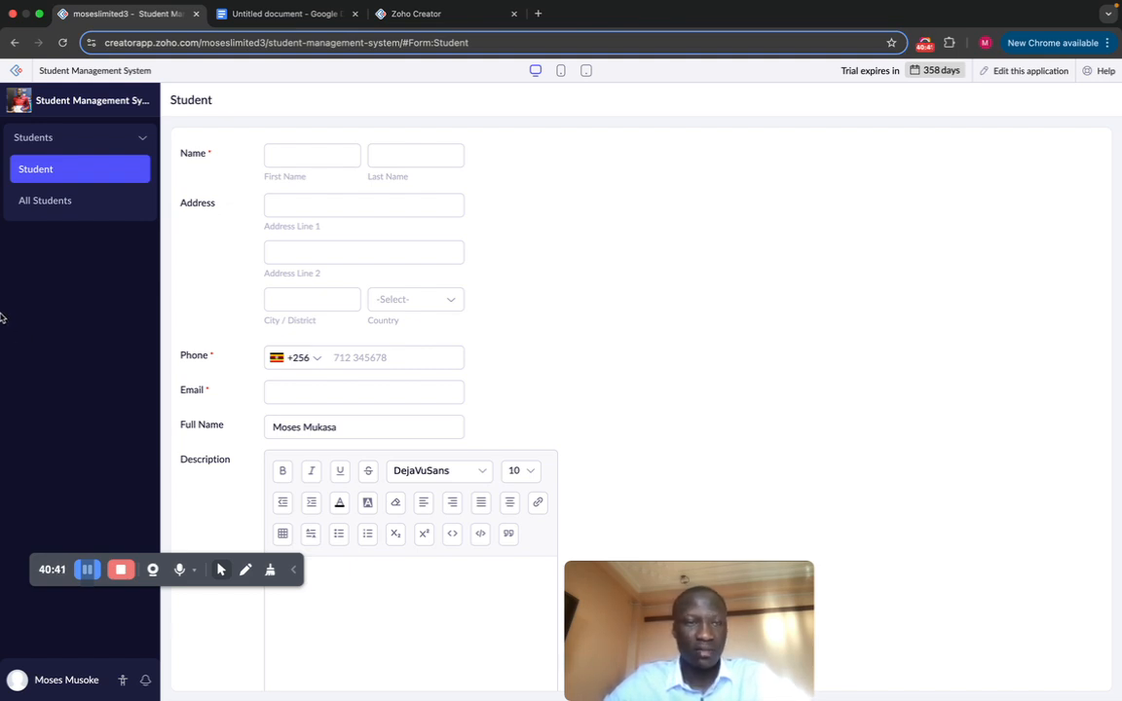
pyautogui.click(88, 204)
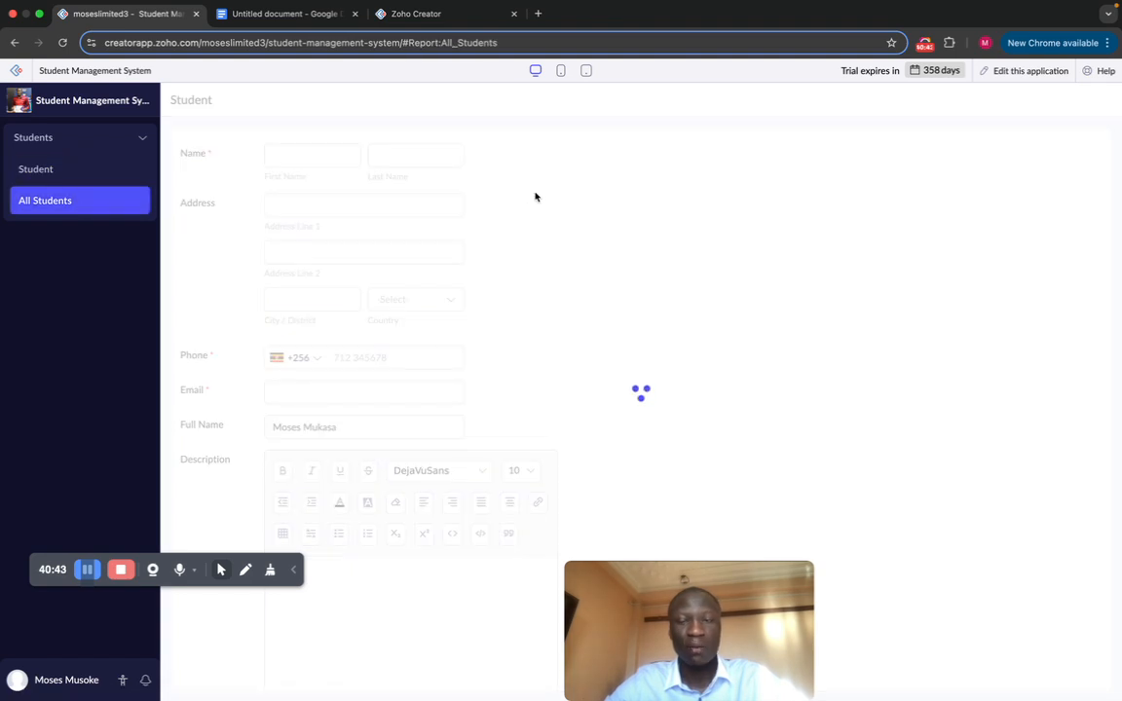